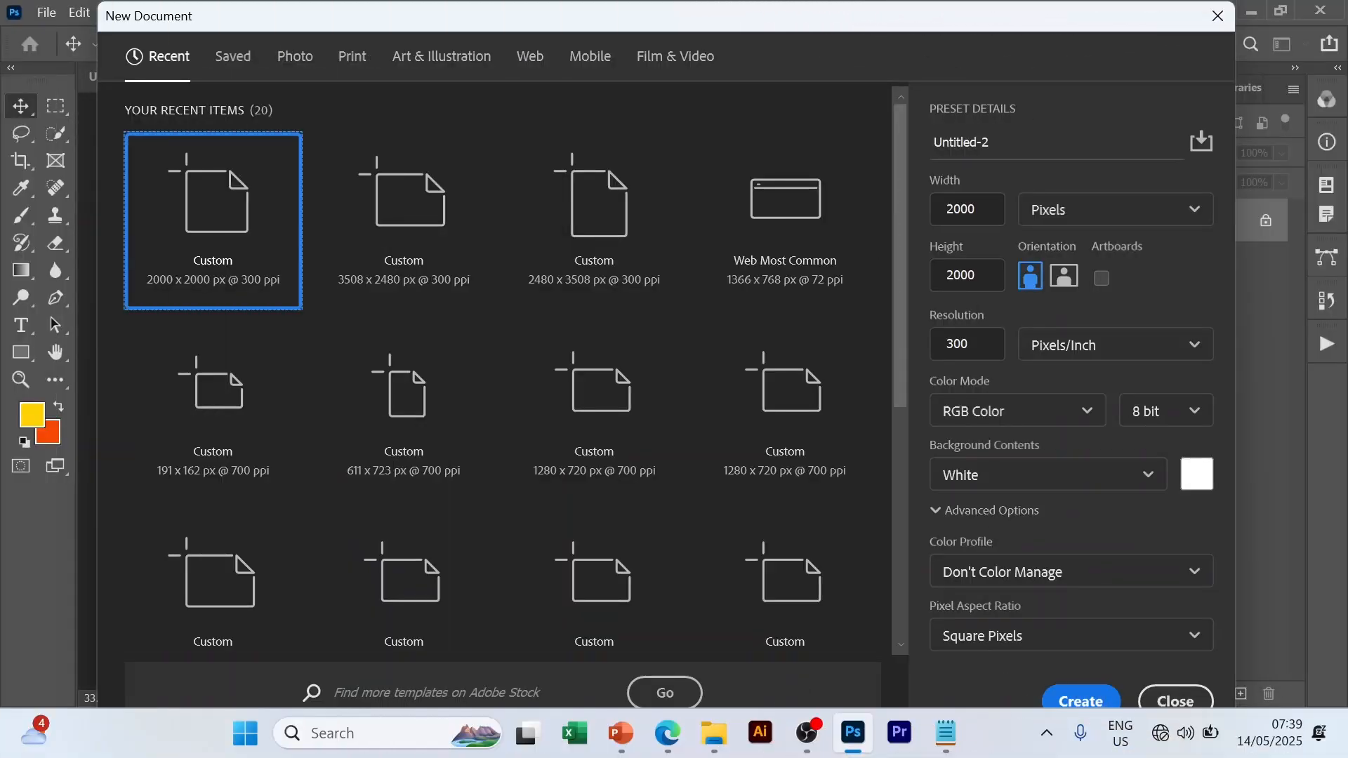
- Create a 2000 x 2000 px document at 300 ppi named Church Flyer Design 2
drag(992, 142, 916, 144)
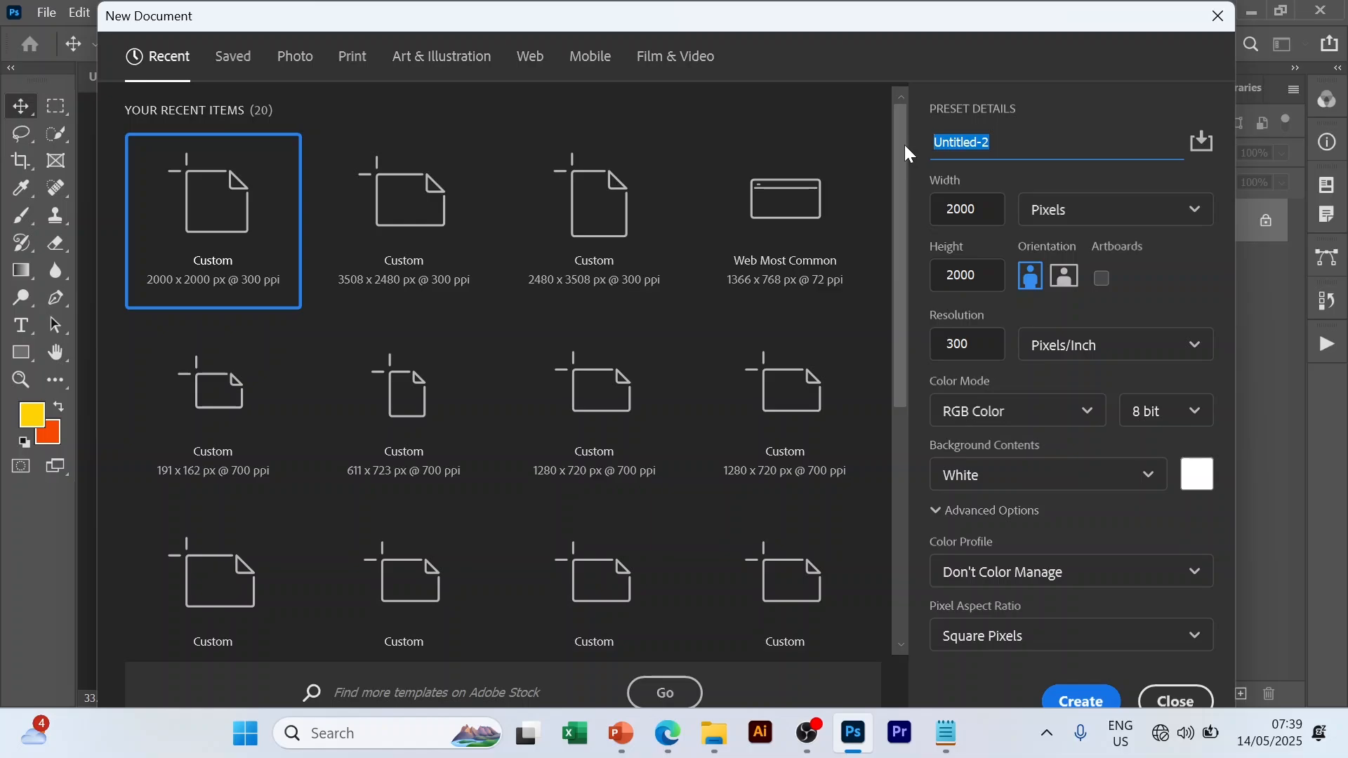
text(Church Flyer Design)
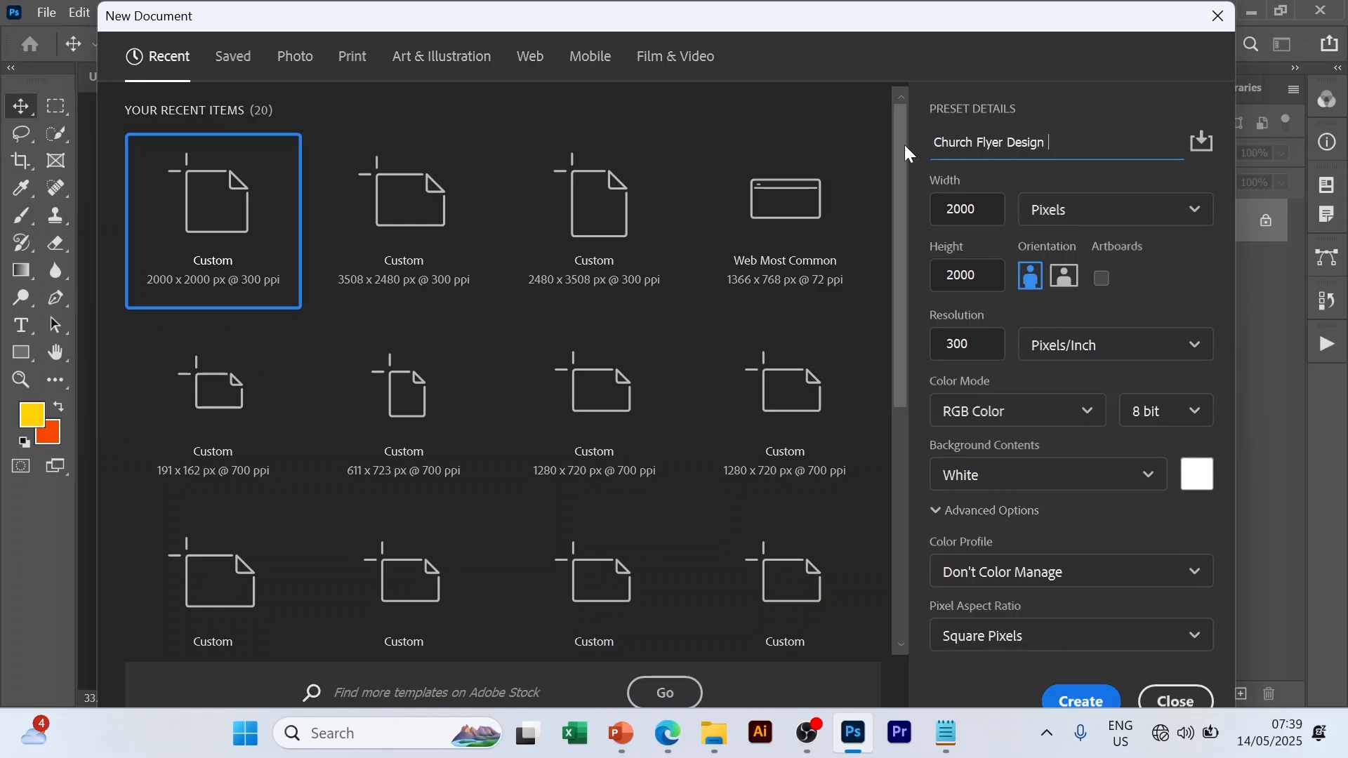
text( 2)
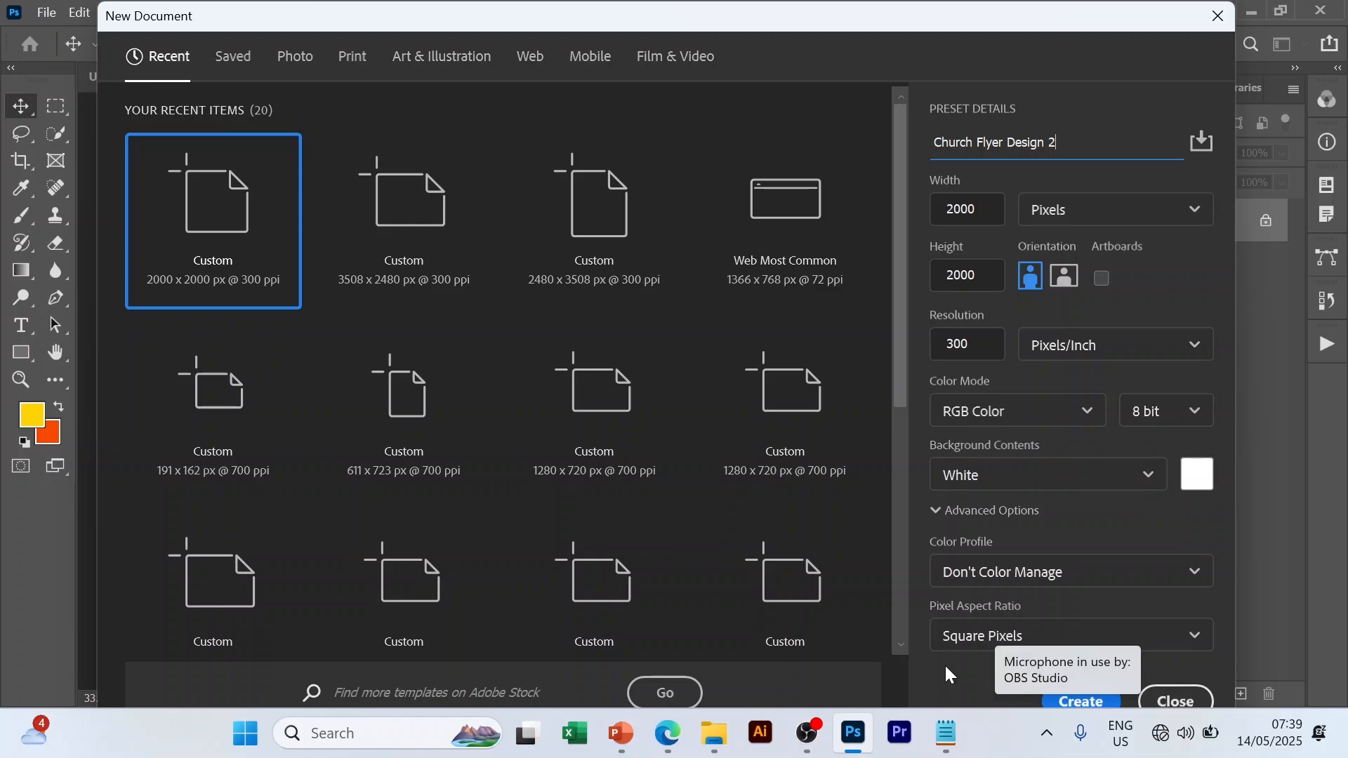
click(1081, 702)
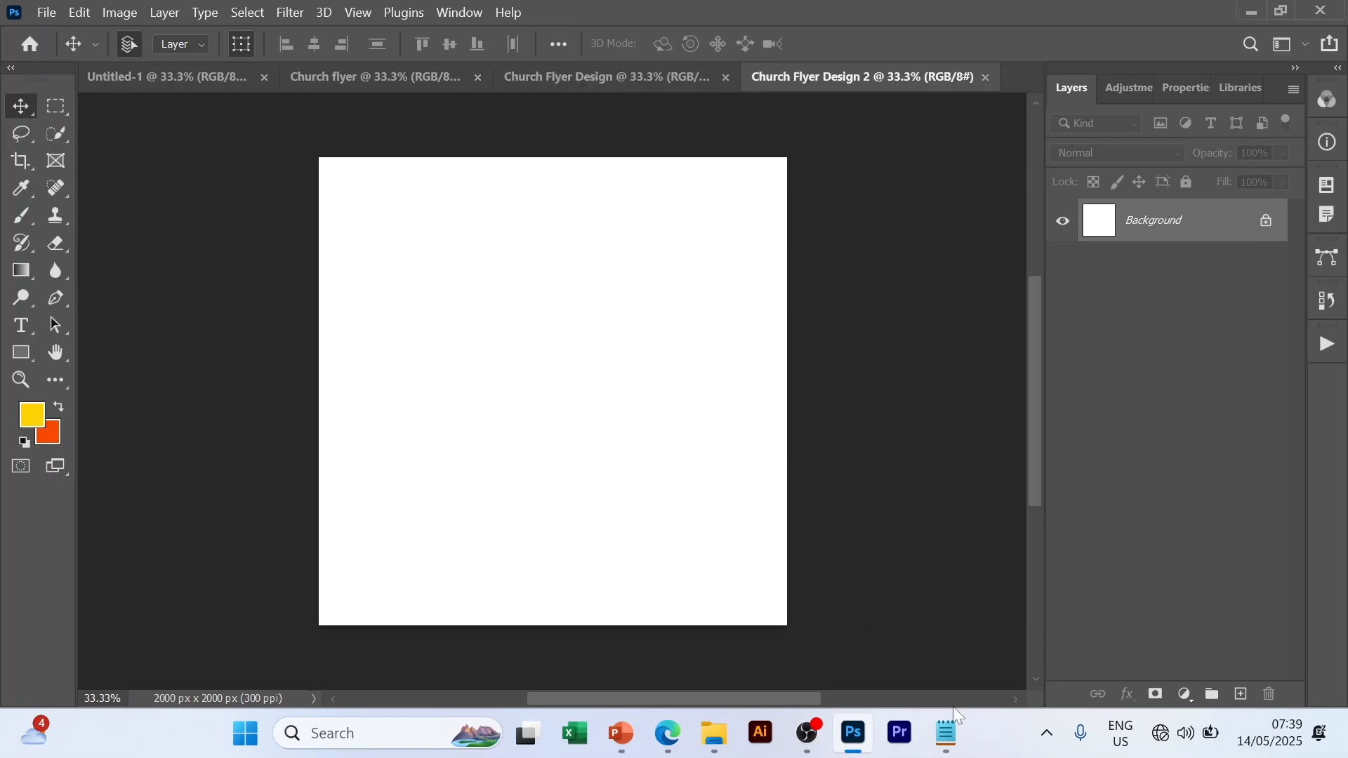
click(808, 732)
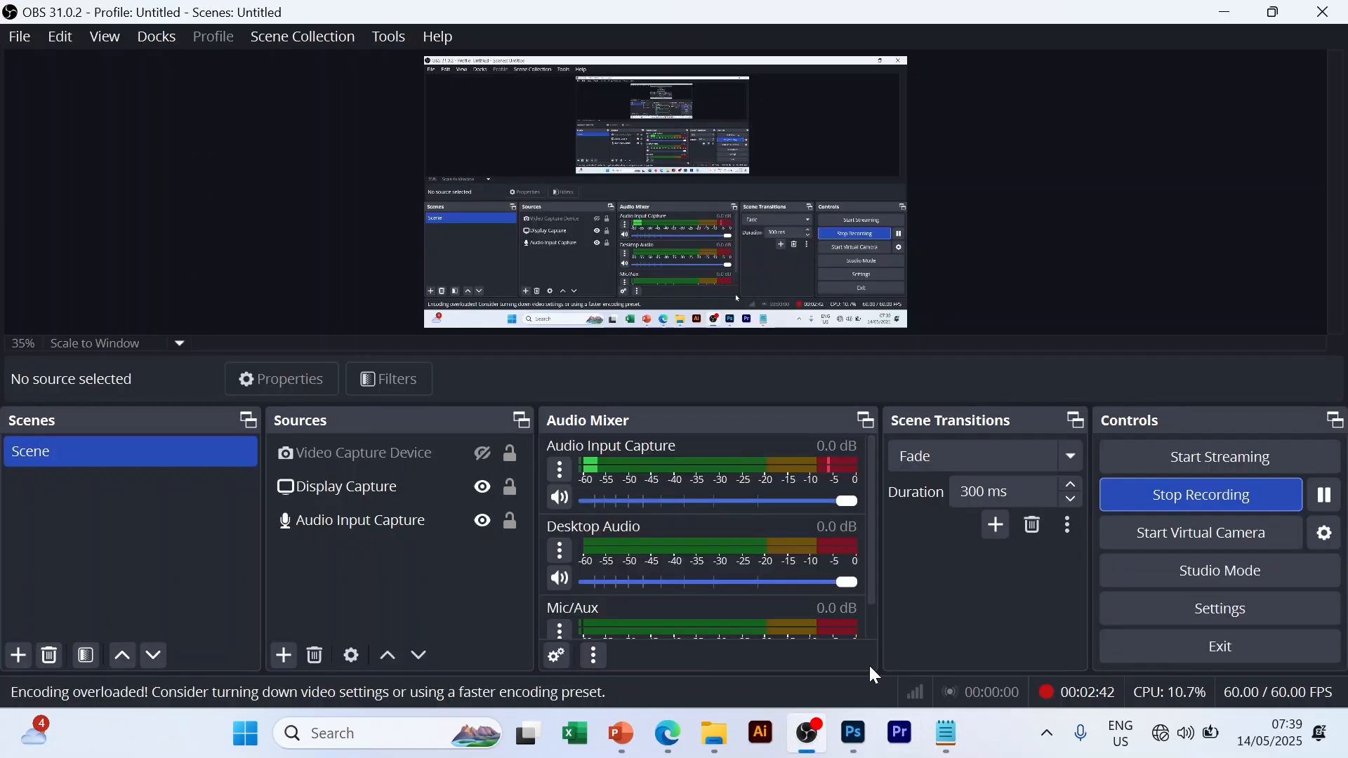
click(853, 731)
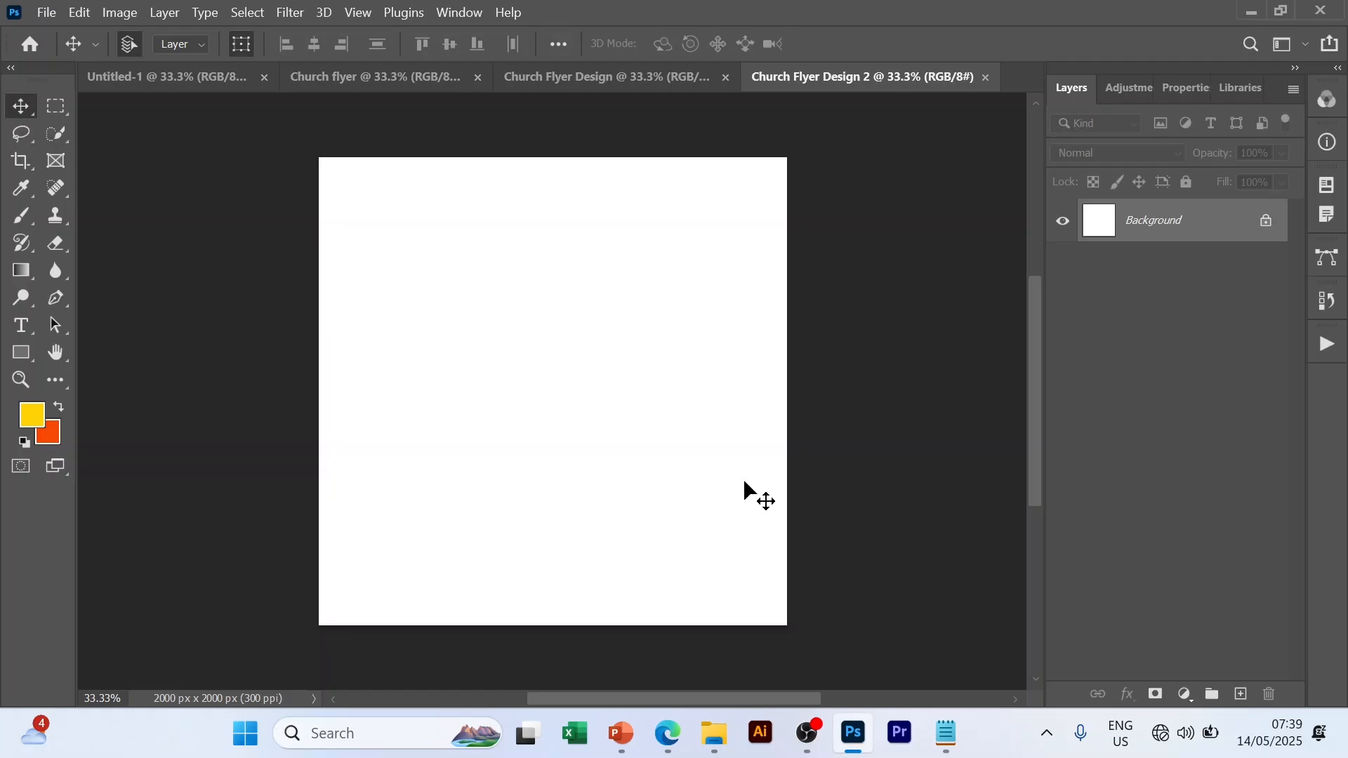
- Place the stadium JPG from the drive-download folder into the flyer, fitted to the canvas
click(714, 733)
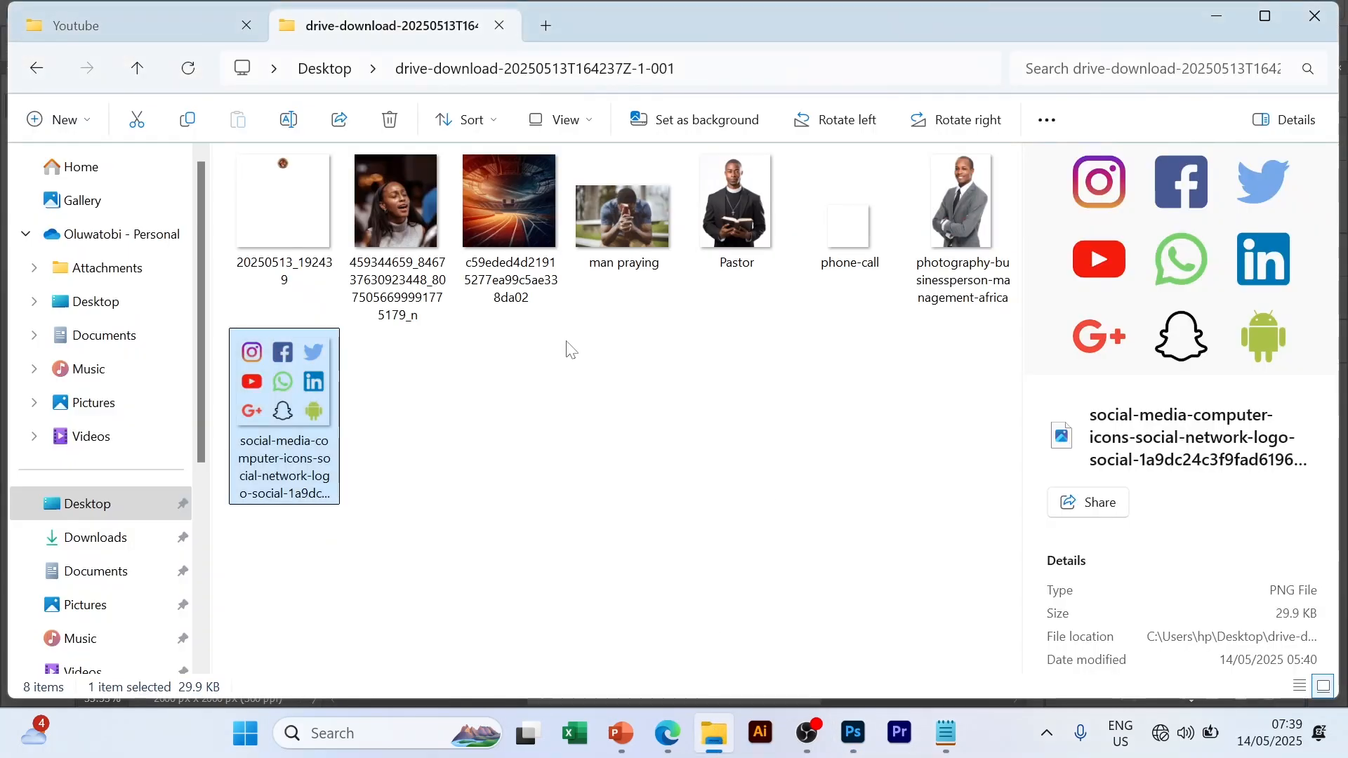
mouse_move(500, 202)
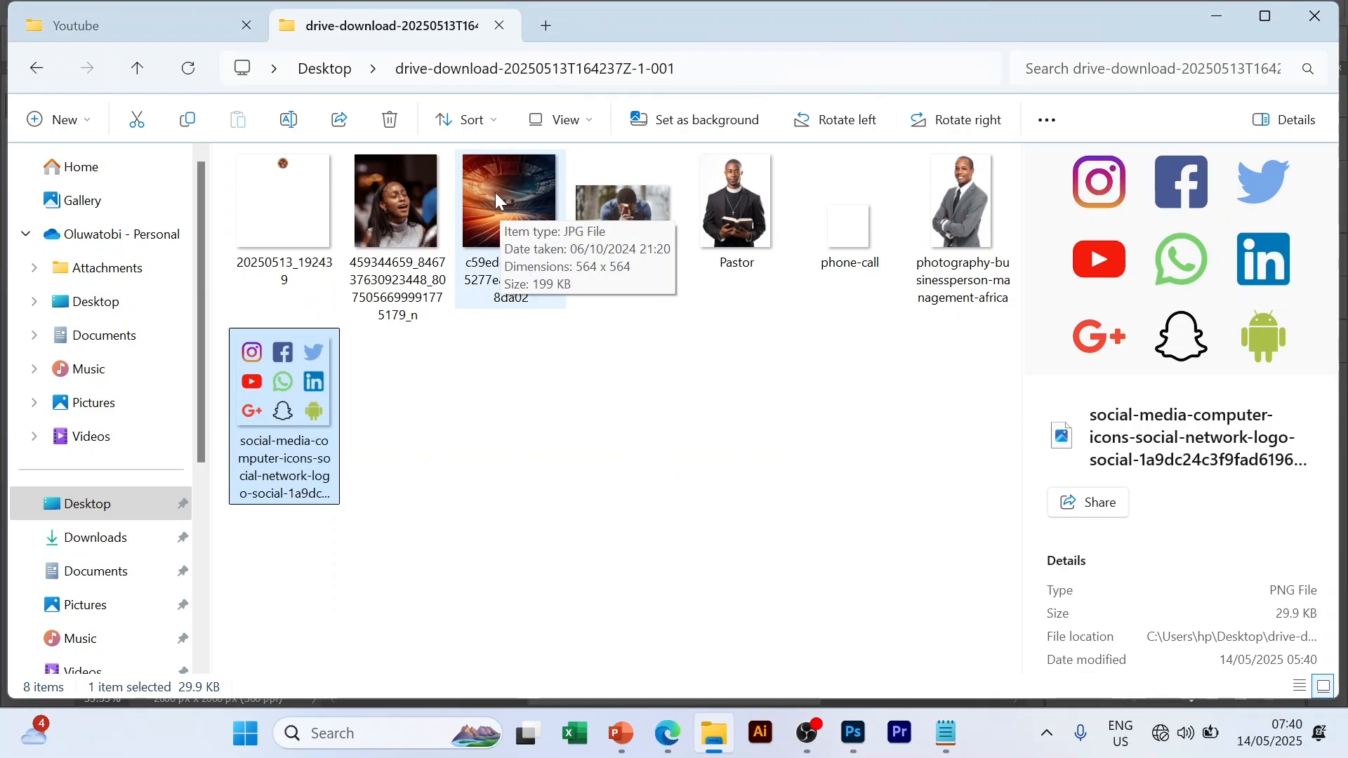
drag(495, 193, 611, 423)
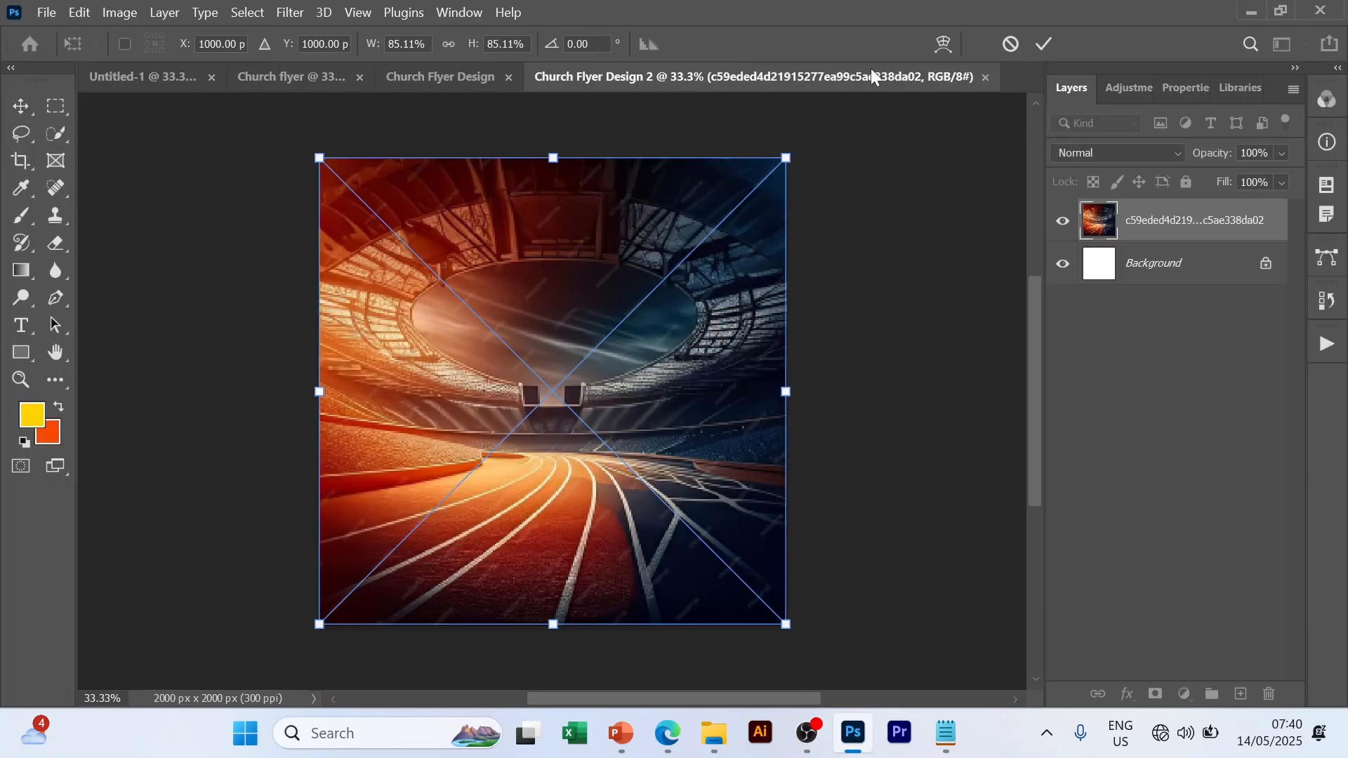
click(1045, 46)
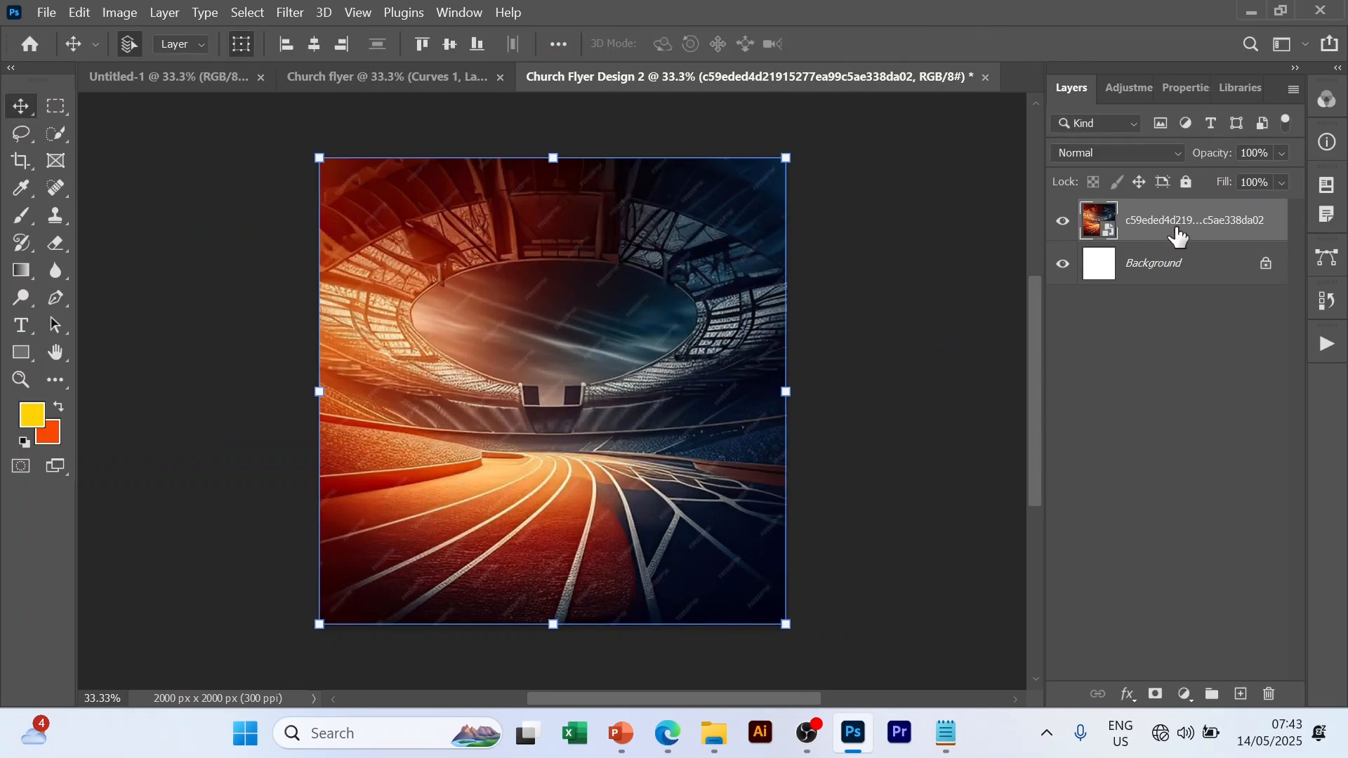
- Darken the stadium image with a Curves adjustment layer, setting the curve point to input 138 and output 101
click(1137, 91)
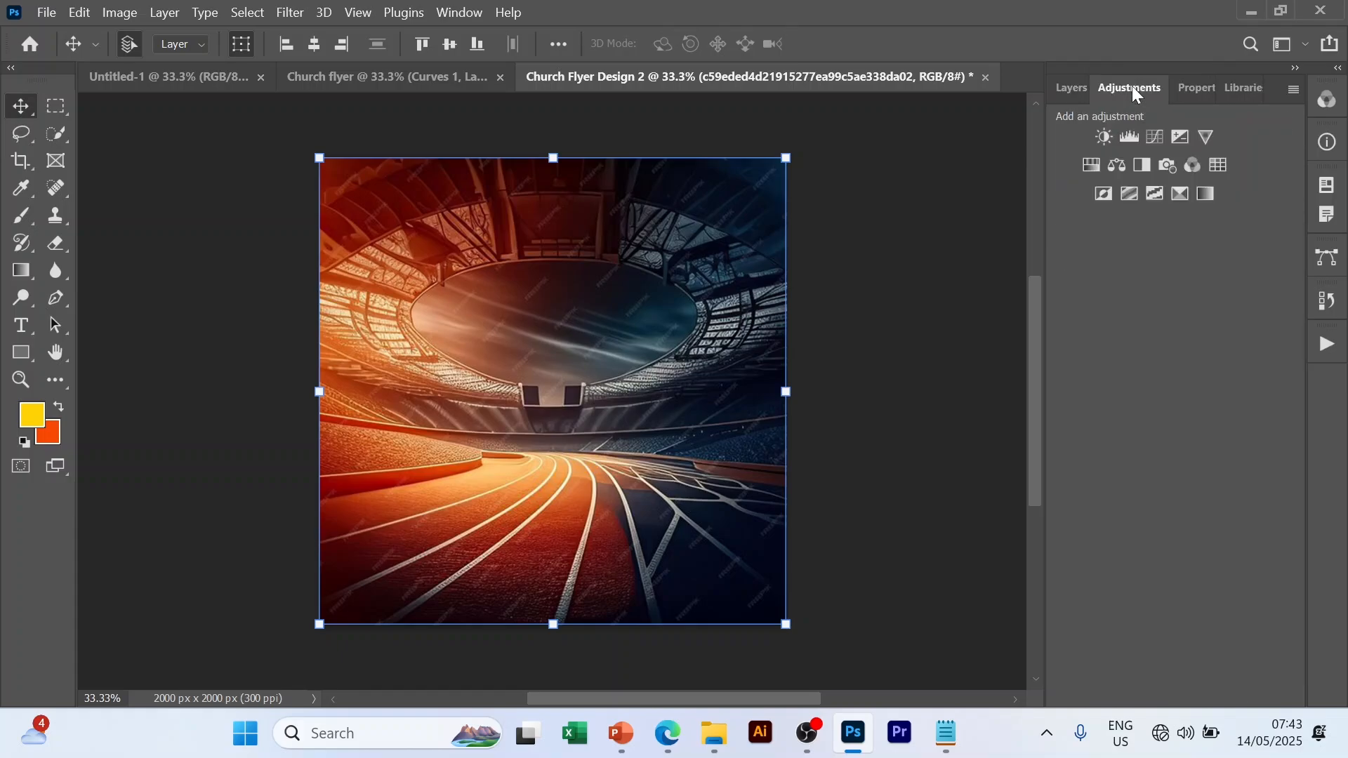
click(1157, 139)
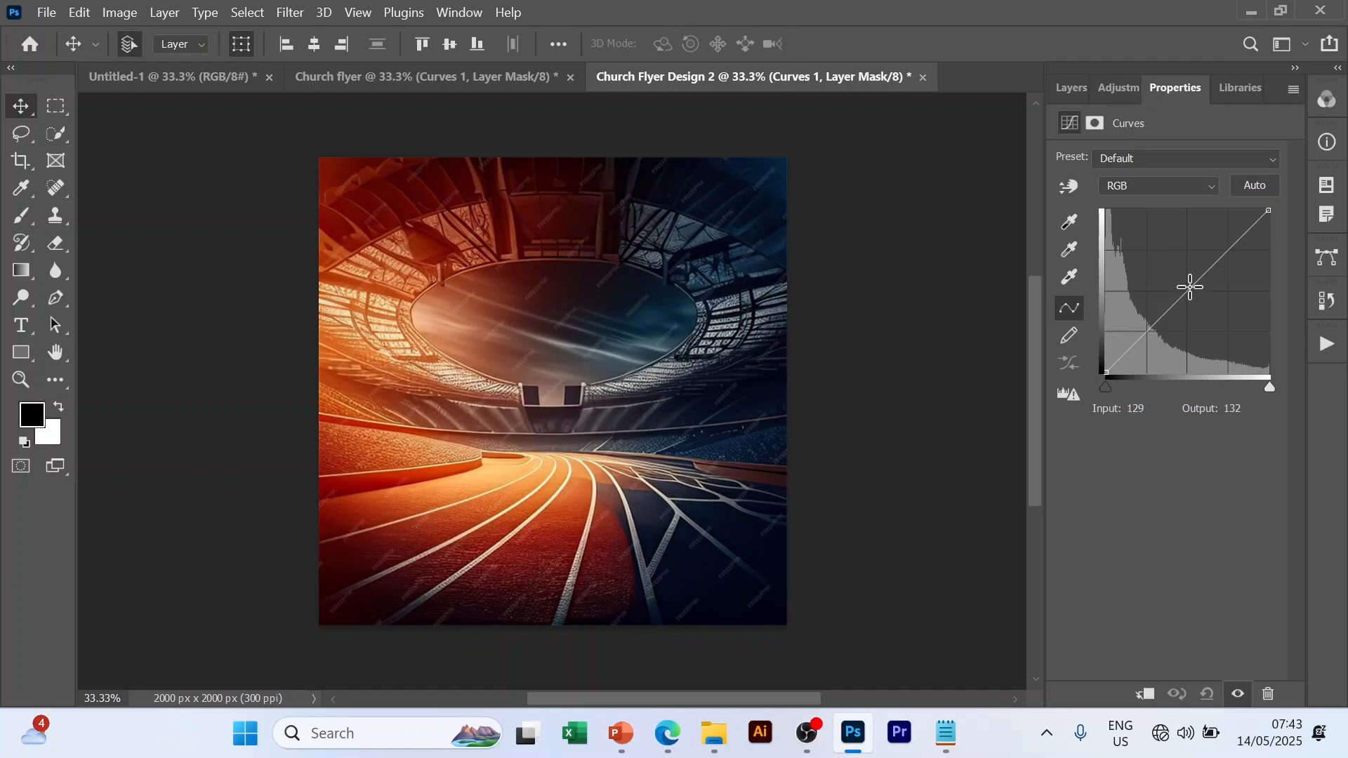
drag(1191, 287, 1206, 300)
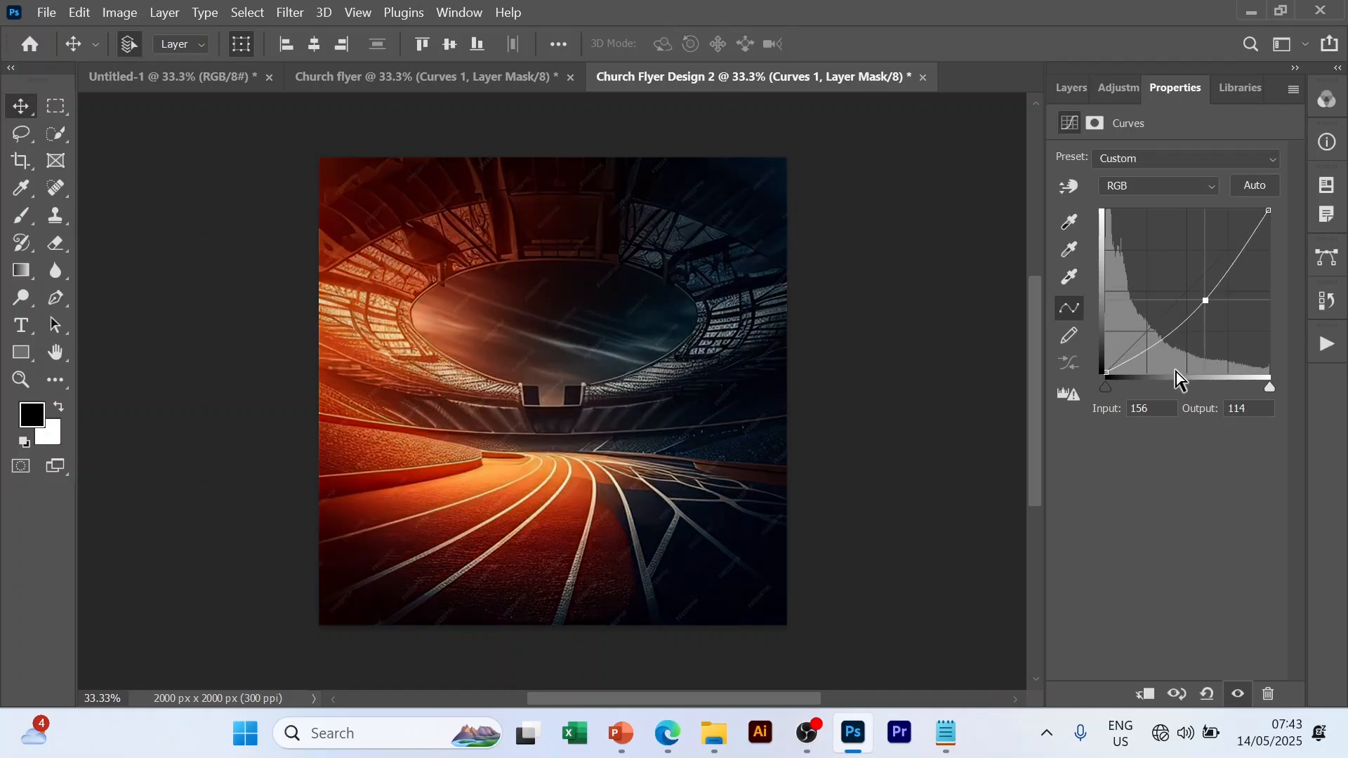
key(BackSpace)
key(BackSpace)
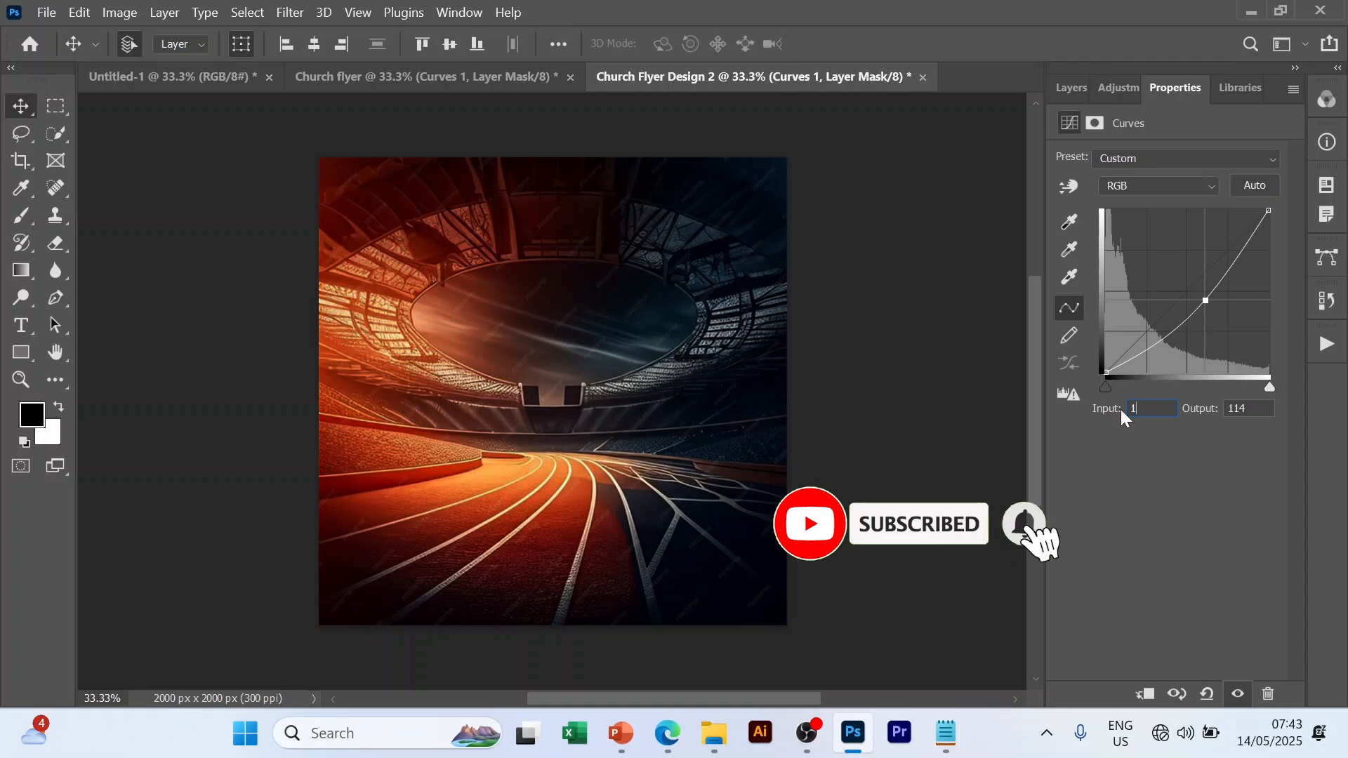
text(38)
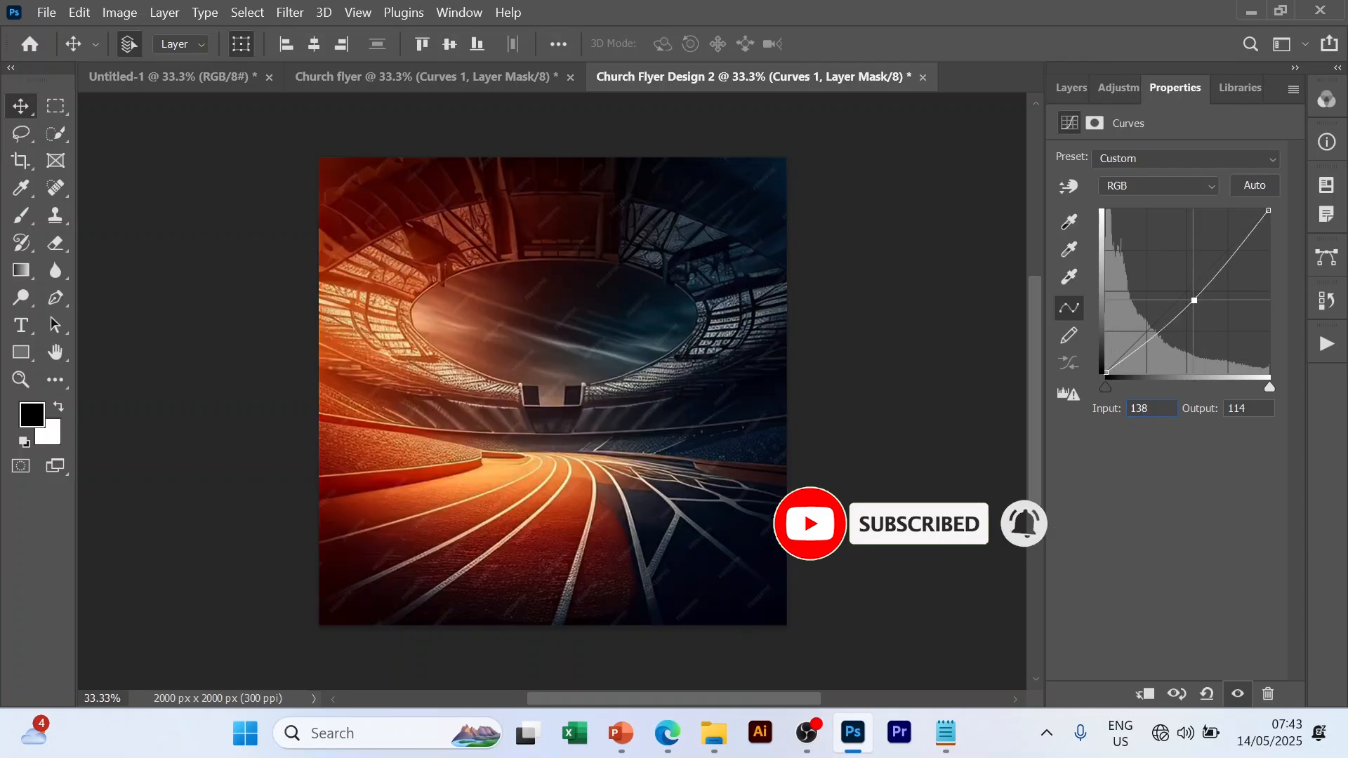
key(Tab)
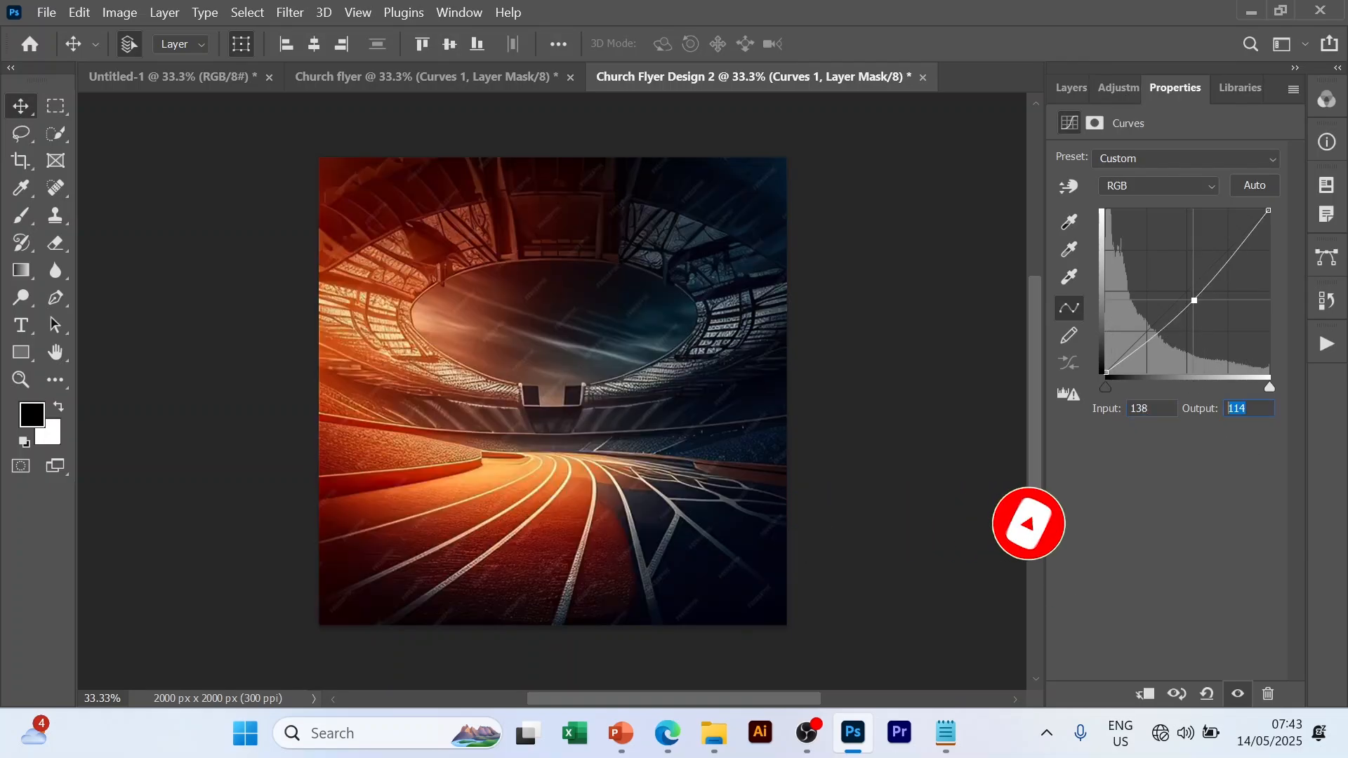
text(101)
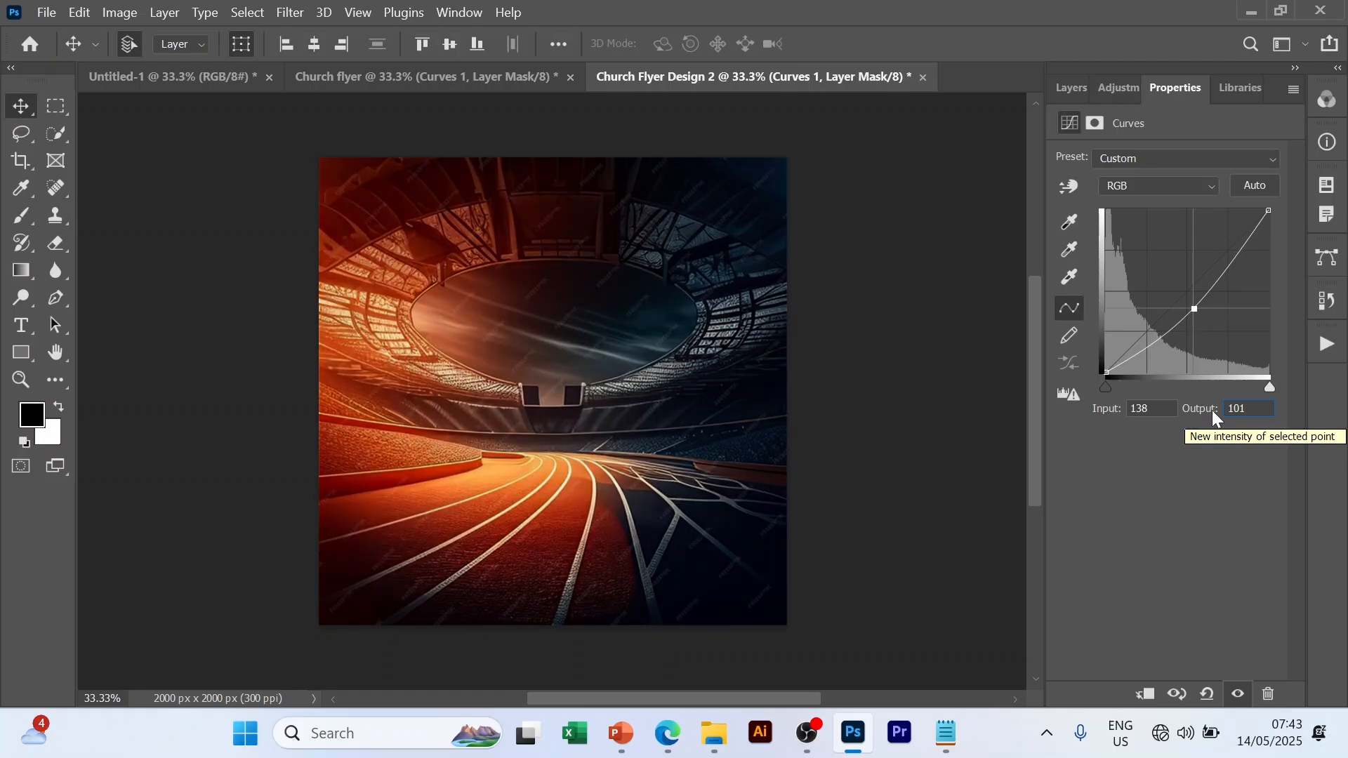
click(1072, 97)
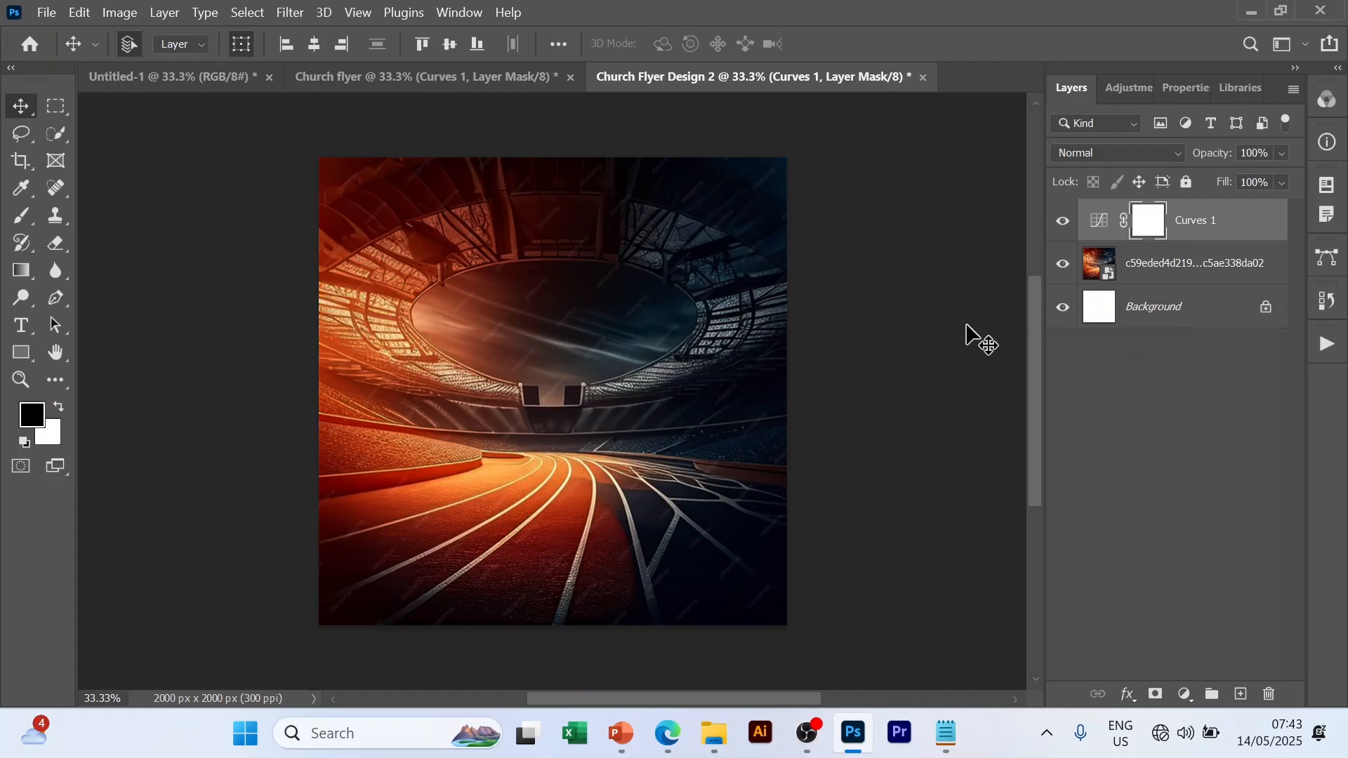
- Confirm yellow #ffd304 as the foreground colour and add an empty layer above the Curves adjustment for brush painting
click(1198, 234)
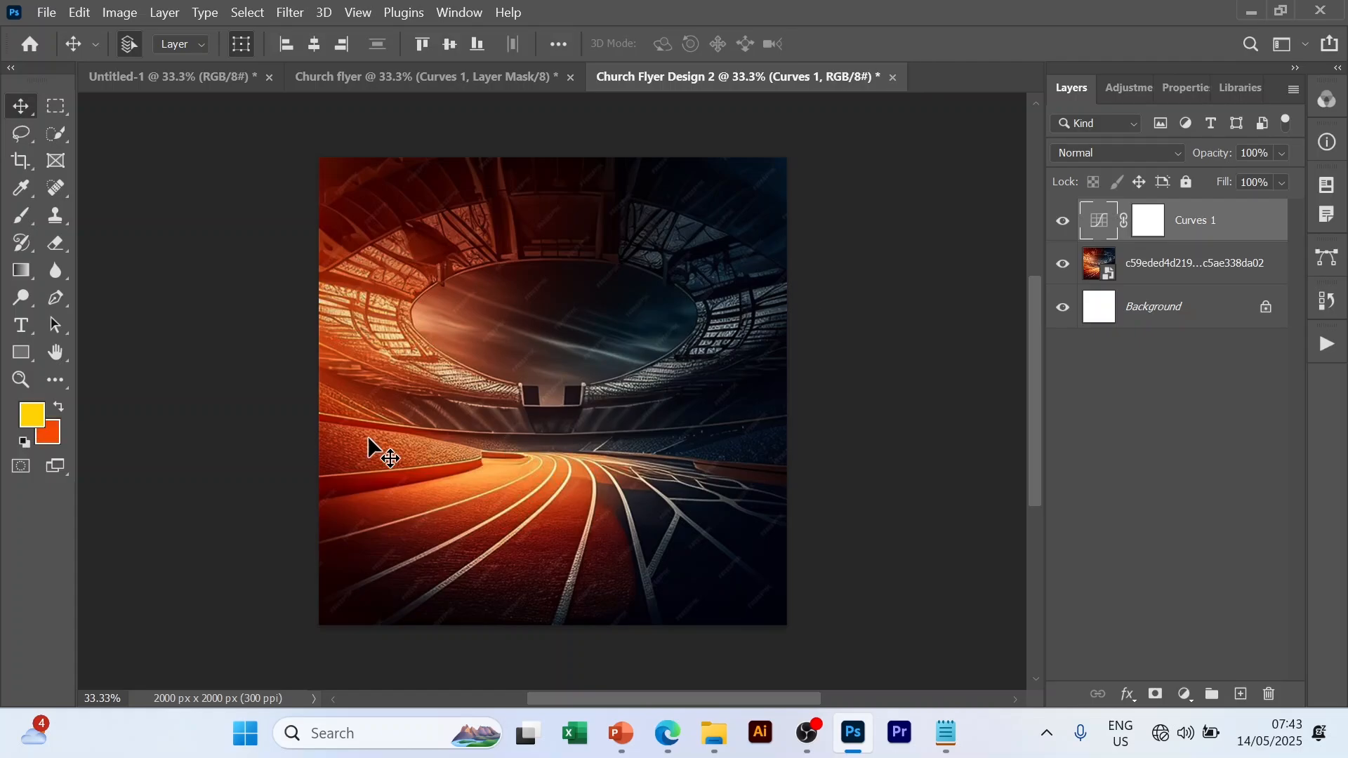
click(33, 419)
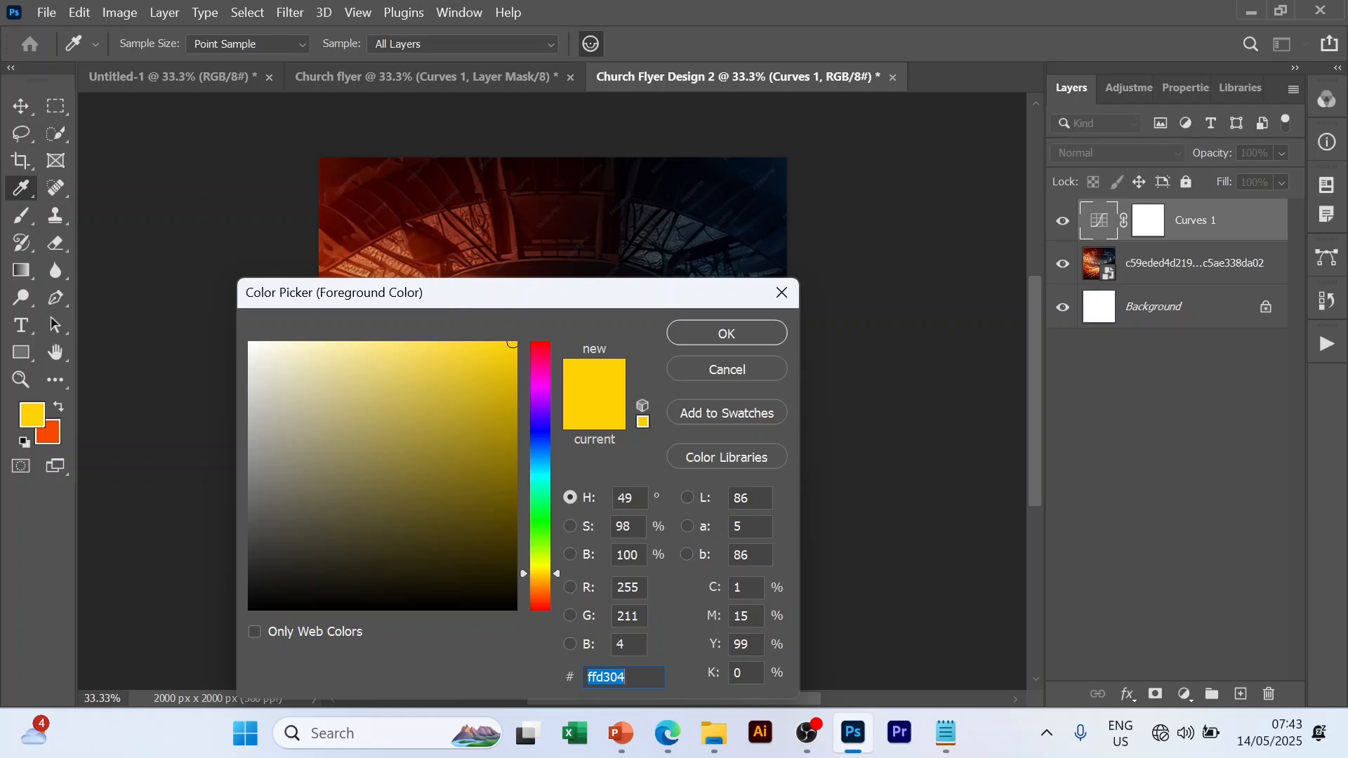
click(734, 341)
key(v)
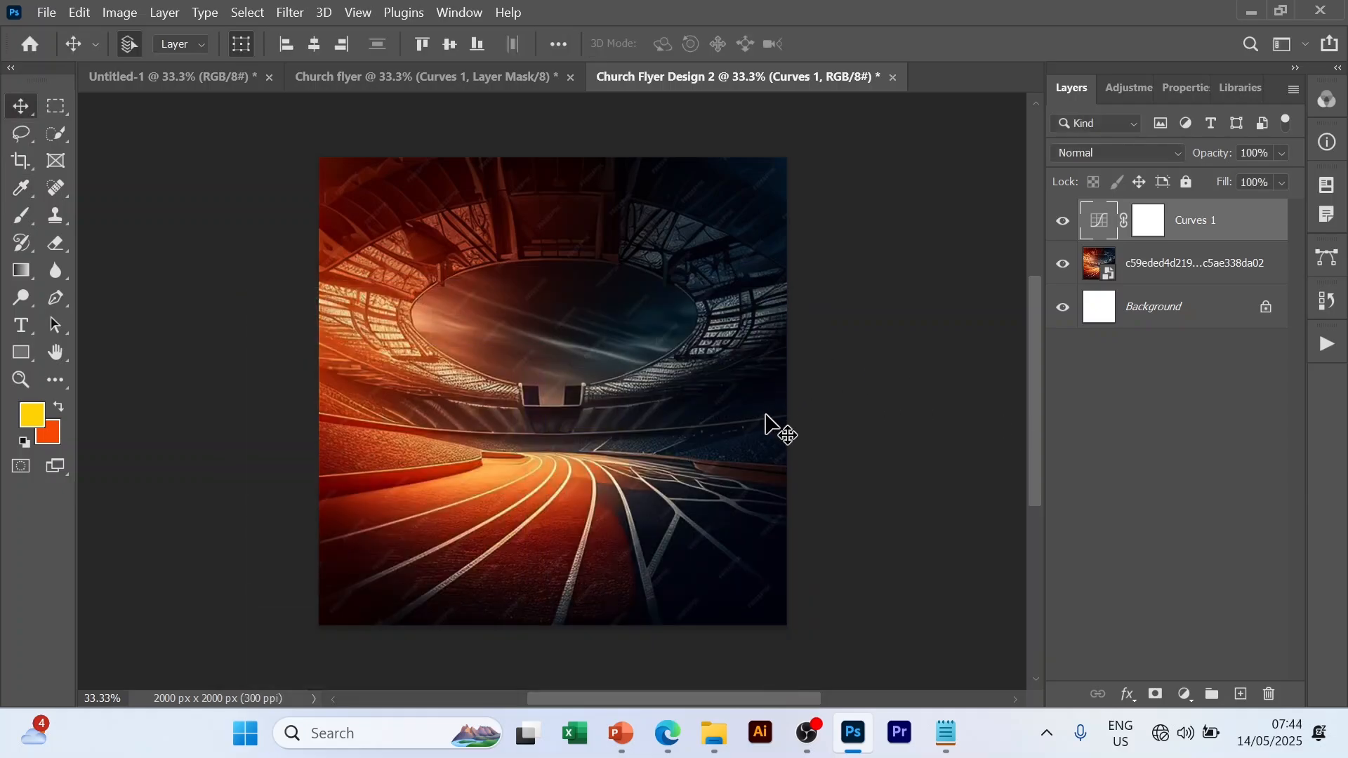
key(b)
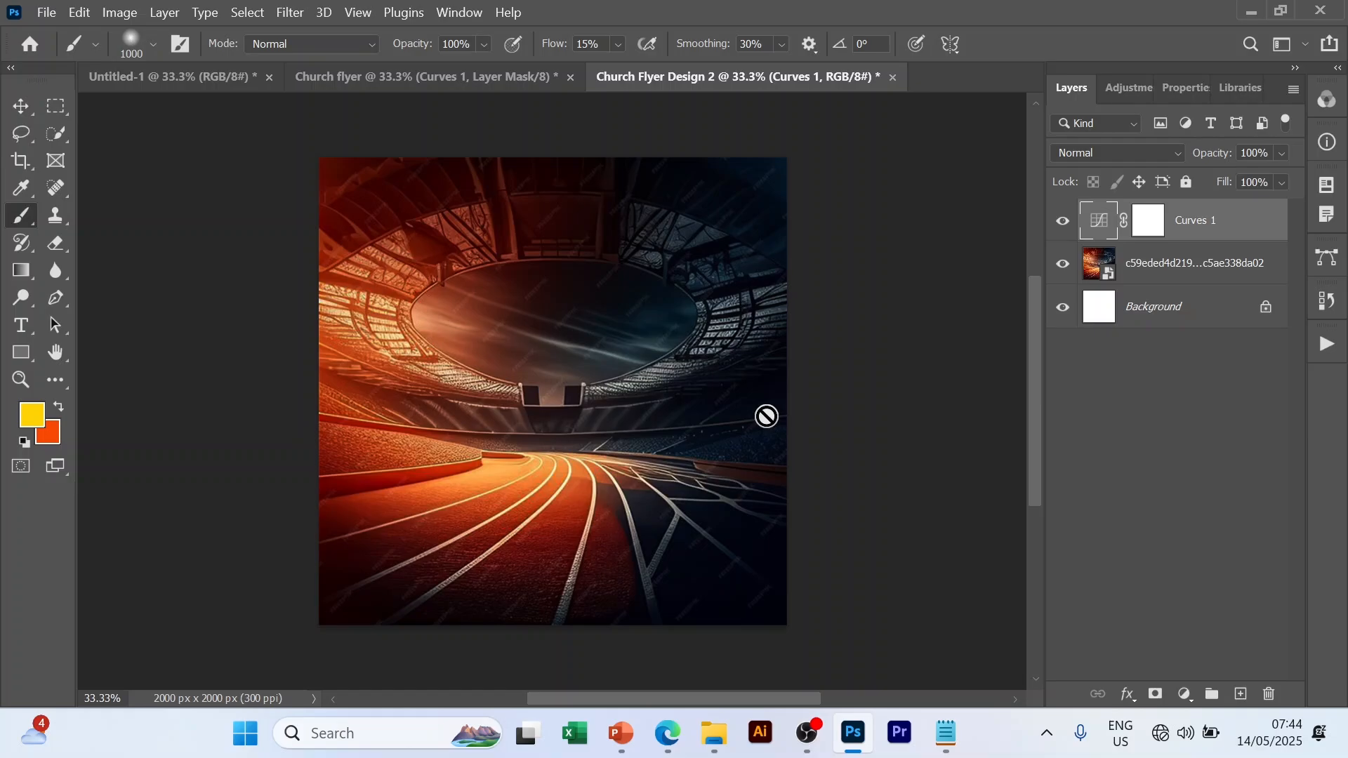
click(1242, 694)
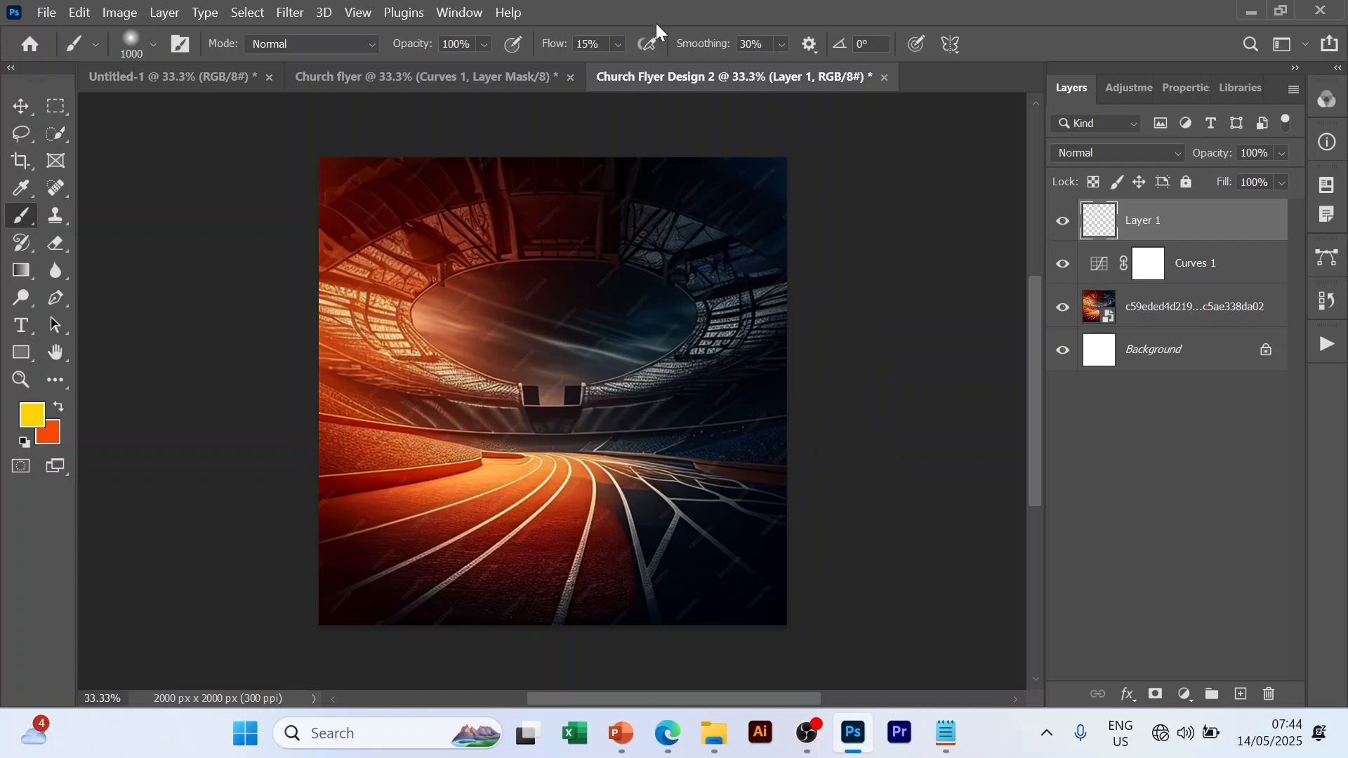
- Paint a soft yellow glow down the canvas's right edge on the new layer with a 1200 px brush at 100% flow
click(617, 47)
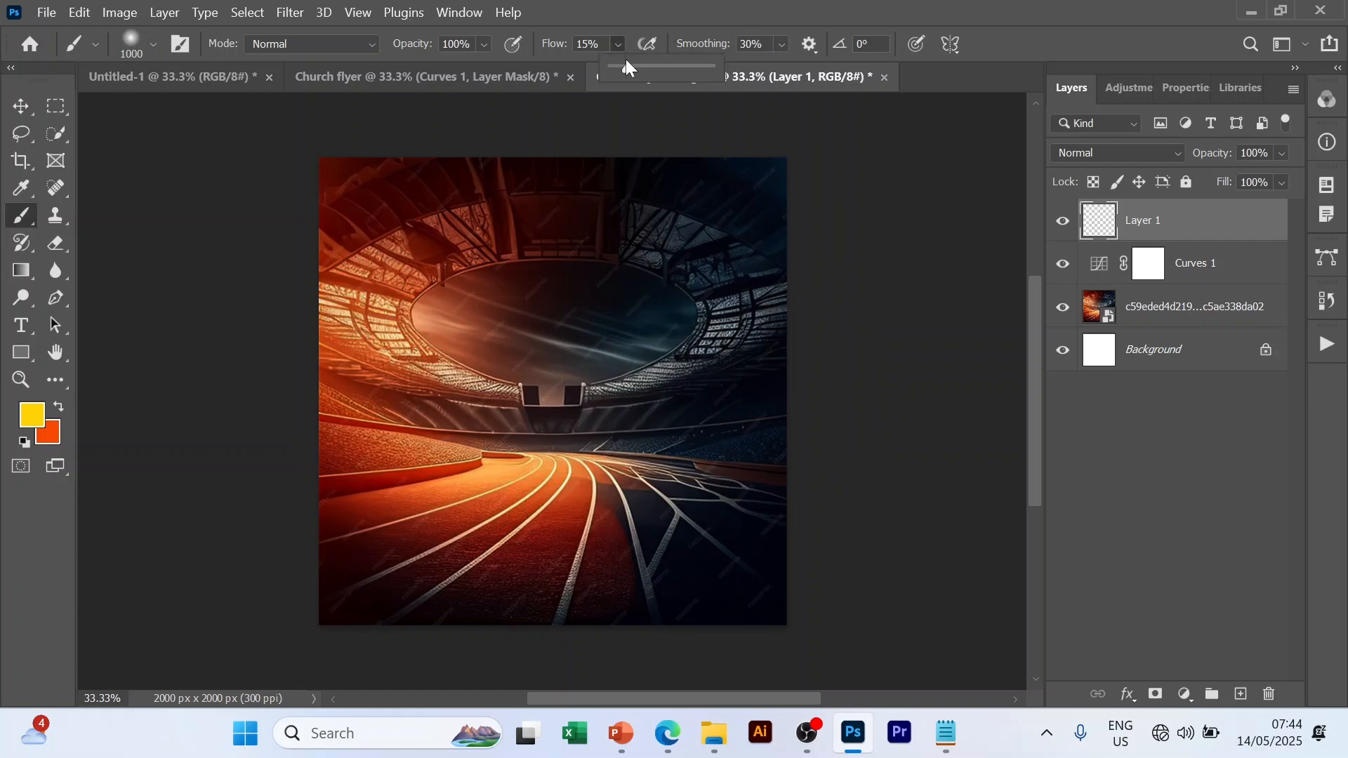
drag(628, 68, 727, 74)
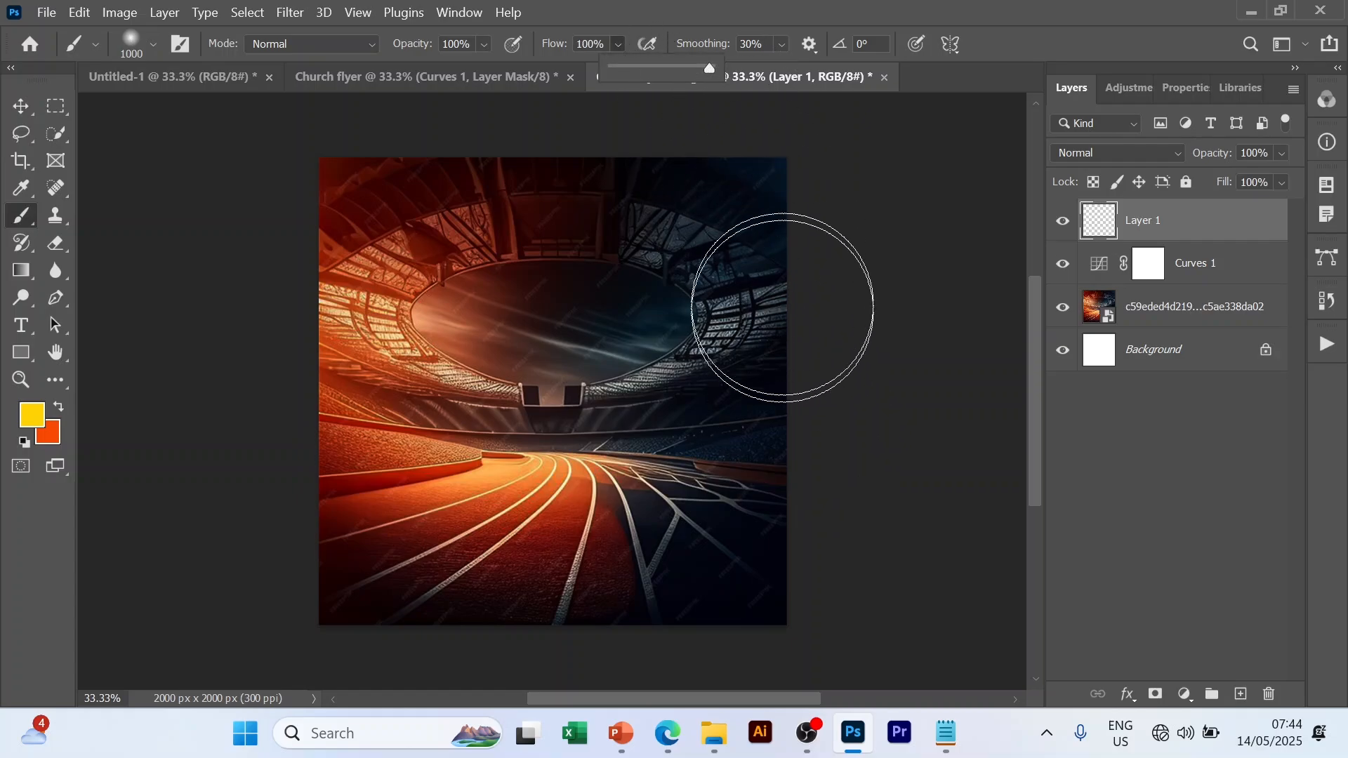
key(bracketright)
key(bracketright)
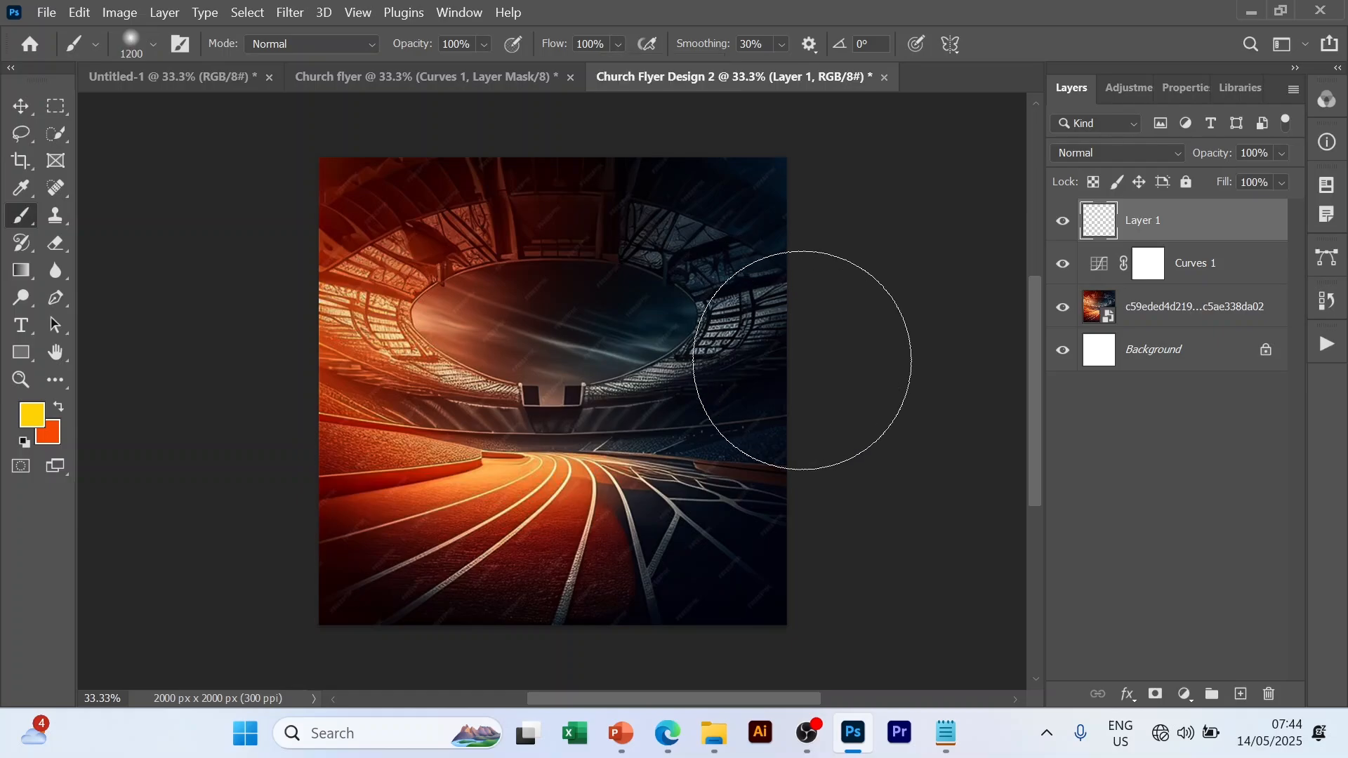
click(801, 359)
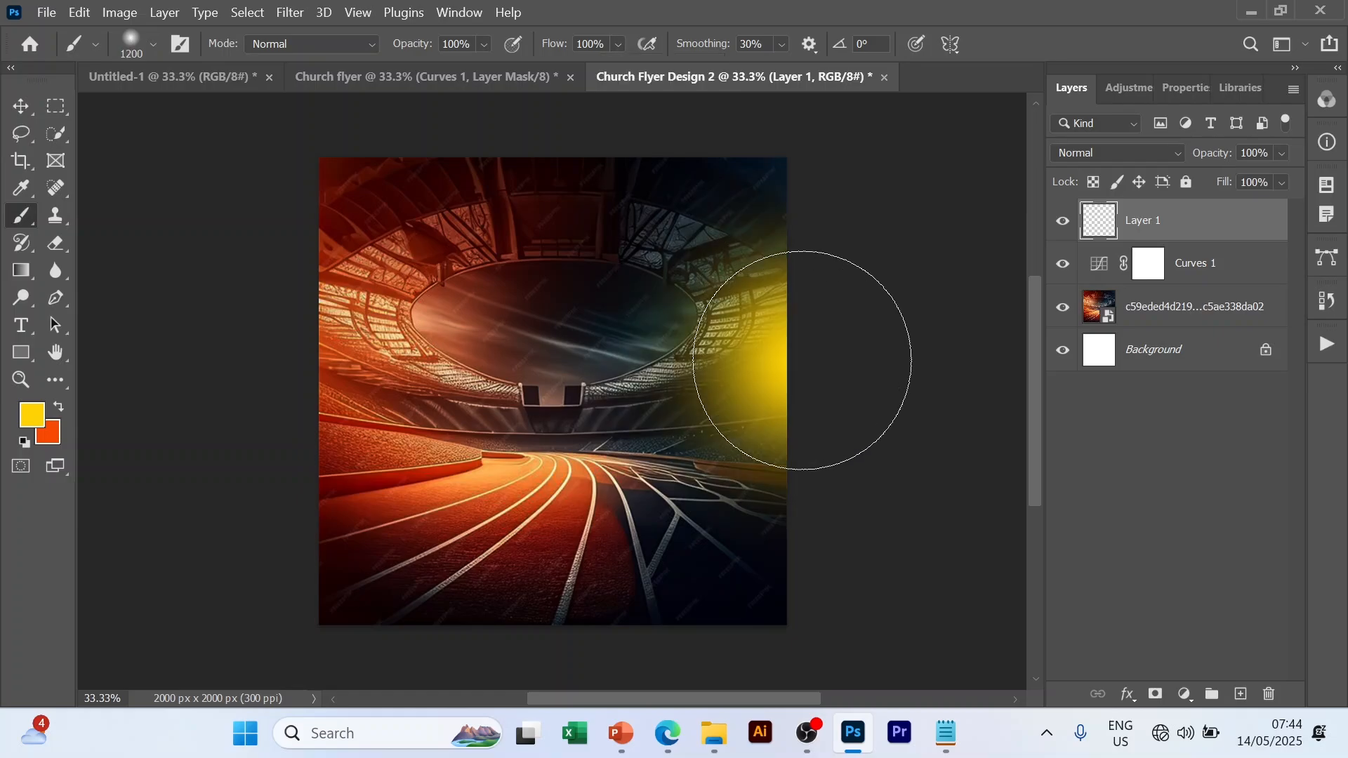
click(793, 307)
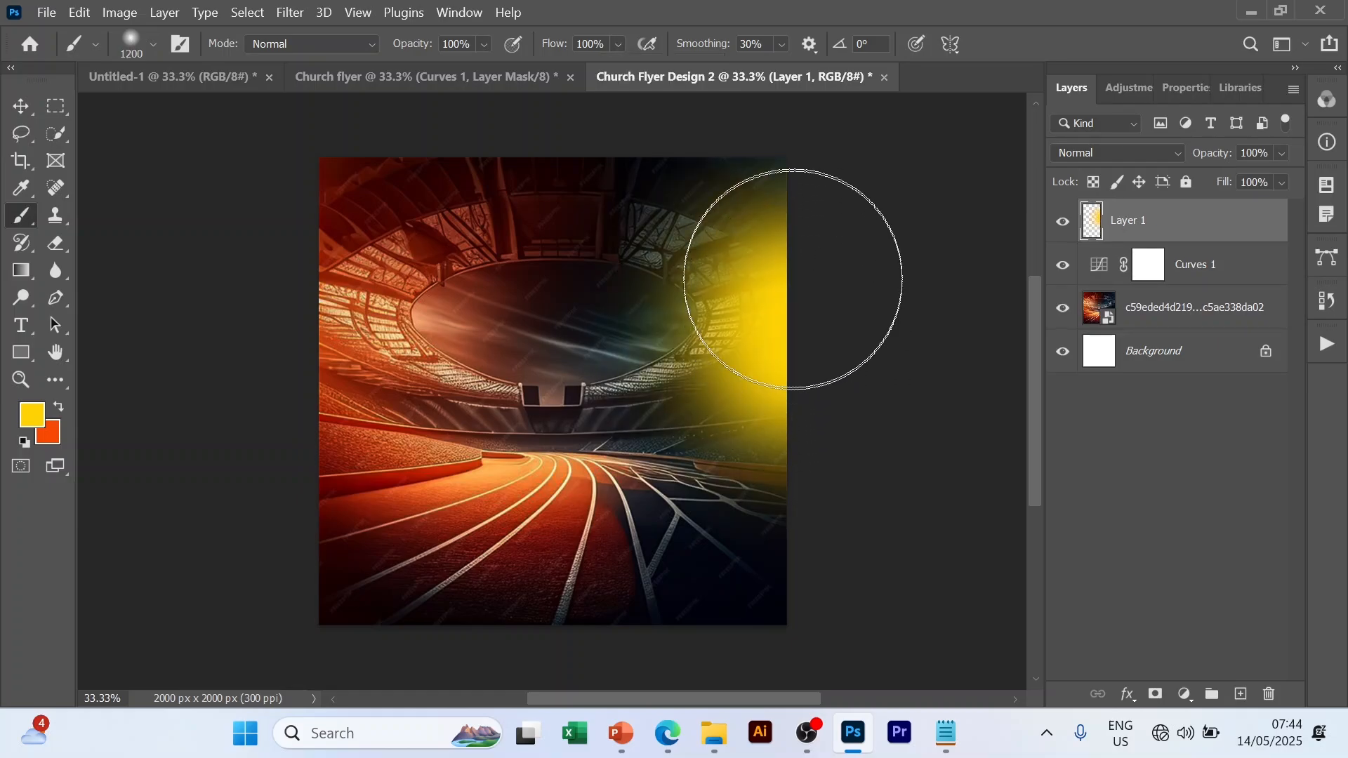
click(792, 271)
click(767, 433)
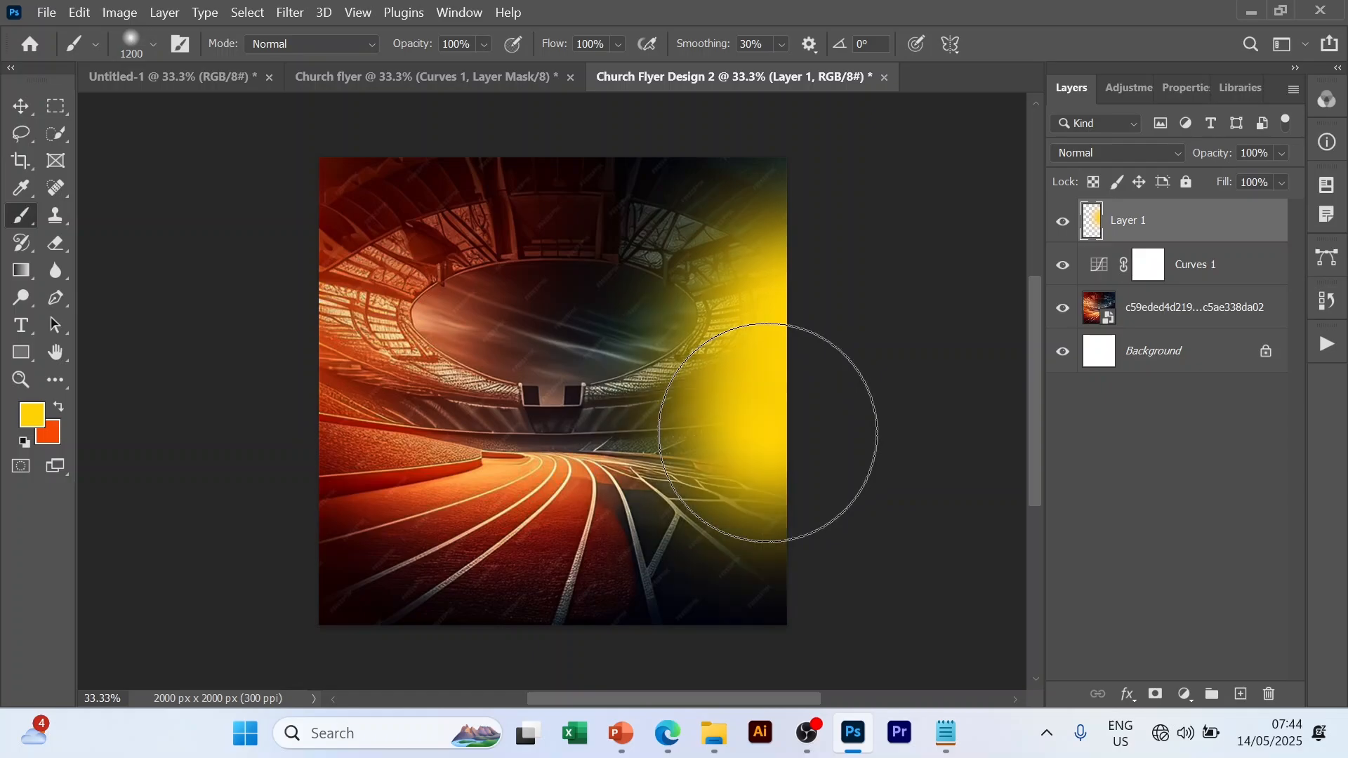
click(770, 282)
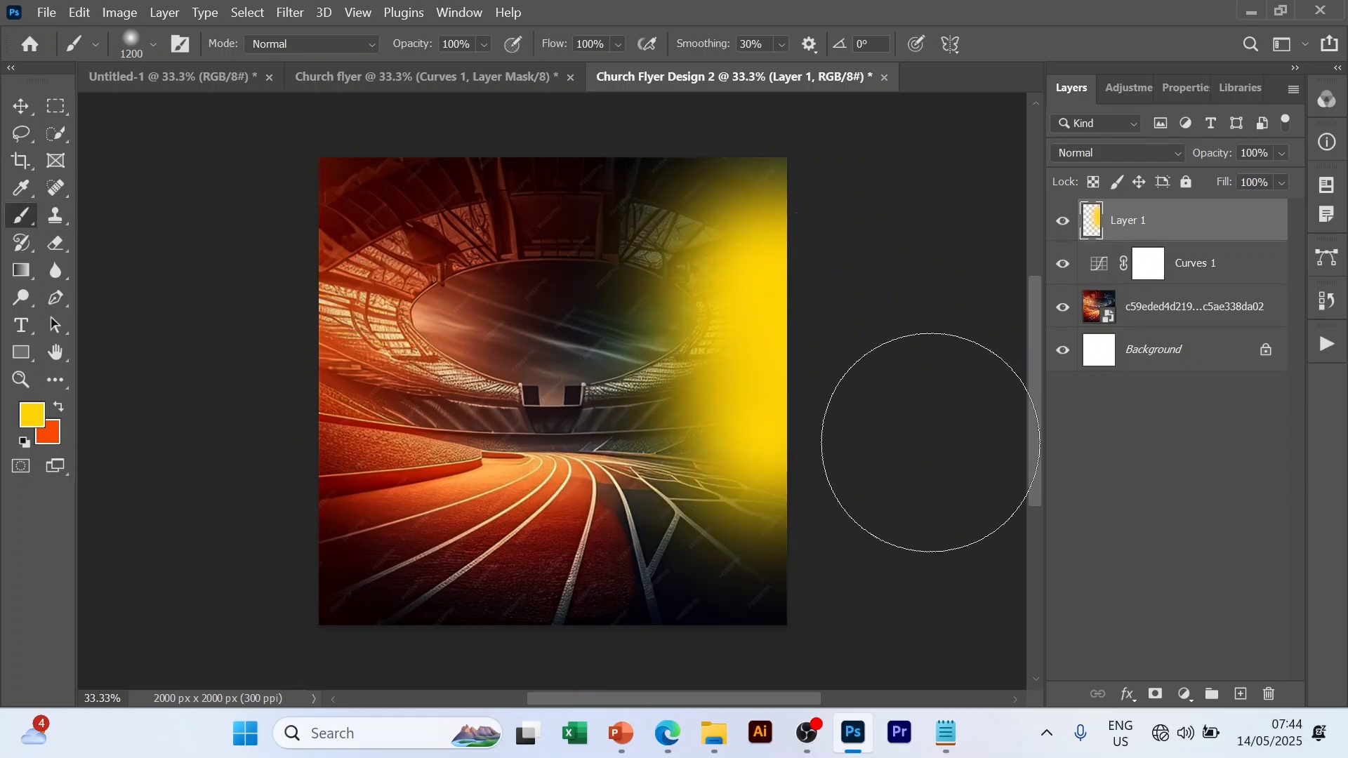
key(v)
click(1149, 477)
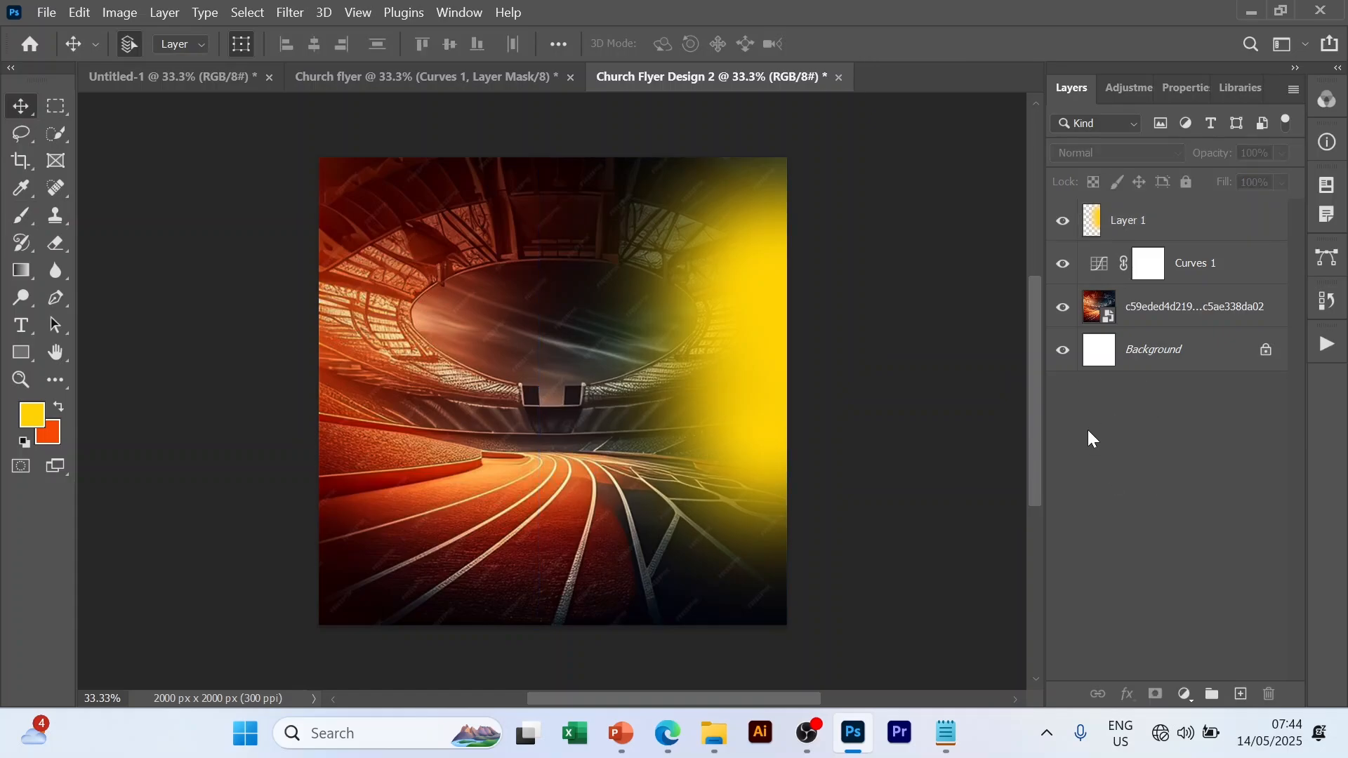
- Add an empty layer above the yellow glow layer and set the brush's foreground colour to black #000000
double_click(1138, 222)
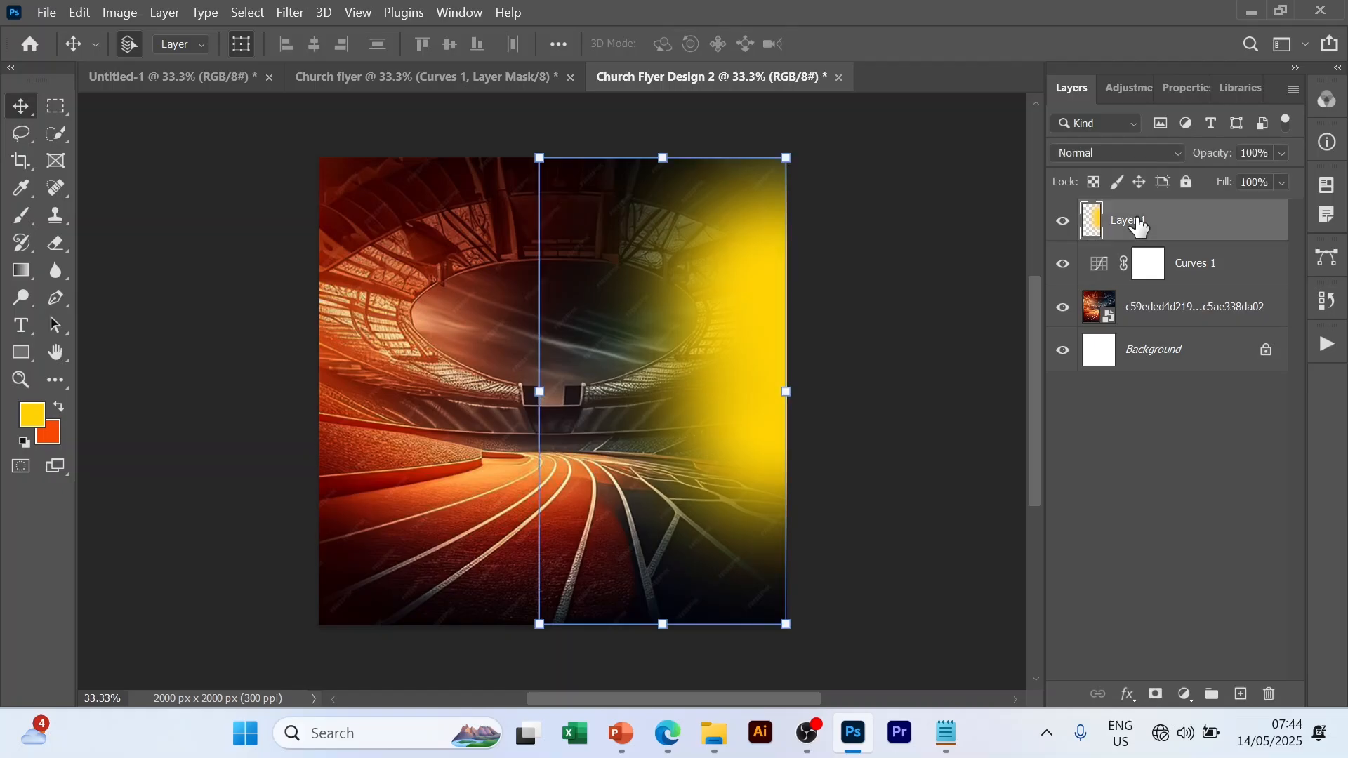
click(1234, 596)
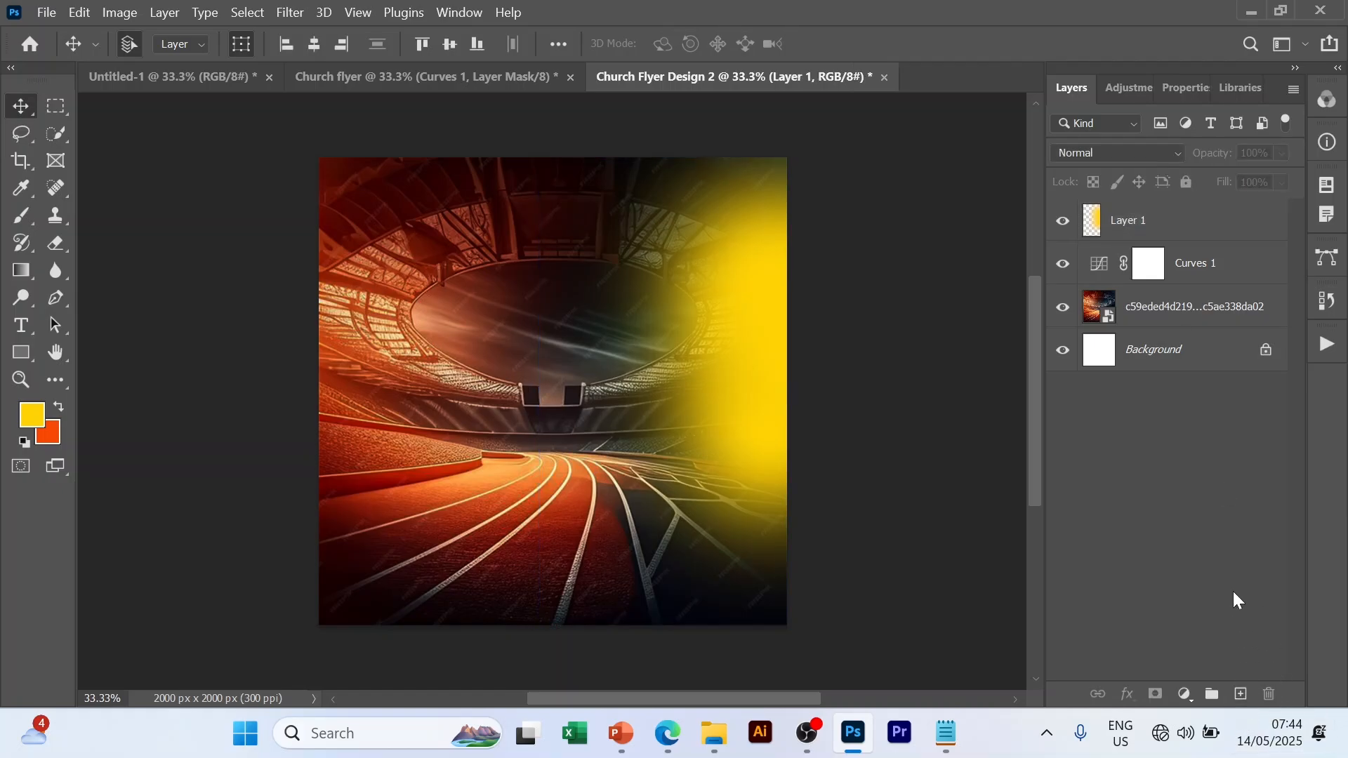
click(1240, 696)
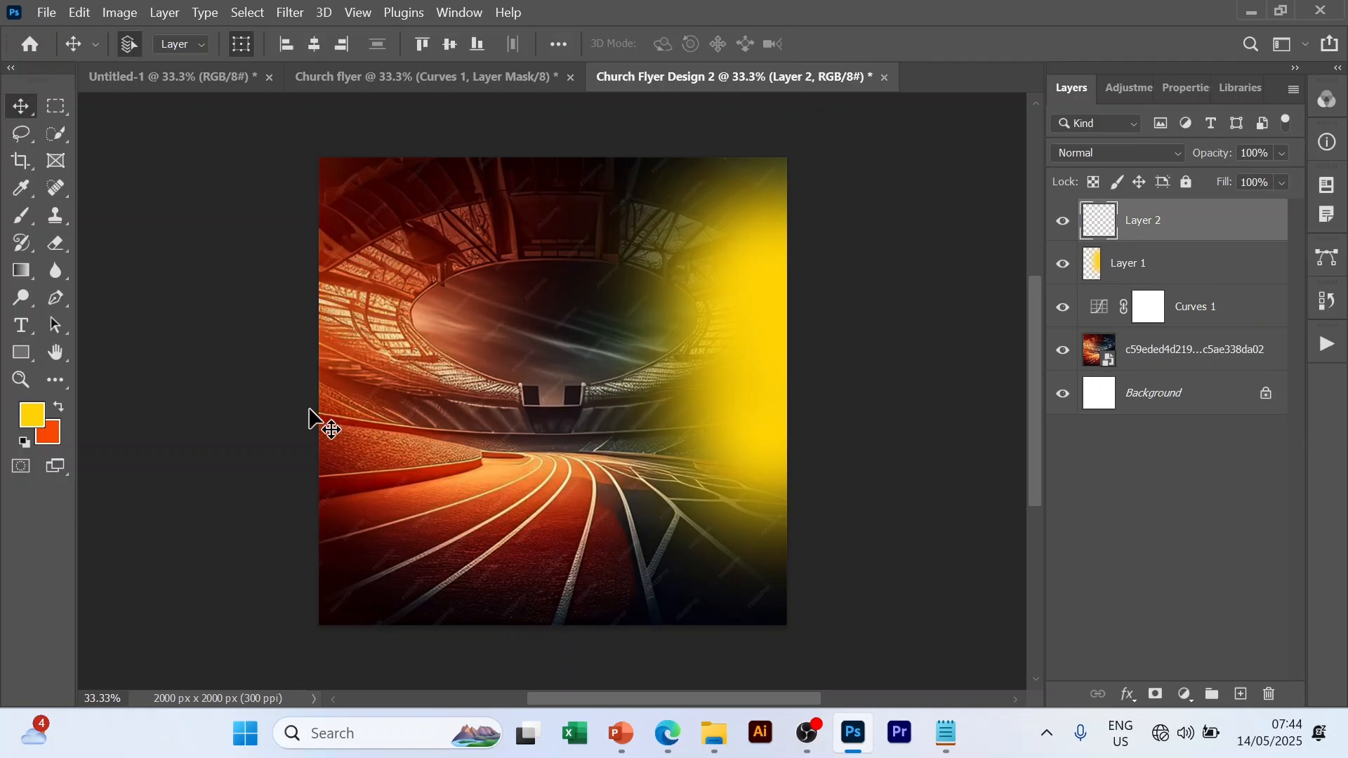
key(b)
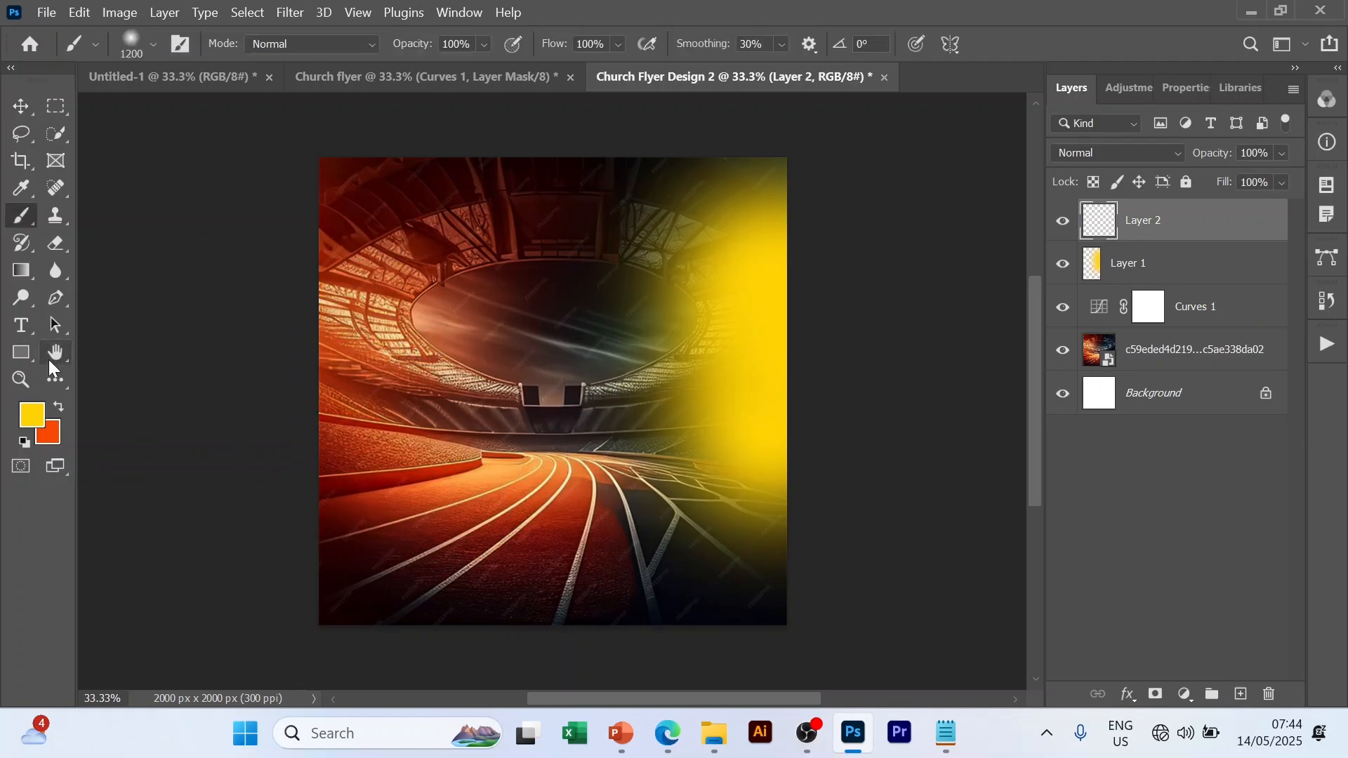
click(33, 415)
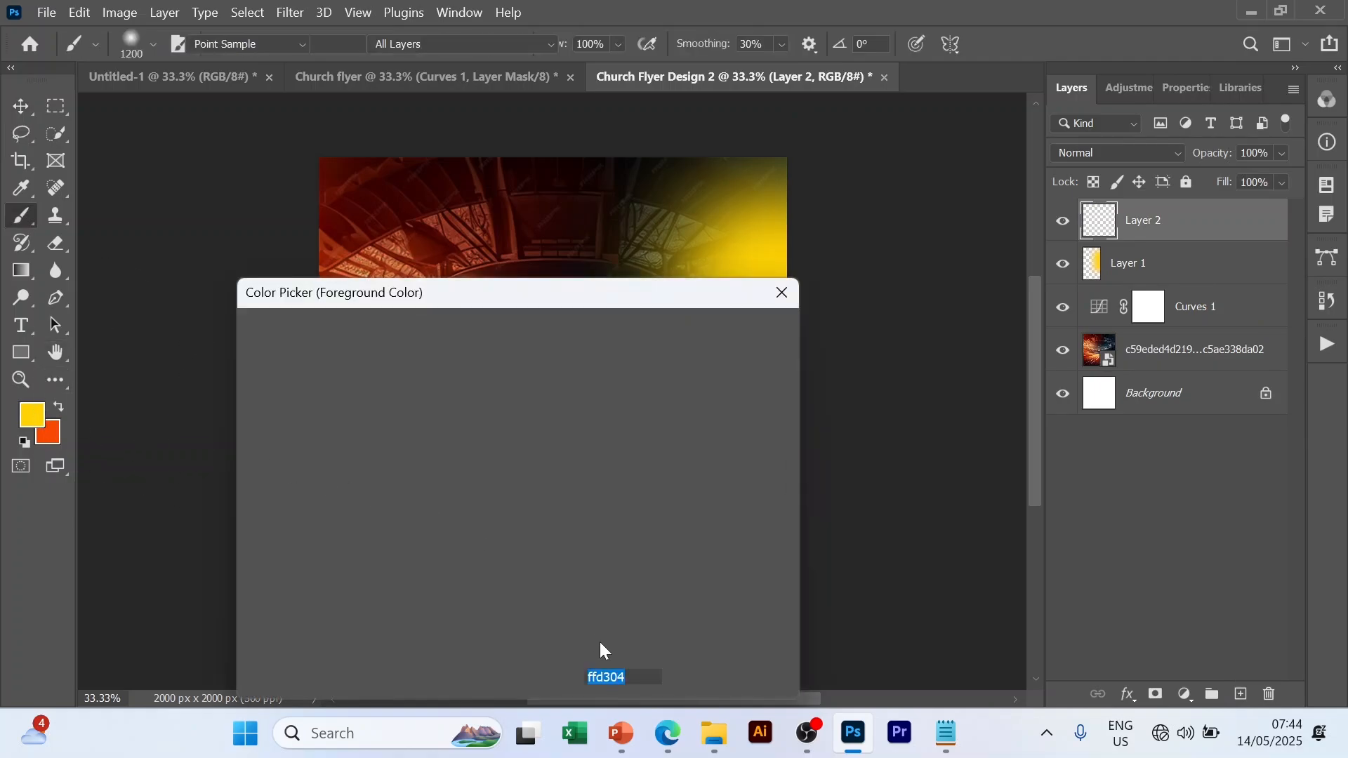
drag(262, 605, 214, 610)
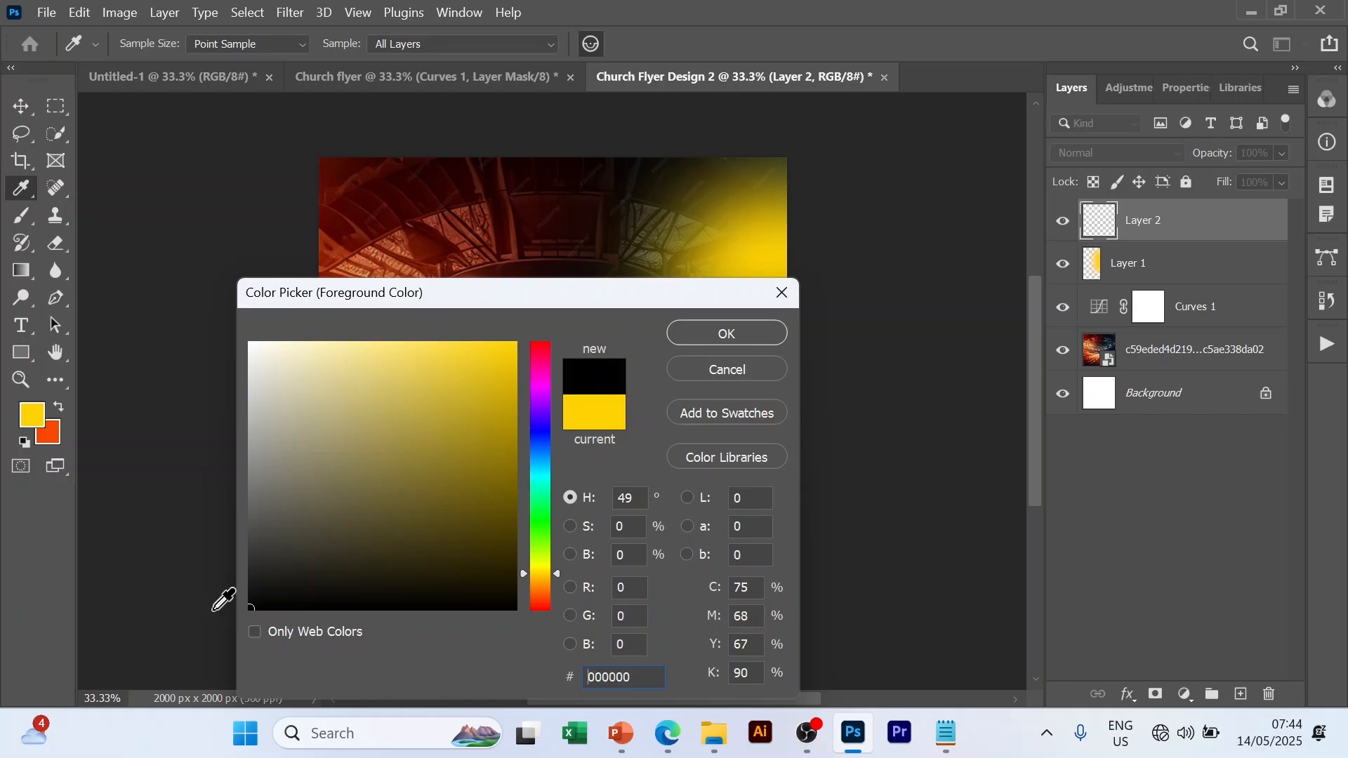
click(734, 330)
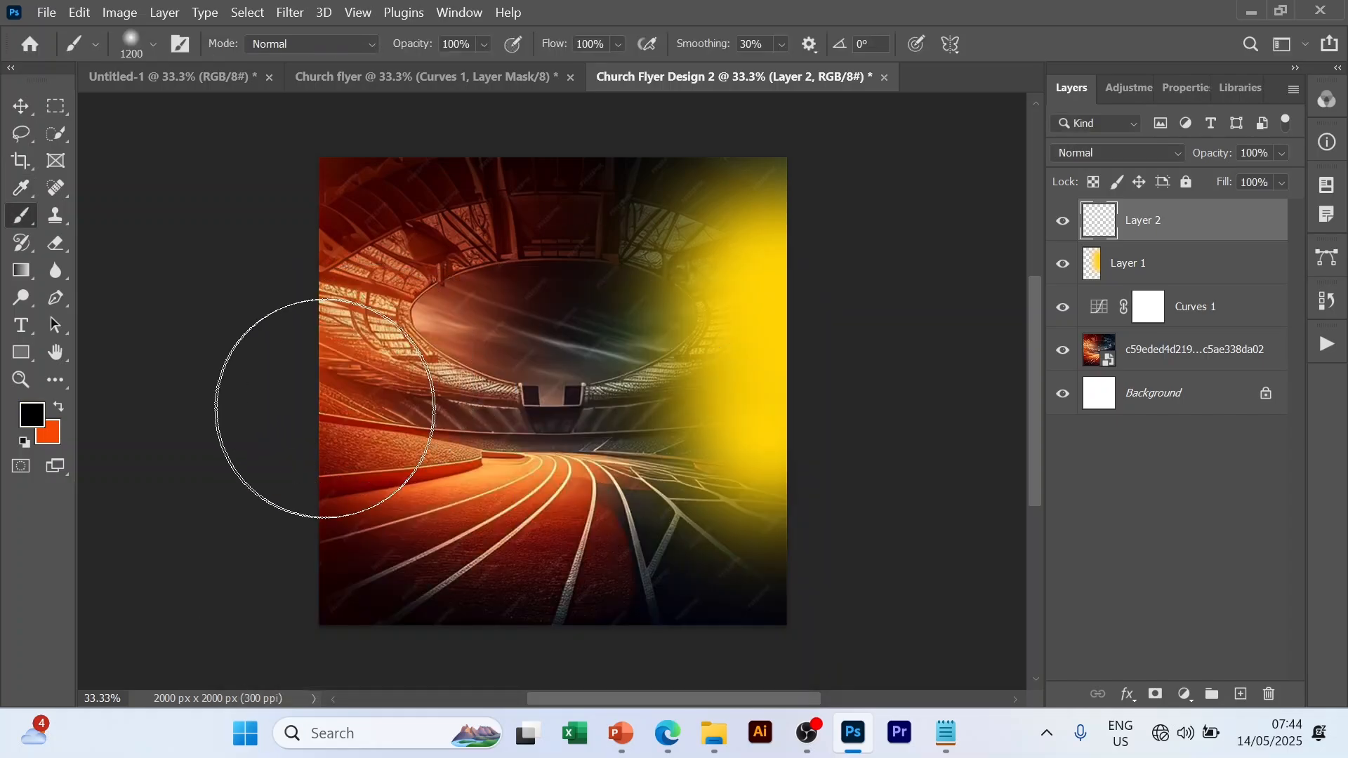
- Paint soft black shading along the canvas's left and bottom edges on the new layer with the 1200 px brush
click(270, 397)
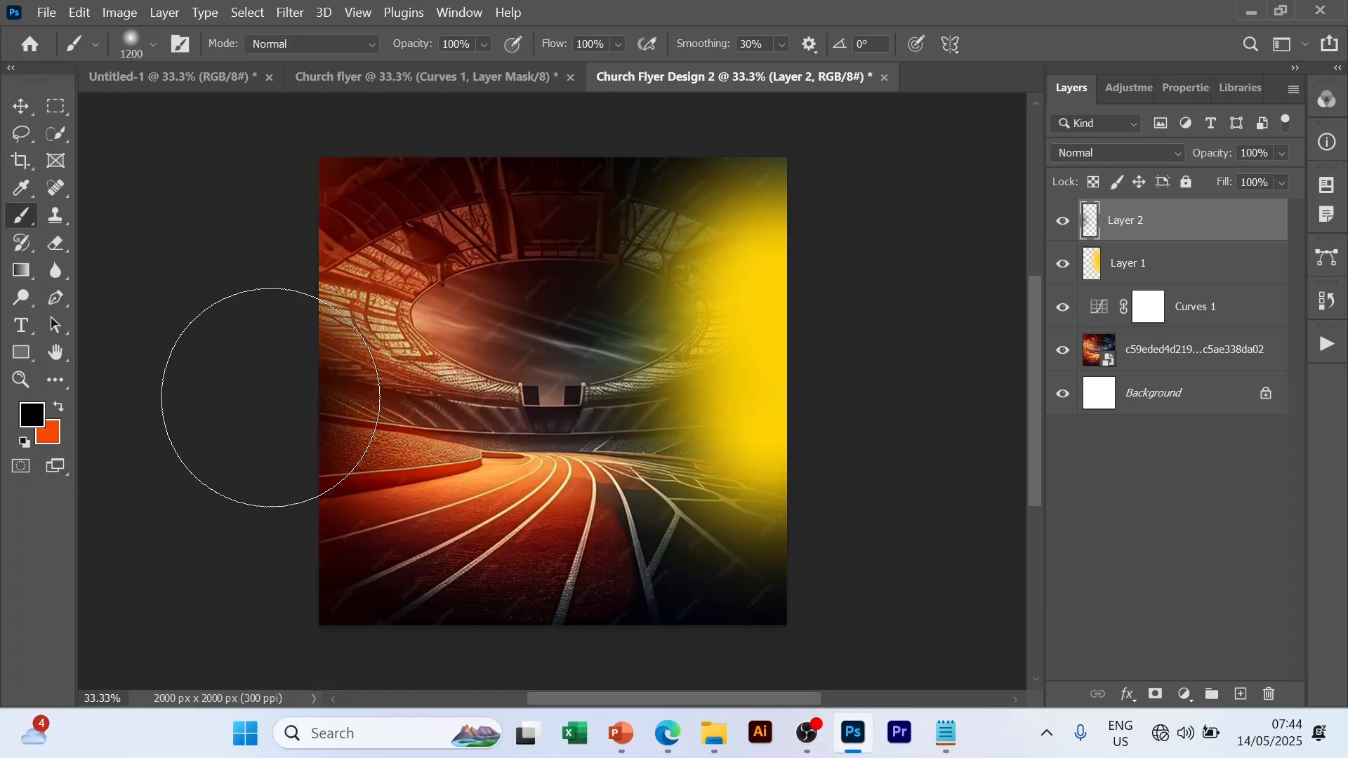
click(270, 316)
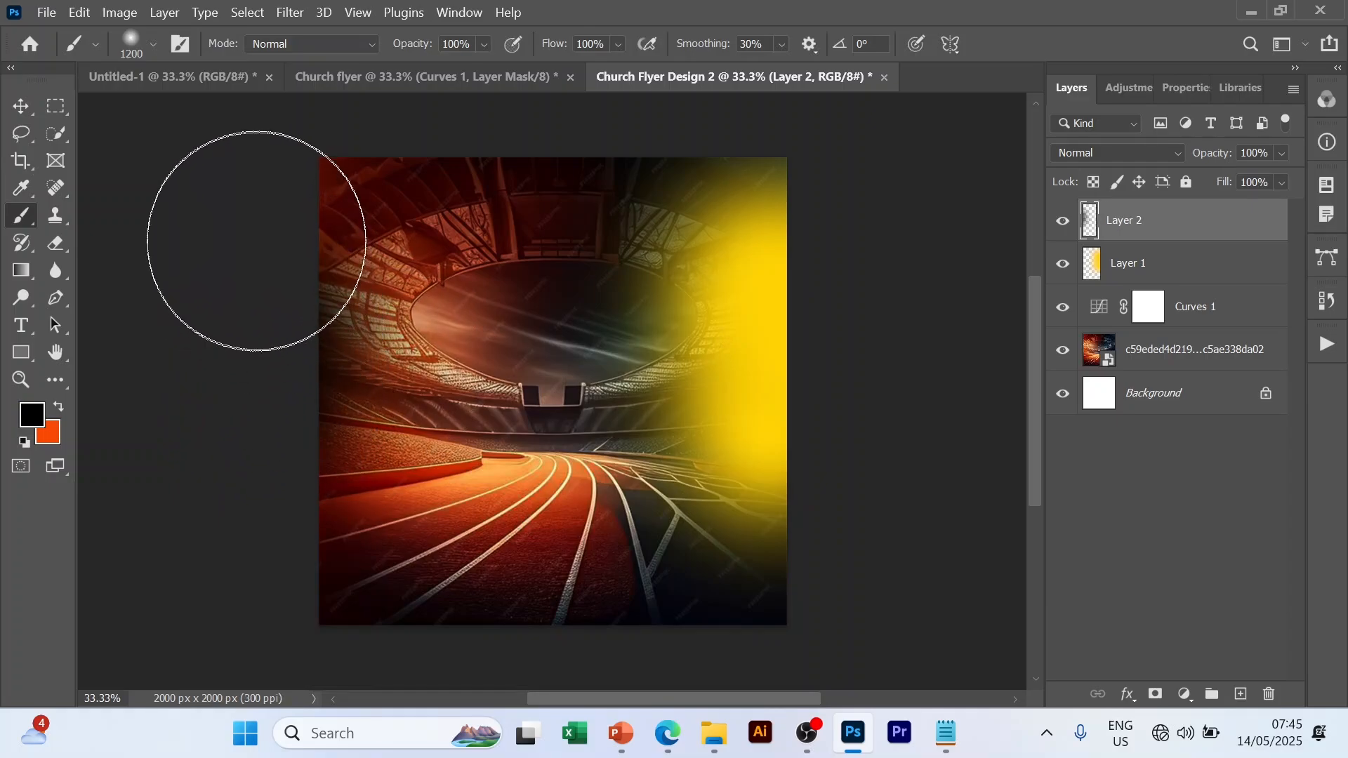
click(251, 265)
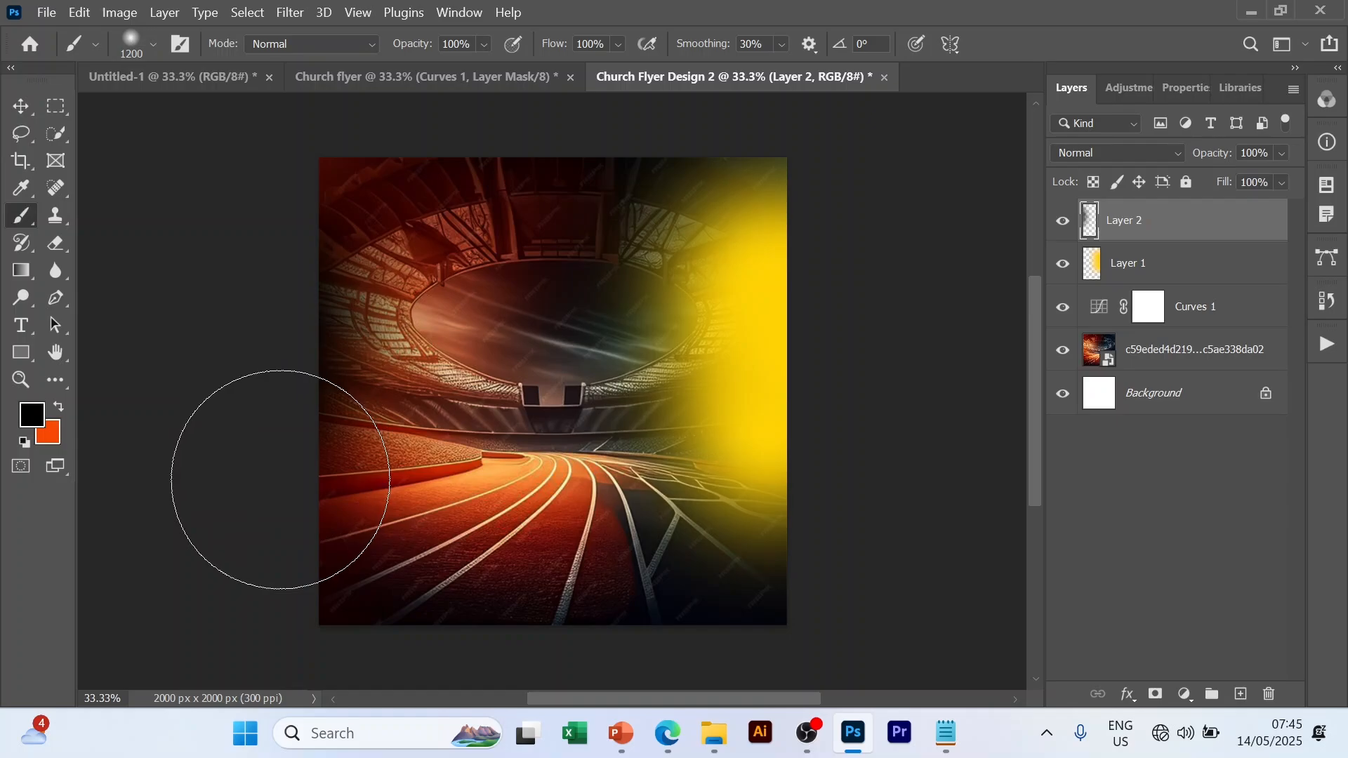
click(278, 491)
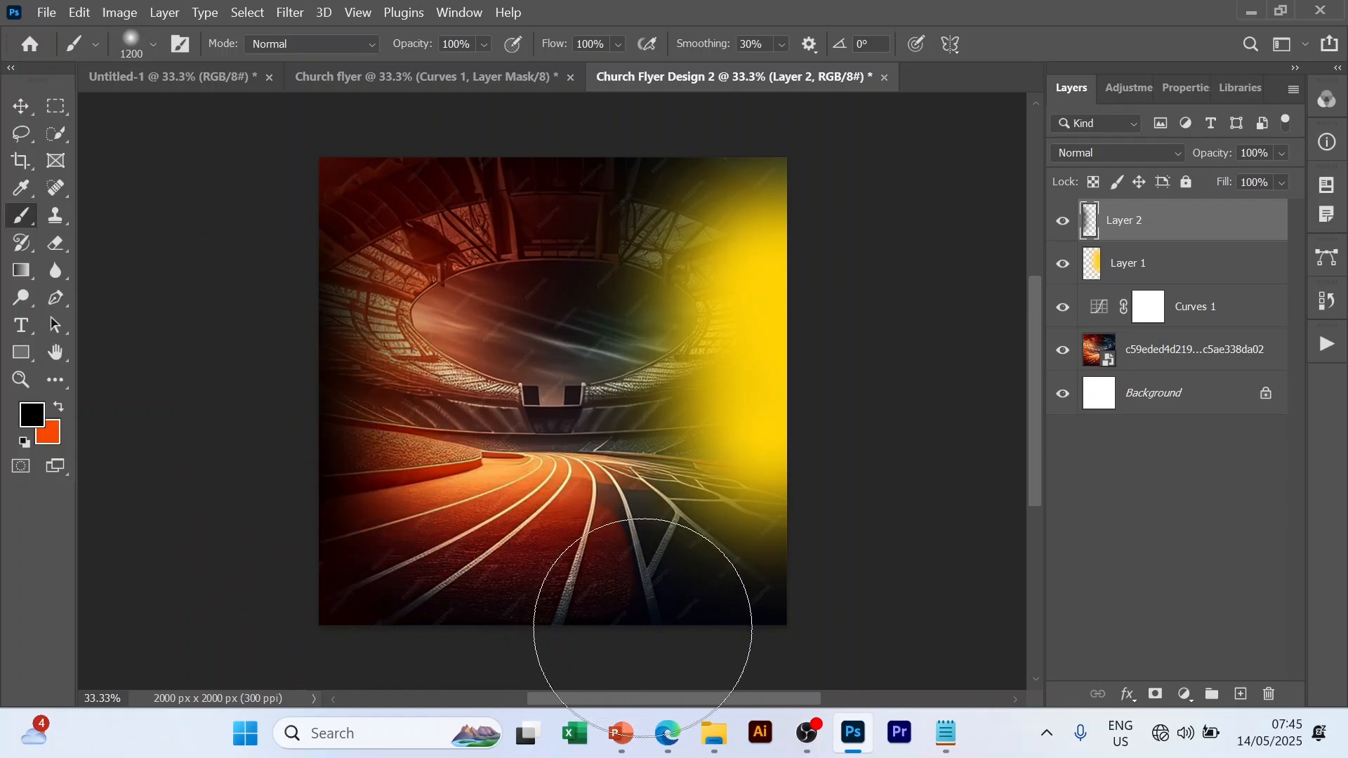
click(697, 660)
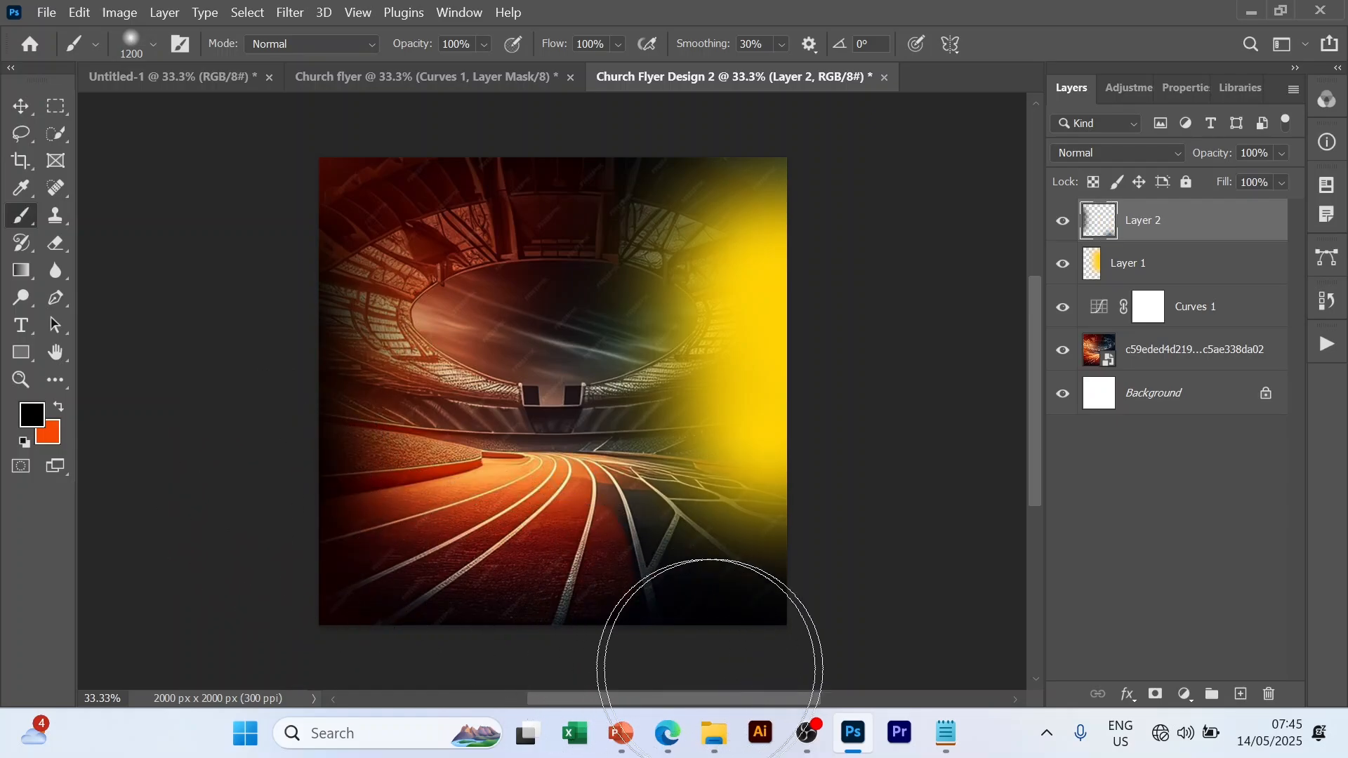
click(761, 656)
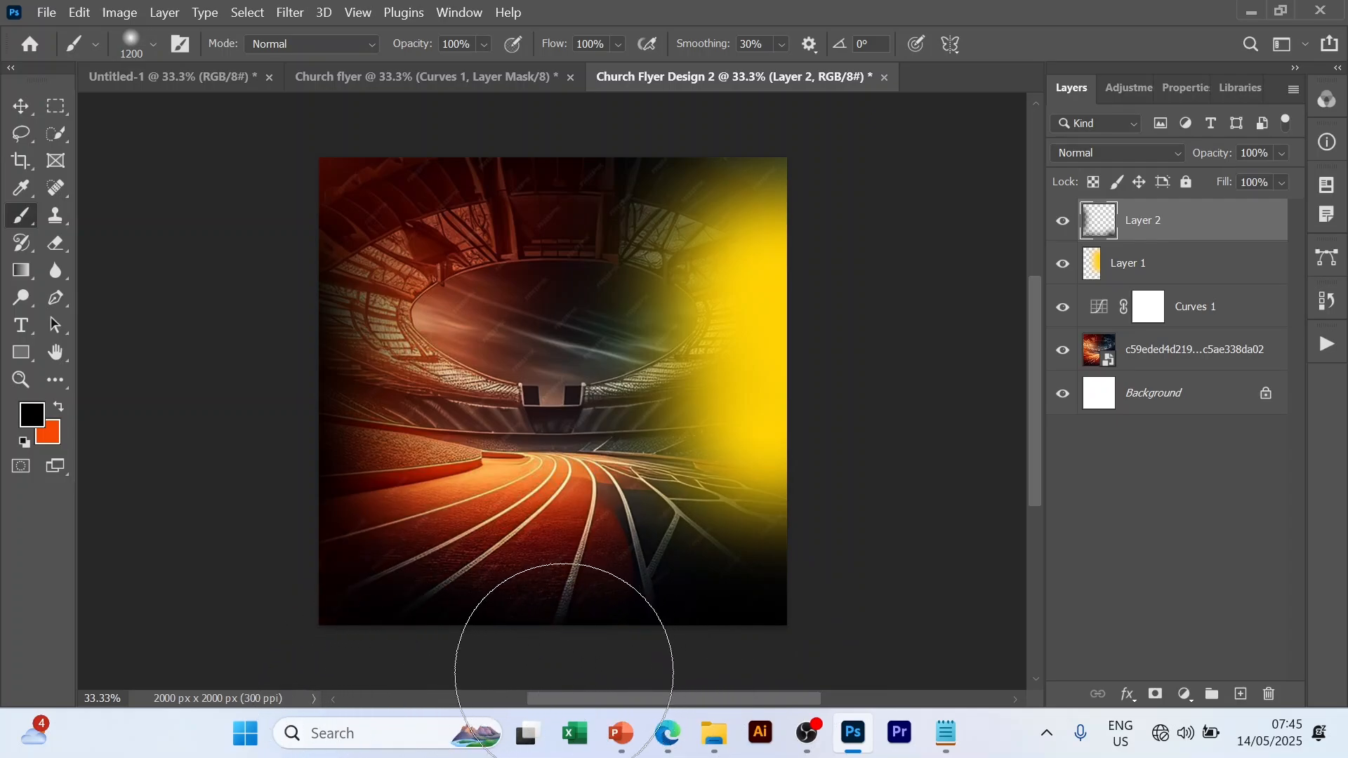
click(564, 675)
click(475, 672)
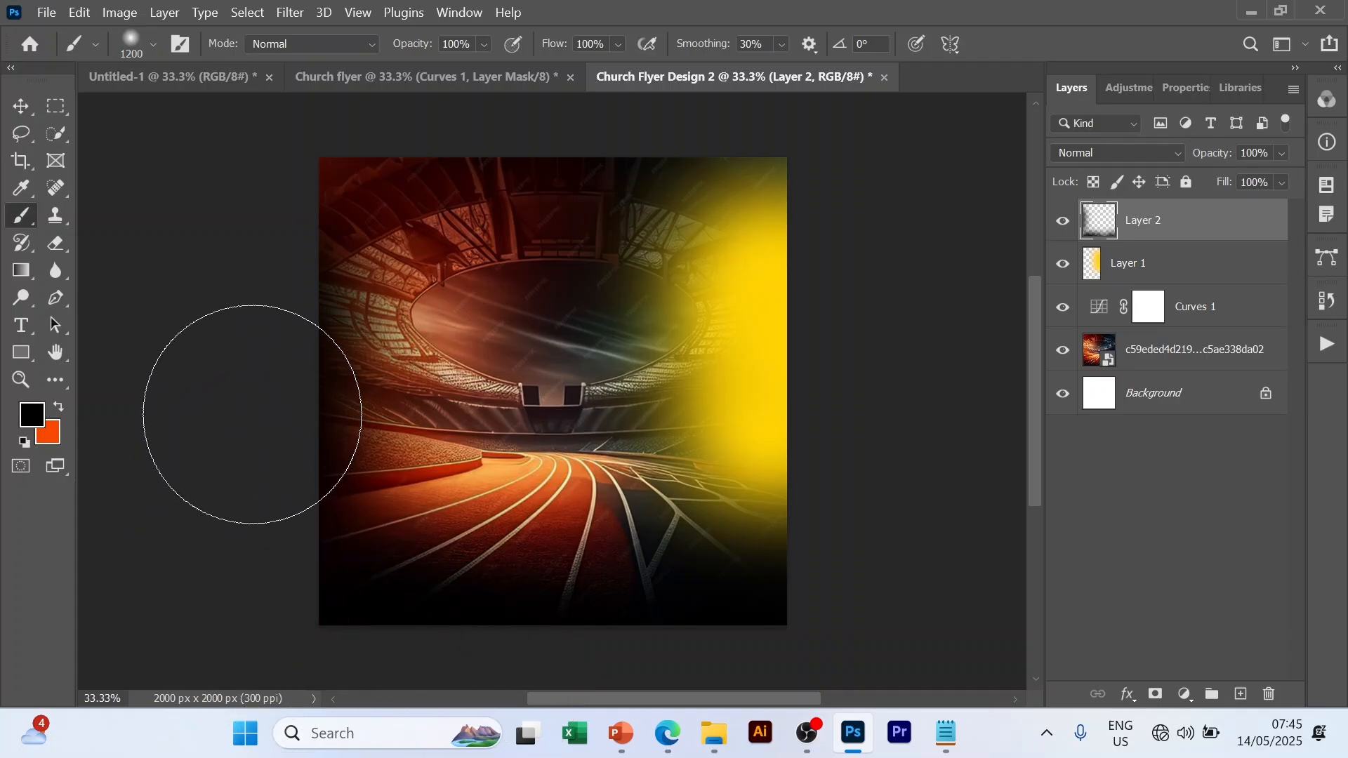
click(265, 358)
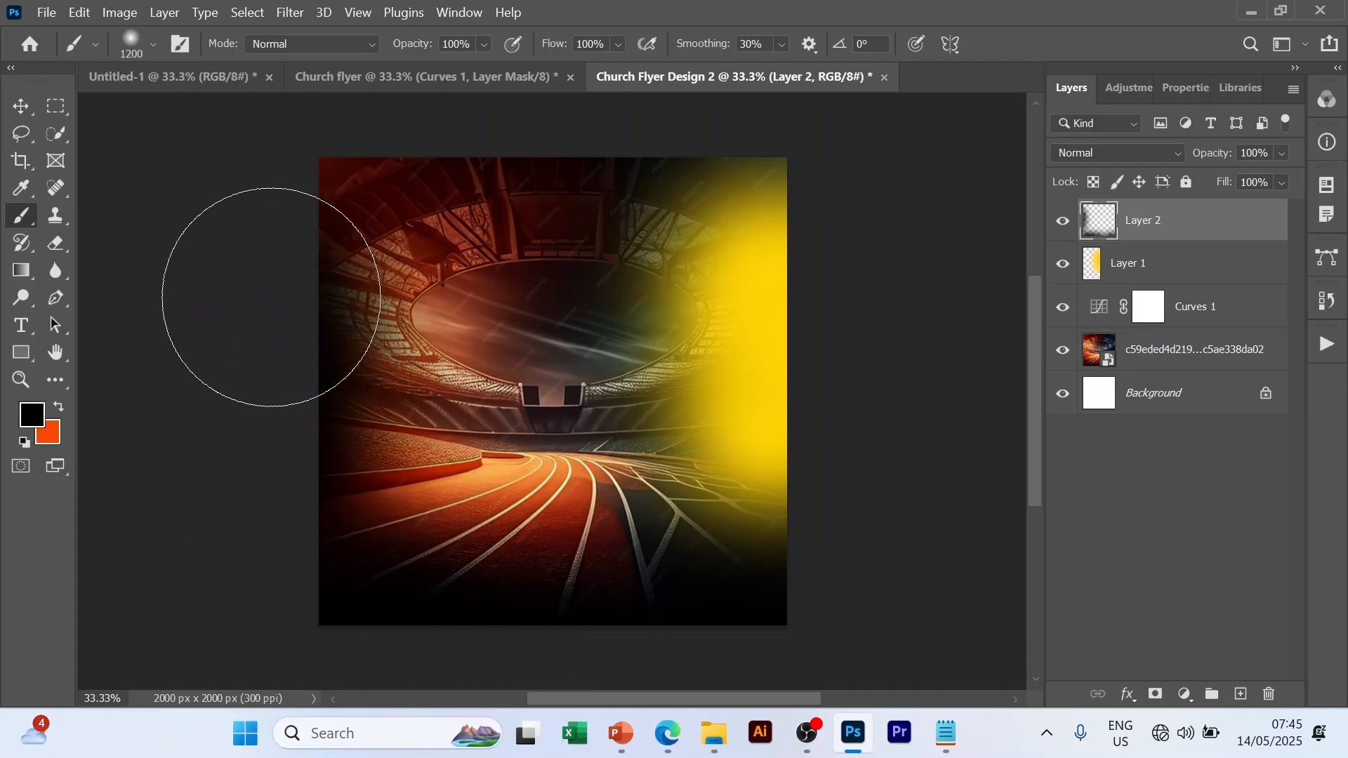
click(271, 296)
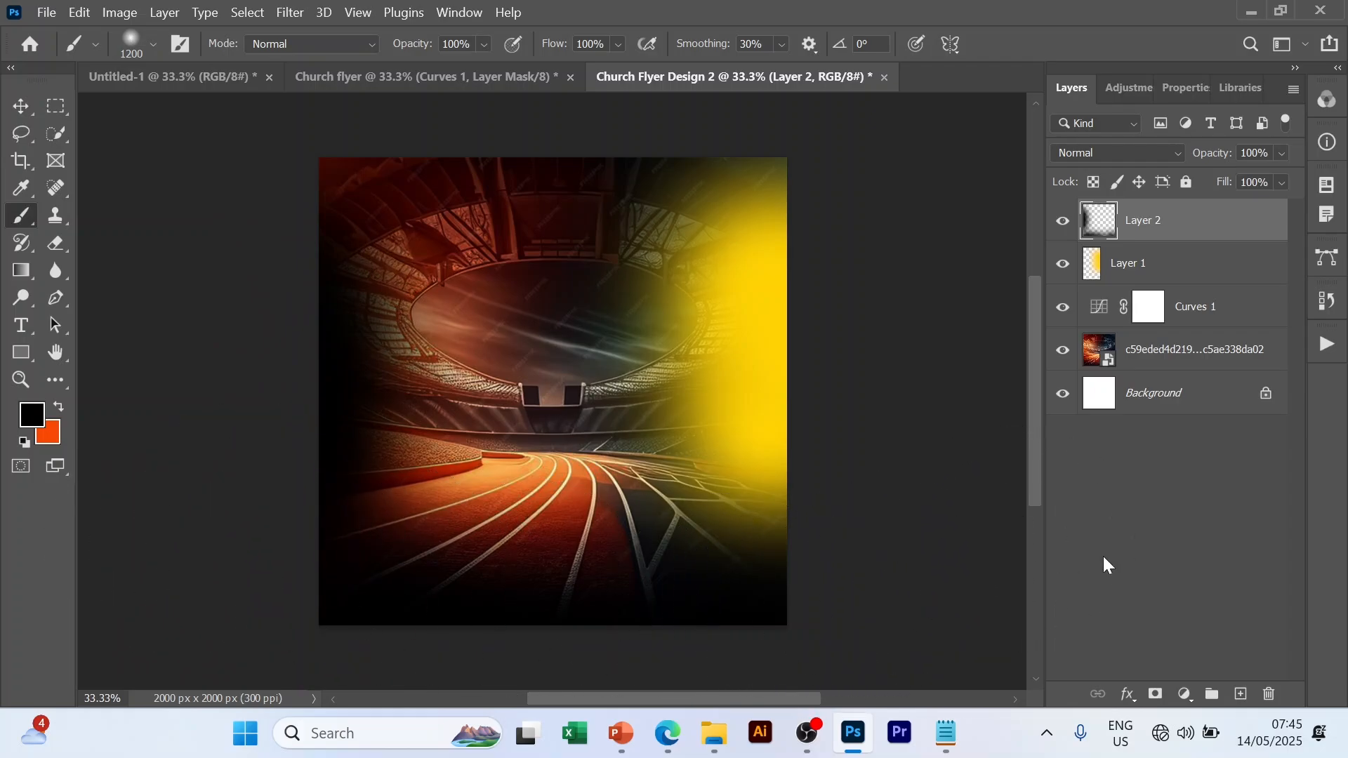
key(v)
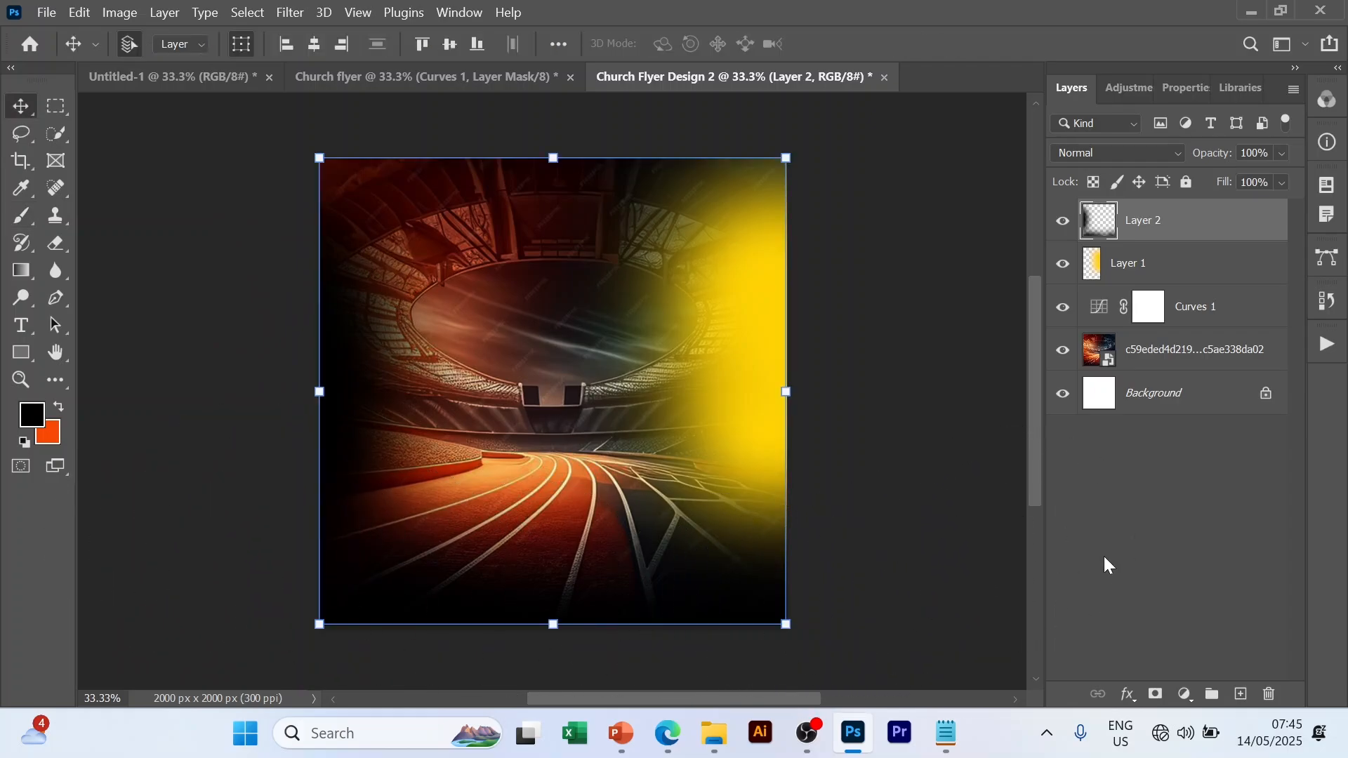
click(1104, 557)
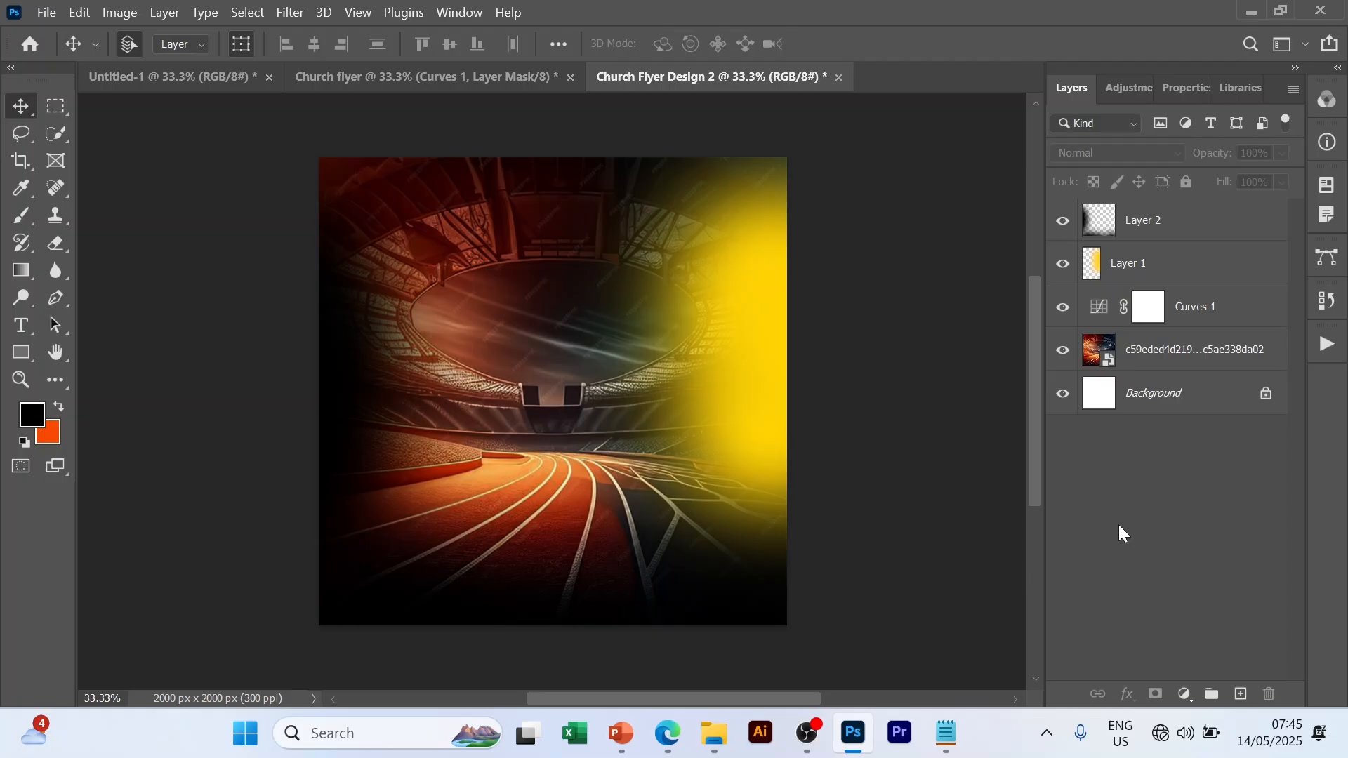
- Apply a Gaussian Blur with a 5.0 px radius to the stadium image layer
click(1180, 355)
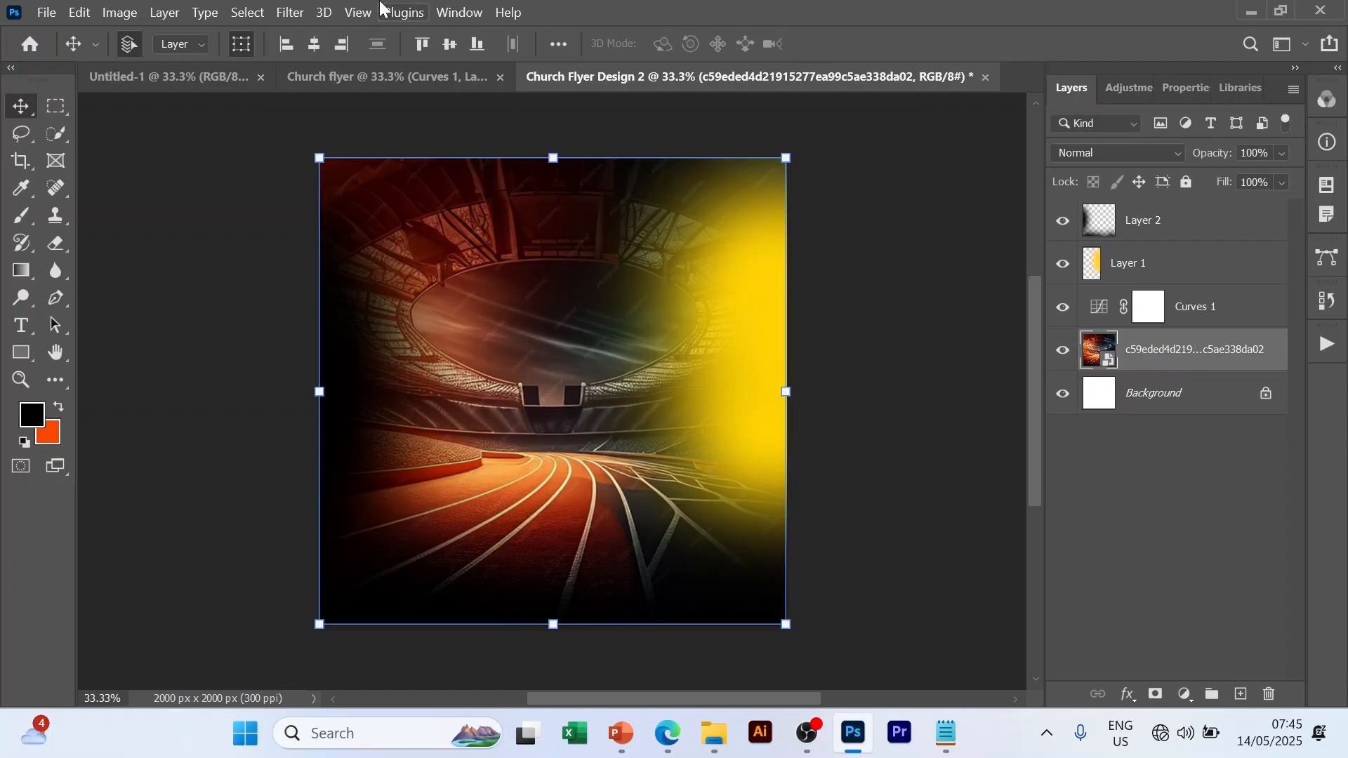
click(284, 13)
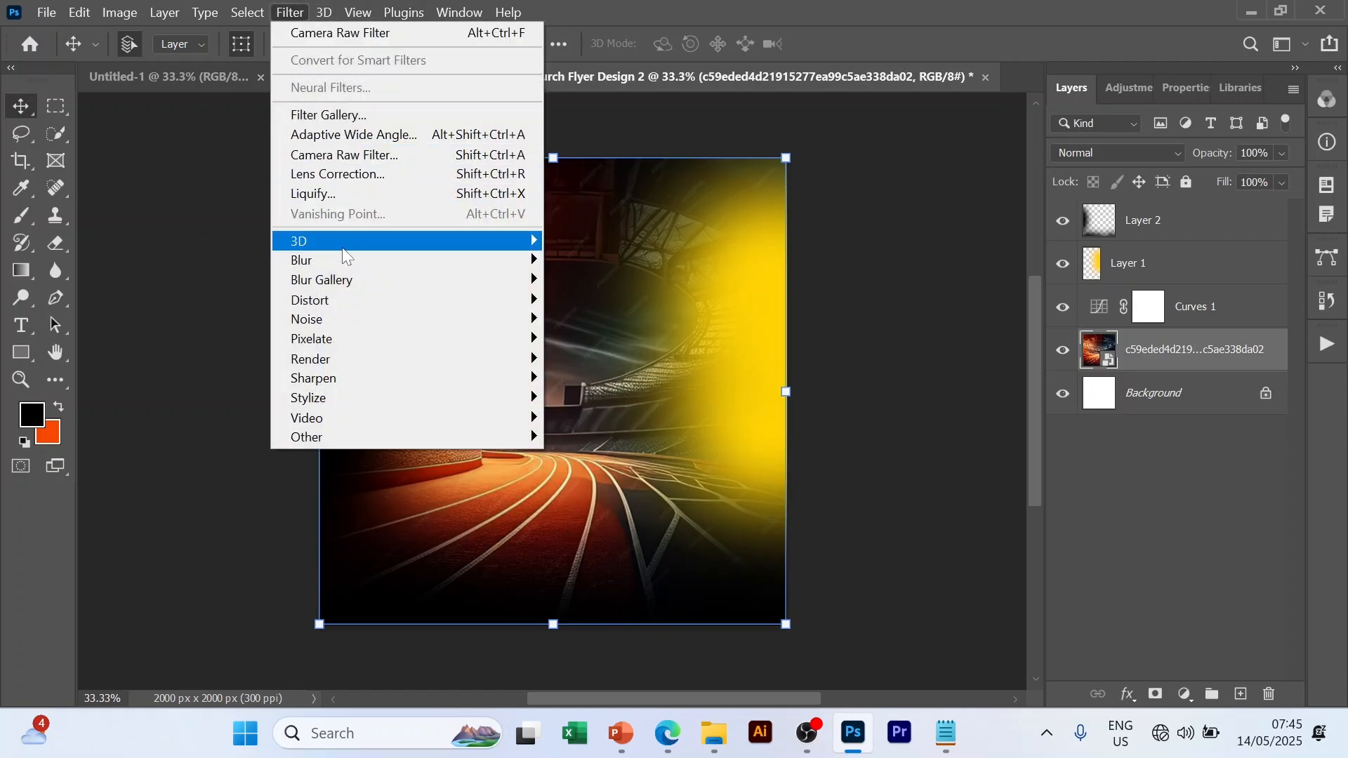
mouse_move(337, 266)
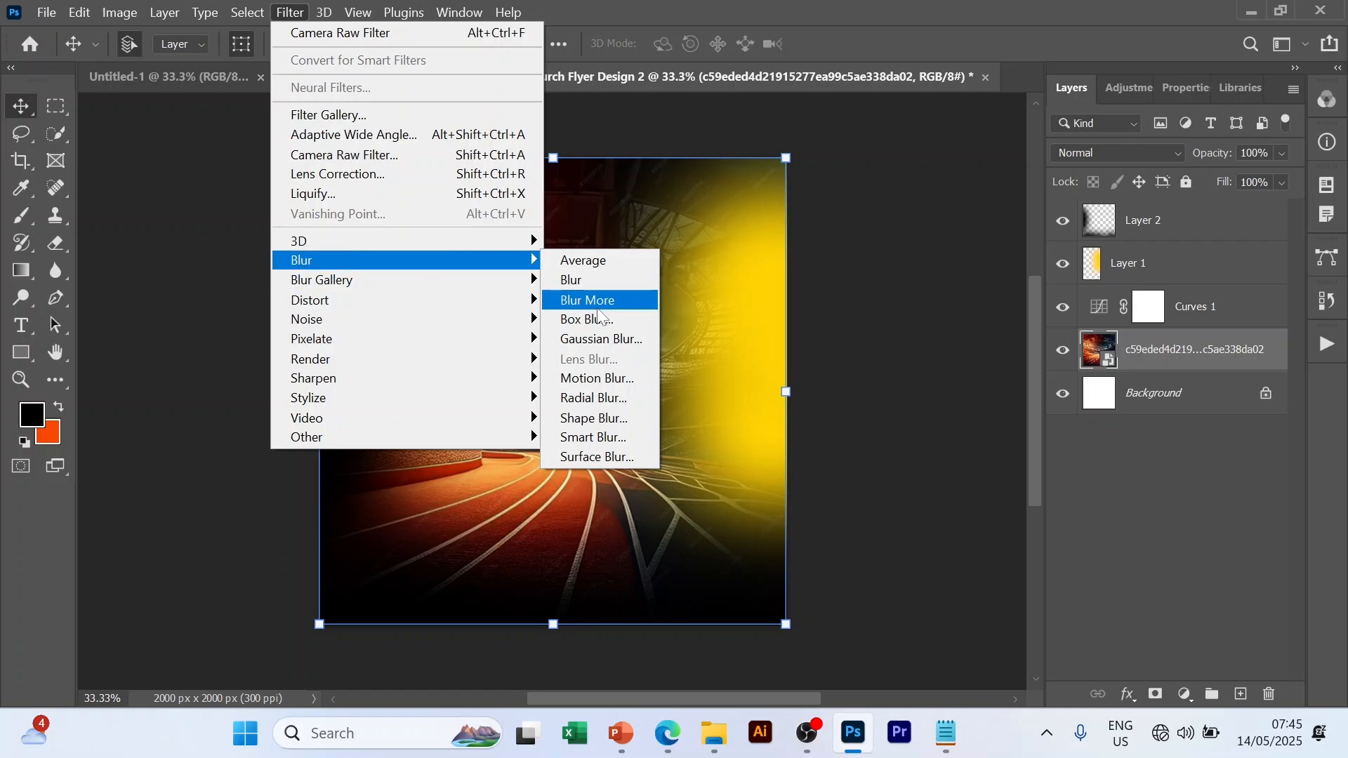
click(596, 338)
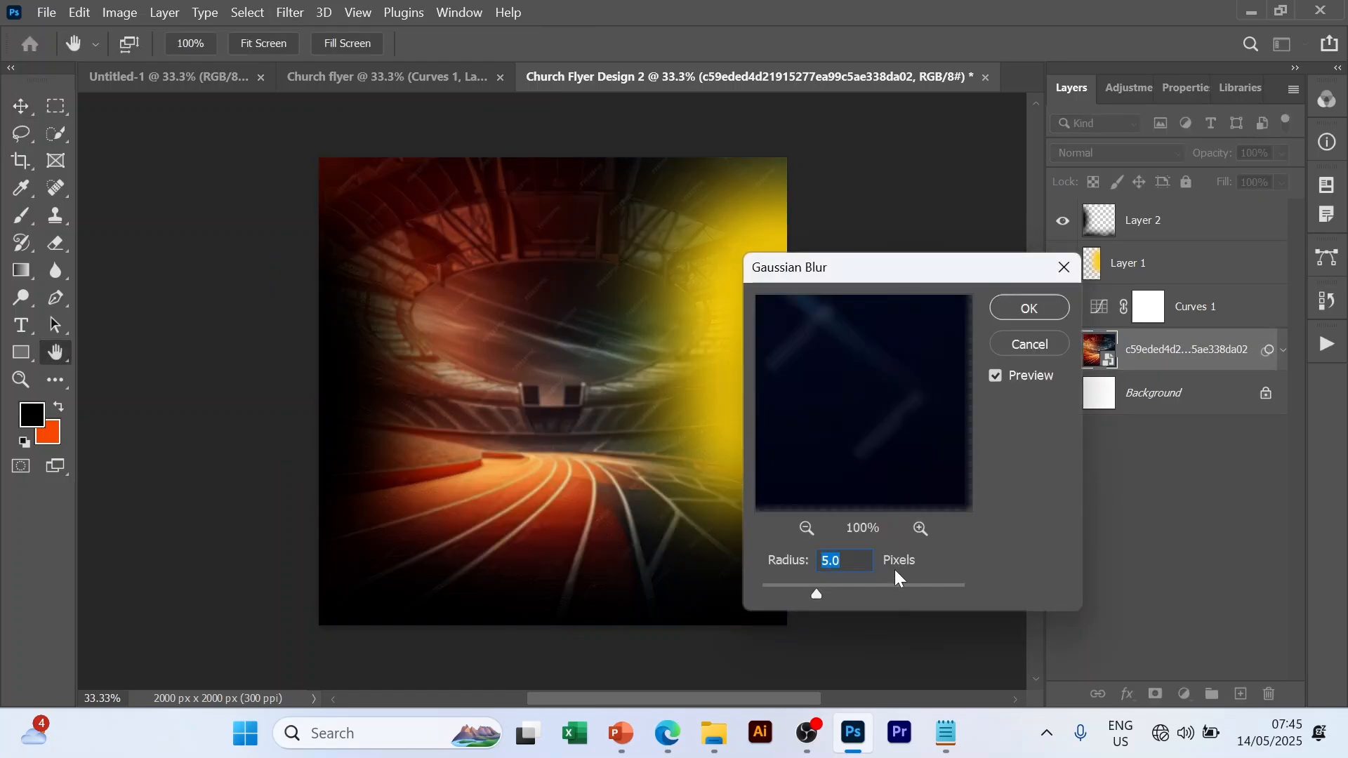
click(1049, 310)
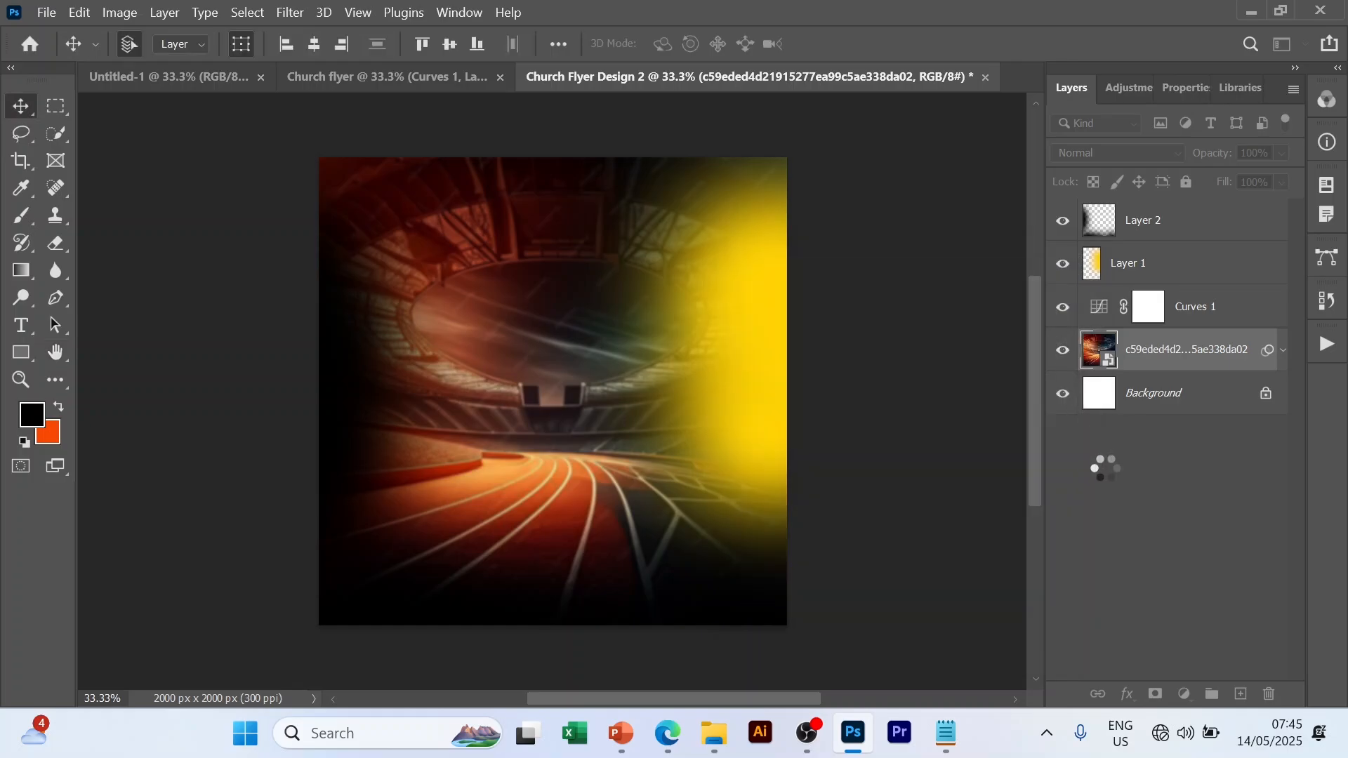
click(1161, 556)
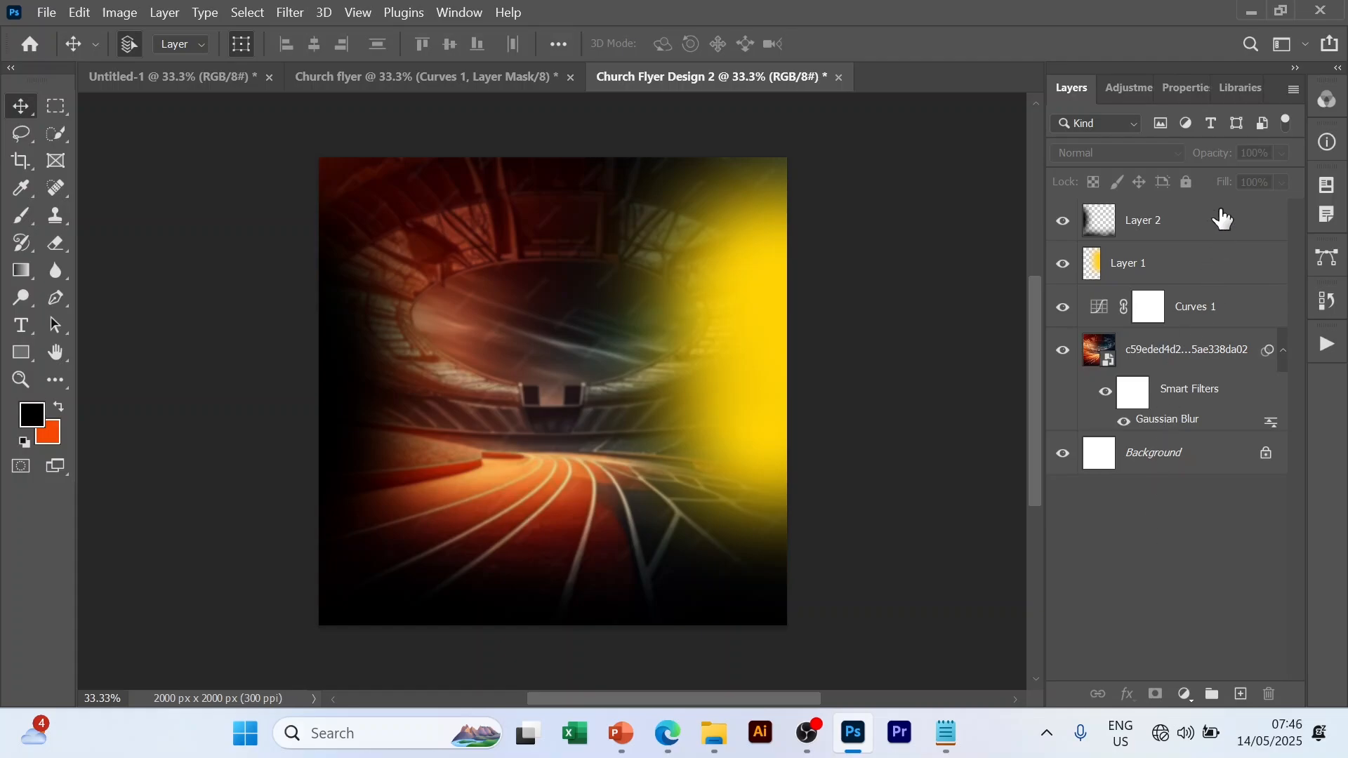
- Place the man praying JPG above the black shading layer, scaled to 107.53% and centred at about X 971, Y 741.5 px
click(1209, 223)
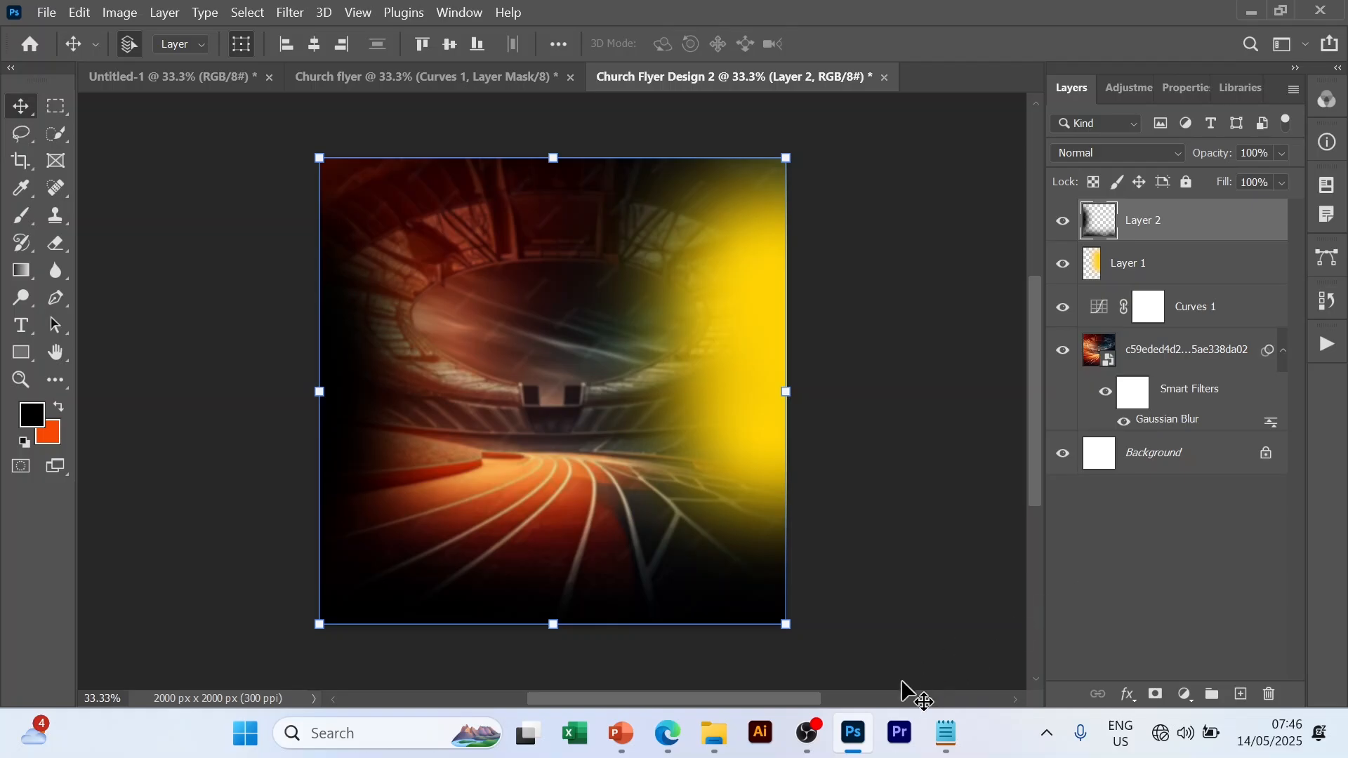
click(716, 741)
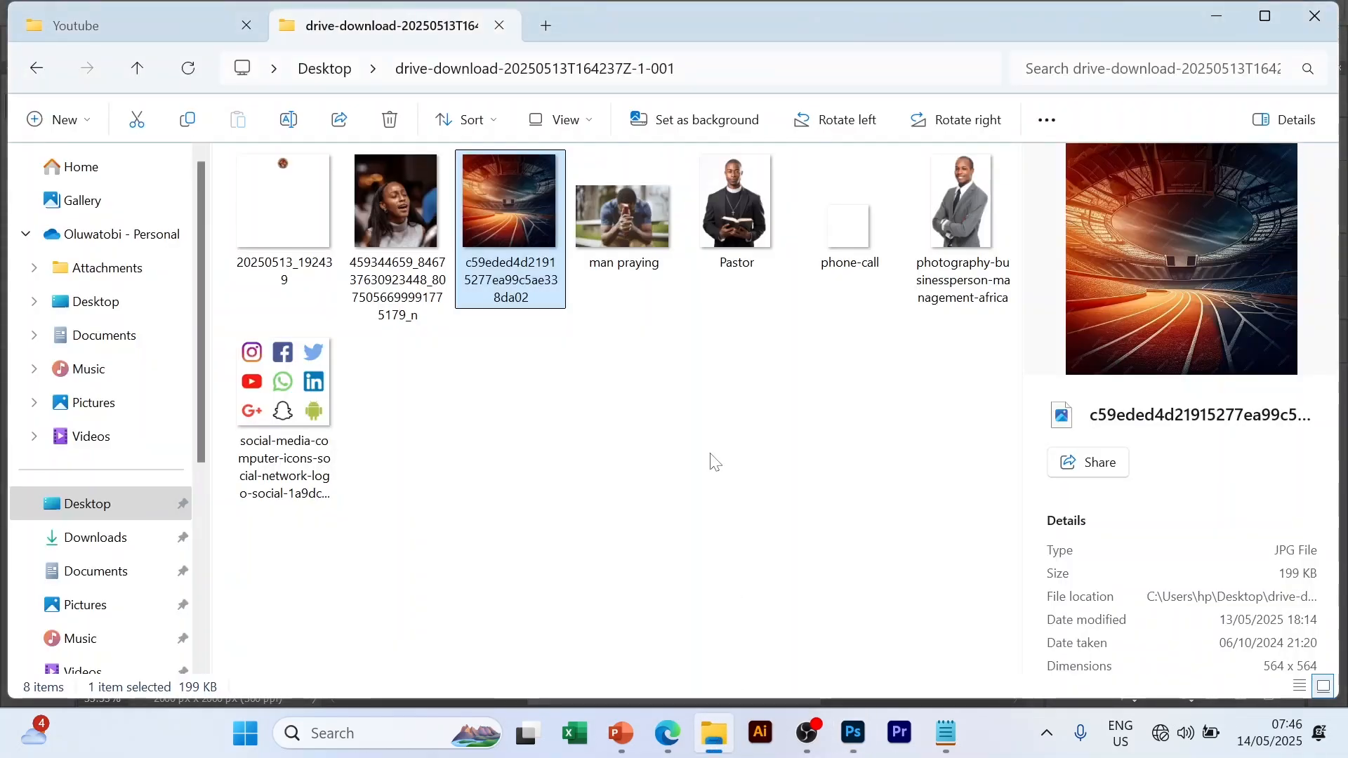
click(636, 218)
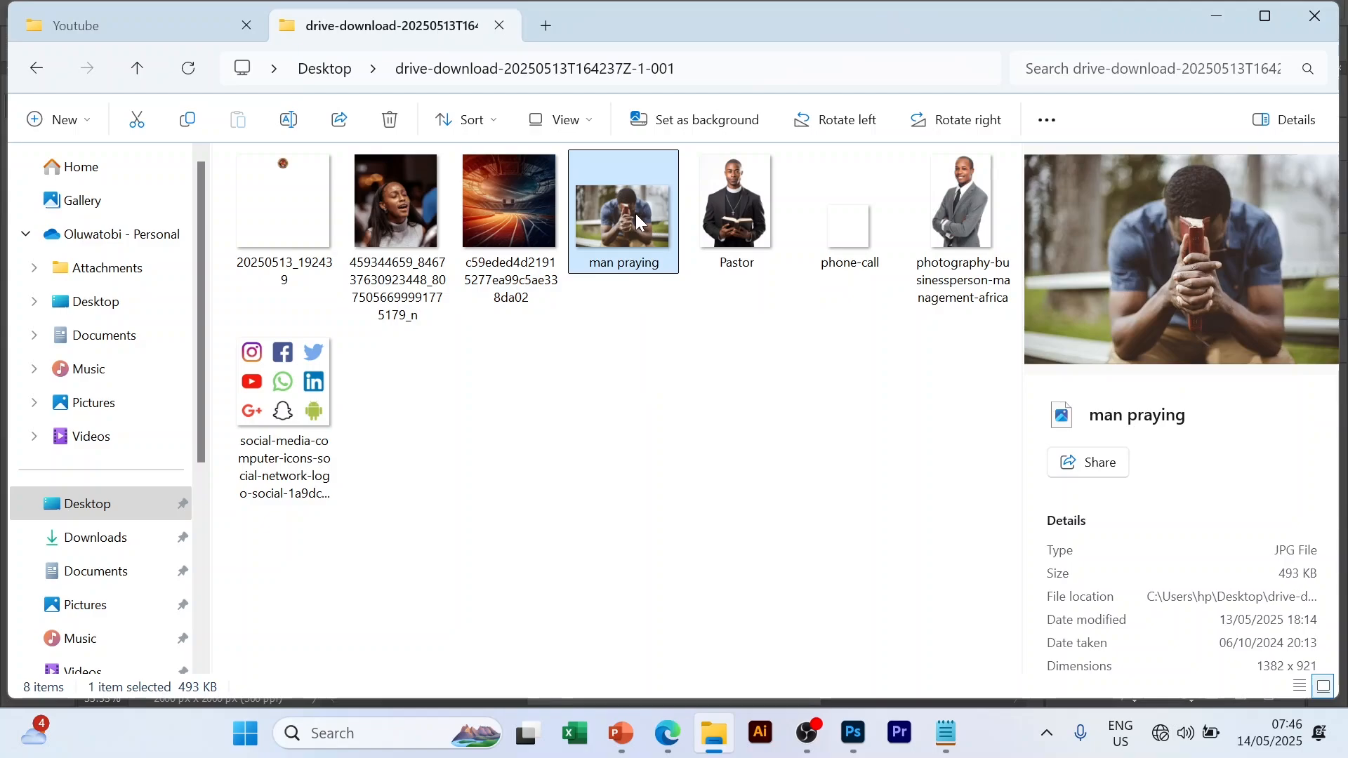
drag(636, 215, 571, 361)
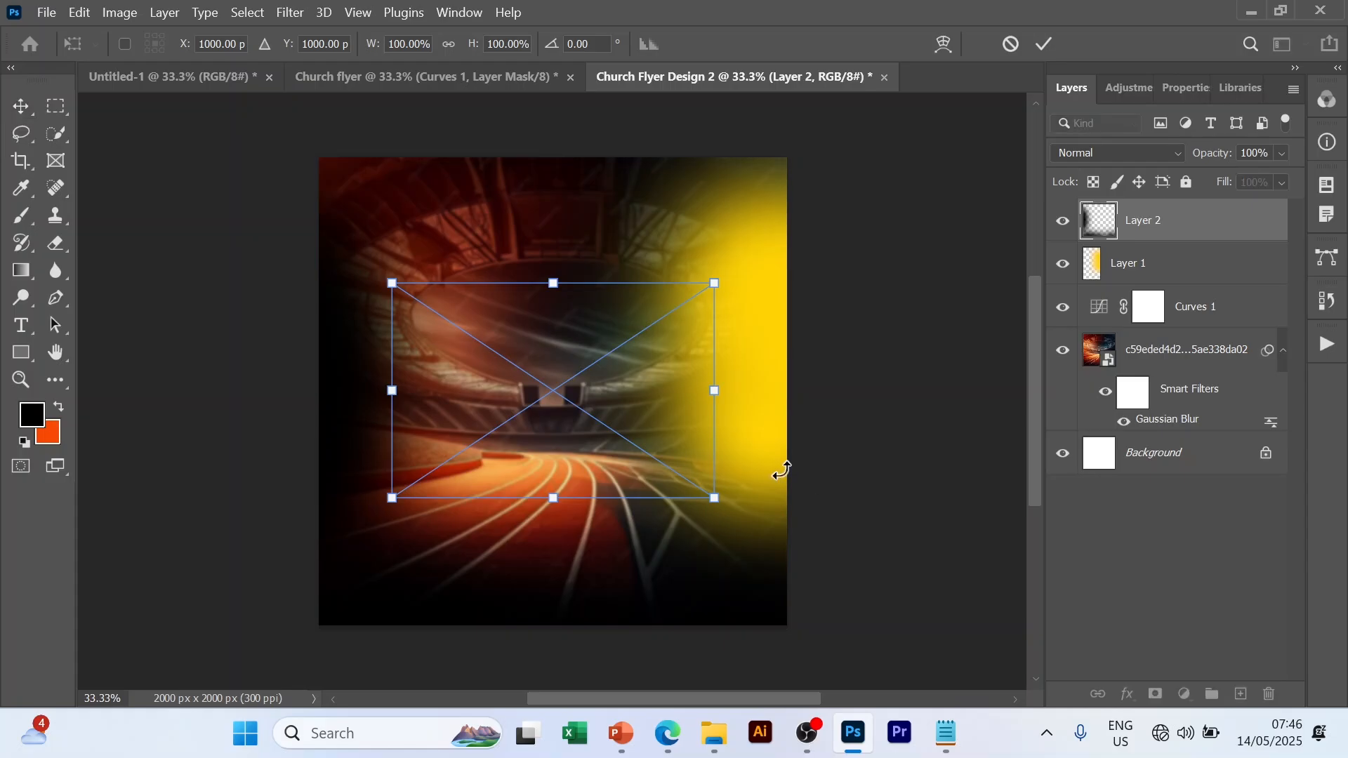
drag(594, 406, 580, 350)
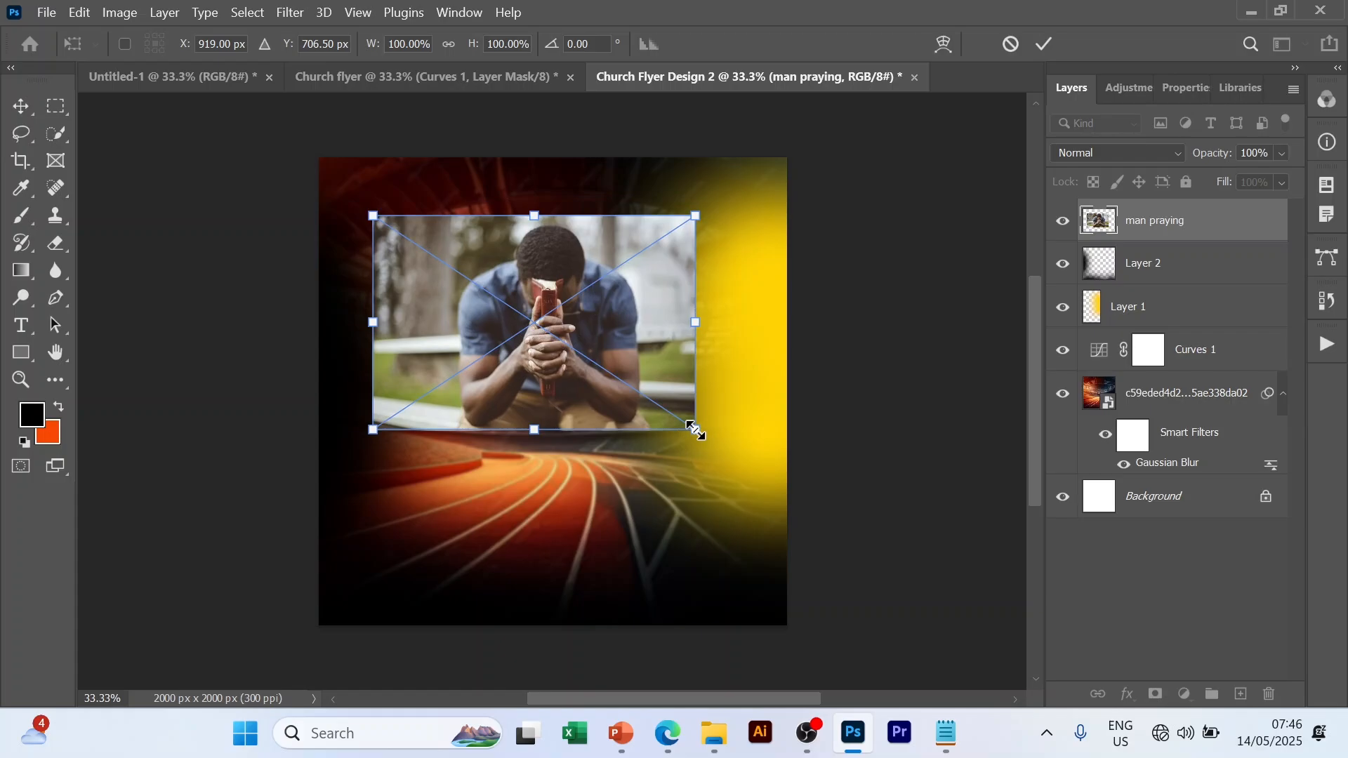
drag(692, 429, 716, 443)
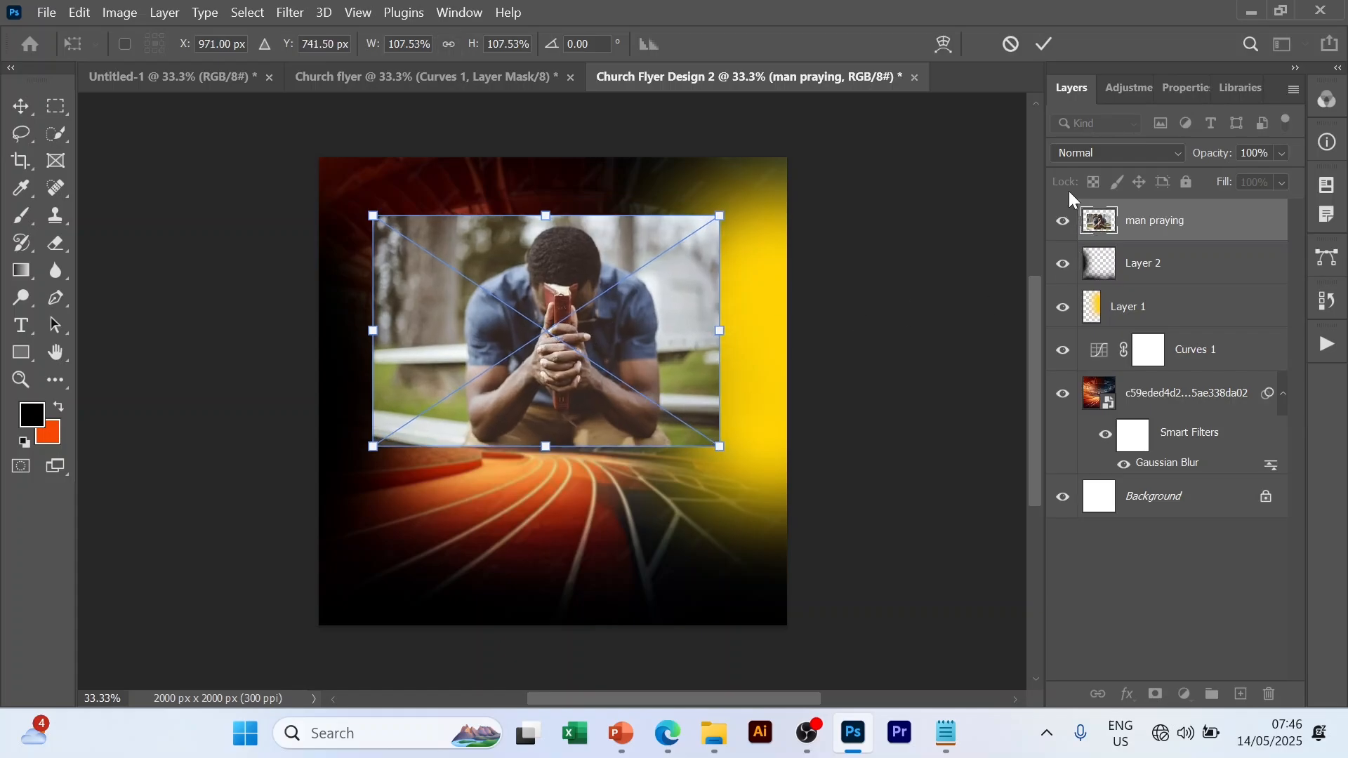
click(1043, 42)
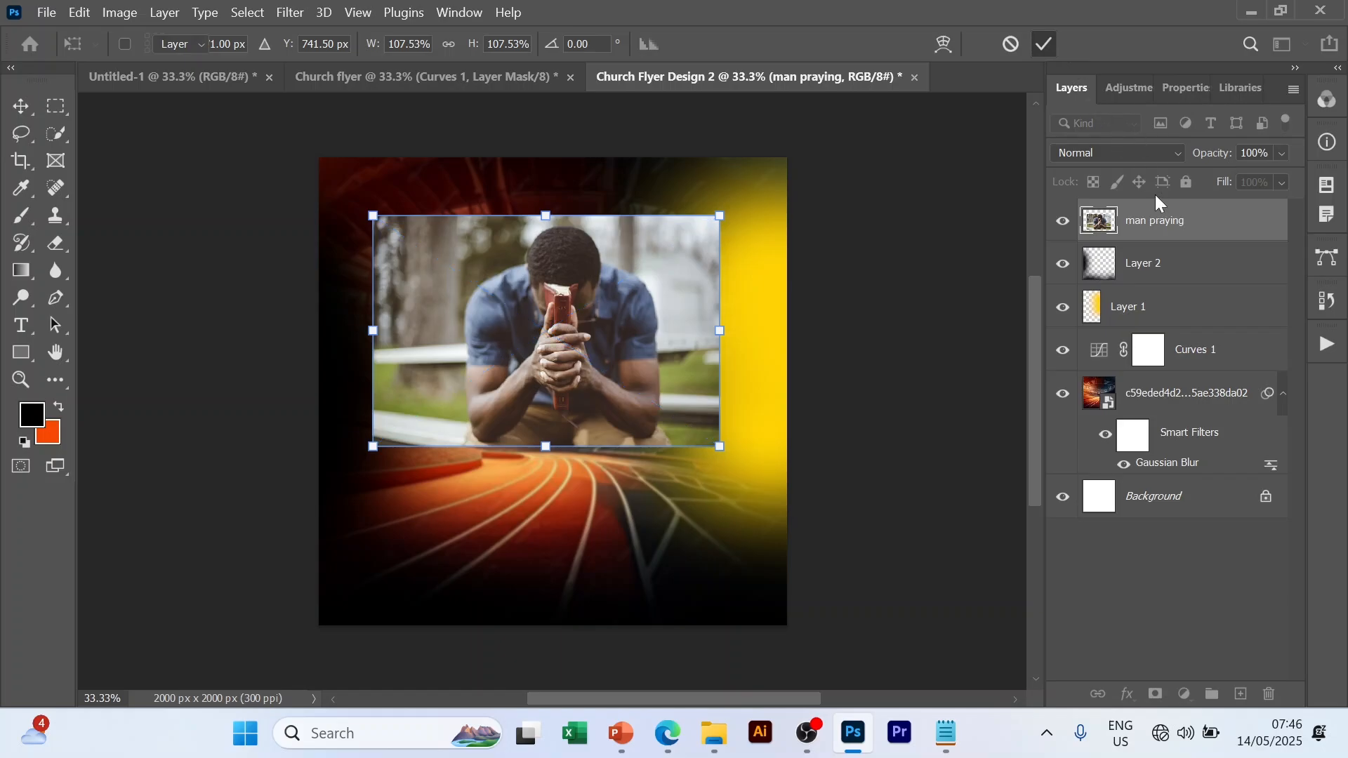
- Blend the man praying image in Soft Light mode and shift it slightly left on the canvas
click(1182, 153)
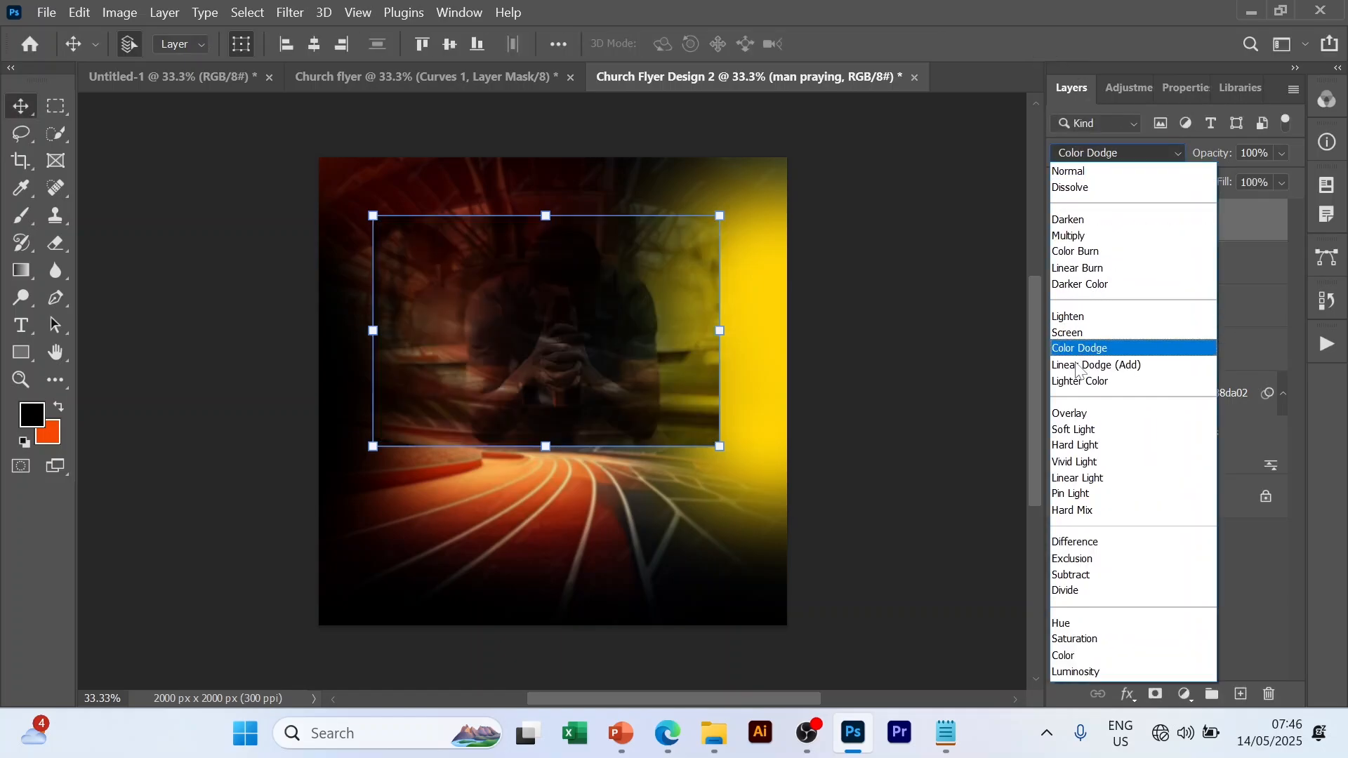
click(1076, 430)
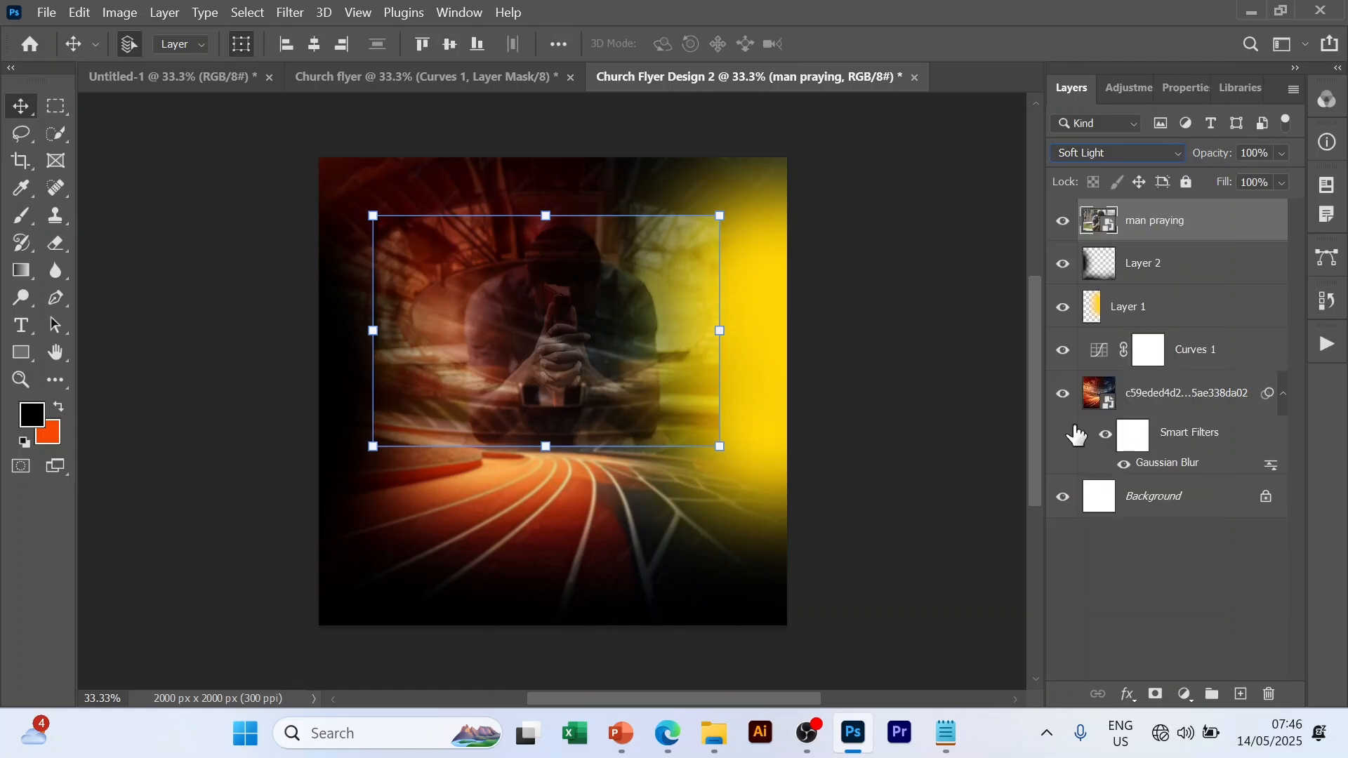
click(1128, 590)
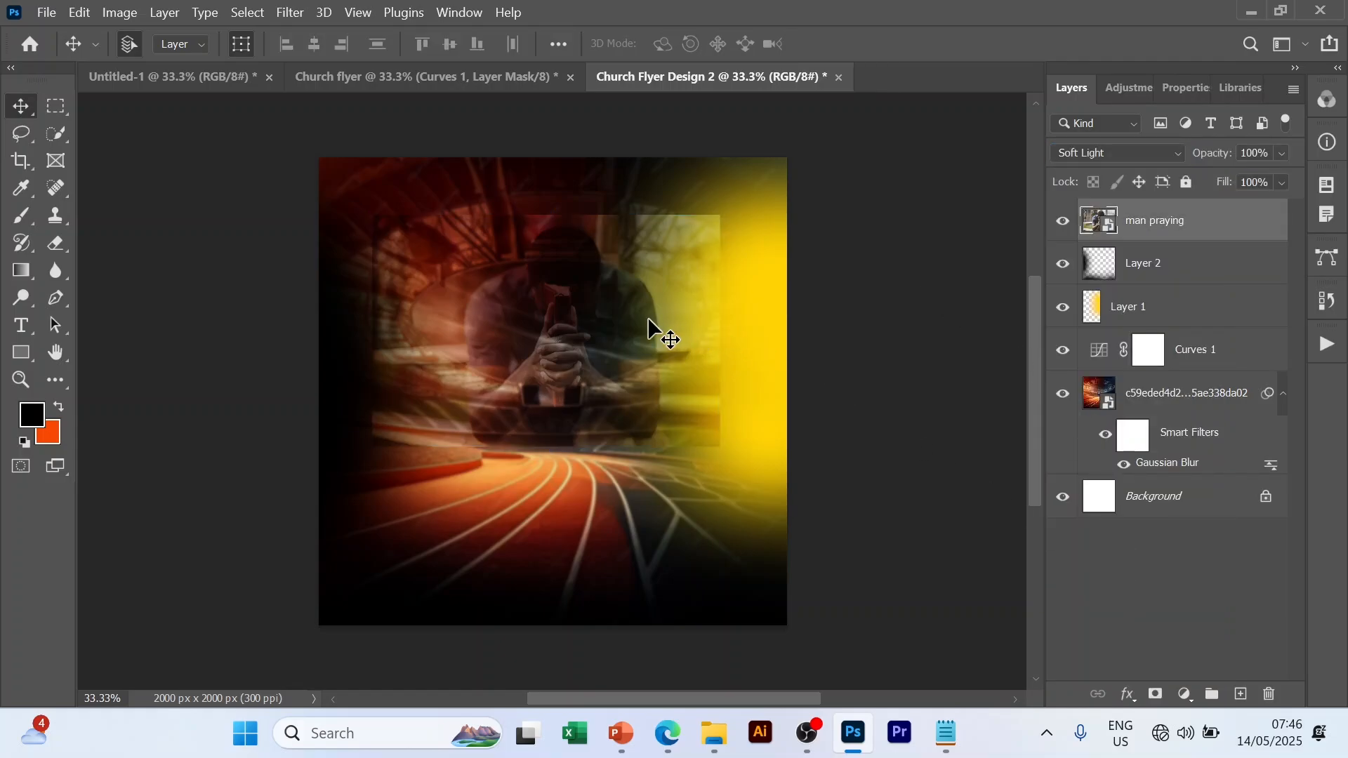
mouse_move(648, 317)
mouse_down()
mouse_move(632, 319)
mouse_move(644, 320)
mouse_up()
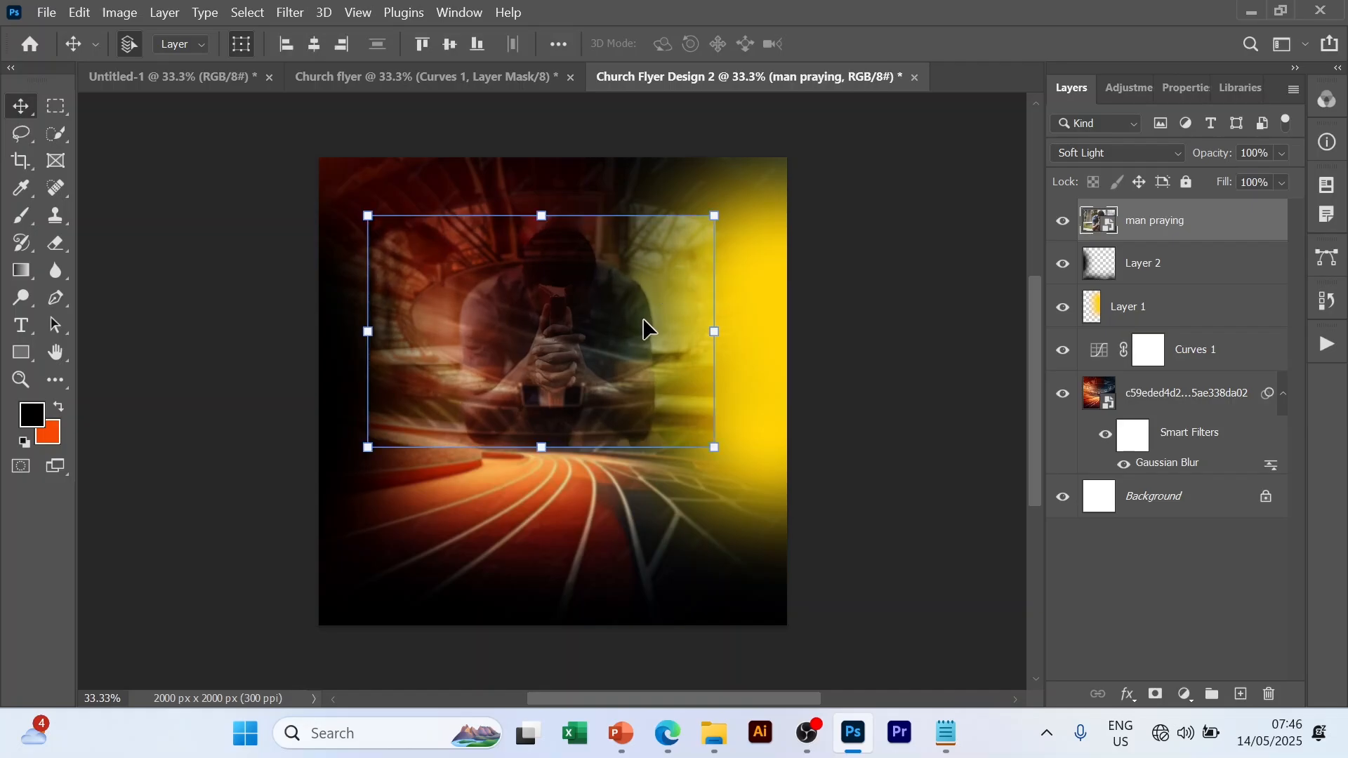
- Add a layer mask to the man praying image and fade its edges into the background with the soft black 1200 px brush
key(b)
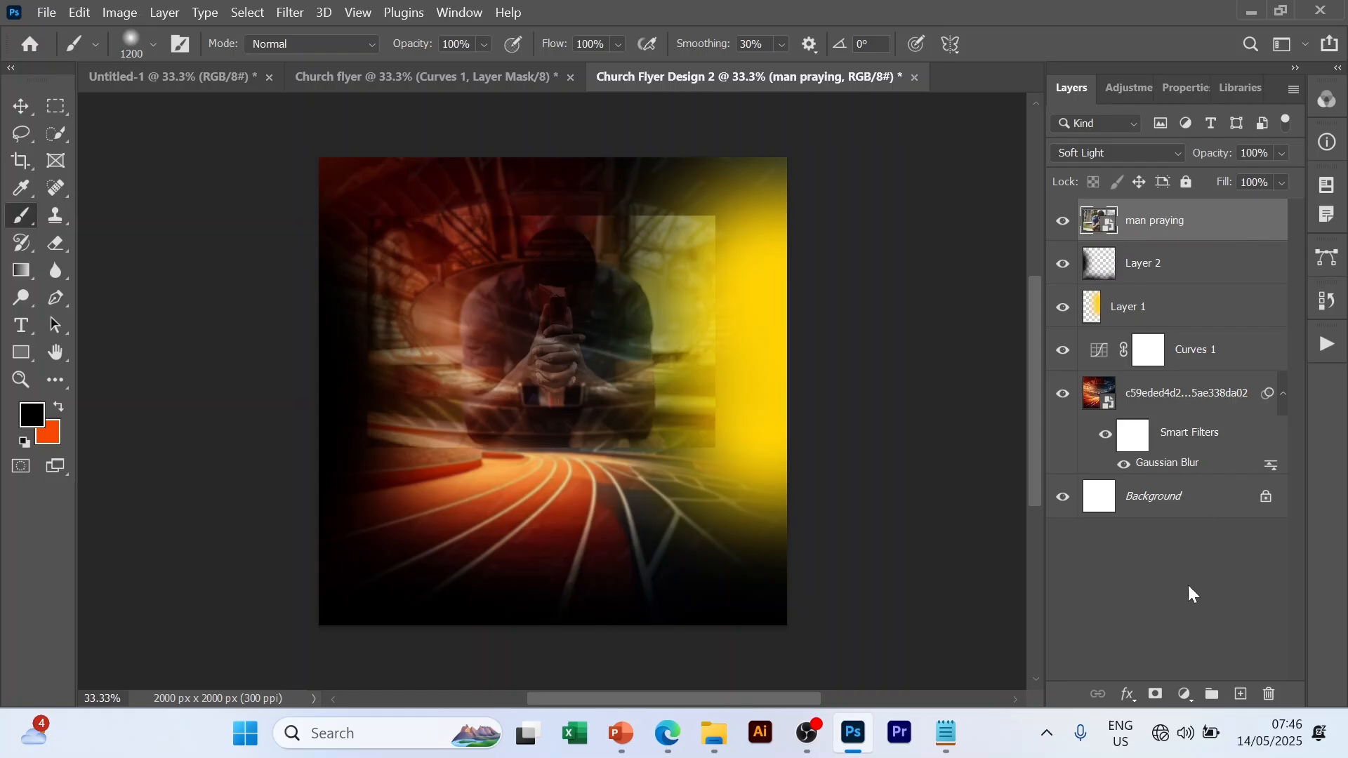
click(1157, 697)
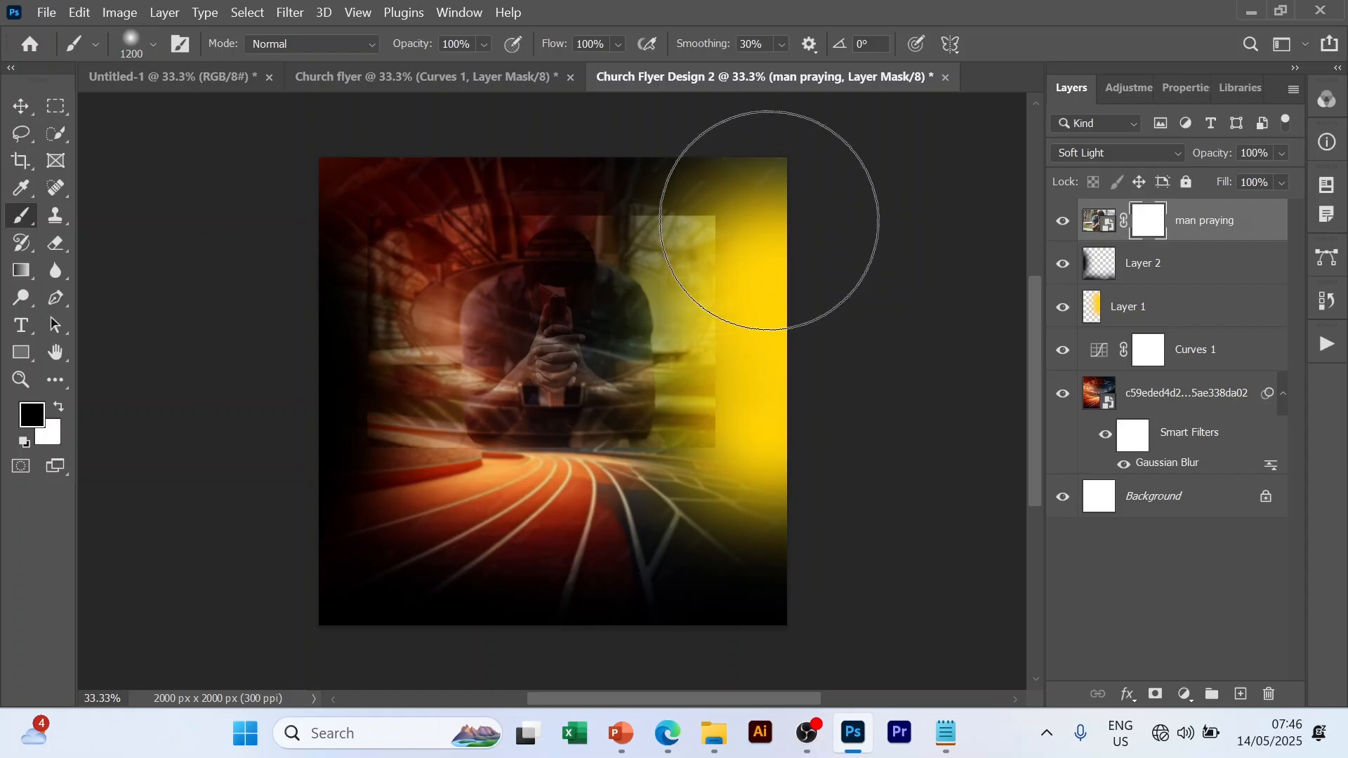
click(769, 222)
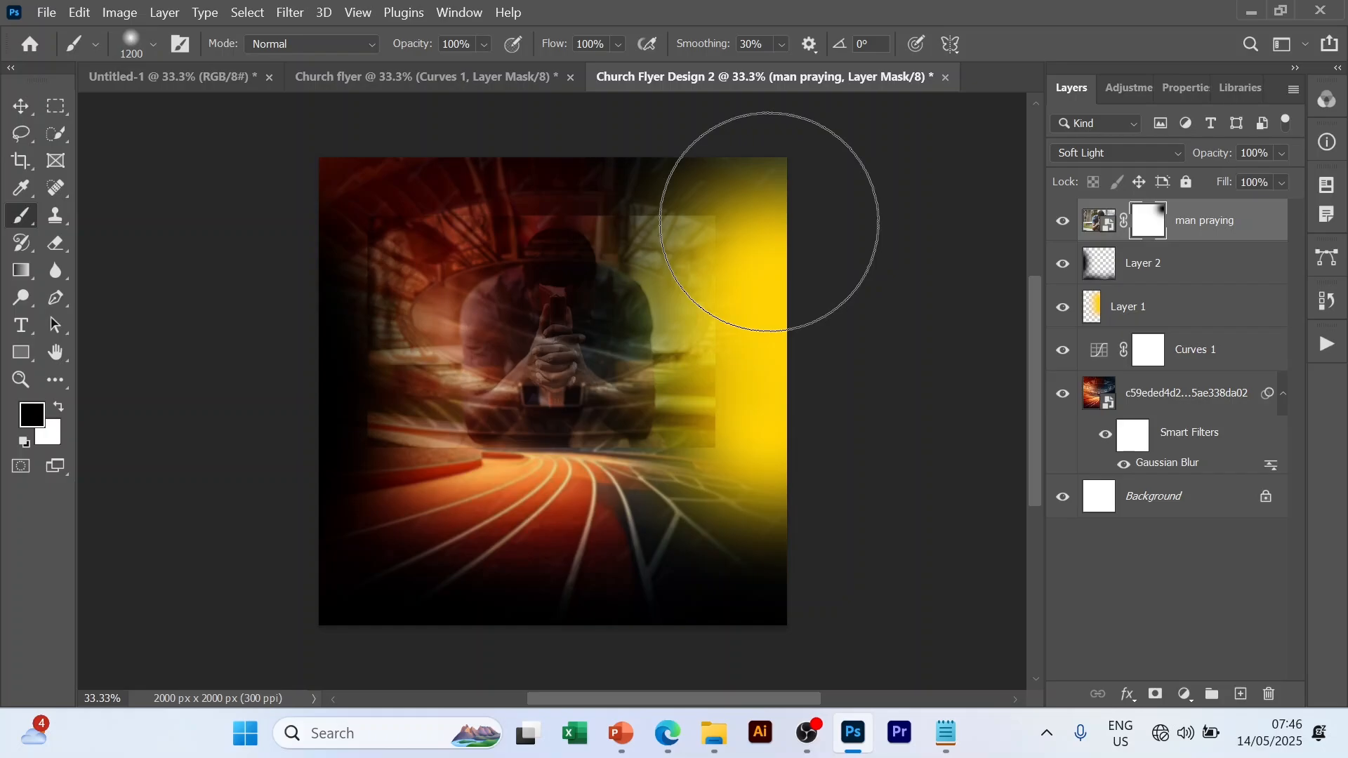
click(730, 216)
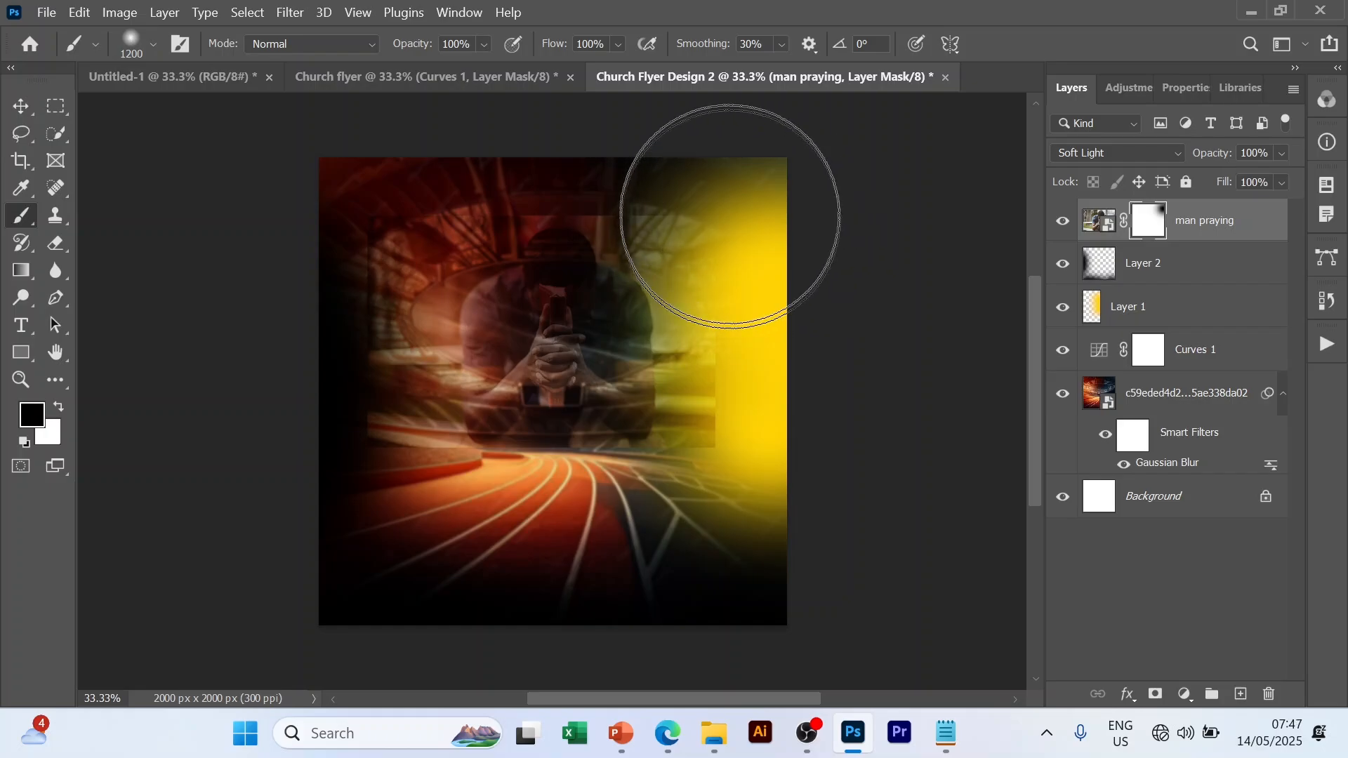
click(592, 144)
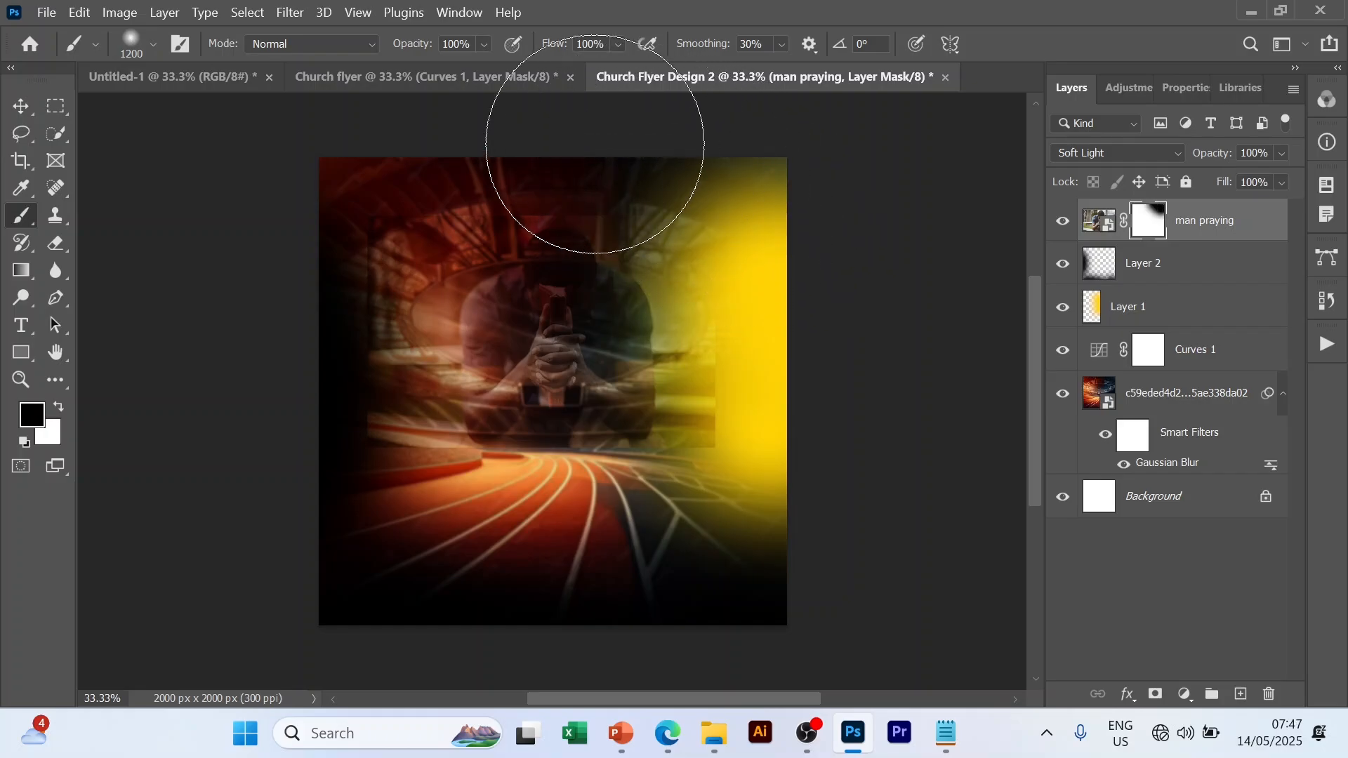
click(517, 144)
mouse_move(518, 142)
mouse_down()
mouse_move(434, 181)
mouse_move(391, 262)
mouse_move(358, 452)
mouse_move(400, 524)
mouse_move(451, 542)
mouse_move(544, 535)
mouse_move(658, 553)
mouse_move(641, 563)
mouse_move(623, 544)
mouse_move(602, 562)
mouse_move(737, 505)
mouse_move(788, 367)
mouse_move(769, 262)
mouse_move(769, 462)
mouse_move(664, 542)
mouse_move(452, 527)
mouse_move(451, 541)
mouse_move(816, 526)
mouse_up()
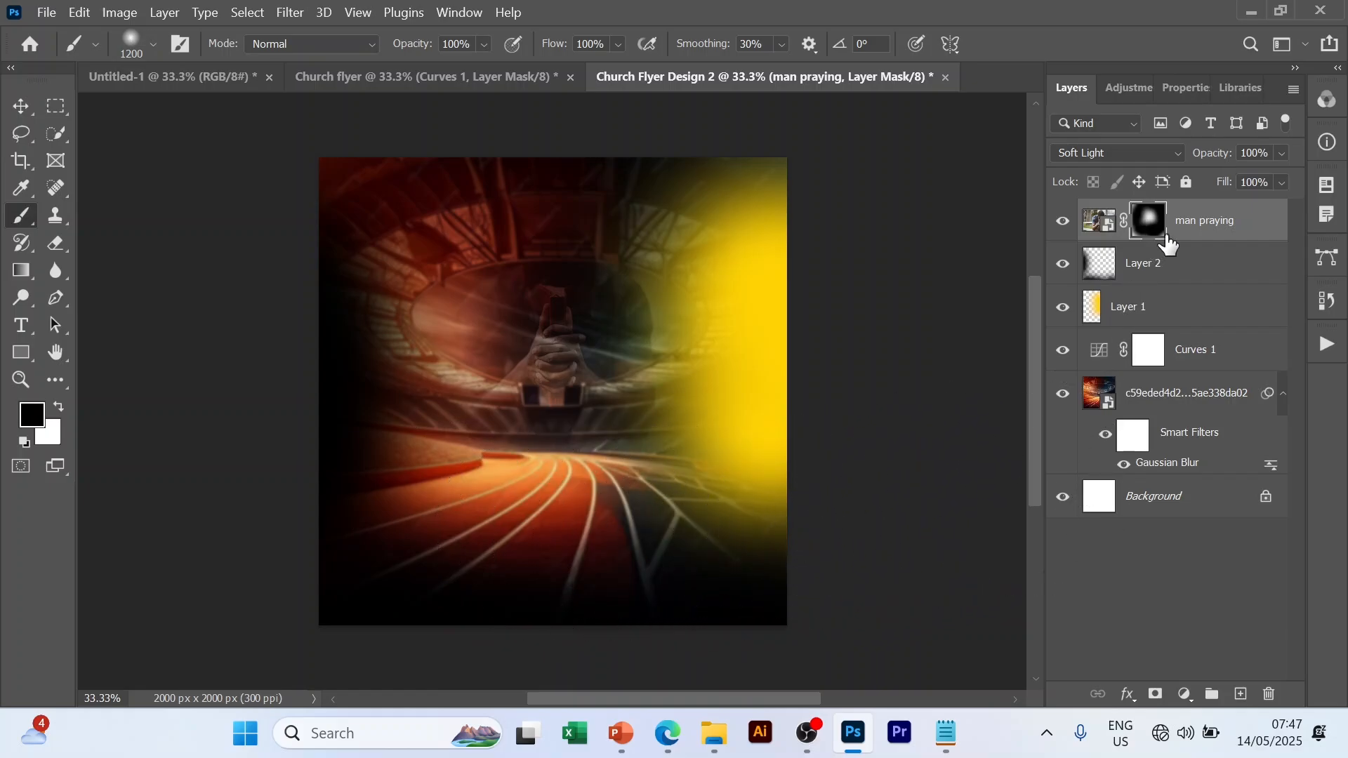
- Move the masked man praying image slightly down and to the left on the canvas, then deselect it
click(1210, 234)
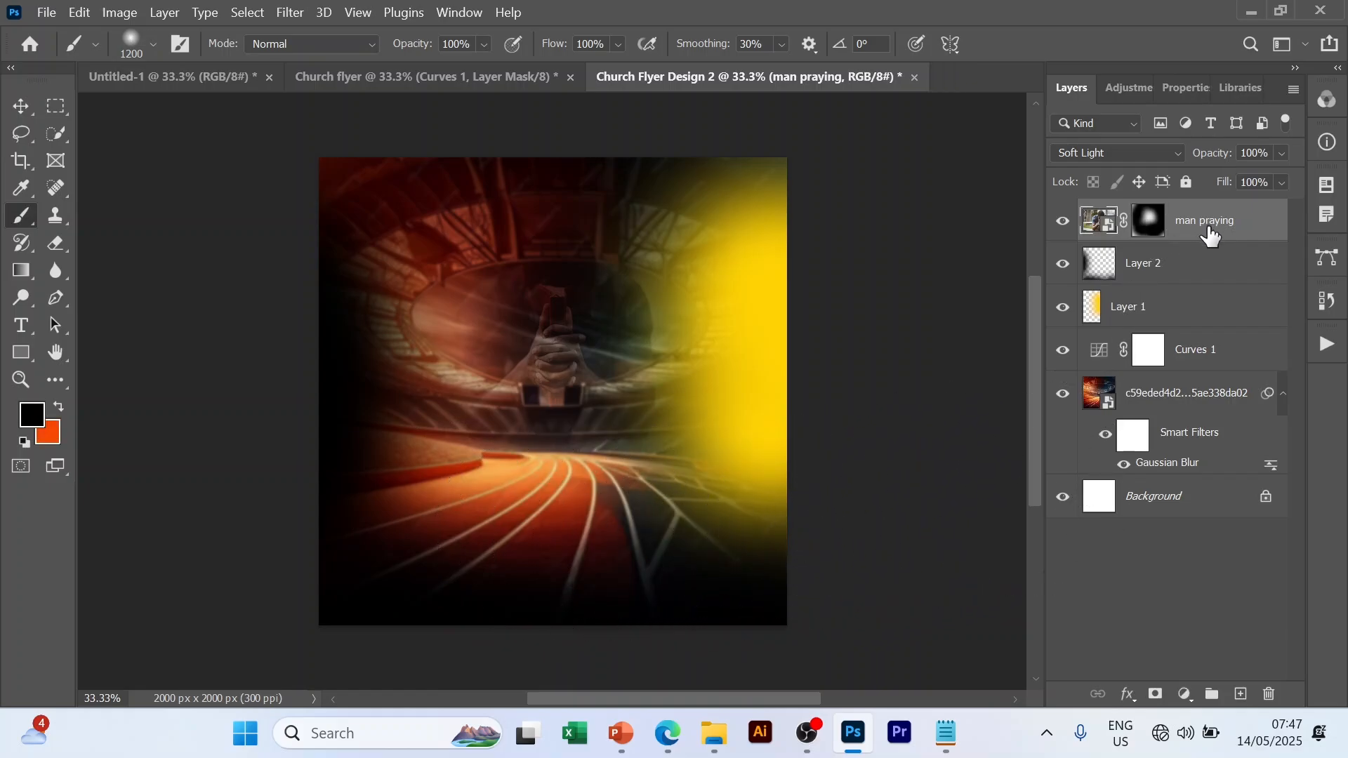
key(v)
click(1170, 595)
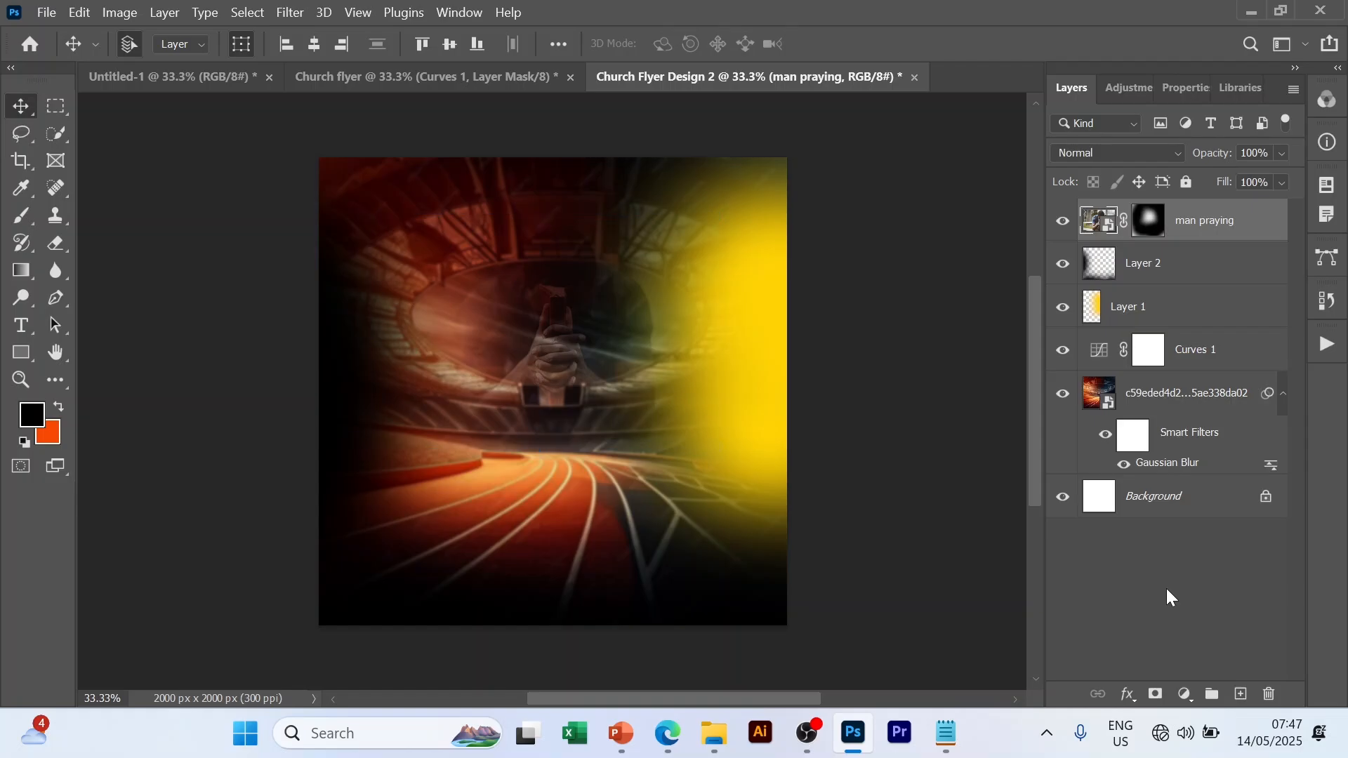
click(583, 371)
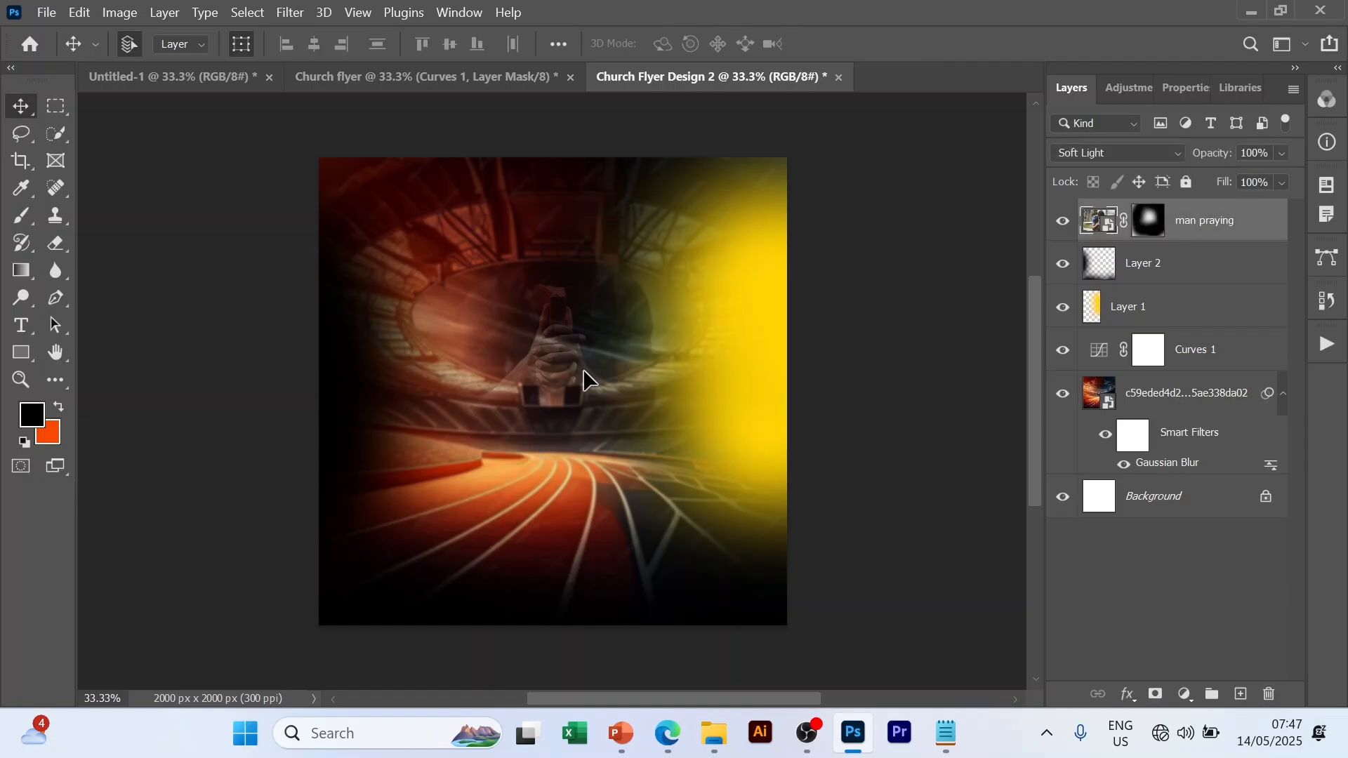
drag(583, 371, 577, 382)
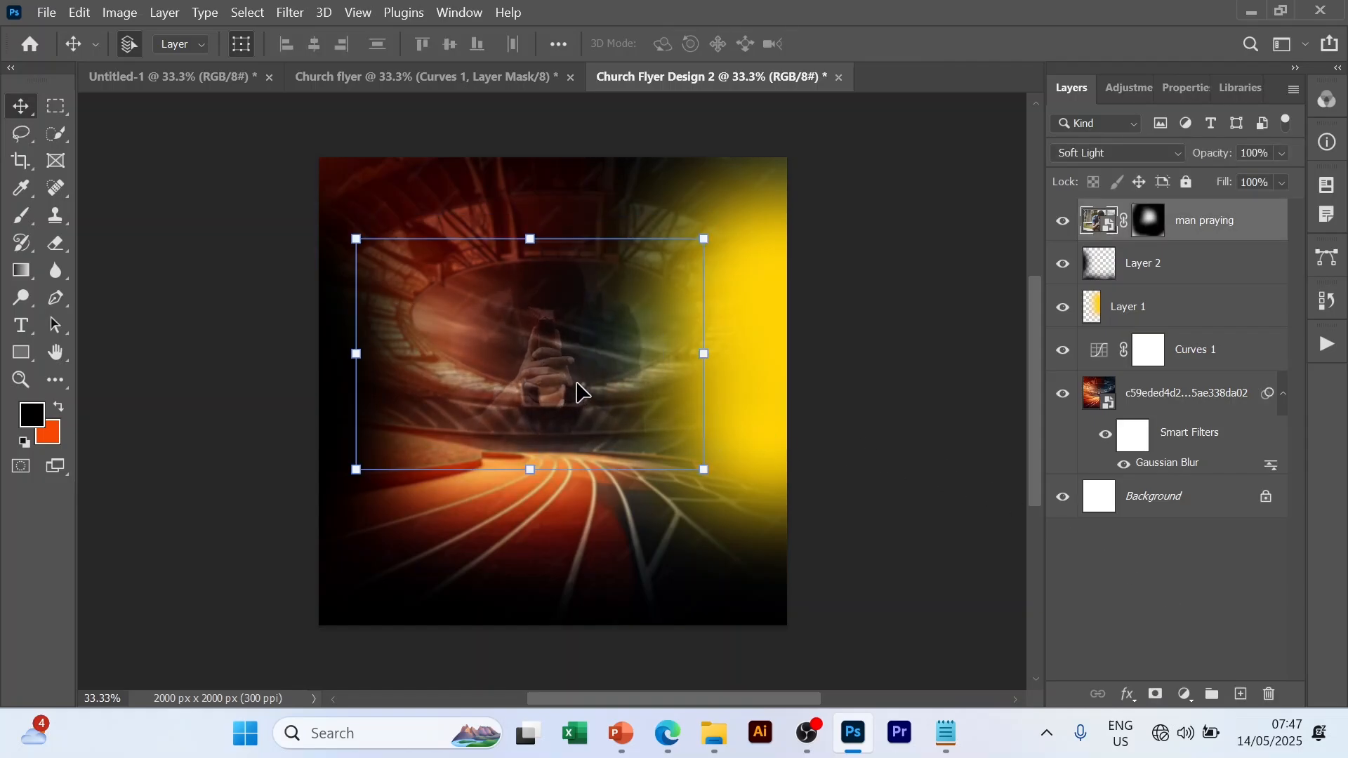
click(916, 649)
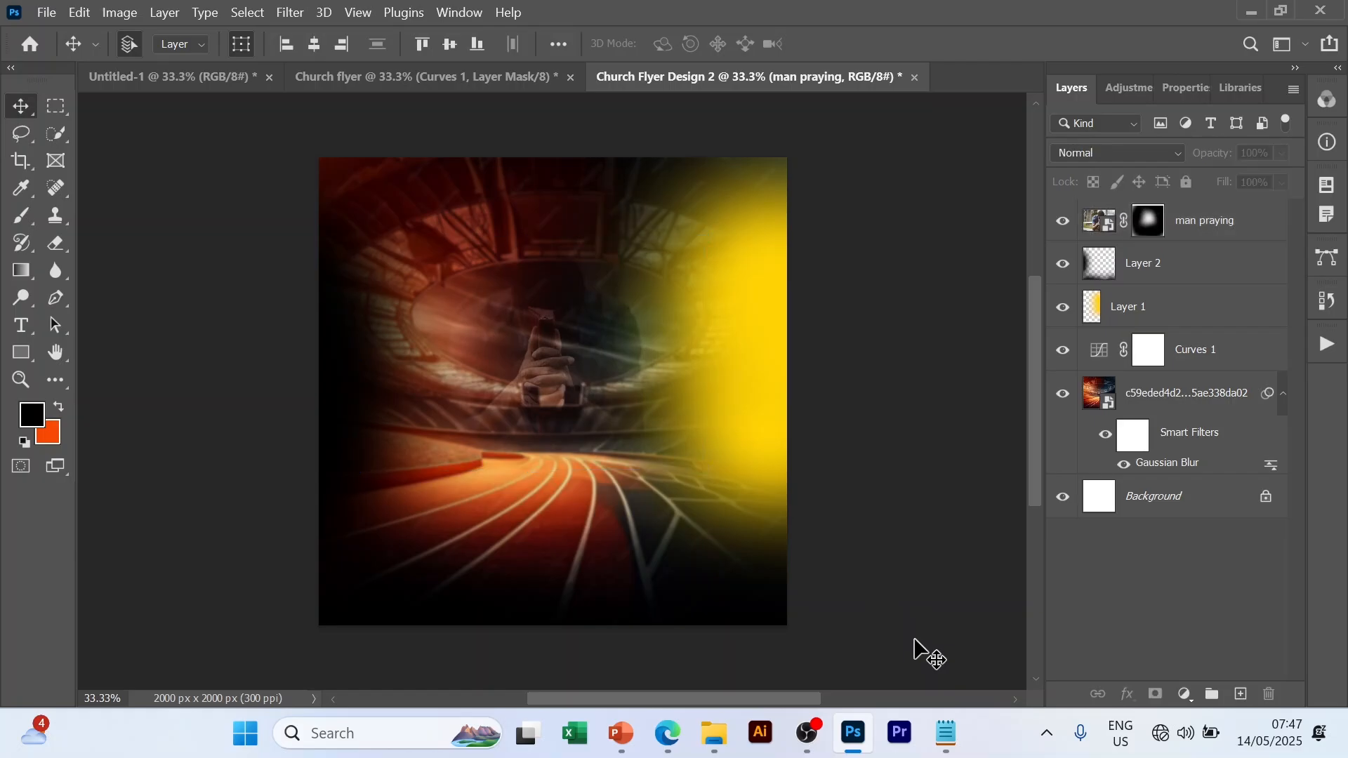
- Place the singing woman photo above the man praying layer, scaled to 12.63% and centred at about X 1521, Y 298 px
click(715, 736)
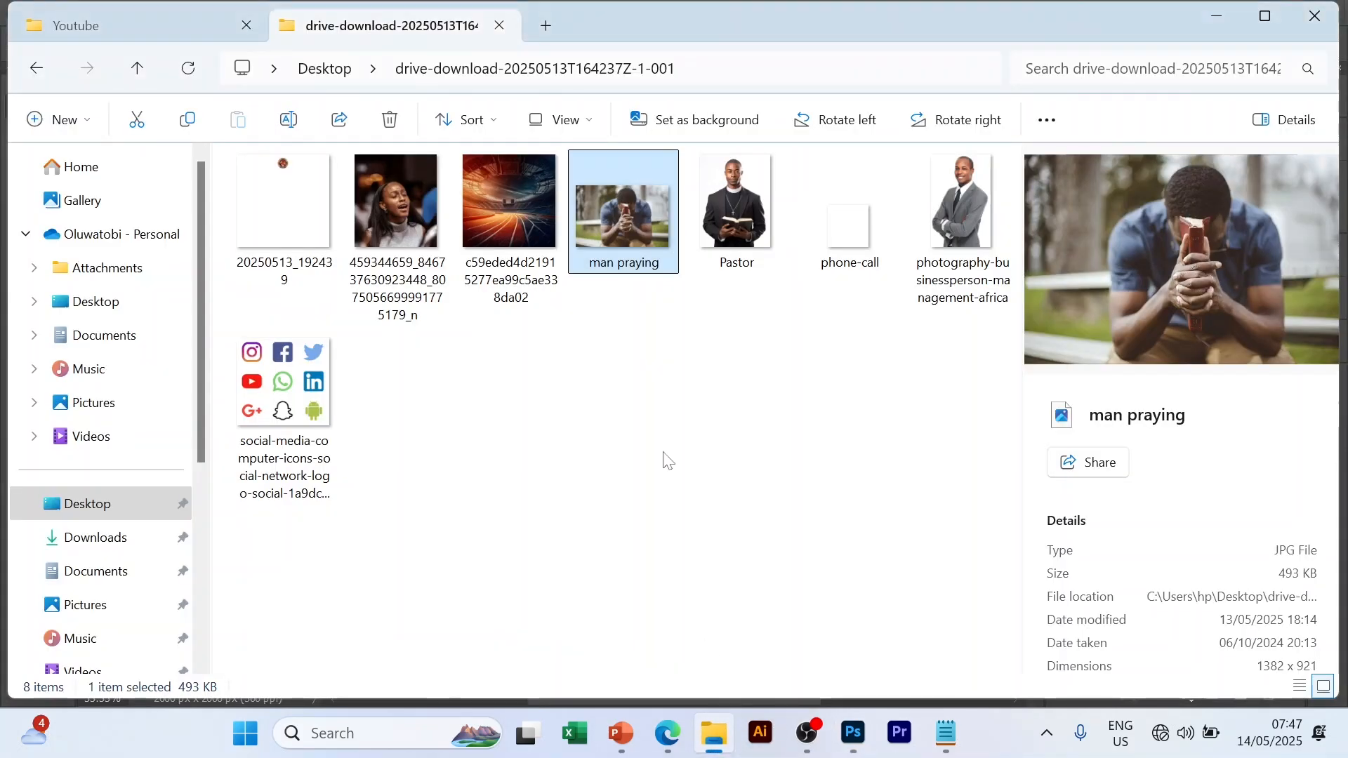
click(407, 225)
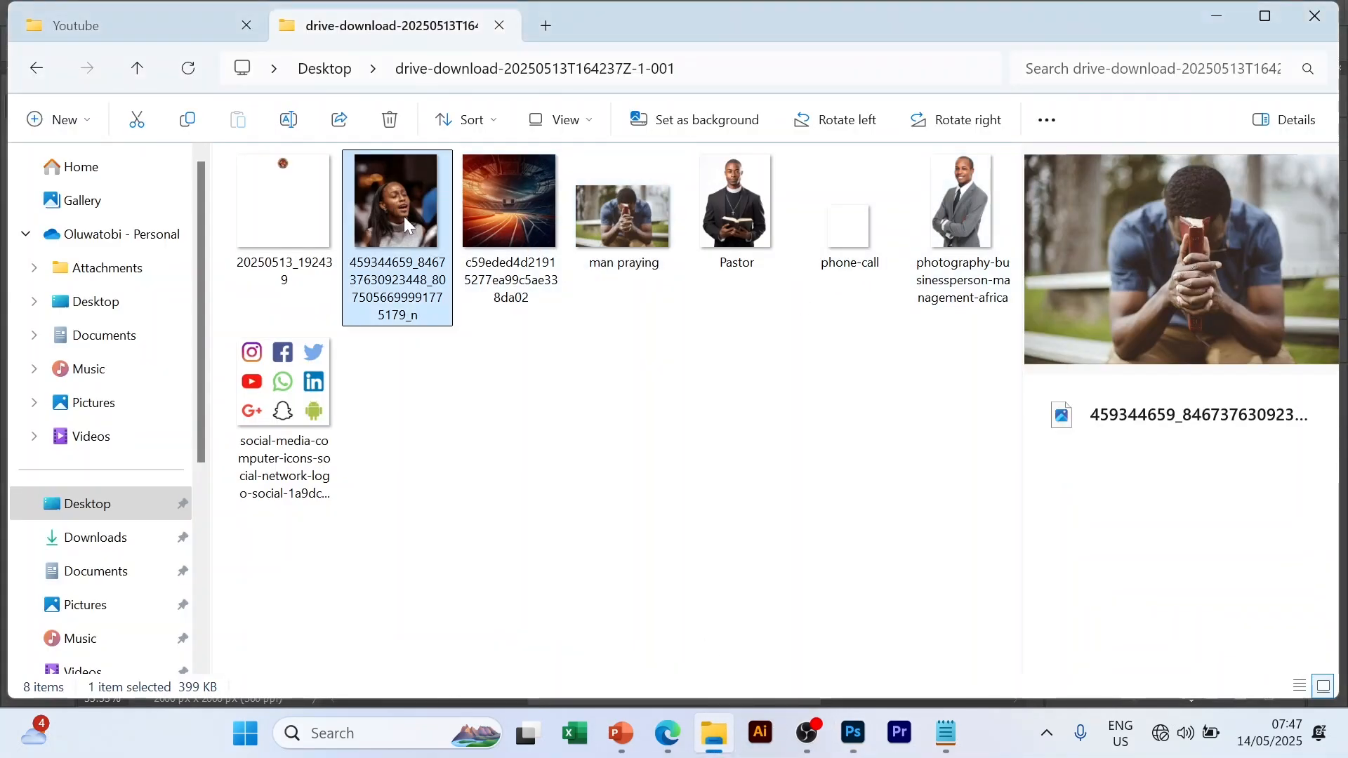
drag(414, 234, 688, 279)
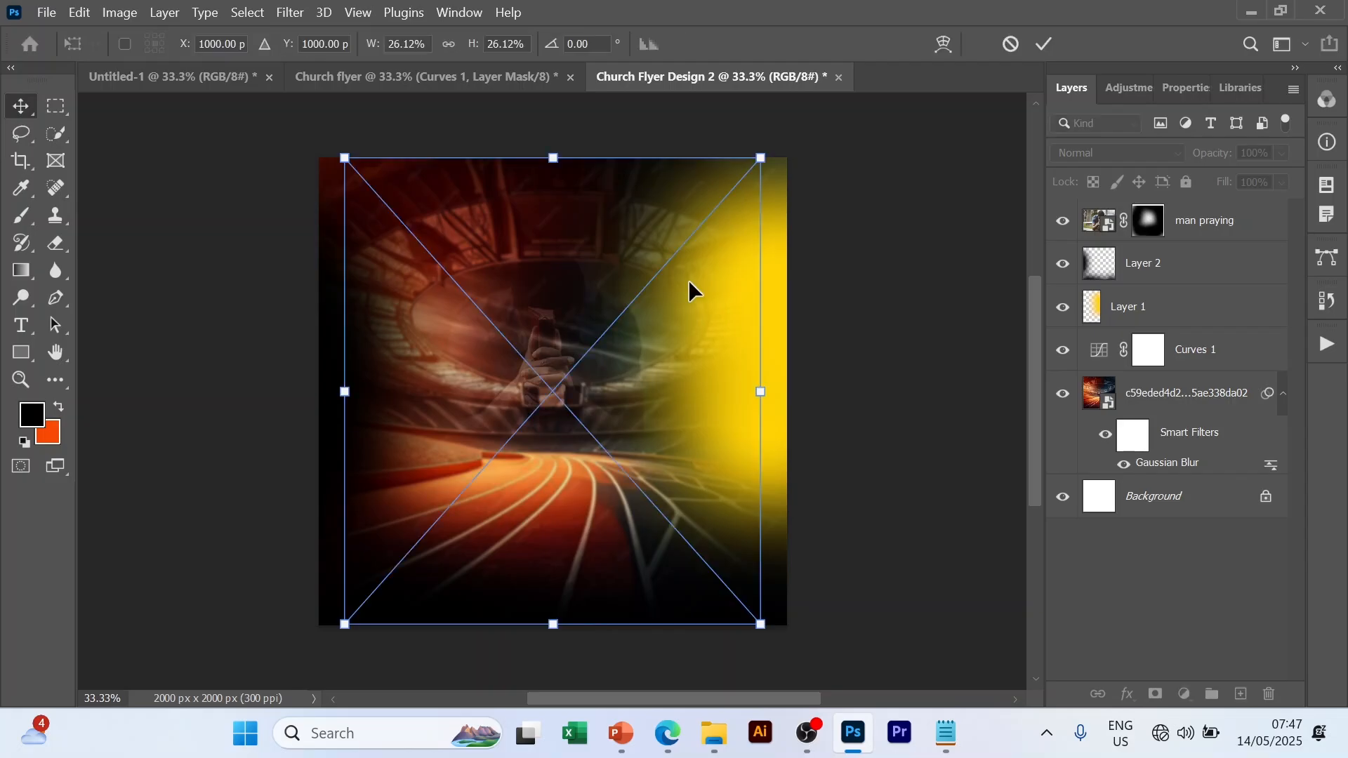
mouse_move(707, 272)
mouse_down()
mouse_move(735, 162)
mouse_move(698, 278)
mouse_up()
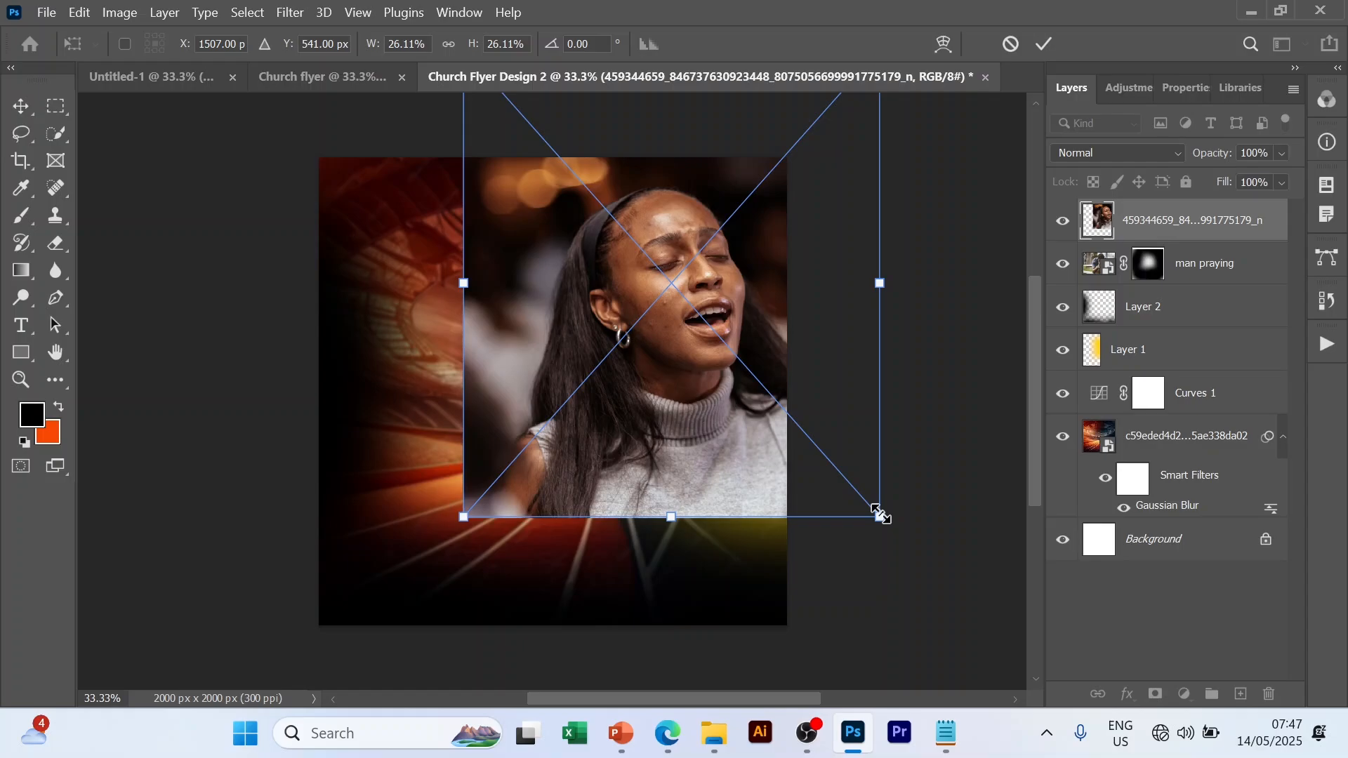
drag(879, 514, 746, 368)
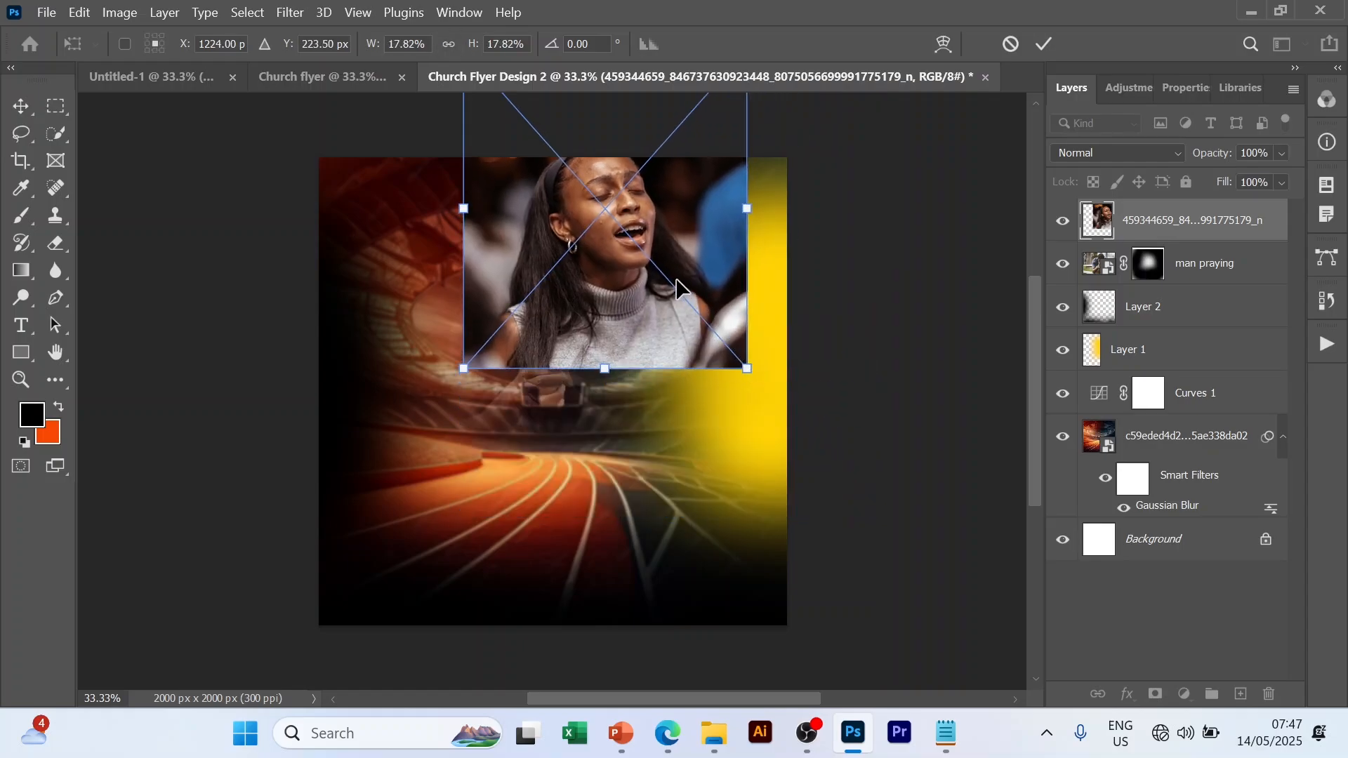
drag(689, 239, 762, 269)
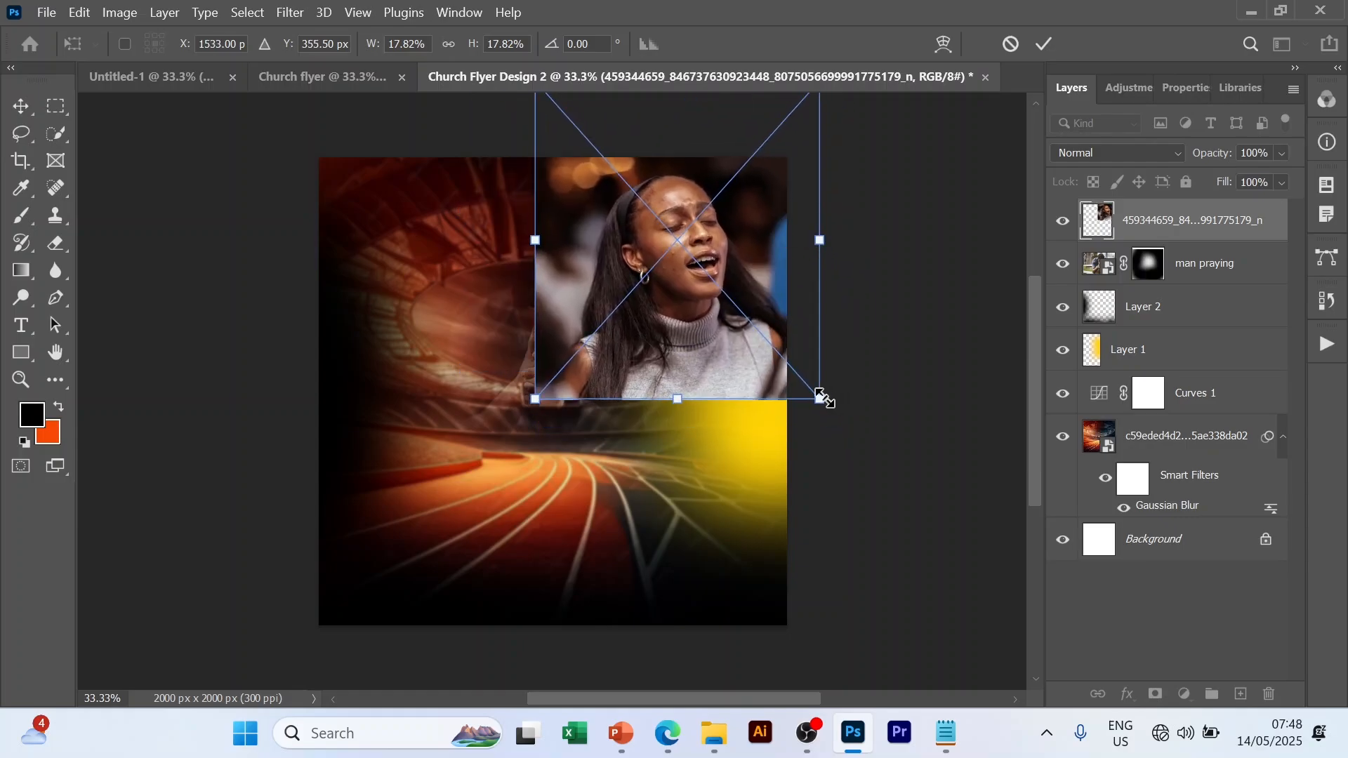
drag(789, 368, 736, 306)
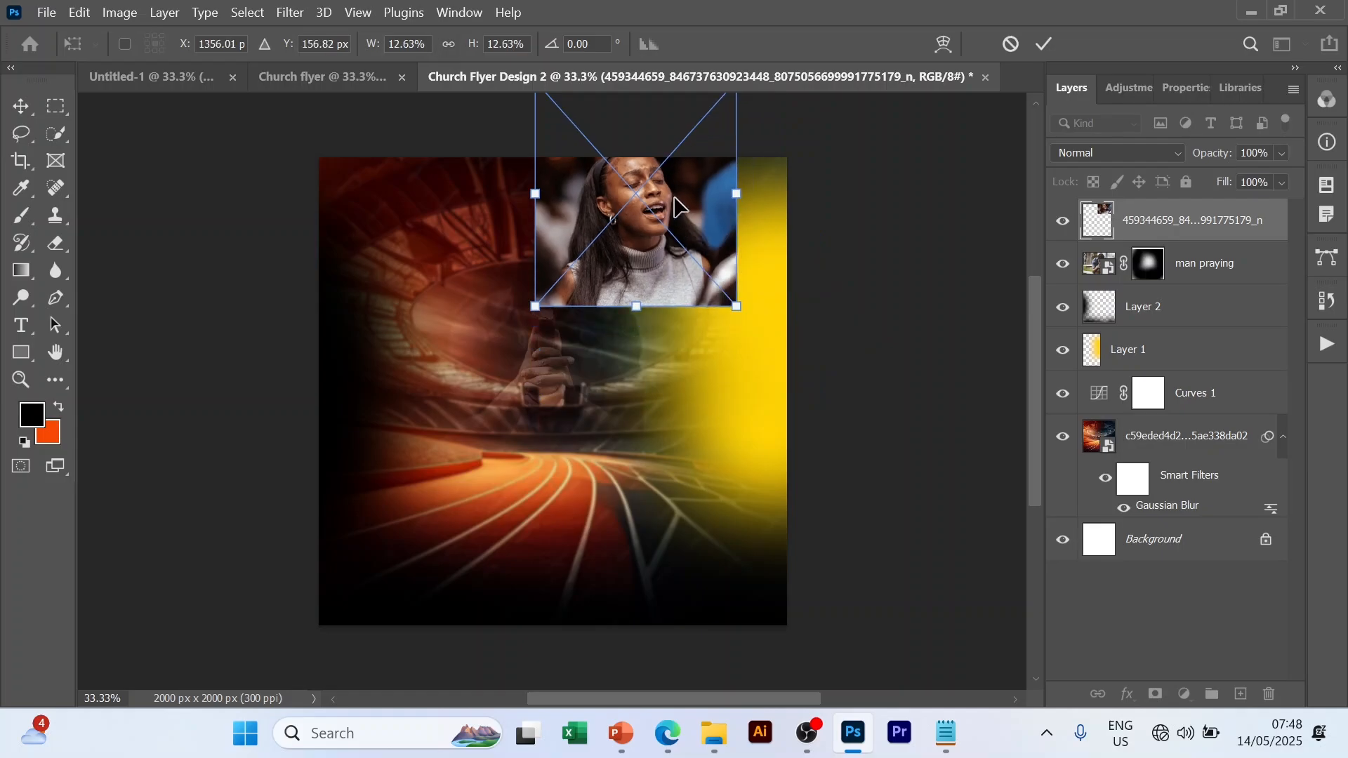
drag(679, 207, 717, 238)
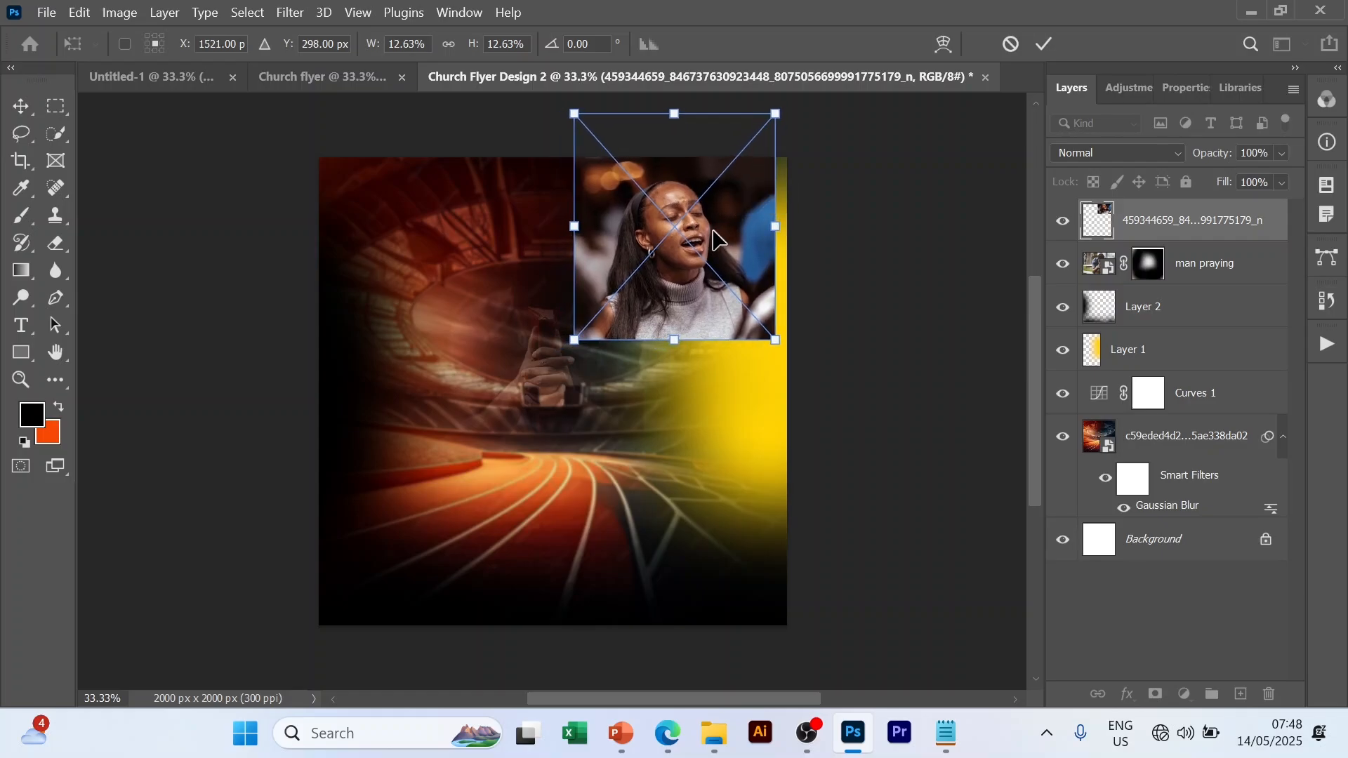
click(1049, 47)
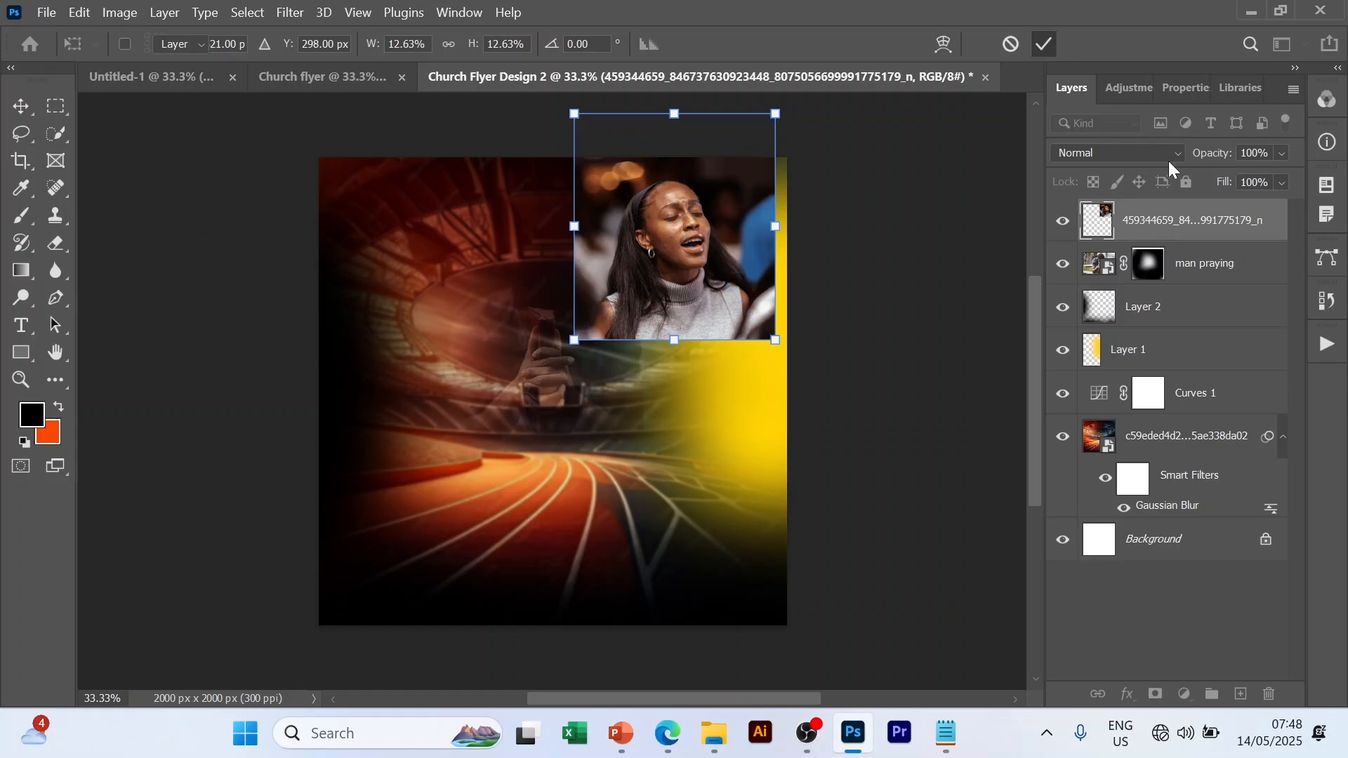
- Blend the singing woman photo in Soft Light mode and fade its edges with soft black brushing on a new layer mask
click(1180, 149)
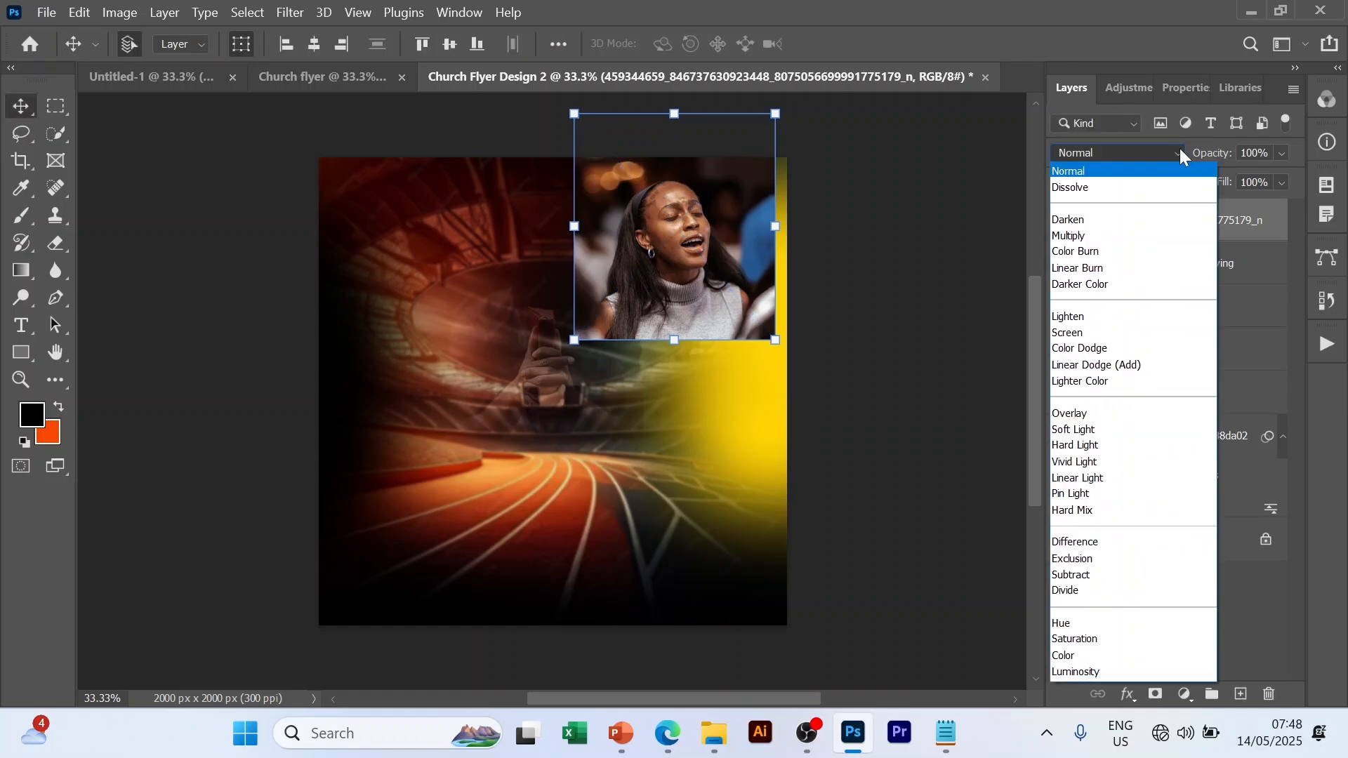
click(1081, 436)
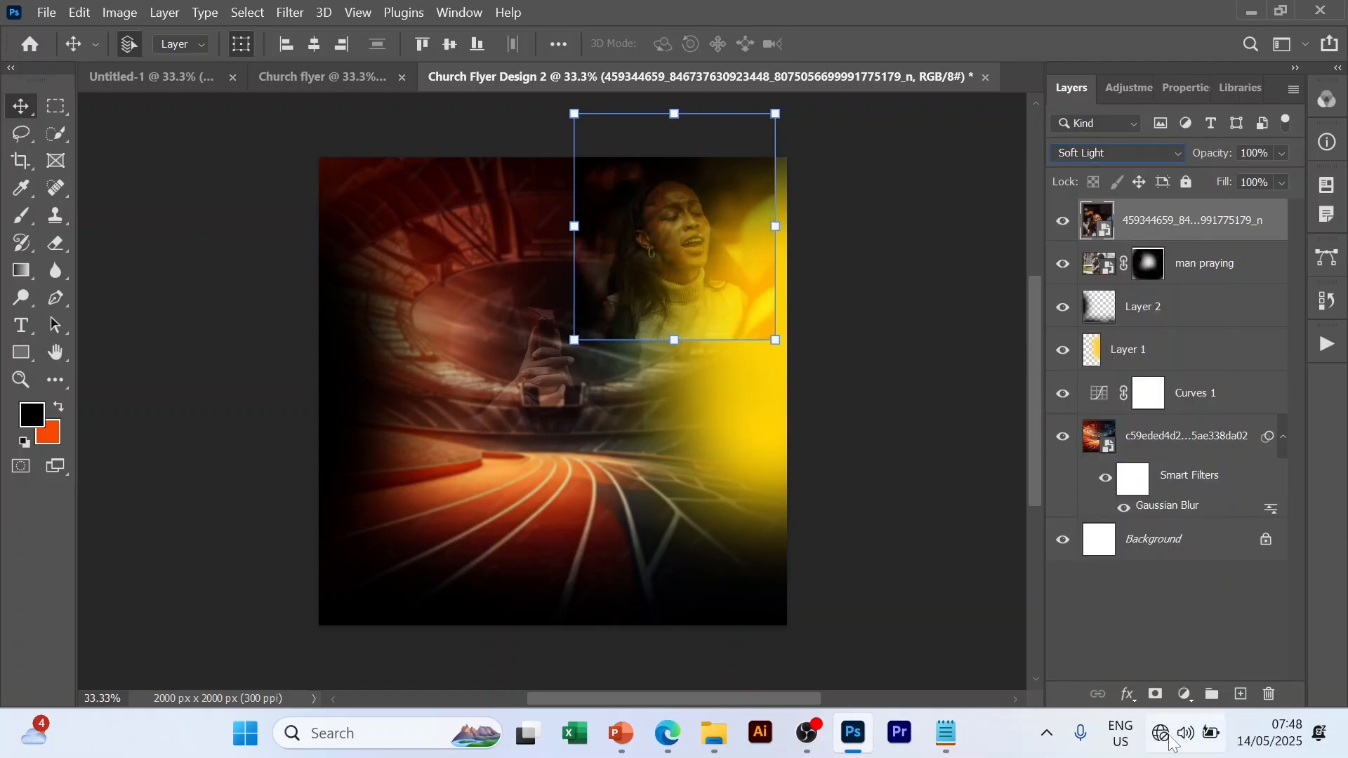
click(1156, 695)
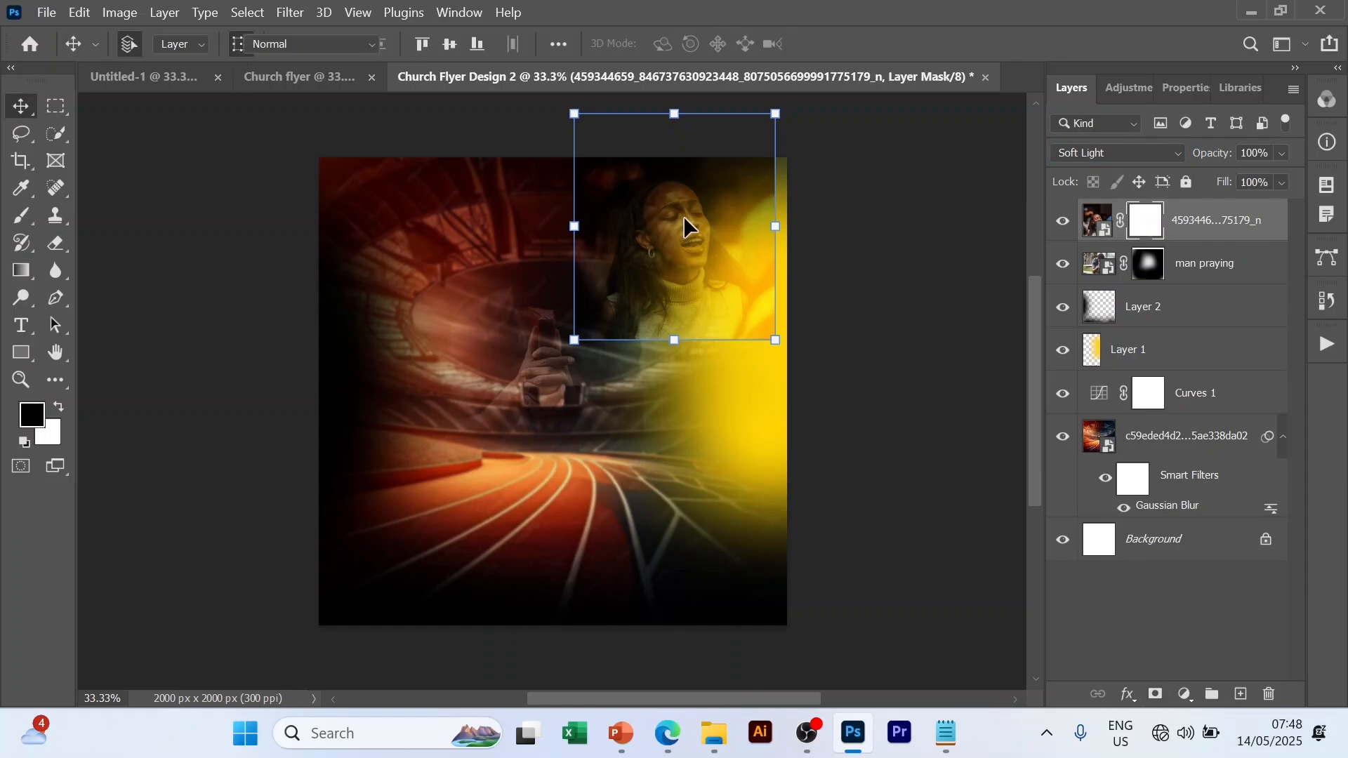
key(b)
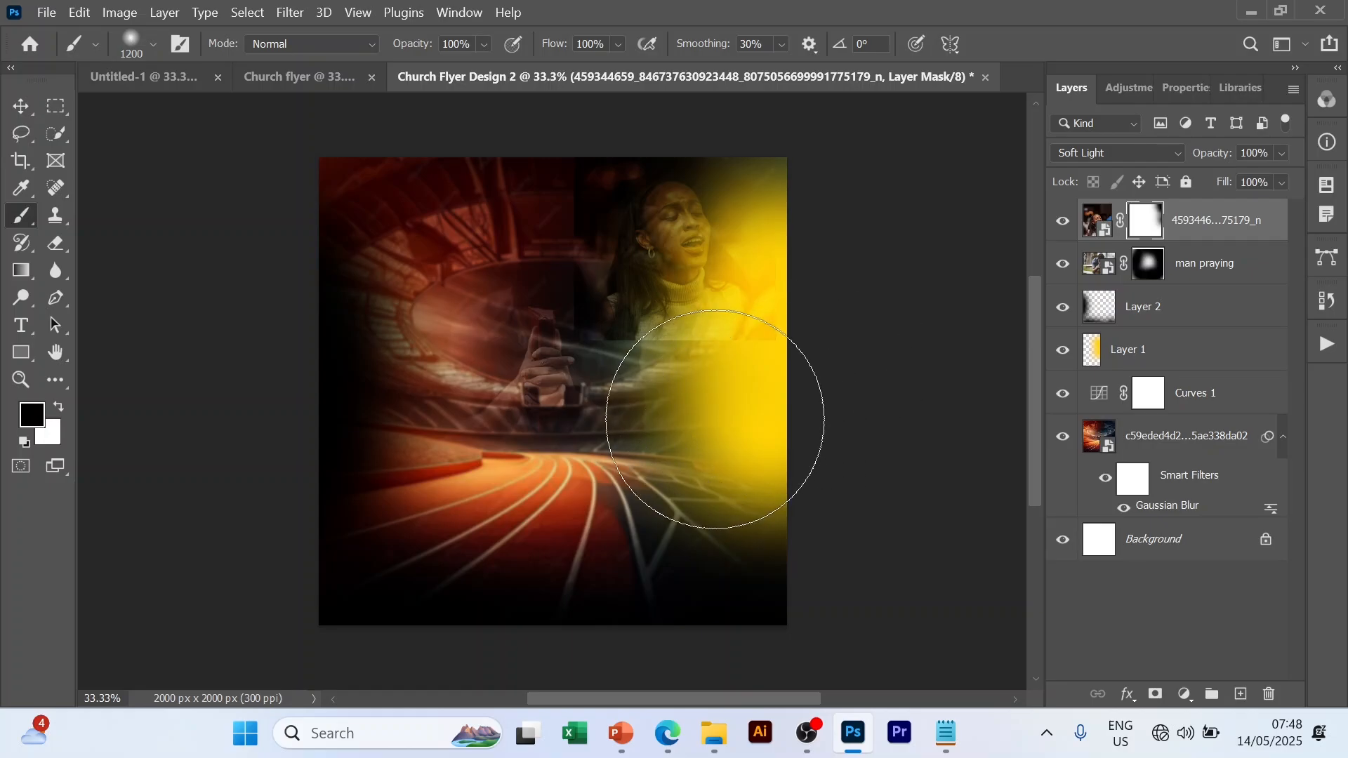
mouse_move(713, 419)
mouse_down()
mouse_move(595, 405)
mouse_move(730, 437)
mouse_move(788, 401)
mouse_move(836, 337)
mouse_move(828, 257)
mouse_move(687, 128)
mouse_move(523, 144)
mouse_move(498, 191)
mouse_move(535, 316)
mouse_move(605, 410)
mouse_move(694, 450)
mouse_move(723, 447)
mouse_move(820, 354)
mouse_move(842, 229)
mouse_up()
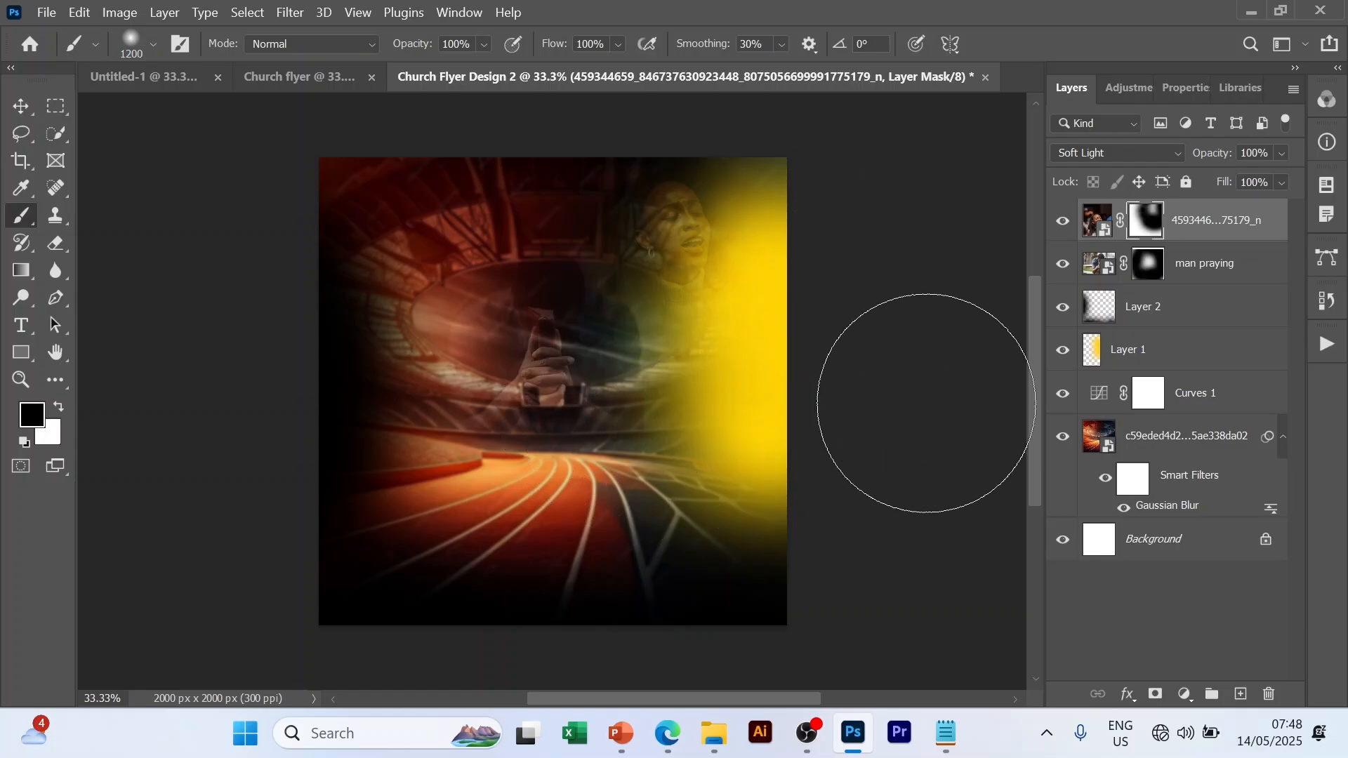
key(v)
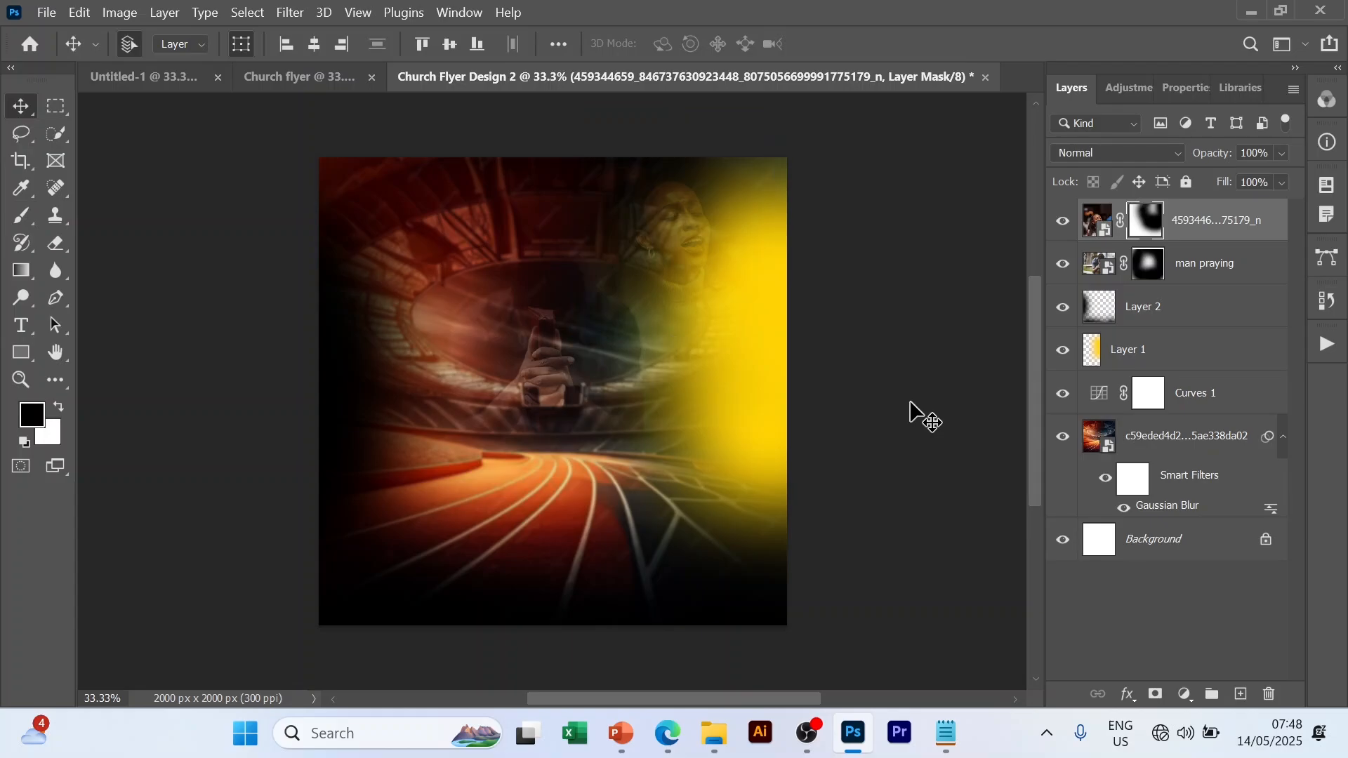
click(911, 411)
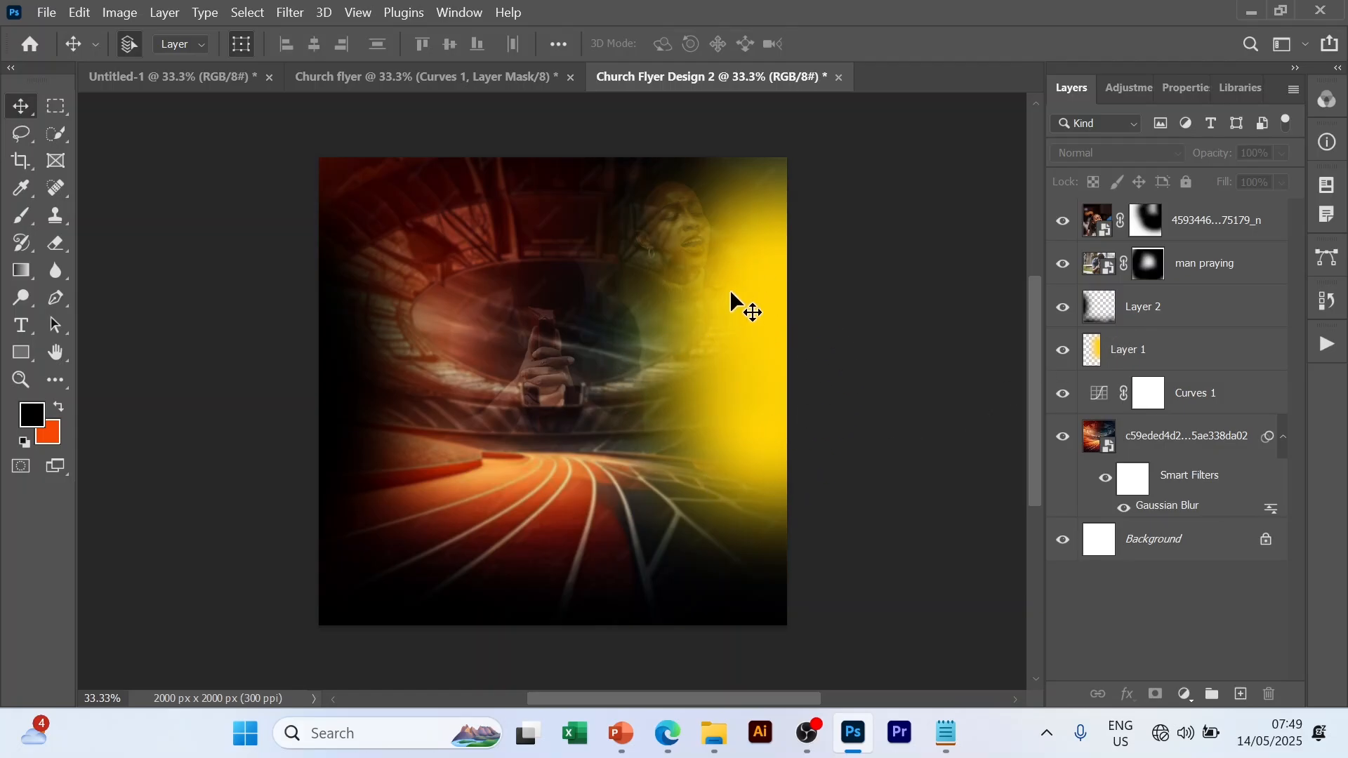
- Paint a soft orange #f84904 glow at the canvas's right edge on a new layer above Layer 1, with layer opacity at 52%
click(1122, 323)
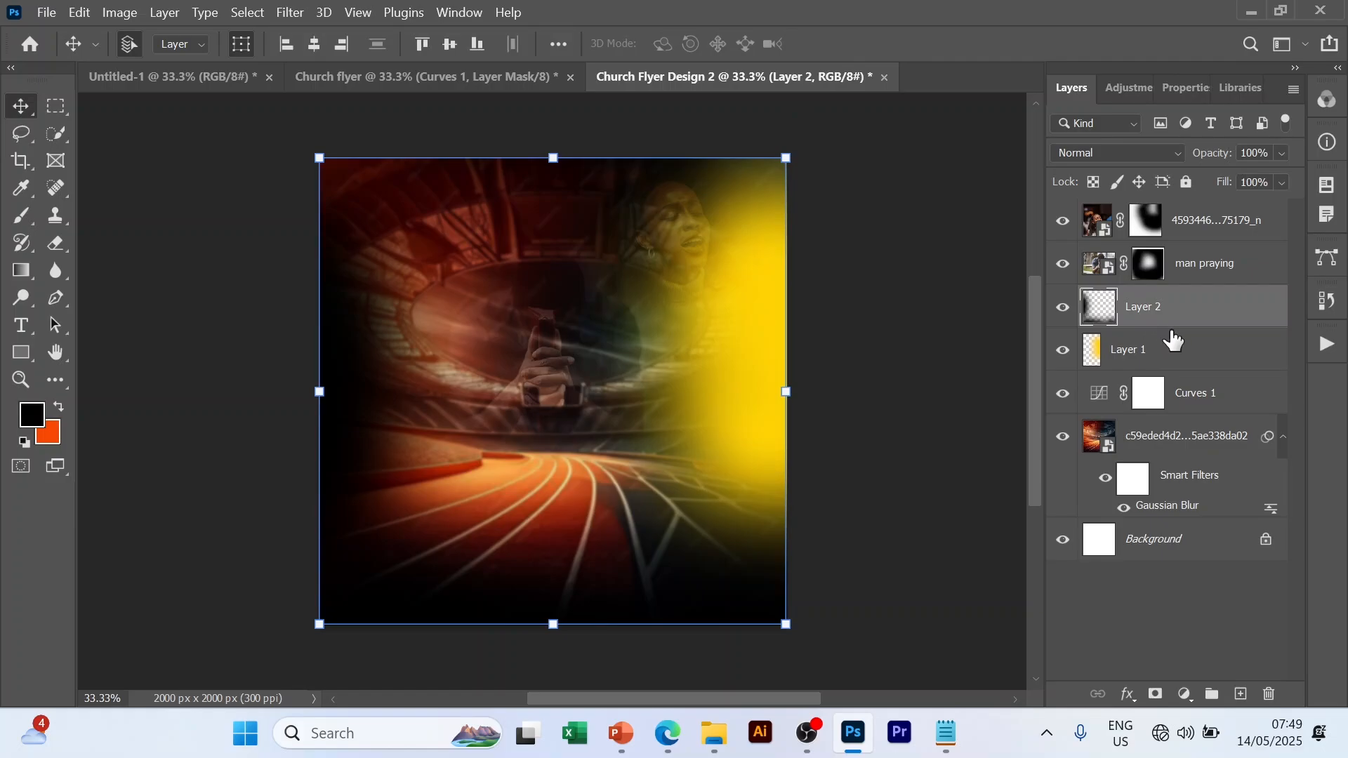
click(1178, 369)
click(1240, 693)
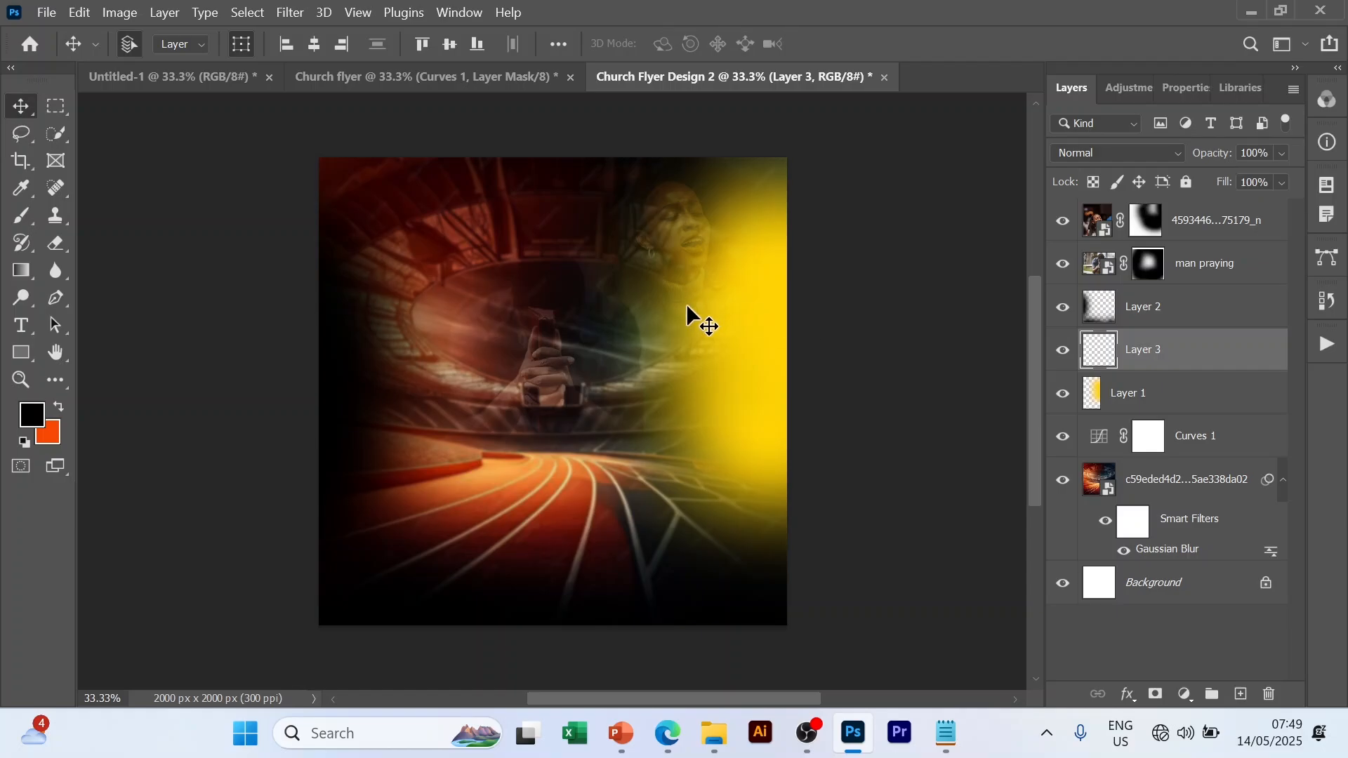
key(b)
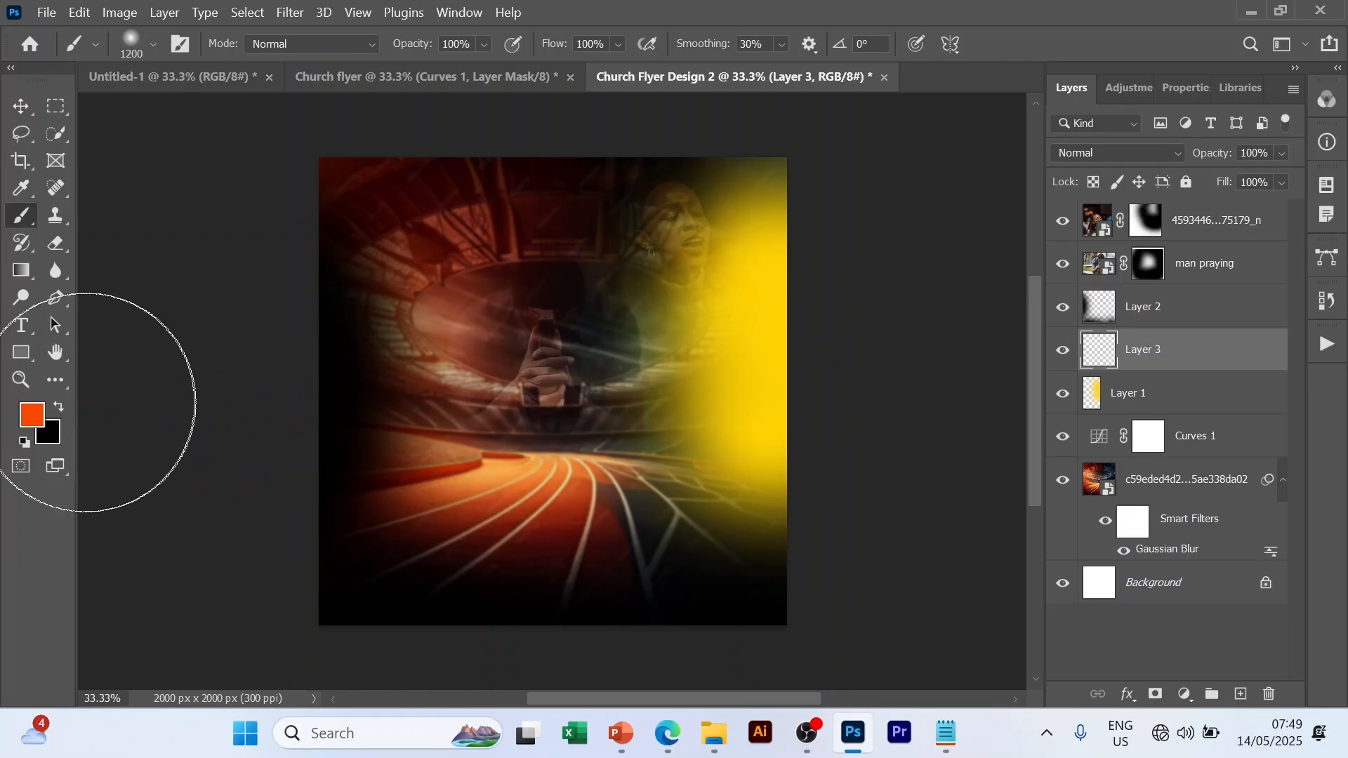
click(28, 417)
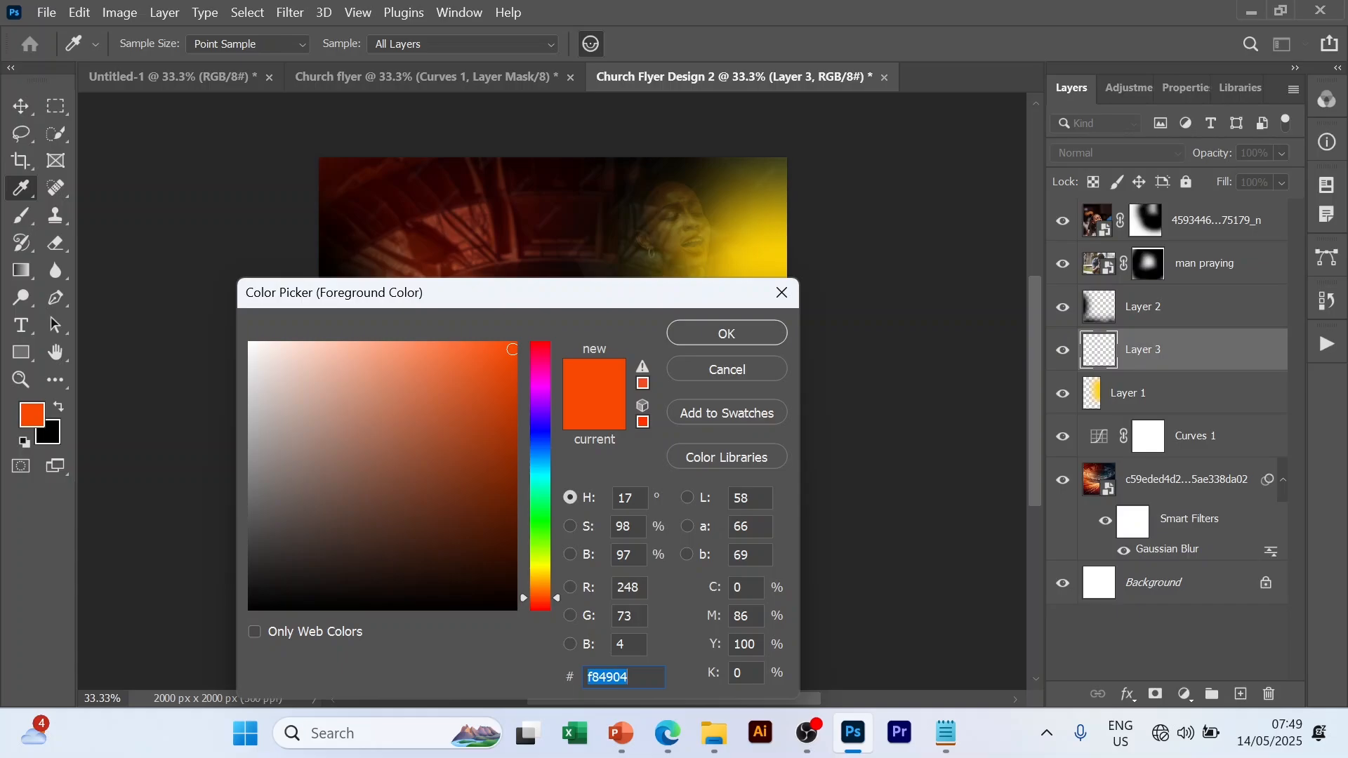
click(744, 334)
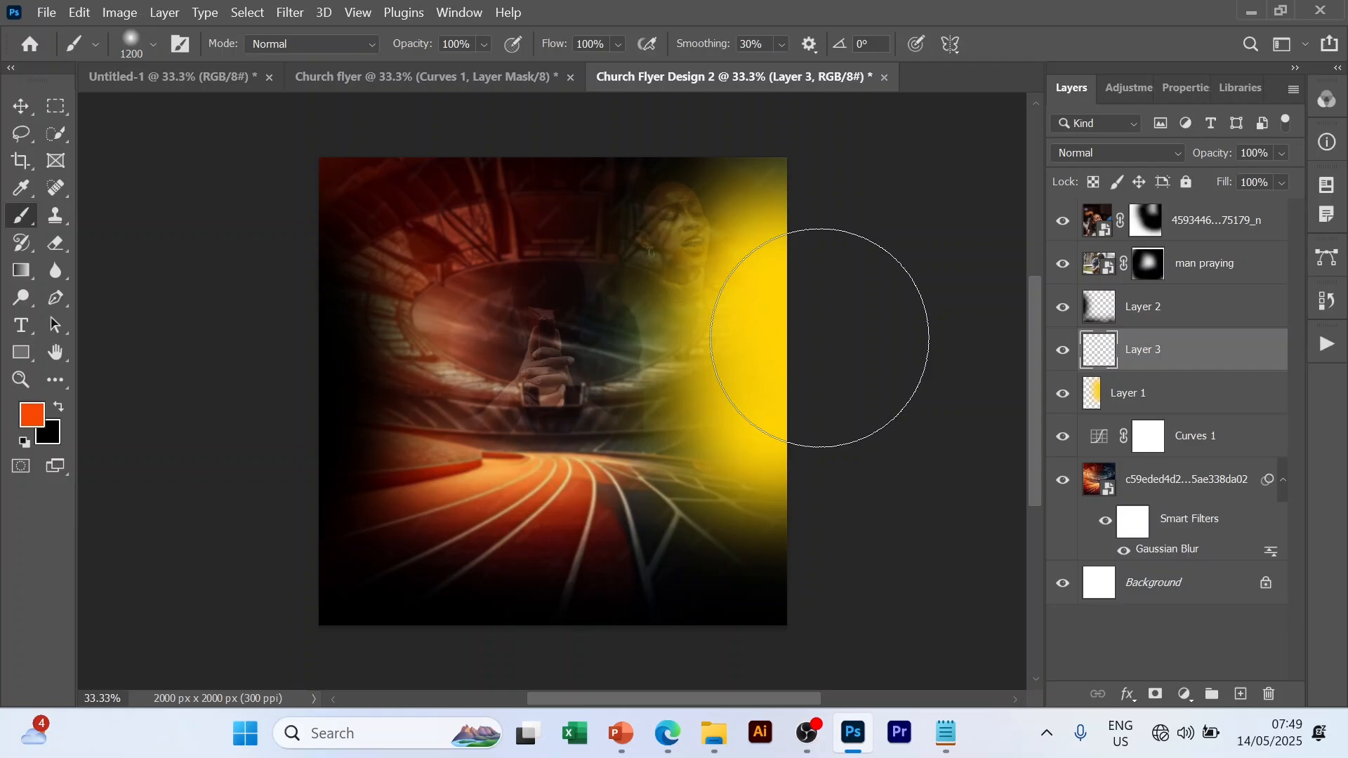
click(820, 338)
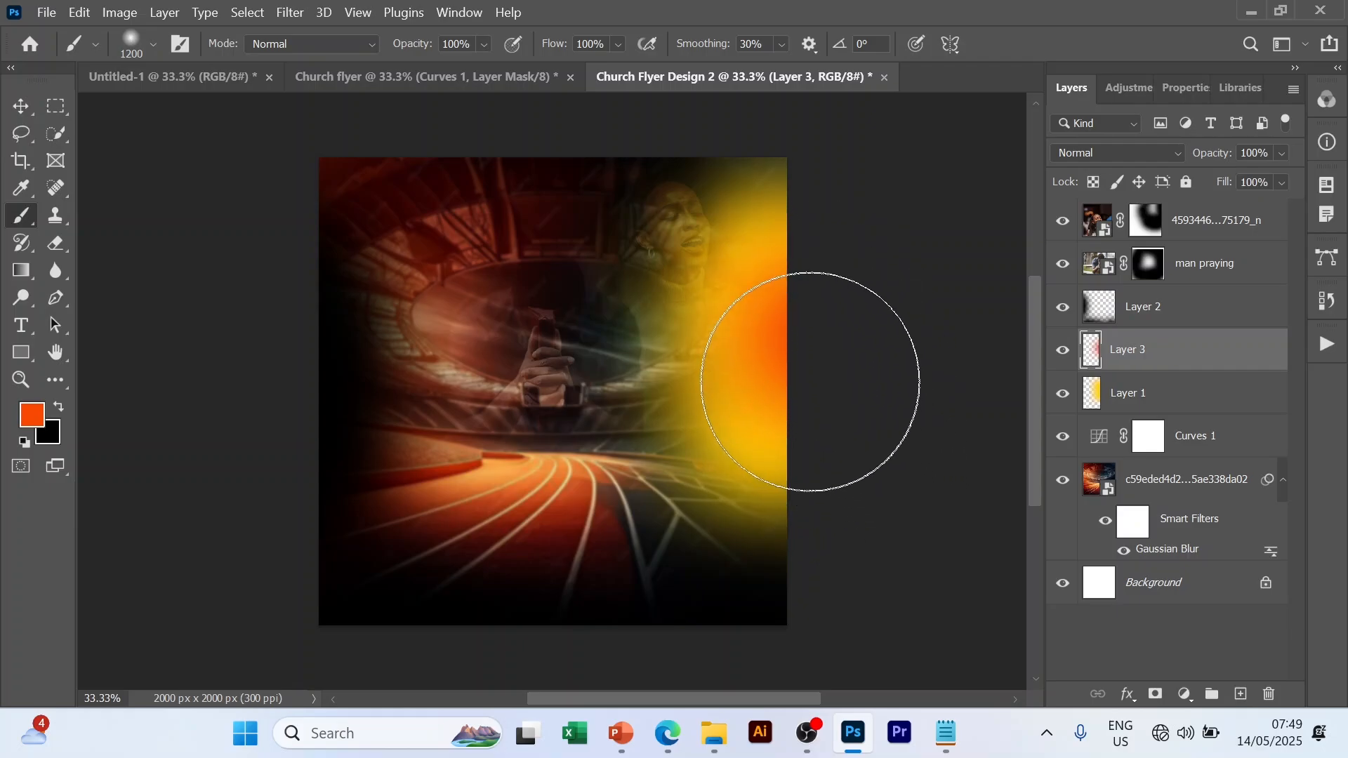
click(801, 381)
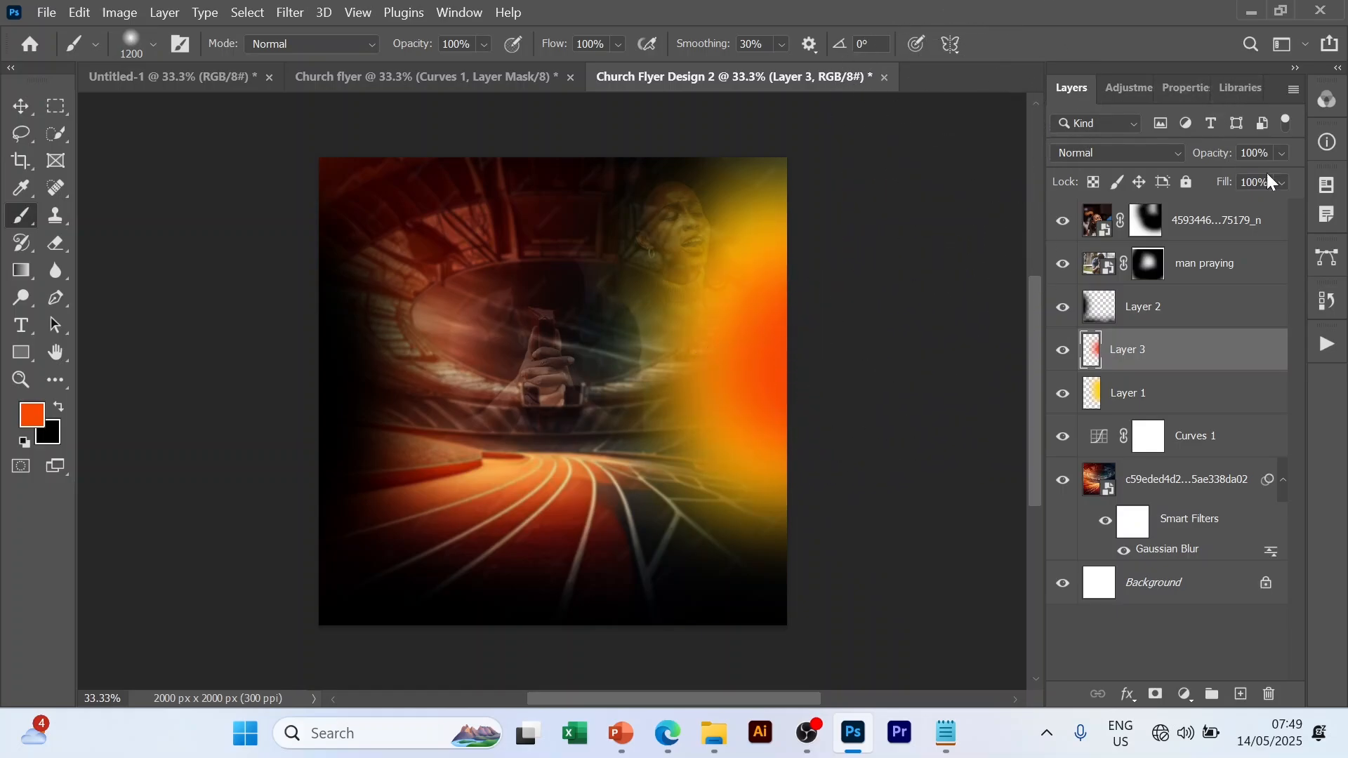
click(1284, 153)
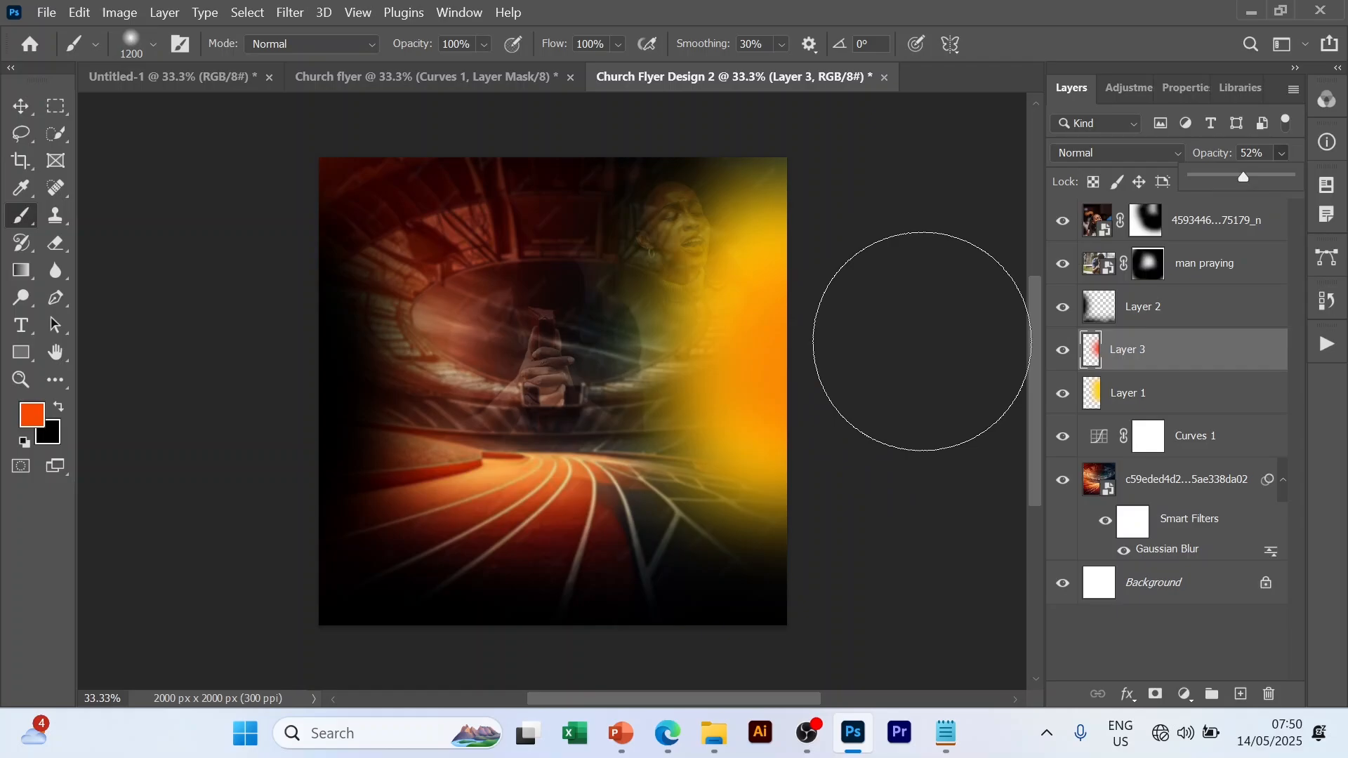
- Move the orange glow on Layer 3 down along the canvas's right edge and deselect it
key(v)
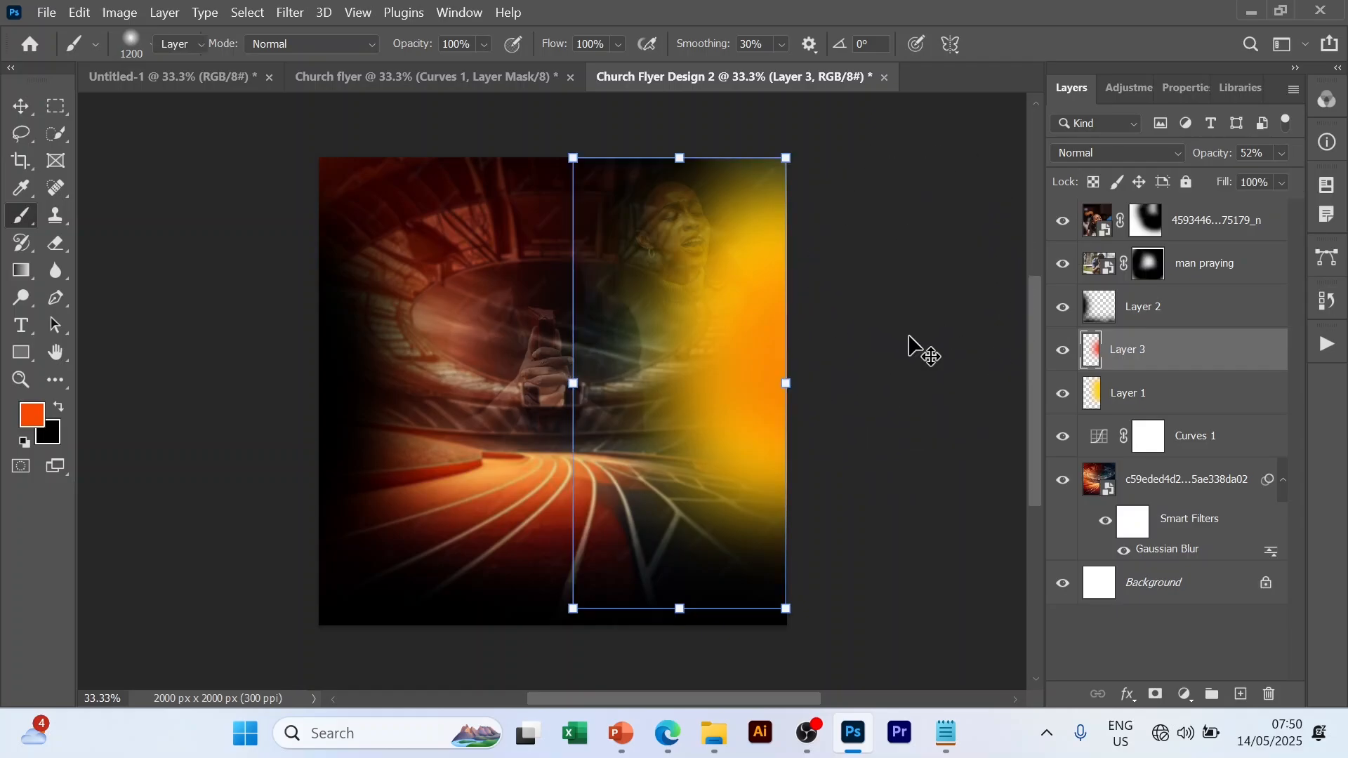
drag(770, 369, 770, 417)
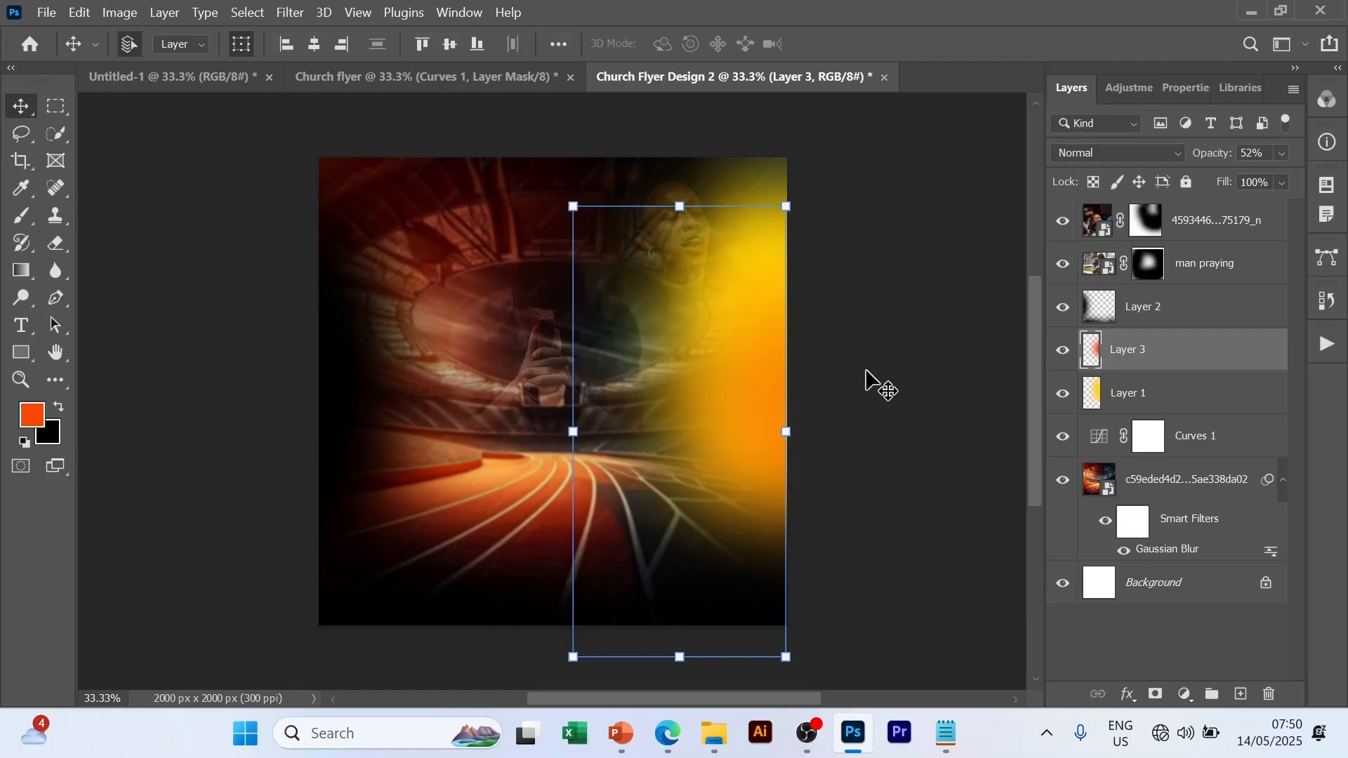
click(867, 374)
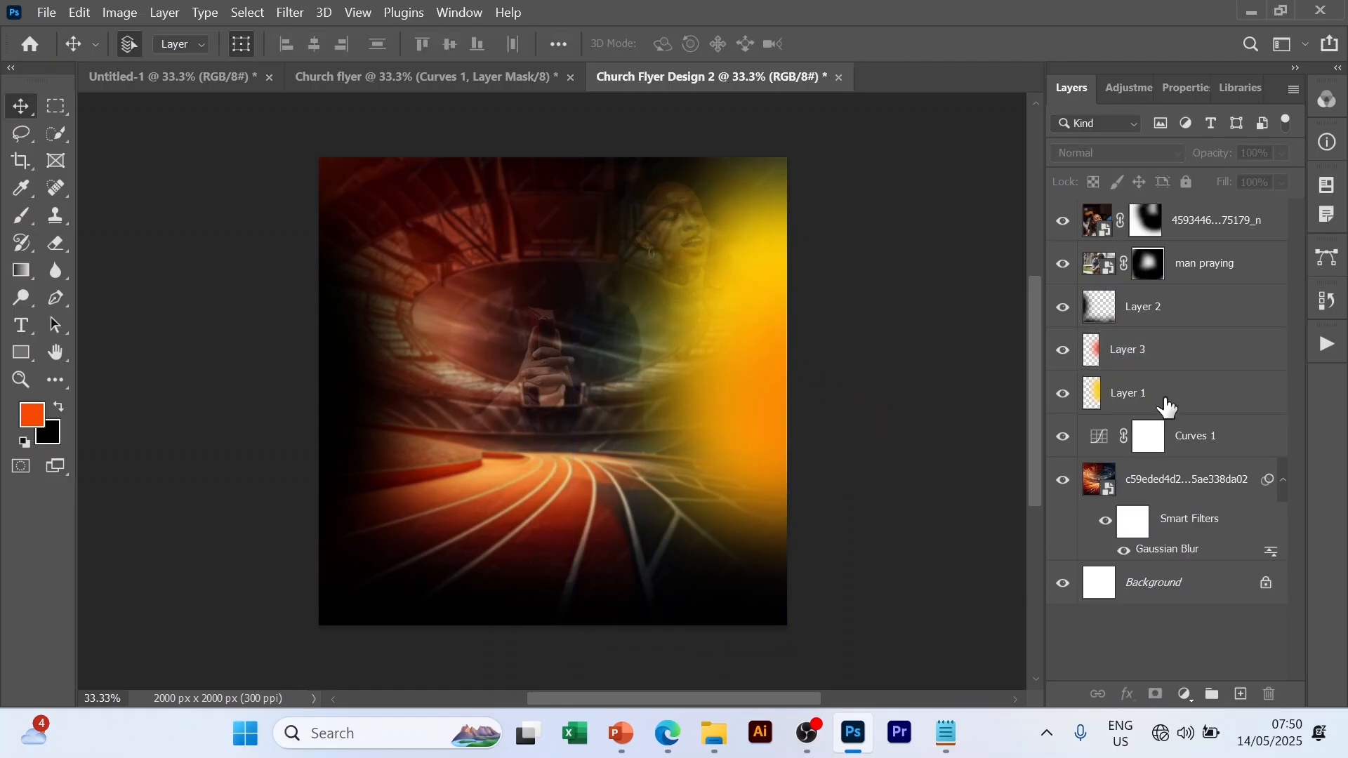
- Group all layers above the locked Background layer and name the group "background"
click(1162, 210)
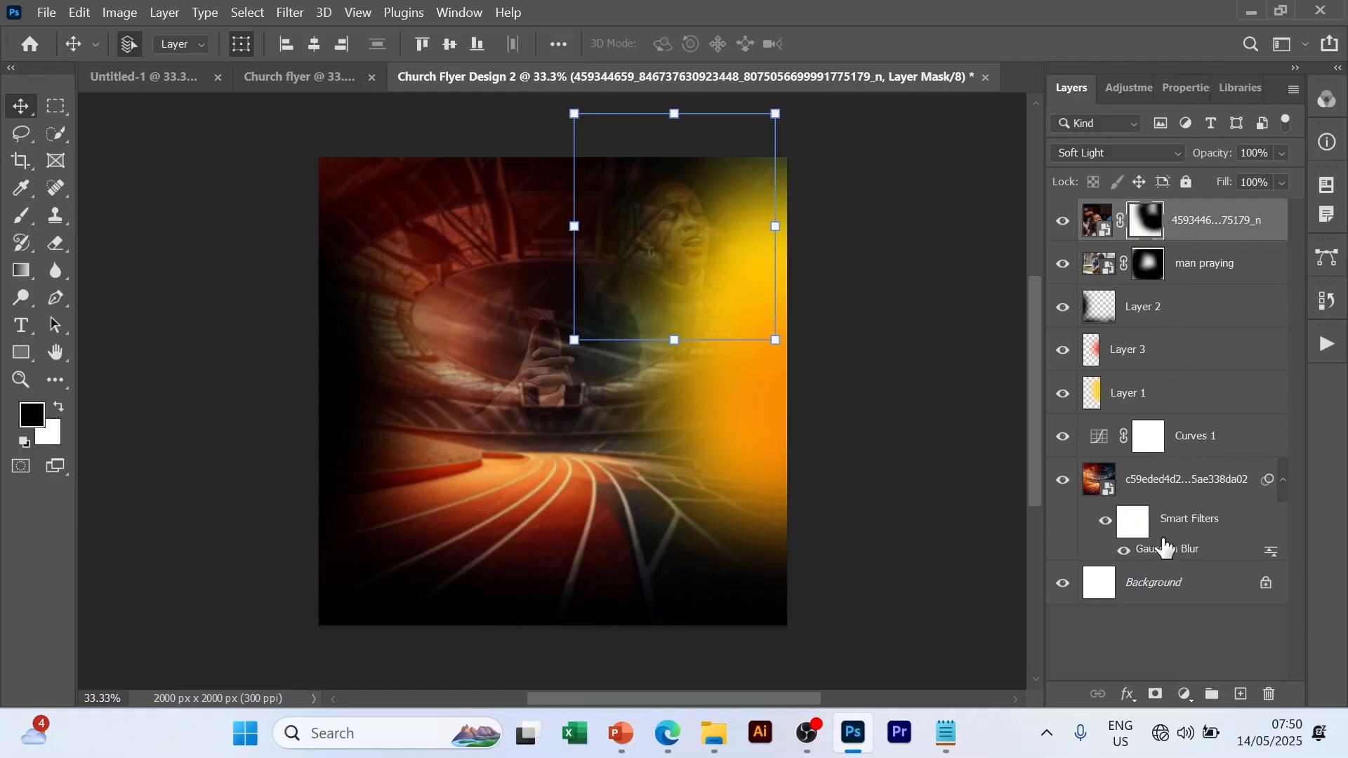
shift+click(1179, 525)
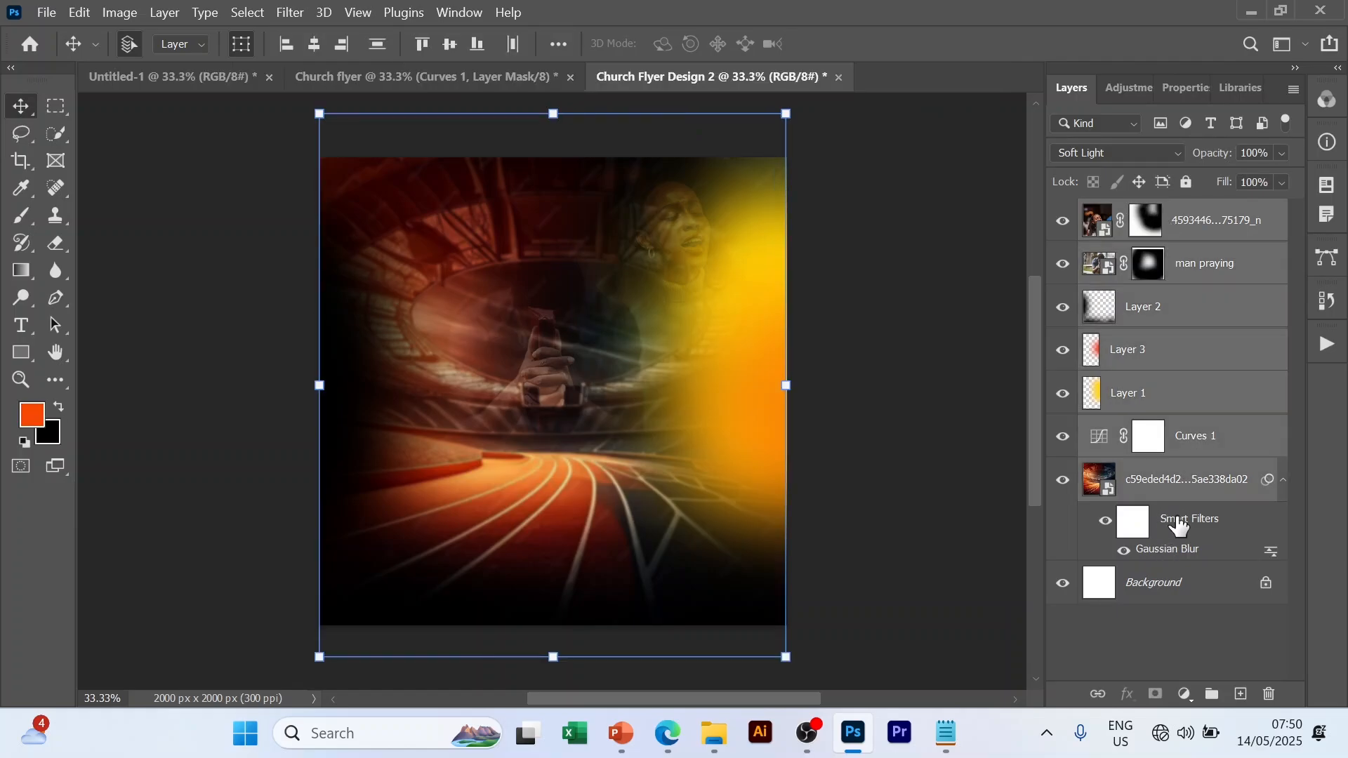
key(ctrl+g)
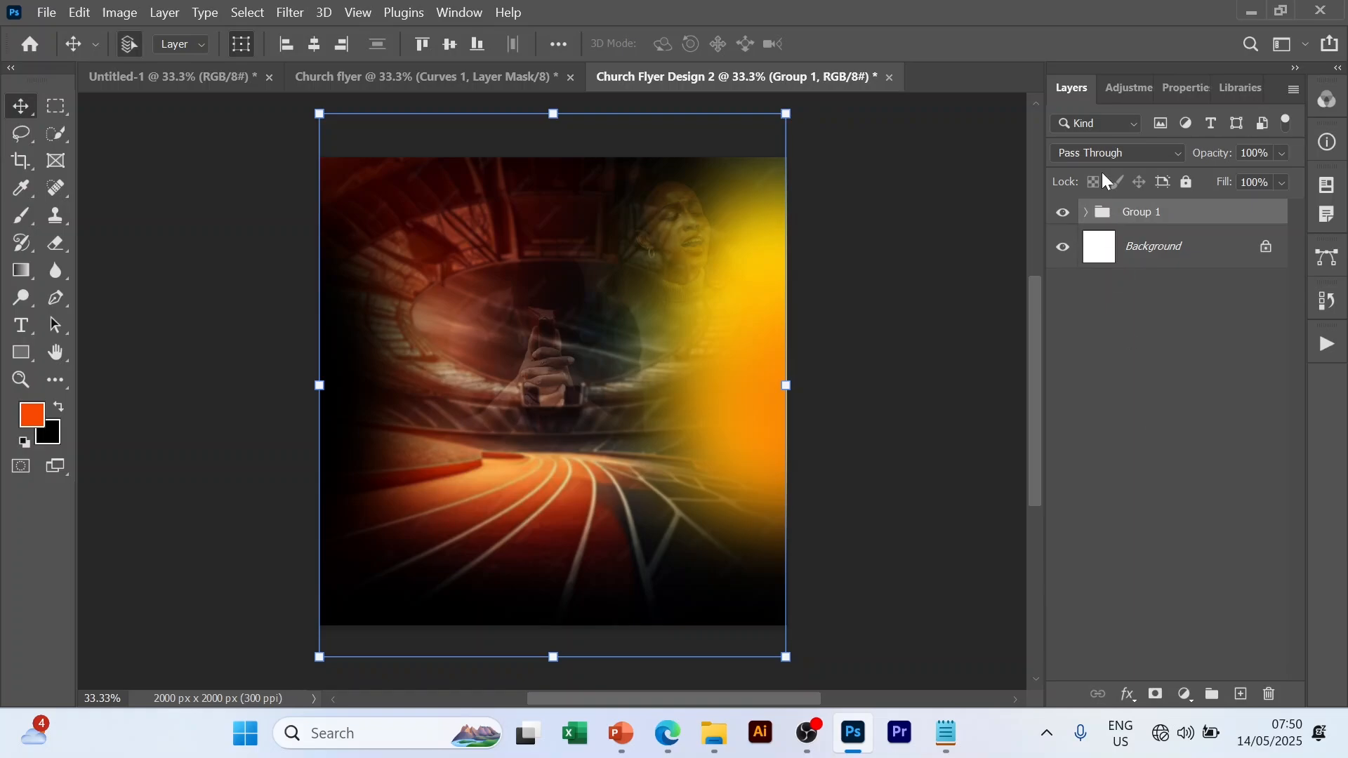
double_click(1135, 217)
text(background)
key(Return)
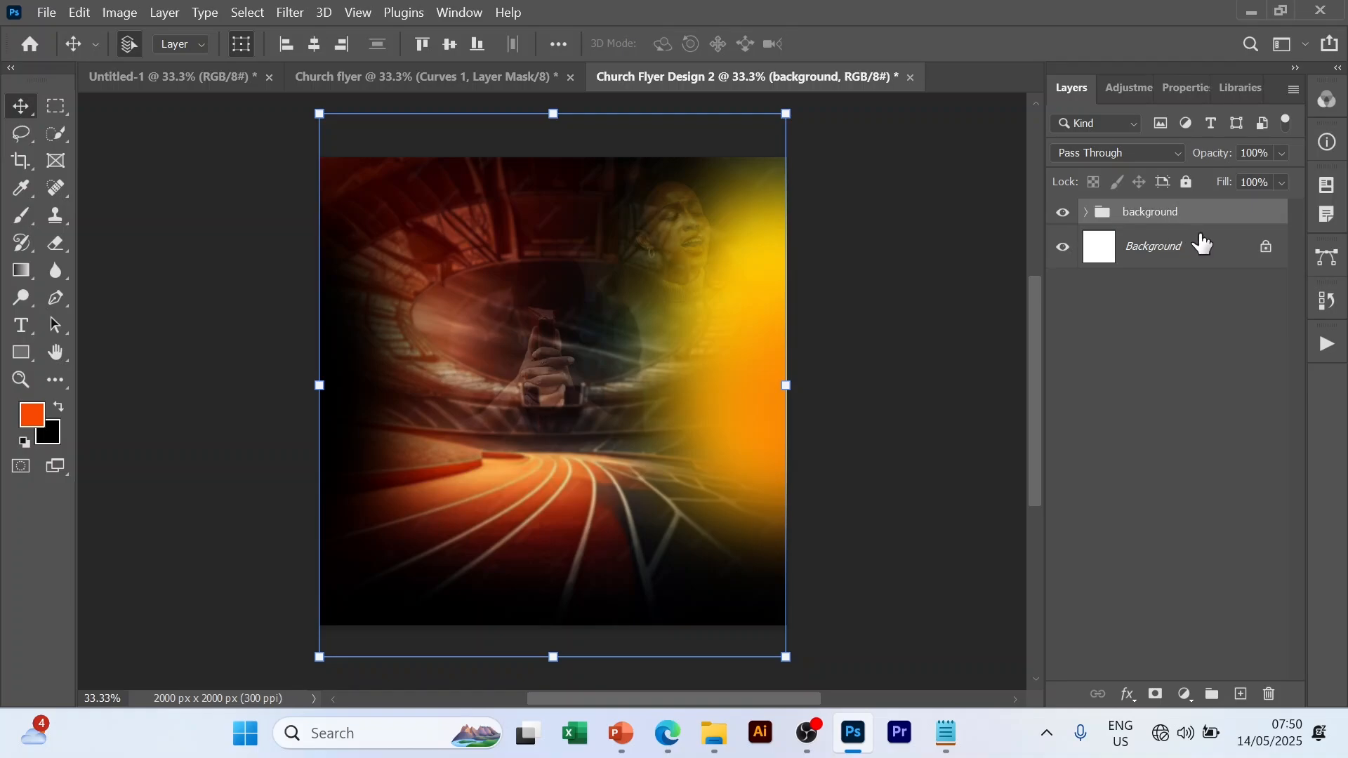
click(1155, 322)
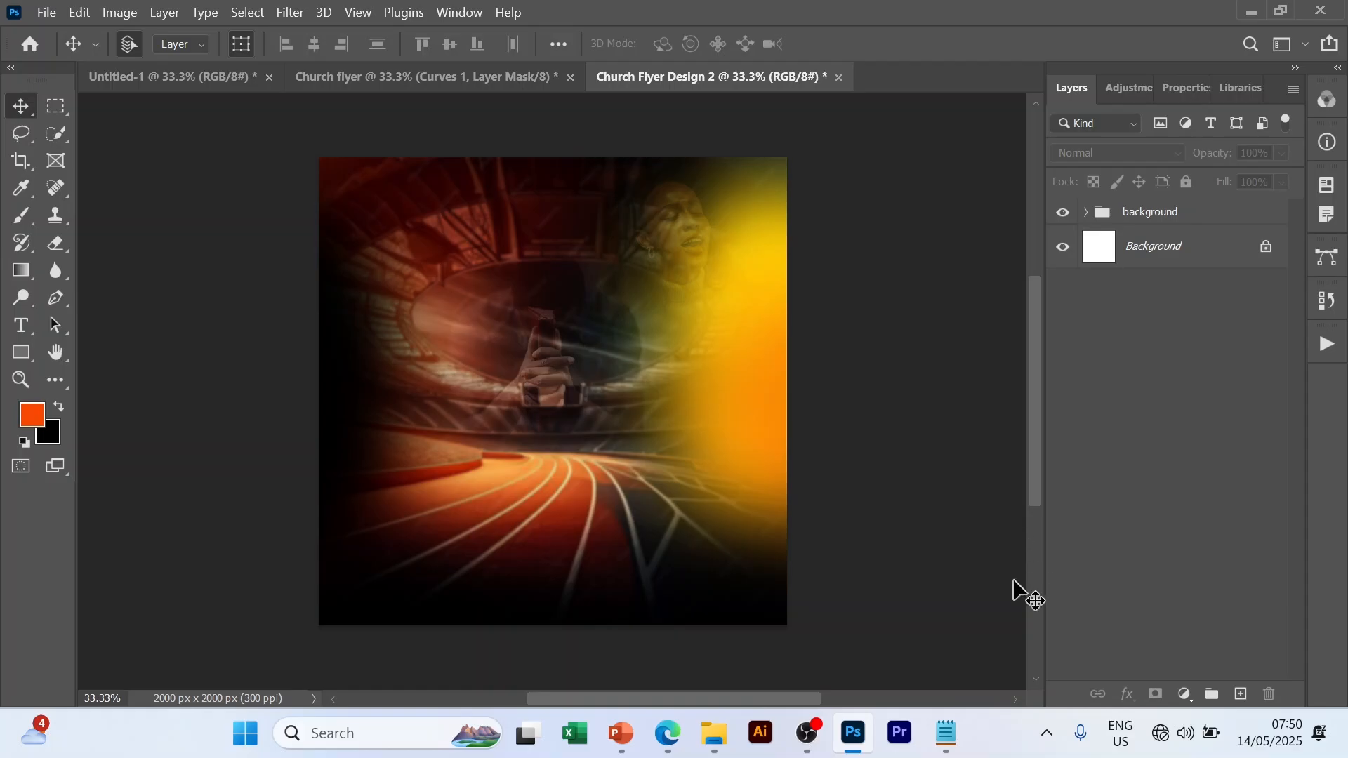
- Nudge the Layer 1 and Layer 3 glows inside the background group slightly to the right, leaving the group collapsed
click(1087, 214)
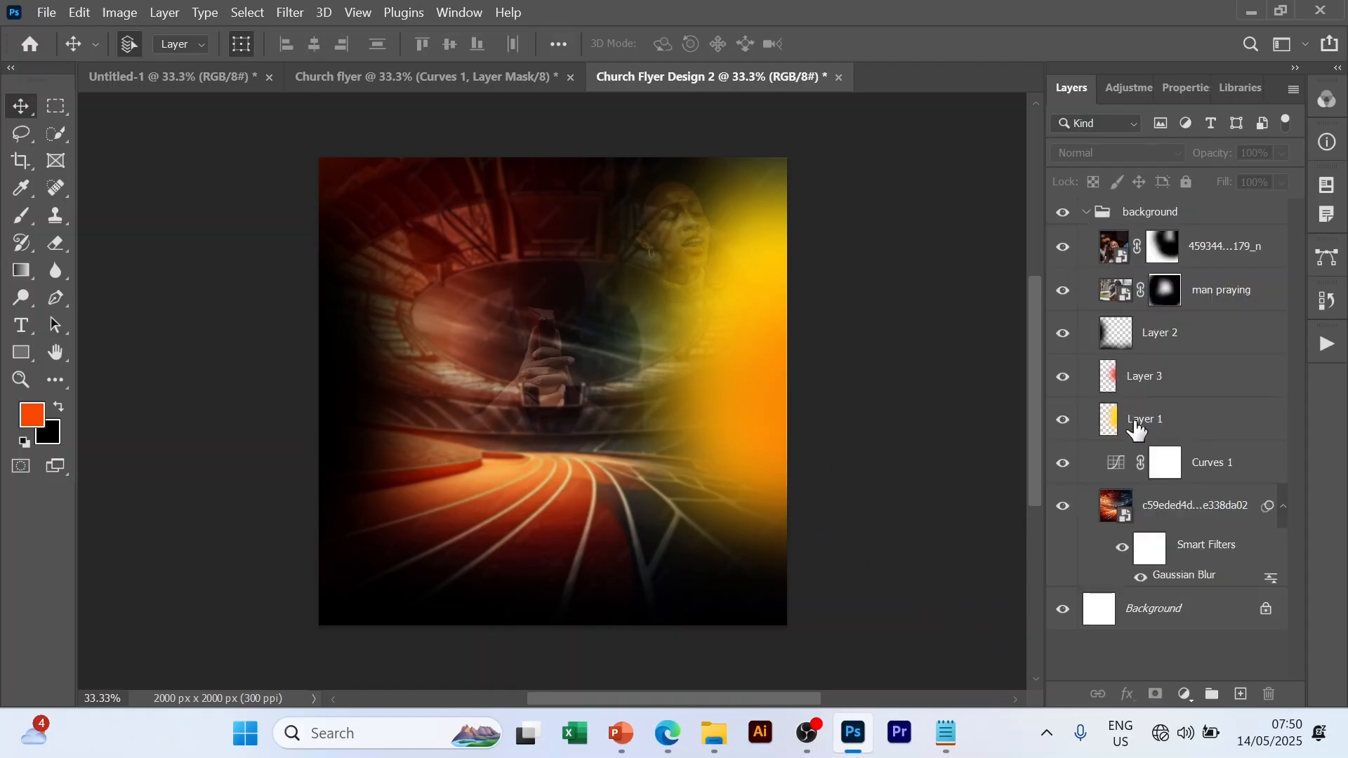
click(1124, 426)
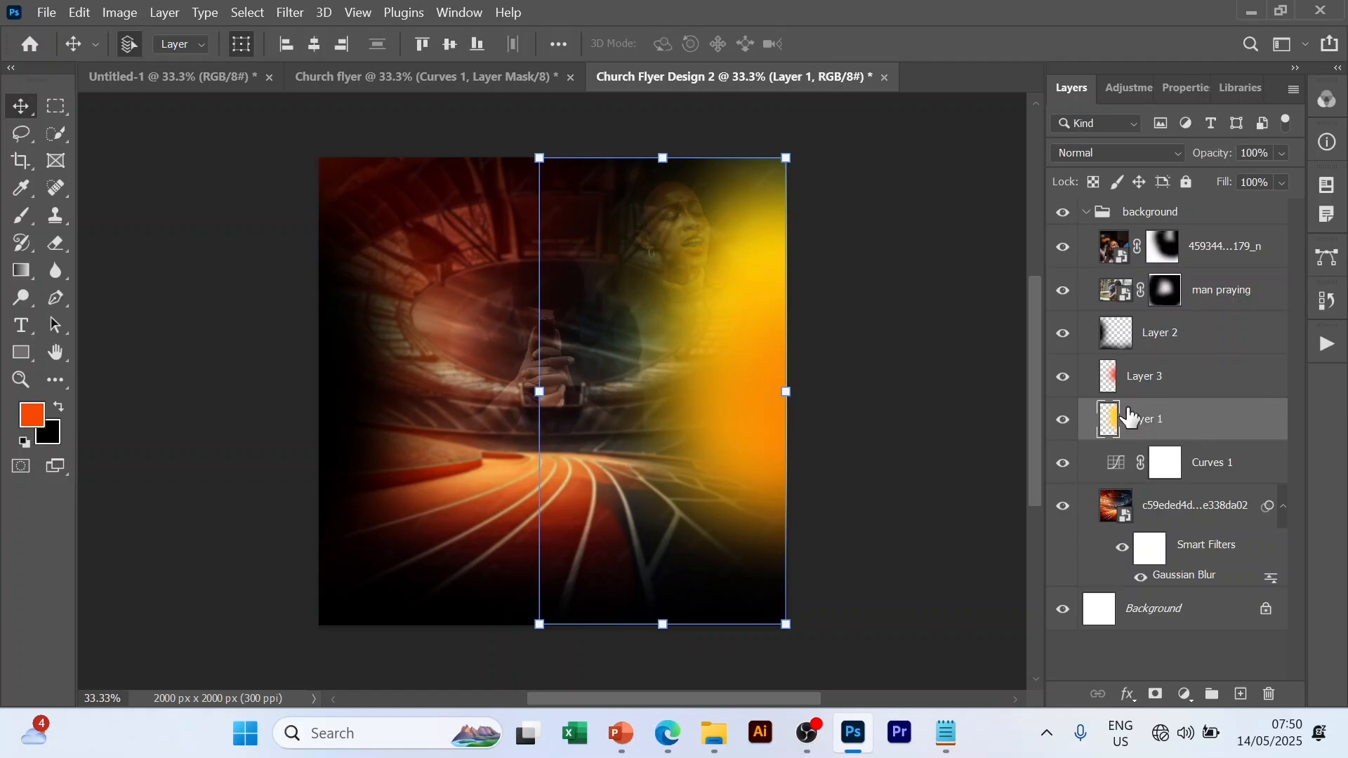
key(shift+Right)
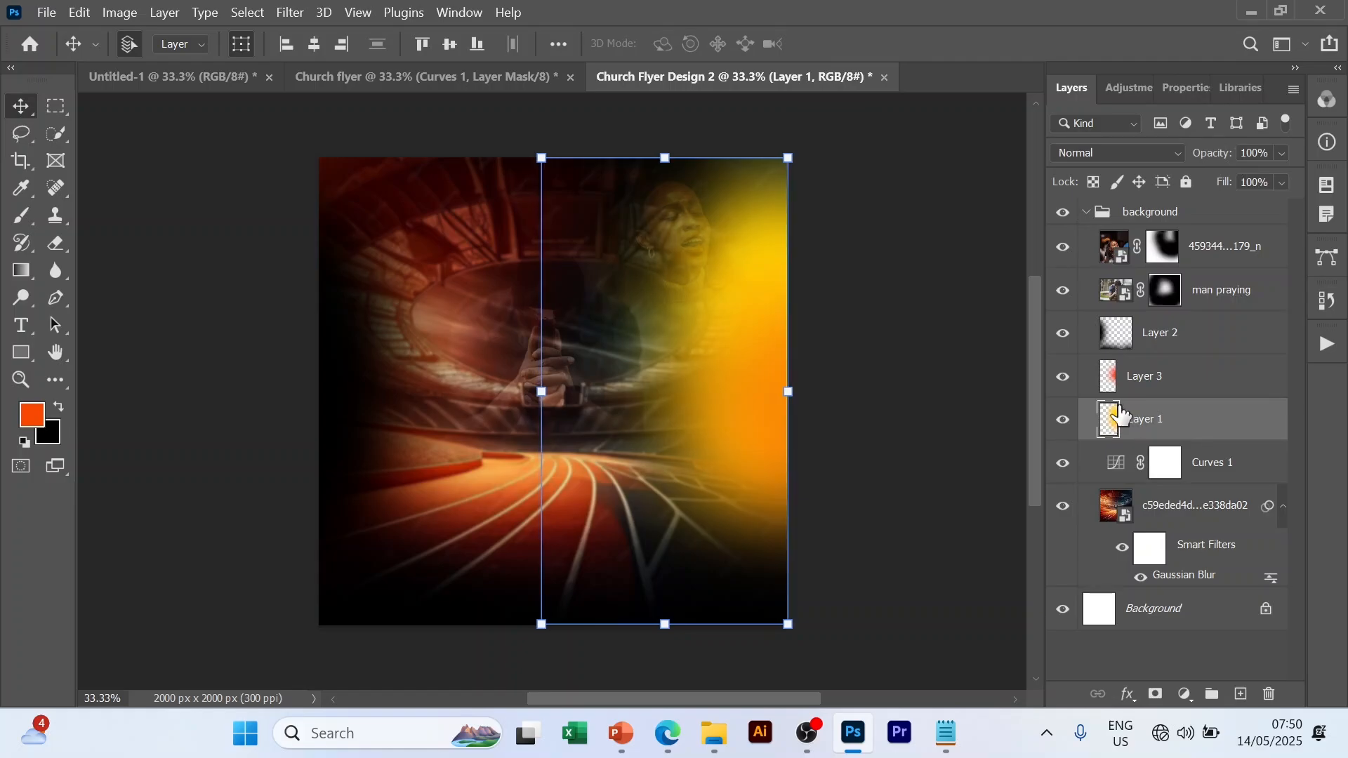
click(917, 436)
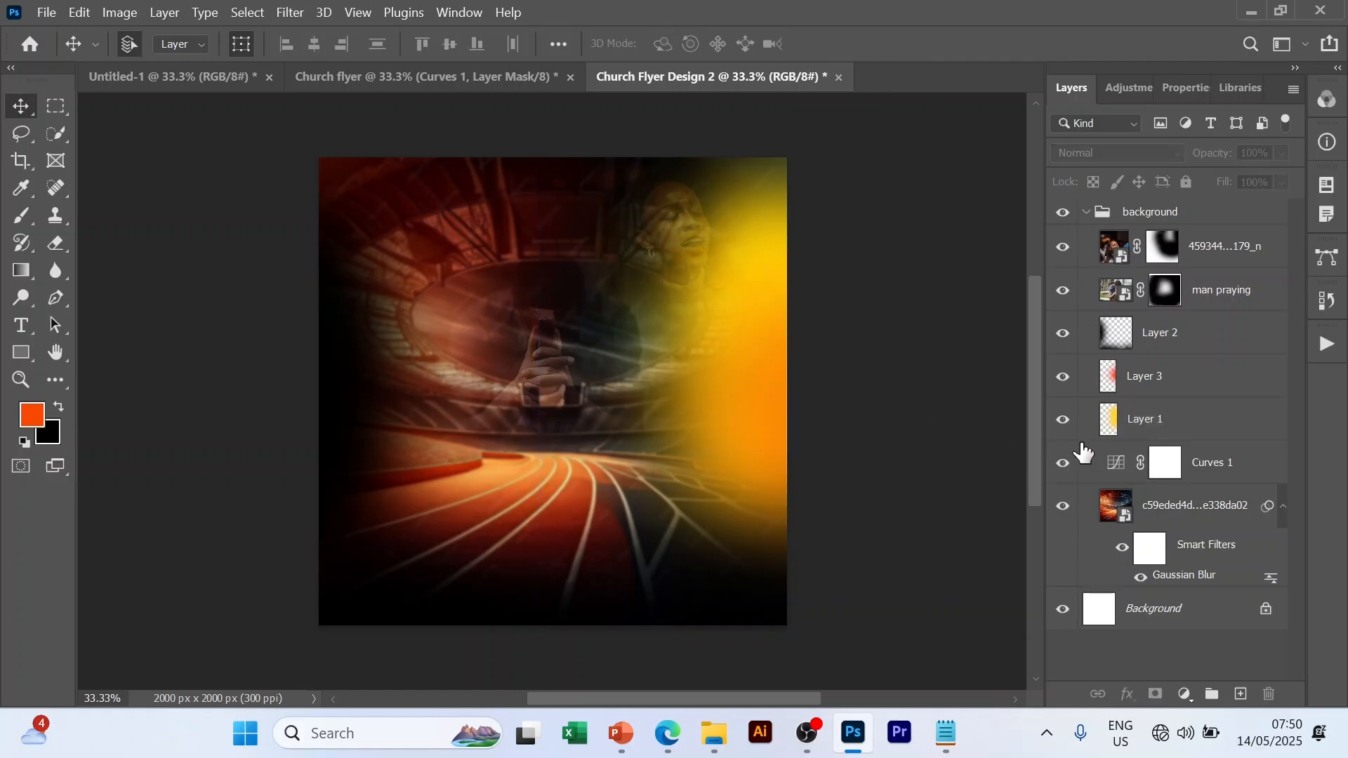
click(1142, 388)
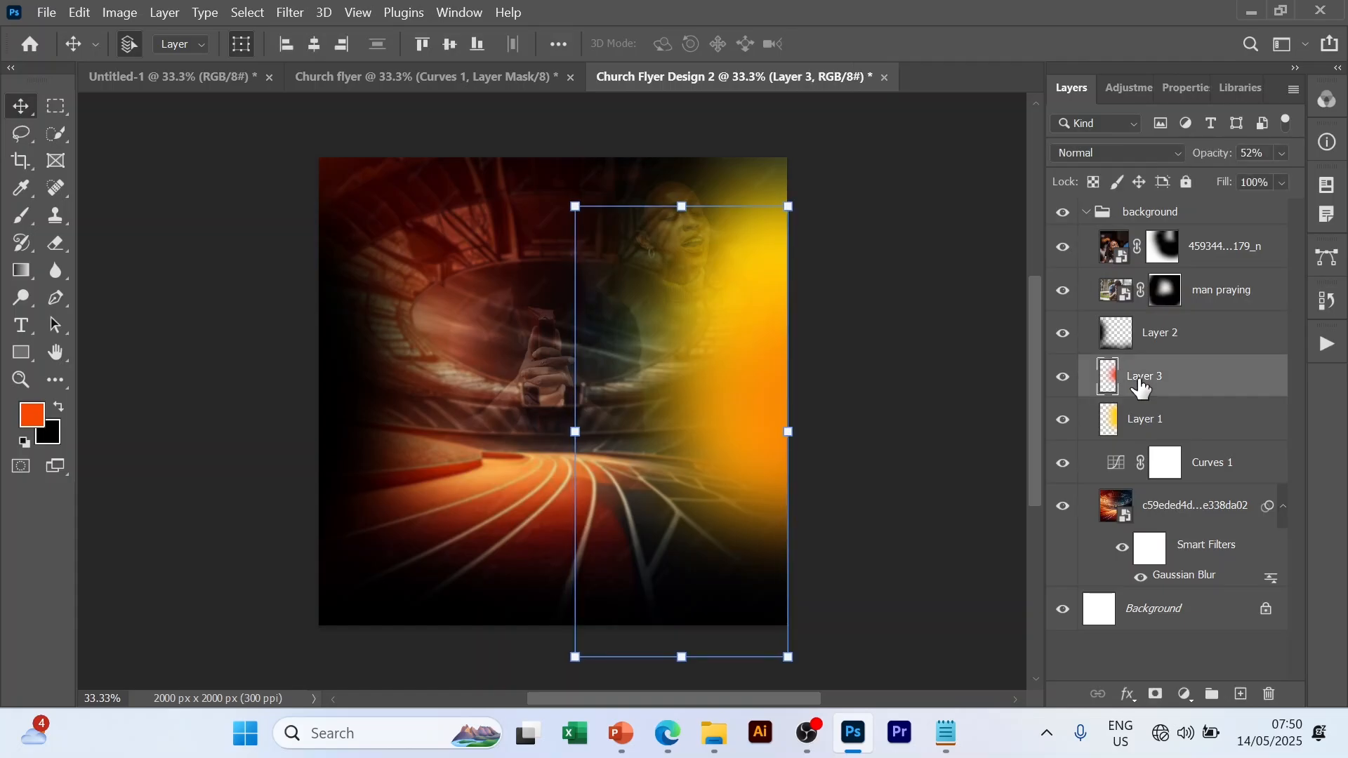
click(841, 398)
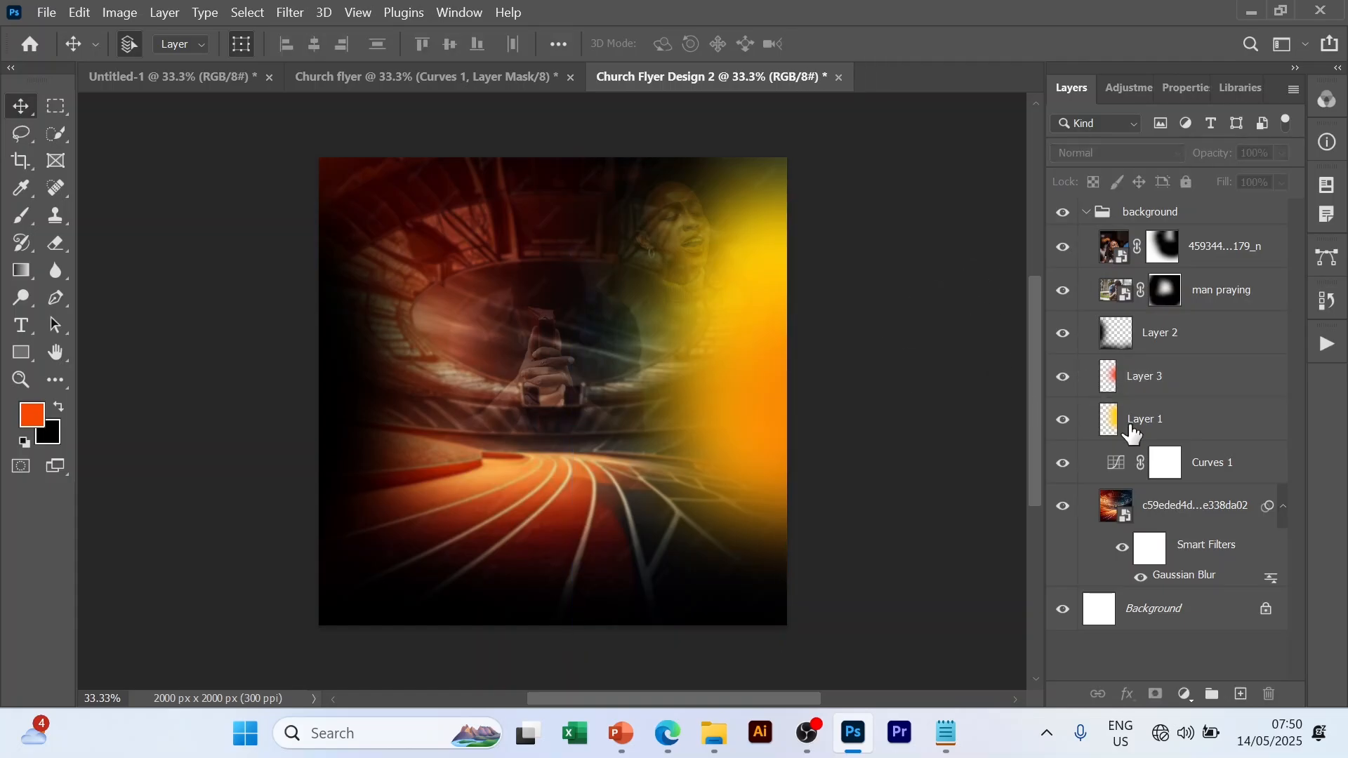
click(1086, 214)
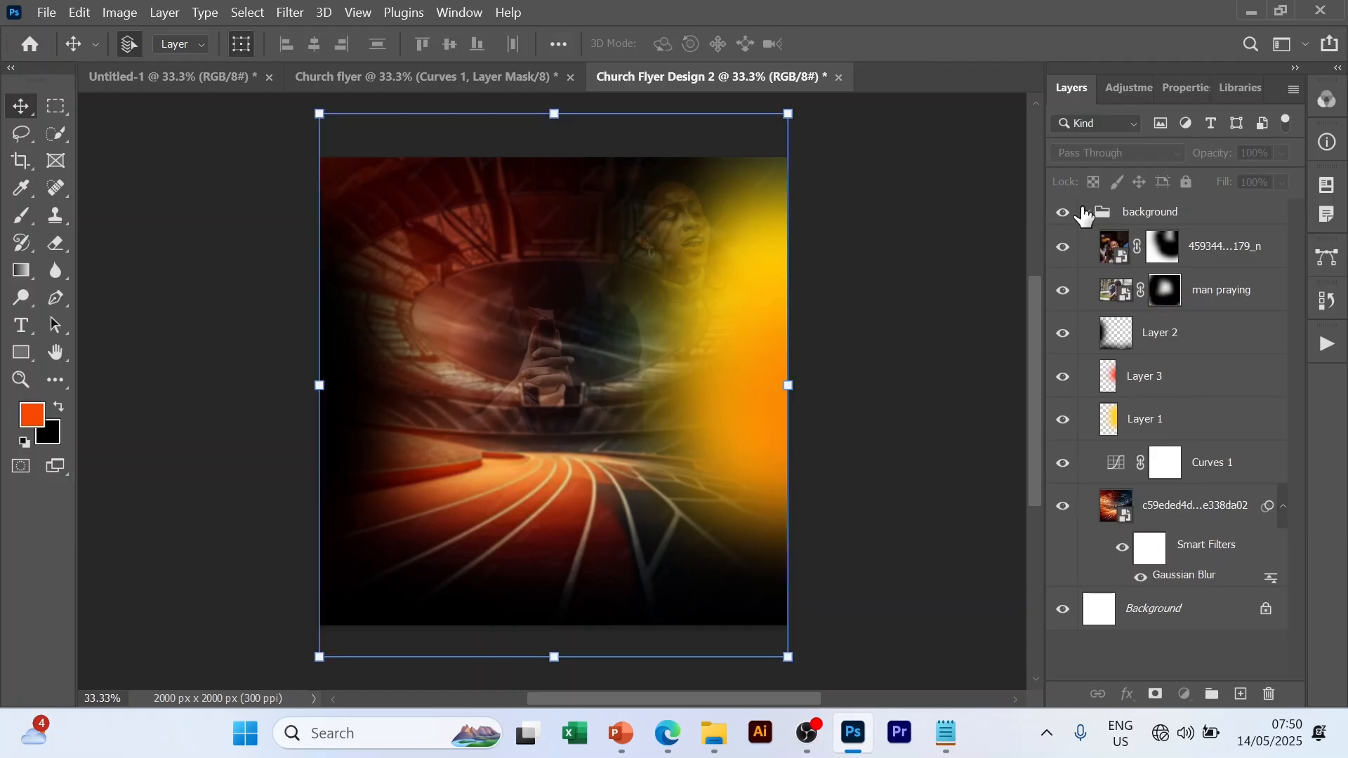
click(1087, 212)
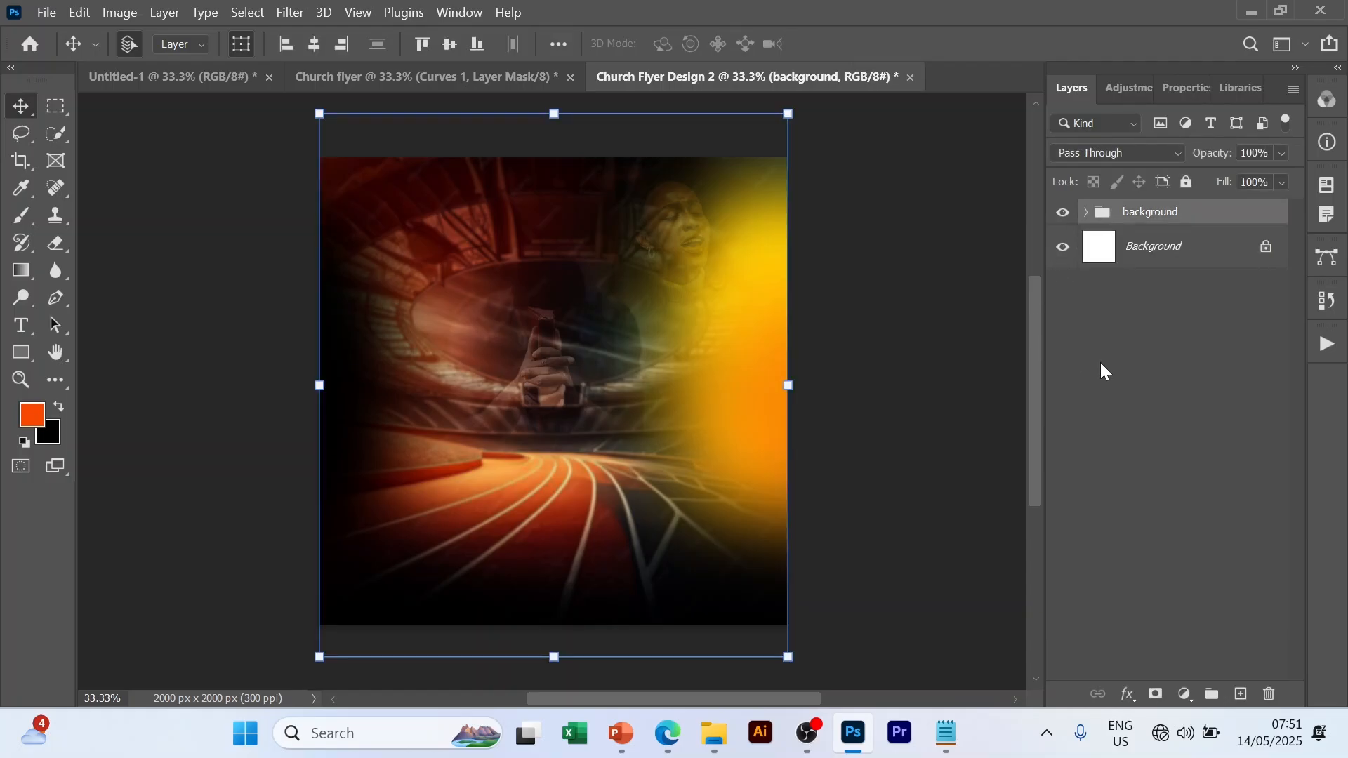
click(1105, 362)
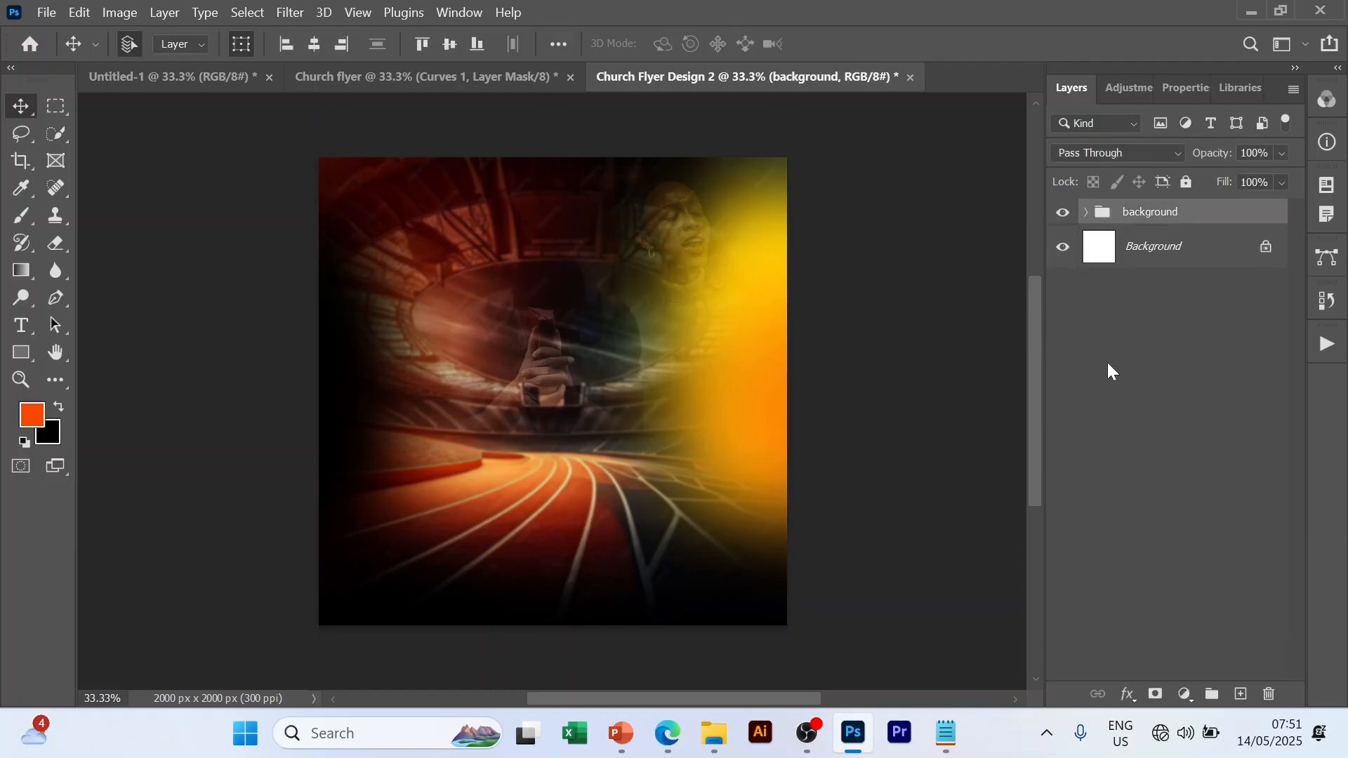
- Place the Pastor image from the File Explorer folder above the background group, centred on the flyer canvas at 88.89% scale
click(714, 733)
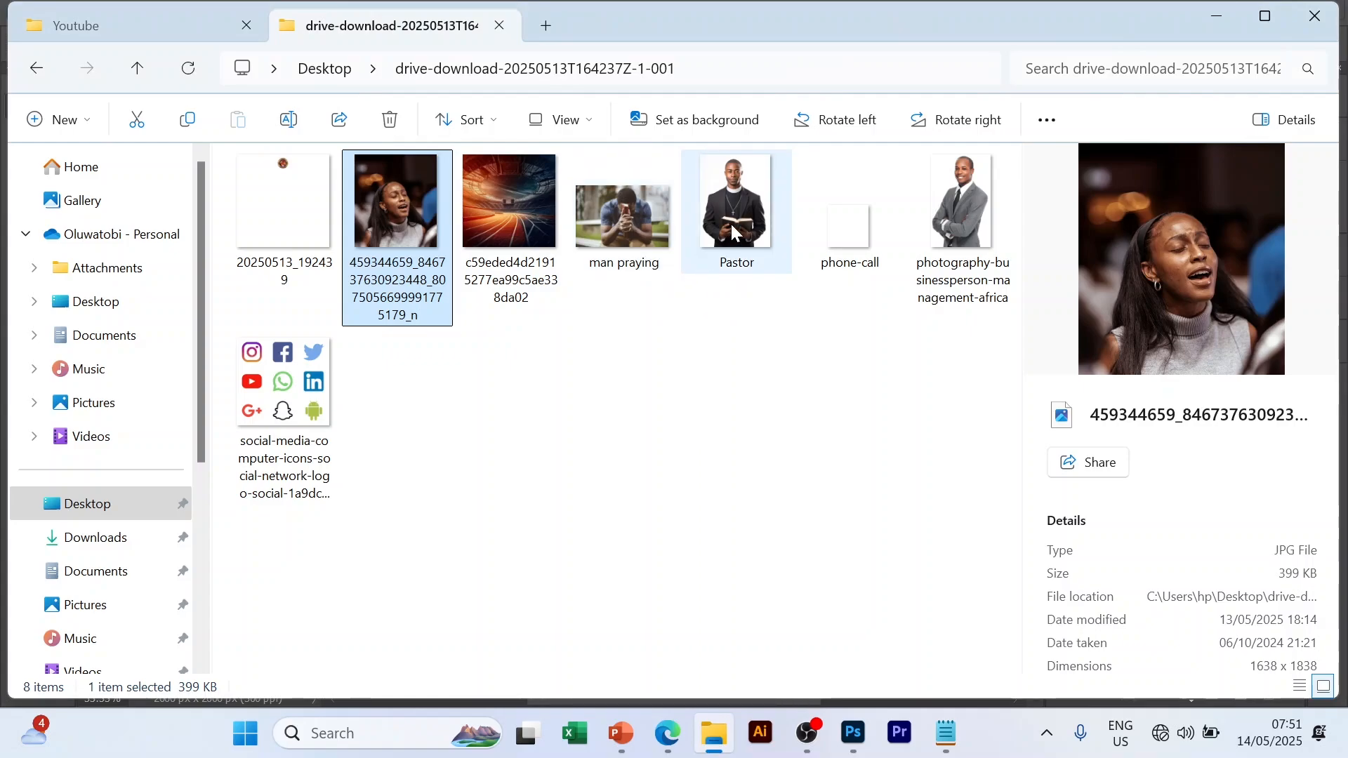
drag(736, 206, 646, 507)
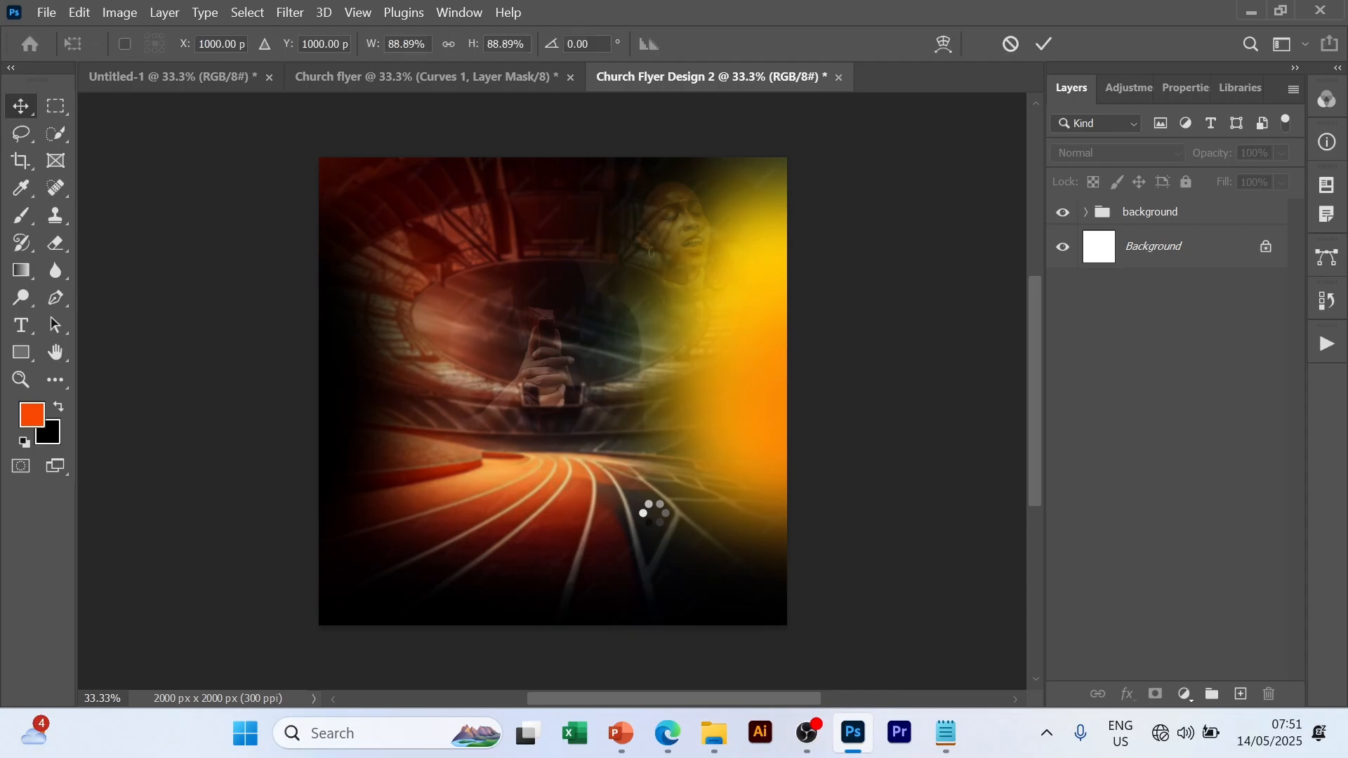
click(1041, 45)
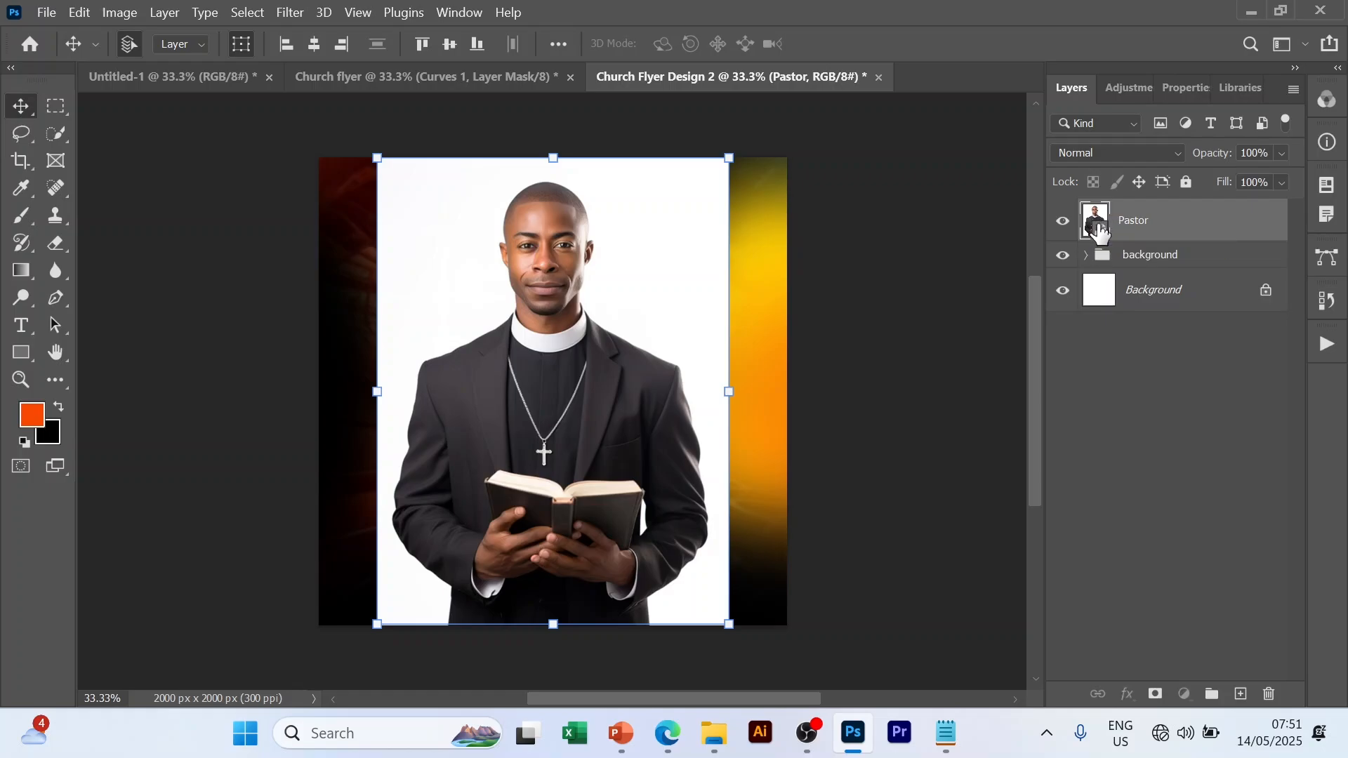
- Cut out the pastor inside the smart object using Select Subject and a layer mask, then save it and return to the flyer
double_click(1097, 226)
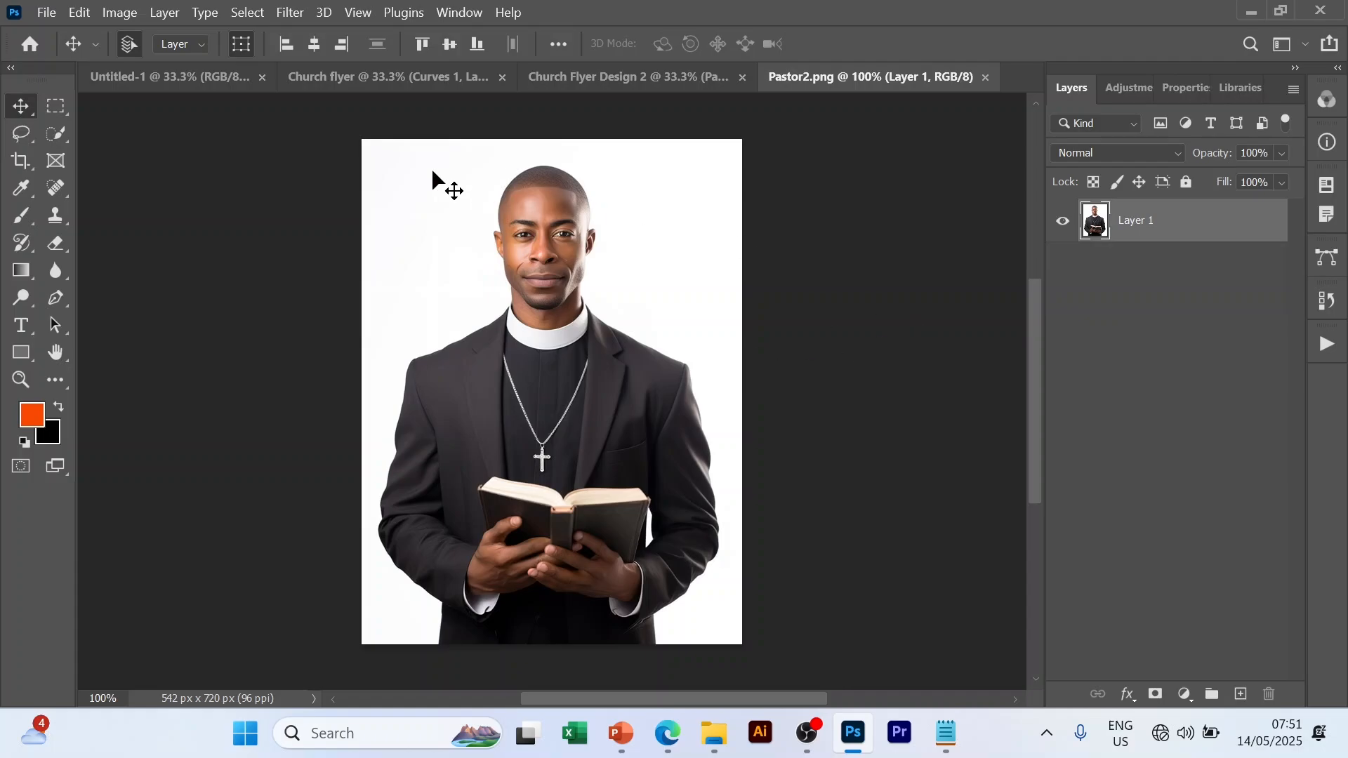
click(255, 14)
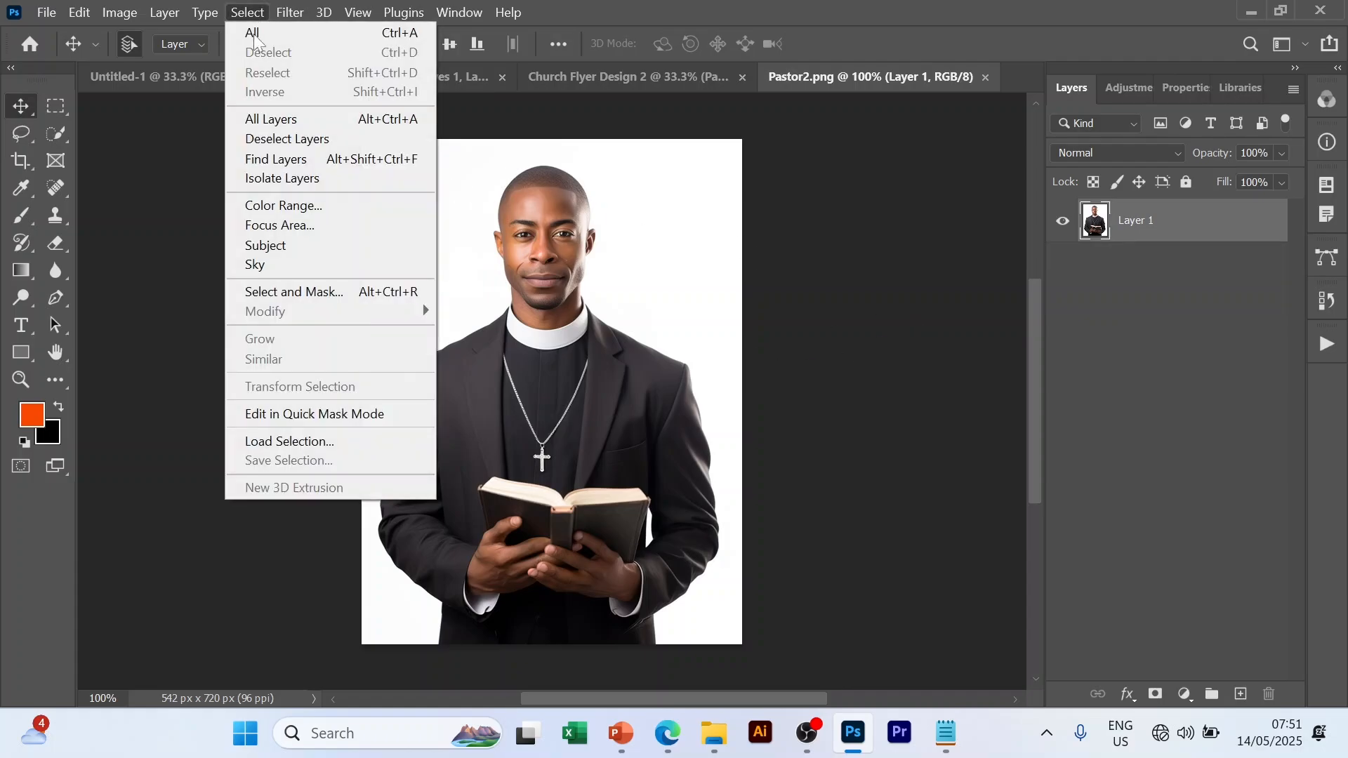
click(260, 248)
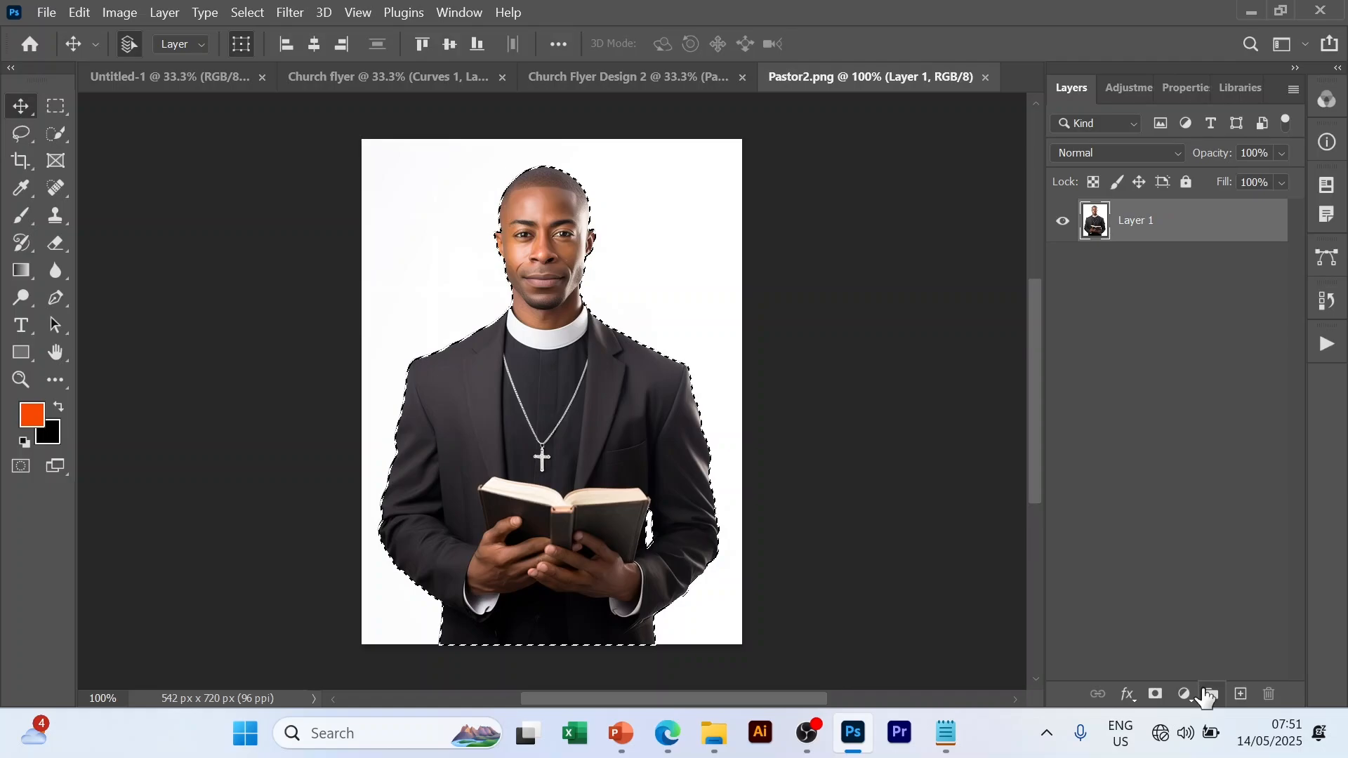
click(1156, 695)
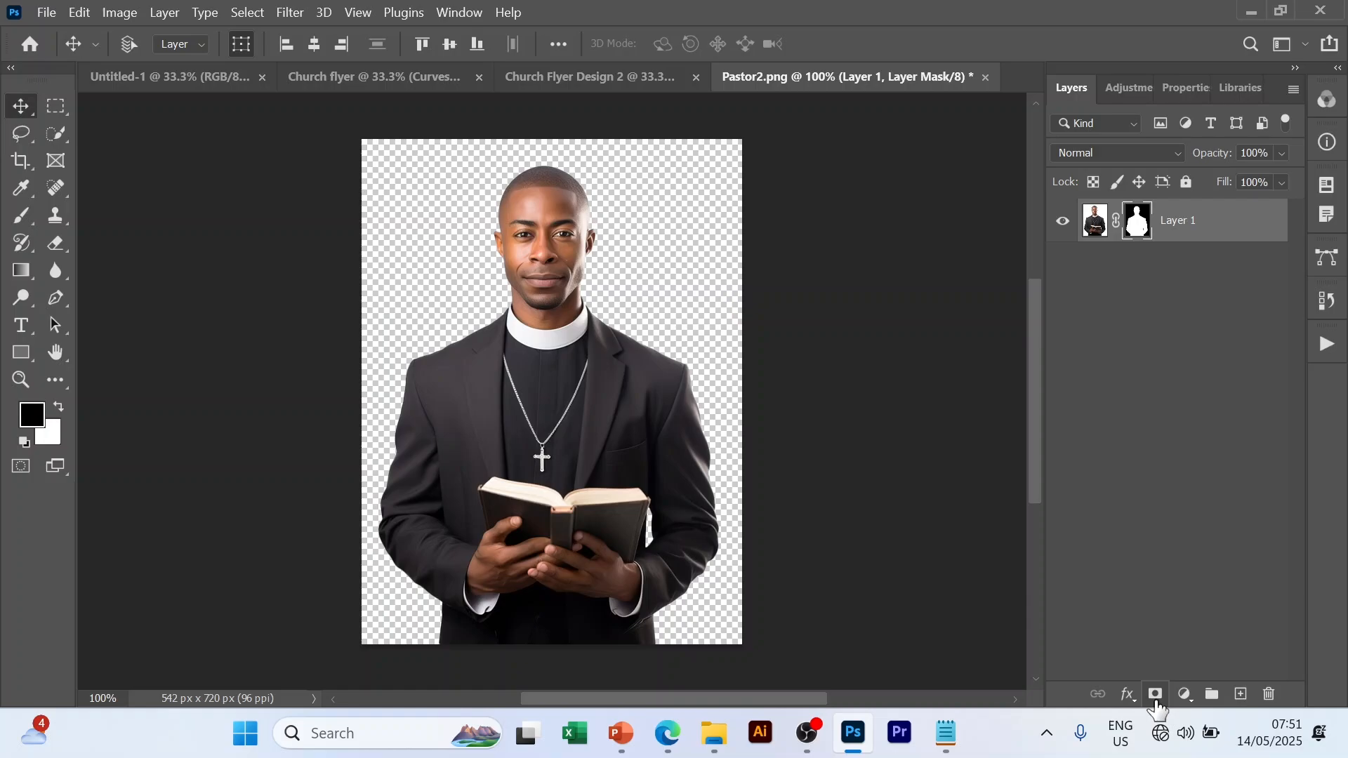
key(ctrl+s)
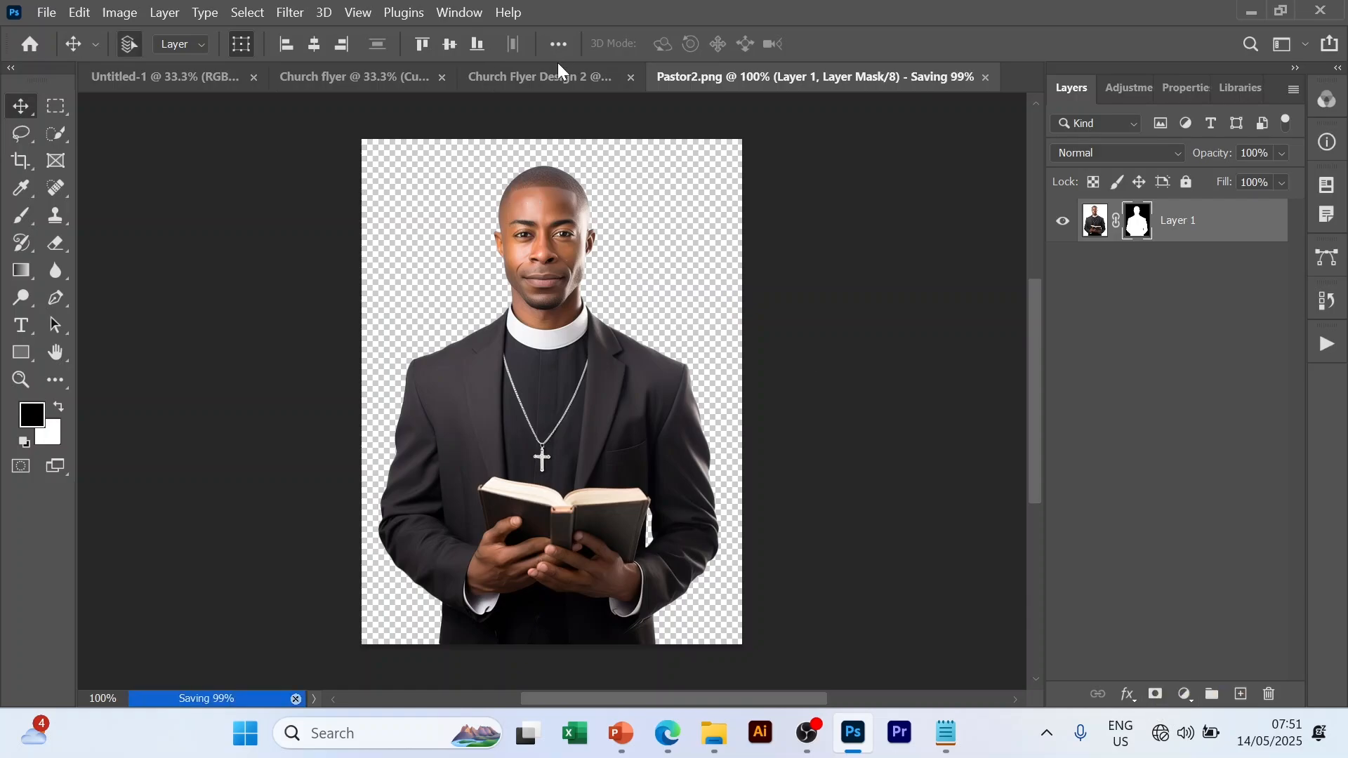
click(551, 78)
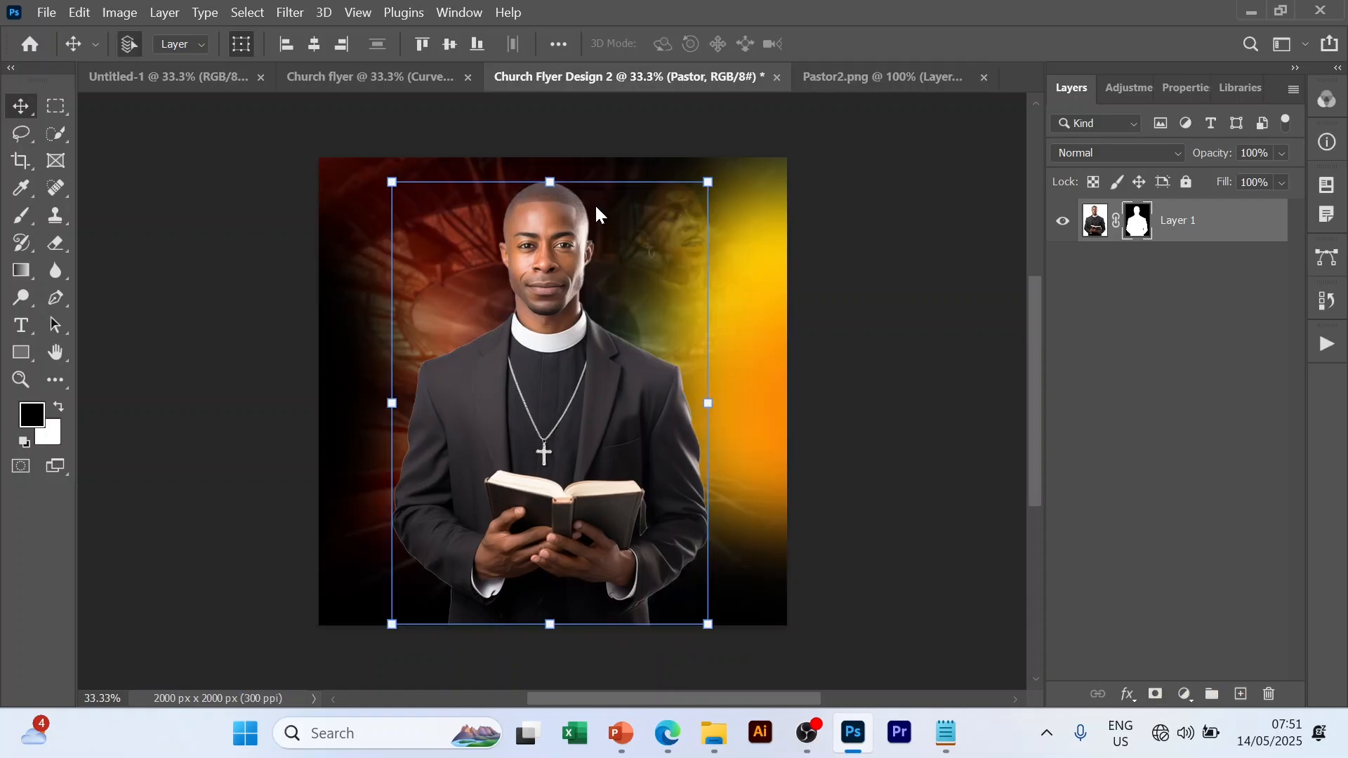
- Scale the Pastor layer to 63.88% and position it in the canvas's lower right, centred at X 1529, Y 1308 px
drag(561, 335, 639, 340)
key(ctrl+t)
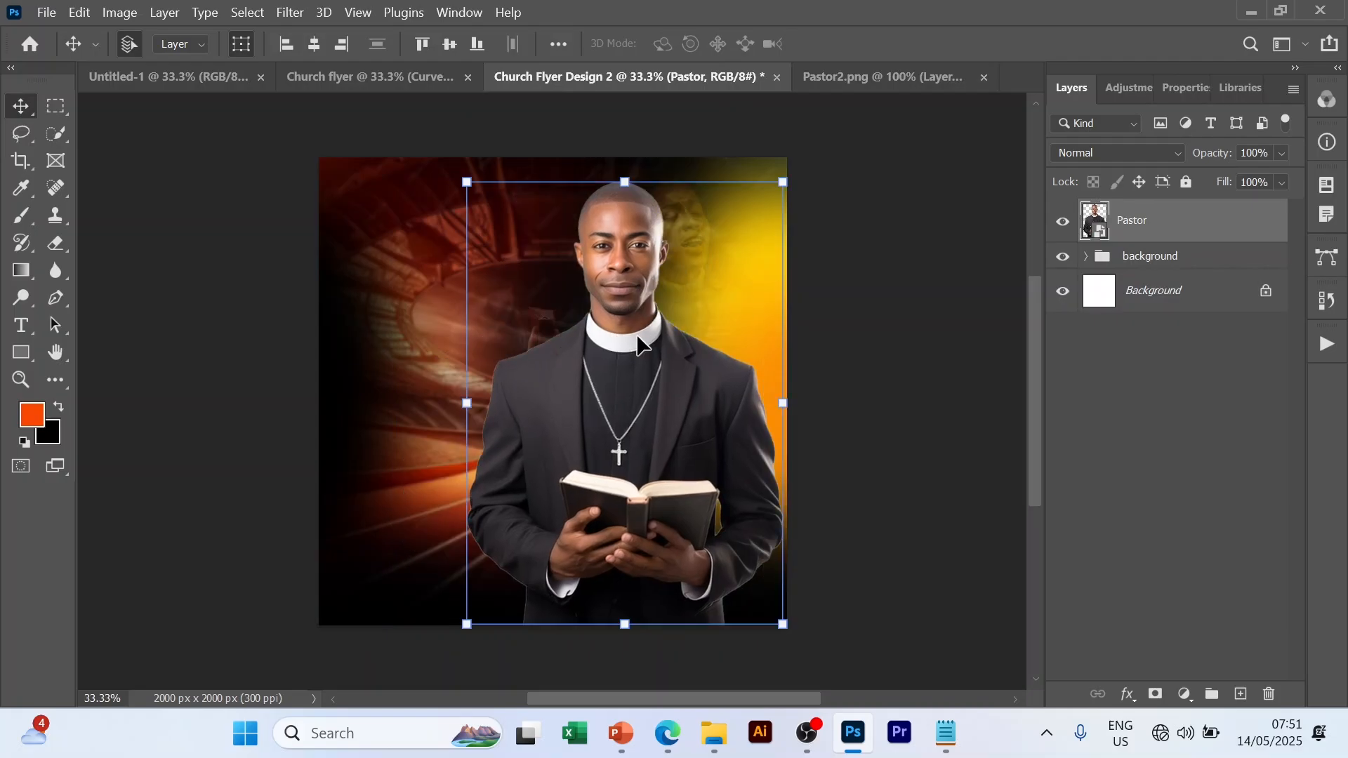
drag(783, 624, 666, 509)
drag(597, 328, 677, 460)
drag(780, 283, 786, 282)
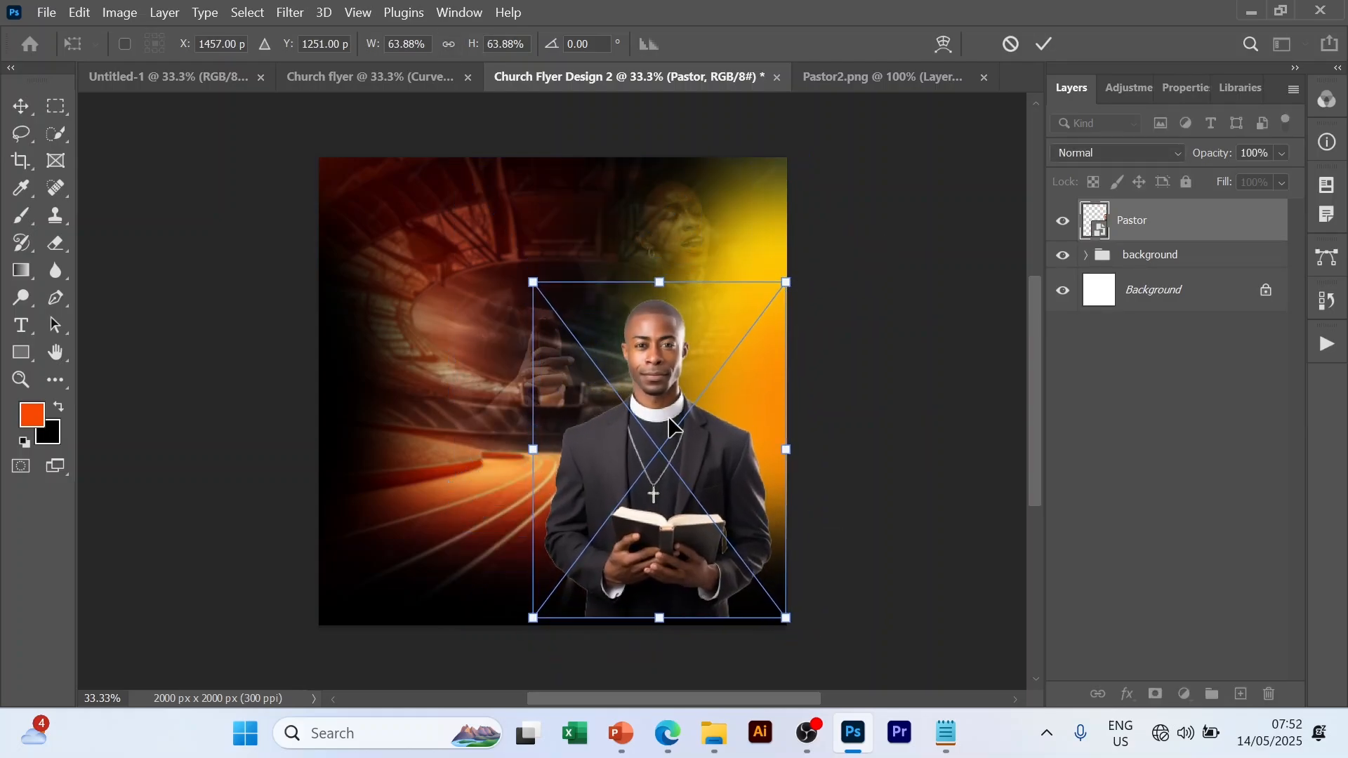
drag(672, 424, 685, 439)
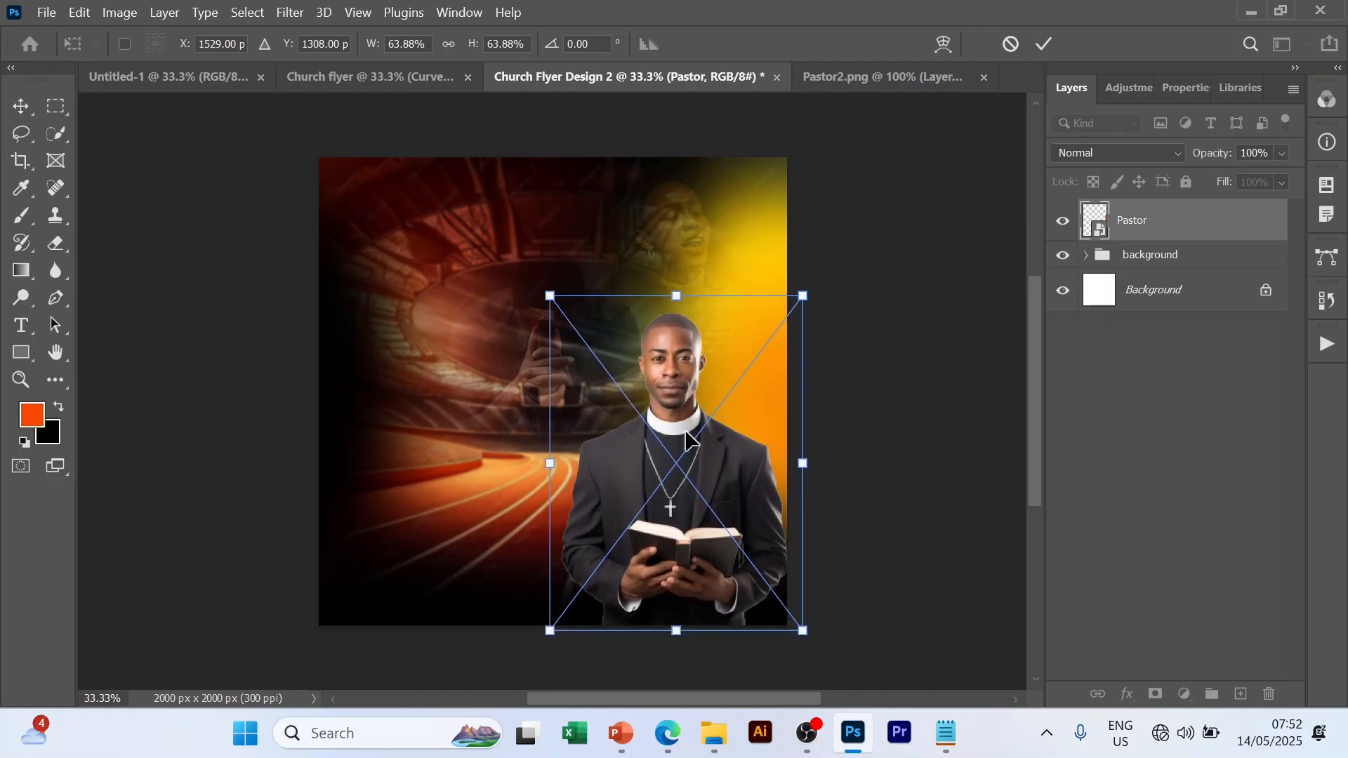
click(1045, 46)
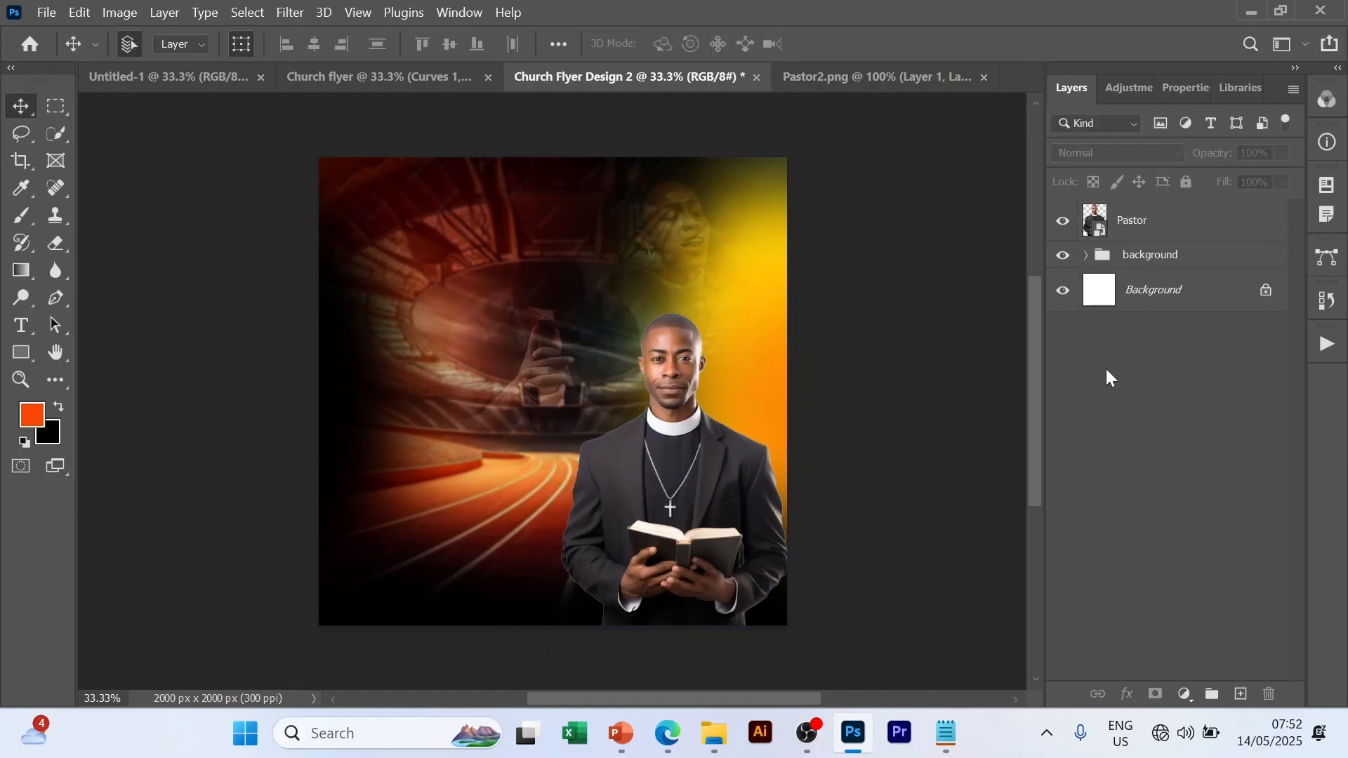
- Open the Camera Raw Filter on the Pastor layer and raise its Detail Sharpening slightly
click(1143, 218)
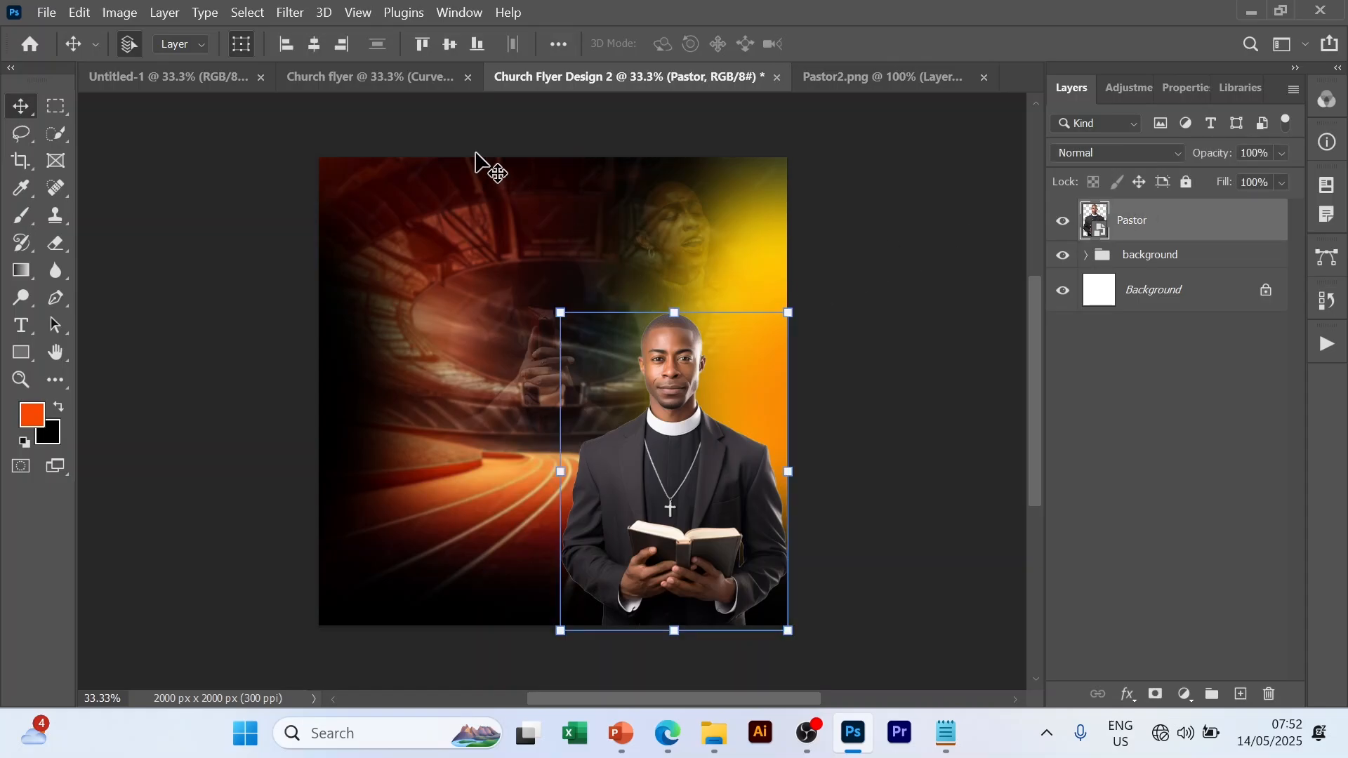
click(288, 14)
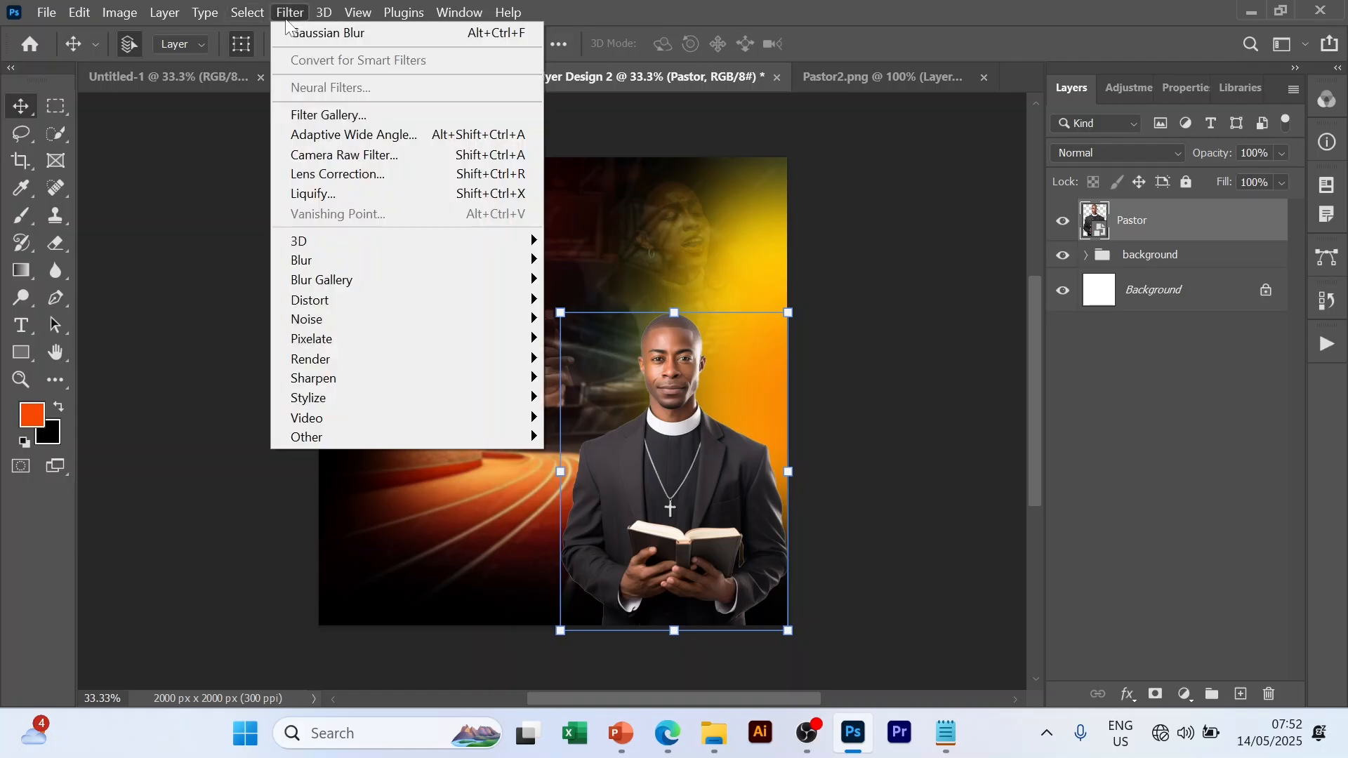
click(348, 156)
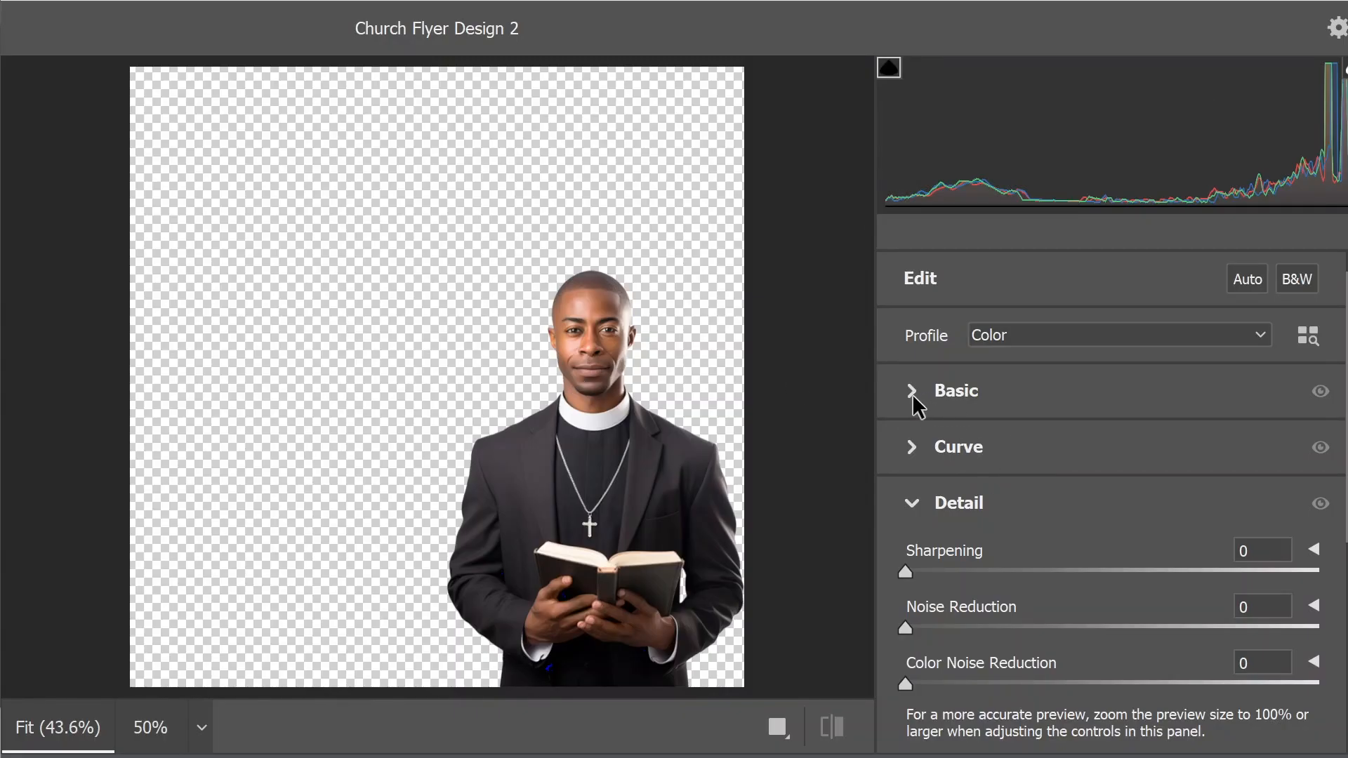
click(912, 394)
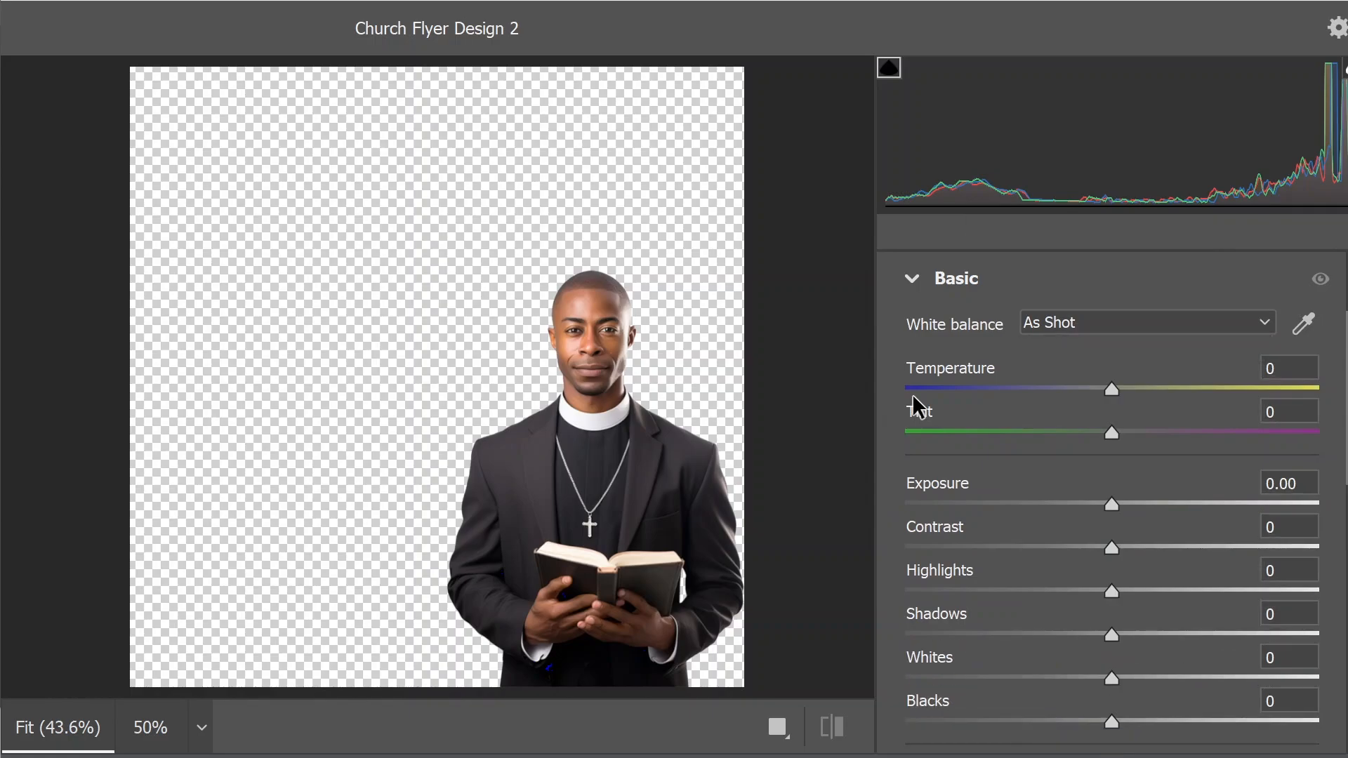
click(916, 283)
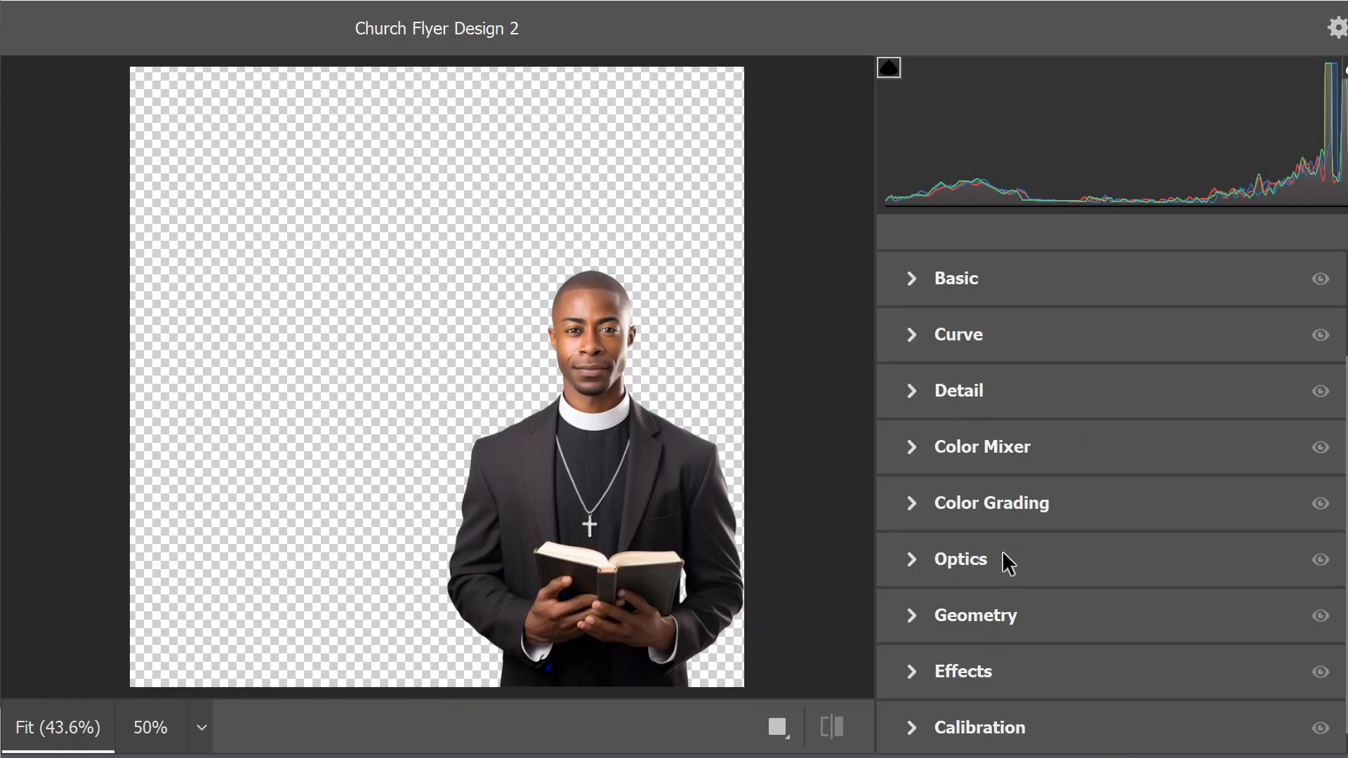
click(916, 393)
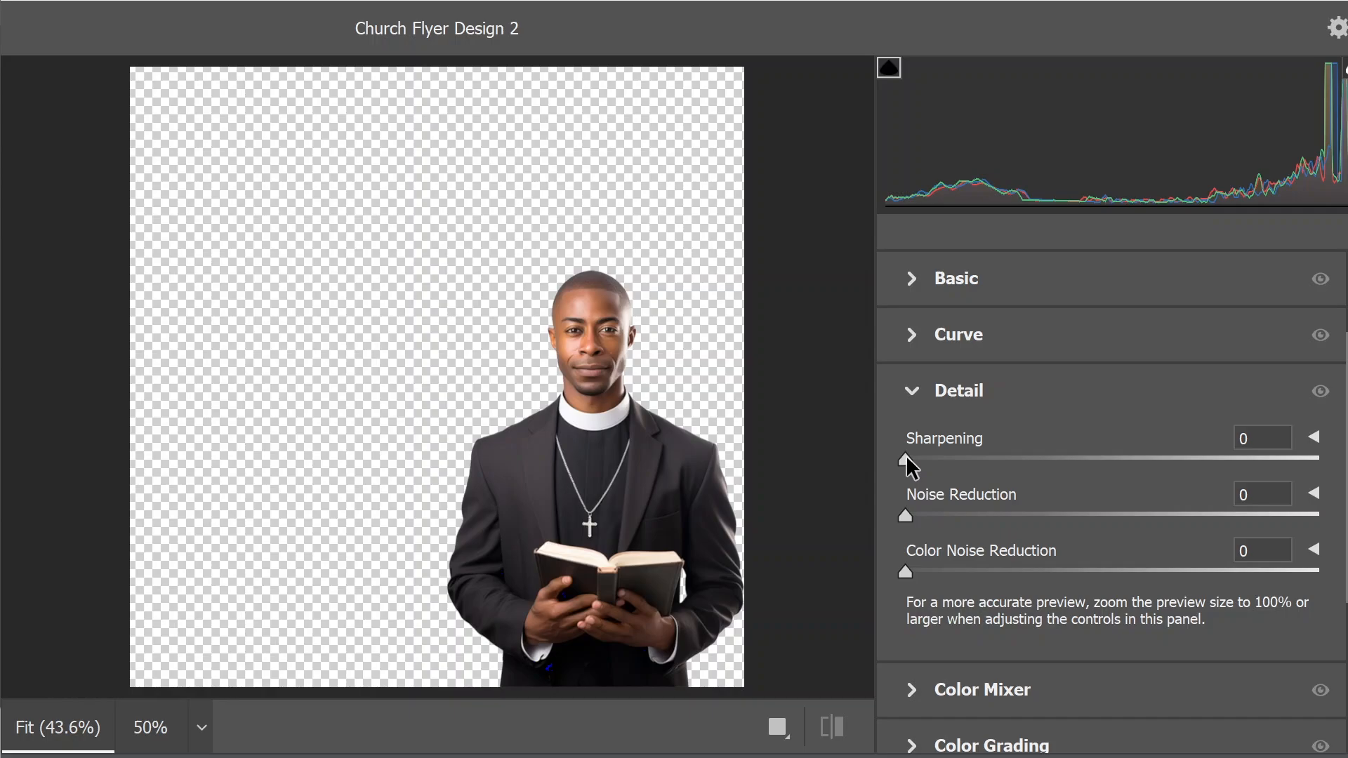
drag(906, 457, 946, 457)
- Set the pastor's Basic adjustments in Camera Raw to Highlights -7, Texture +10 and Clarity +10
click(916, 278)
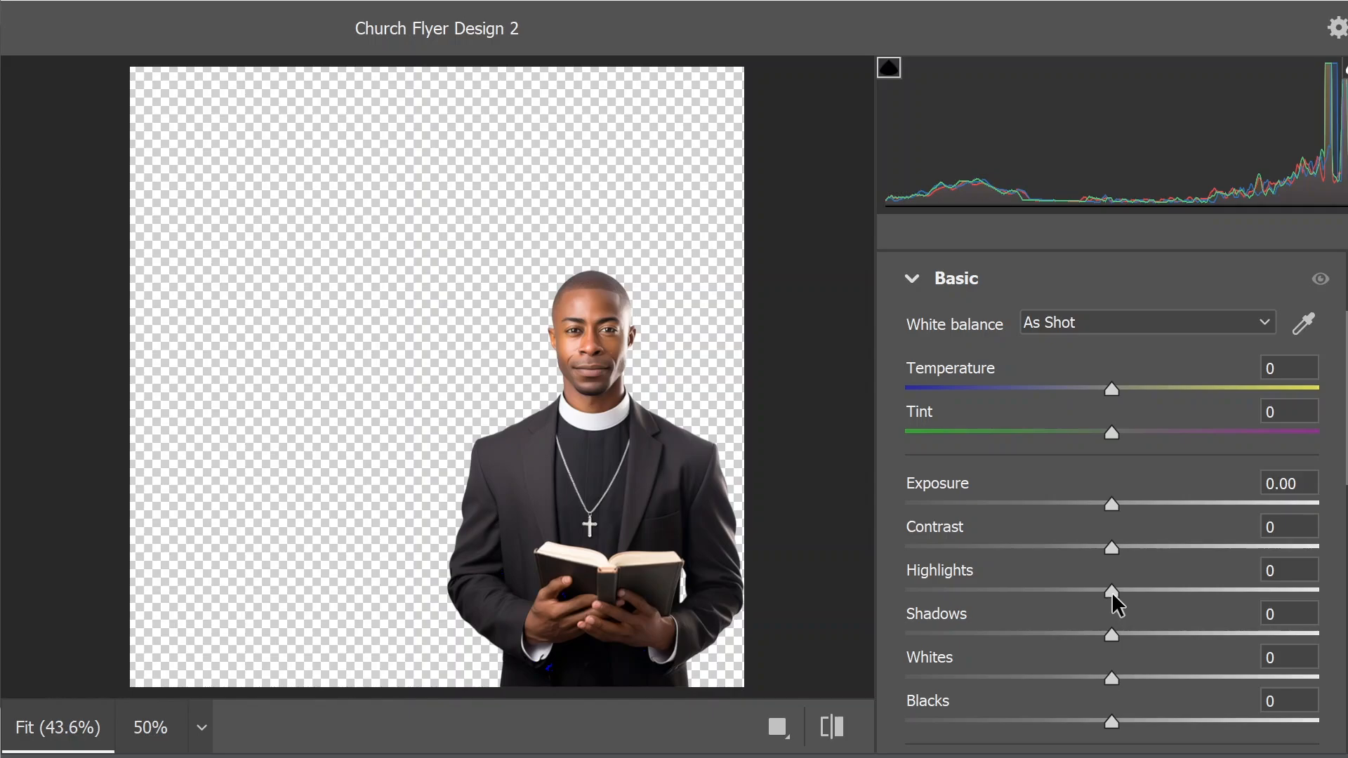
drag(1110, 592, 1097, 592)
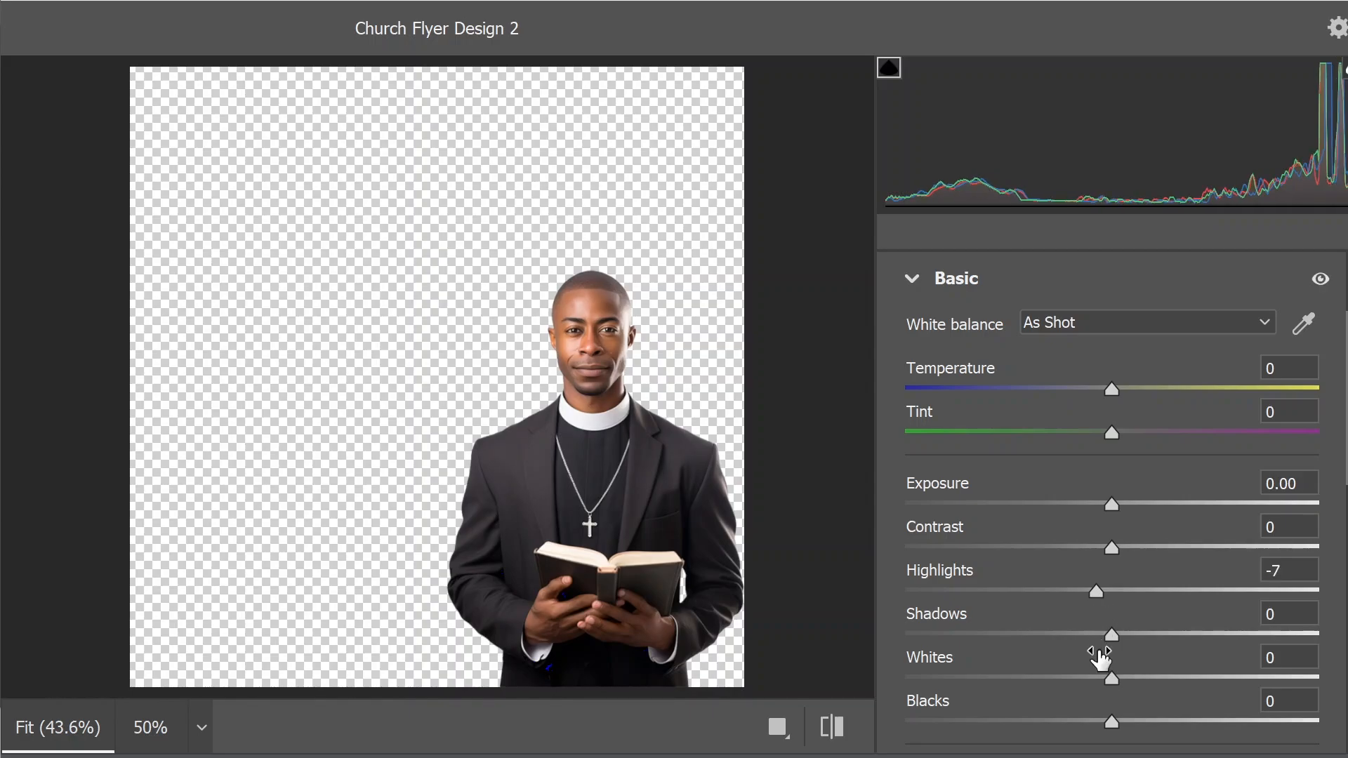
scroll(1100, 667, down, 1)
scroll(1100, 667, down, 2)
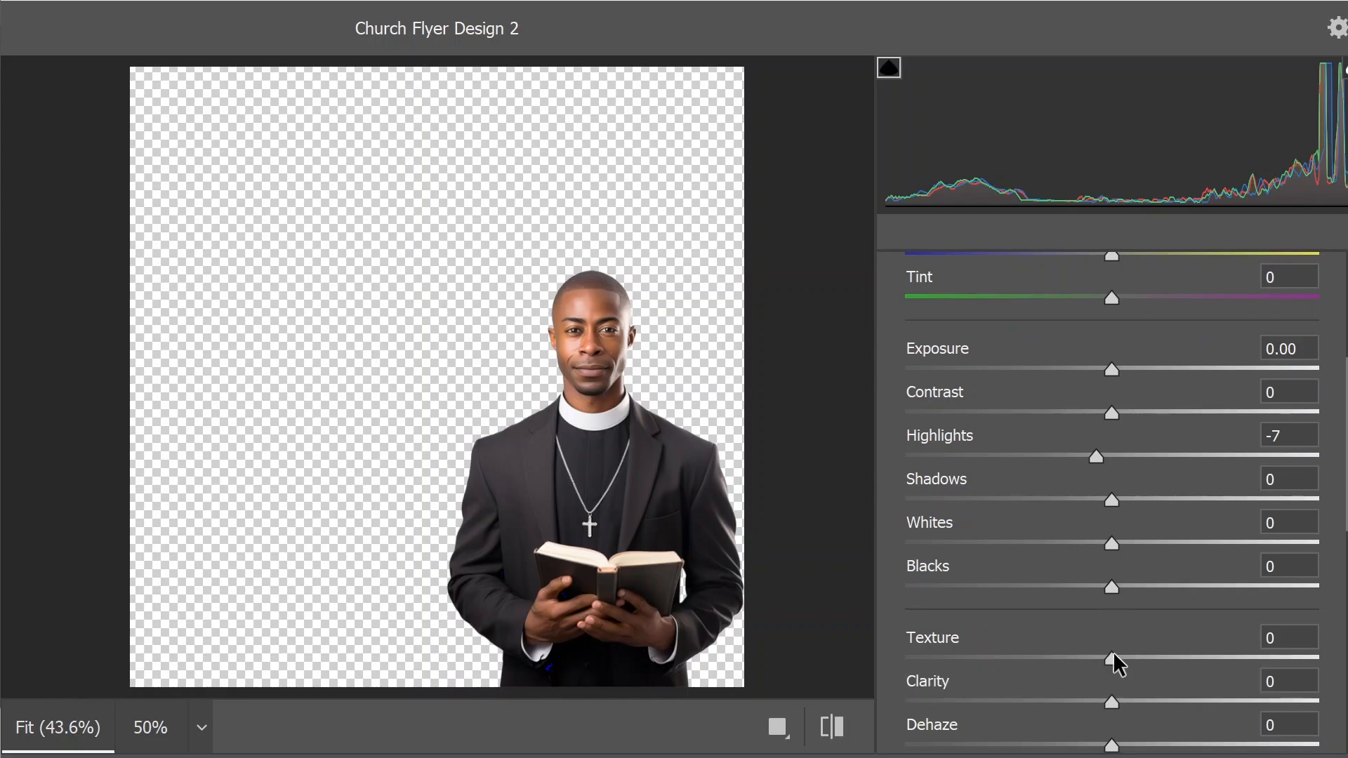
drag(1113, 654, 1132, 654)
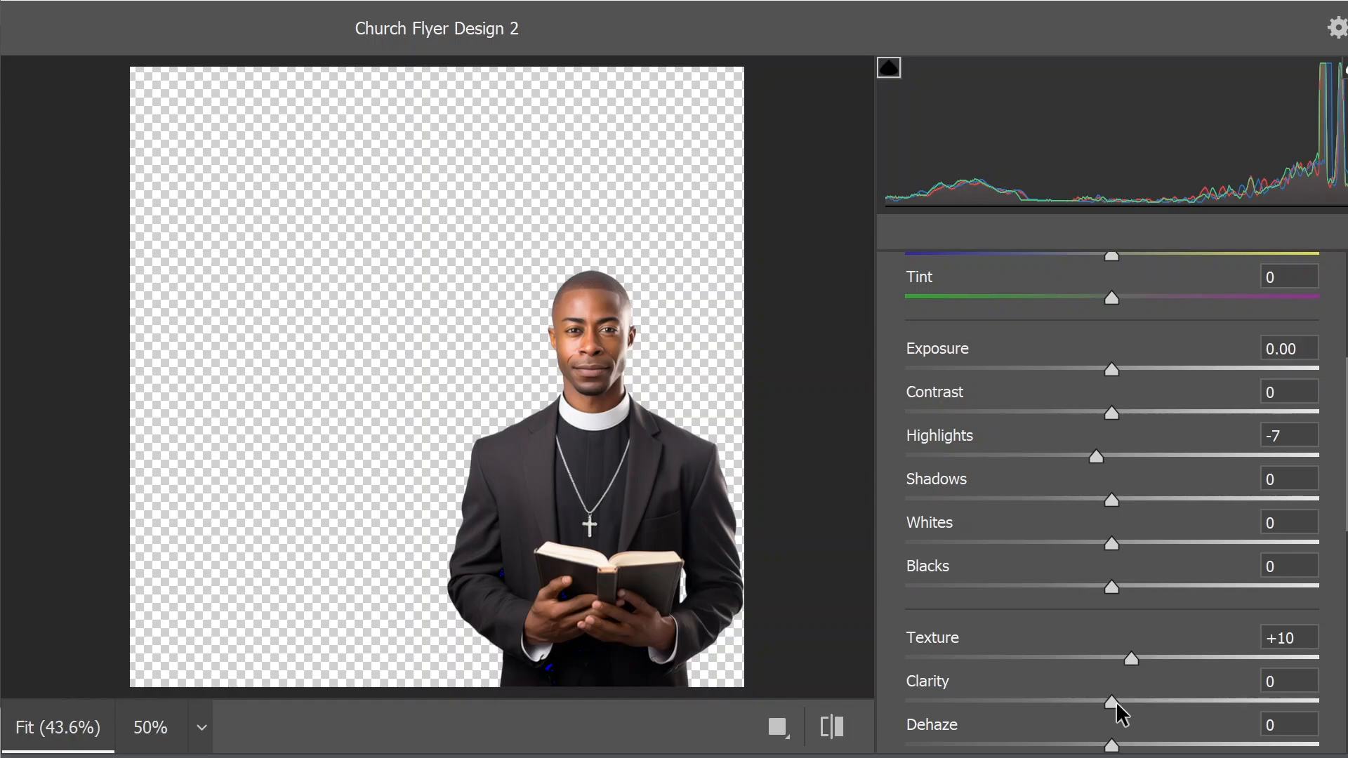
drag(1113, 701, 1133, 700)
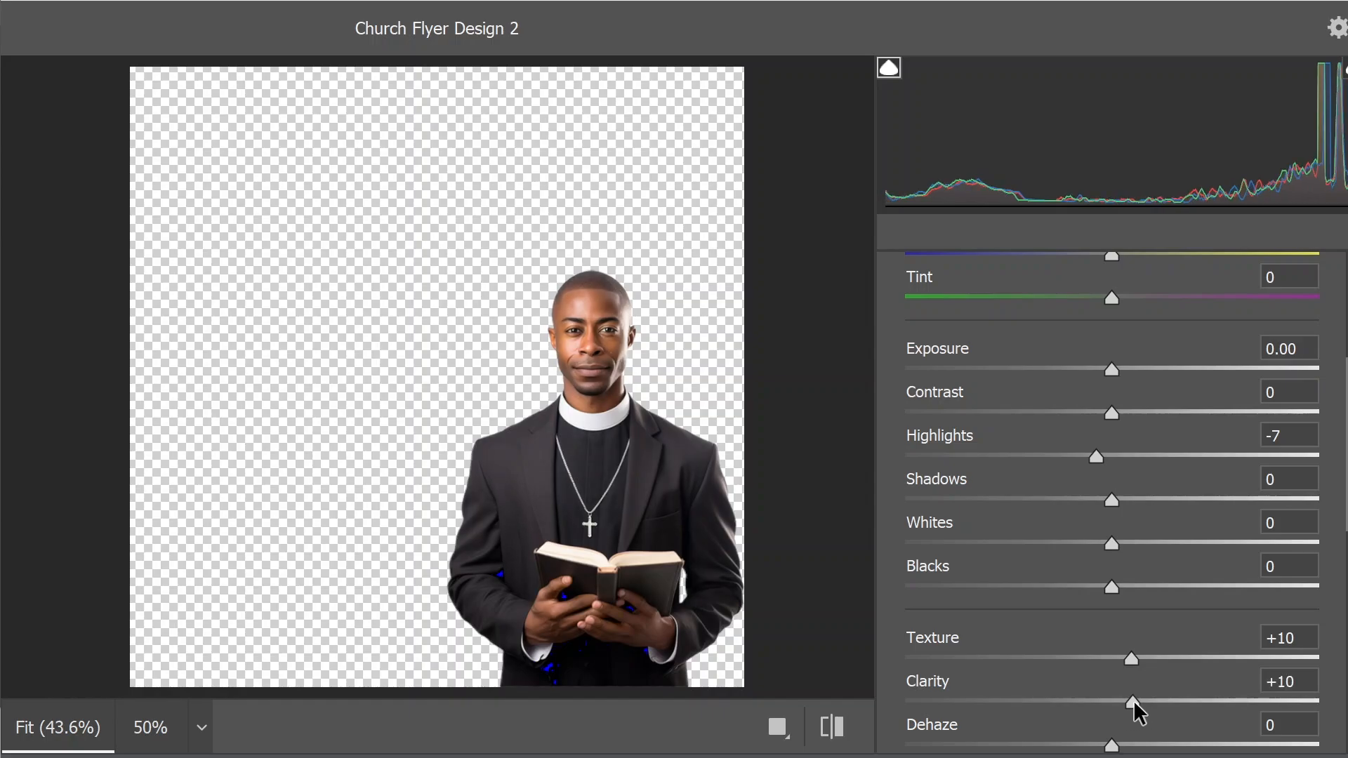
- Raise the pastor's Vibrance slightly and apply the Camera Raw adjustments
scroll(1072, 676, down, 4)
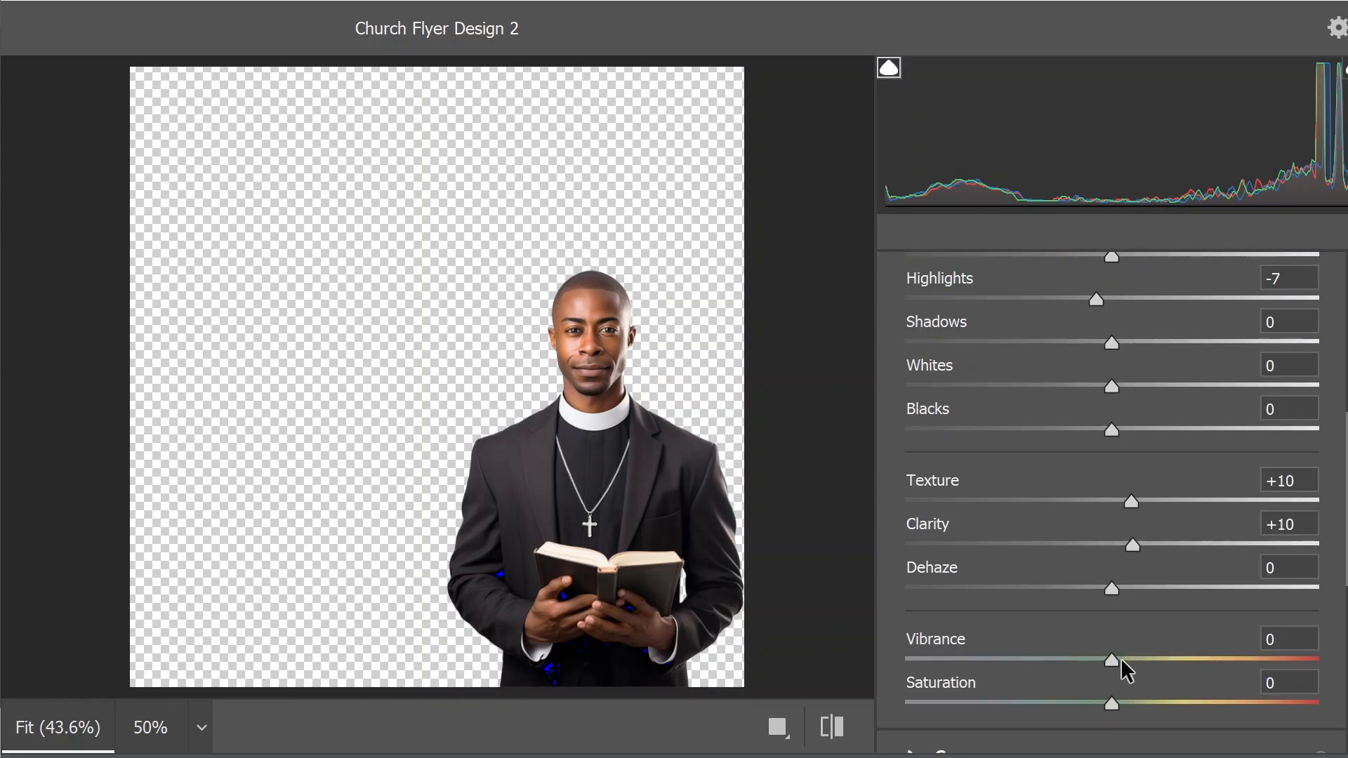
click(1119, 660)
key(Return)
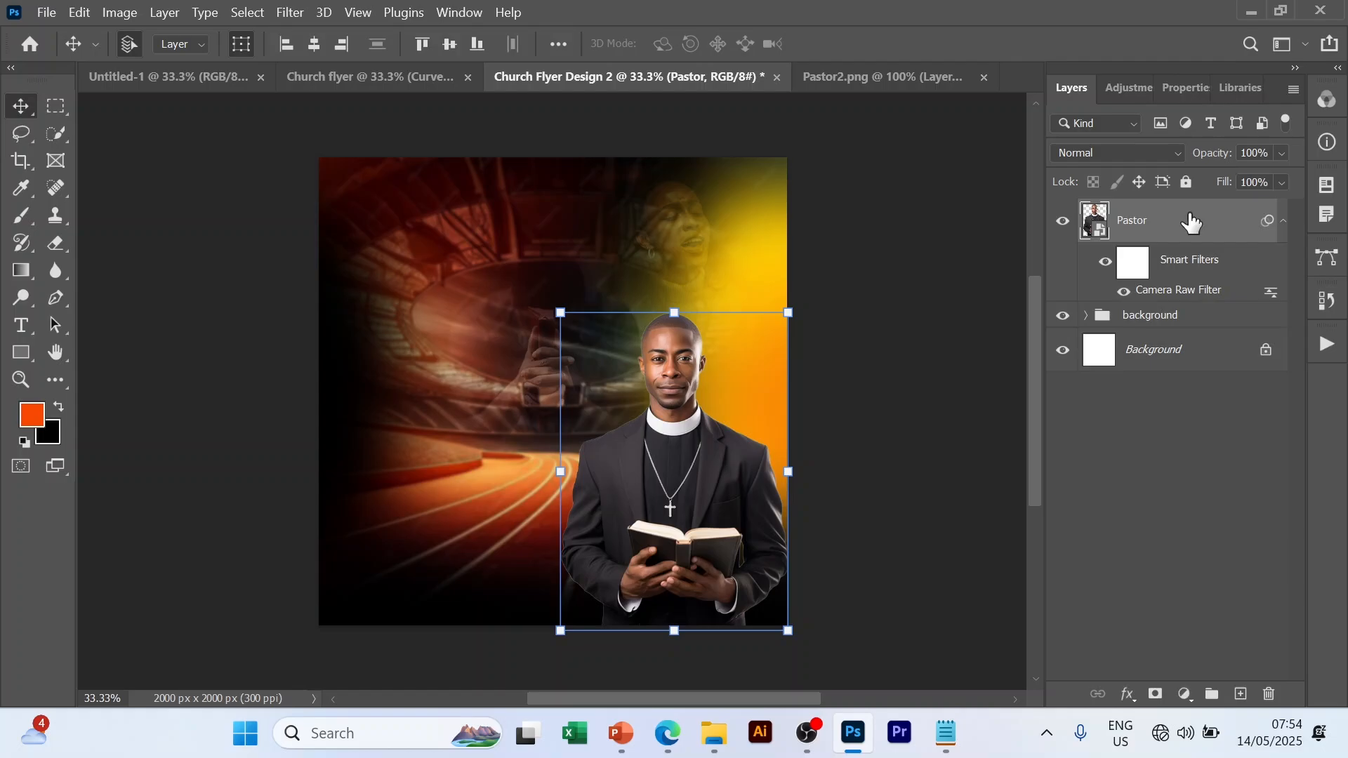
- Add a new empty layer between the Pastor layer and the background group, and activate the Brush tool
click(1241, 694)
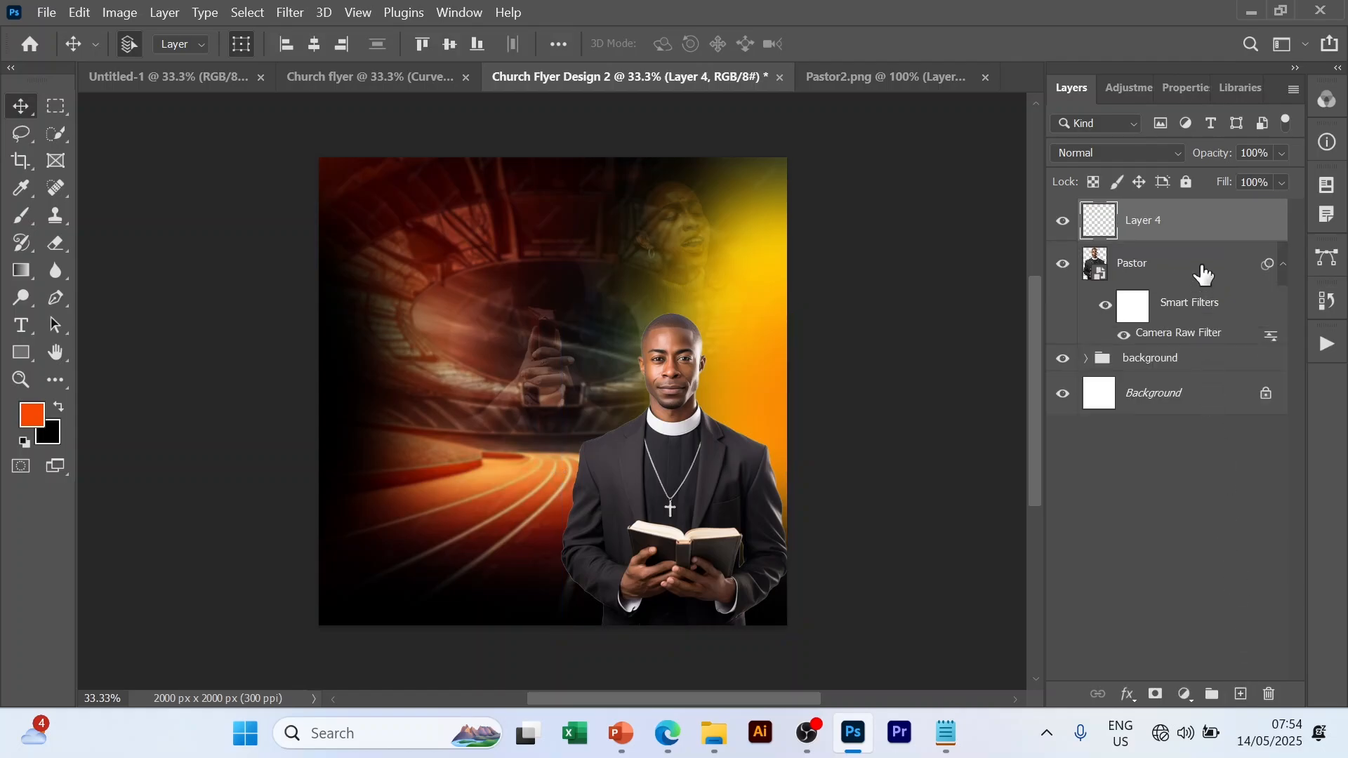
drag(1190, 224, 1195, 307)
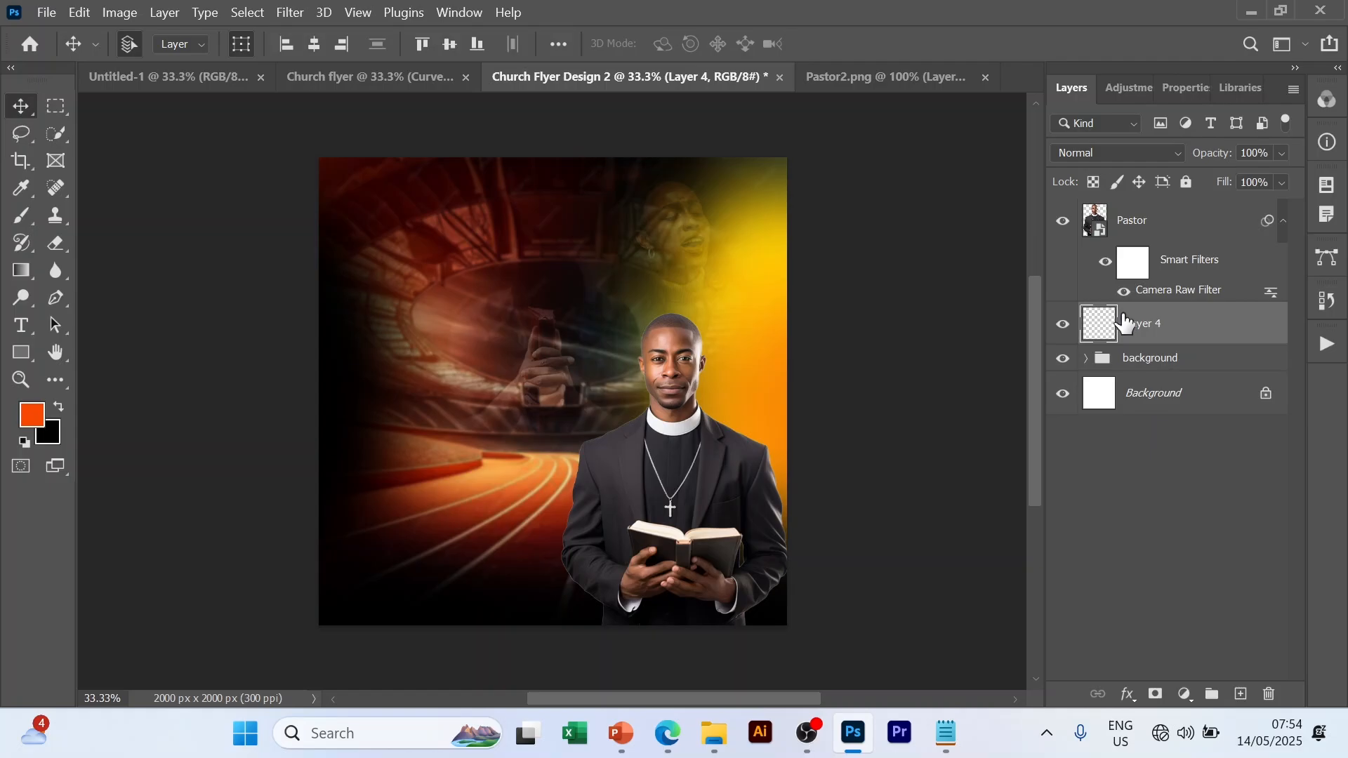
key(b)
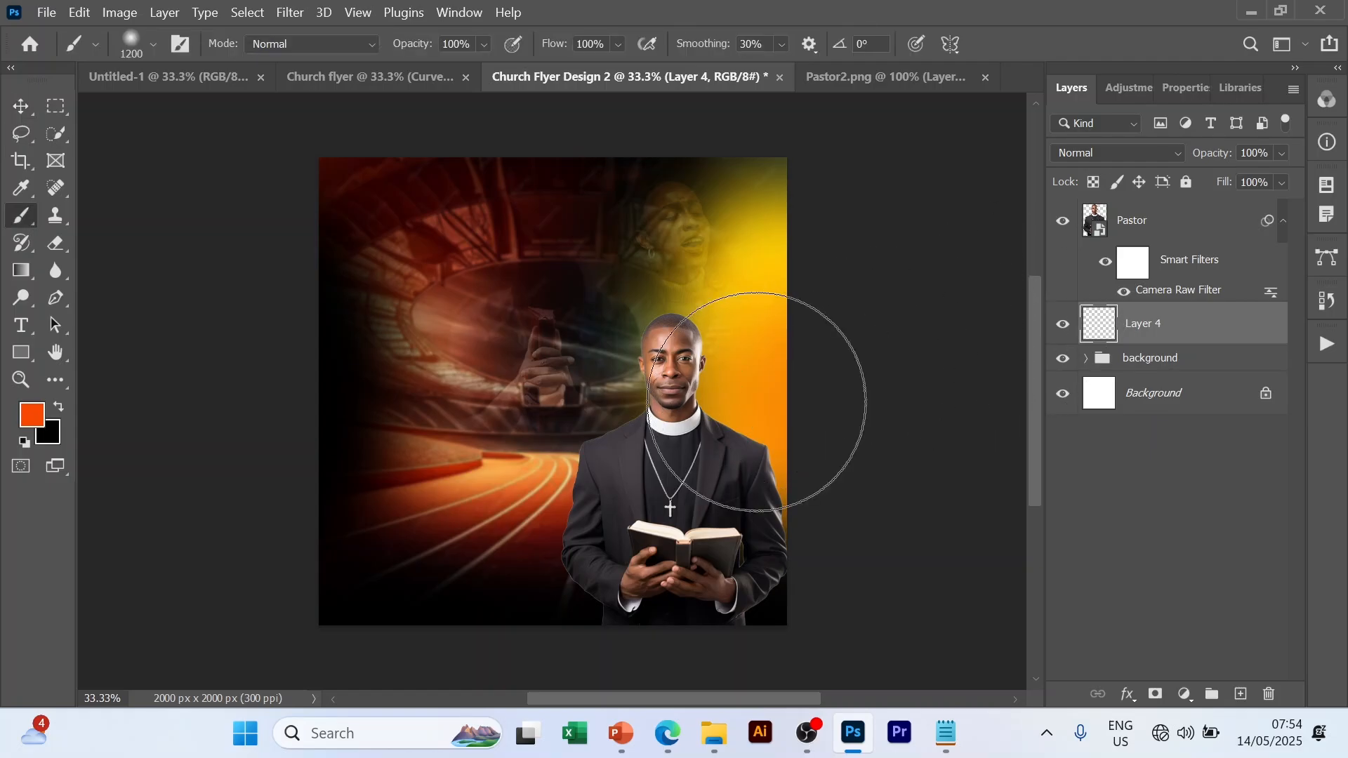
- Copy the yellow colour code ffd304 from the Notepad notes and set it as the background colour in Photoshop
click(51, 426)
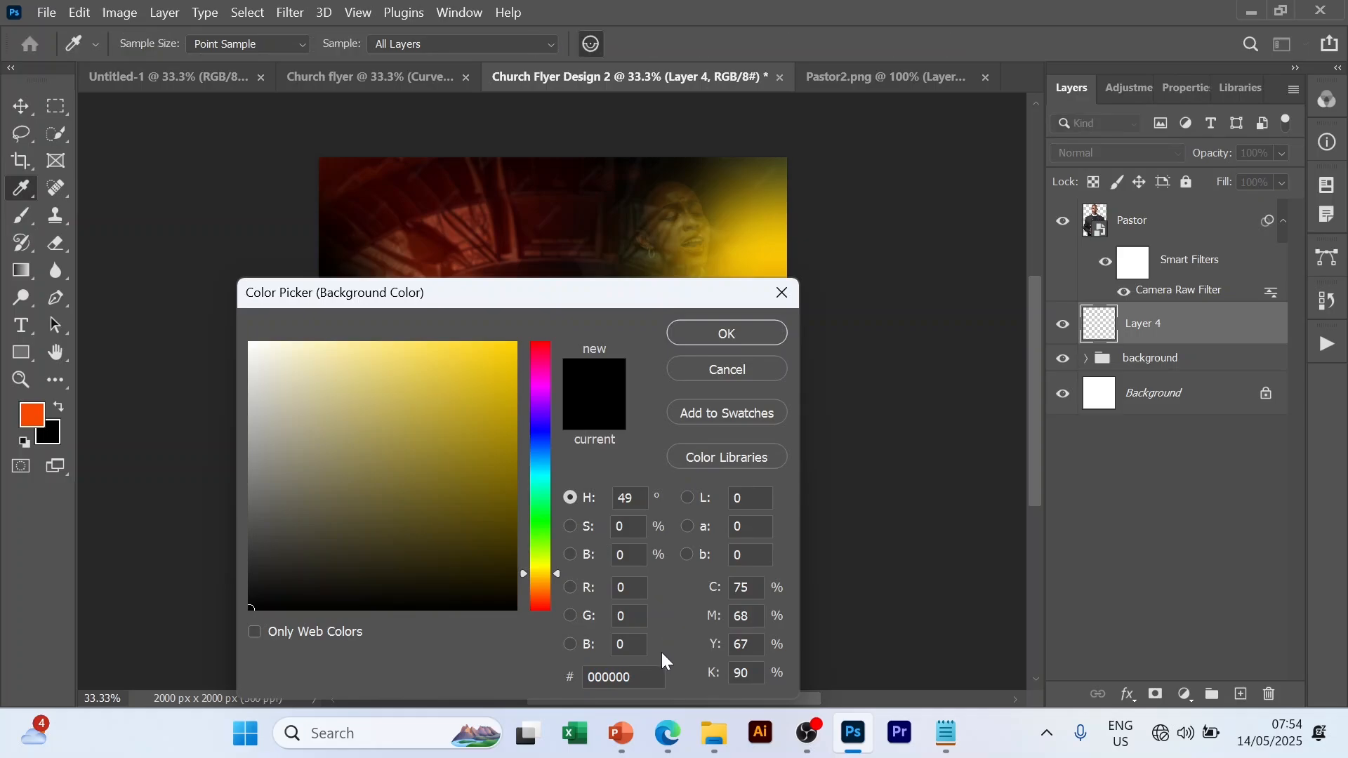
click(630, 676)
double_click(618, 677)
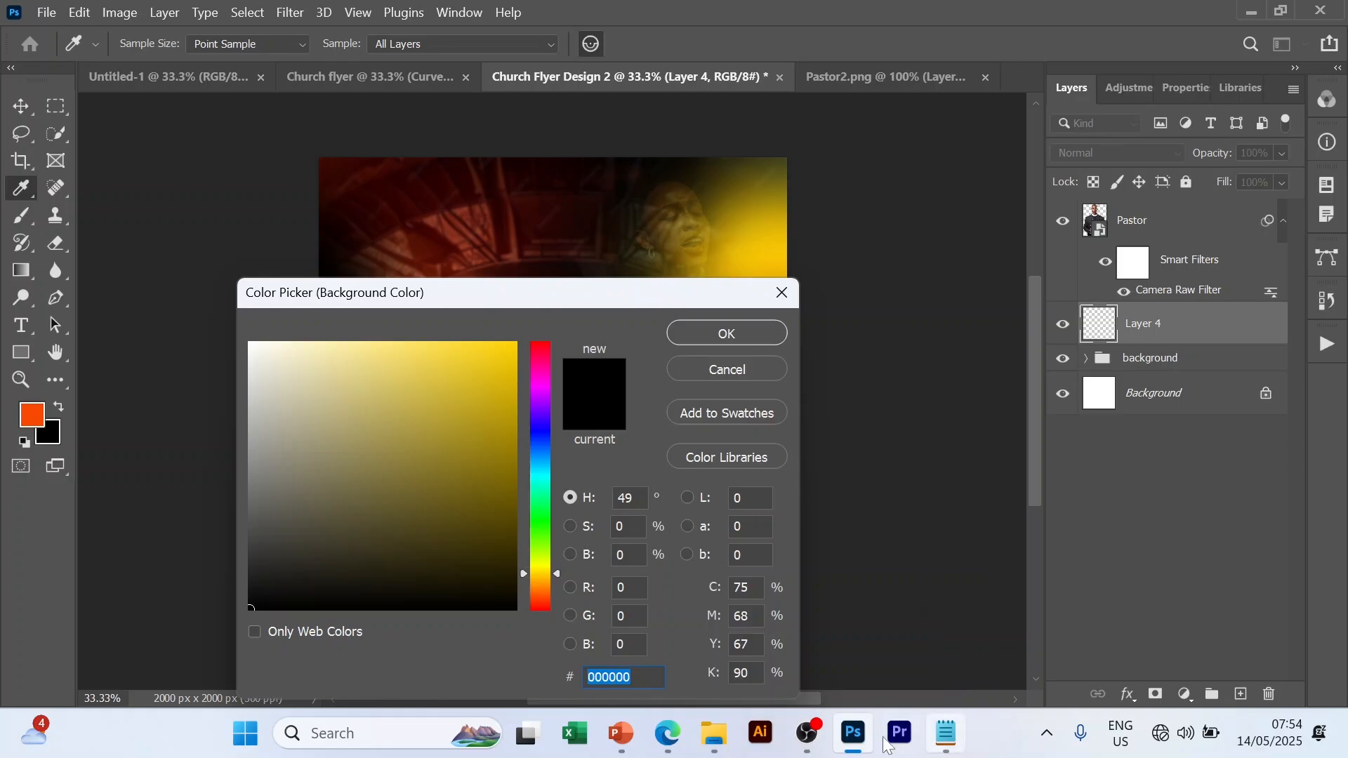
click(947, 733)
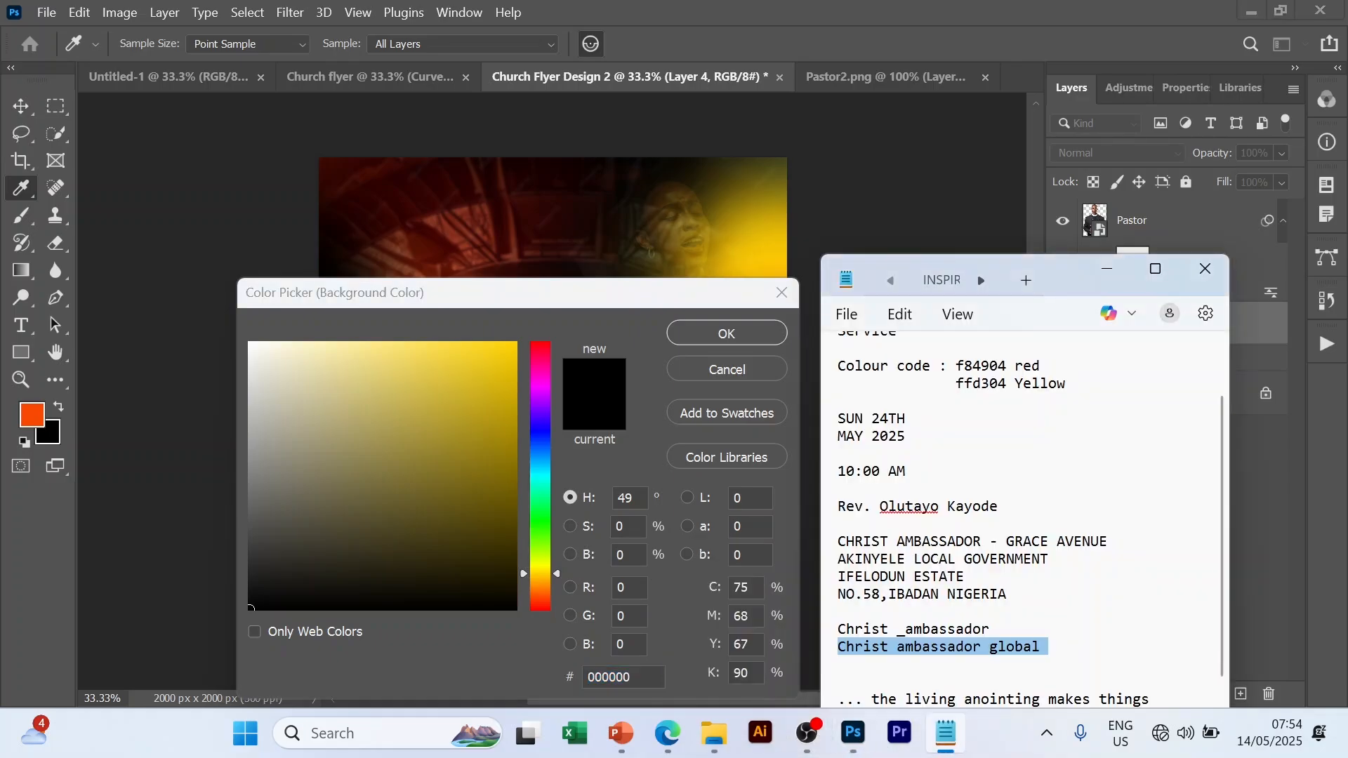
drag(1007, 383, 956, 384)
key(ctrl+c)
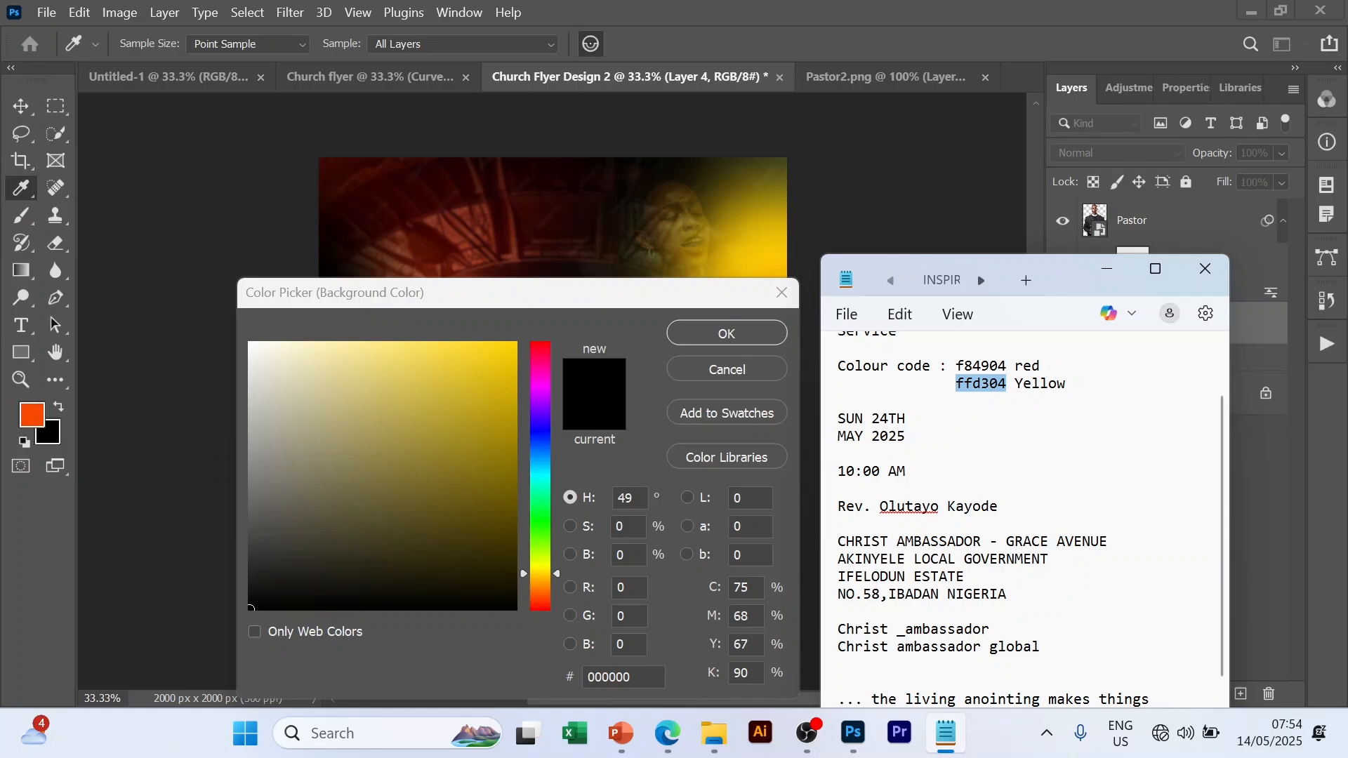
click(624, 677)
key(ctrl+v)
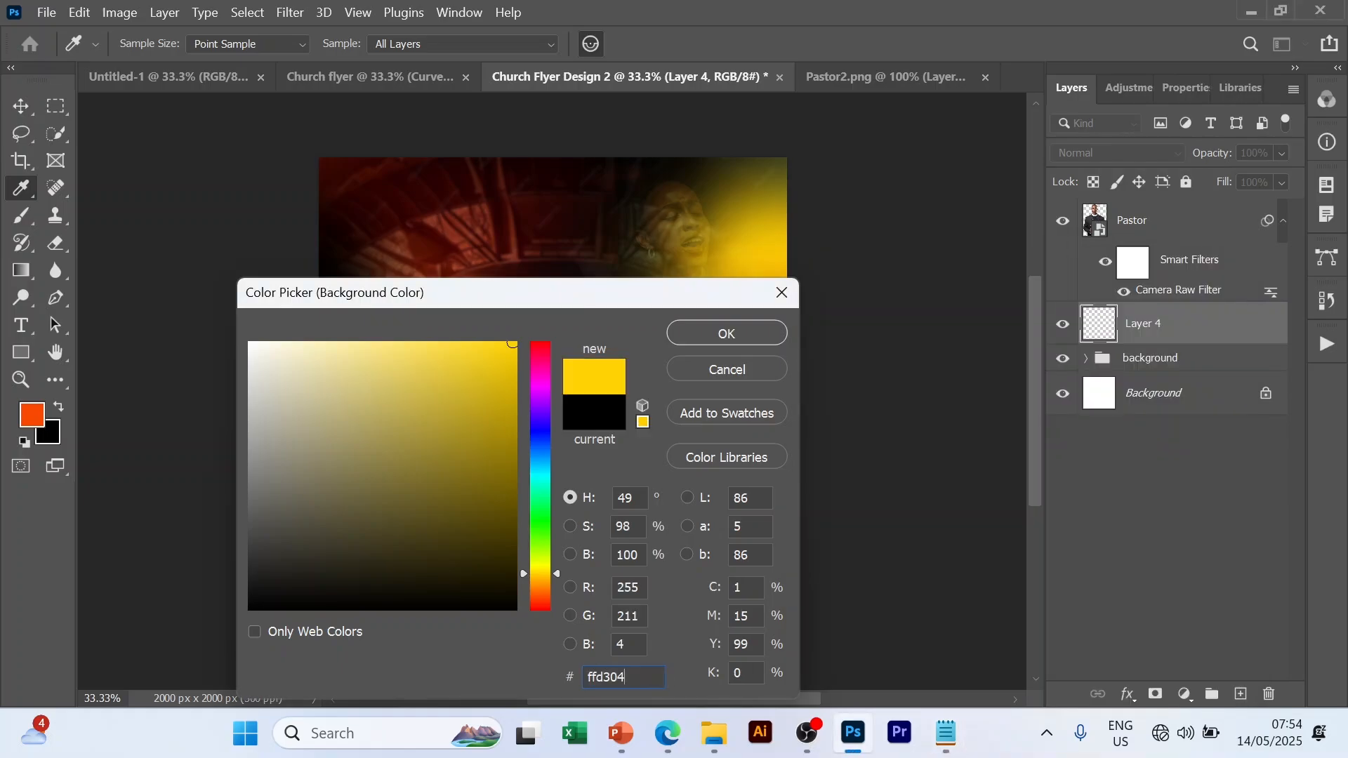
click(726, 330)
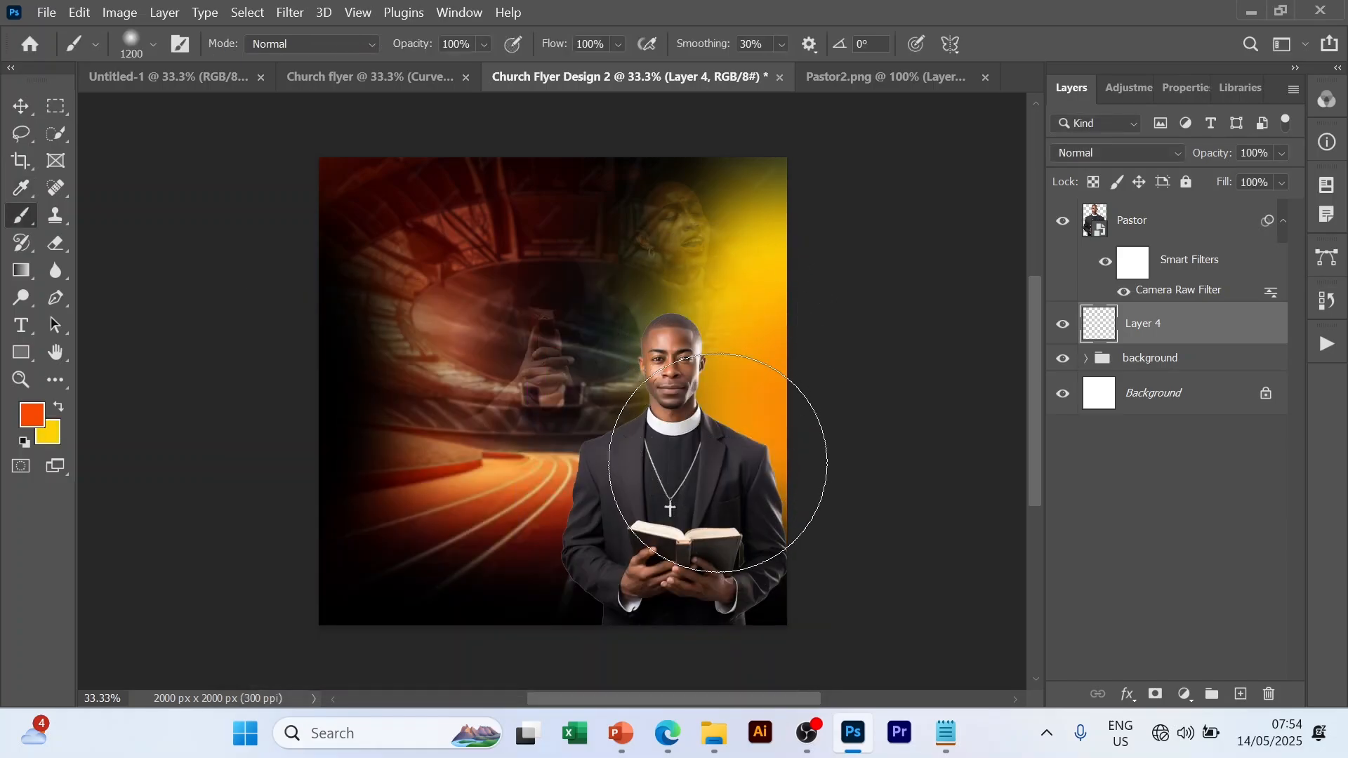
- Make yellow the foreground colour and paint a soft 1300 px brush glow behind the pastor's torso on Layer 4, kept below the Pastor layer
key(bracketleft)
key(bracketleft)
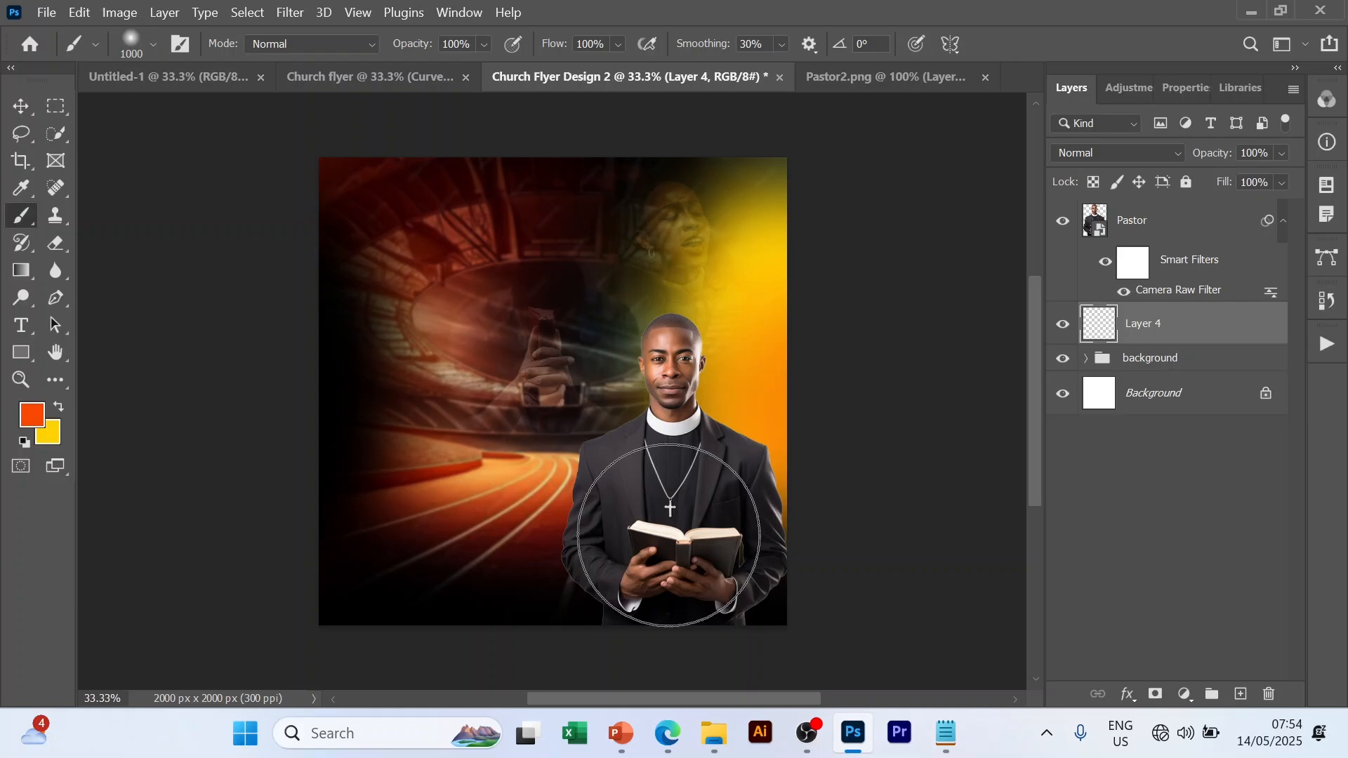
key(bracketright)
key(bracketright)
key(bracketright)
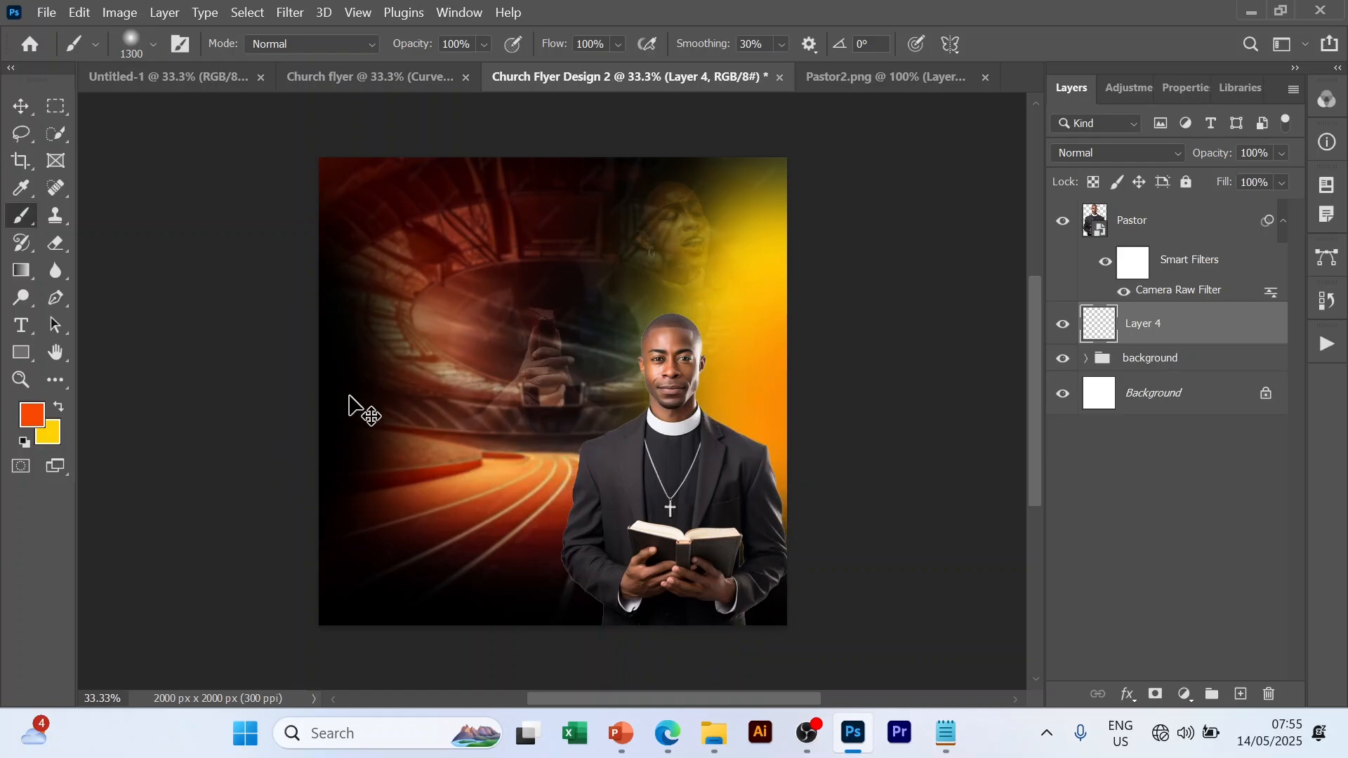
key(ctrl+bracketright)
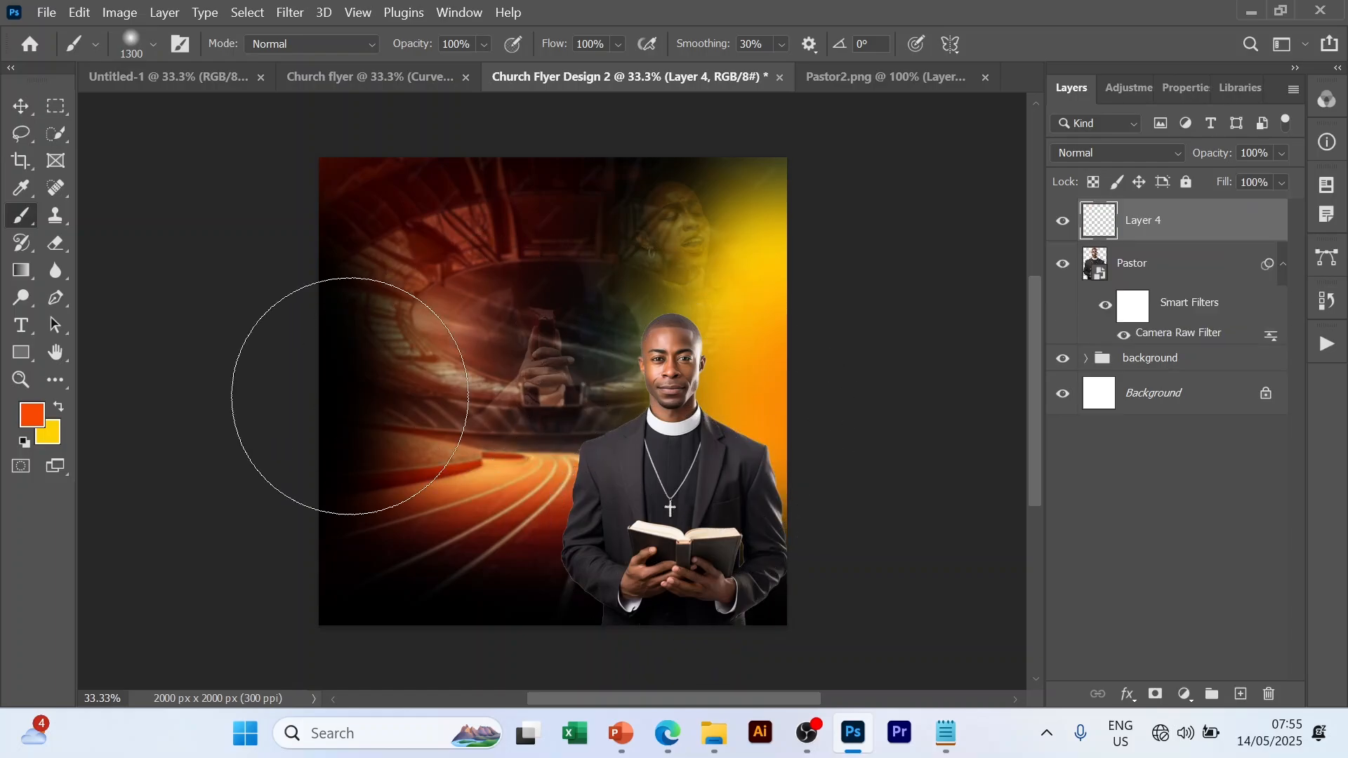
click(60, 410)
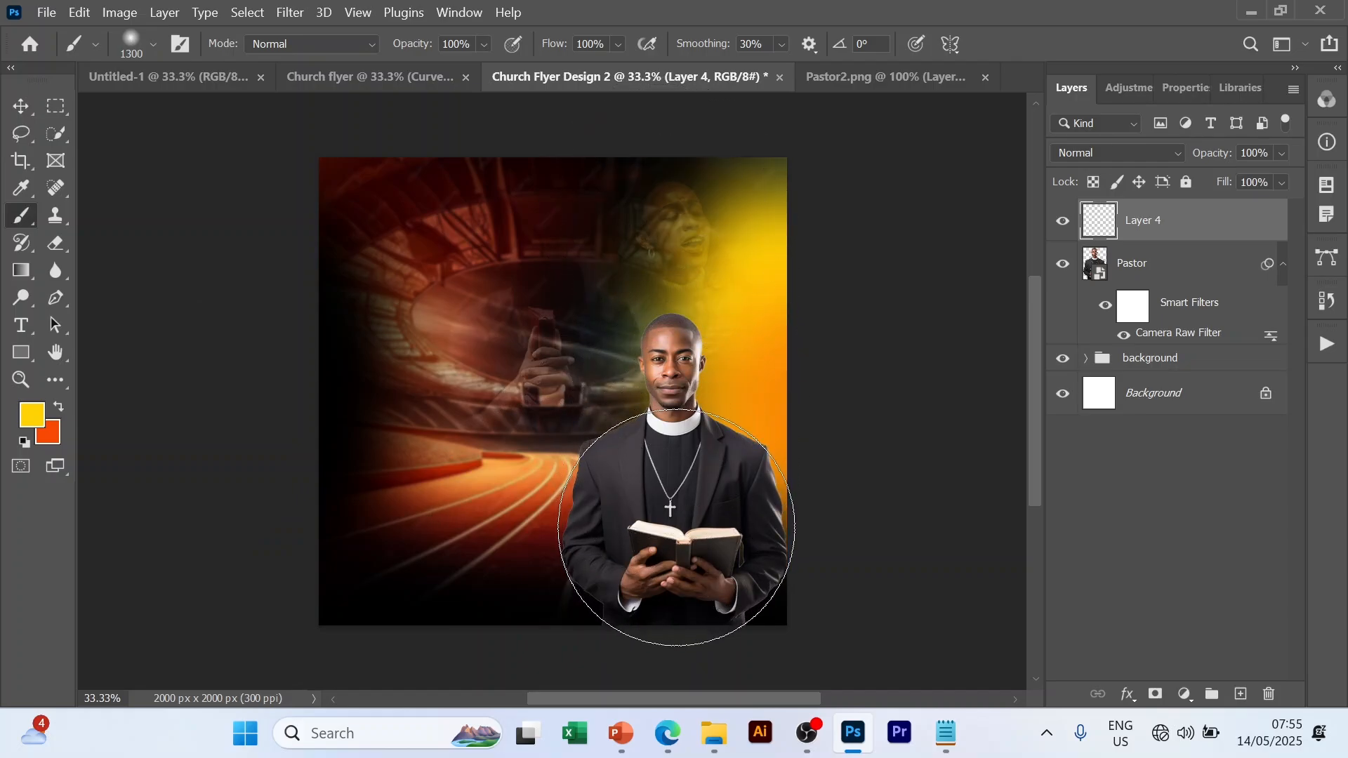
drag(1226, 225, 1240, 335)
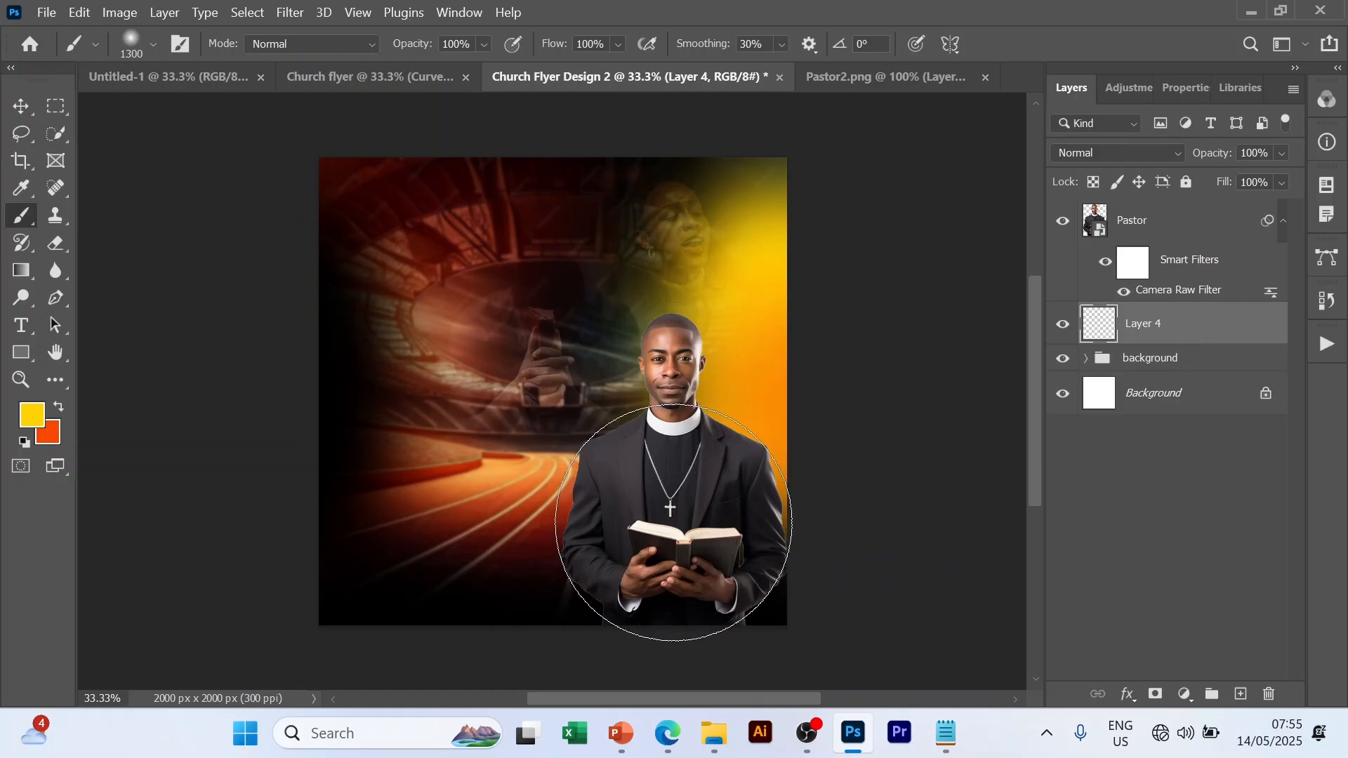
click(673, 522)
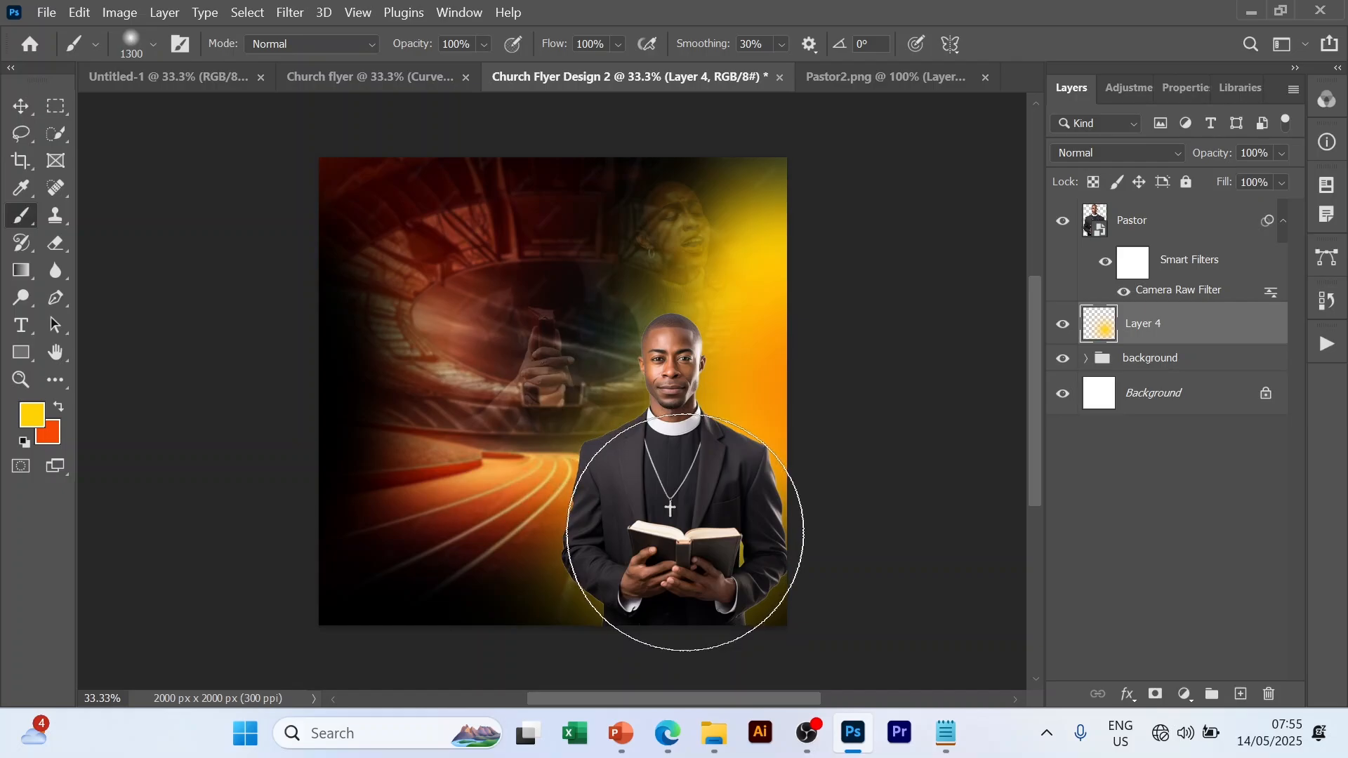
click(683, 531)
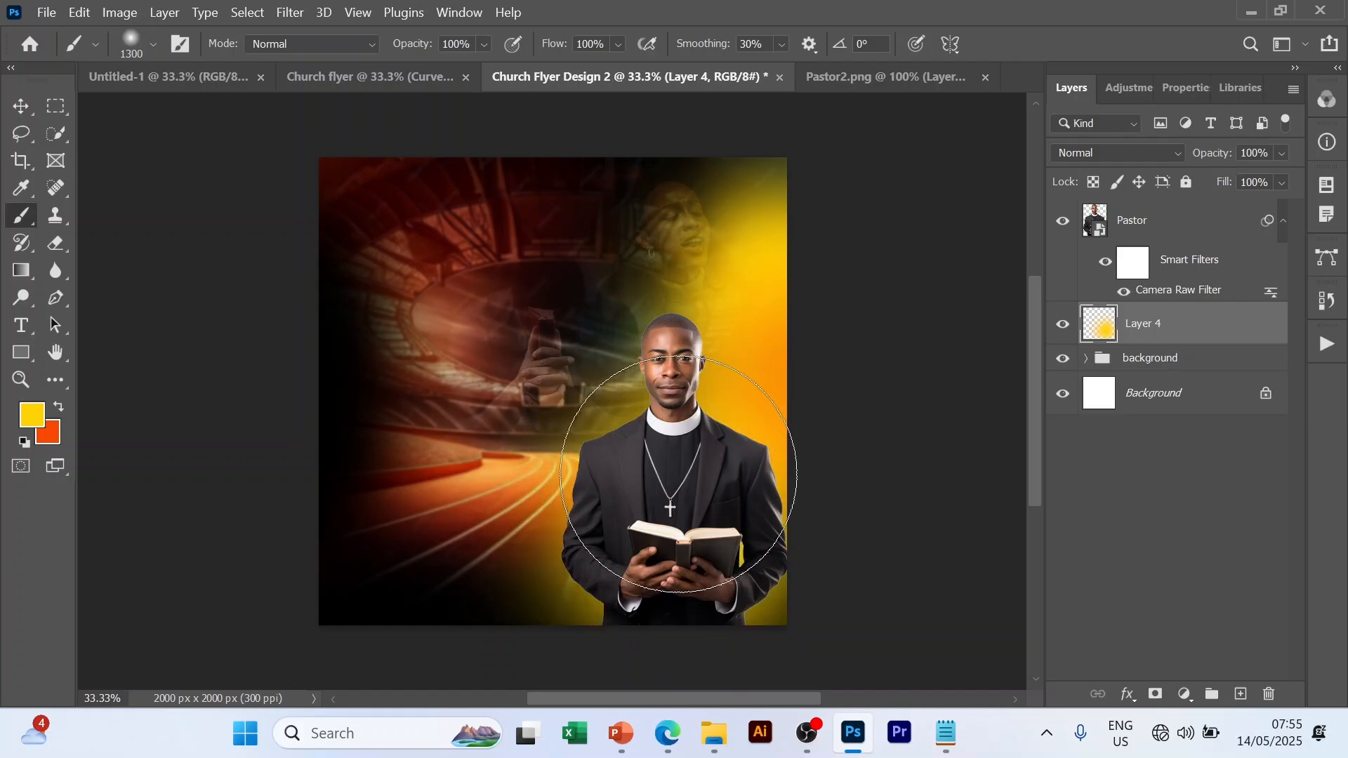
- Reduce the brush to 900 px and paint a yellow glow behind the pastor's head on Layer 4
key(bracketleft)
key(bracketleft)
key(bracketleft)
key(bracketleft)
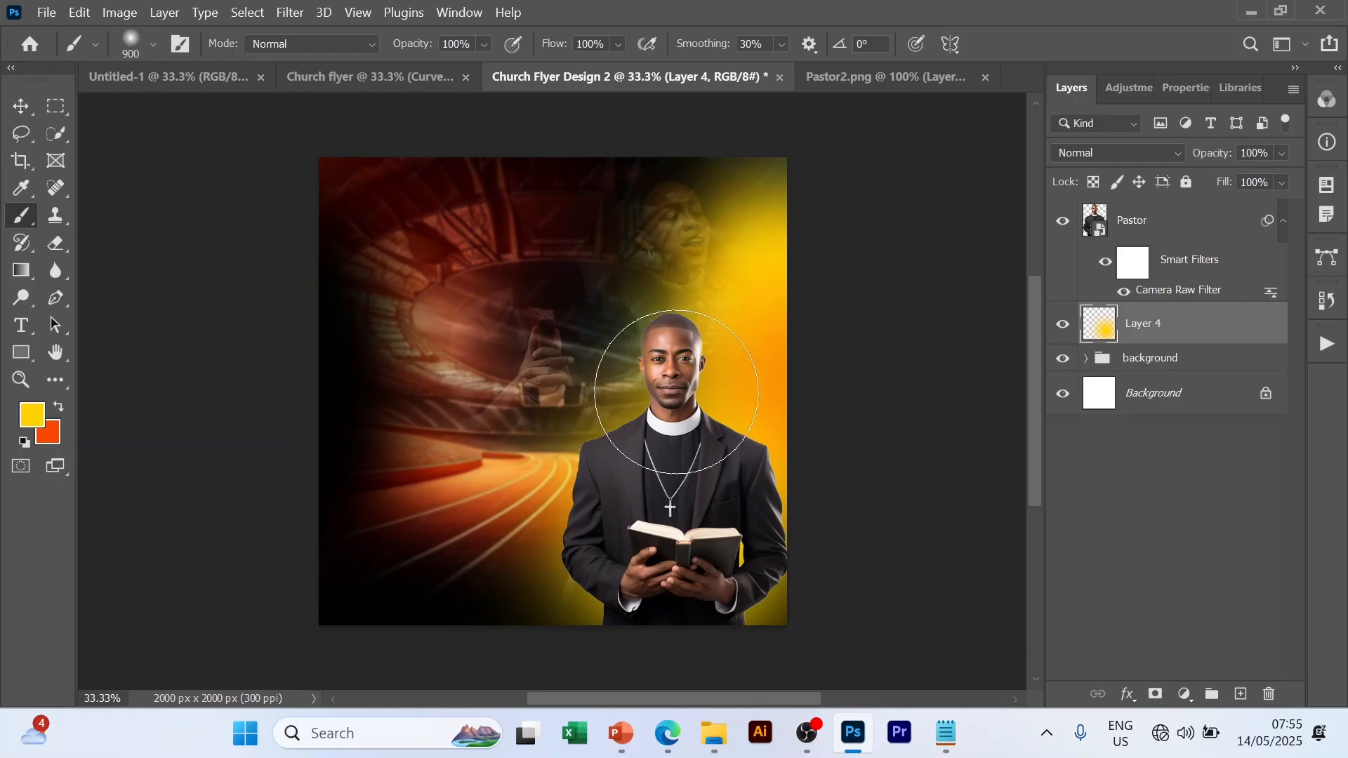
click(677, 386)
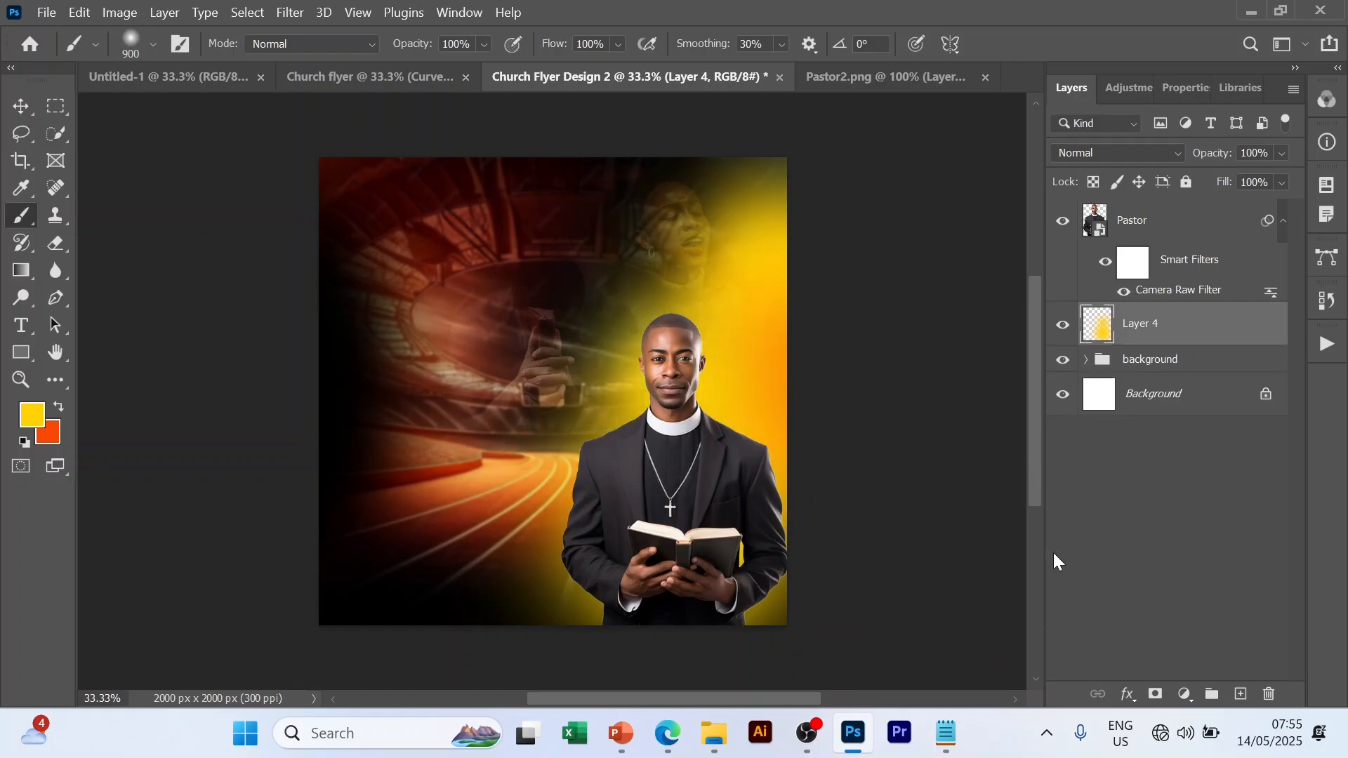
key(v)
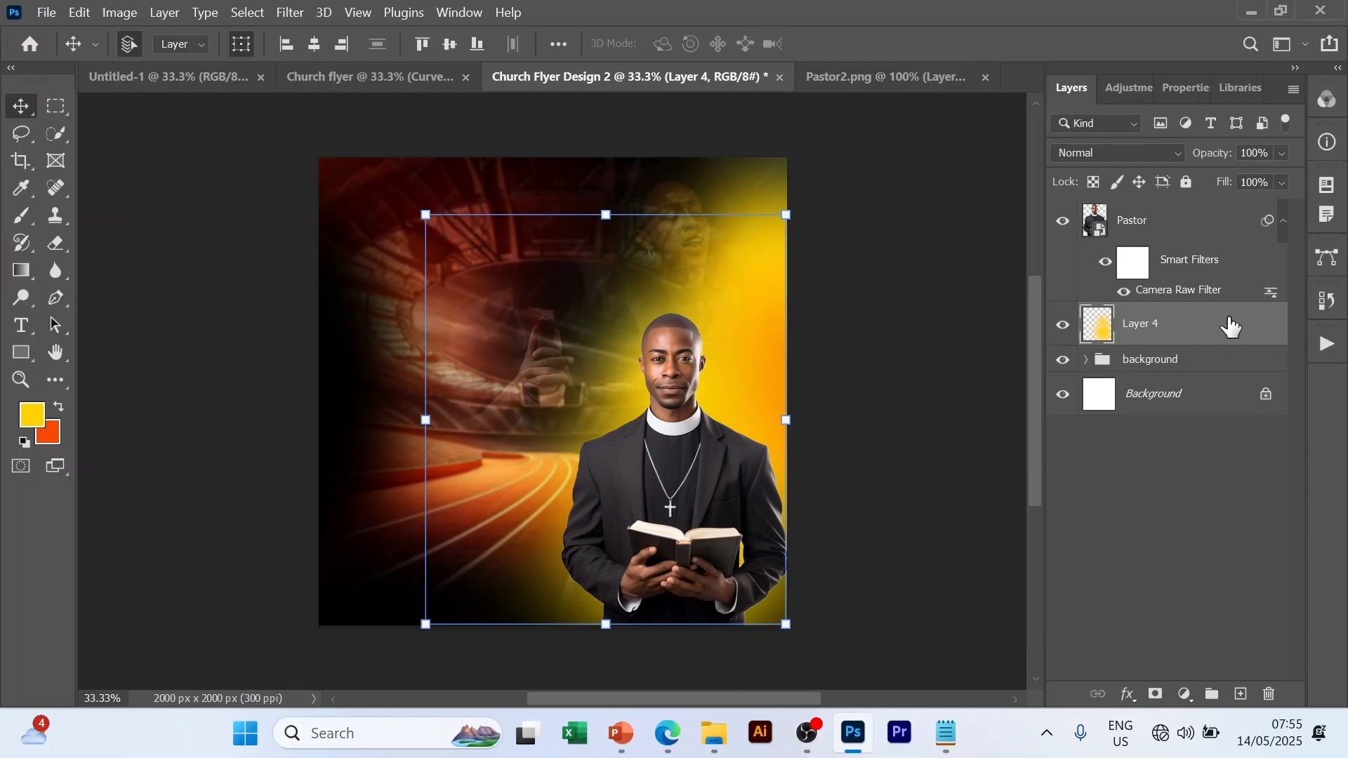
- Add a new empty layer directly above the Pastor layer and clip it to the Pastor layer
click(1173, 219)
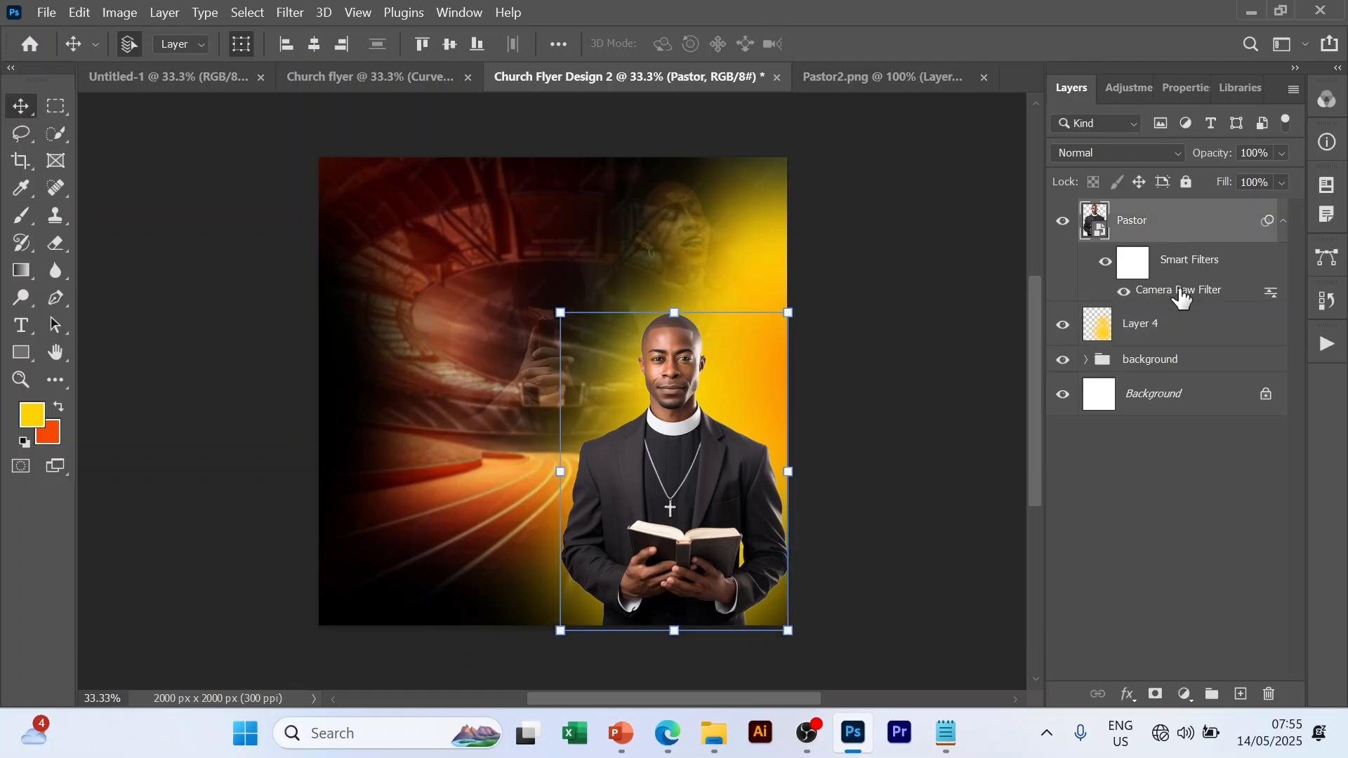
key(ctrl+plus)
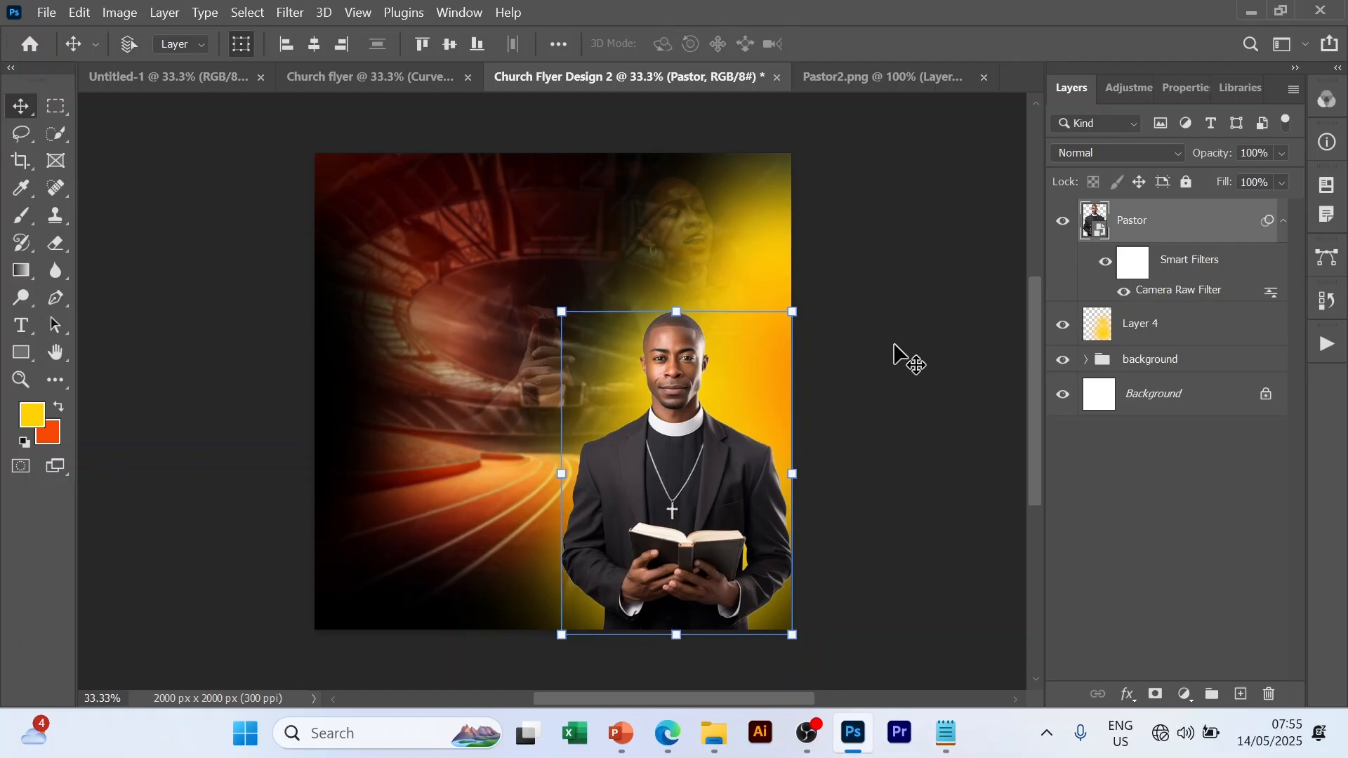
key(ctrl+plus)
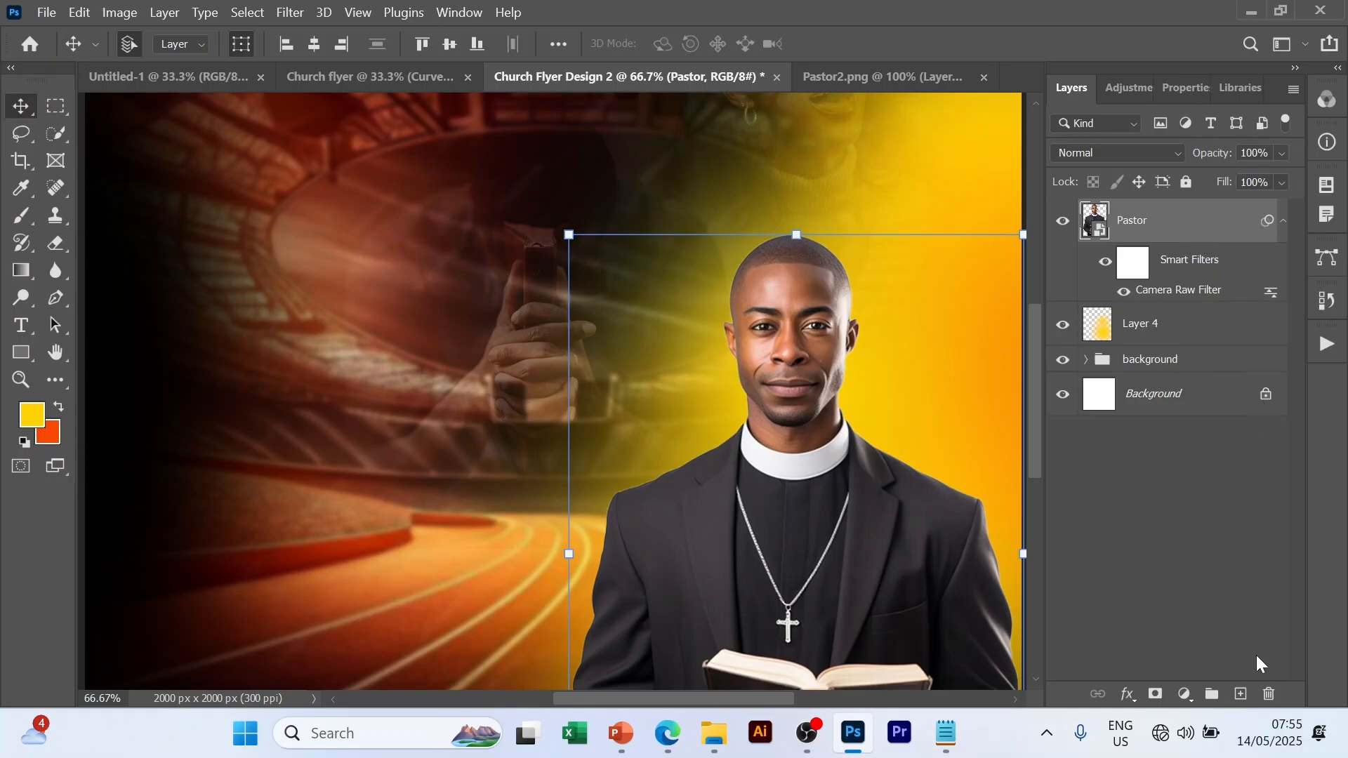
click(1239, 695)
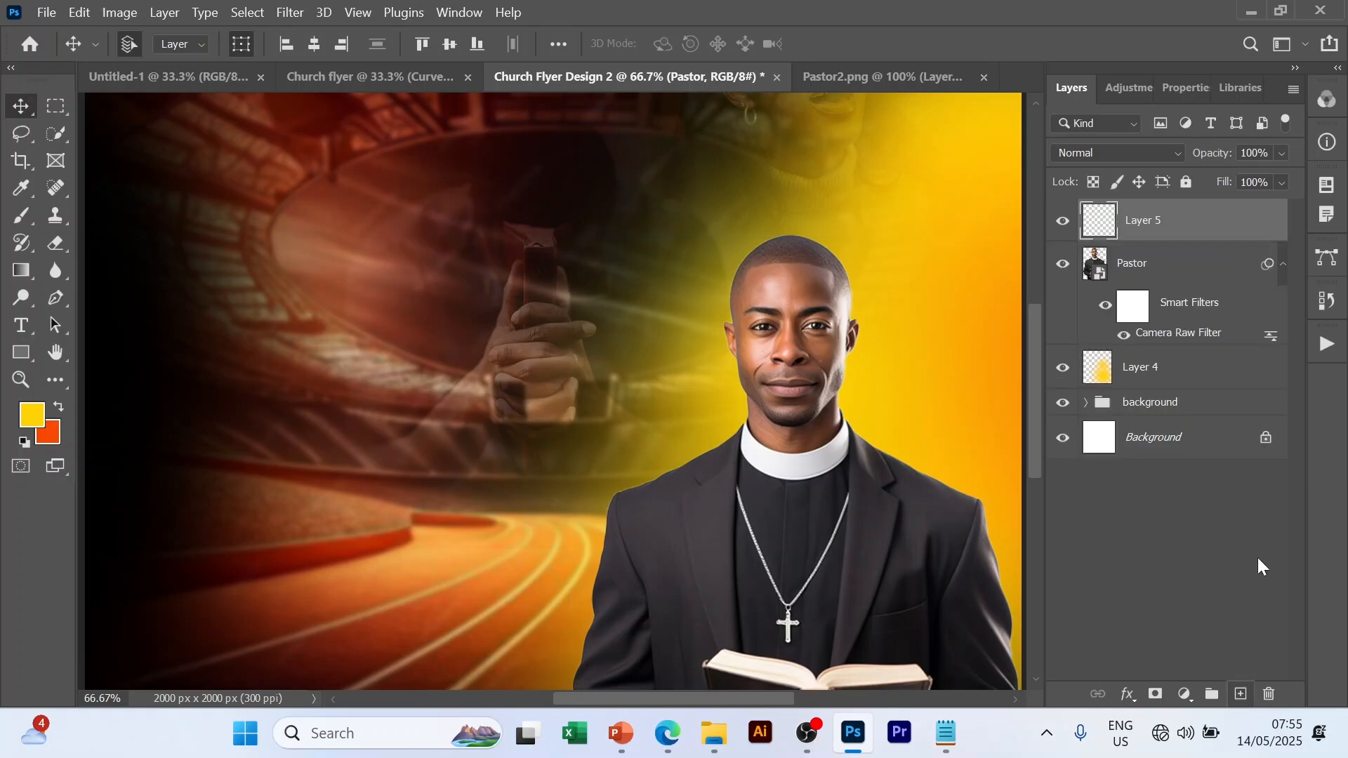
right_click(1179, 229)
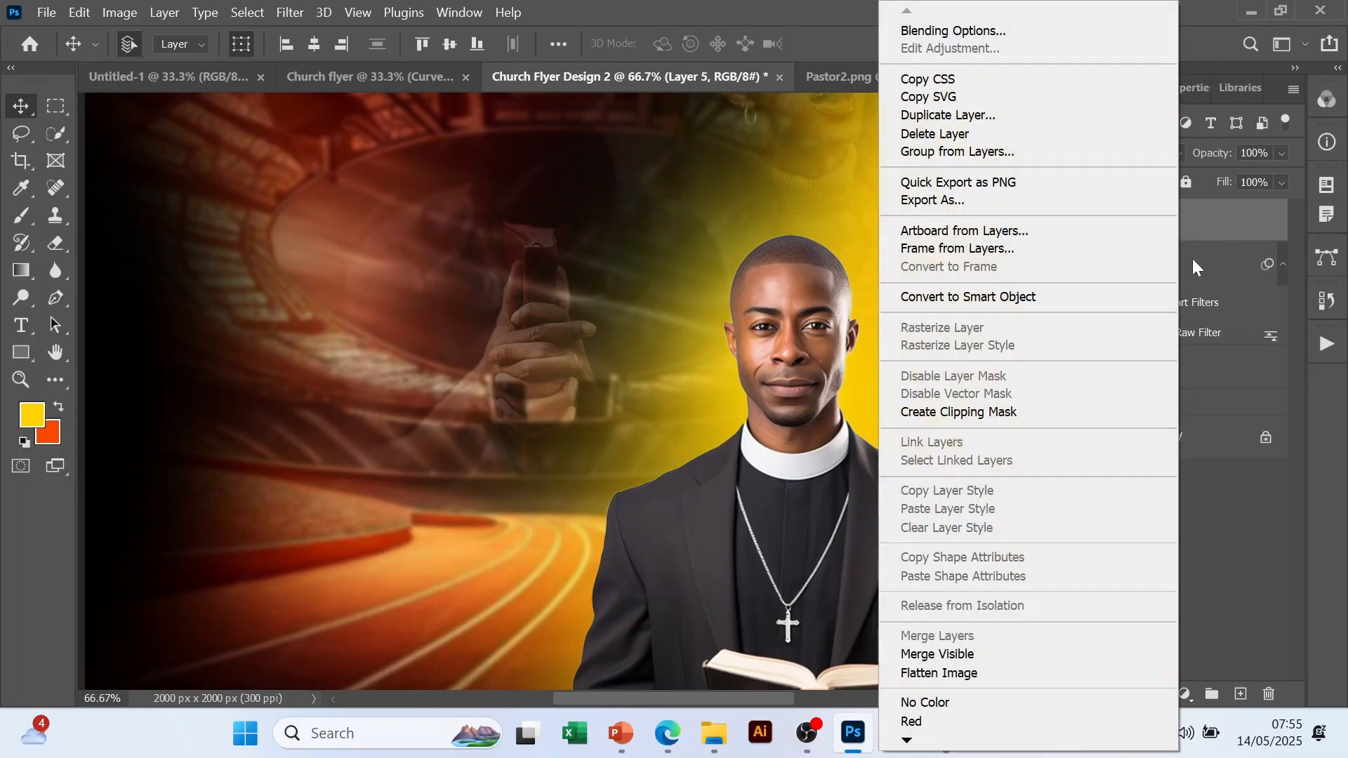
click(968, 411)
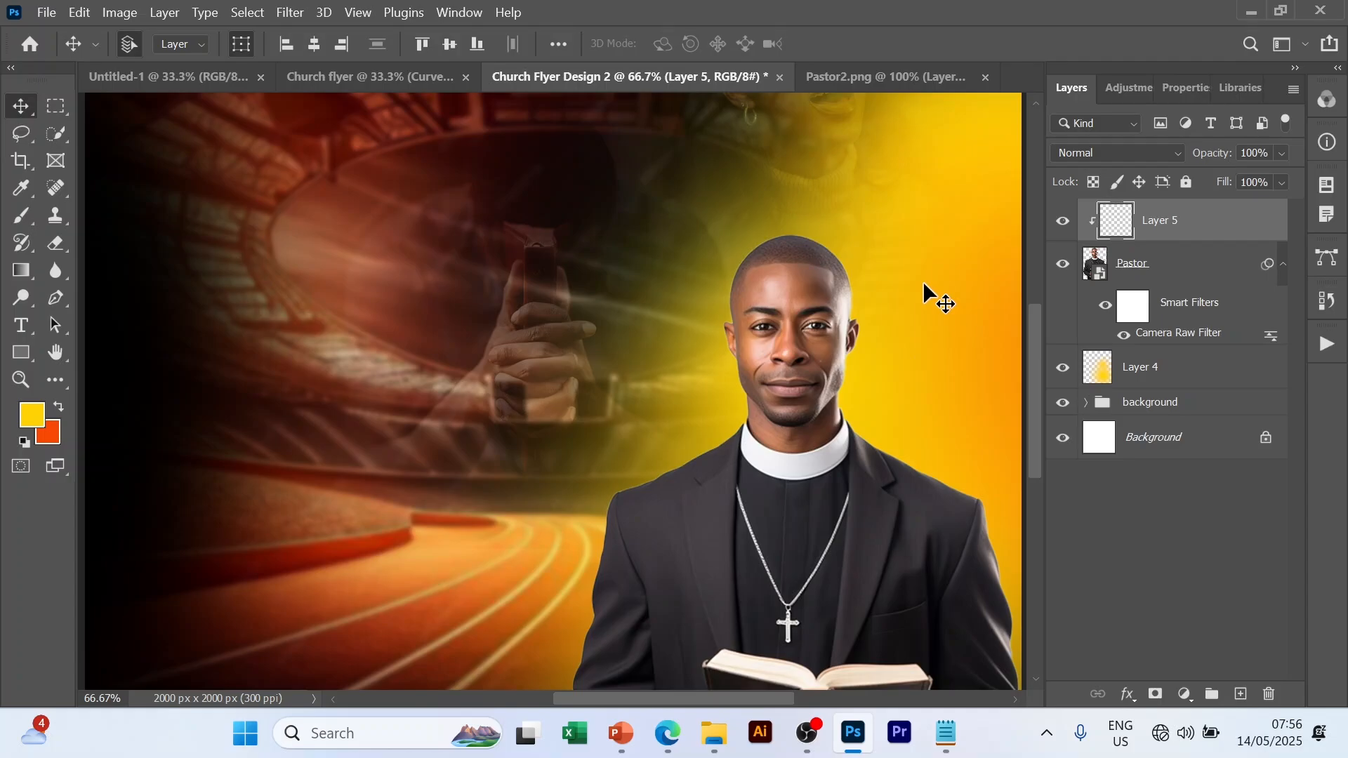
- Set up the Brush tool with a 50 px size and 15% flow
key(b)
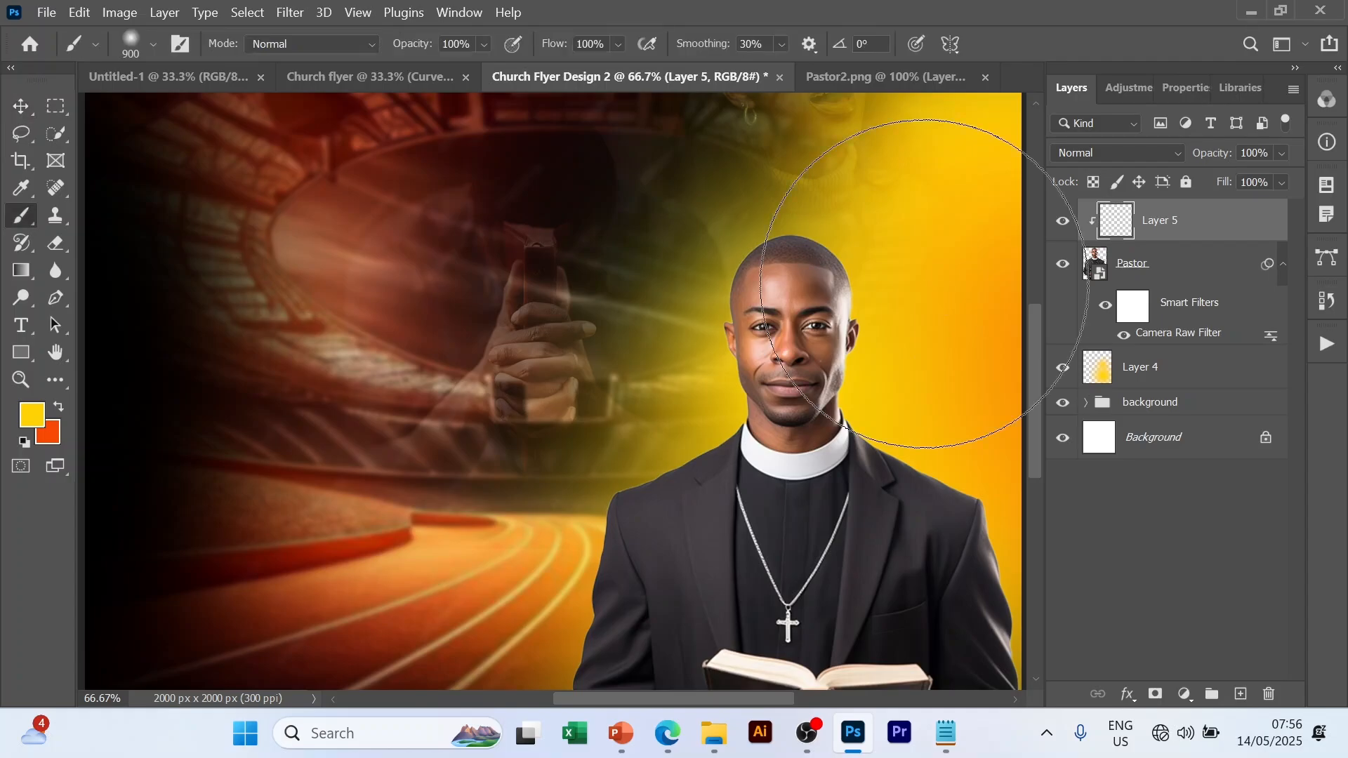
key(bracketleft)
key(bracketleft)
key(bracketleft)
key(bracketleft)
key(bracketleft)
key(bracketleft)
key(bracketleft)
key(bracketleft)
key(bracketleft)
key(bracketleft)
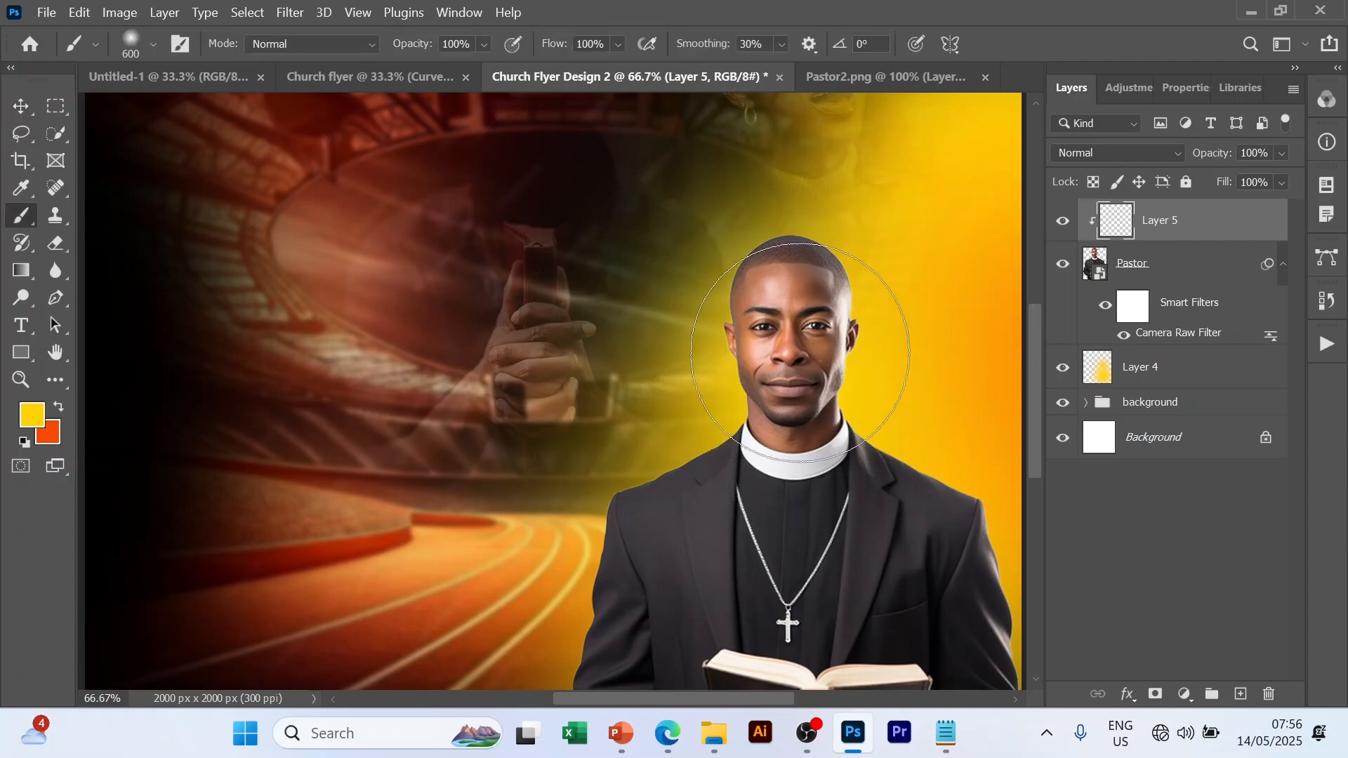
key(bracketleft)
key(bracketleft)
key(bracketleft)
key(bracketleft)
key(bracketleft)
key(bracketleft)
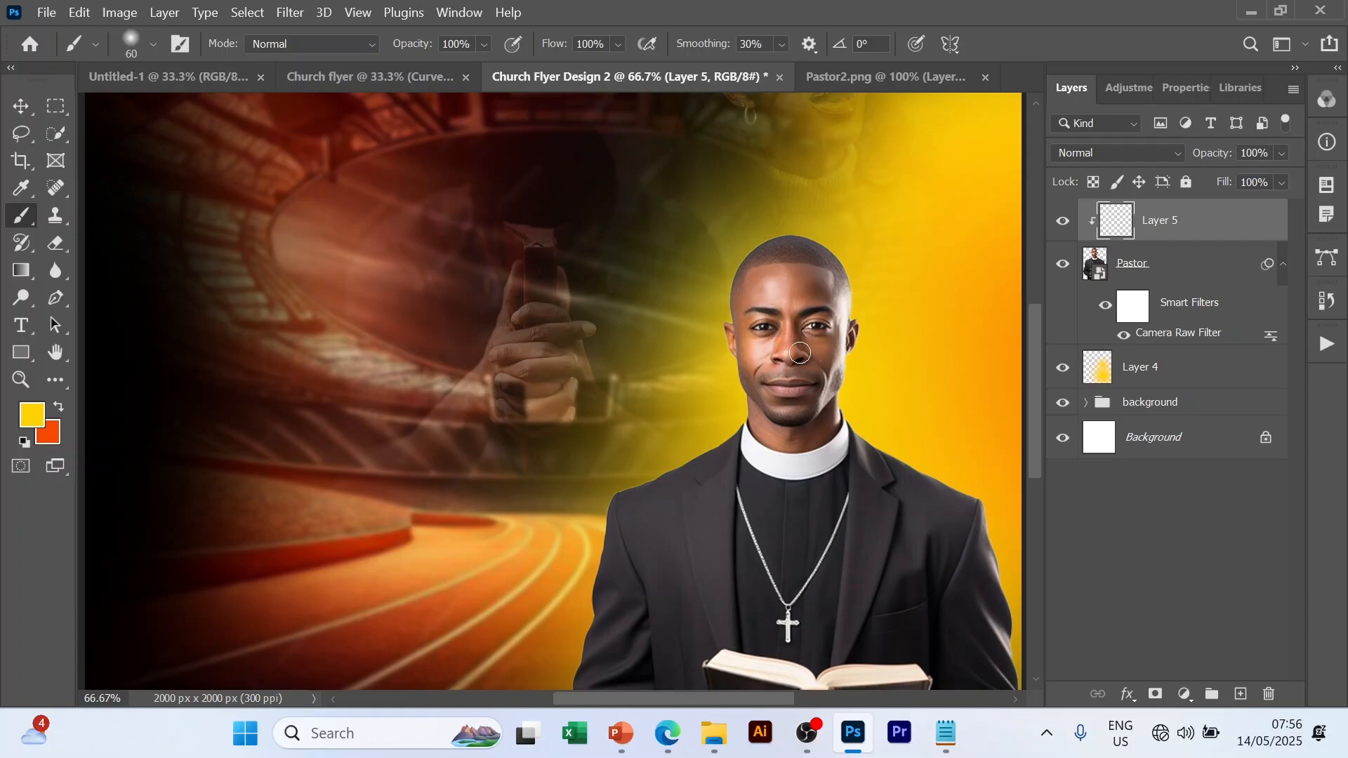
key(bracketleft)
click(617, 42)
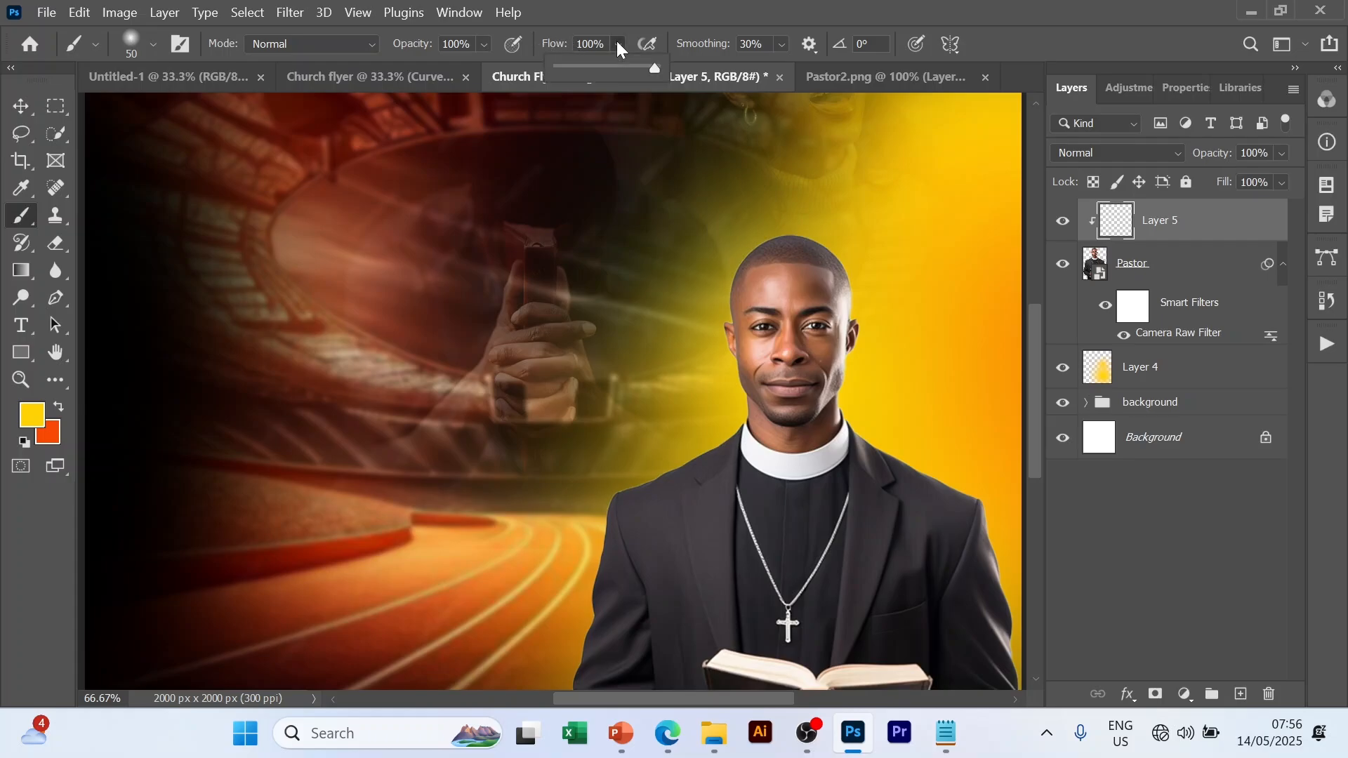
click(653, 67)
- Paint a soft yellow rim light on Layer 5 along the edges of the pastor's head, neck, shoulders and sleeves
click(791, 238)
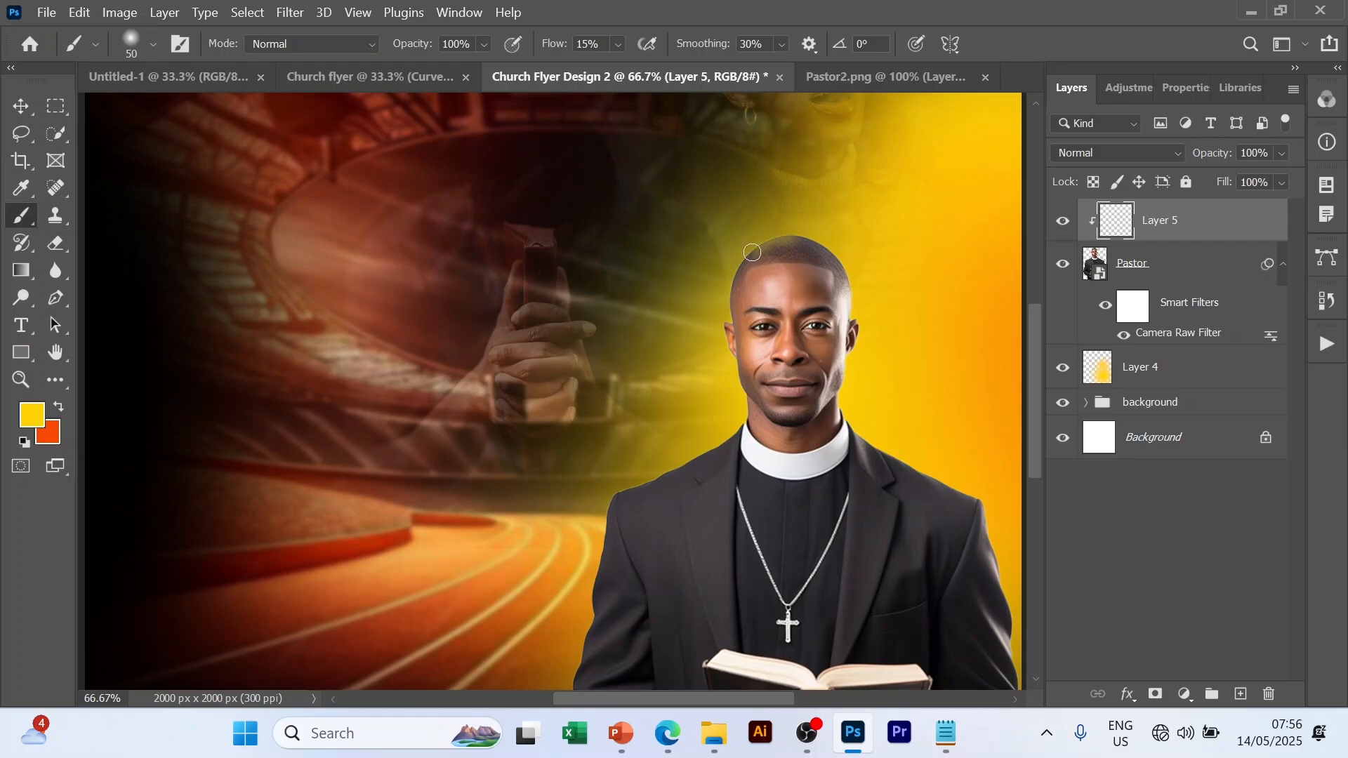
mouse_move(752, 252)
mouse_down()
mouse_move(726, 325)
mouse_move(745, 415)
mouse_move(729, 436)
mouse_move(742, 439)
mouse_move(734, 431)
mouse_up()
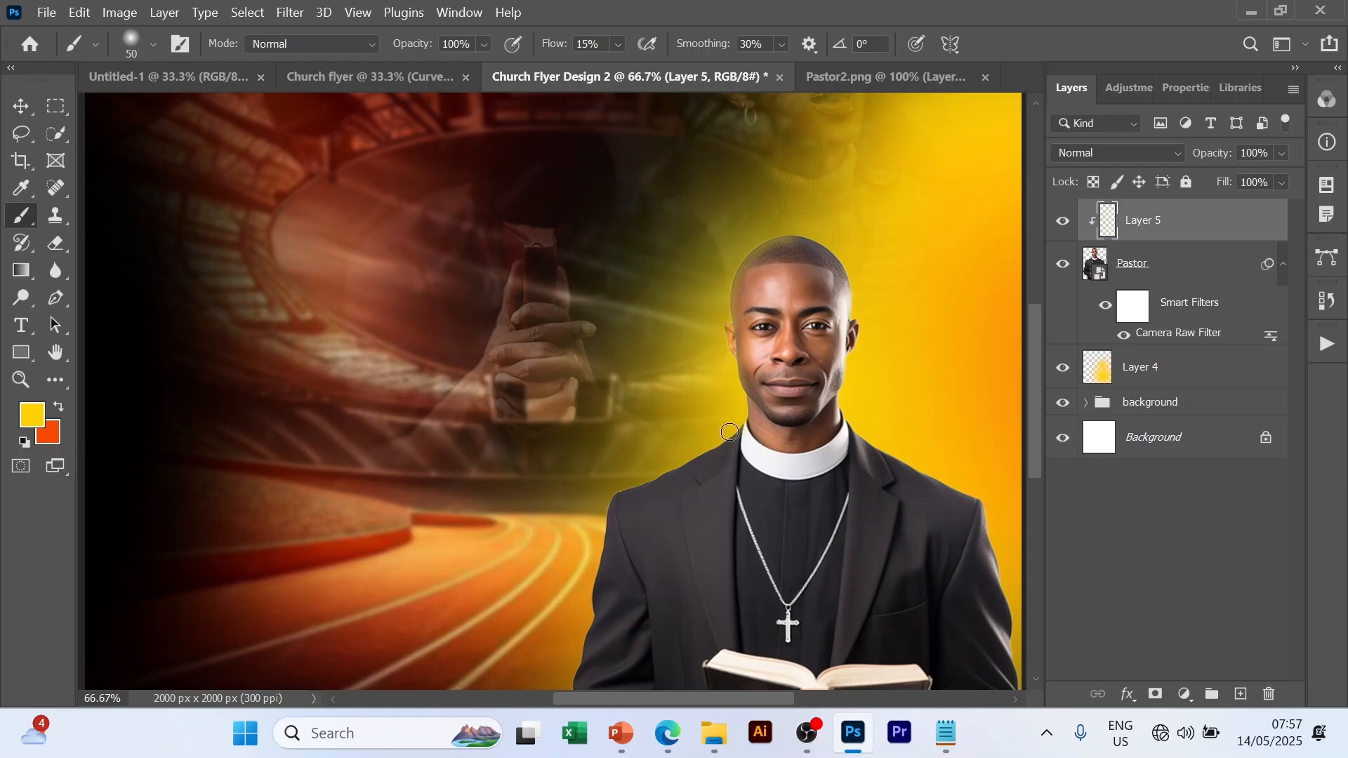
mouse_move(712, 445)
mouse_down()
mouse_move(608, 506)
mouse_move(581, 671)
mouse_up()
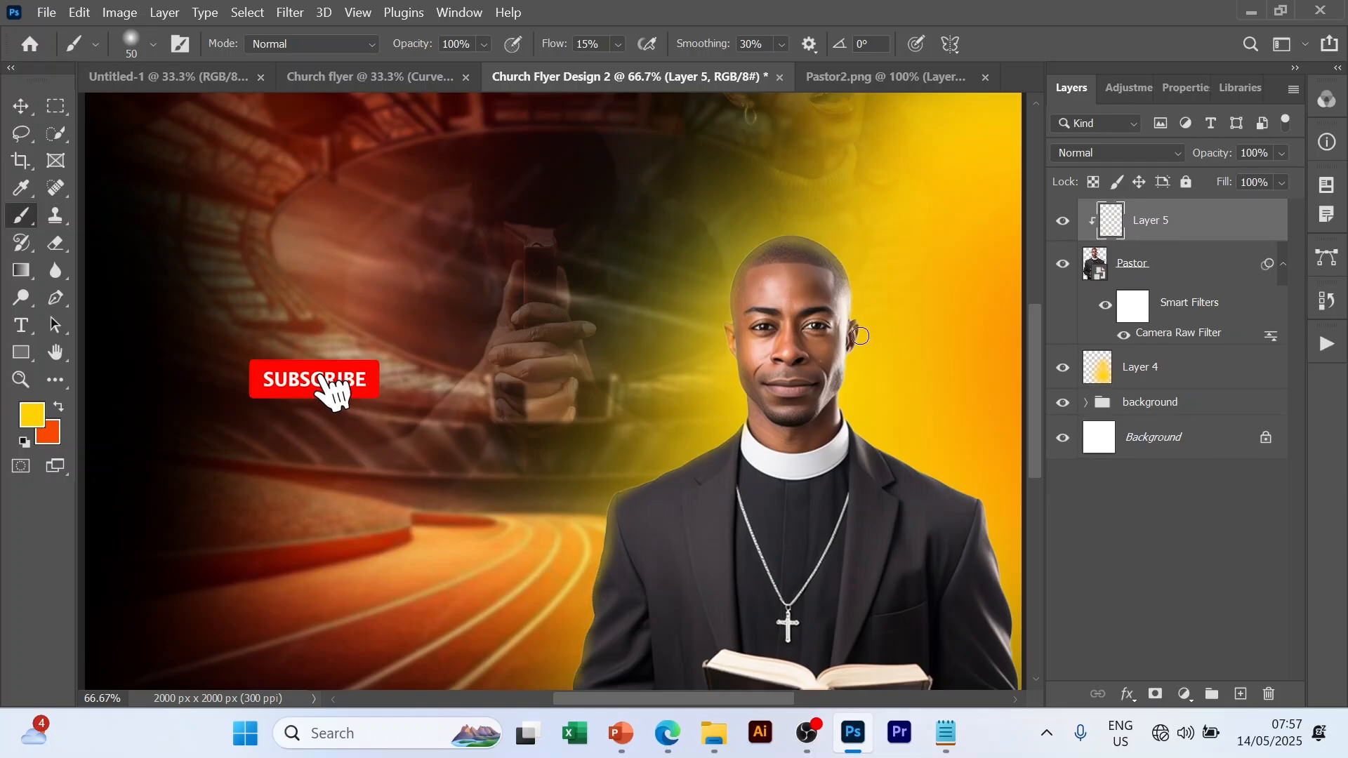
mouse_move(860, 336)
mouse_down()
mouse_move(842, 403)
mouse_move(877, 444)
mouse_move(982, 504)
mouse_move(1002, 602)
mouse_up()
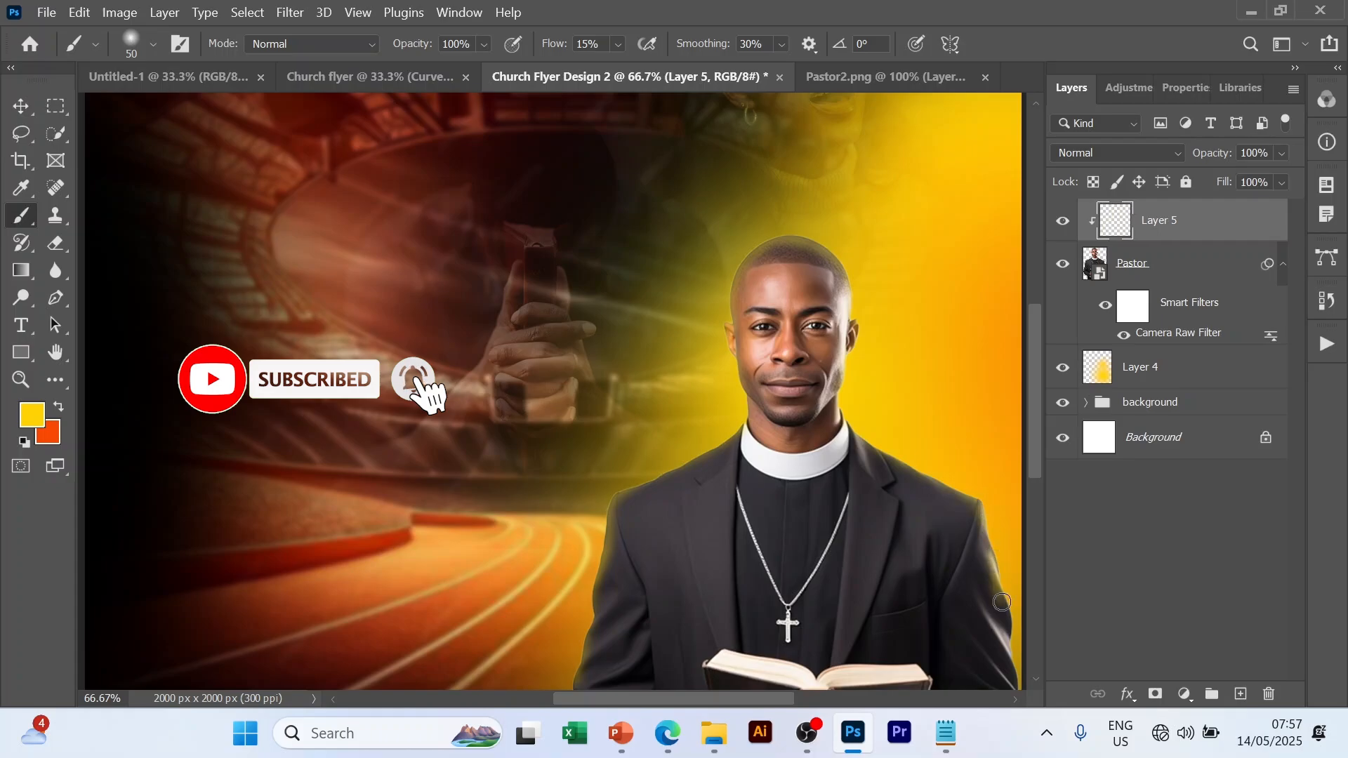
scroll(1002, 602, down, 5)
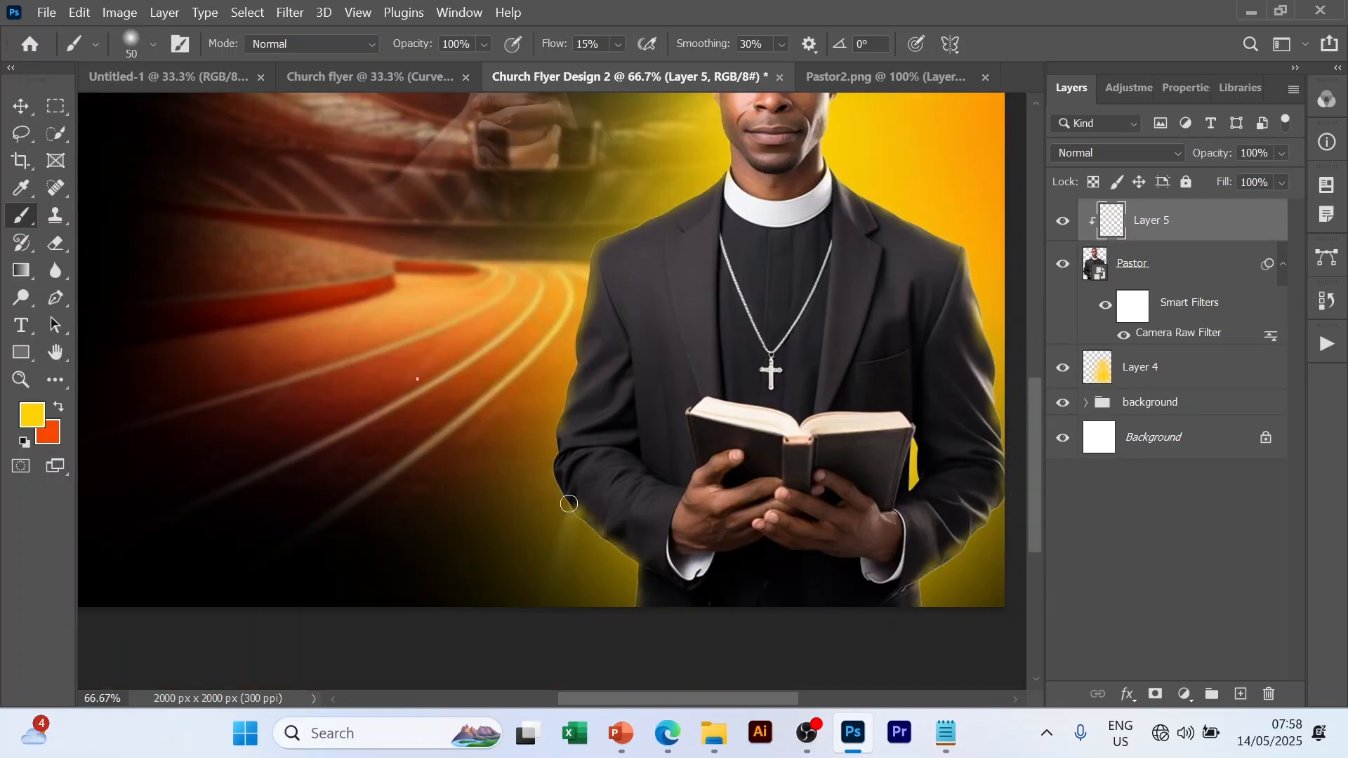
drag(569, 503, 557, 450)
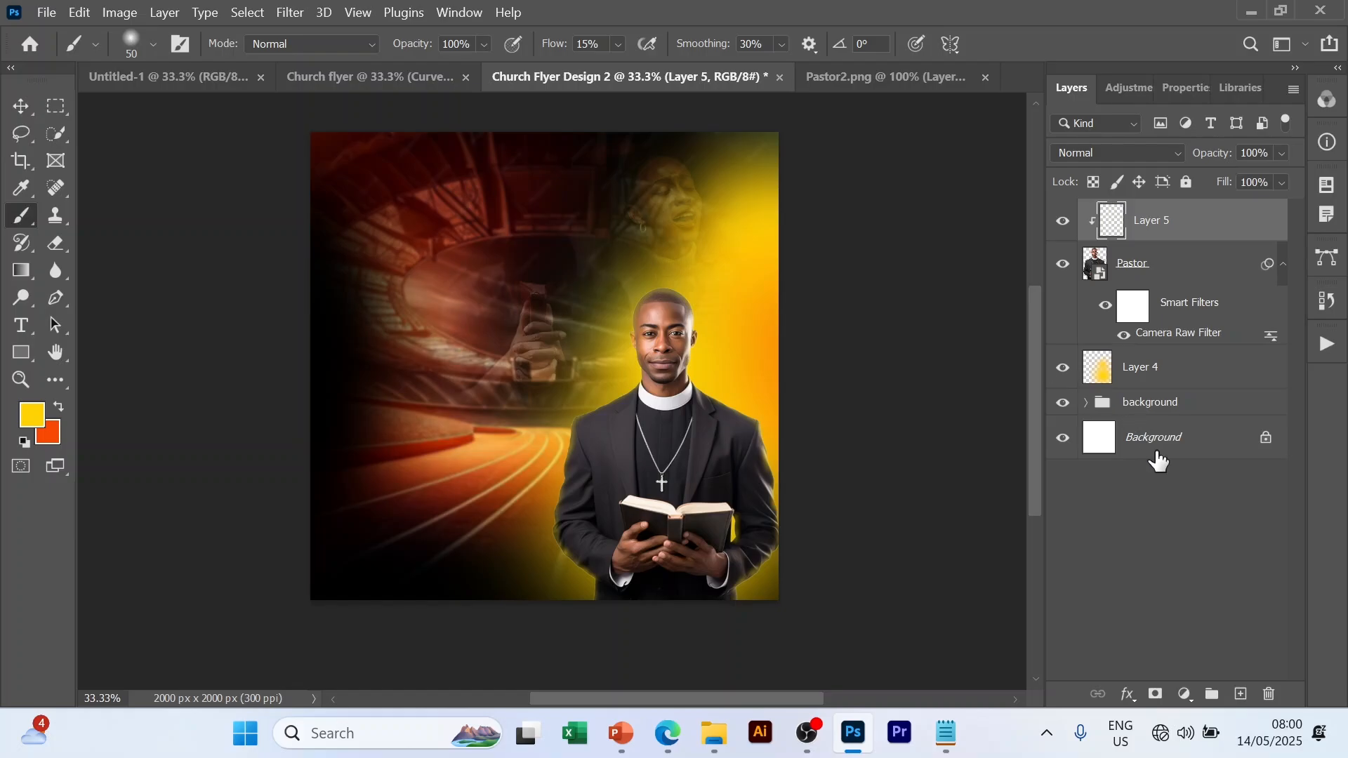
- Add a Curves adjustment layer above Layer 5 and clip it to the Pastor layer
click(1187, 695)
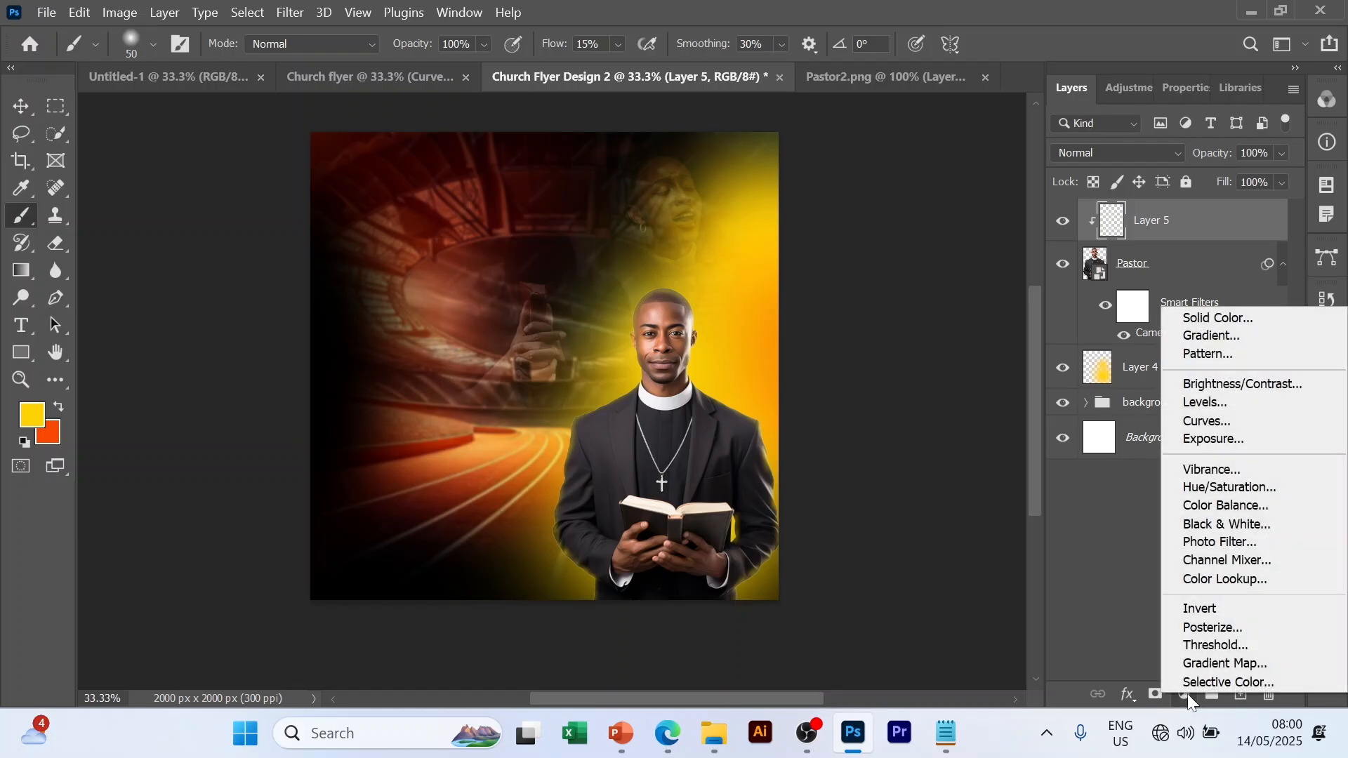
click(1218, 421)
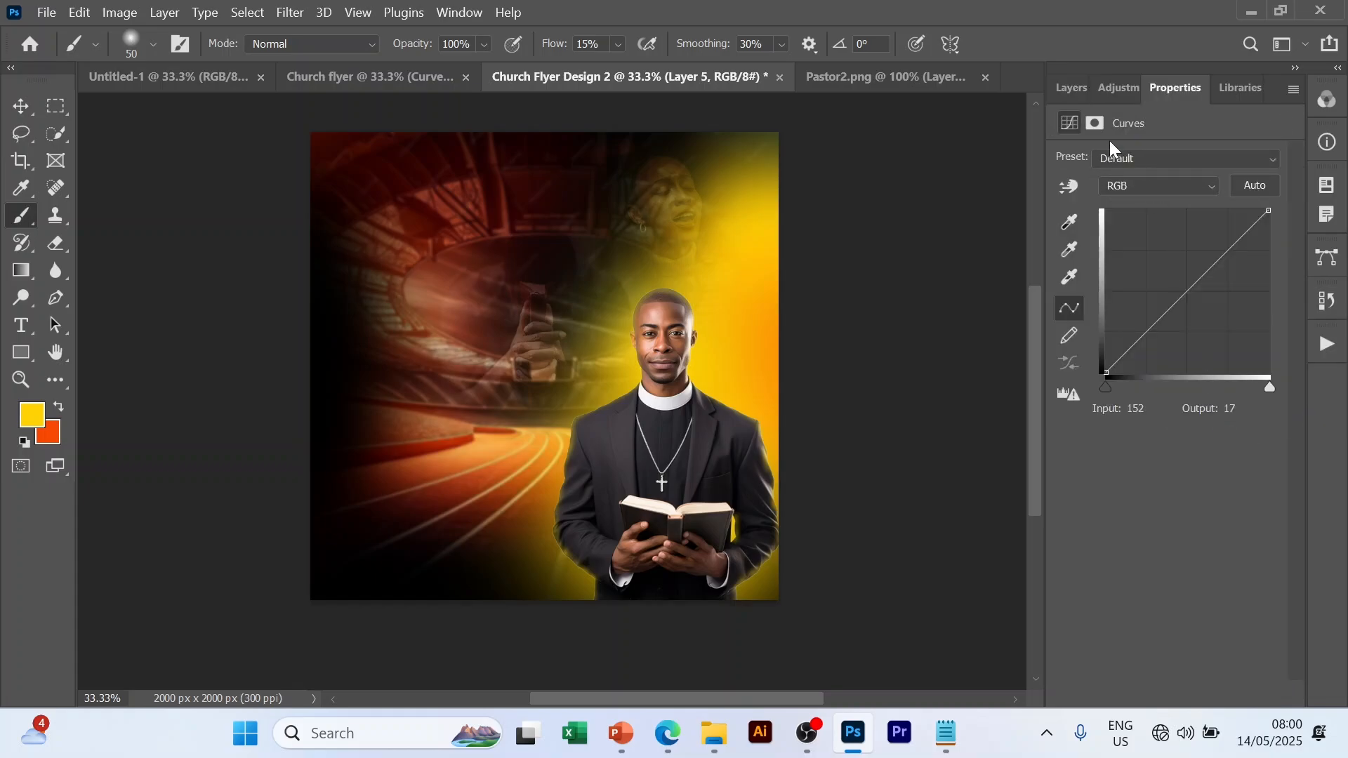
click(1068, 94)
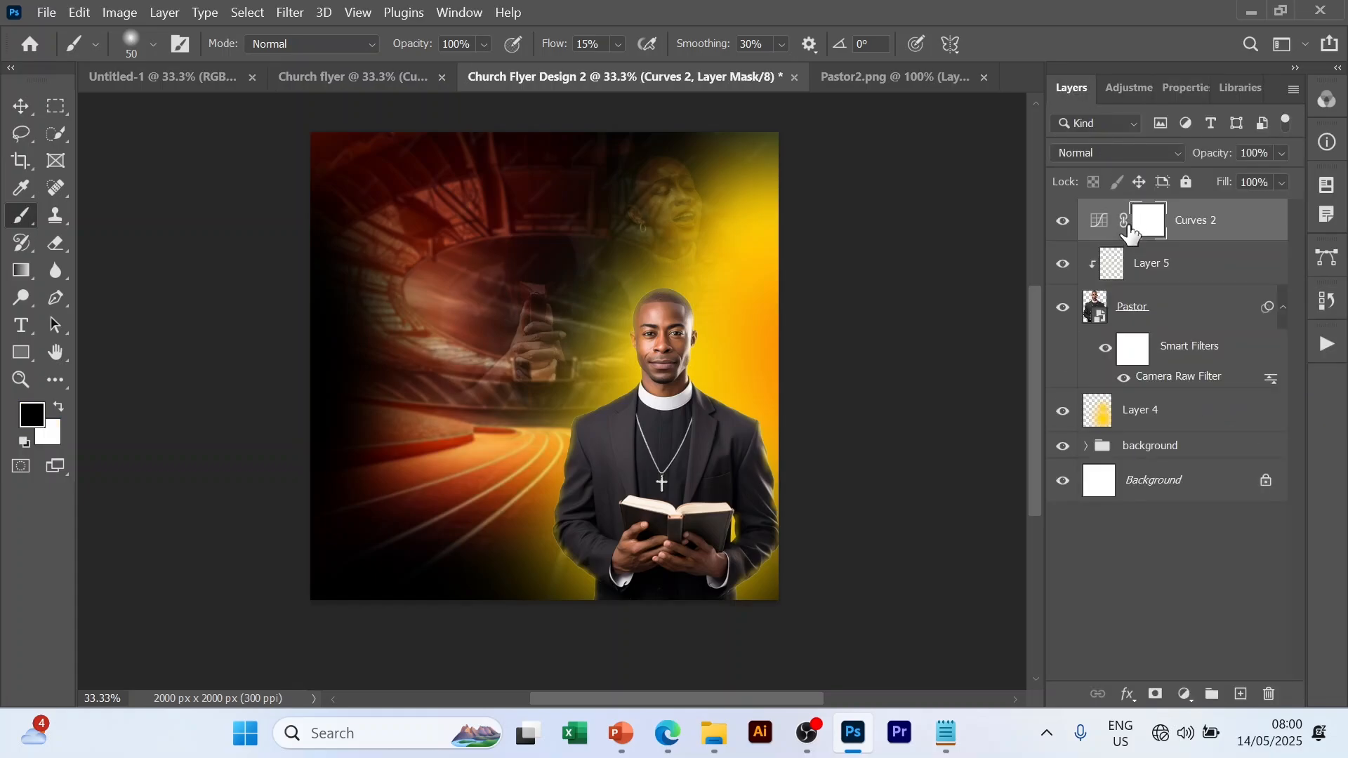
right_click(1124, 221)
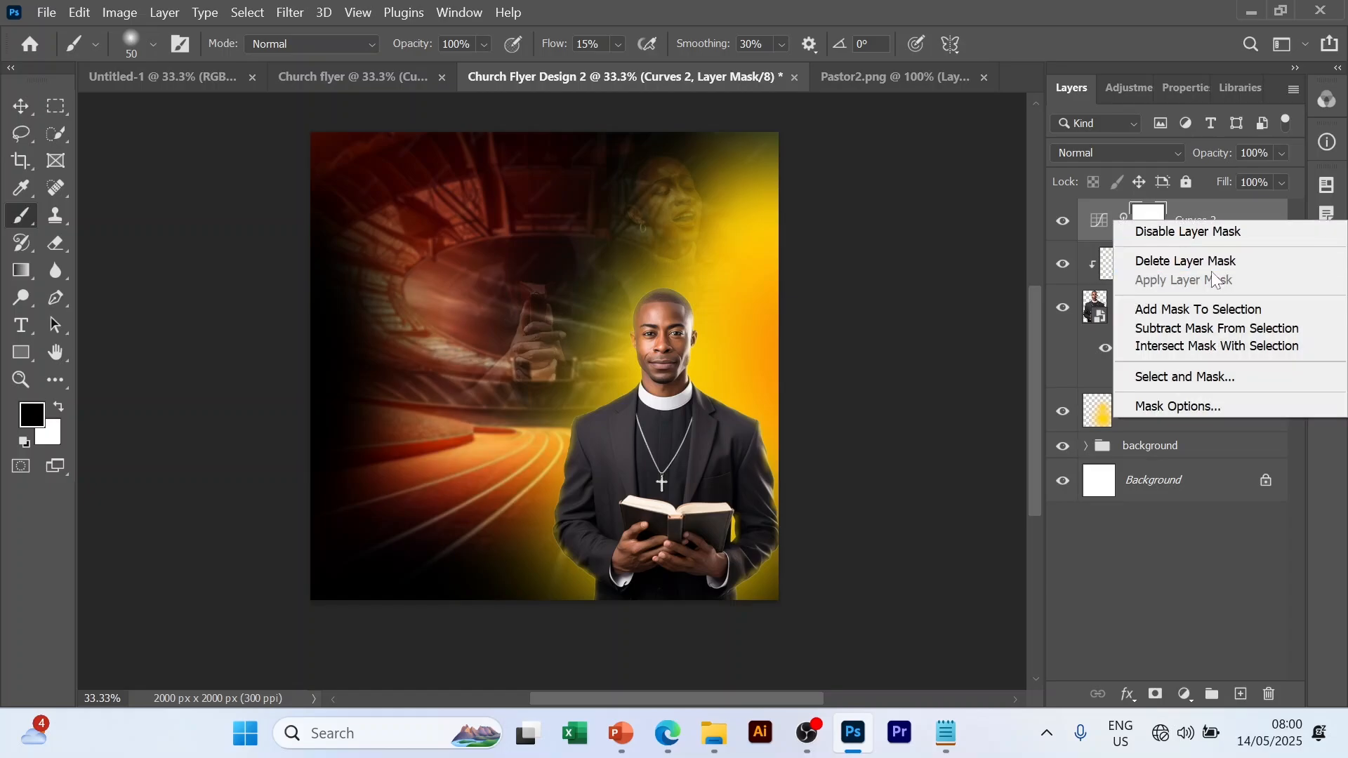
right_click(1257, 210)
right_click(1256, 211)
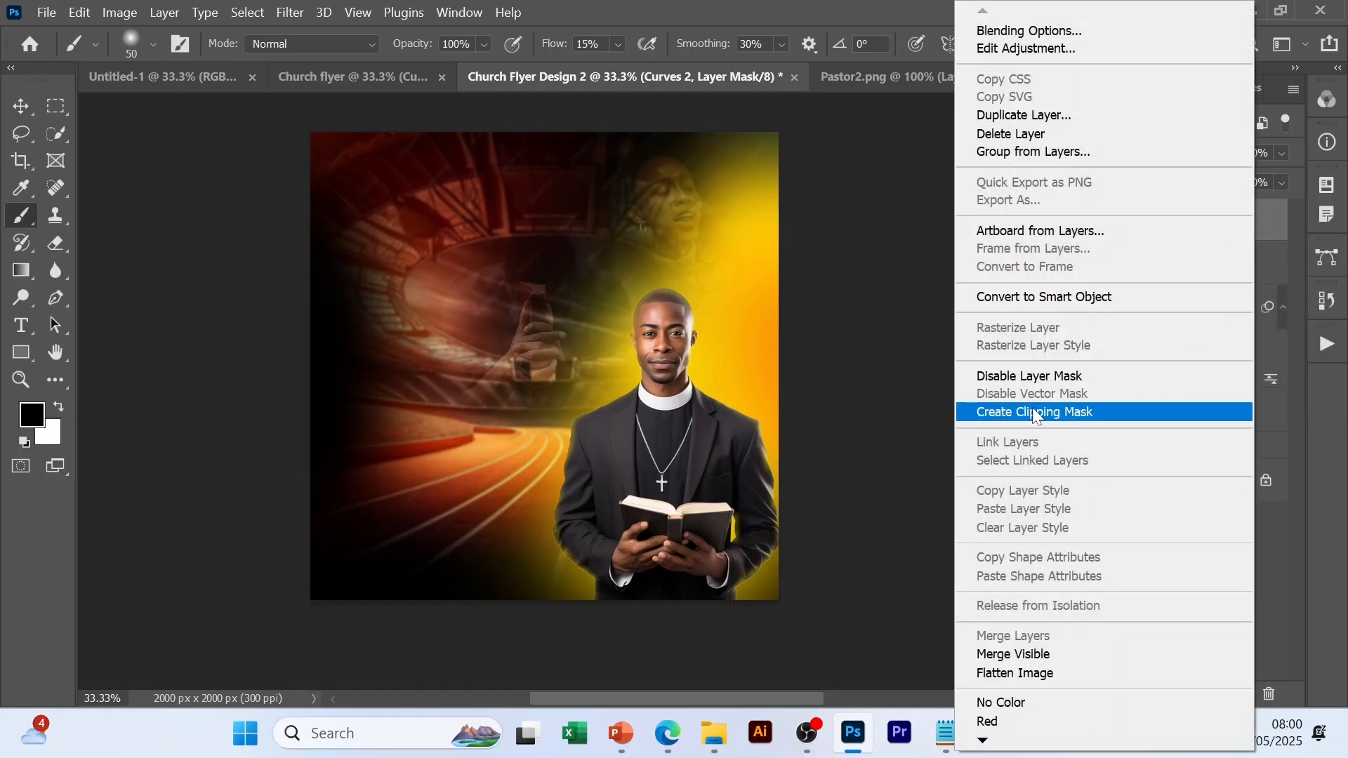
click(1032, 412)
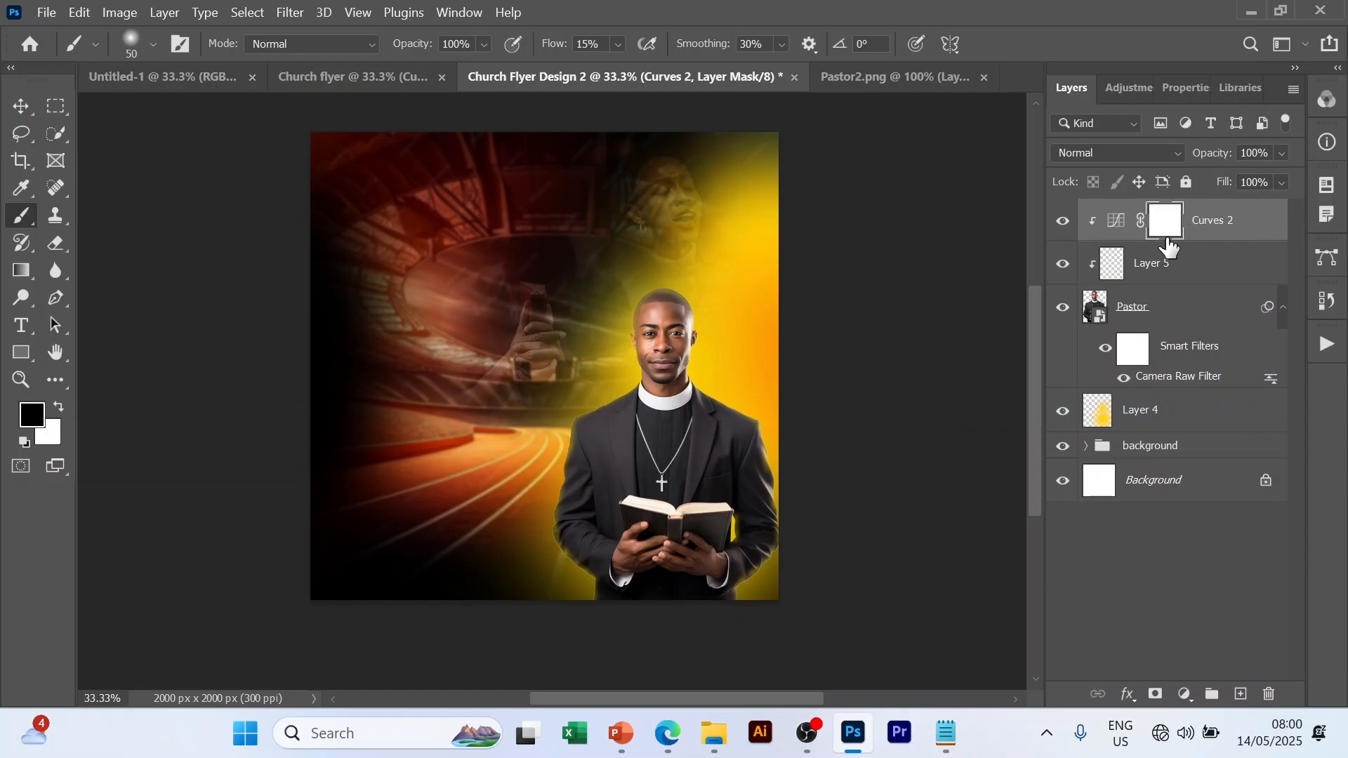
- Raise the Red channel midpoint of the Curves 2 adjustment to input 119, output 145
double_click(1118, 226)
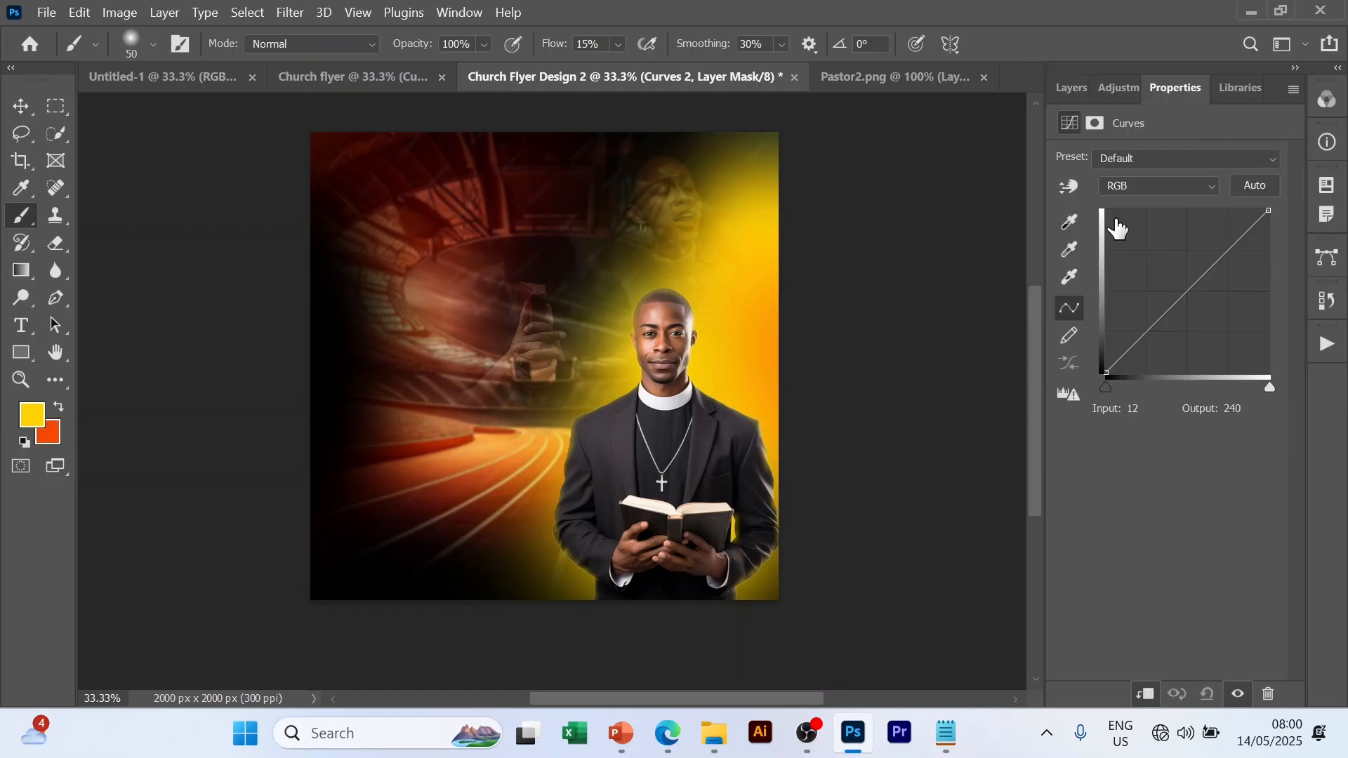
click(1208, 185)
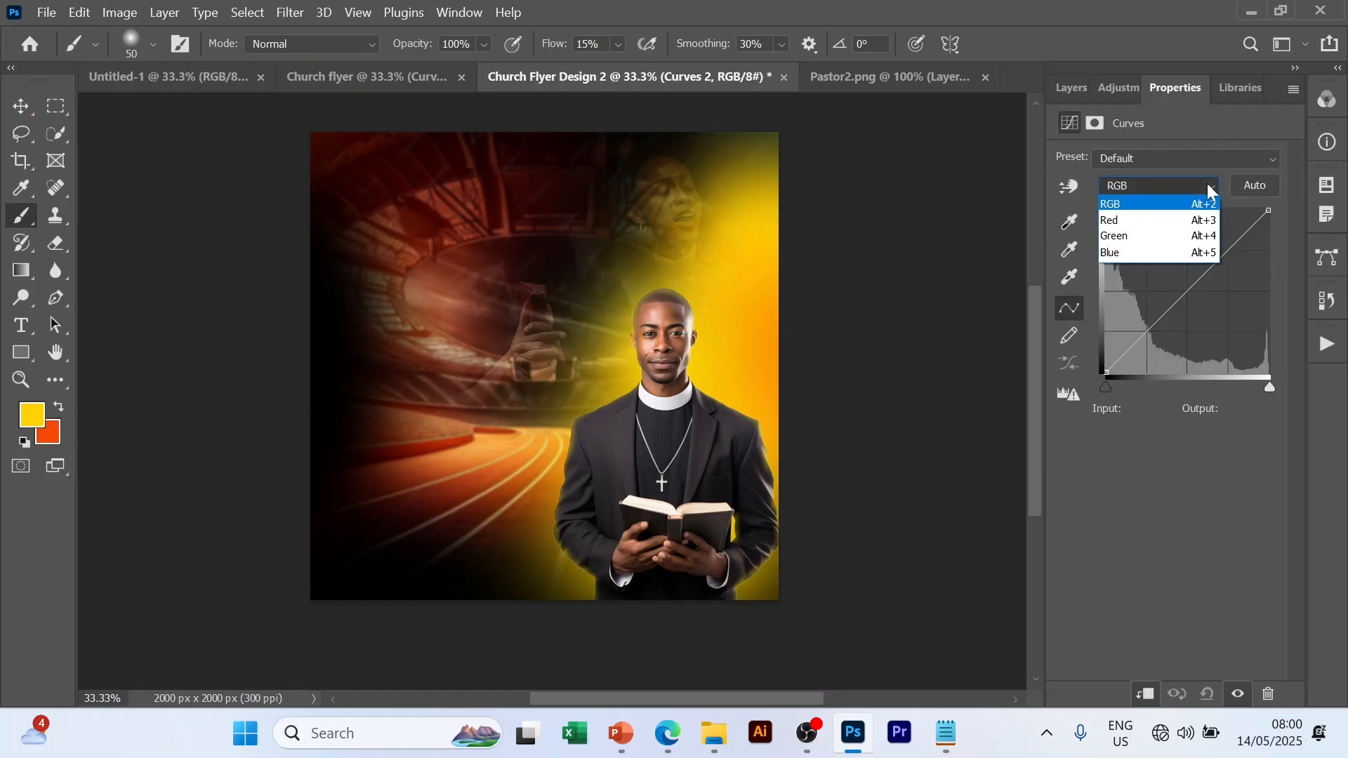
click(1157, 223)
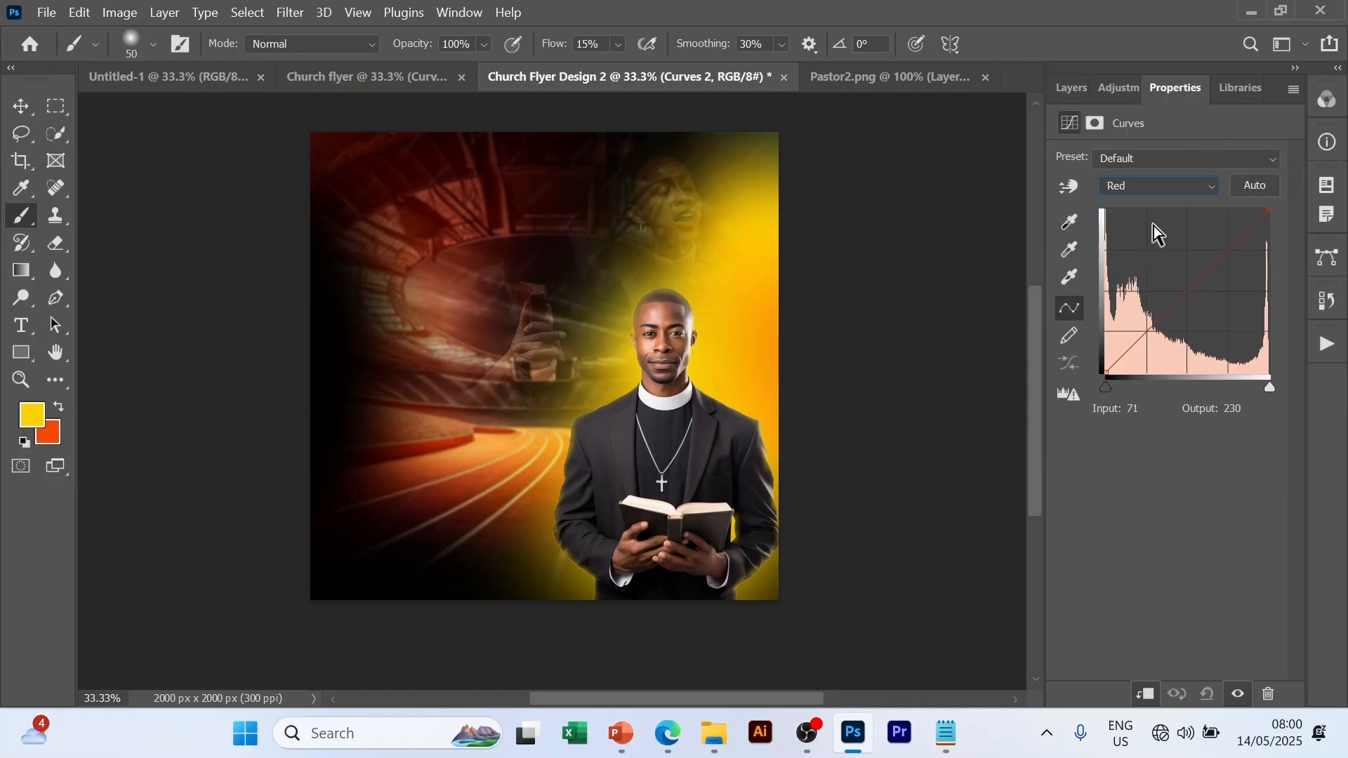
click(1188, 288)
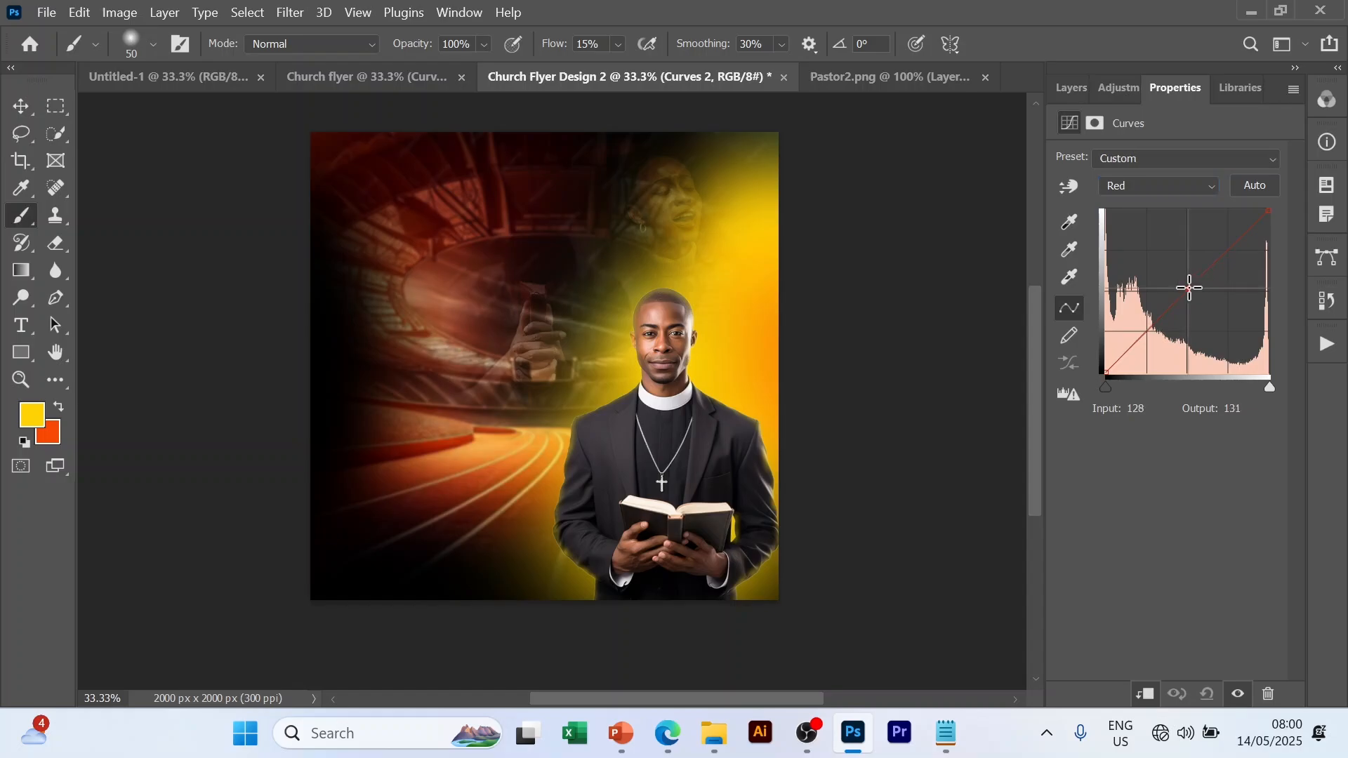
drag(1185, 288, 1182, 280)
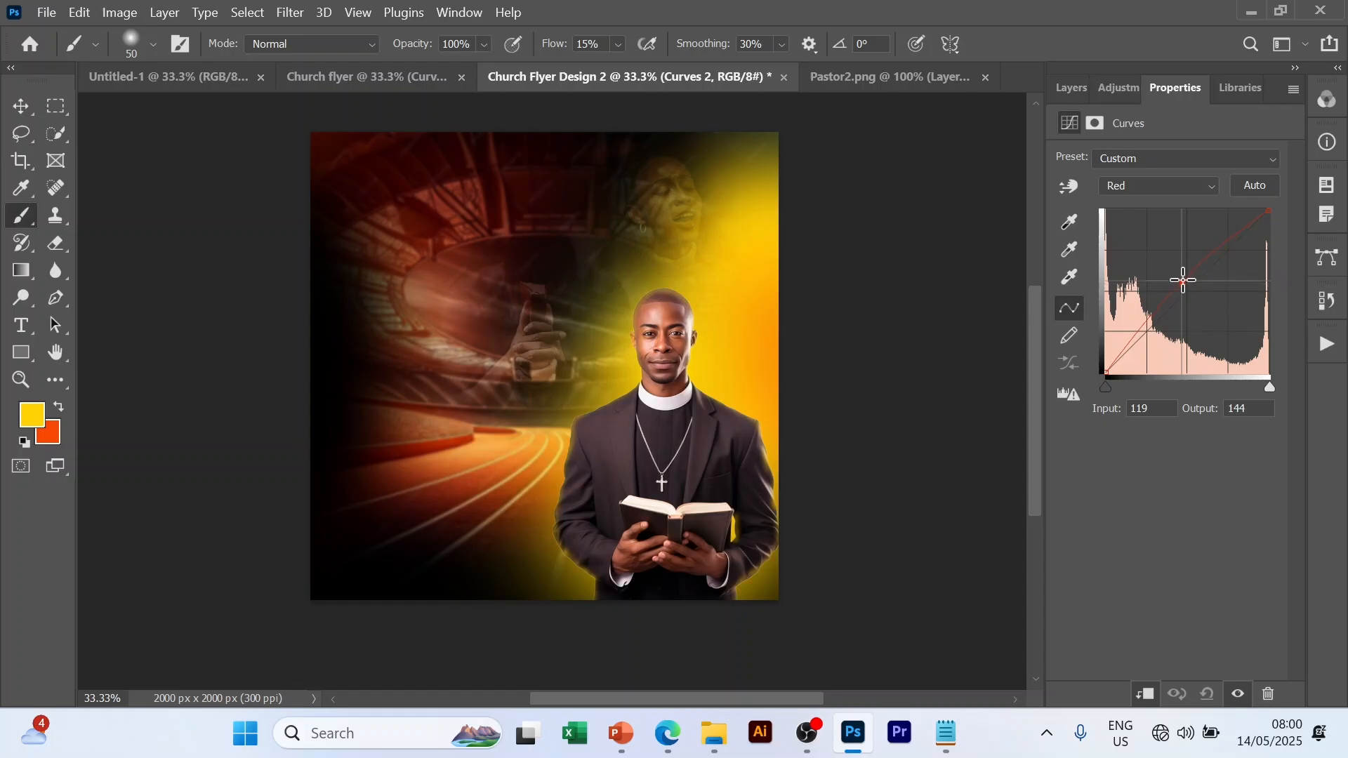
drag(1183, 280, 1184, 279)
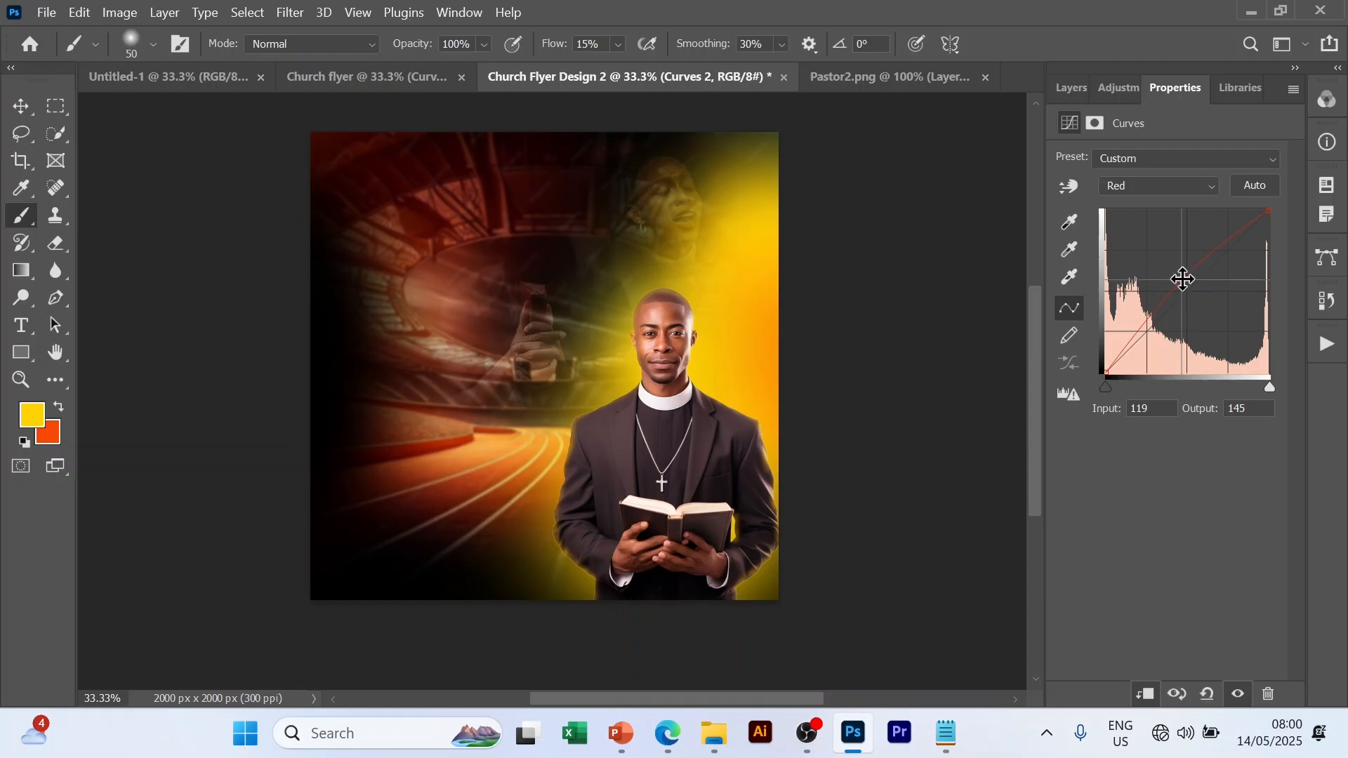
click(1072, 82)
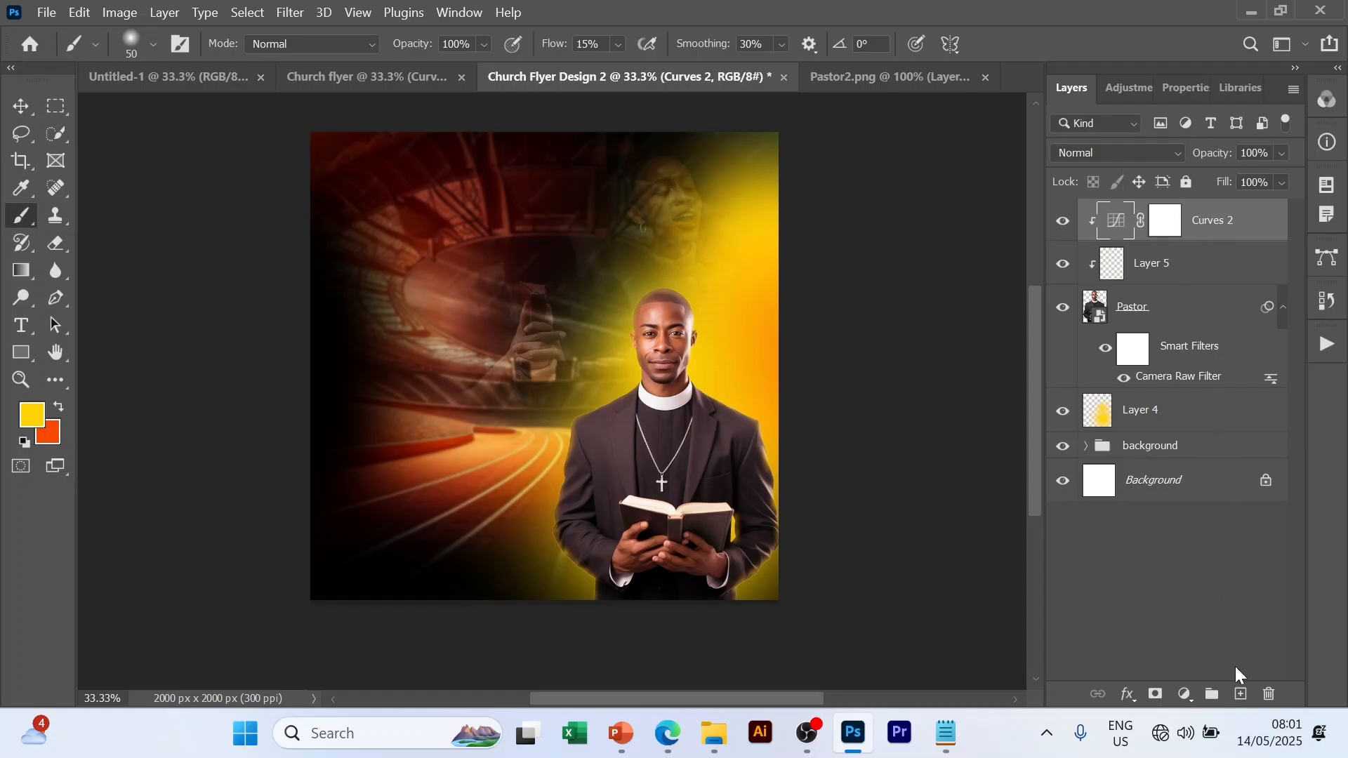
- Add another Curves adjustment layer above Curves 2 and clip it to the Pastor layer
click(1186, 696)
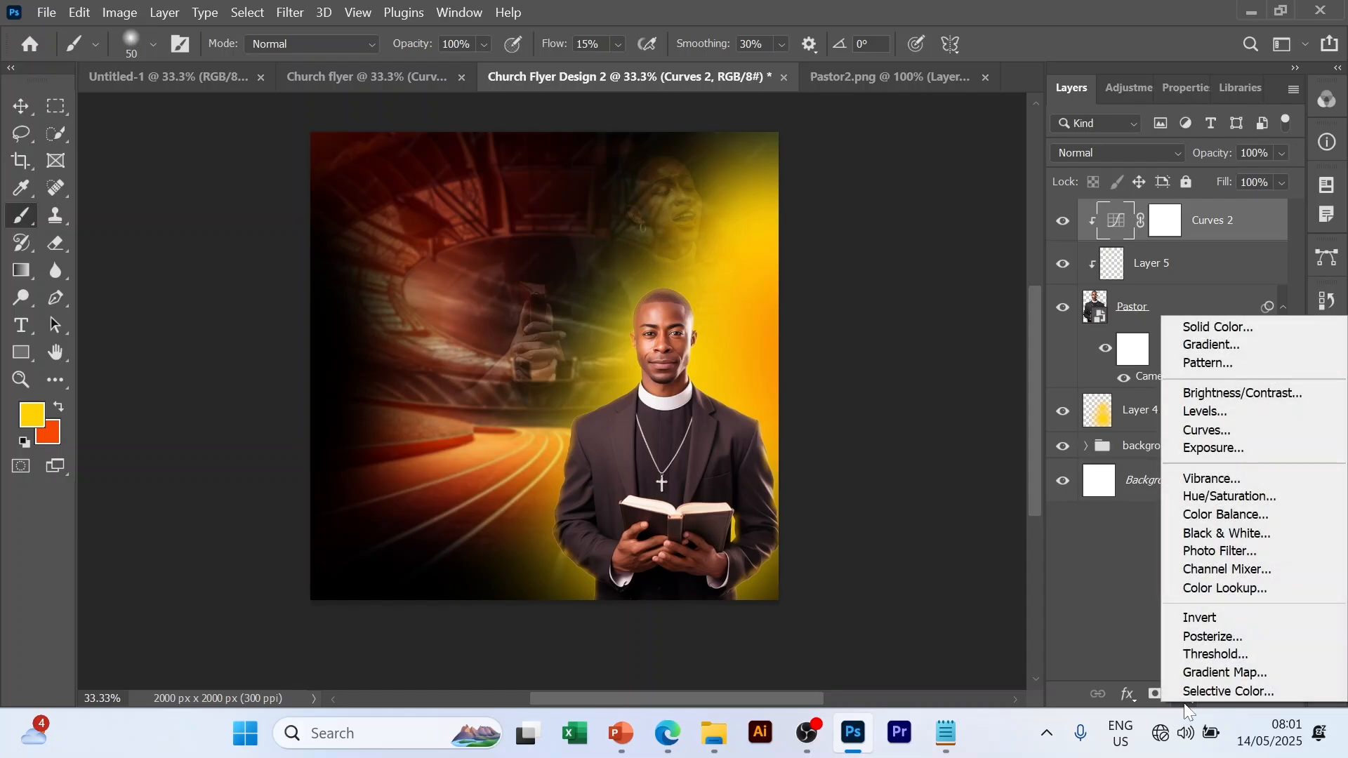
click(1228, 431)
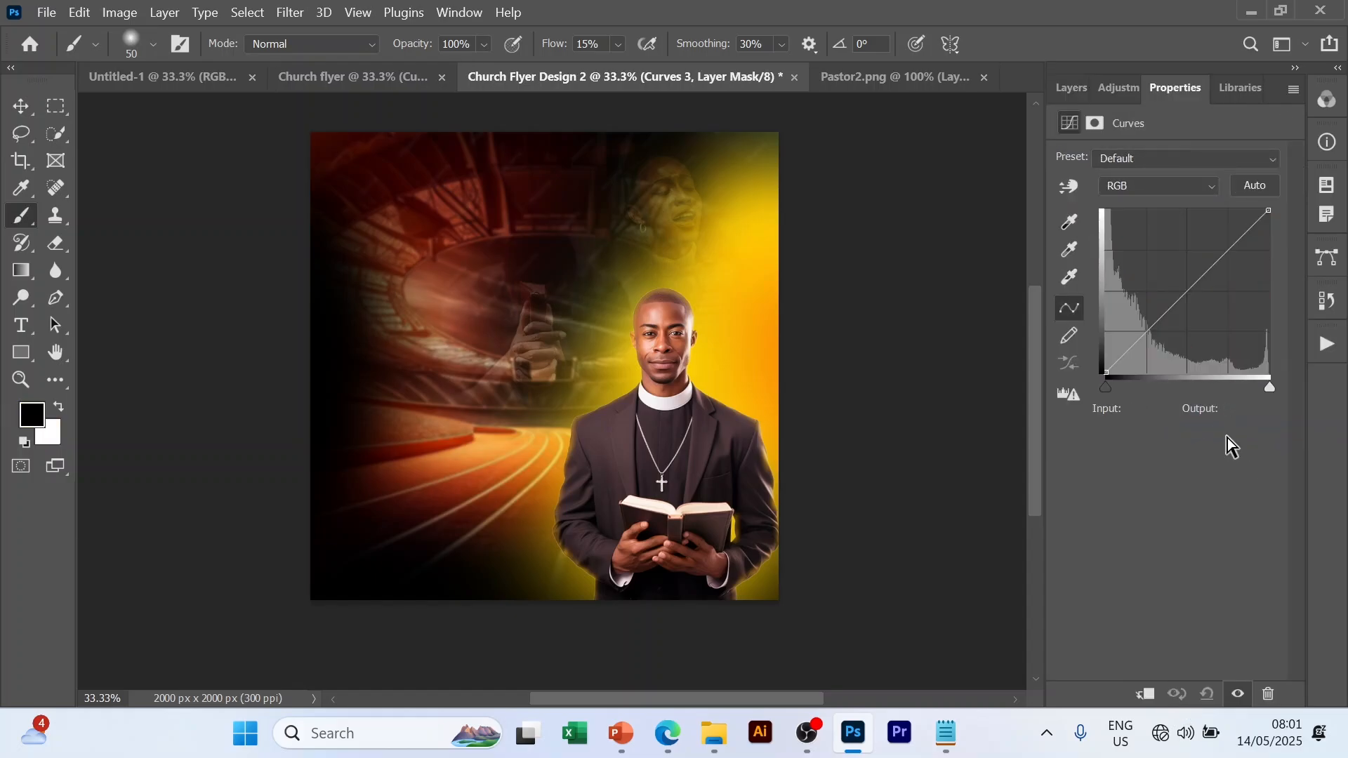
click(1209, 187)
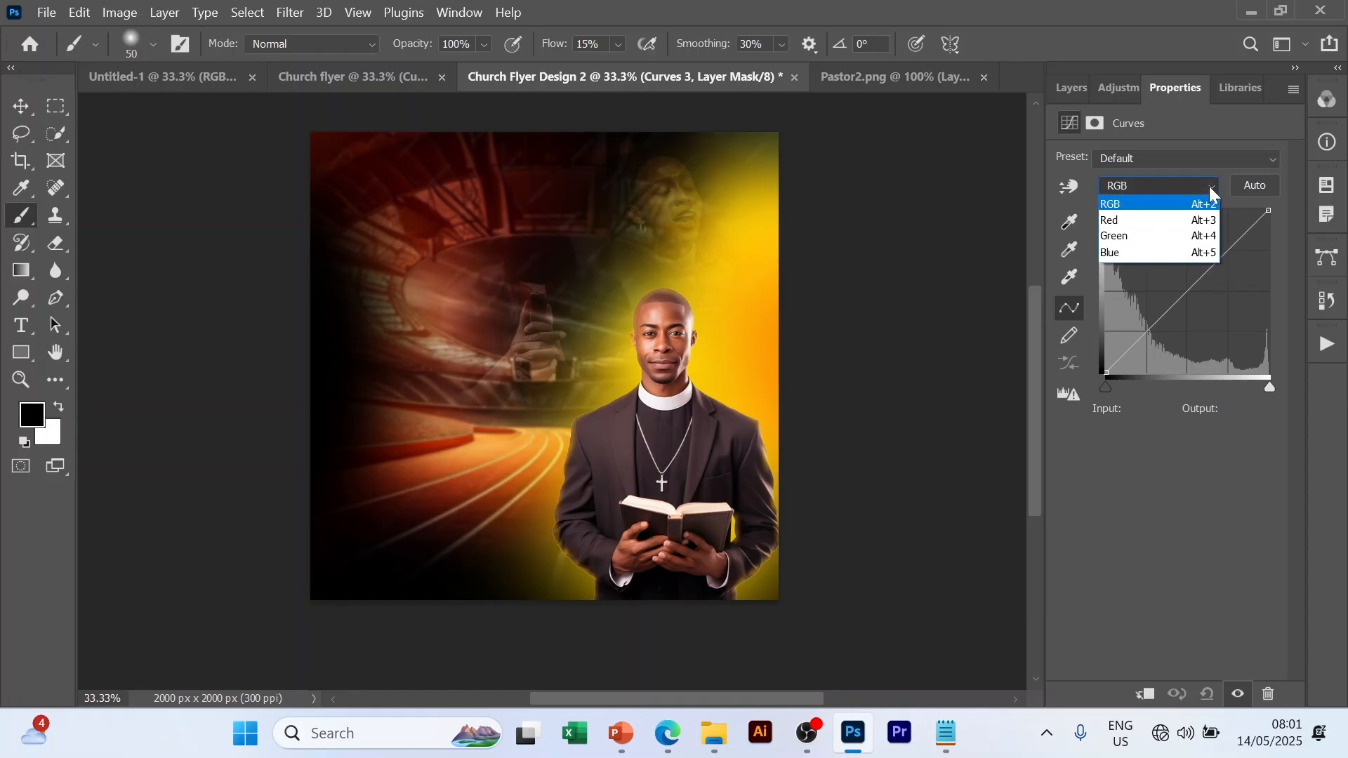
click(1125, 254)
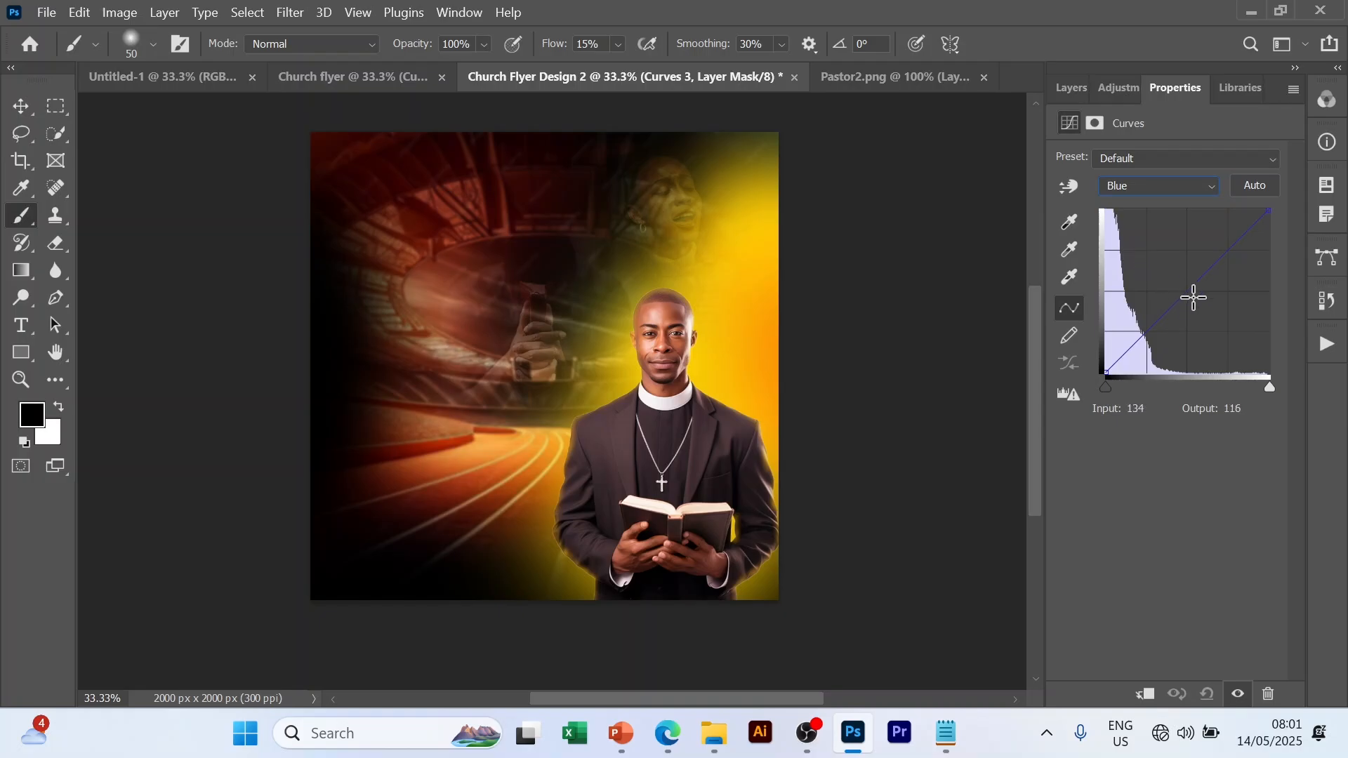
click(1077, 90)
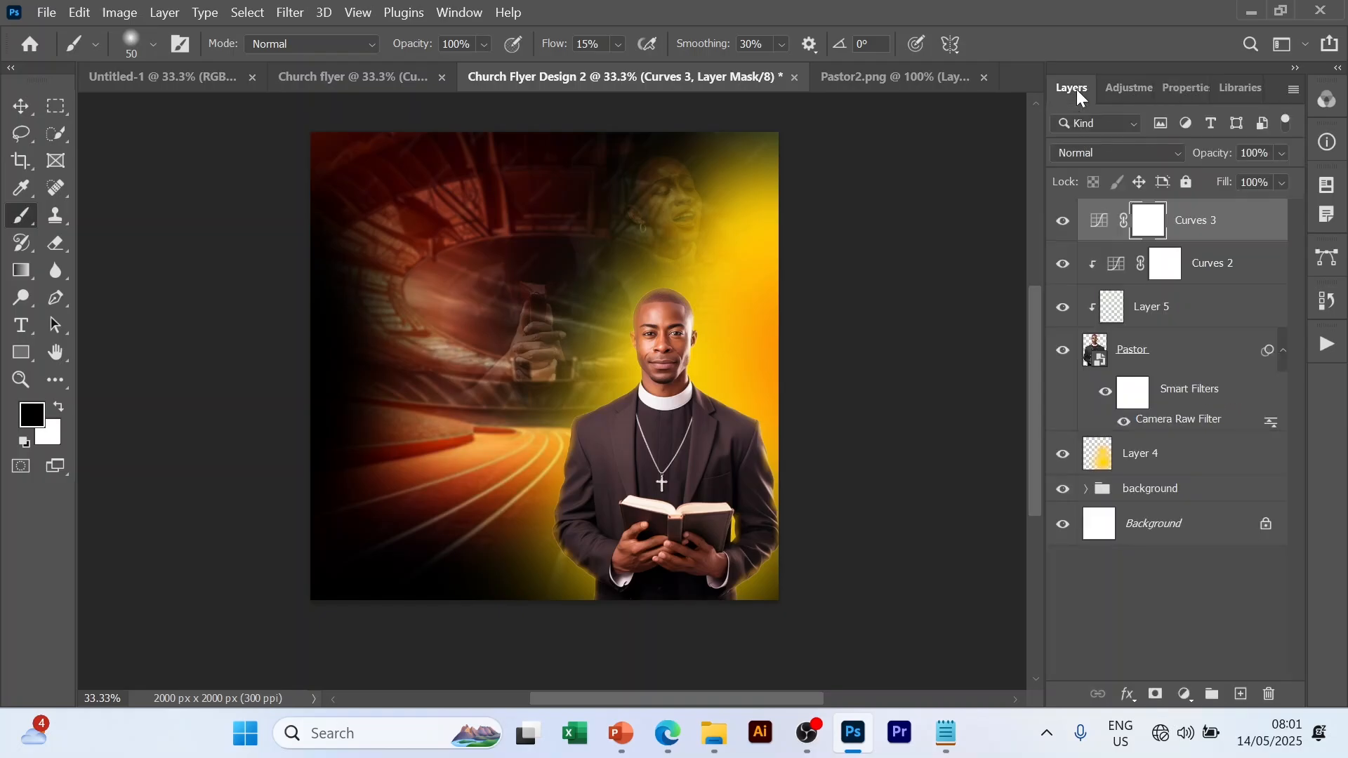
right_click(1178, 219)
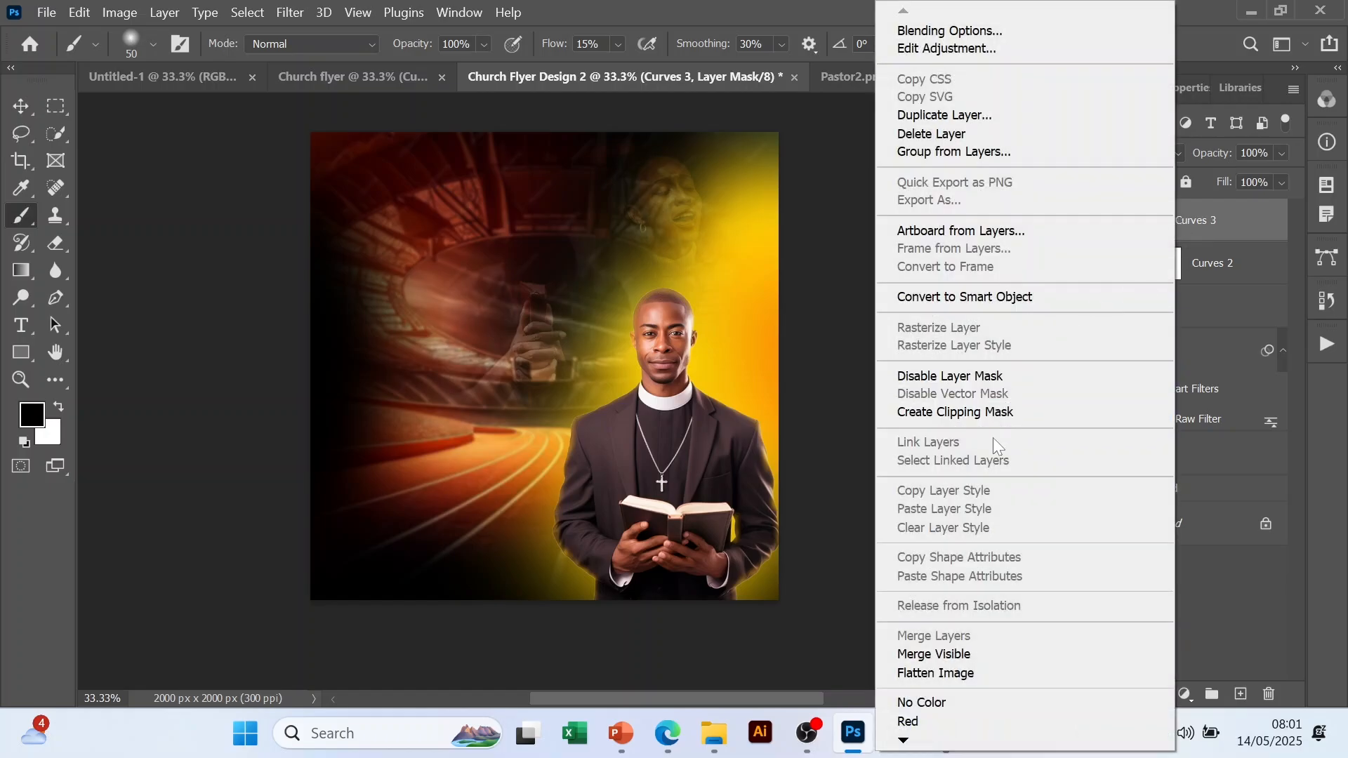
click(979, 420)
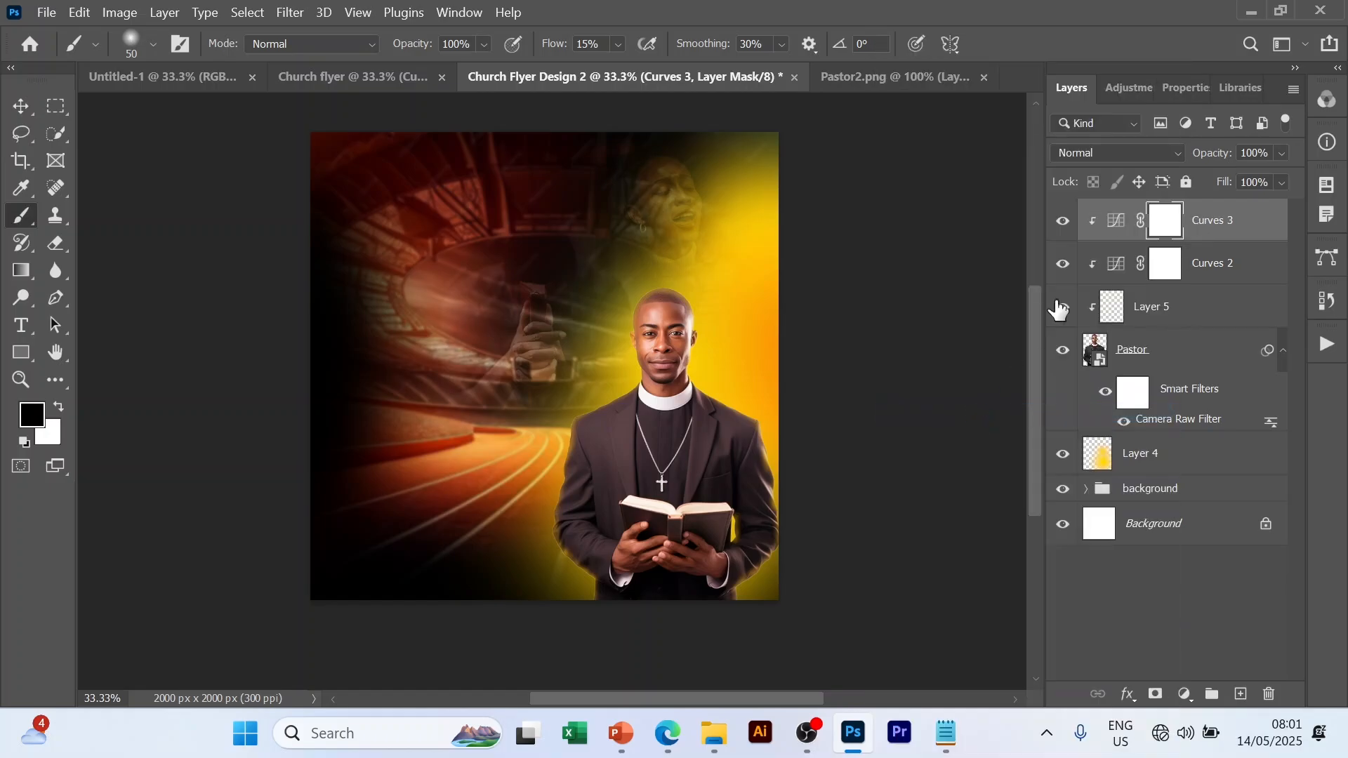
- Lower the Blue channel midpoint of the Curves 3 adjustment to about input 144, output 117
click(1136, 95)
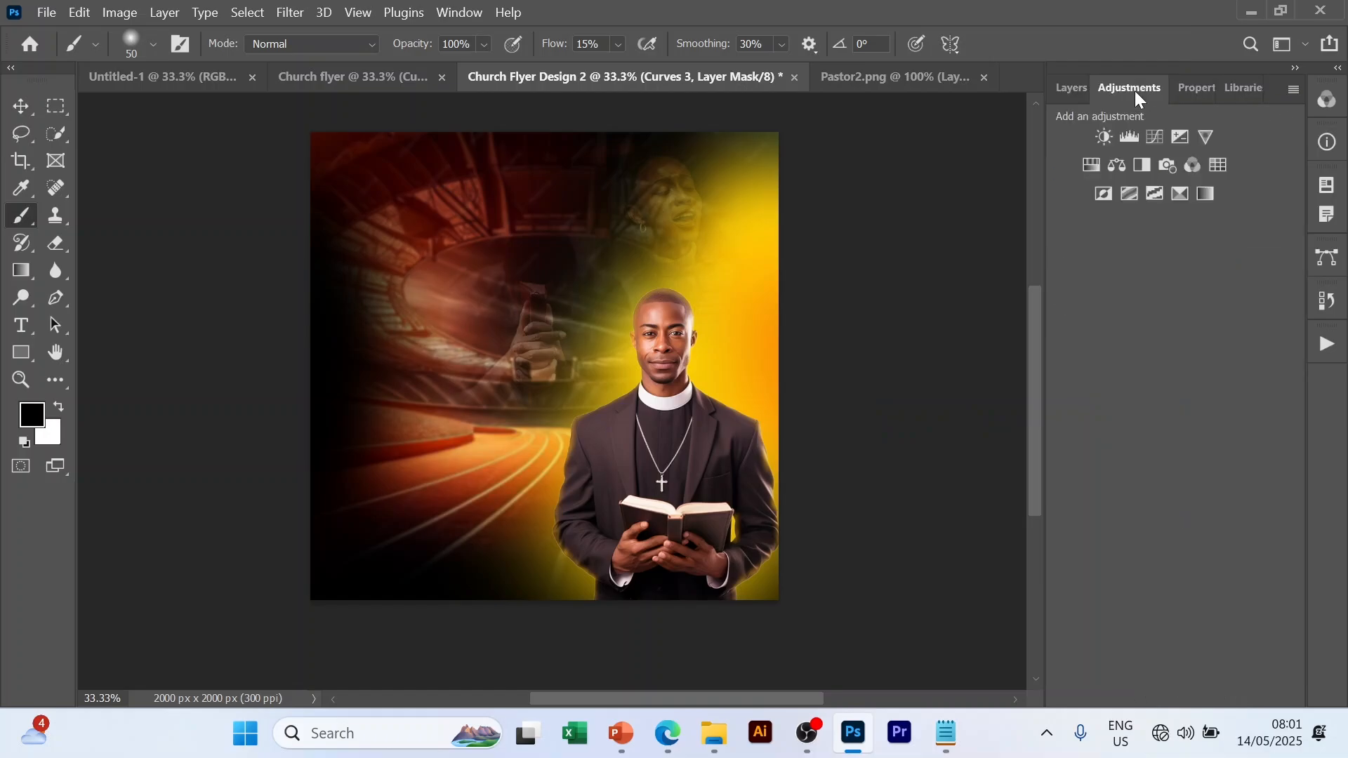
click(1073, 88)
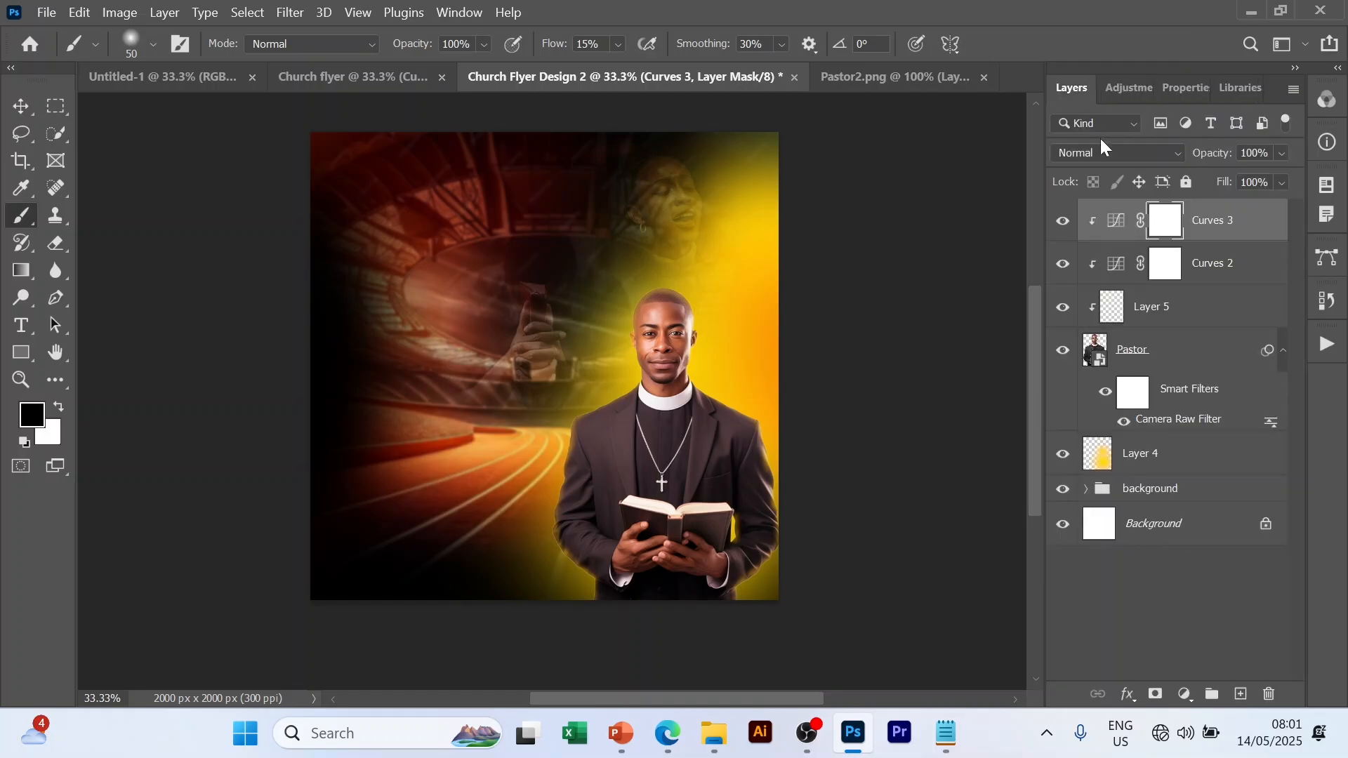
double_click(1115, 228)
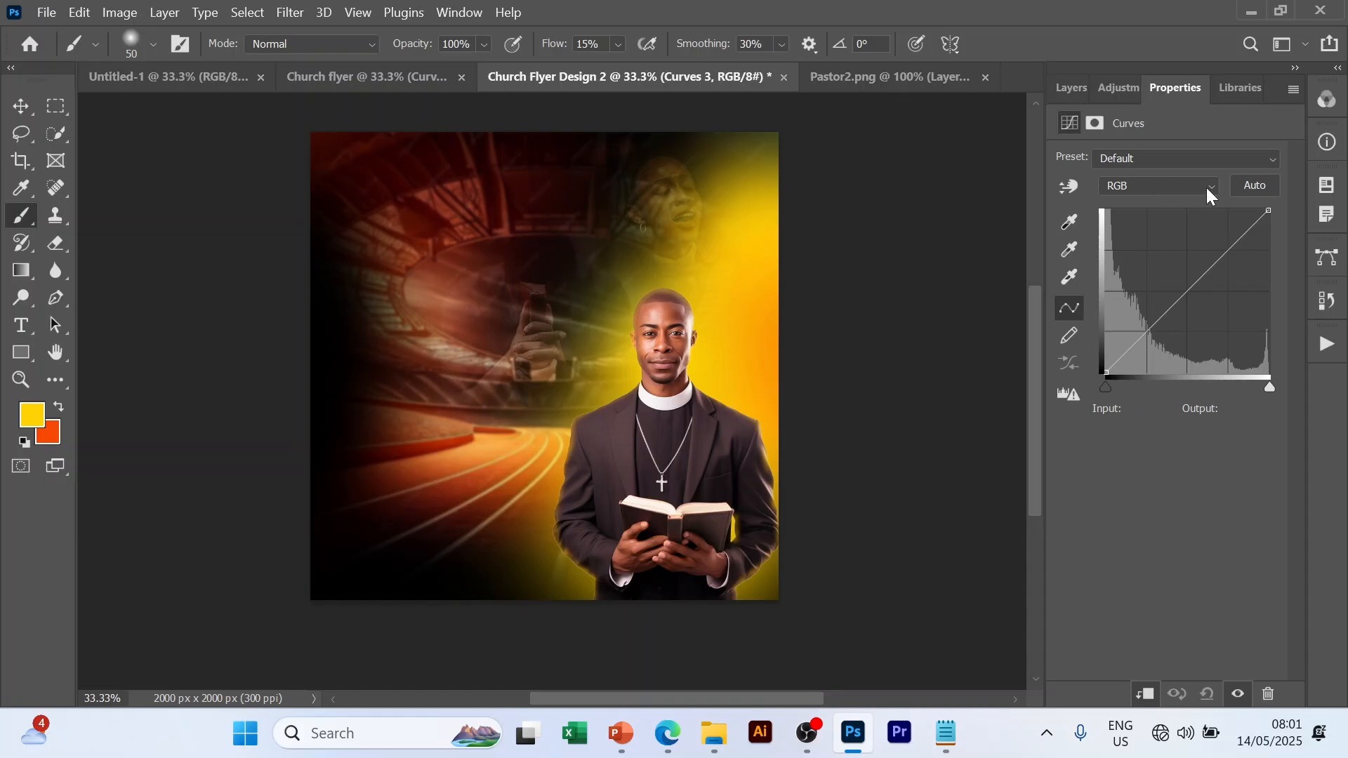
click(1206, 187)
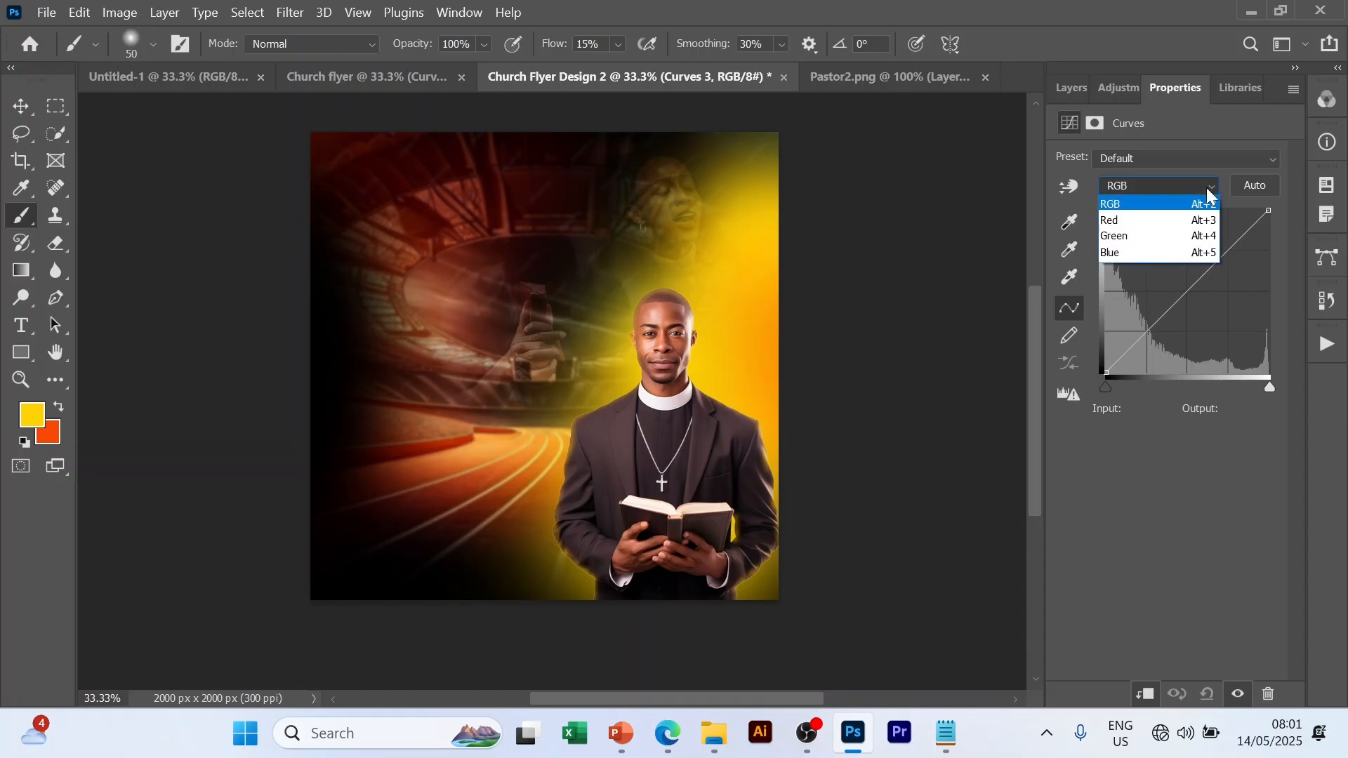
click(1147, 254)
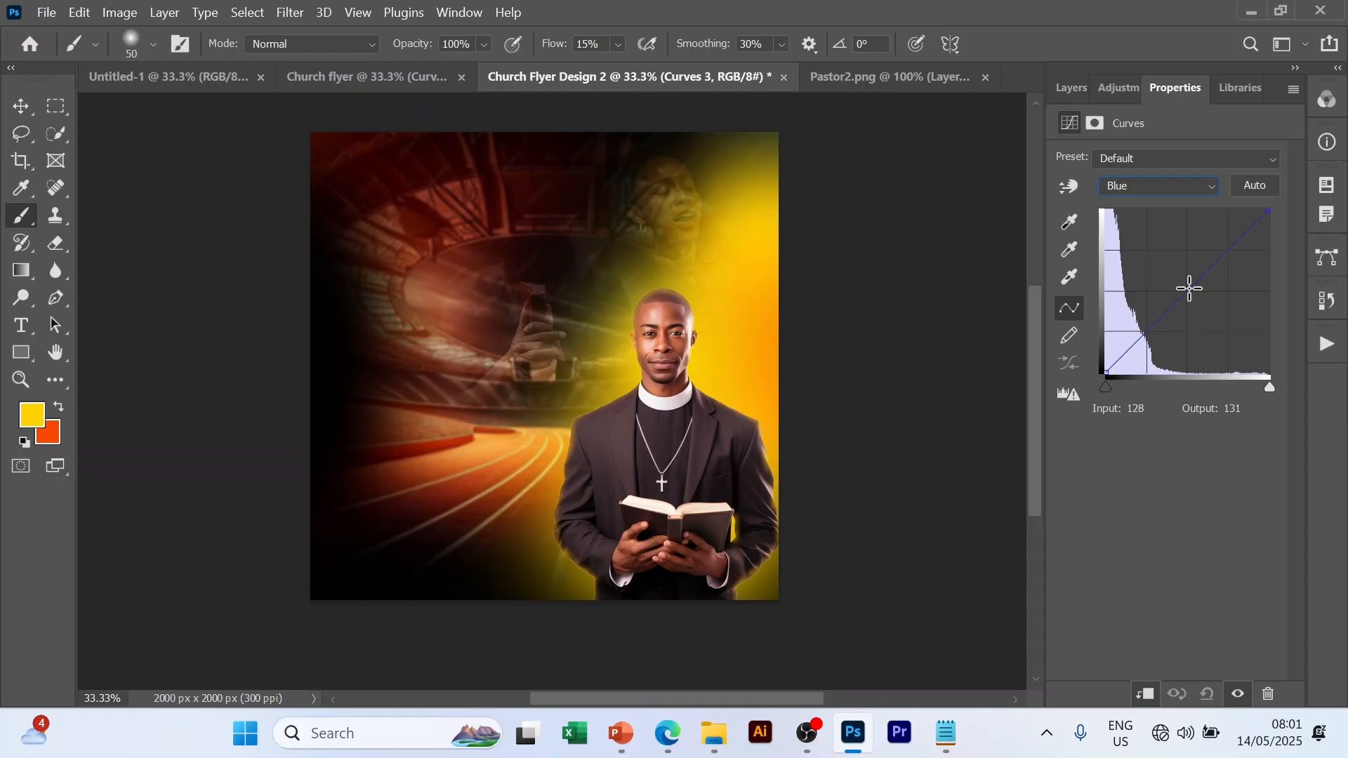
drag(1189, 289, 1199, 298)
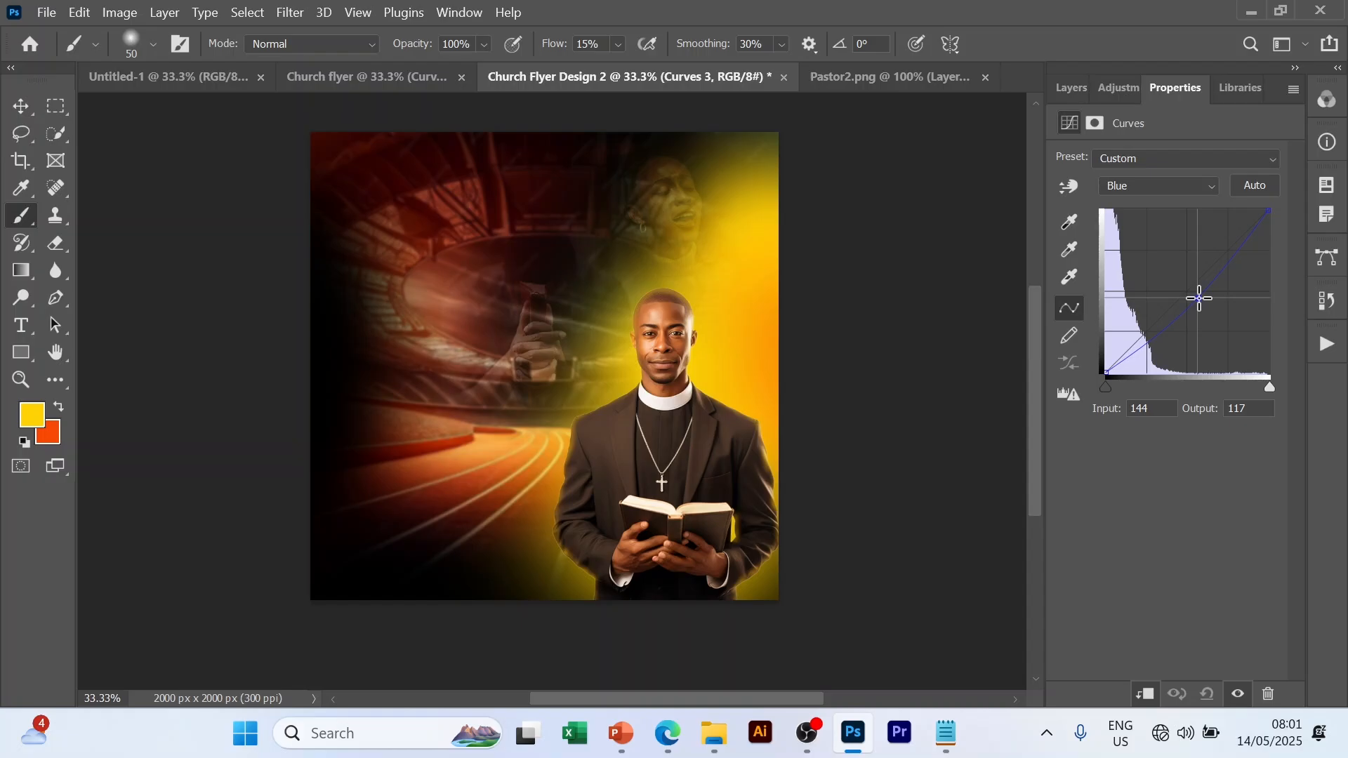
drag(1199, 299, 1198, 299)
click(1073, 90)
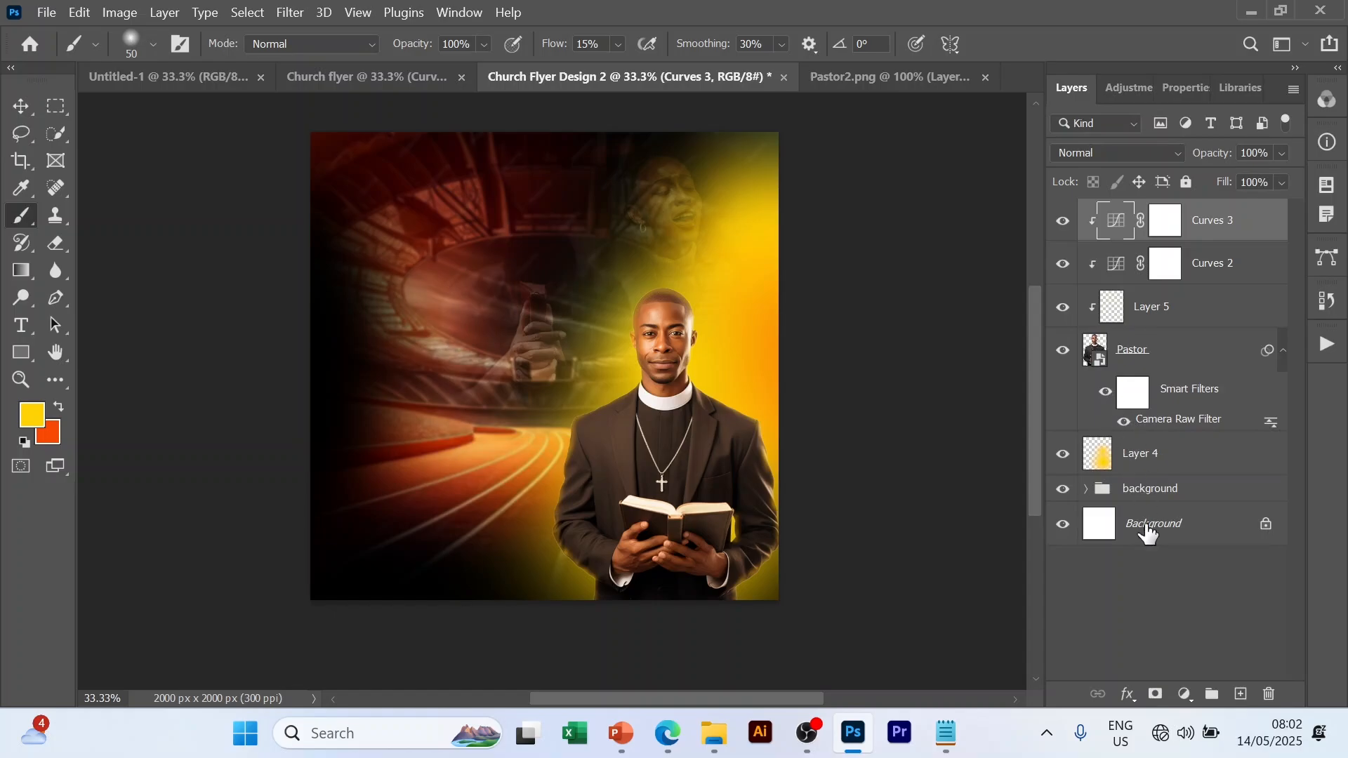
- Group the layers from Layer 4 up to Curves 3, including the Pastor layer and its clipped layers
click(1146, 590)
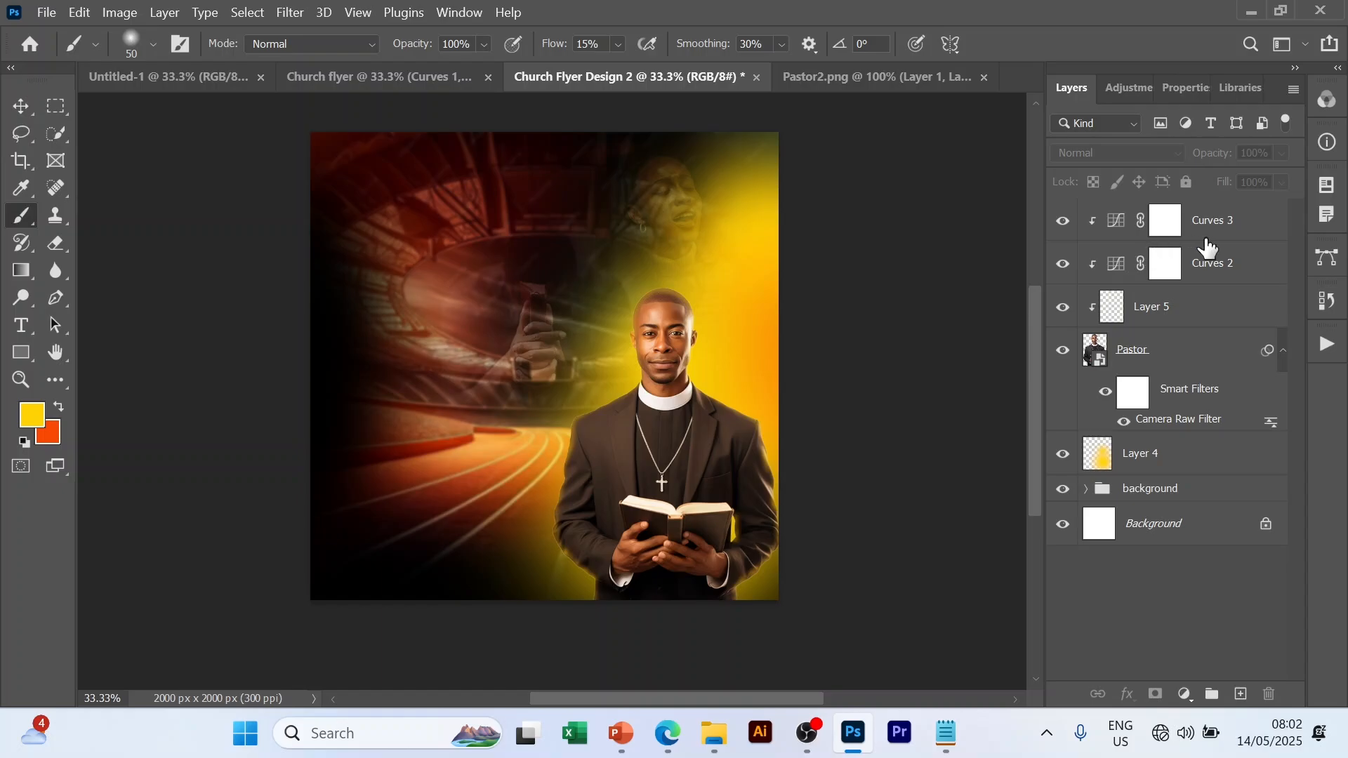
click(1157, 405)
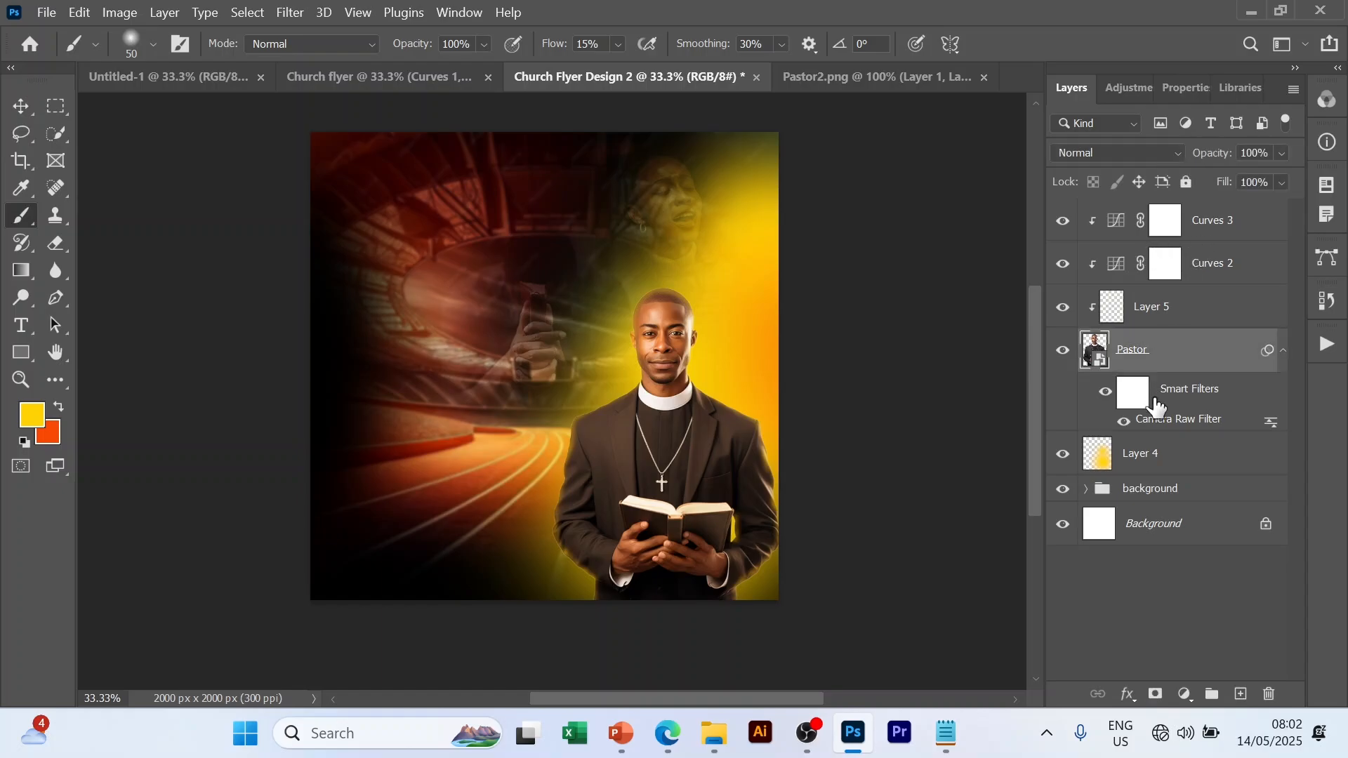
shift+click(1160, 299)
key(alt+[)
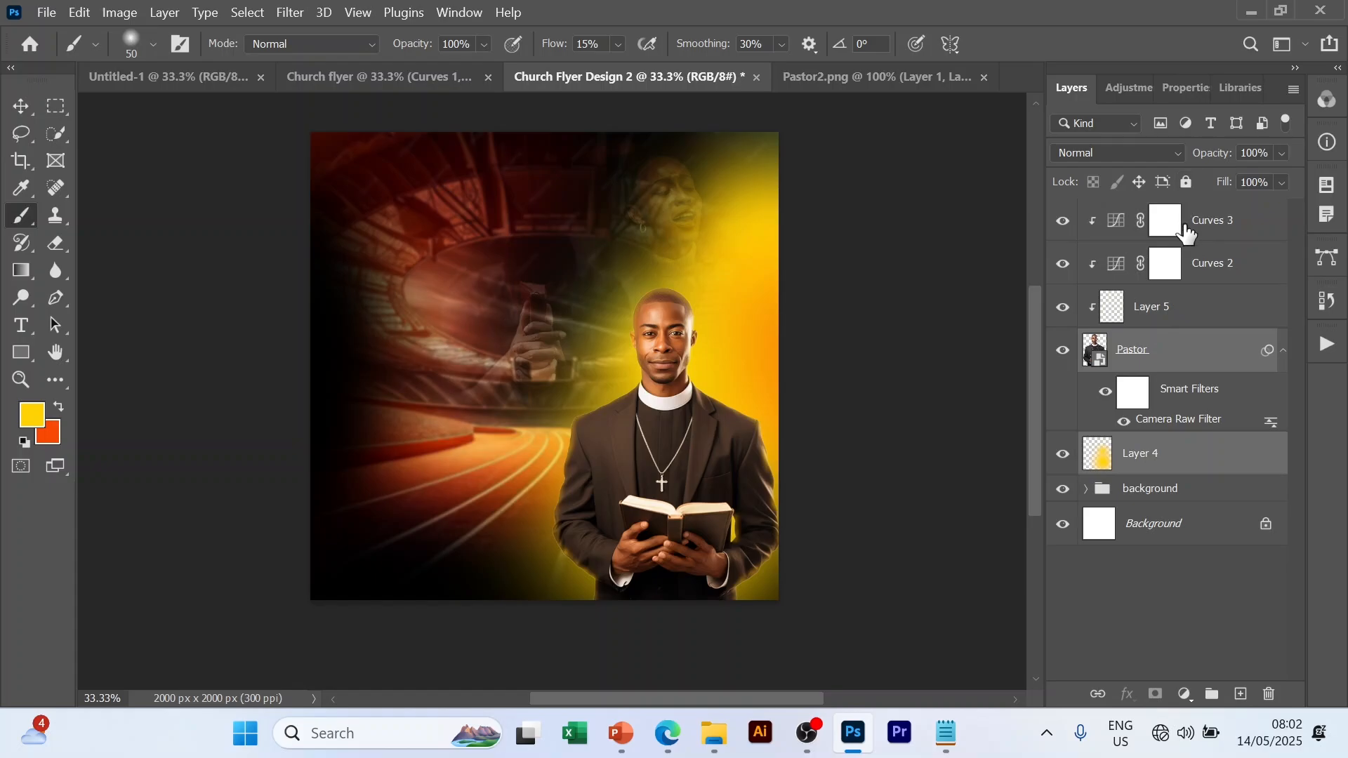
shift+click(1186, 232)
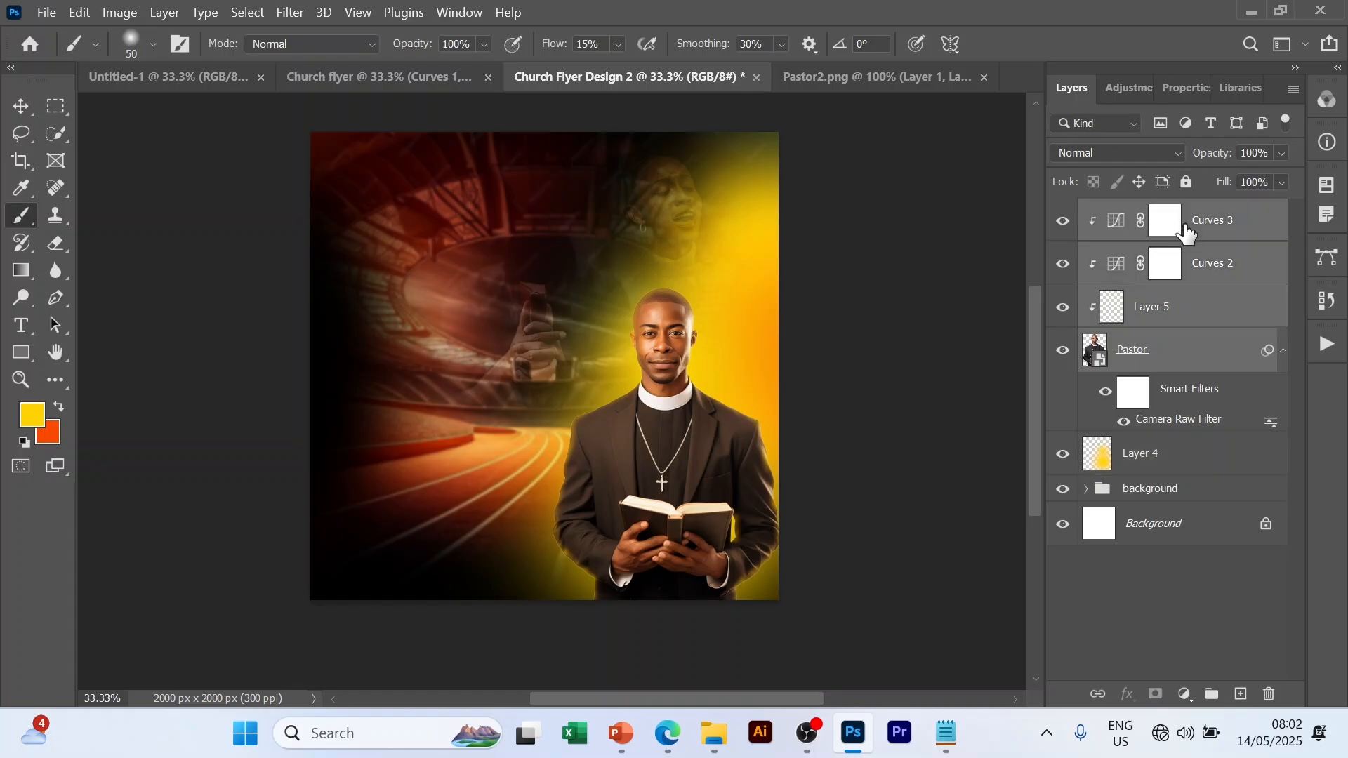
click(1161, 470)
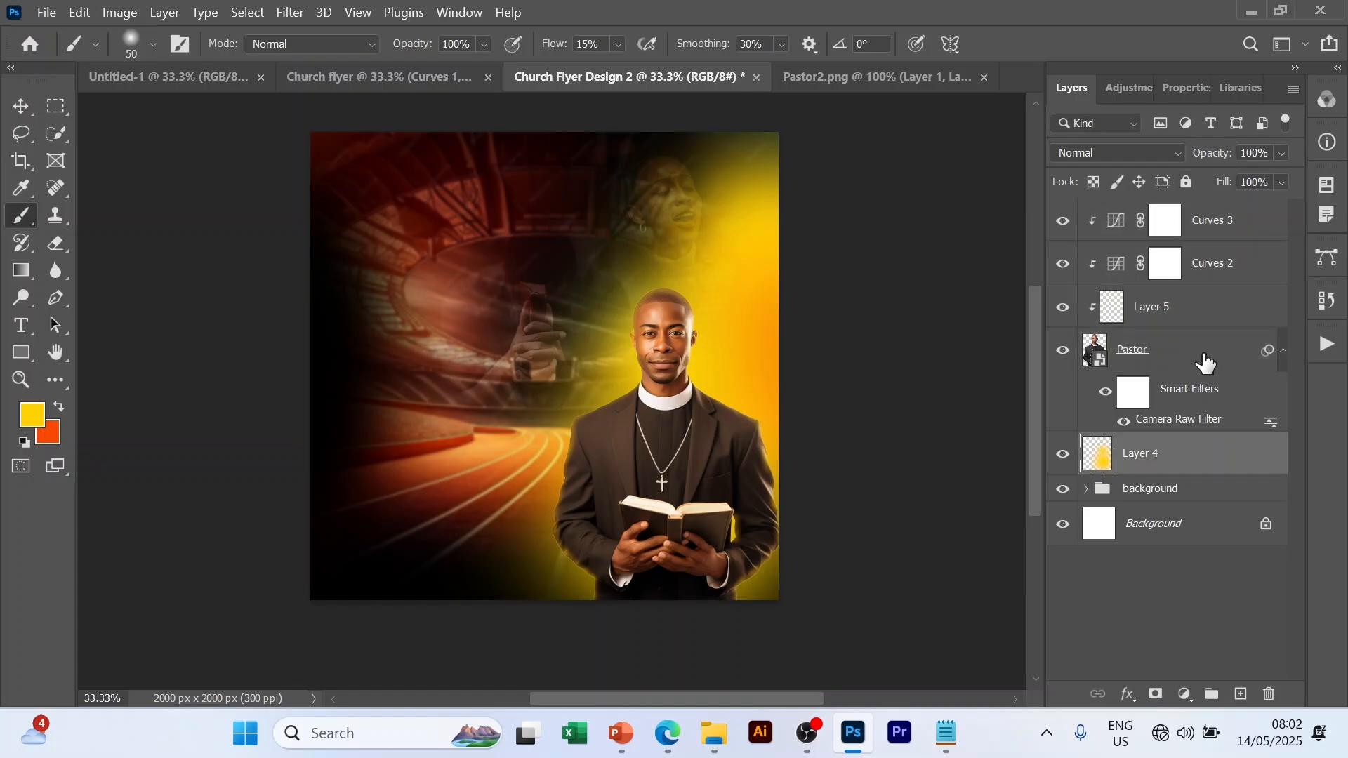
shift+click(1228, 223)
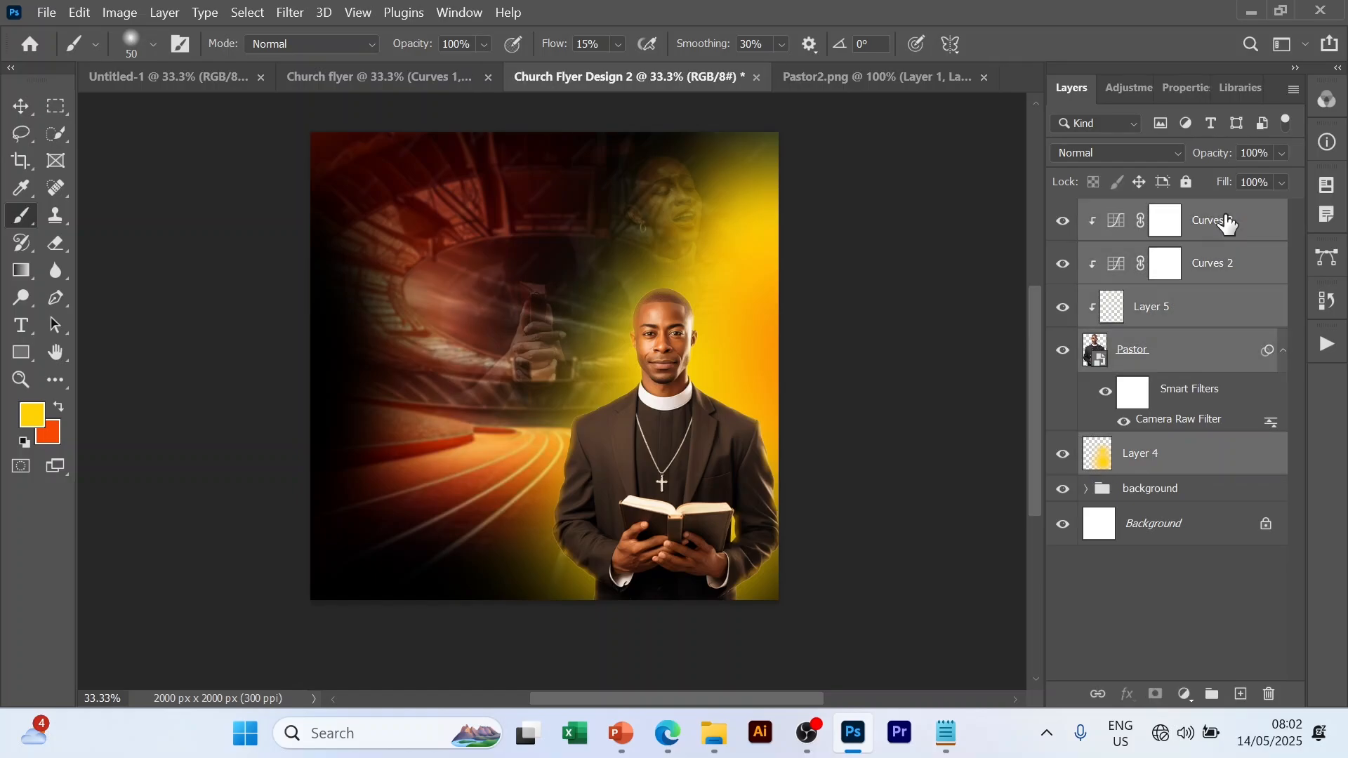
key(ctrl+g)
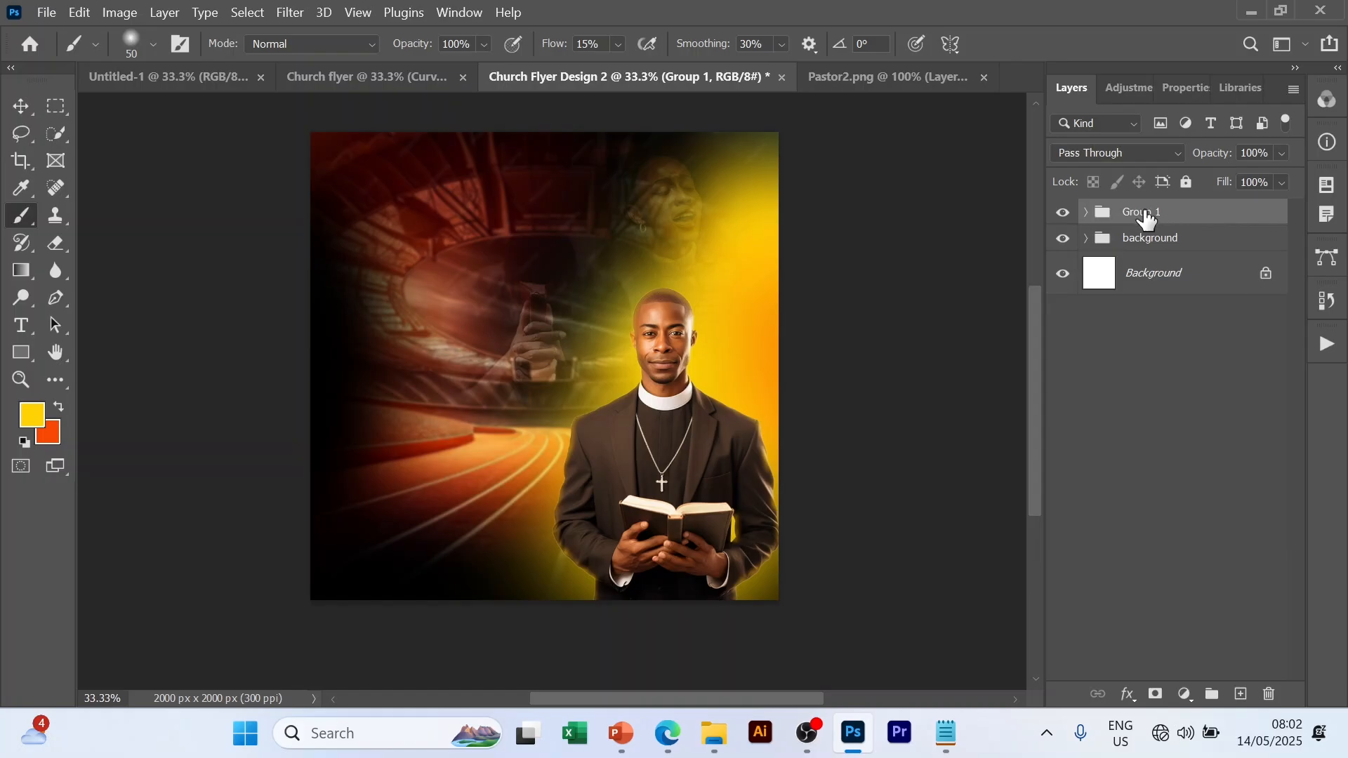
- Rename the new layer group as Pastor and deselect it
double_click(1148, 220)
text(Pastor)
key(Return)
click(1180, 335)
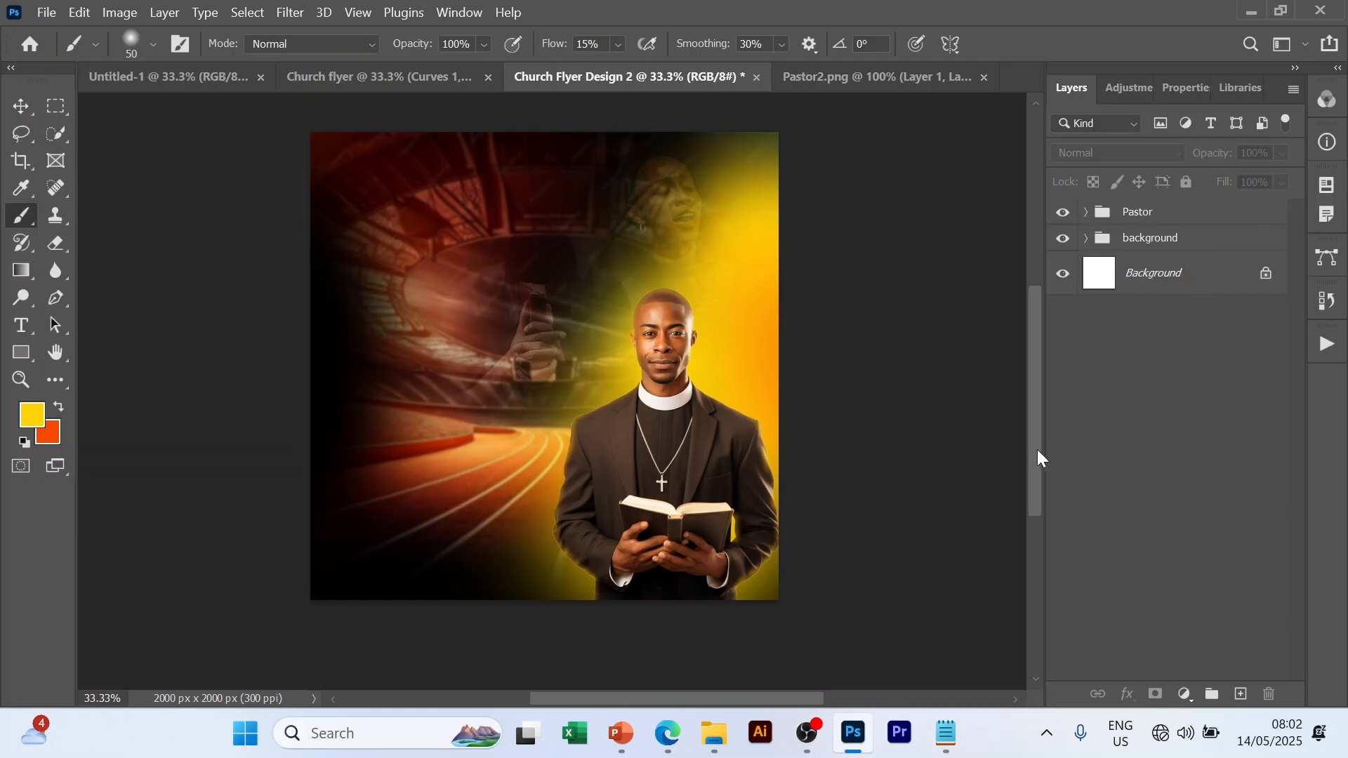
- Switch to File Explorer and place the 20250513_192439 logo image from the drive-download folder onto the flyer
key(v)
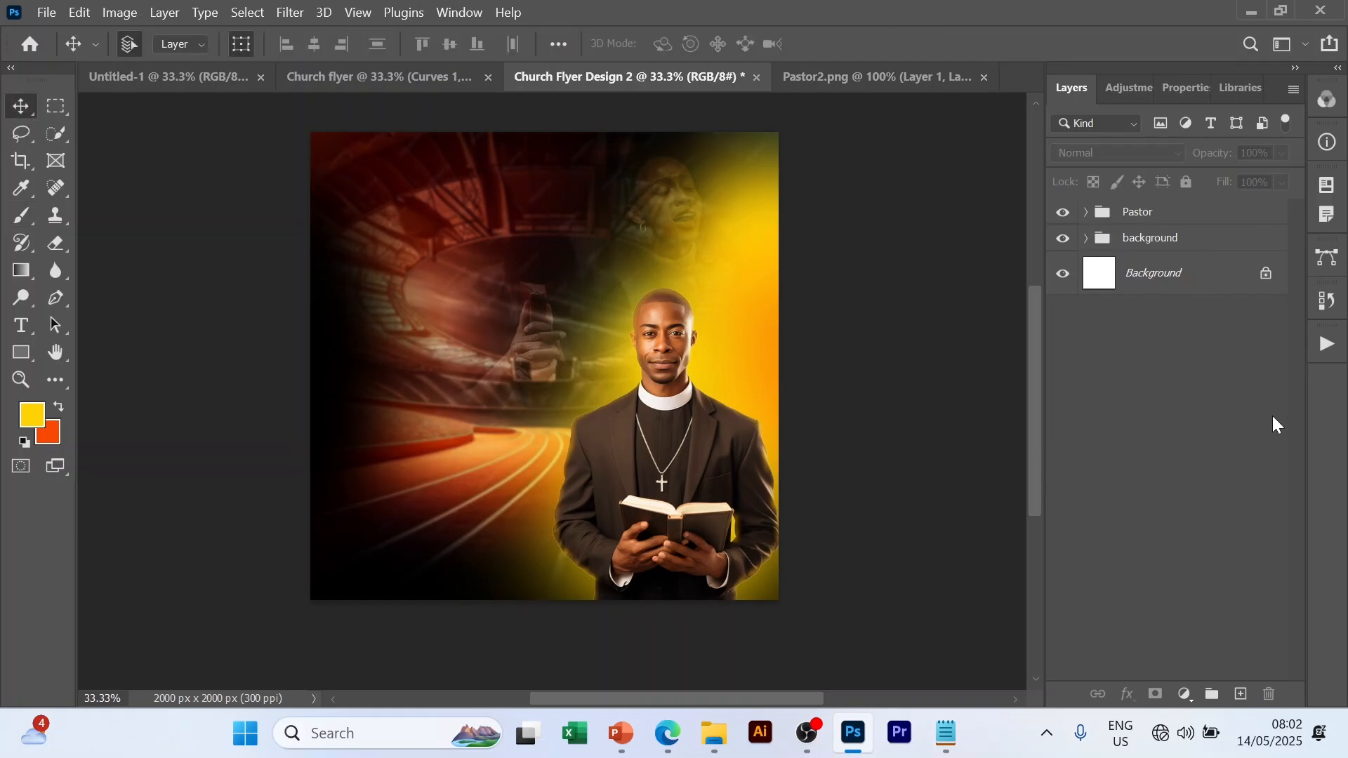
click(710, 741)
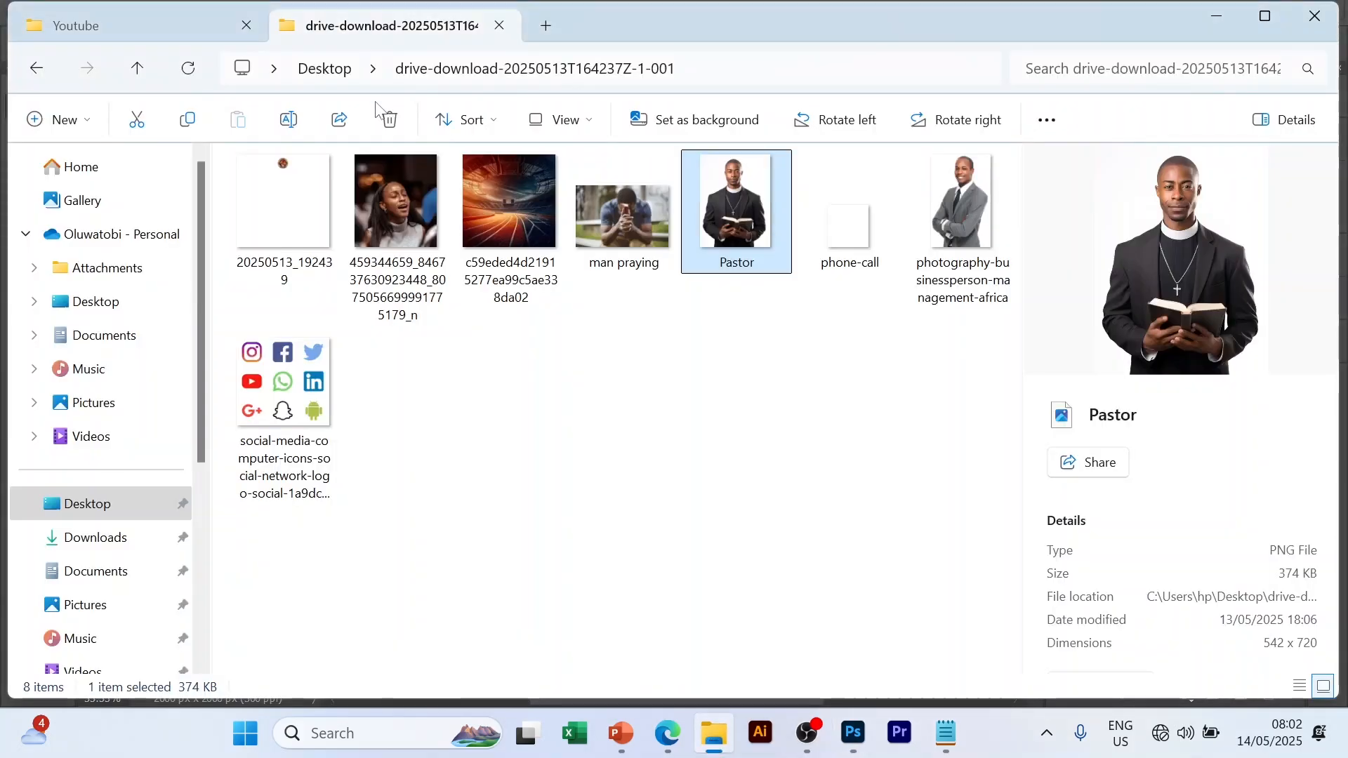
drag(288, 201, 480, 281)
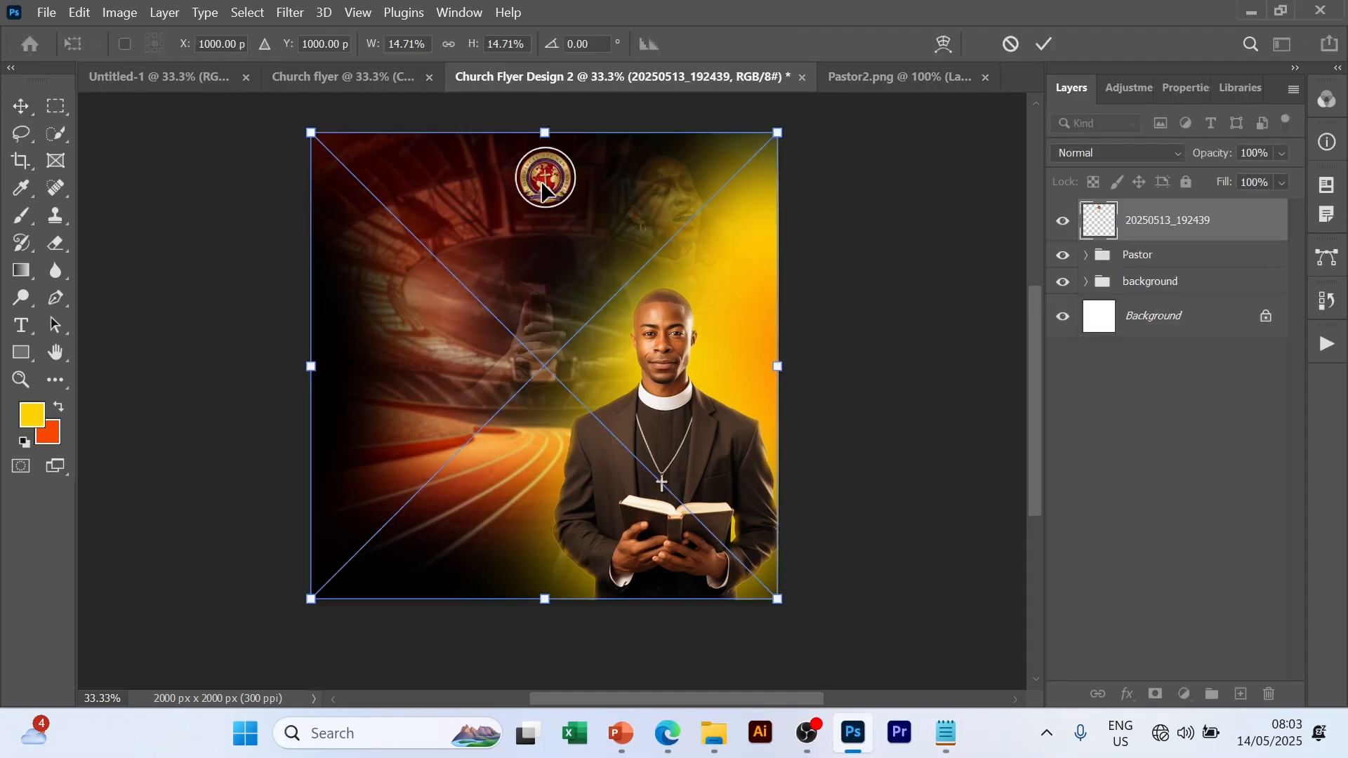
- Scale the church logo to 8.99% and position it near the flyer's upper edge, left of centre
drag(548, 192, 413, 184)
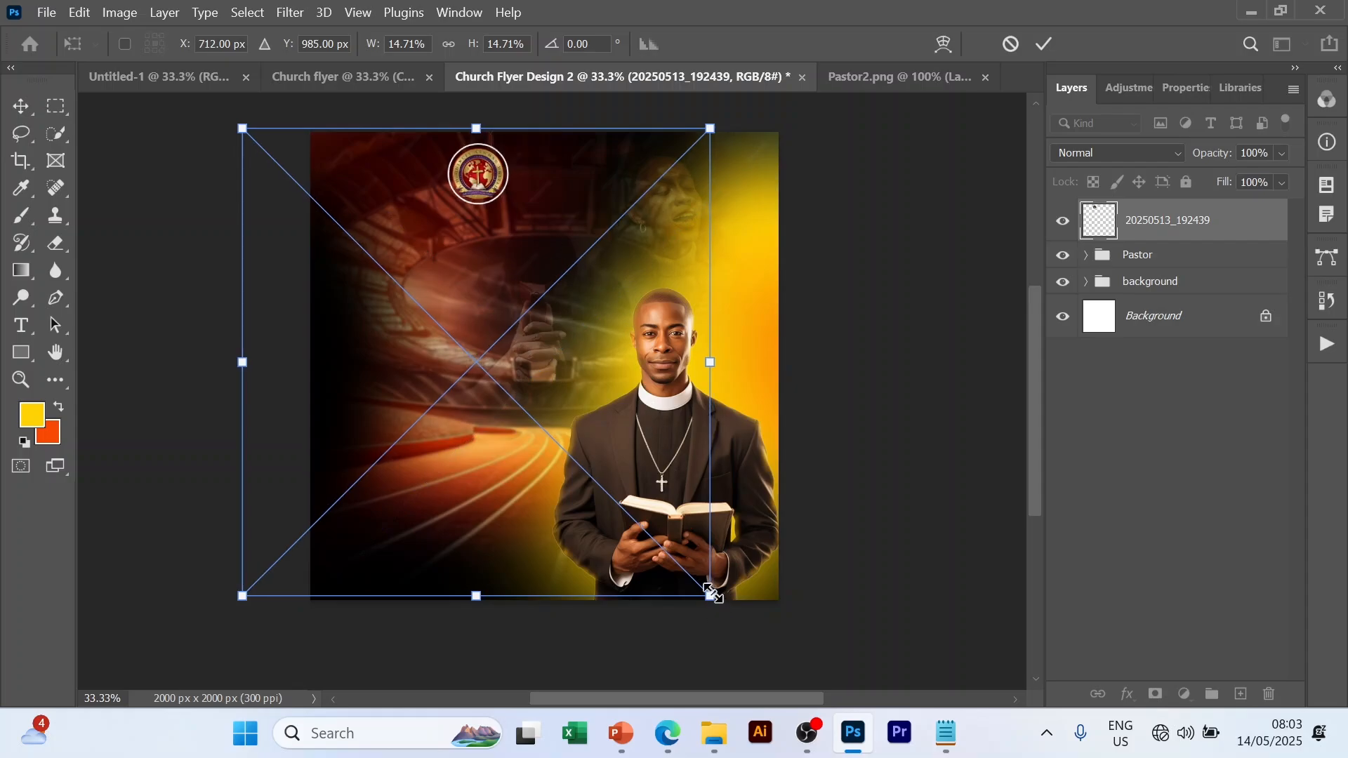
drag(710, 593, 530, 413)
mouse_move(469, 223)
mouse_down()
mouse_move(485, 222)
mouse_move(476, 215)
mouse_up()
key(Return)
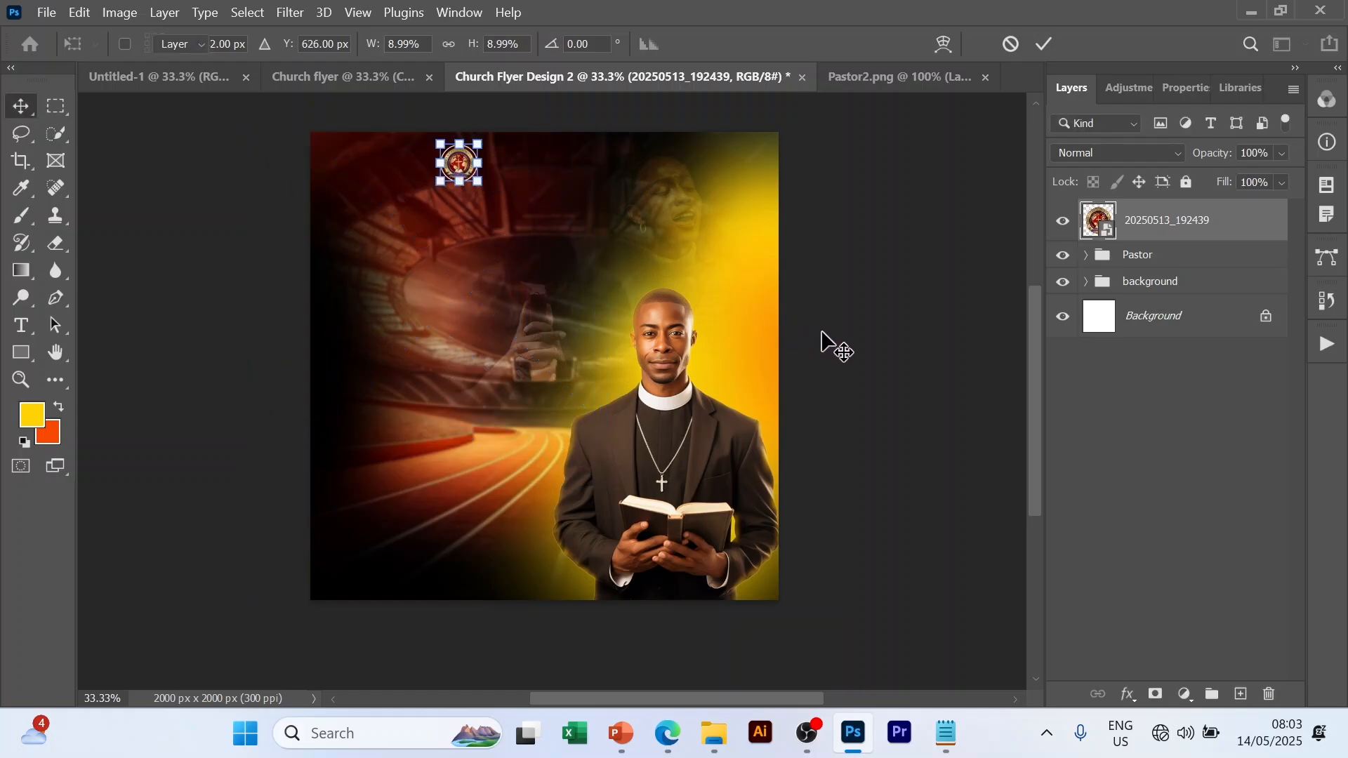
drag(455, 165, 453, 161)
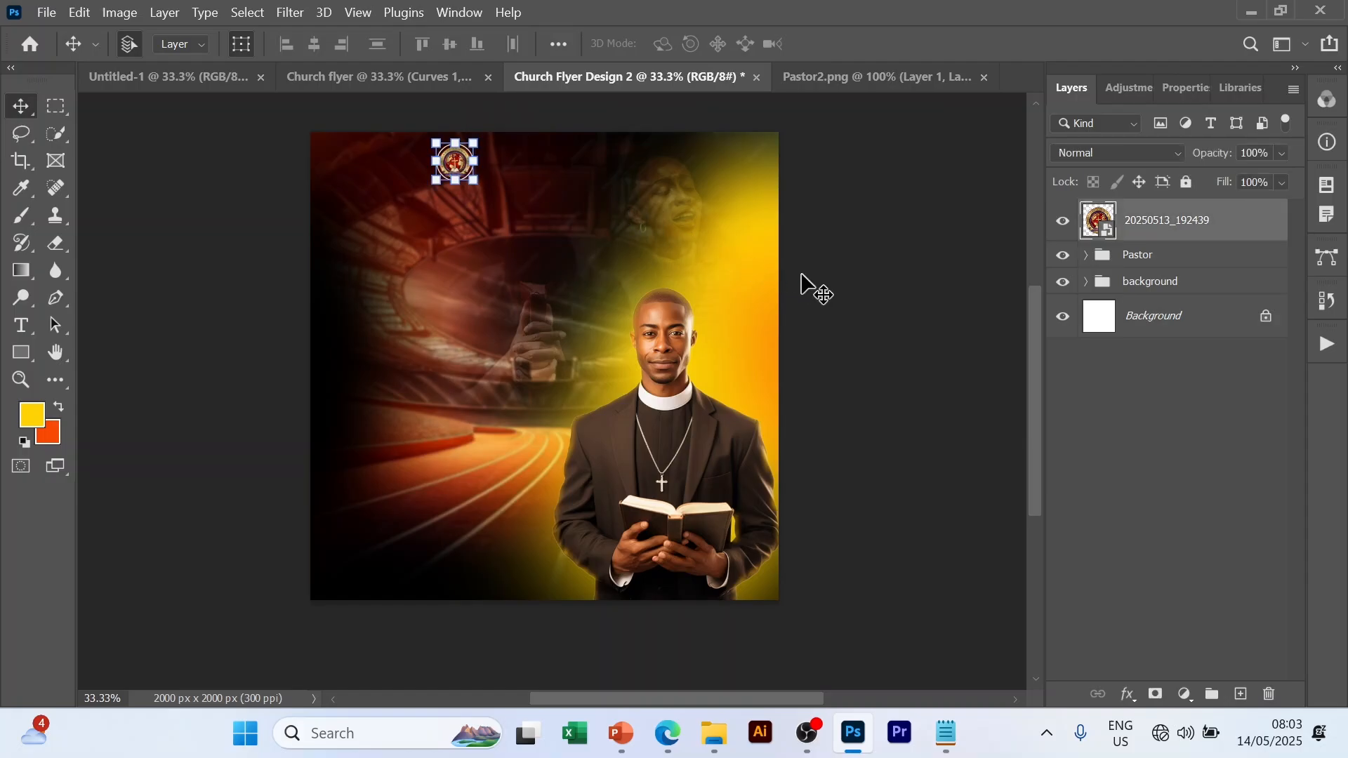
click(857, 300)
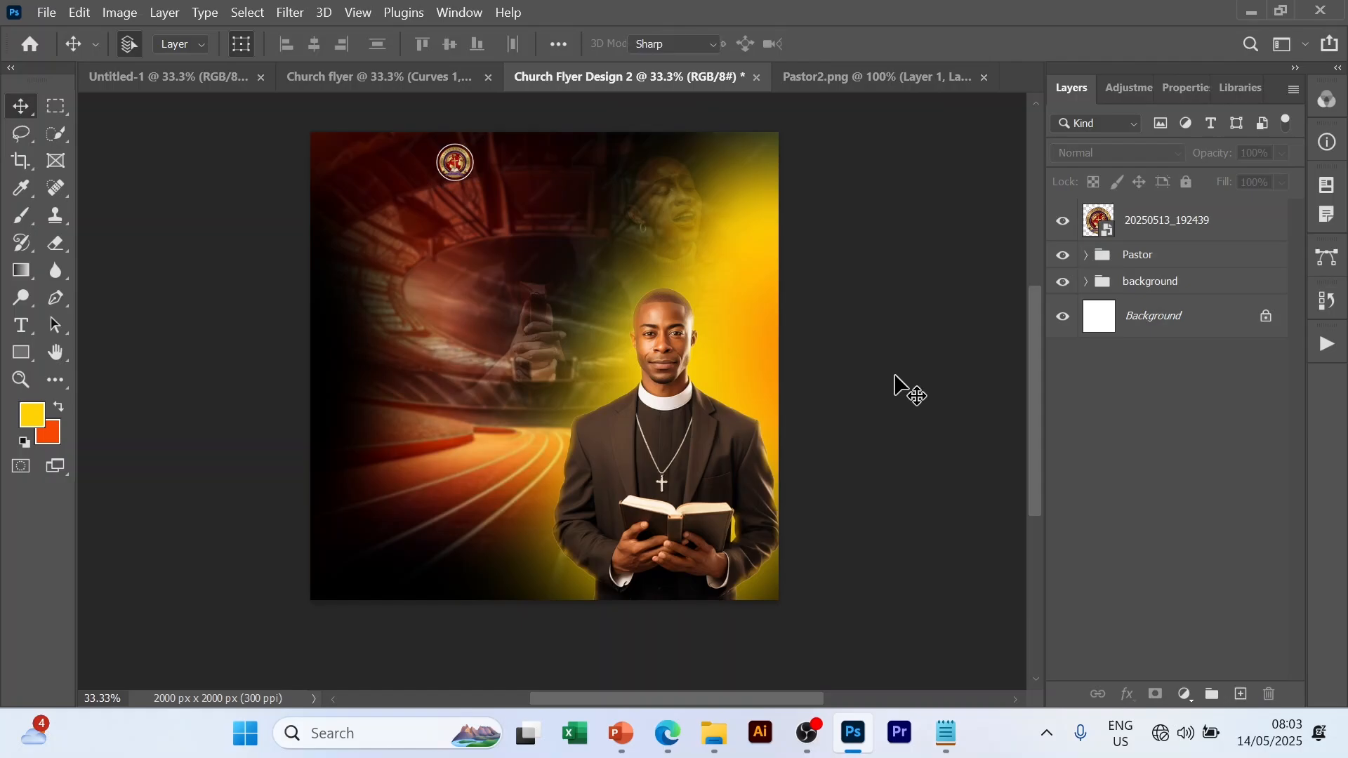
- Add the yellow text "HEALING" below the logo in the Oswald Regular font
key(t)
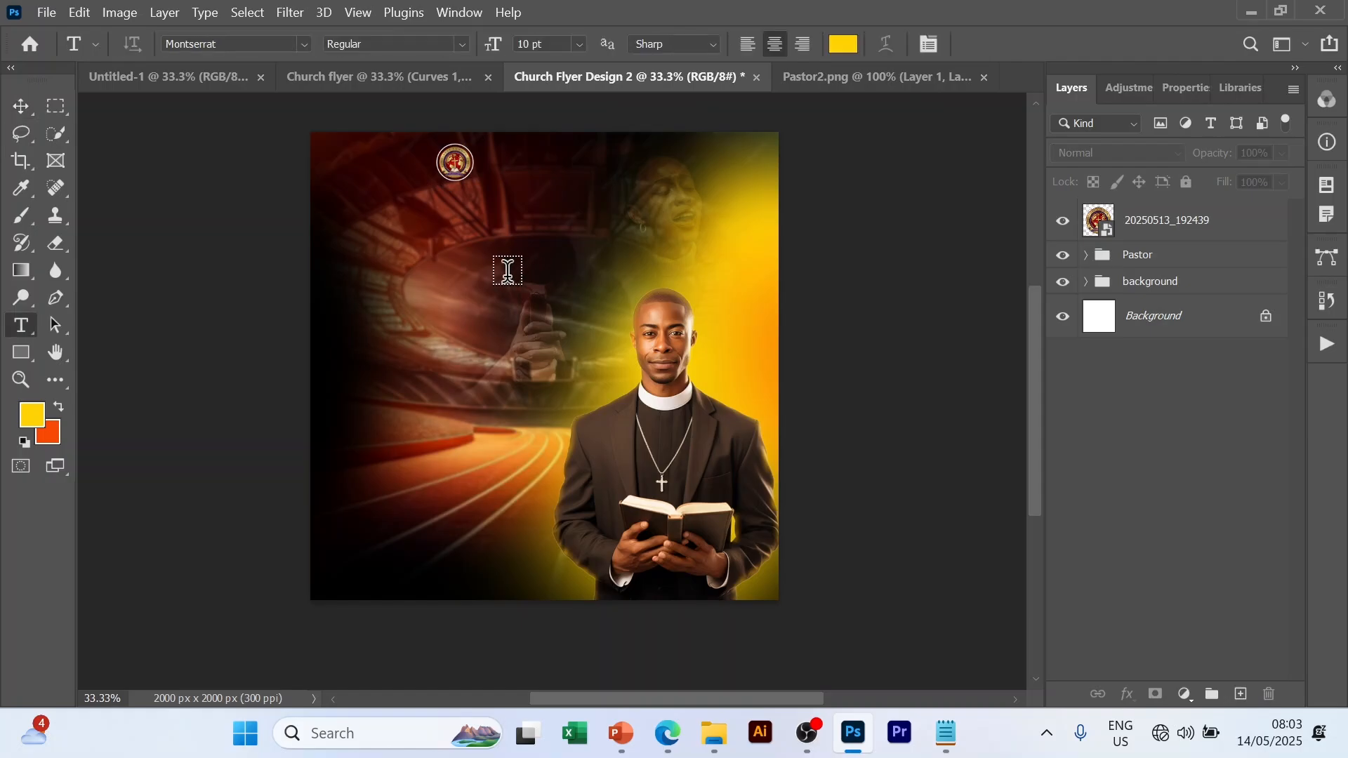
click(411, 241)
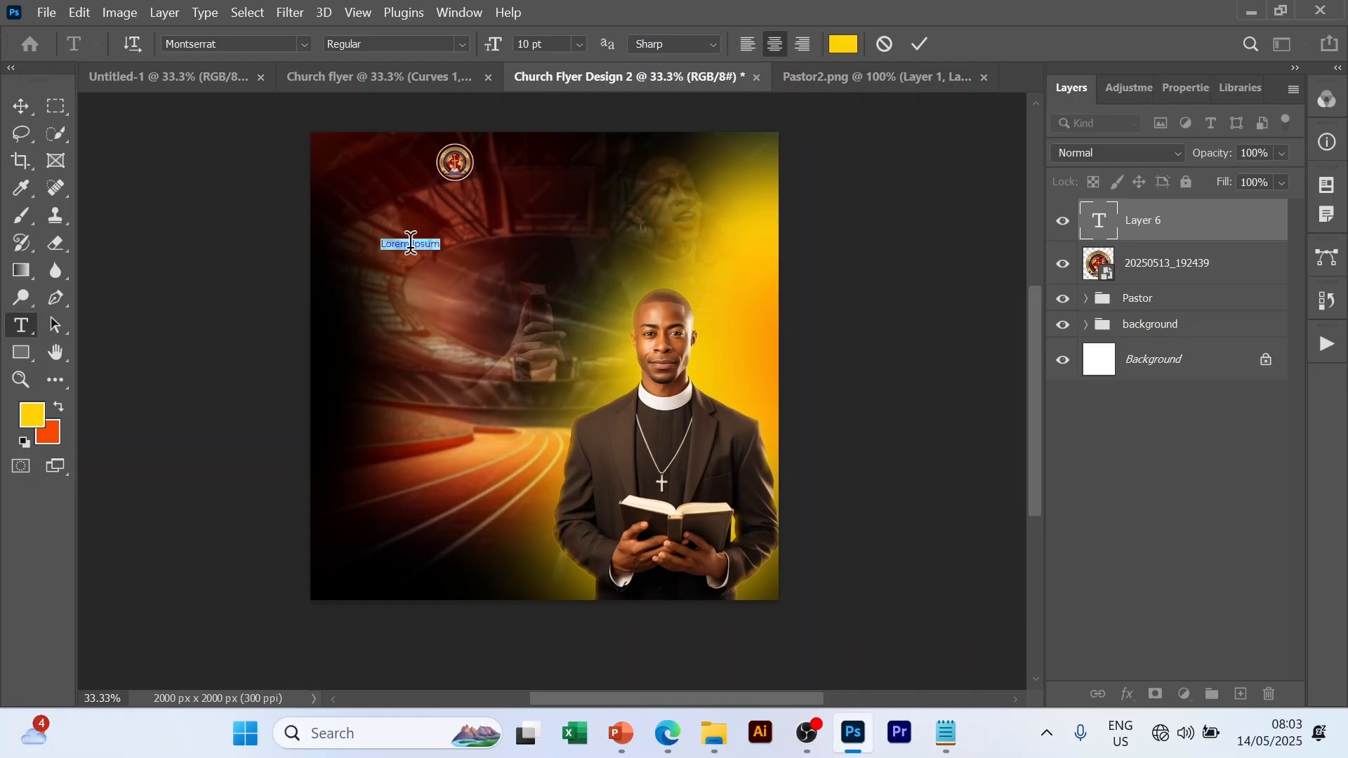
click(411, 241)
key(ctrl+a)
text(HEALING)
click(301, 48)
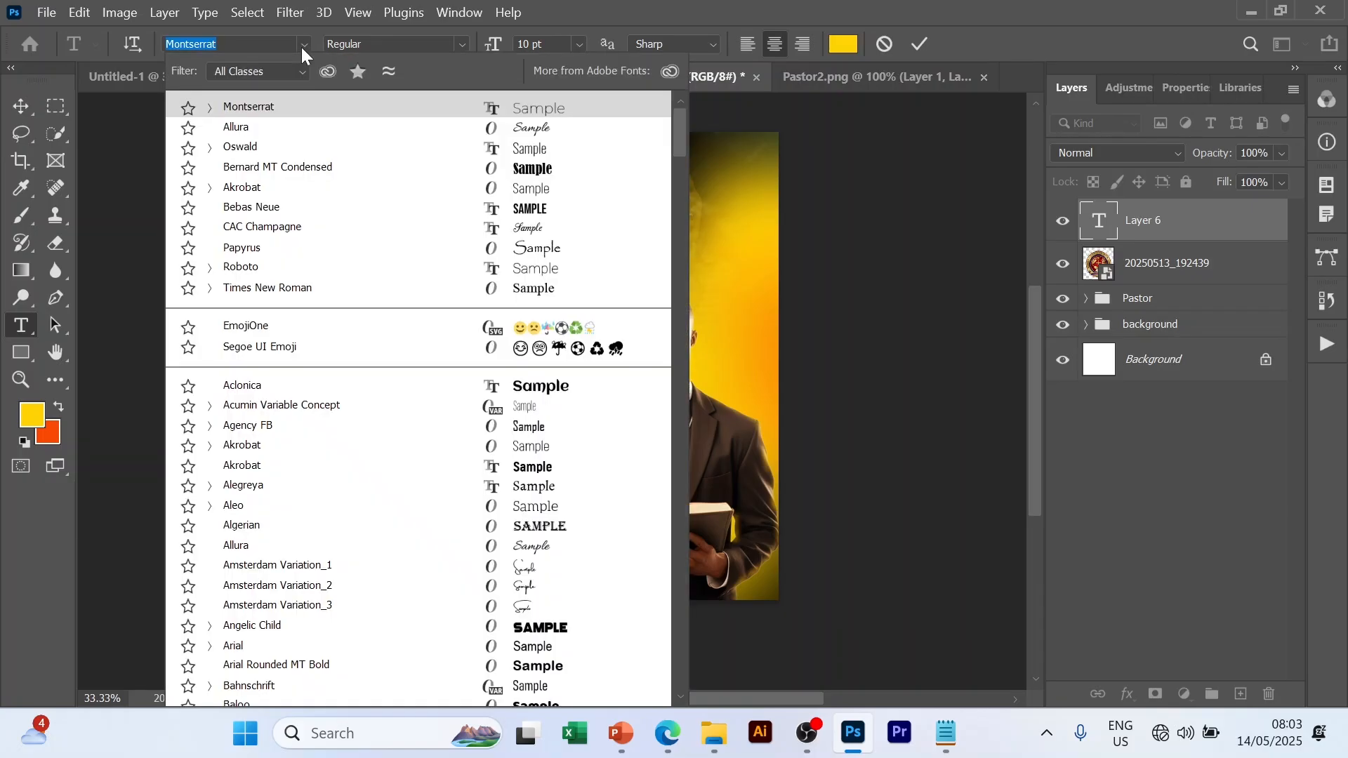
click(252, 148)
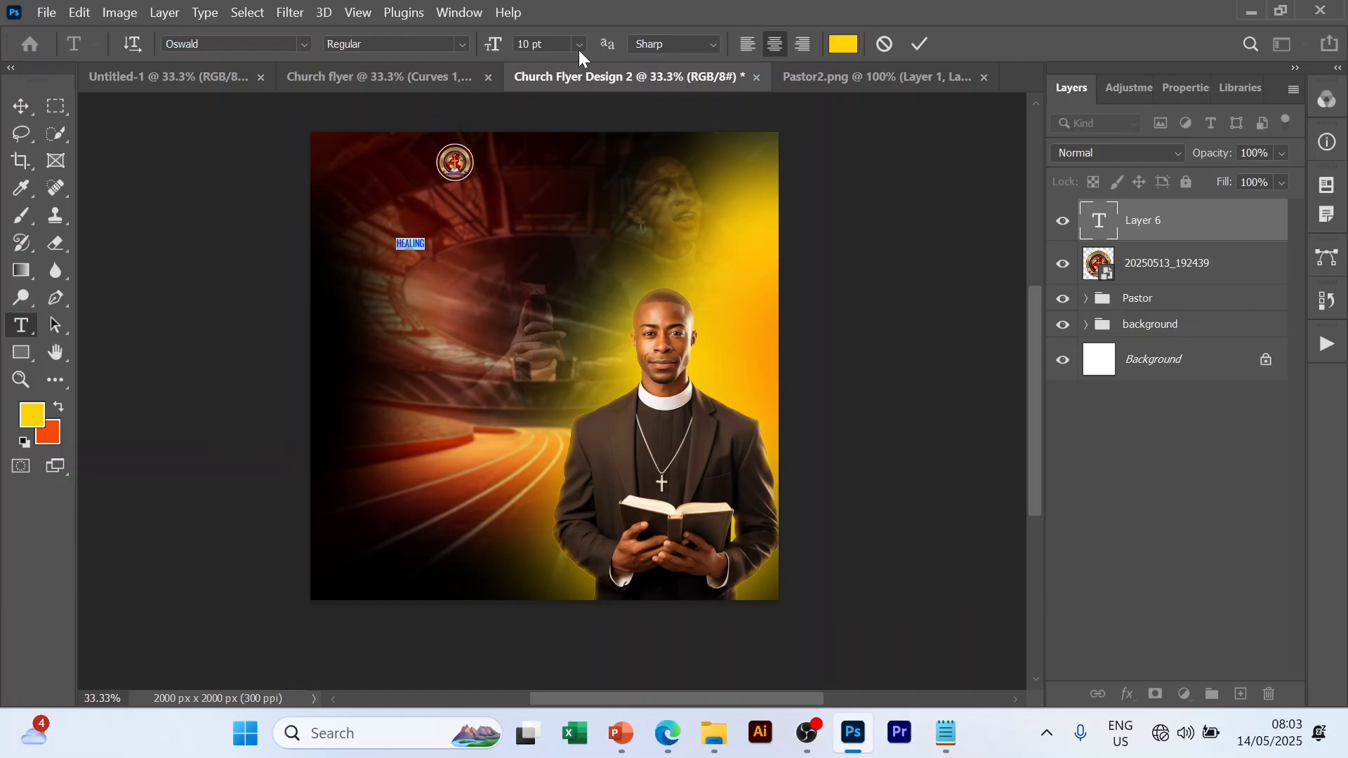
- Set the HEALING text's size to 74.5 pt and commit the text layer
key(Return)
text(74.5)
key(Return)
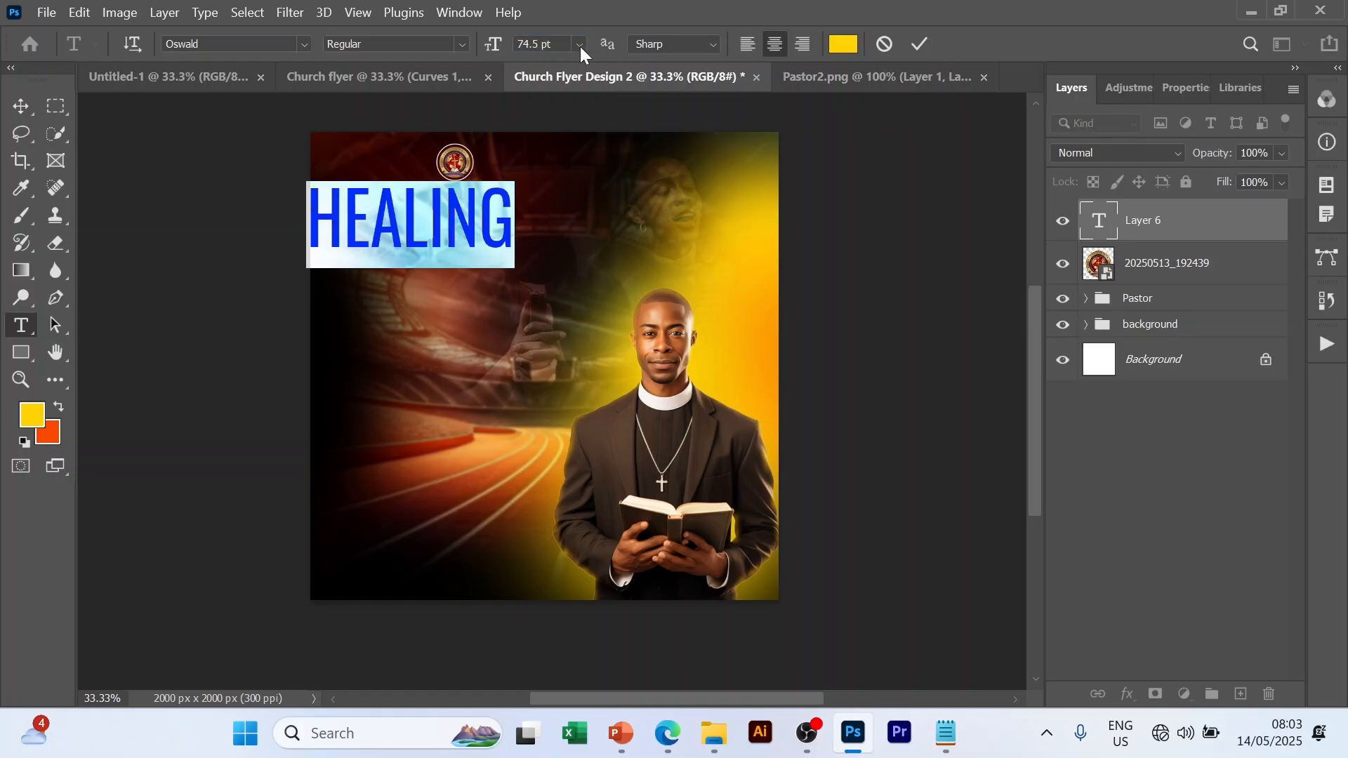
click(919, 44)
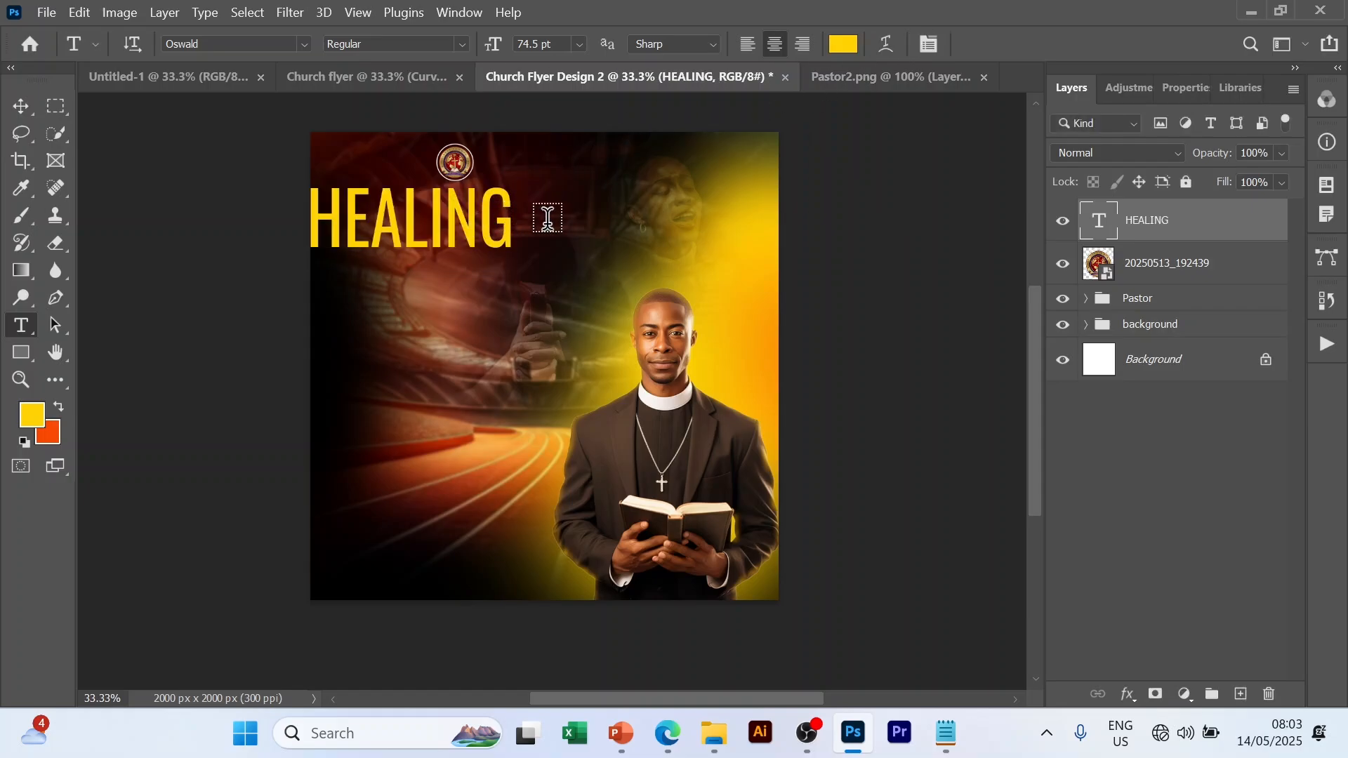
- Turn on the canvas grid and reposition the HEALING text below the logo, about two grid squares in from the flyer's left edge
key(v)
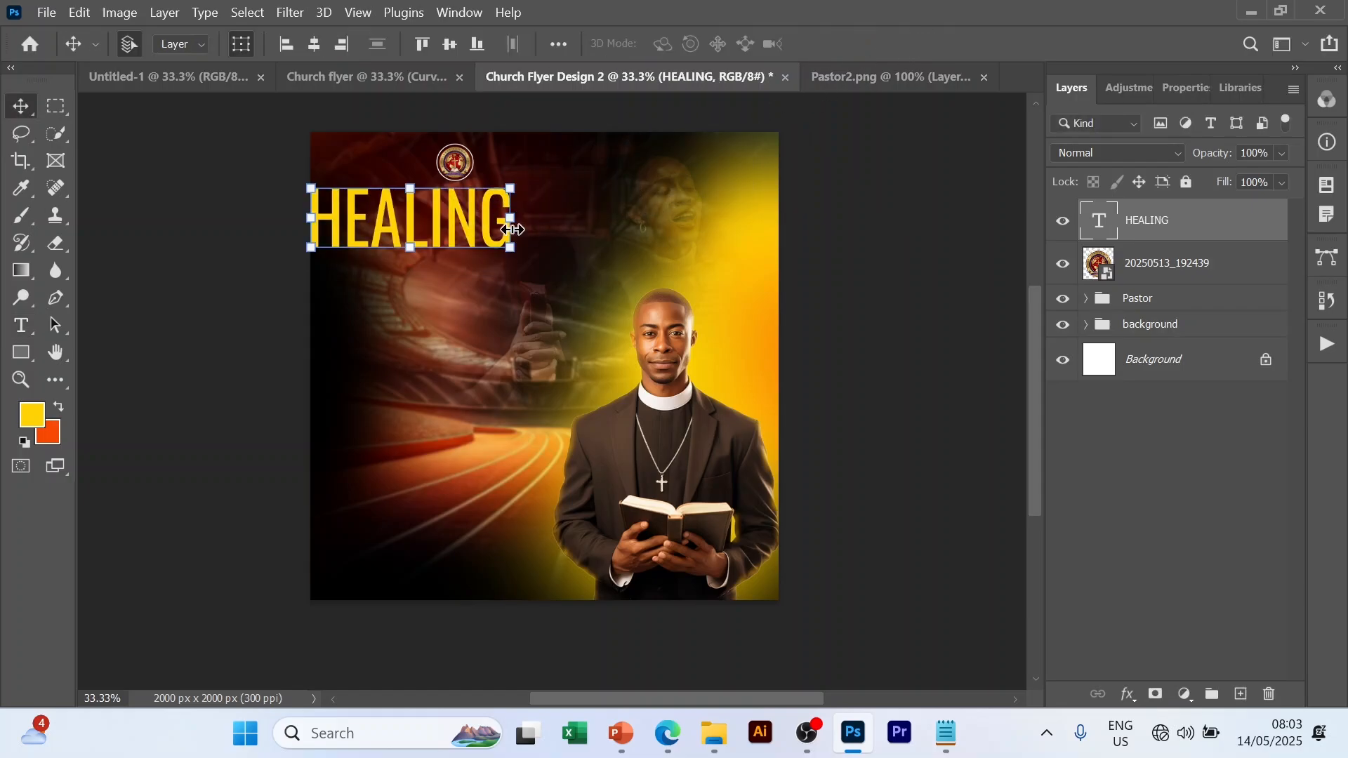
mouse_move(469, 240)
mouse_down()
mouse_move(544, 260)
mouse_move(531, 251)
mouse_up()
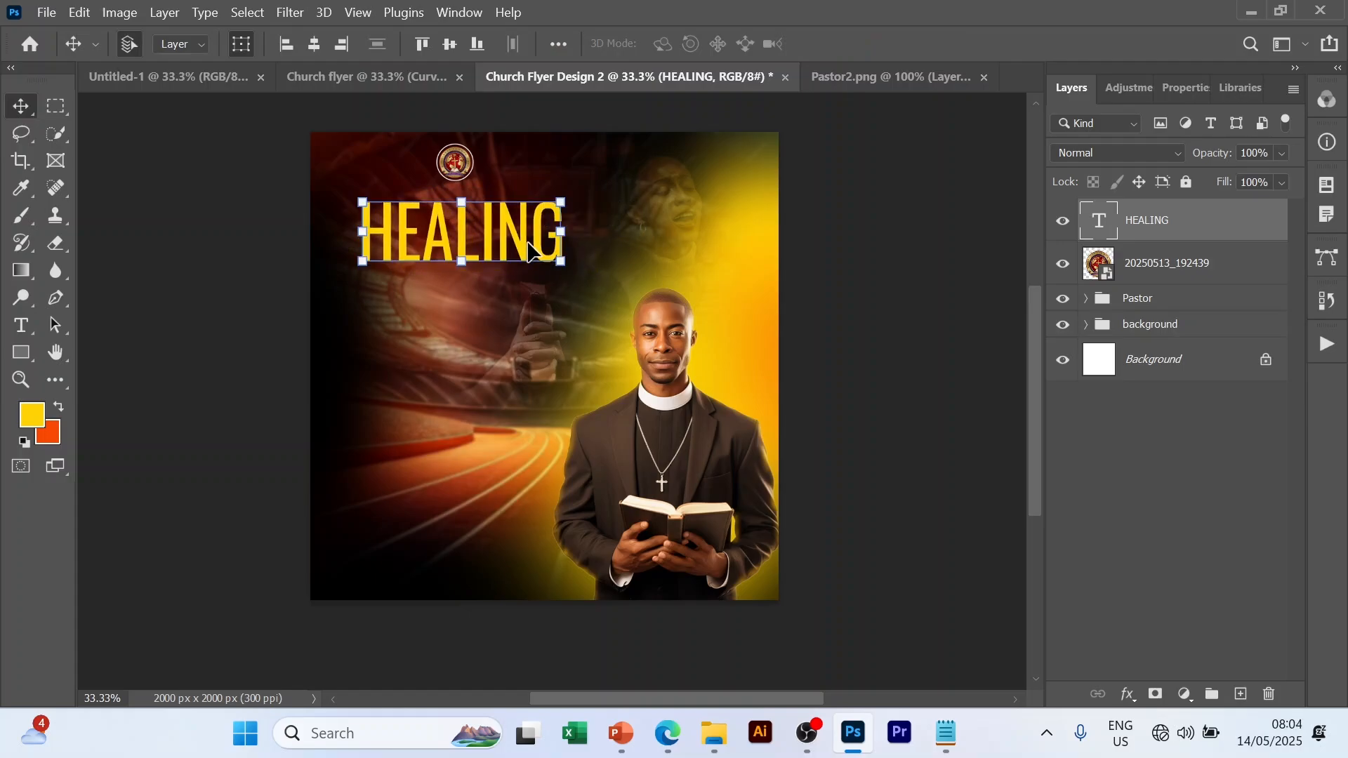
key(ctrl+apostrophe)
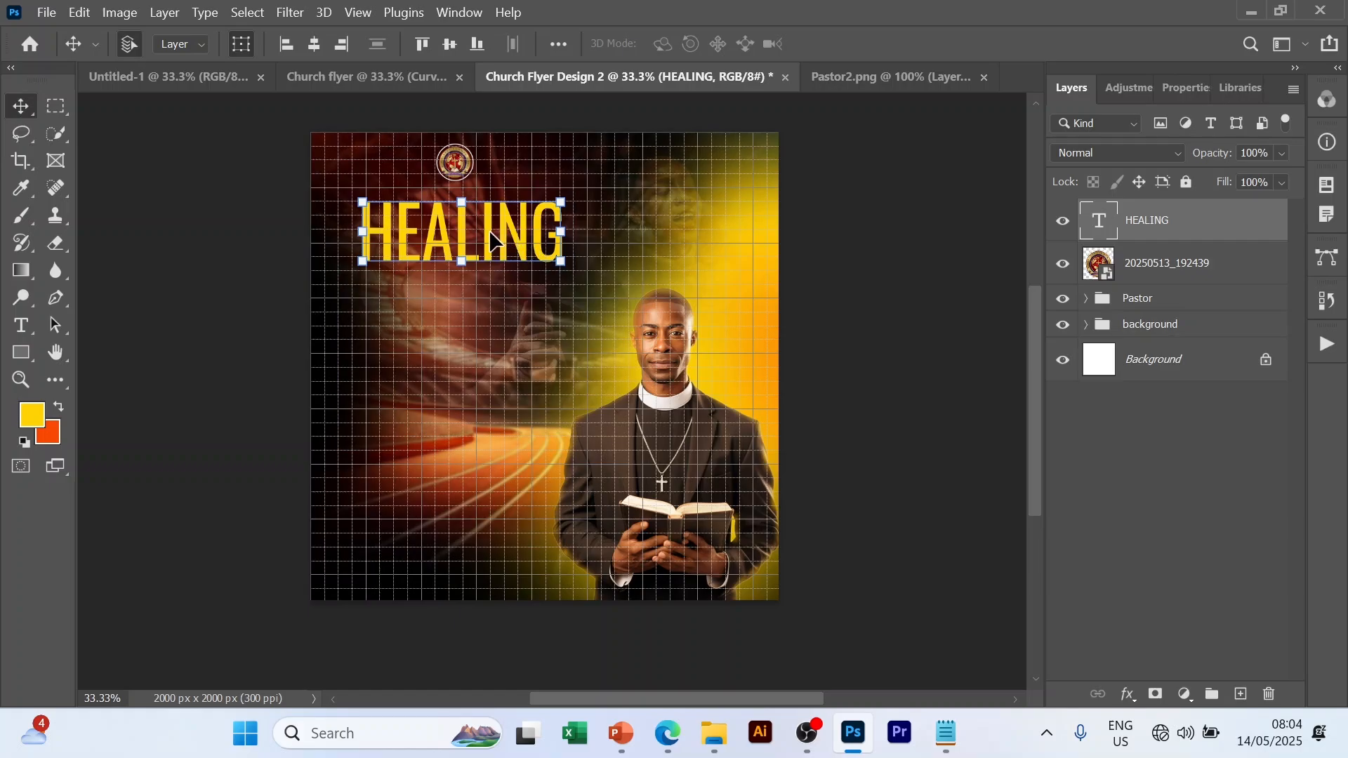
drag(493, 241, 469, 232)
click(841, 288)
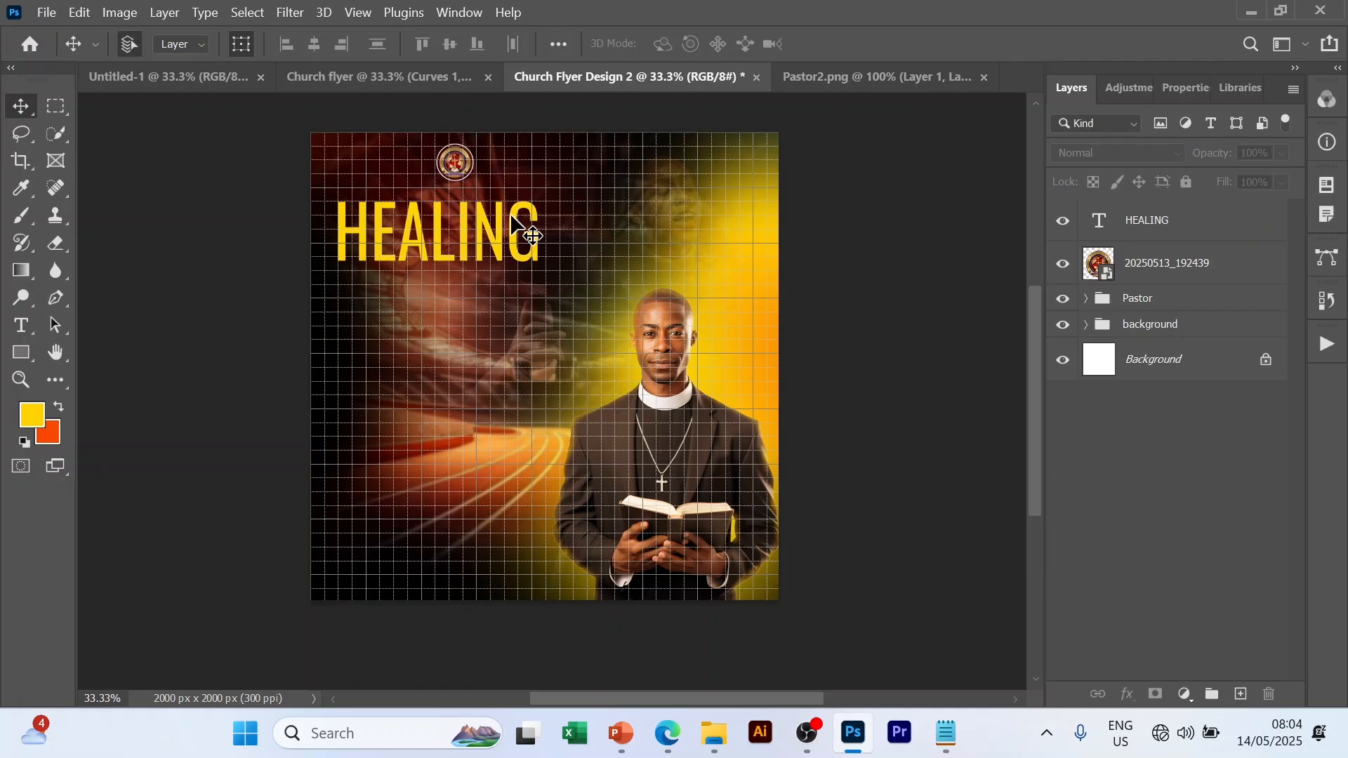
- Duplicate the HEALING text directly beneath the original and change the copy's wording to "DELIVERING"
click(512, 216)
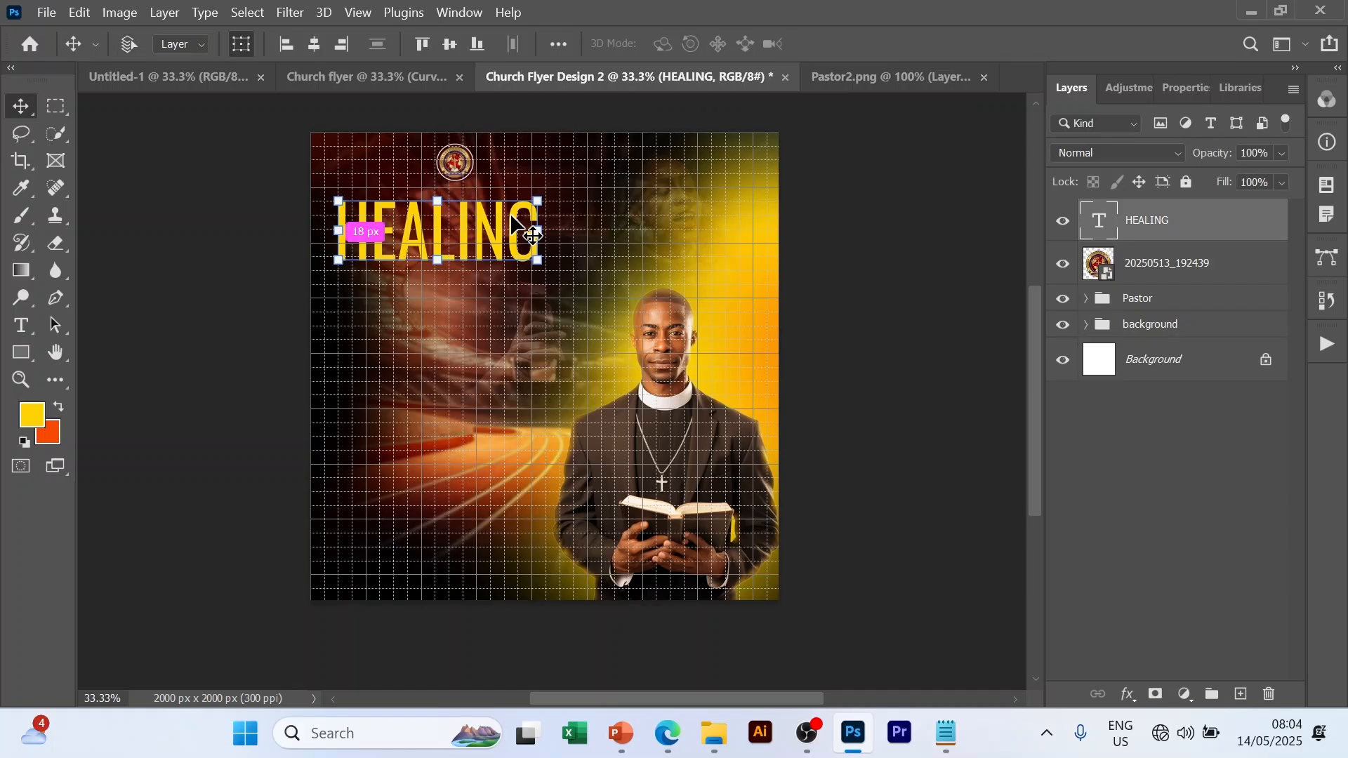
key(ctrl+j)
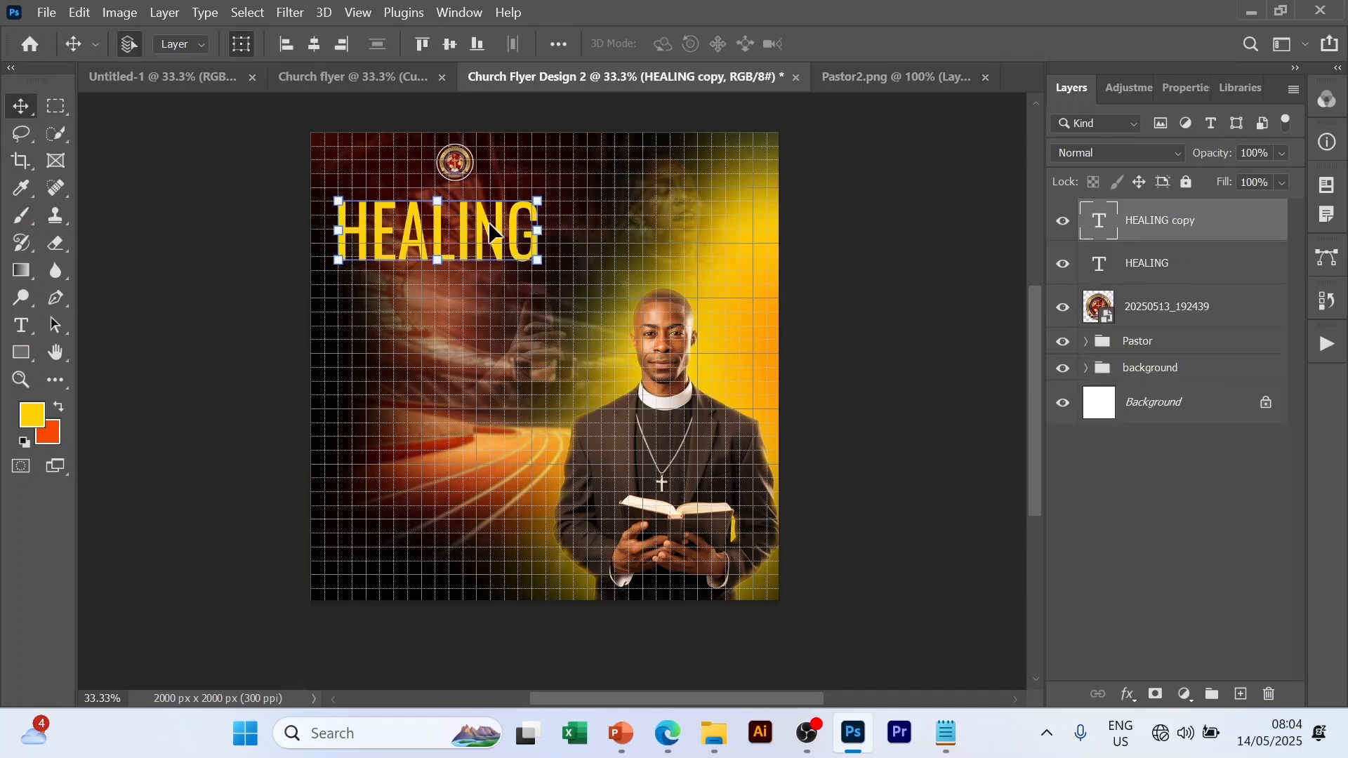
drag(497, 217, 490, 288)
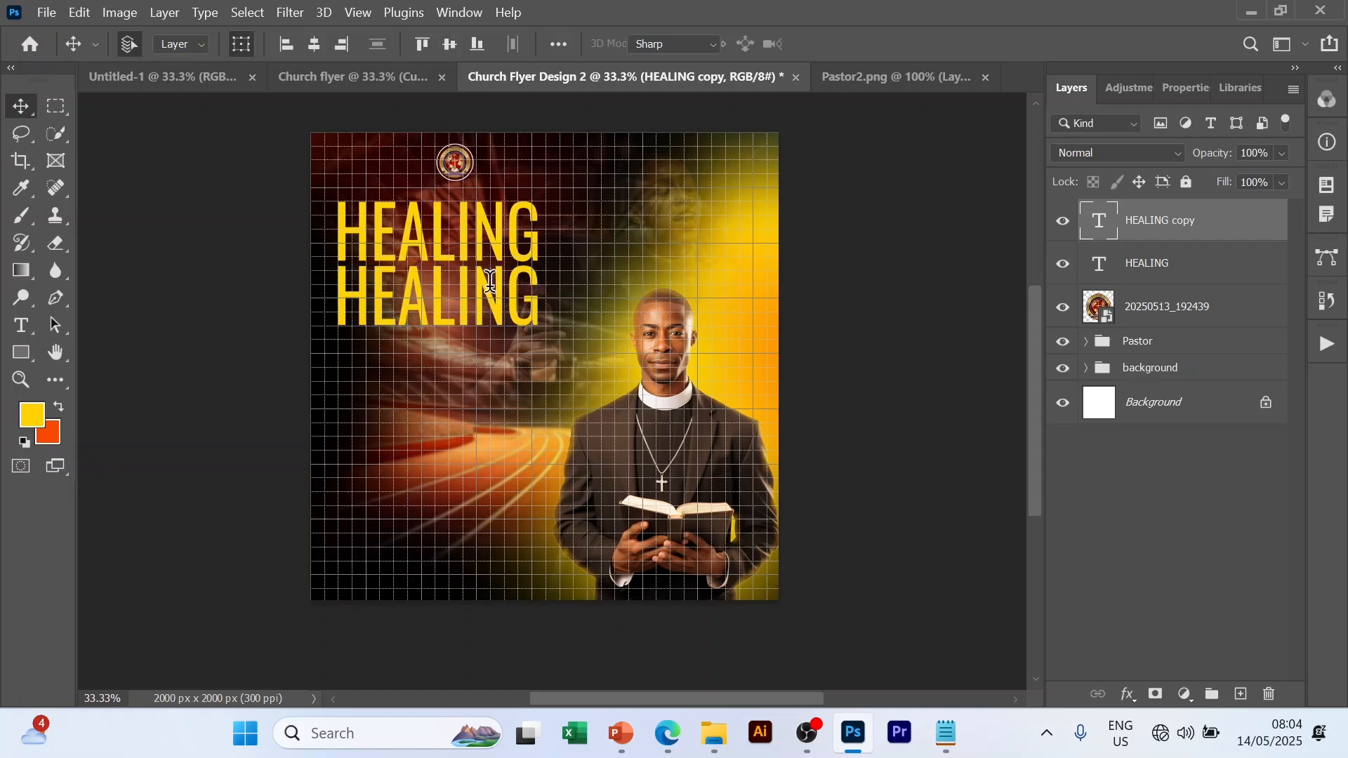
double_click(491, 288)
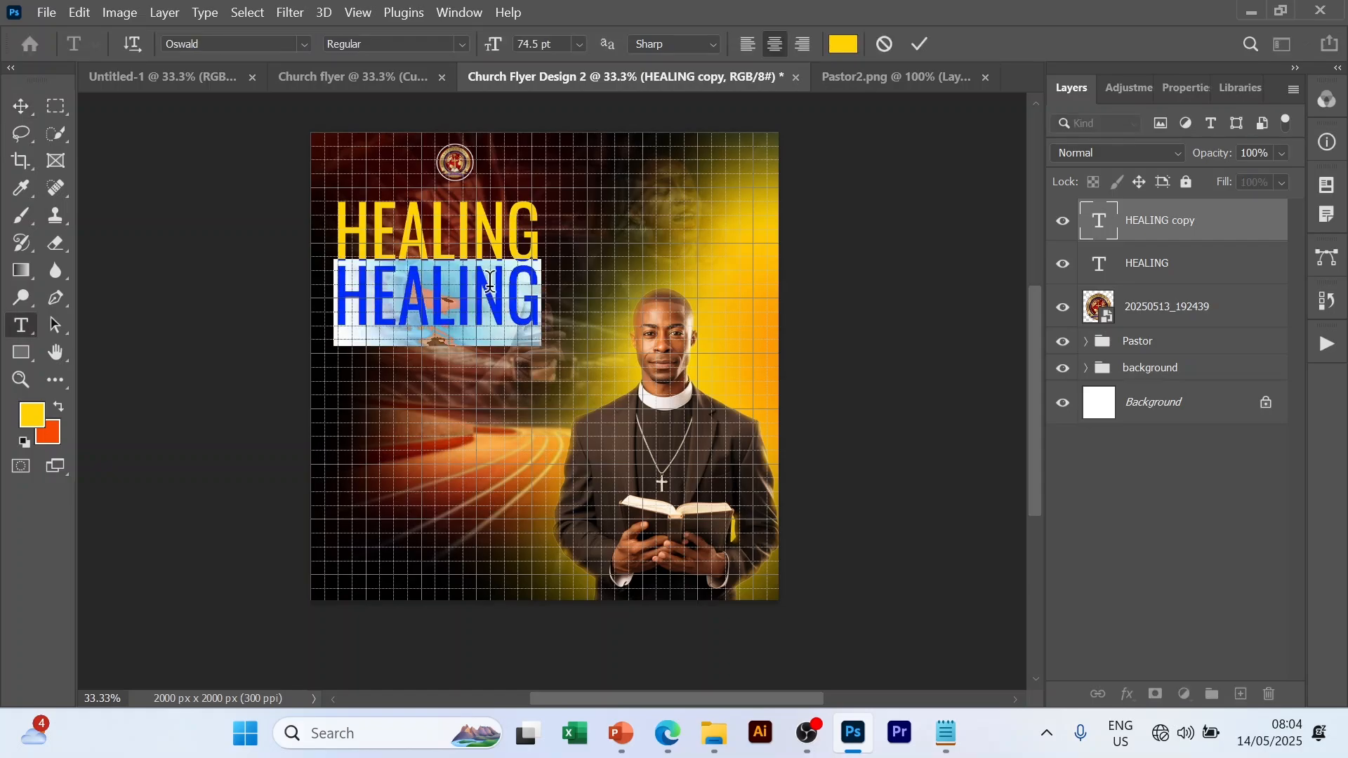
click(490, 280)
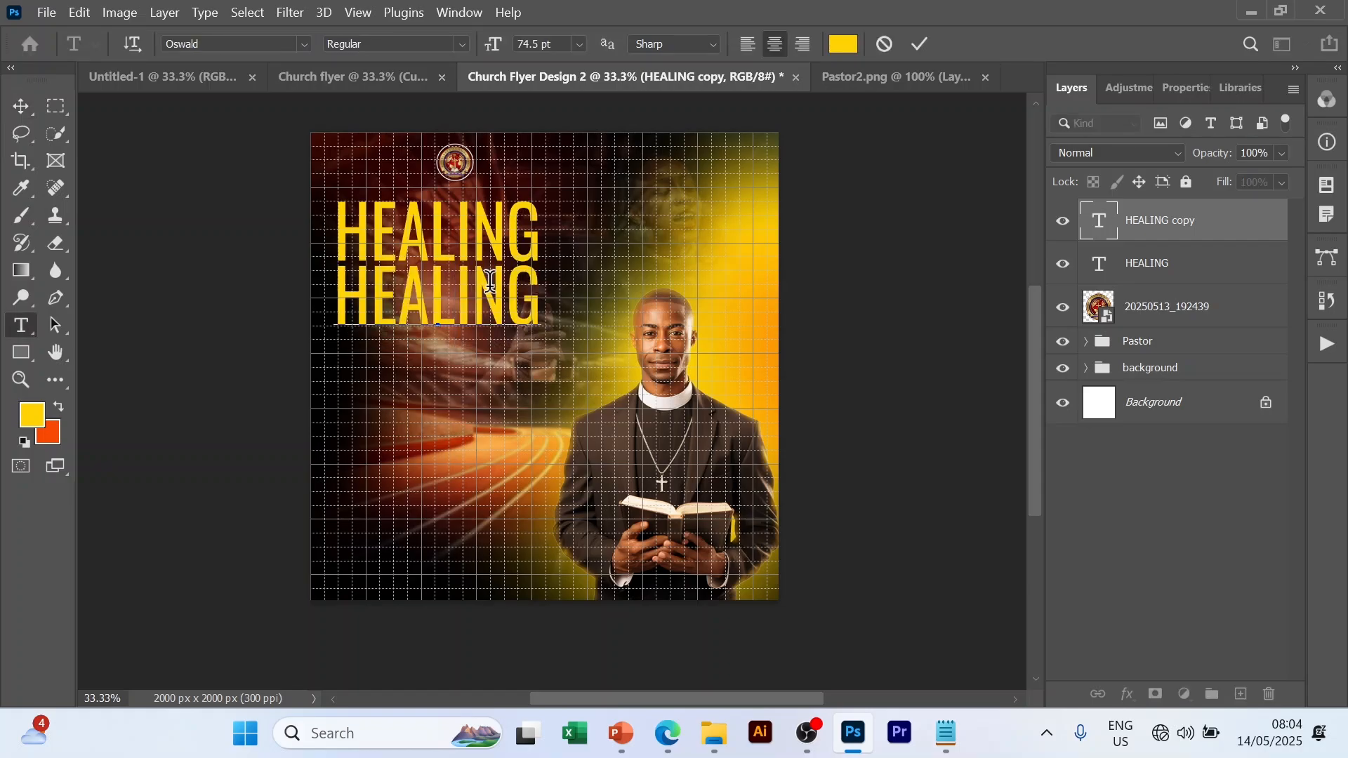
key(ctrl+a)
text(DELIVER)
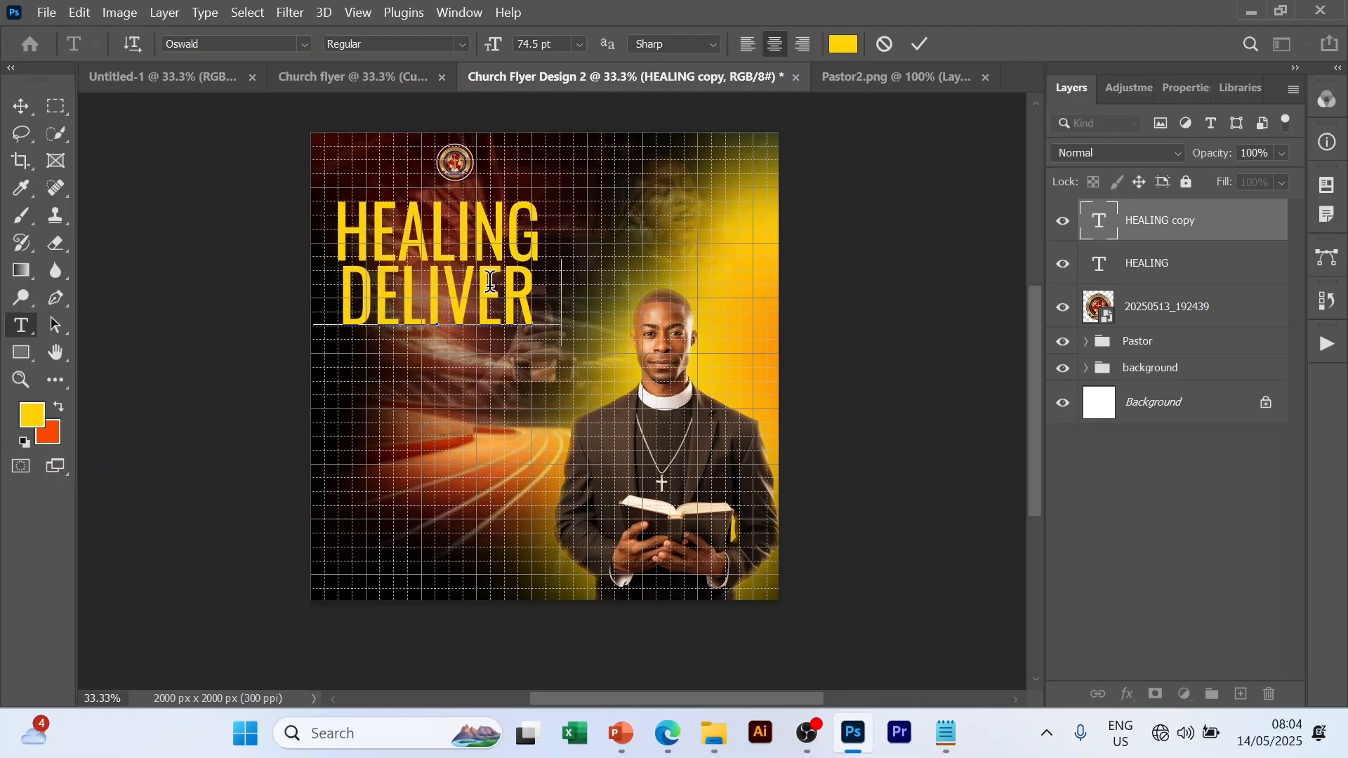
text(ING)
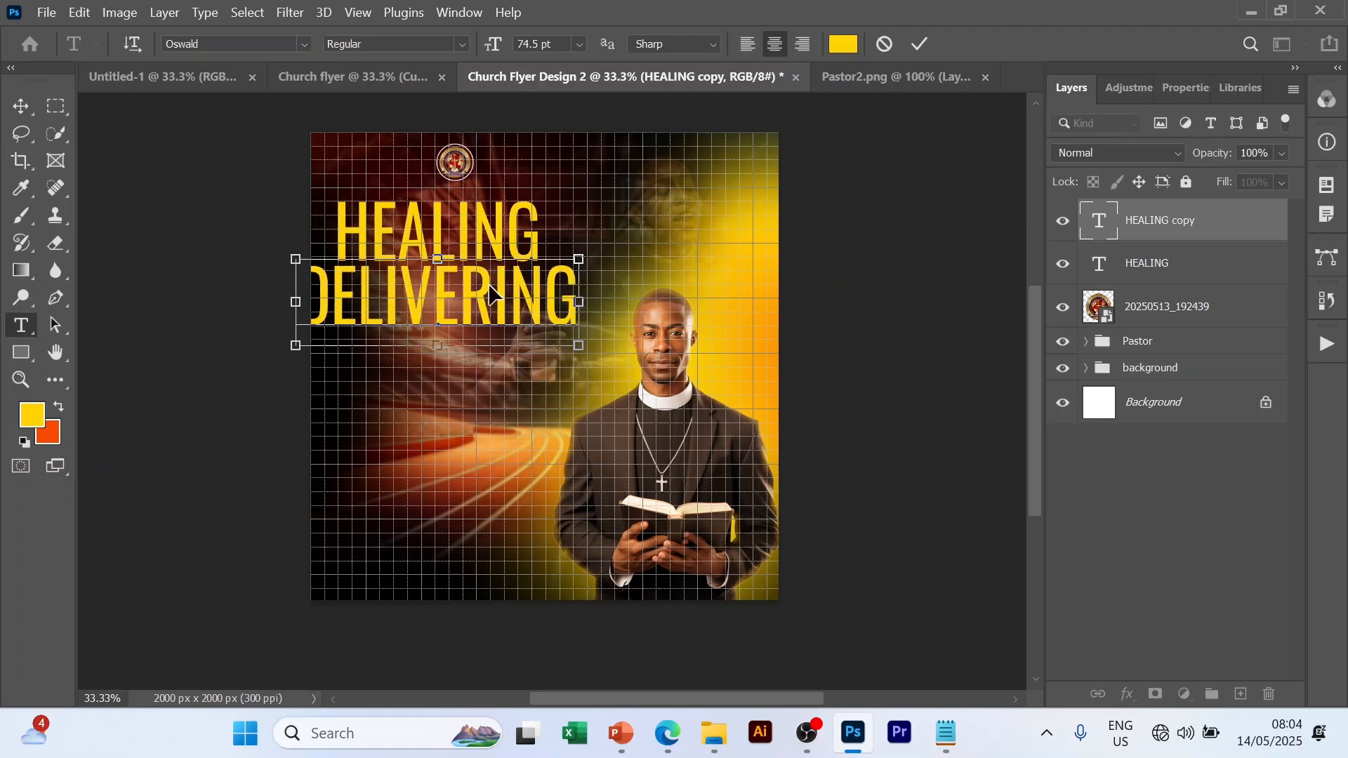
- Set the DELIVERING text to the Oswald Light style at 36 pt and commit it
key(ctrl+a)
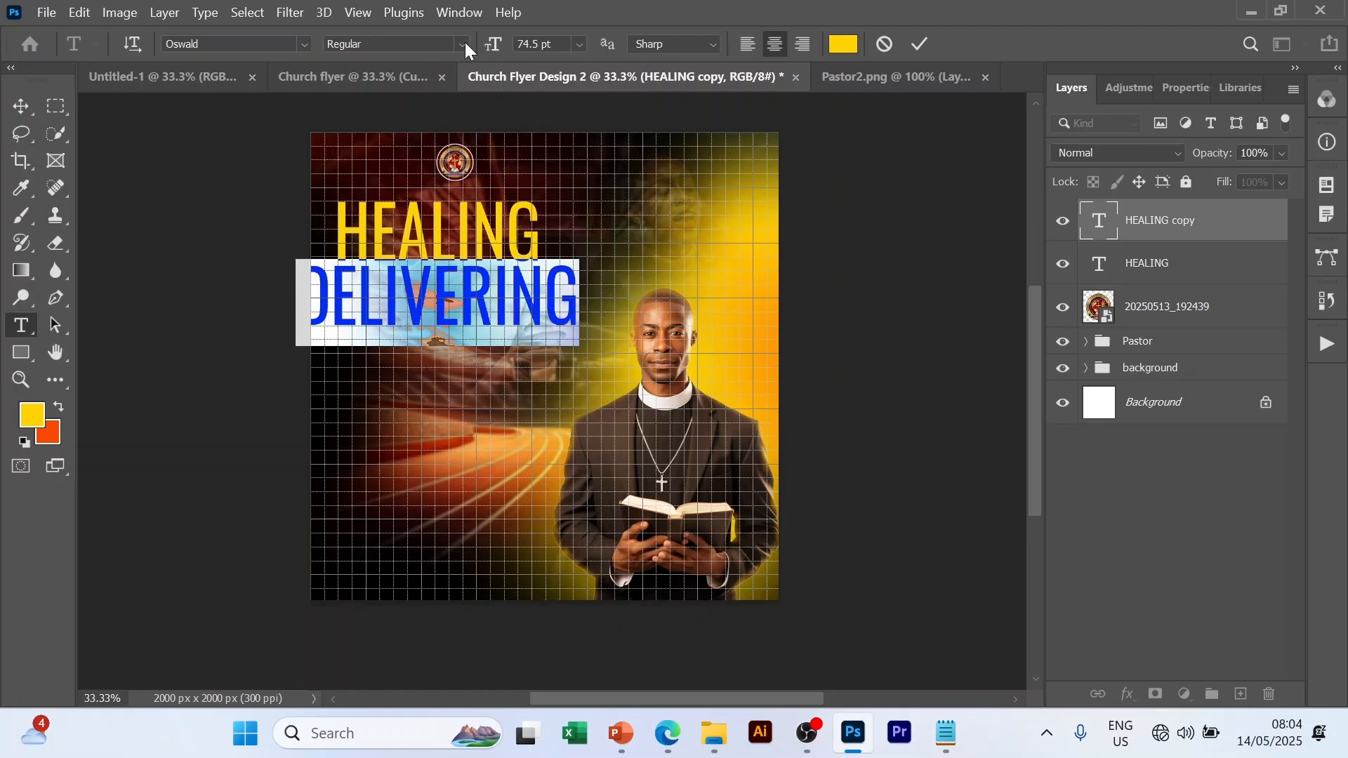
click(462, 40)
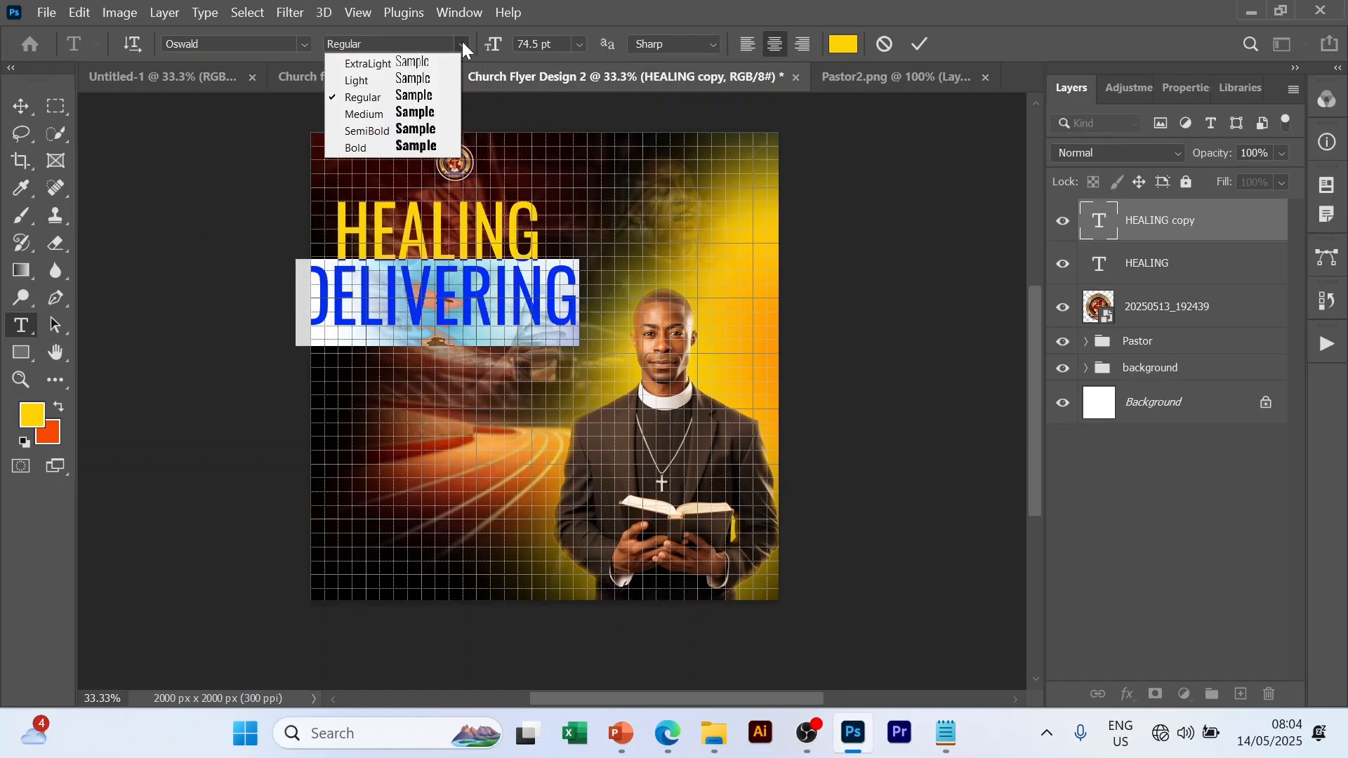
click(417, 78)
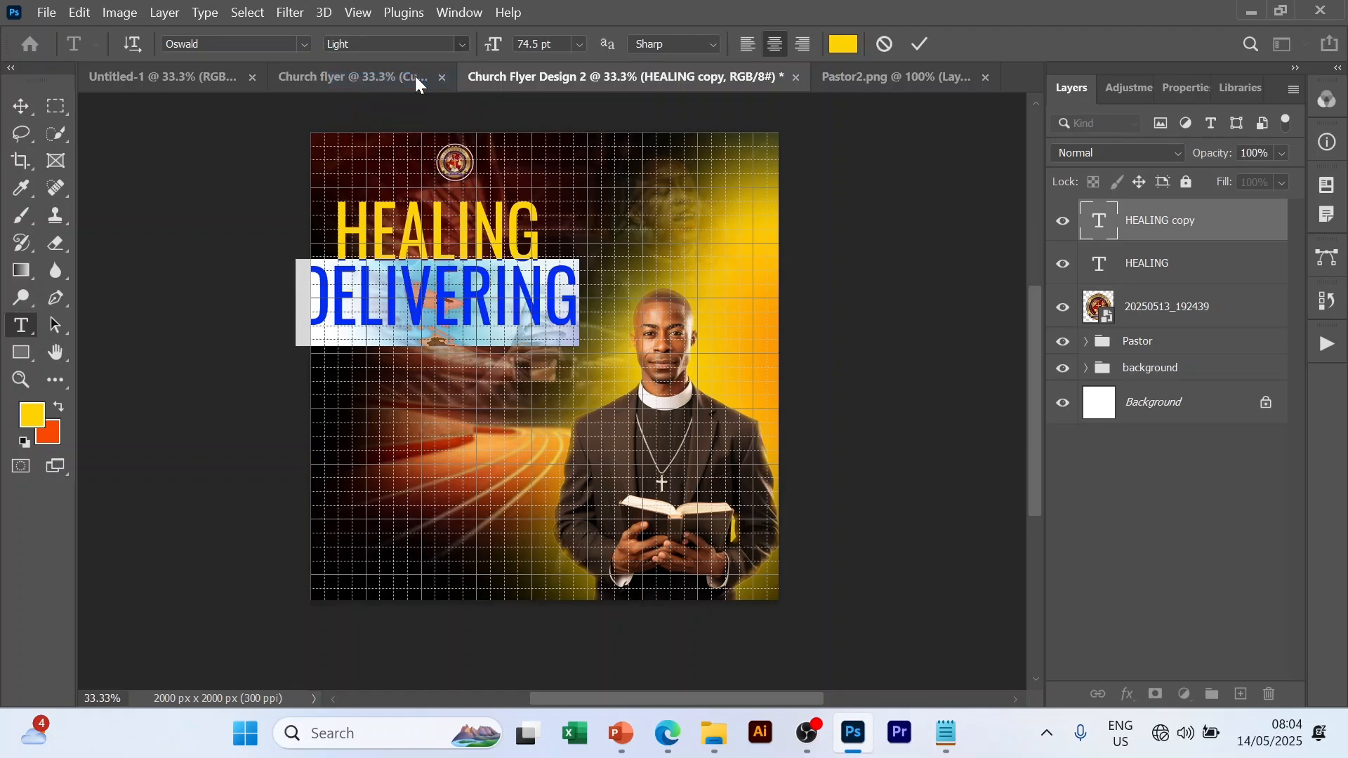
click(581, 42)
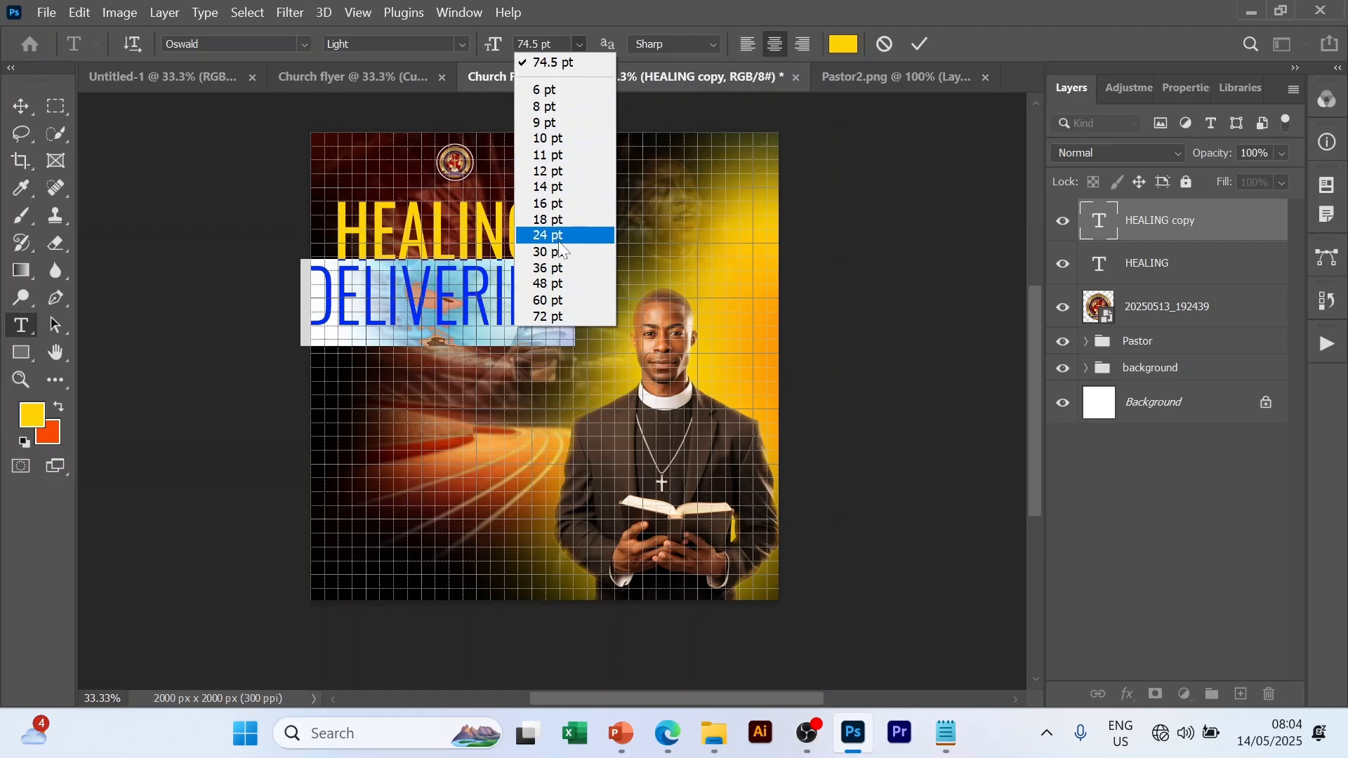
click(557, 269)
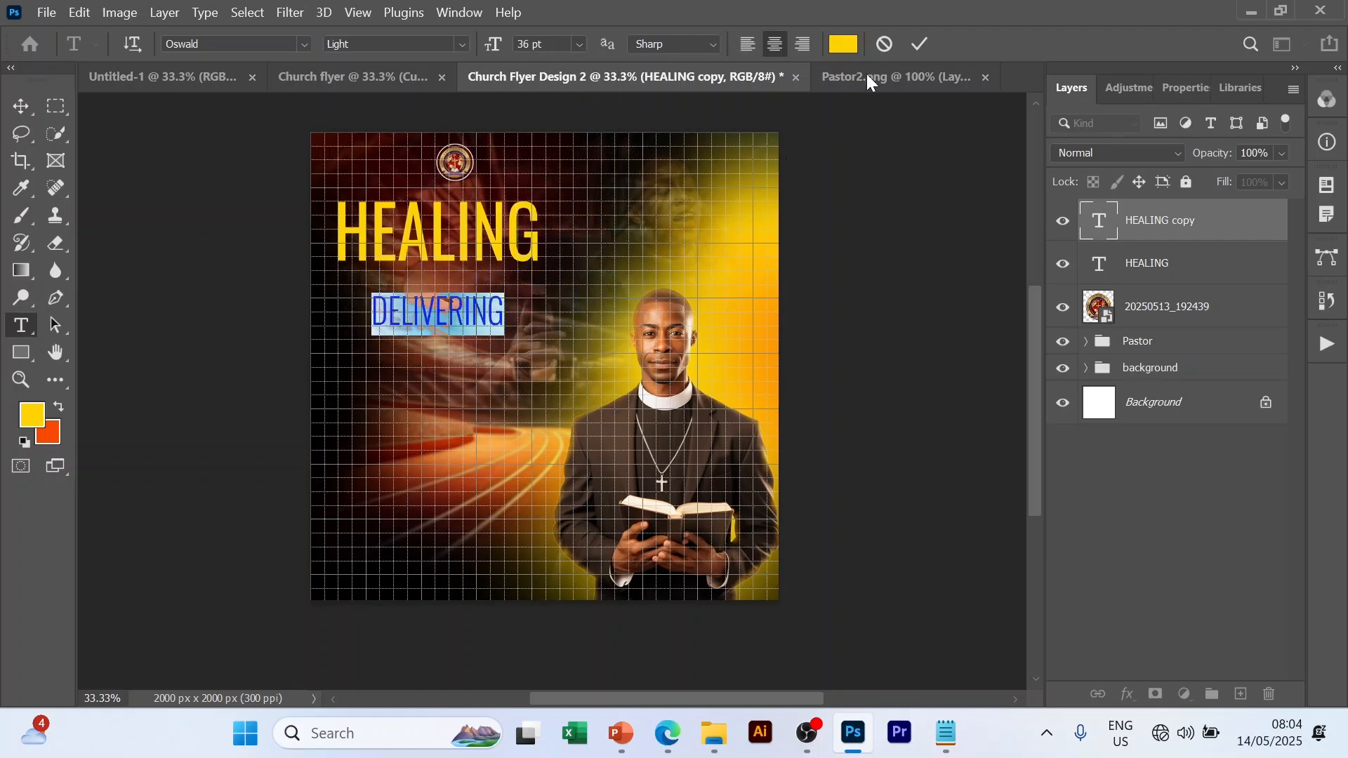
click(919, 43)
key(v)
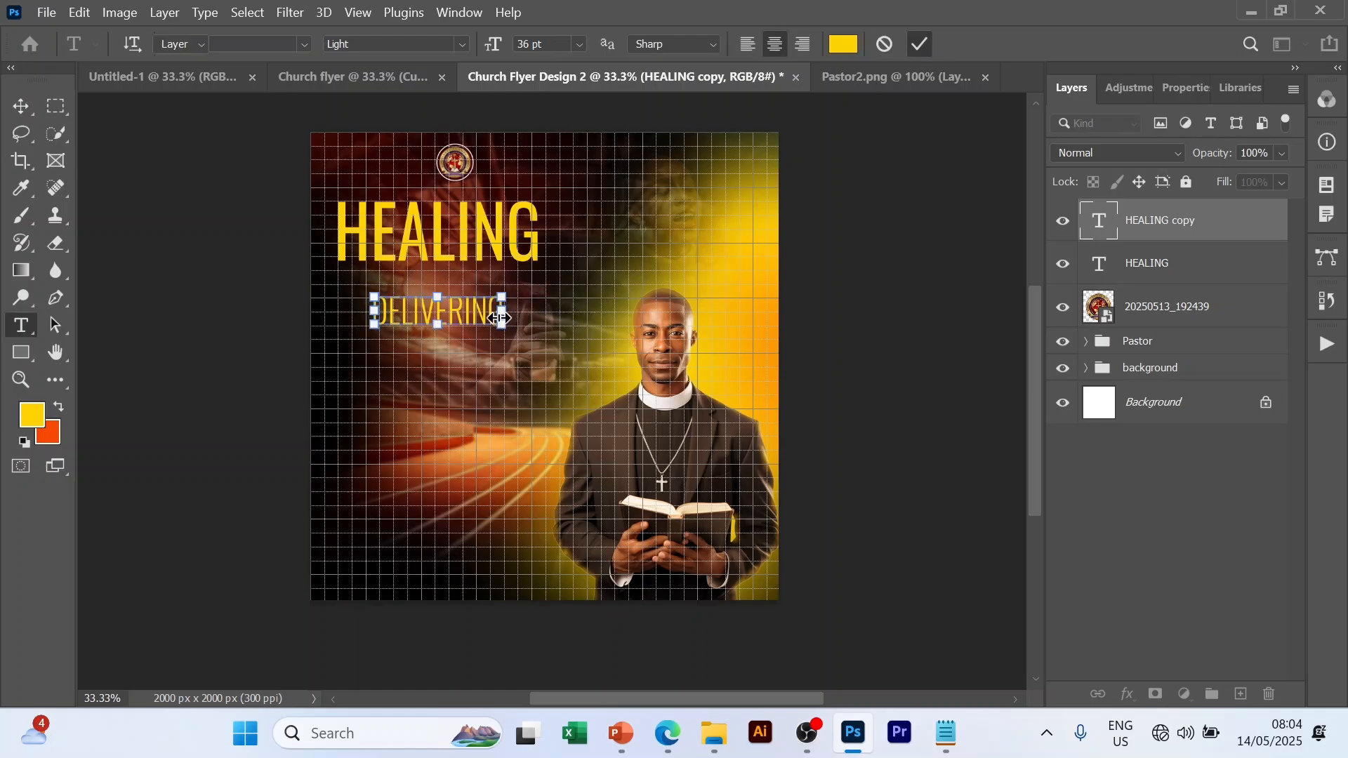
- Move DELIVERING close beneath HEALING with their right edges aligned, and scale it to 113.37%
scroll(696, 271, up, 2)
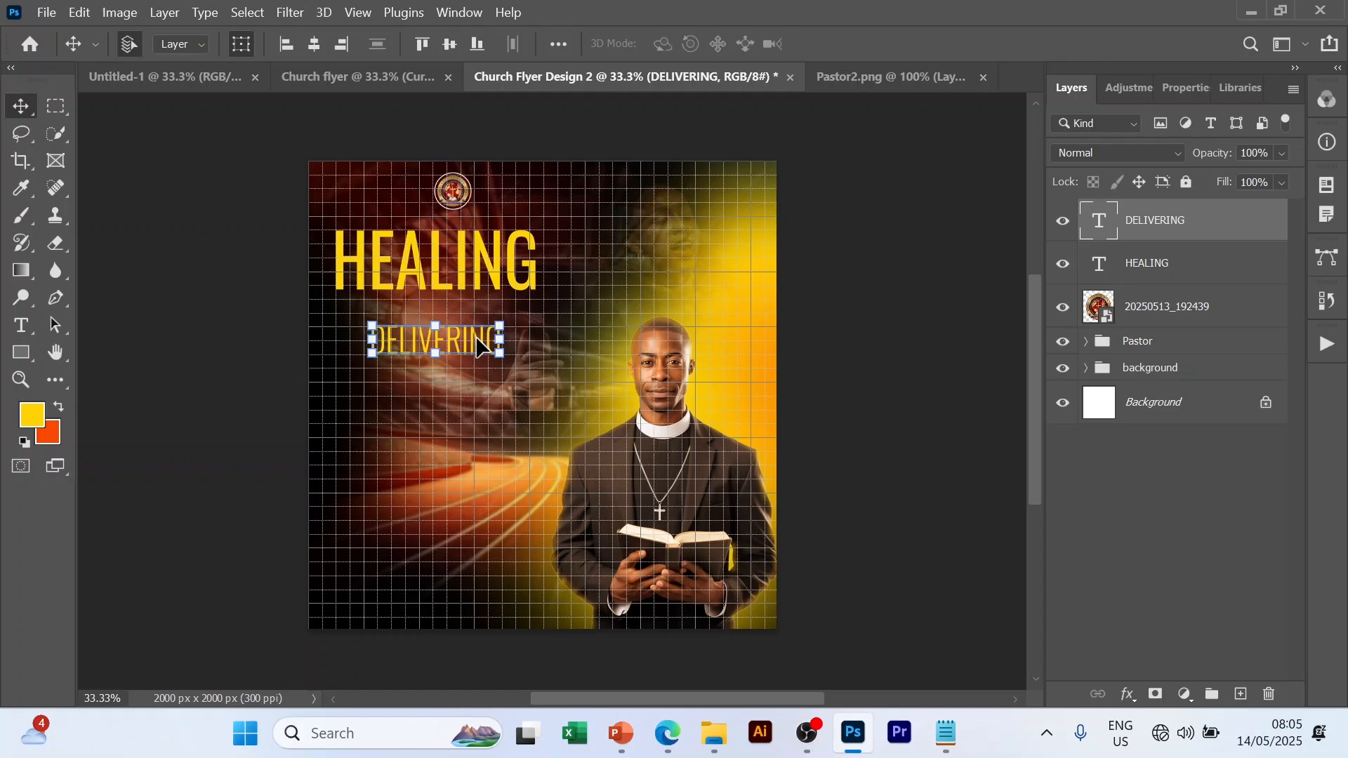
mouse_move(477, 346)
mouse_down()
mouse_move(456, 323)
mouse_move(514, 314)
mouse_up()
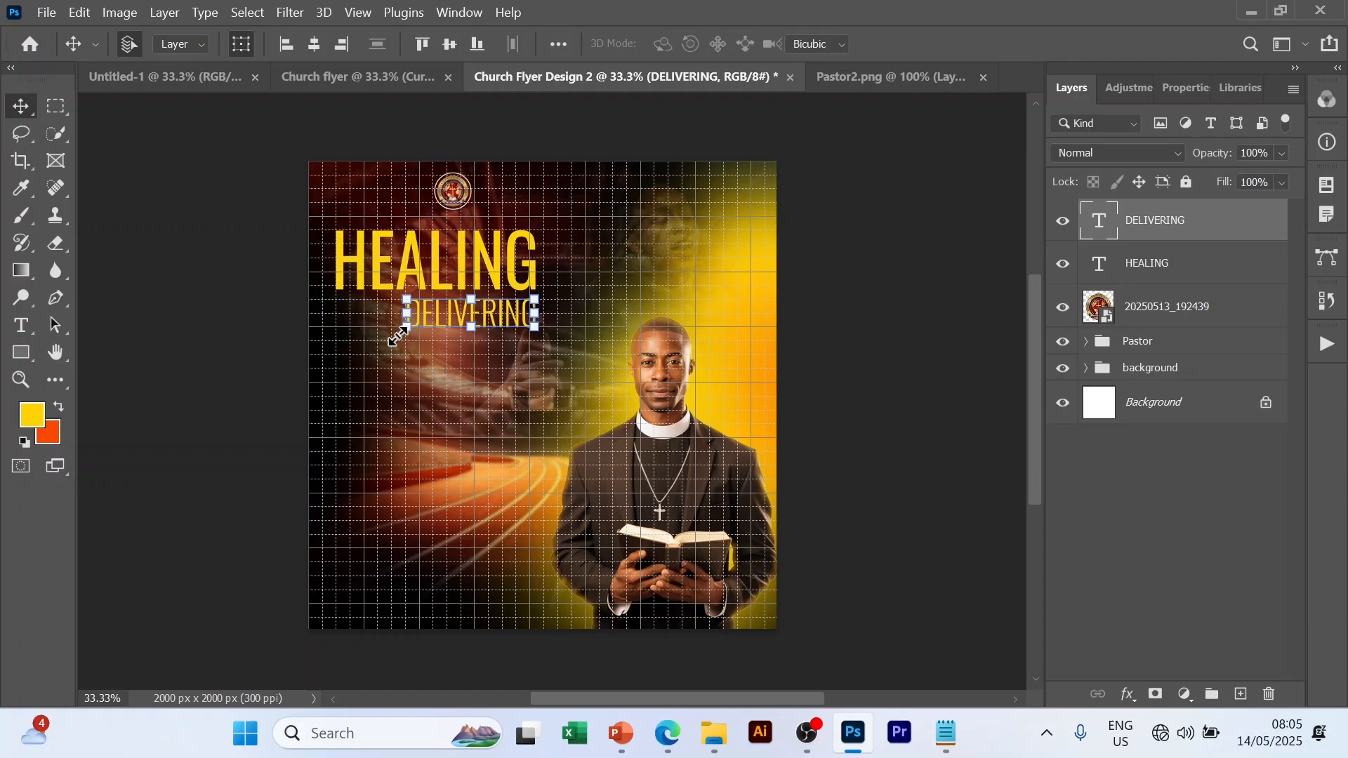
drag(397, 334, 388, 344)
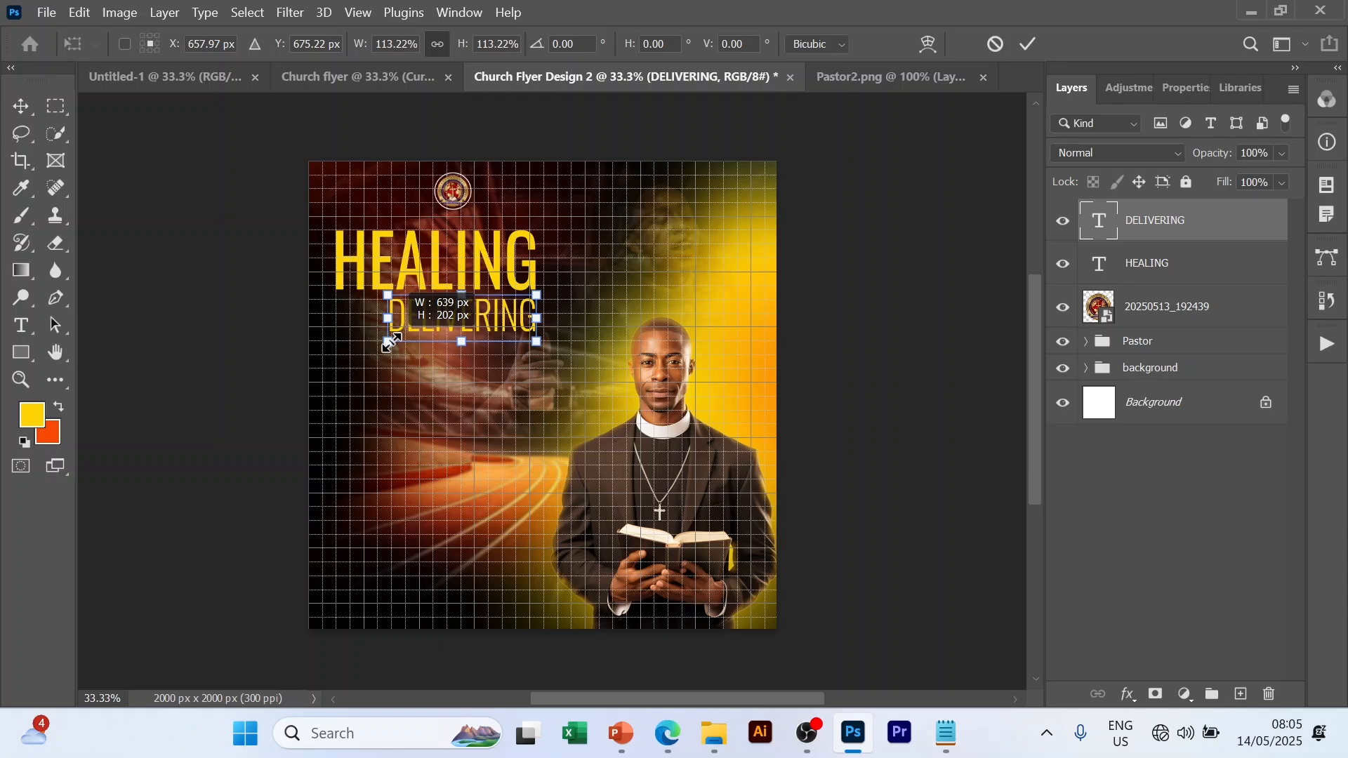
drag(390, 342, 391, 343)
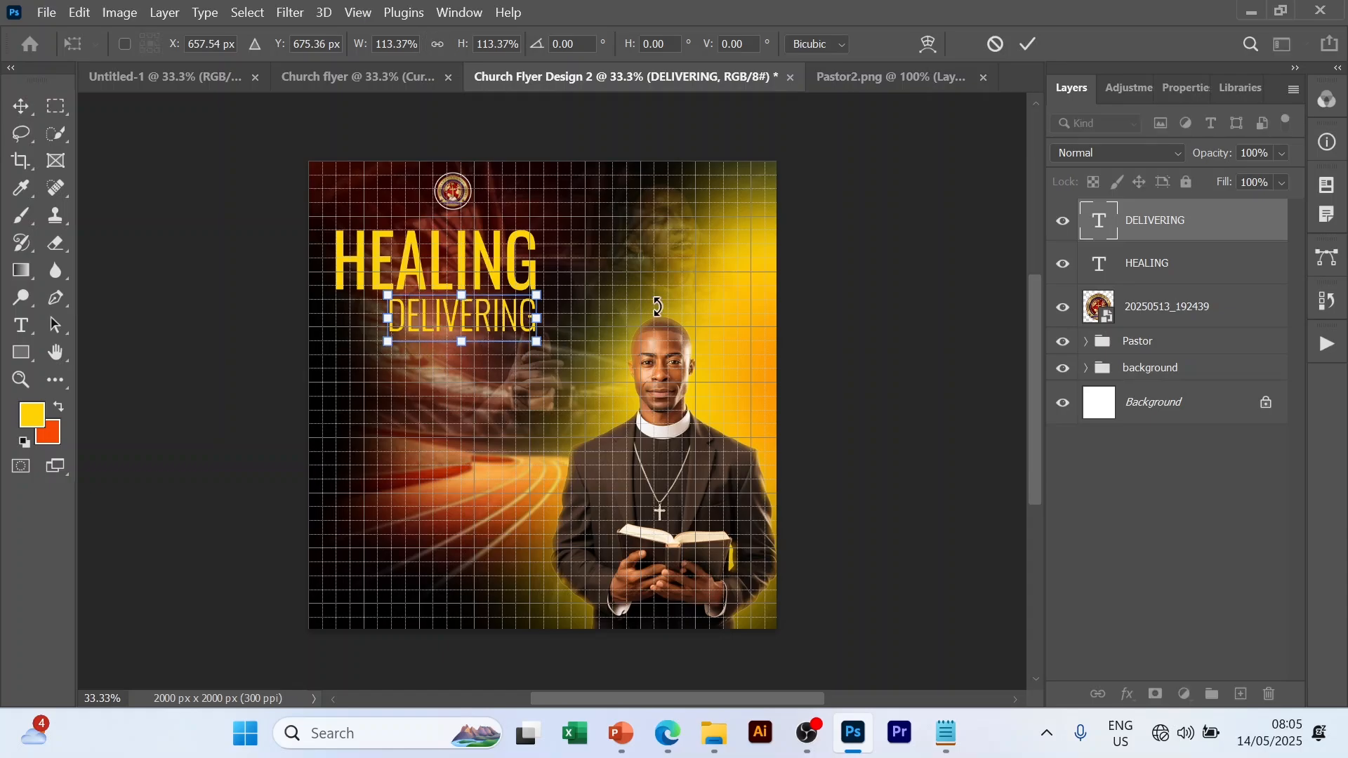
key(Return)
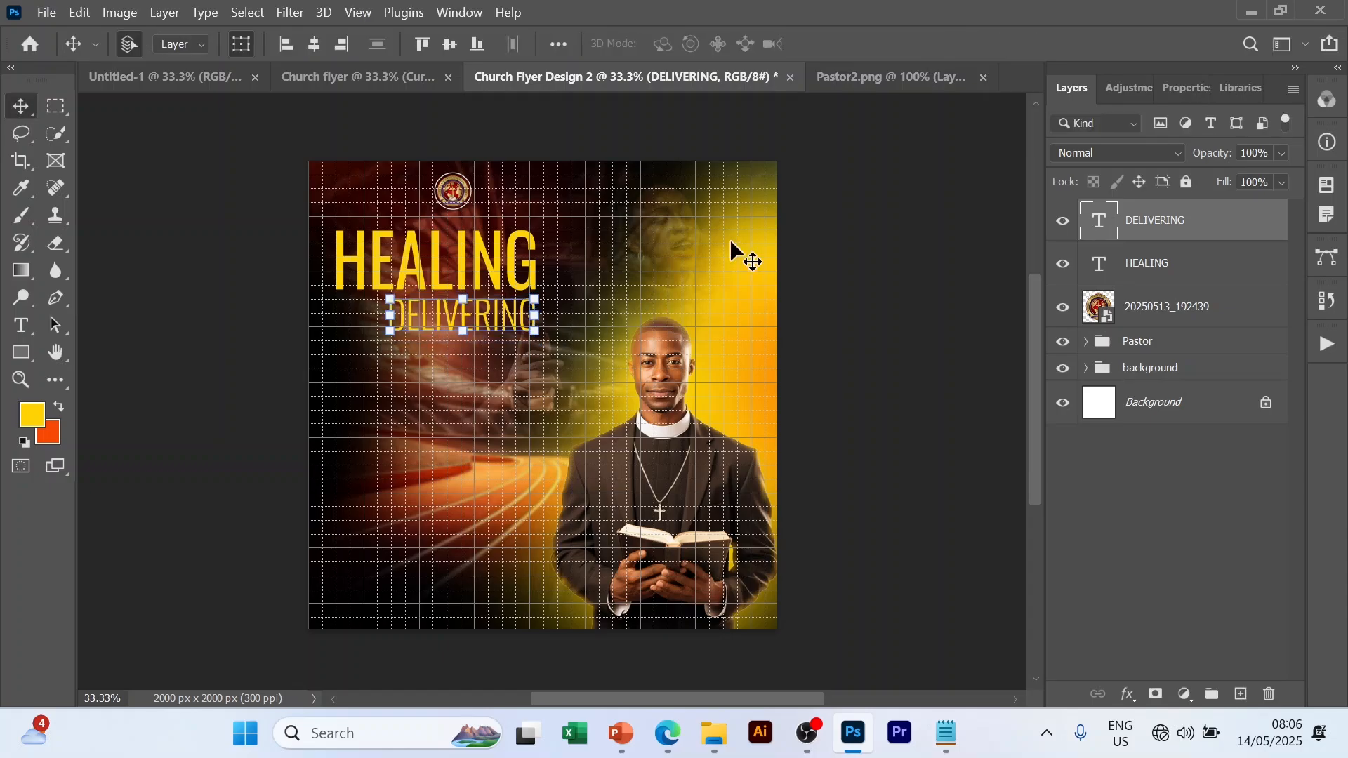
click(681, 331)
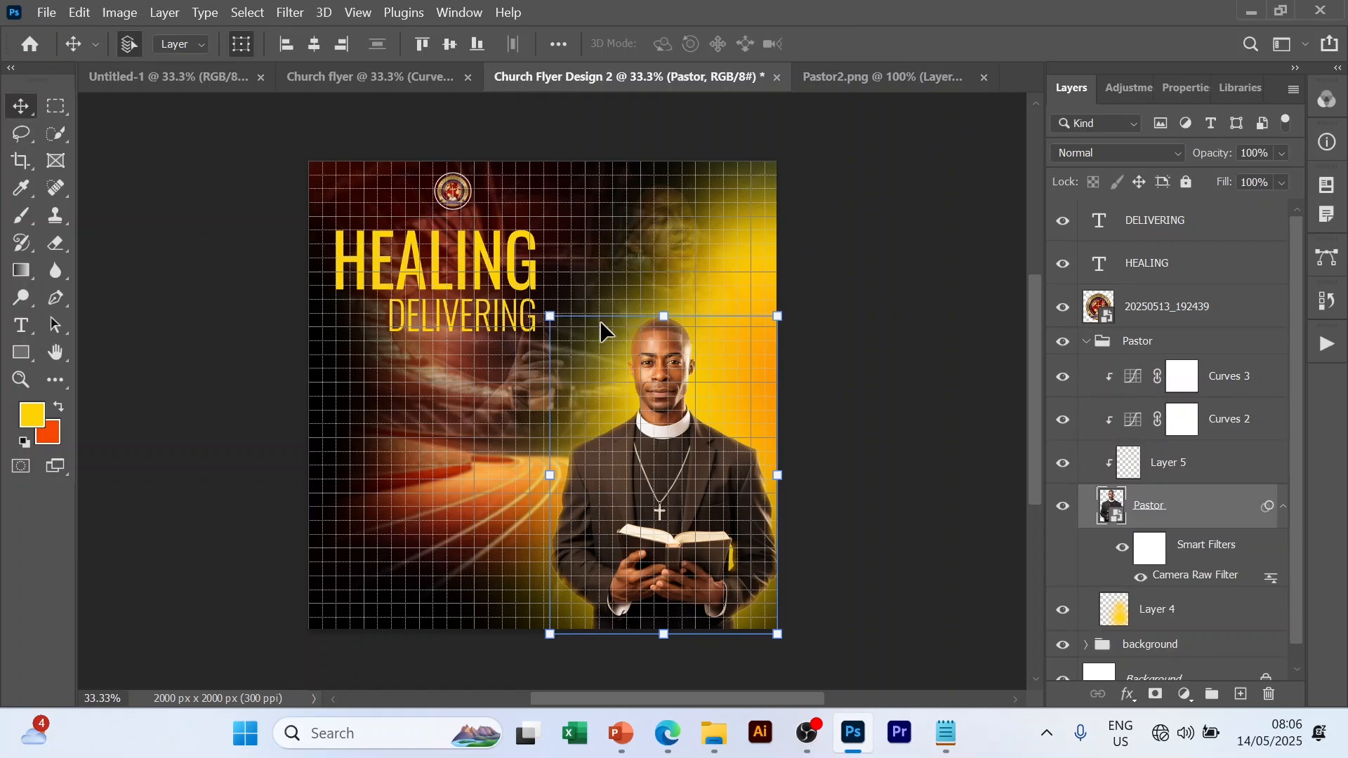
click(851, 316)
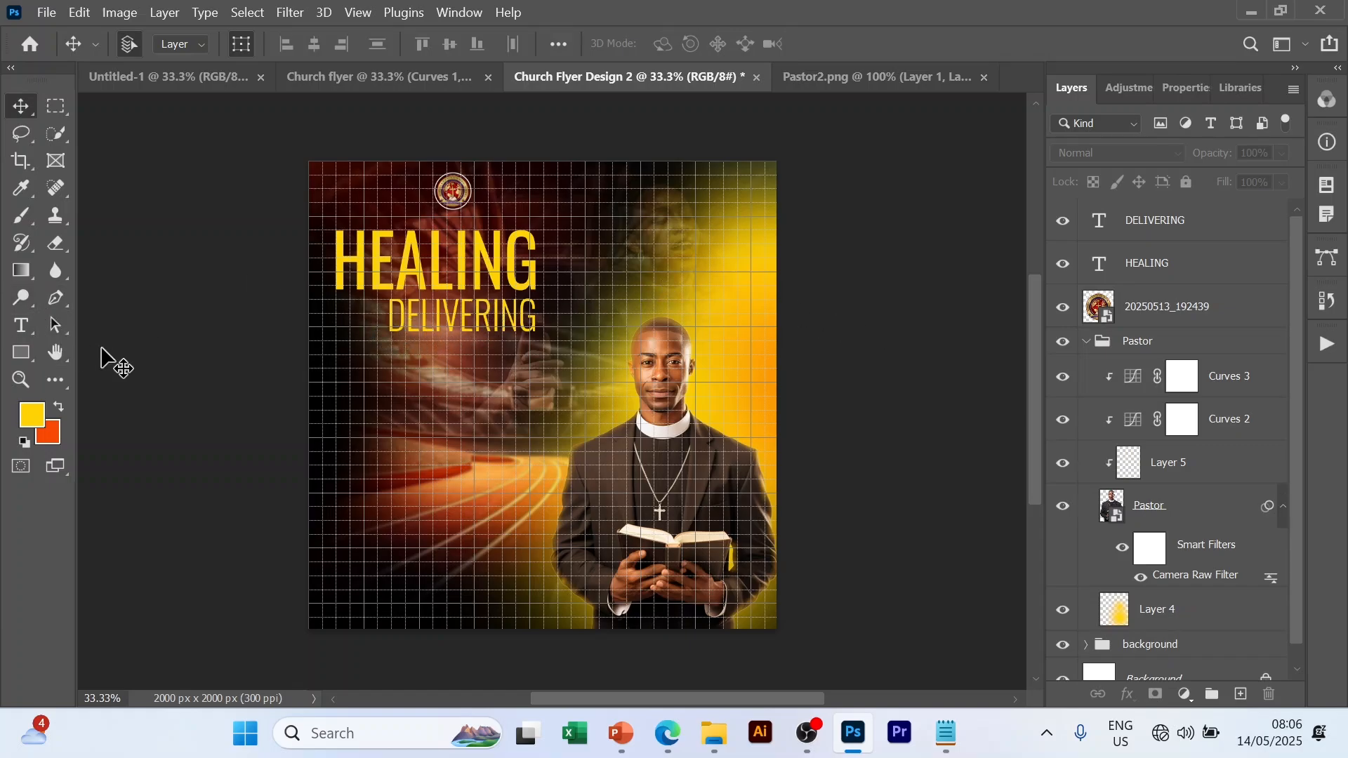
- Draw a yellow circle about 177 px wide with the Ellipse tool, below HEALING and left of DELIVERING
key(u)
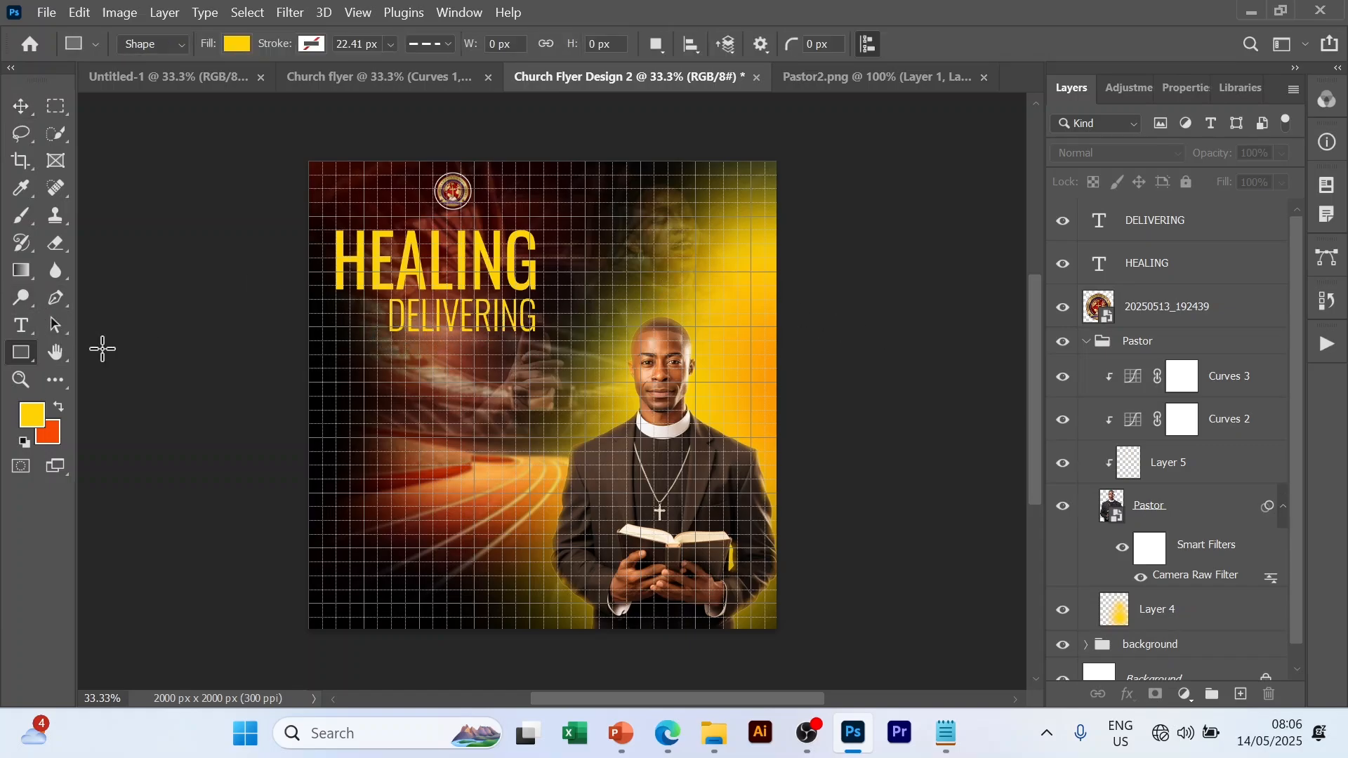
right_click(24, 349)
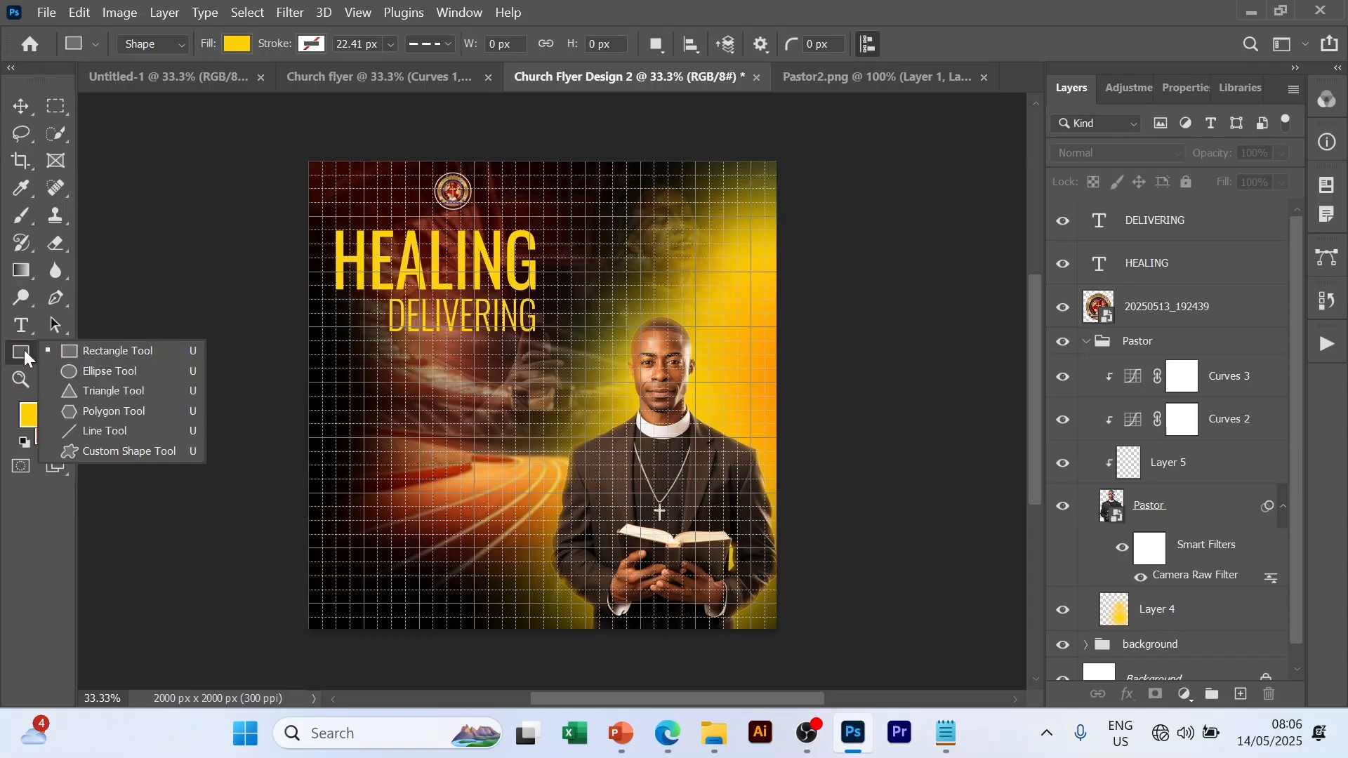
click(96, 372)
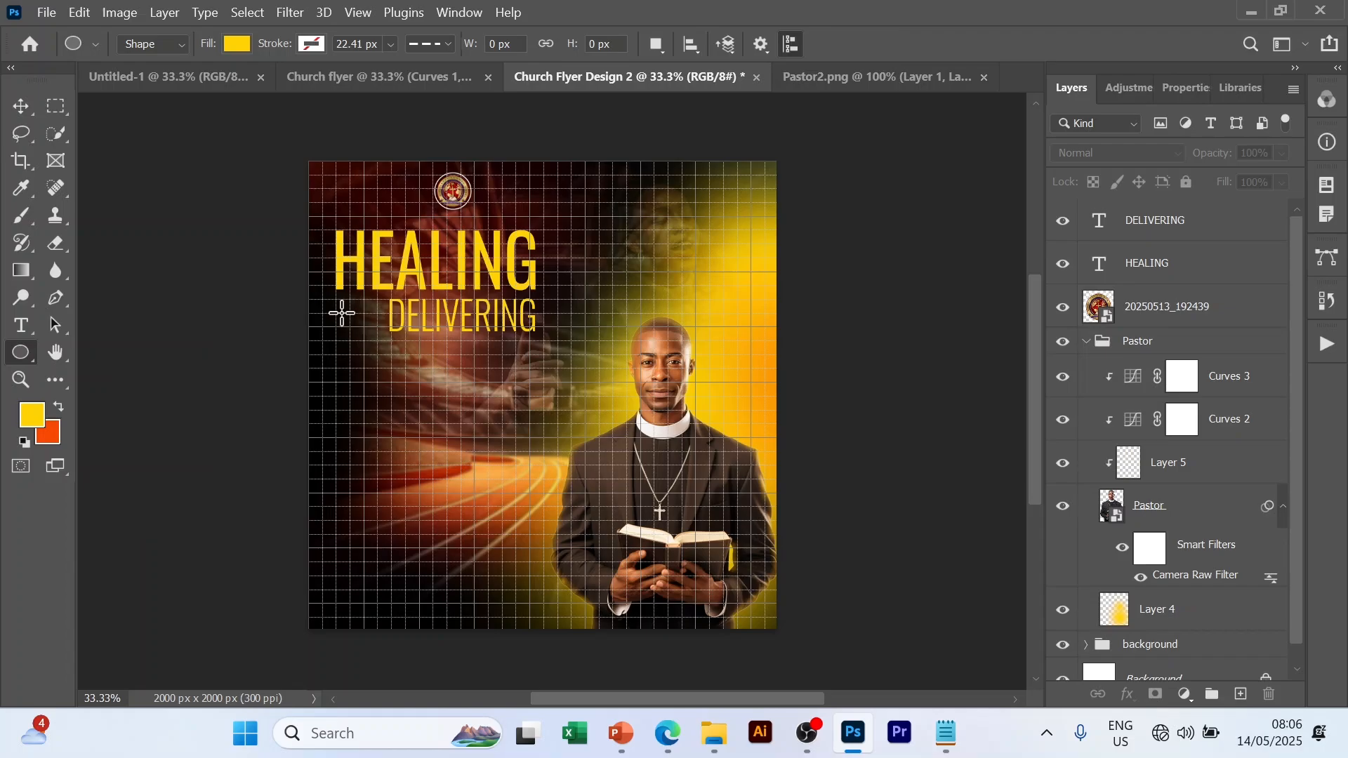
drag(342, 314, 386, 349)
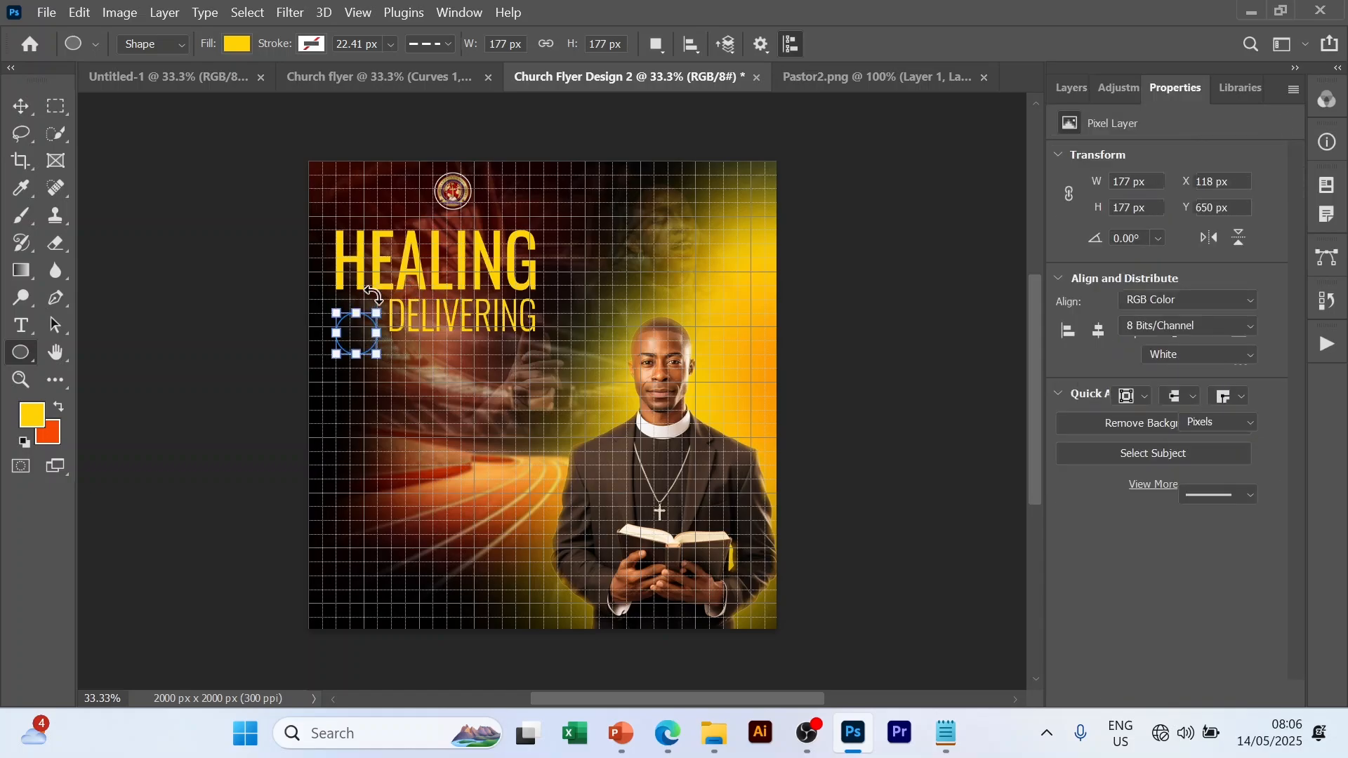
- Scale the yellow circle to 84.75% and place it level with DELIVERING, flush with the left edge of HEALING
key(v)
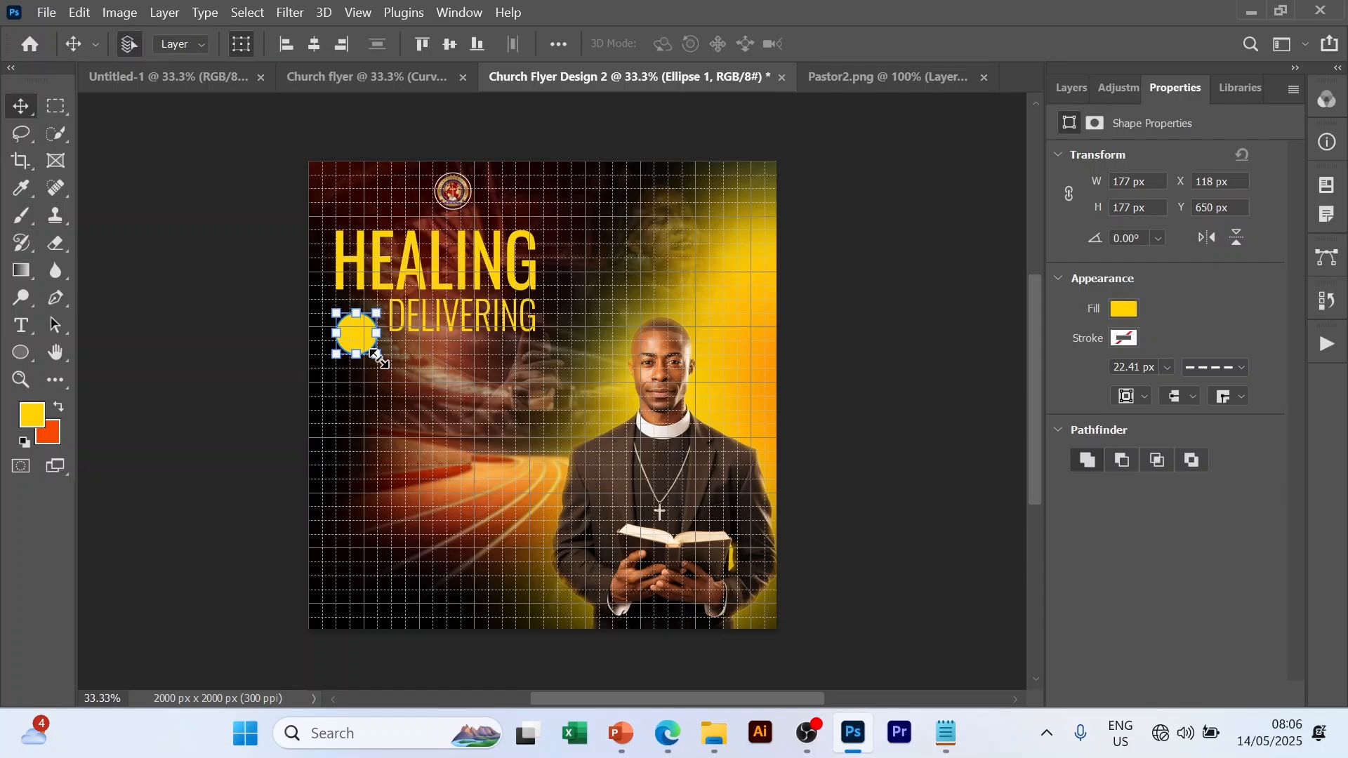
drag(380, 358, 363, 320)
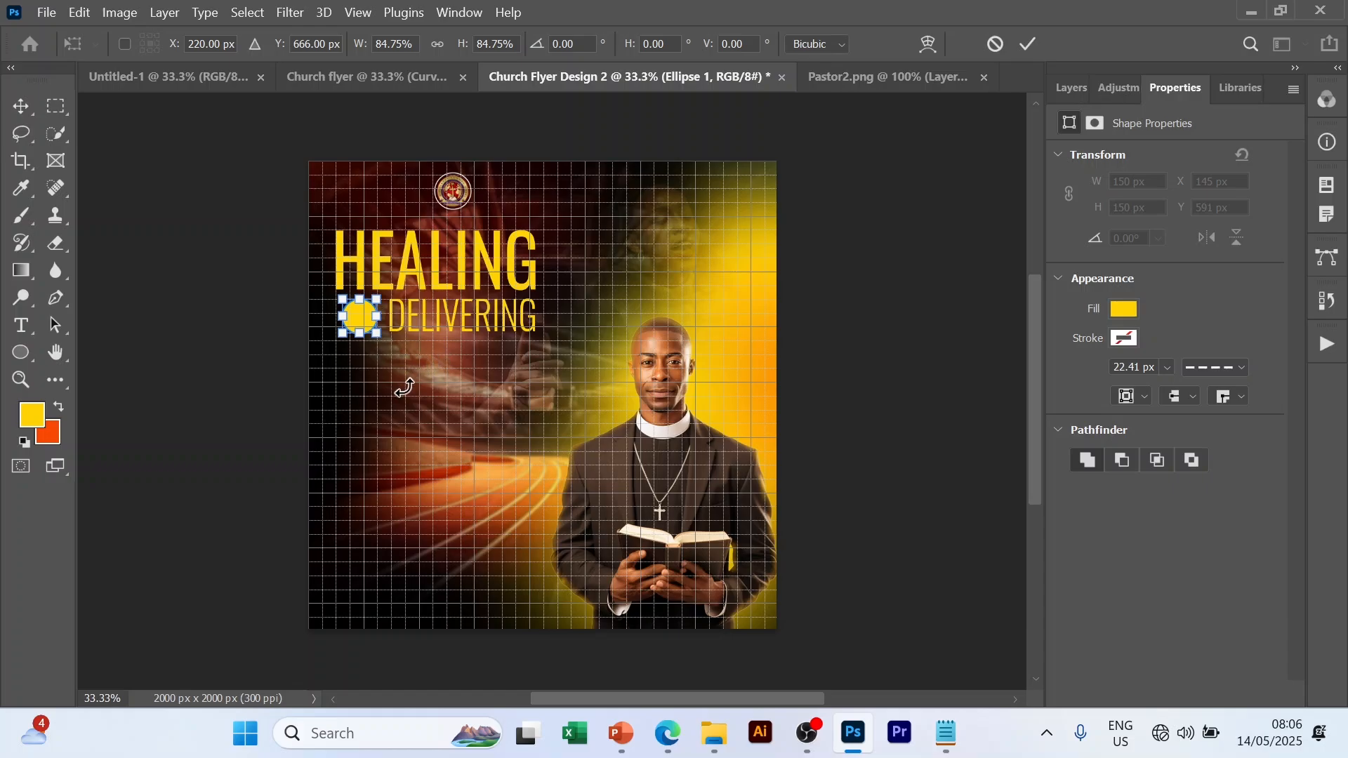
key(Return)
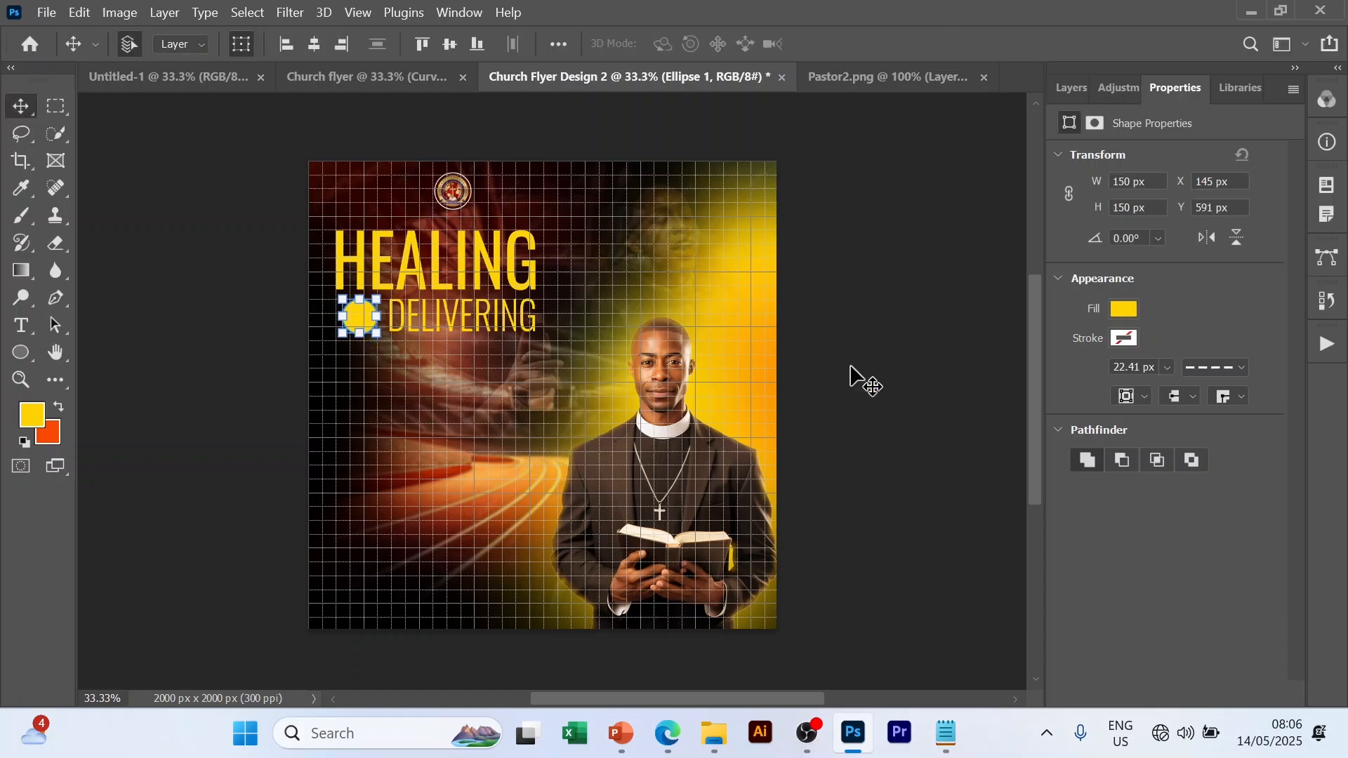
click(950, 363)
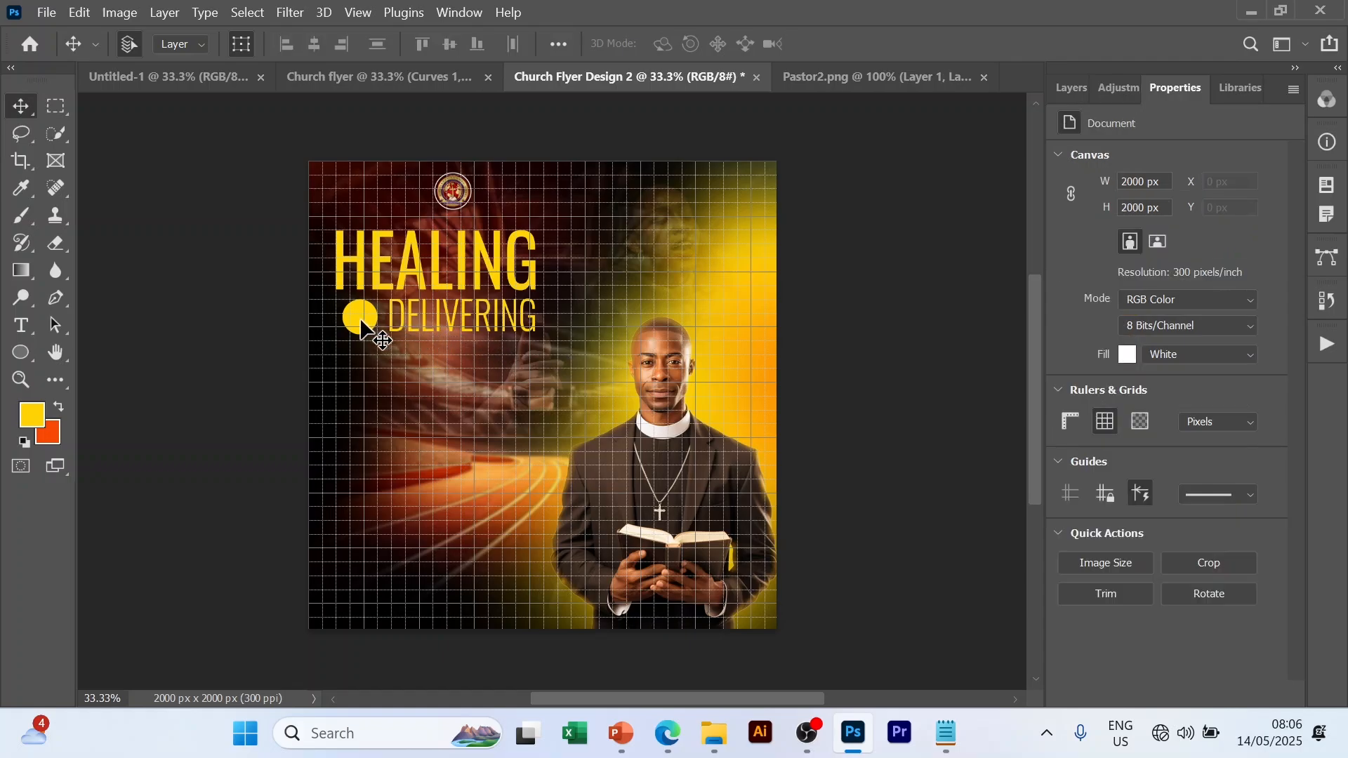
drag(361, 323, 356, 318)
- Duplicate the HEALING text, place the copy below DELIVERING, and replace its wording with "&"
click(477, 279)
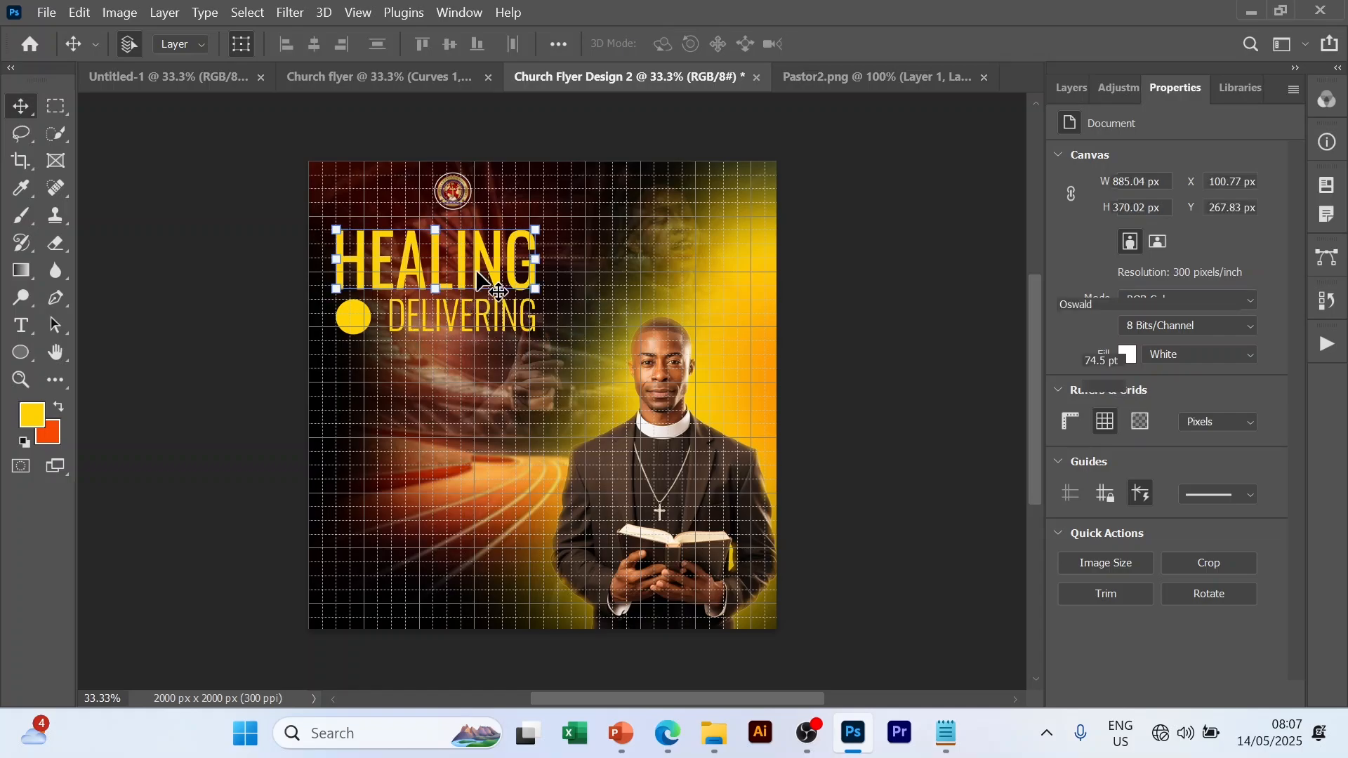
key(ctrl)
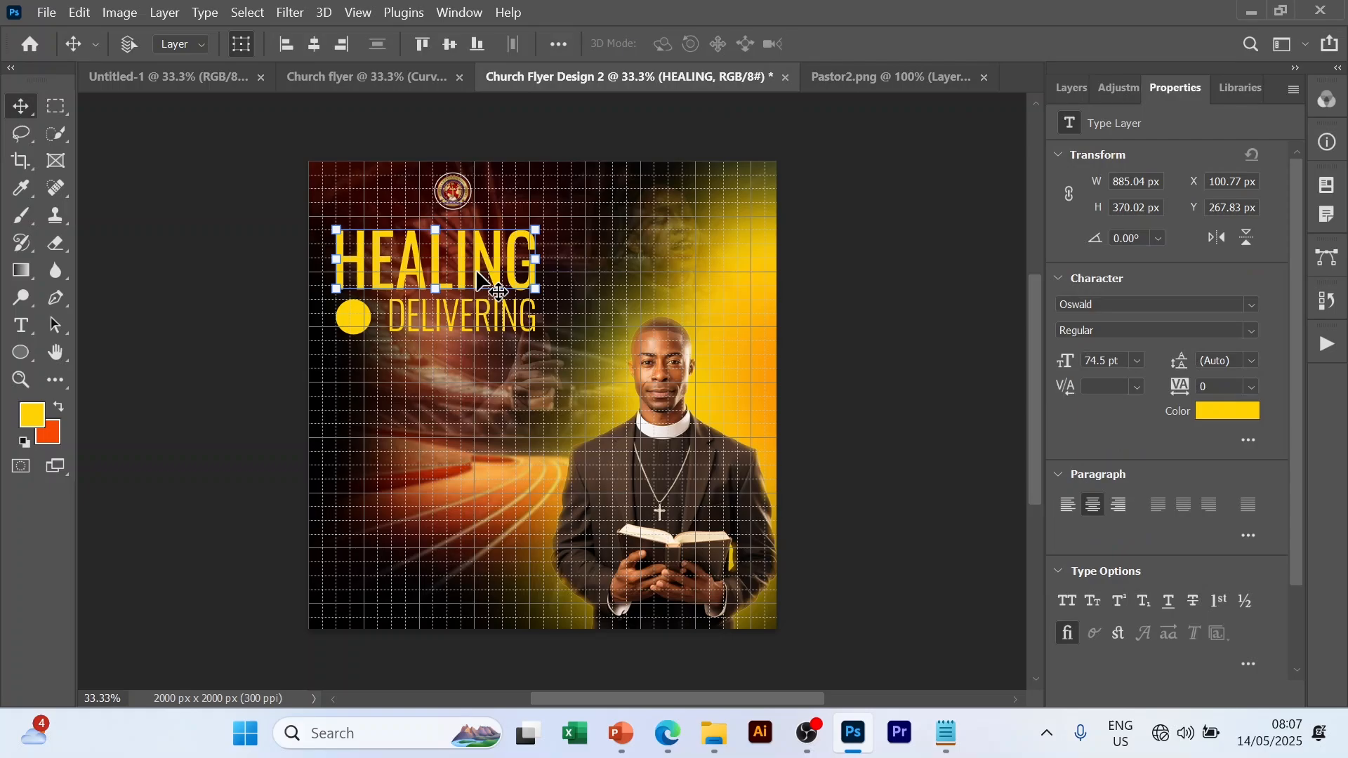
alt+click(478, 275)
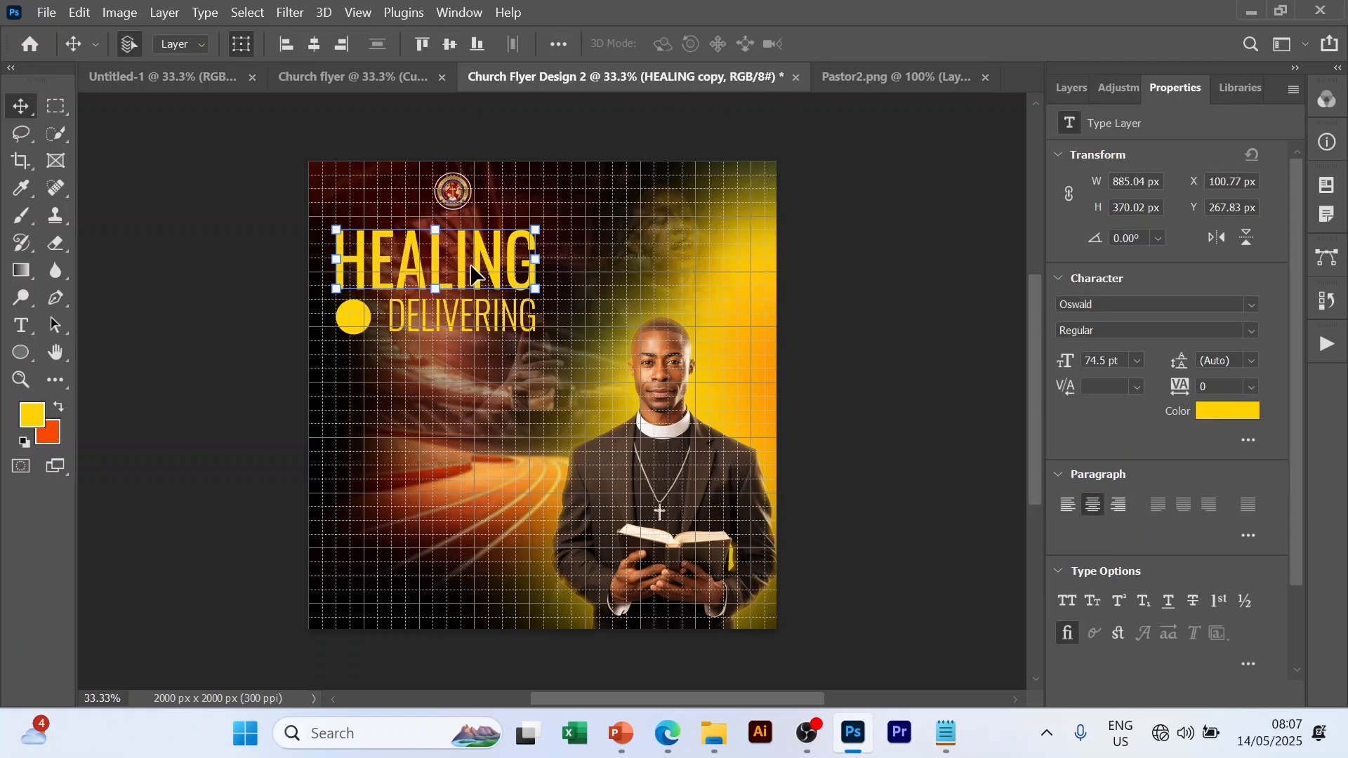
drag(471, 269, 486, 434)
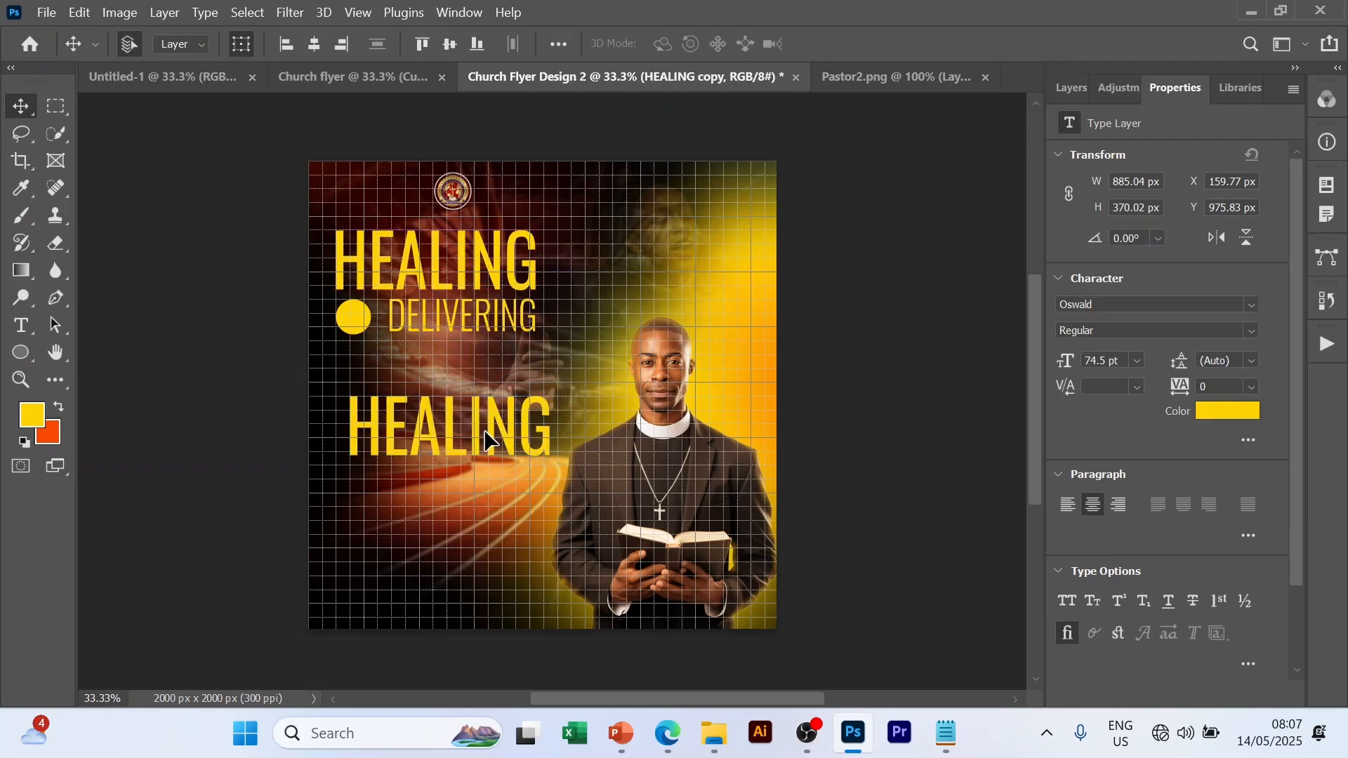
double_click(486, 427)
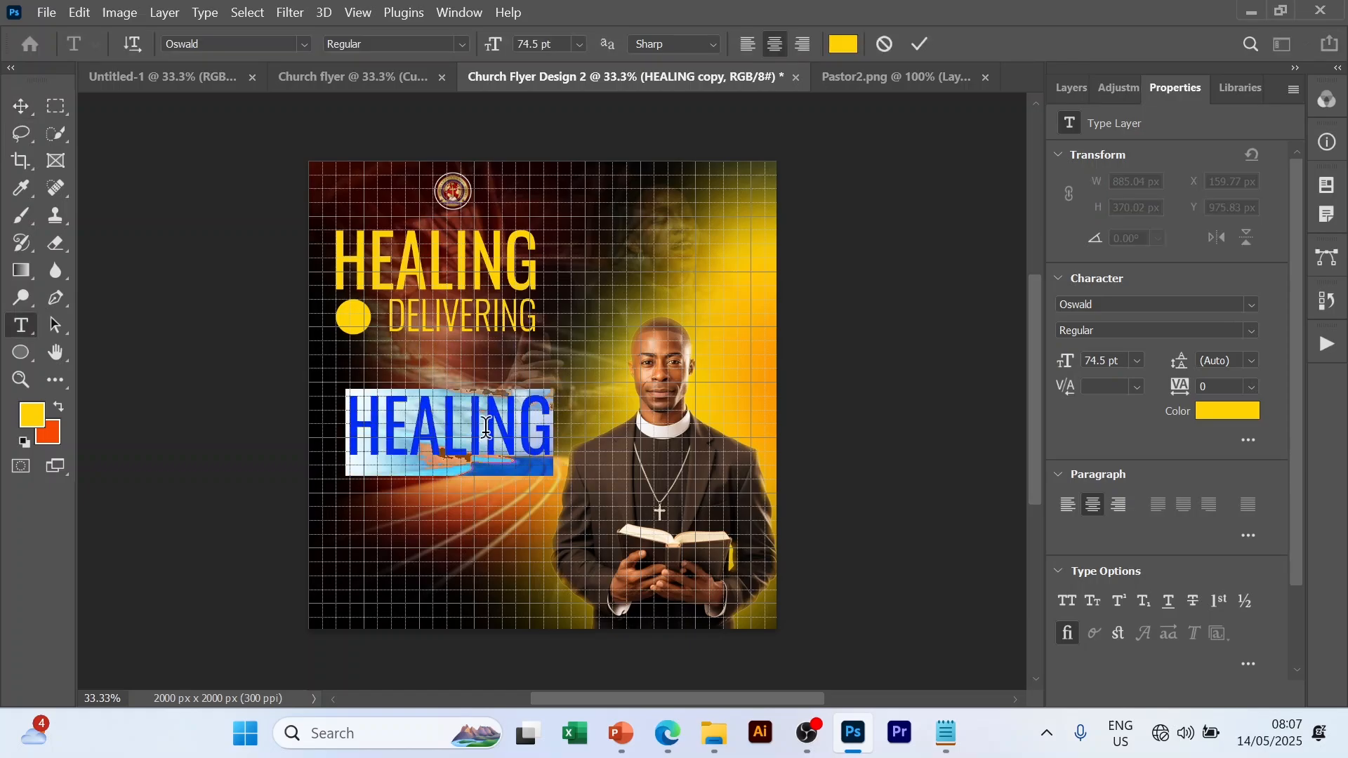
text(&)
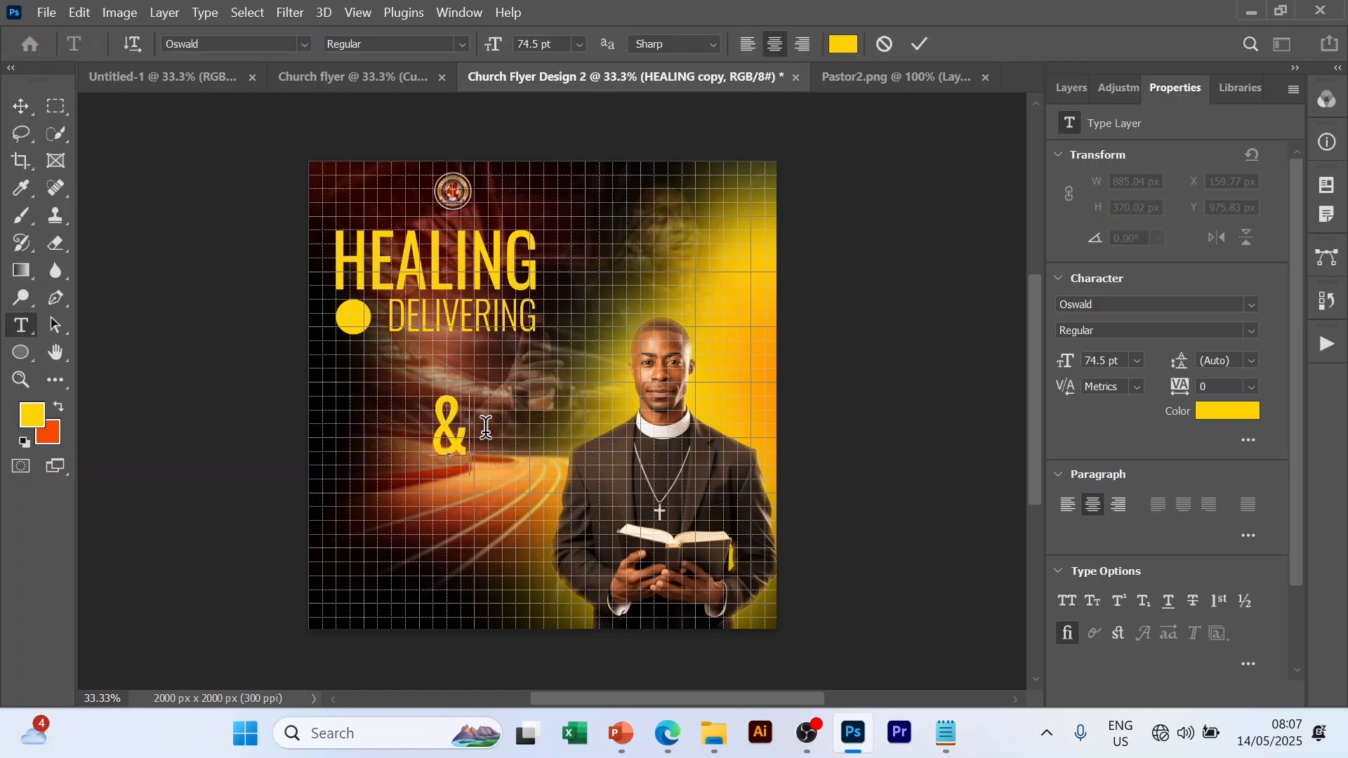
- Set the & text to 24 pt, colour it white, and commit it
key(ctrl)
key(ctrl+a)
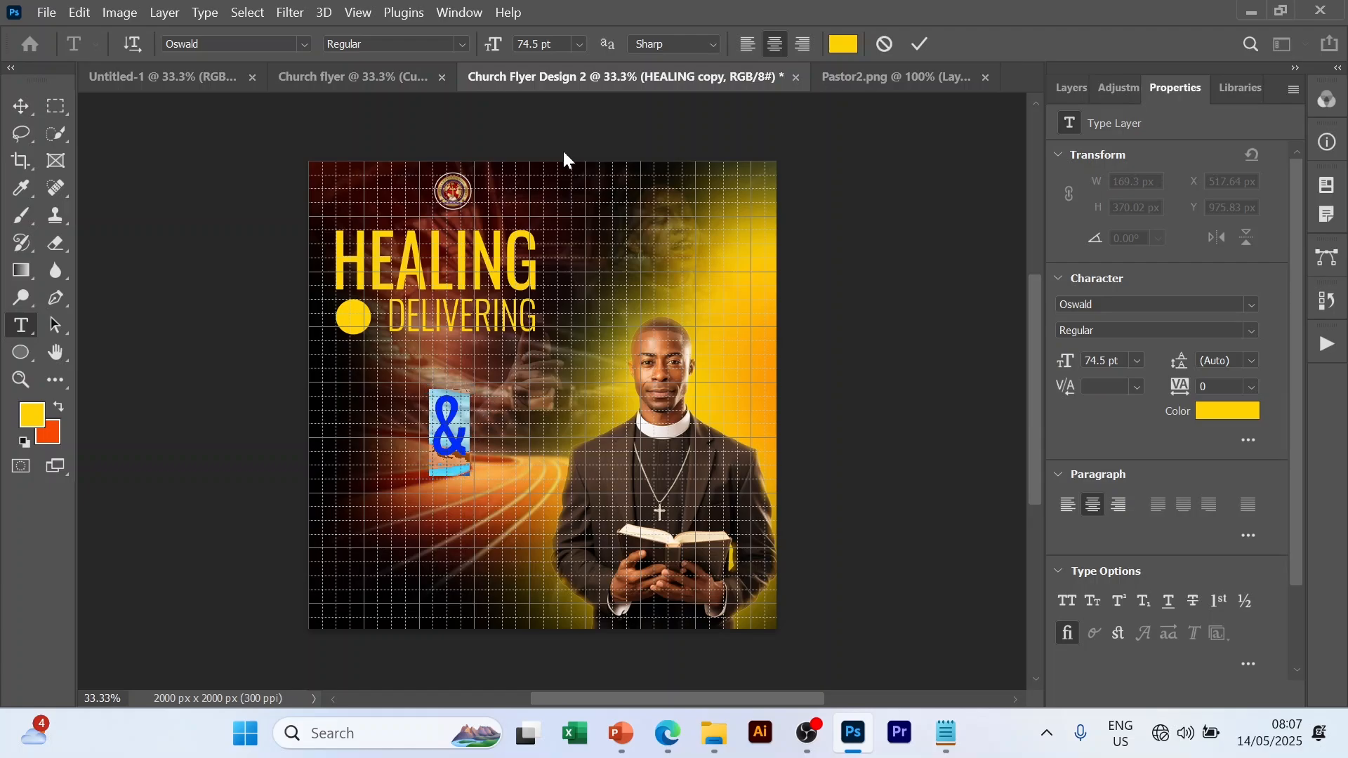
click(579, 44)
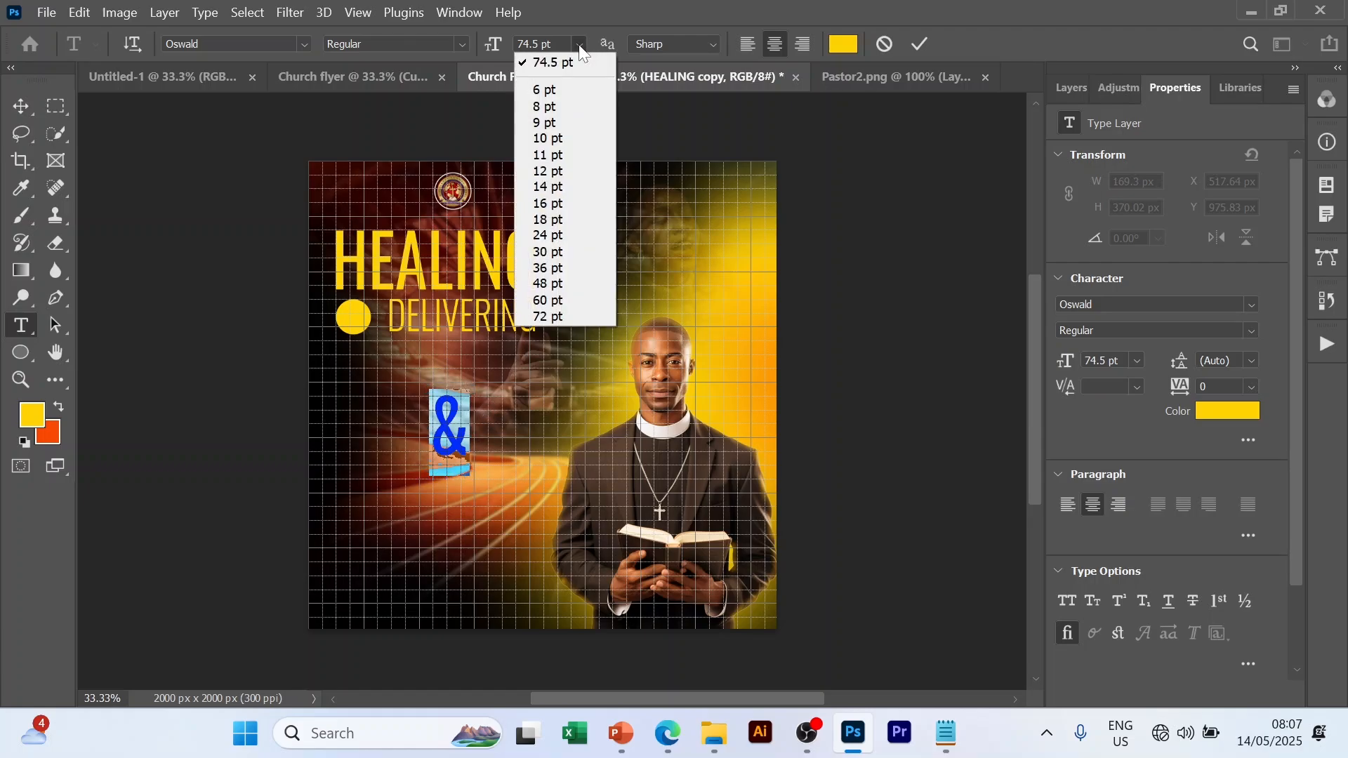
click(548, 221)
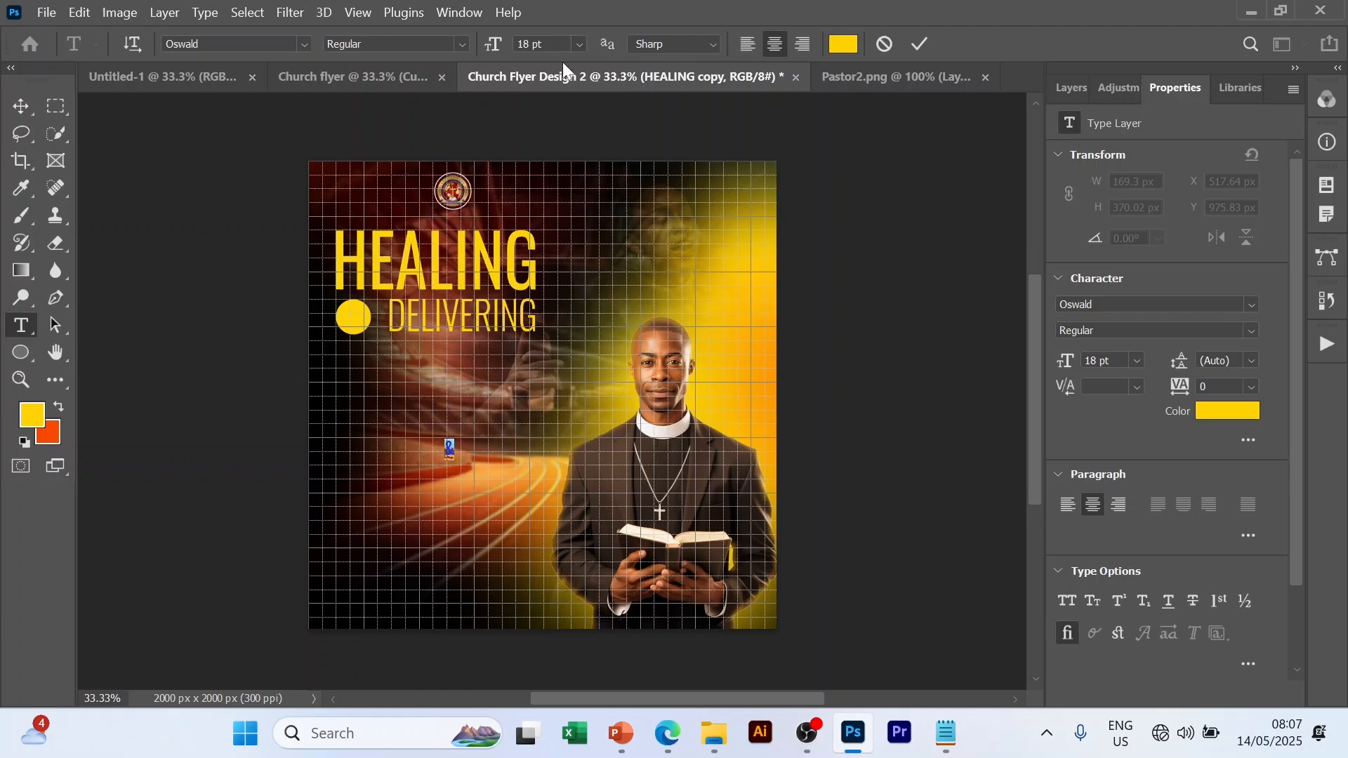
click(580, 46)
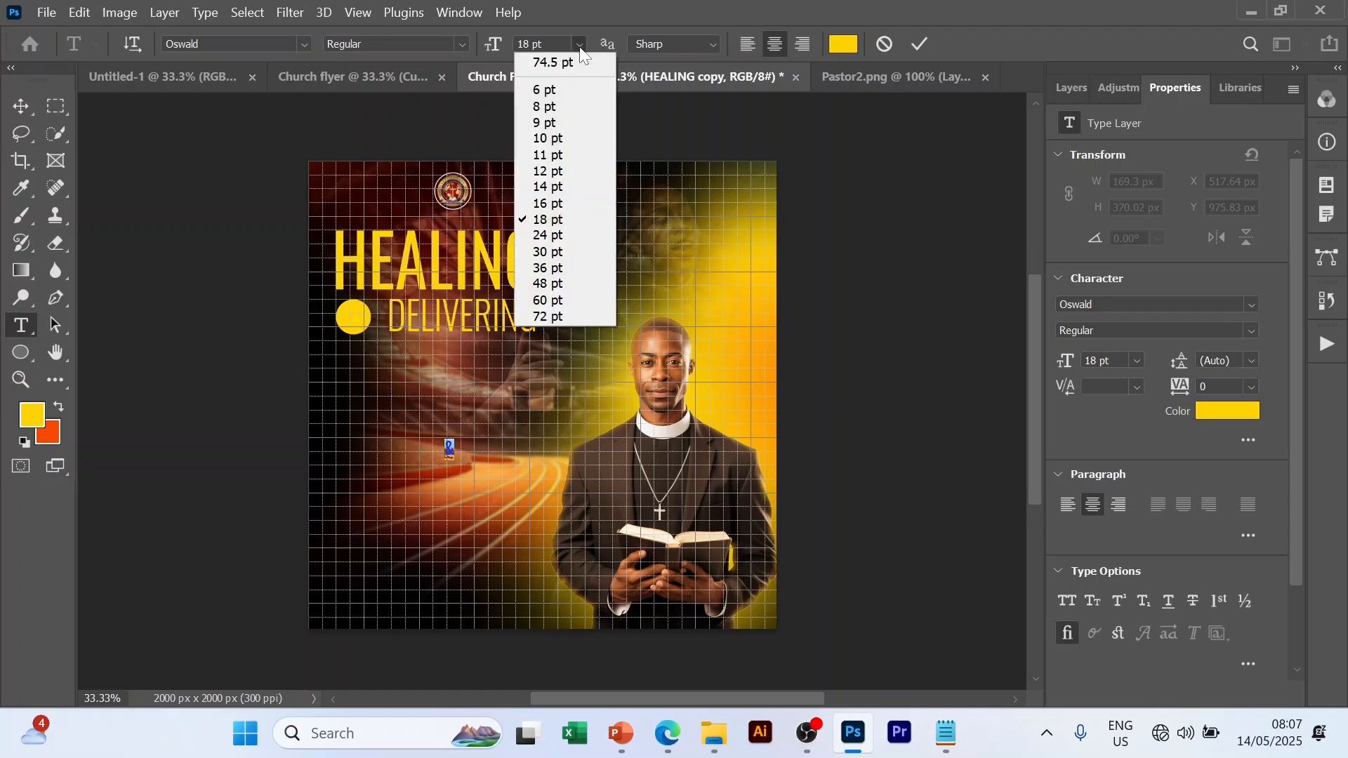
click(547, 236)
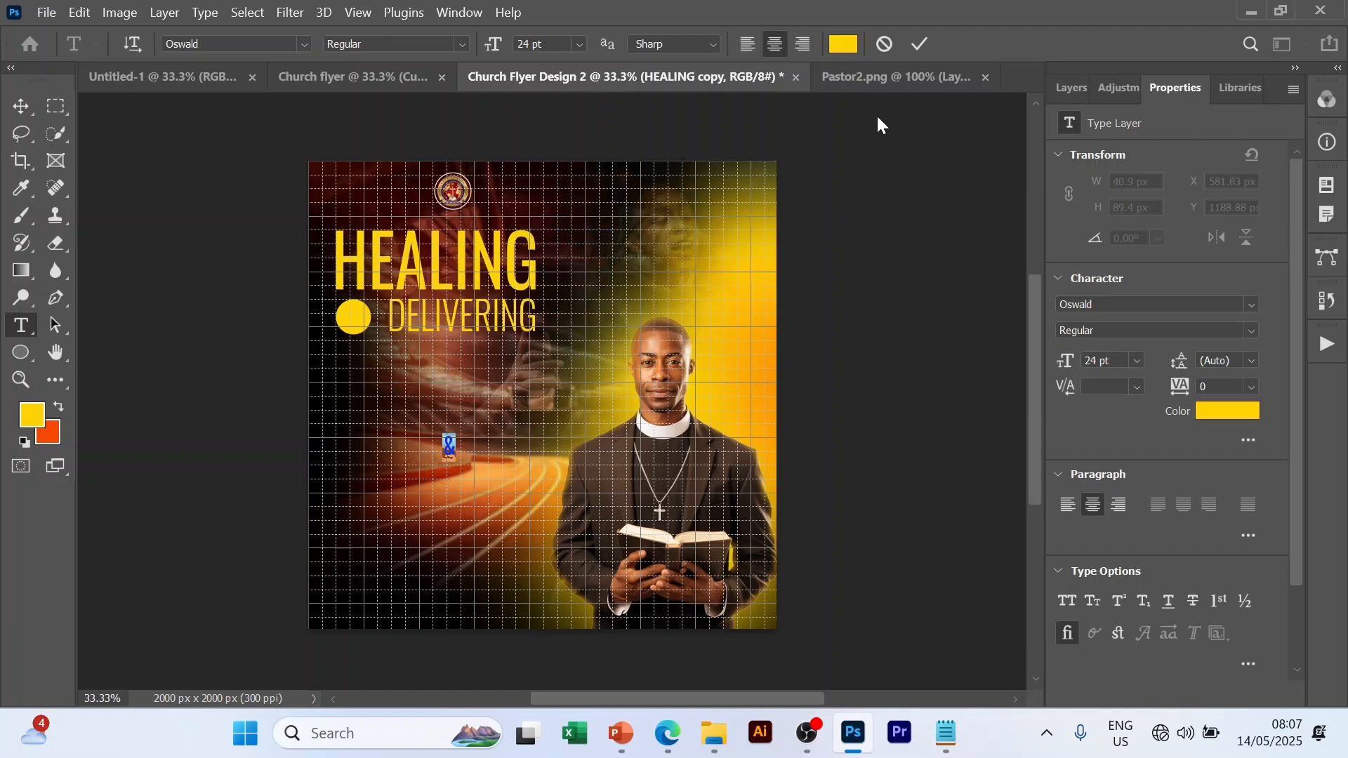
click(844, 44)
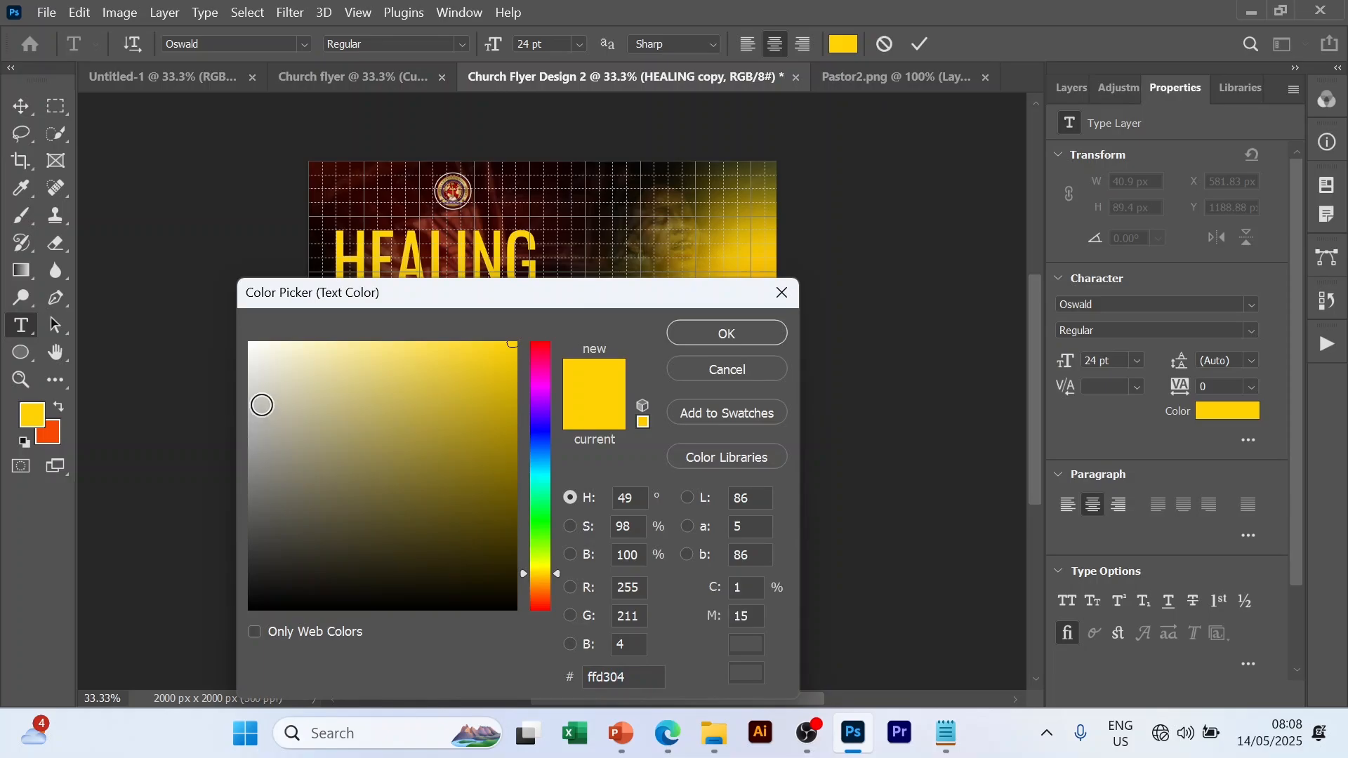
drag(262, 405, 247, 341)
click(751, 328)
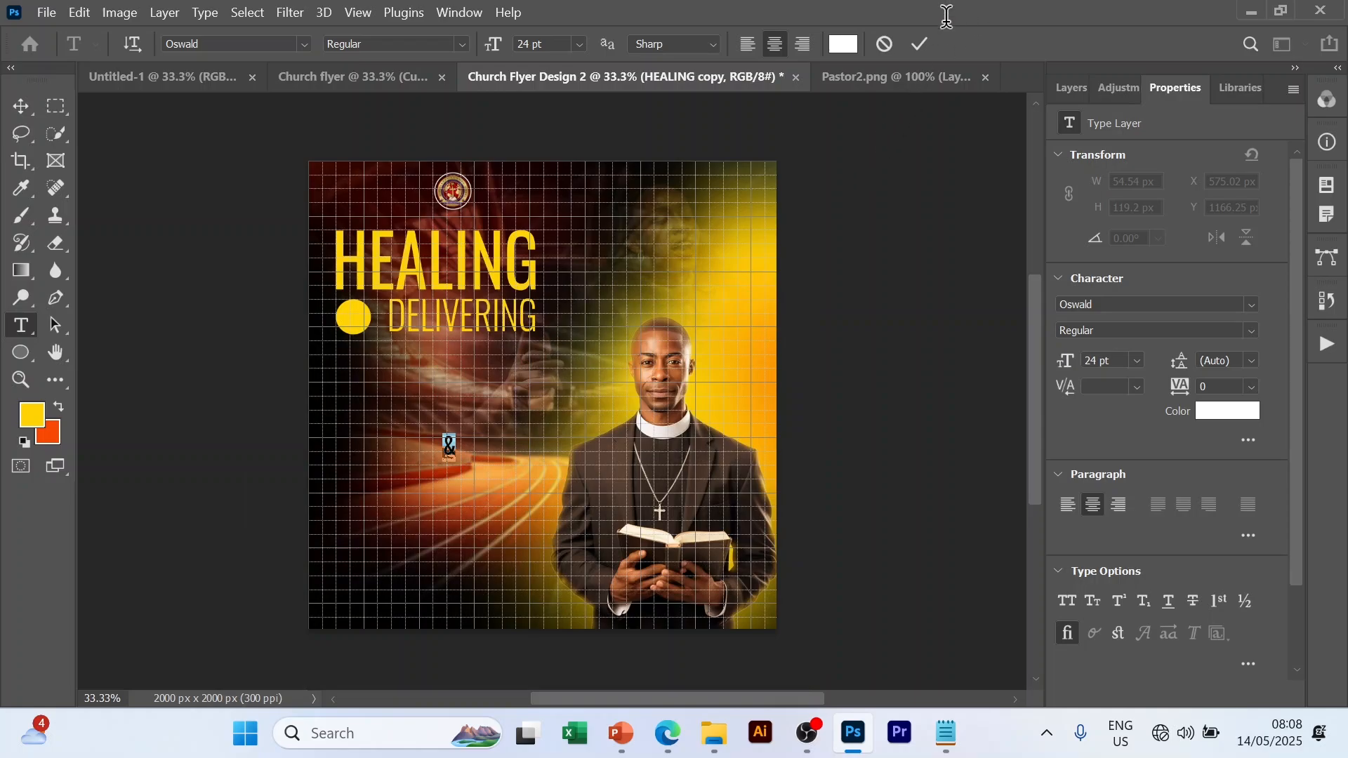
click(921, 44)
key(v)
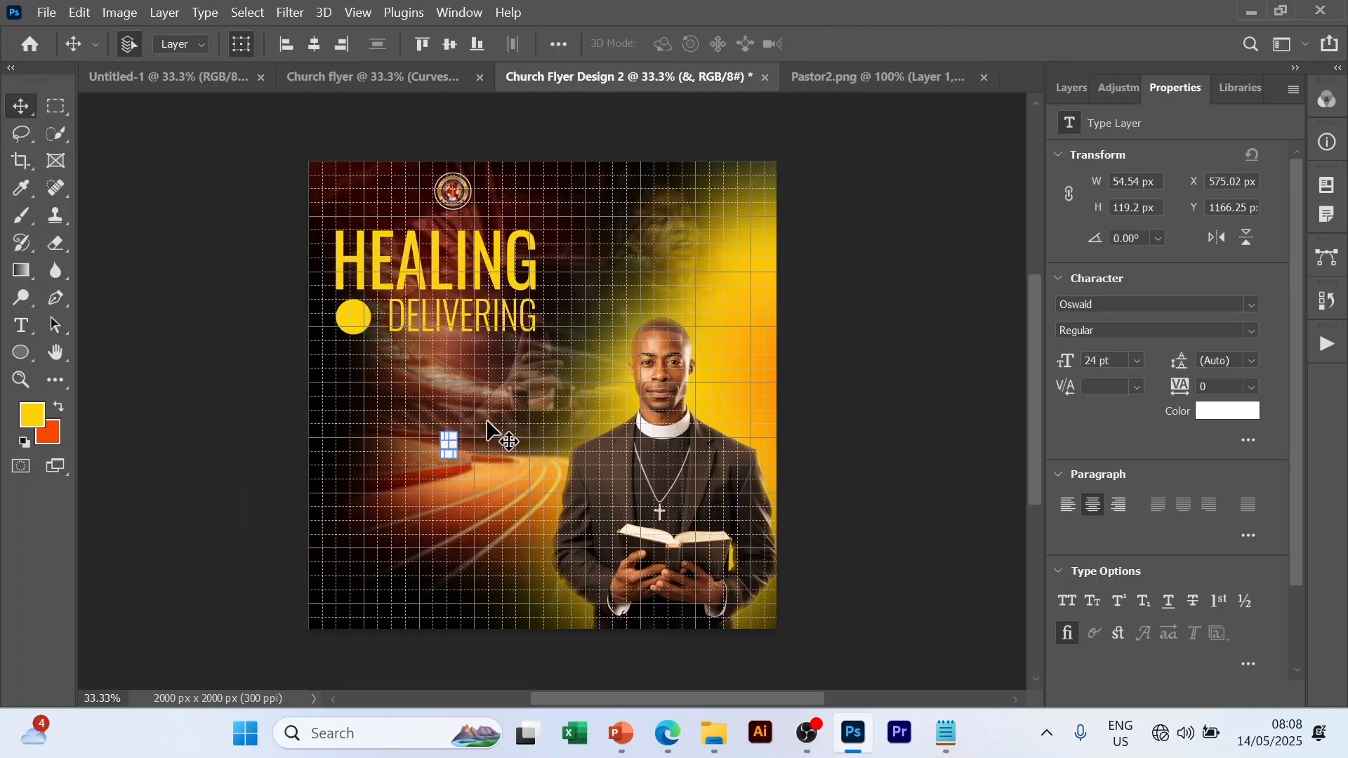
- Move the white & onto the yellow circle and raise its layer above Ellipse 1
click(469, 455)
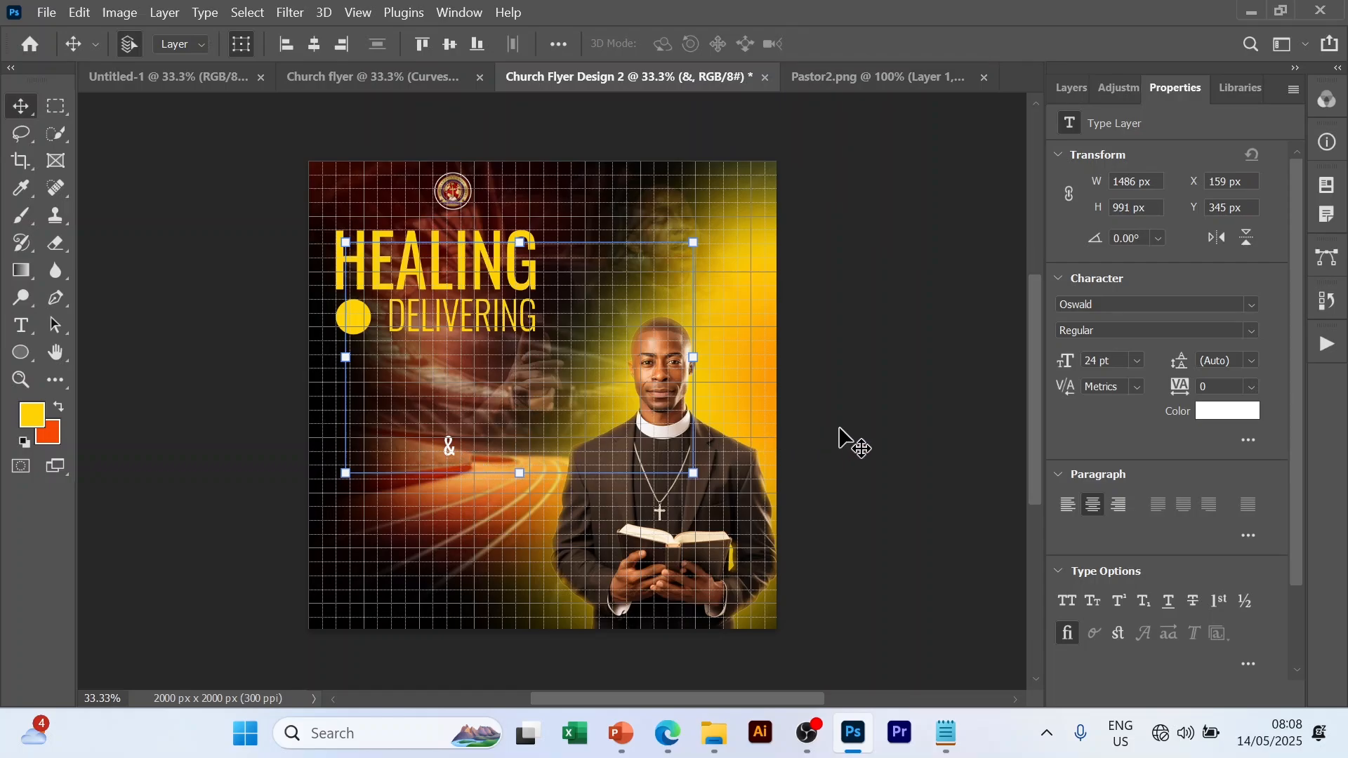
click(865, 427)
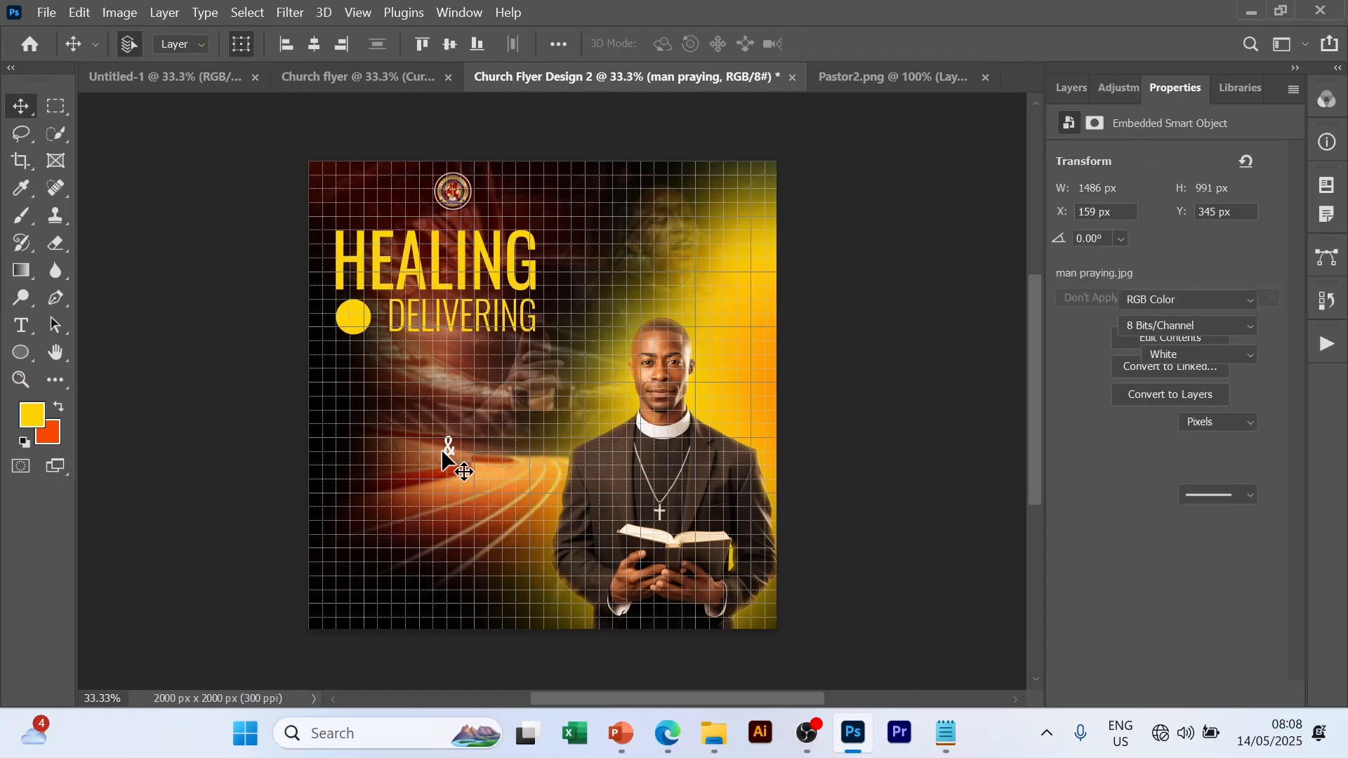
drag(448, 453, 353, 320)
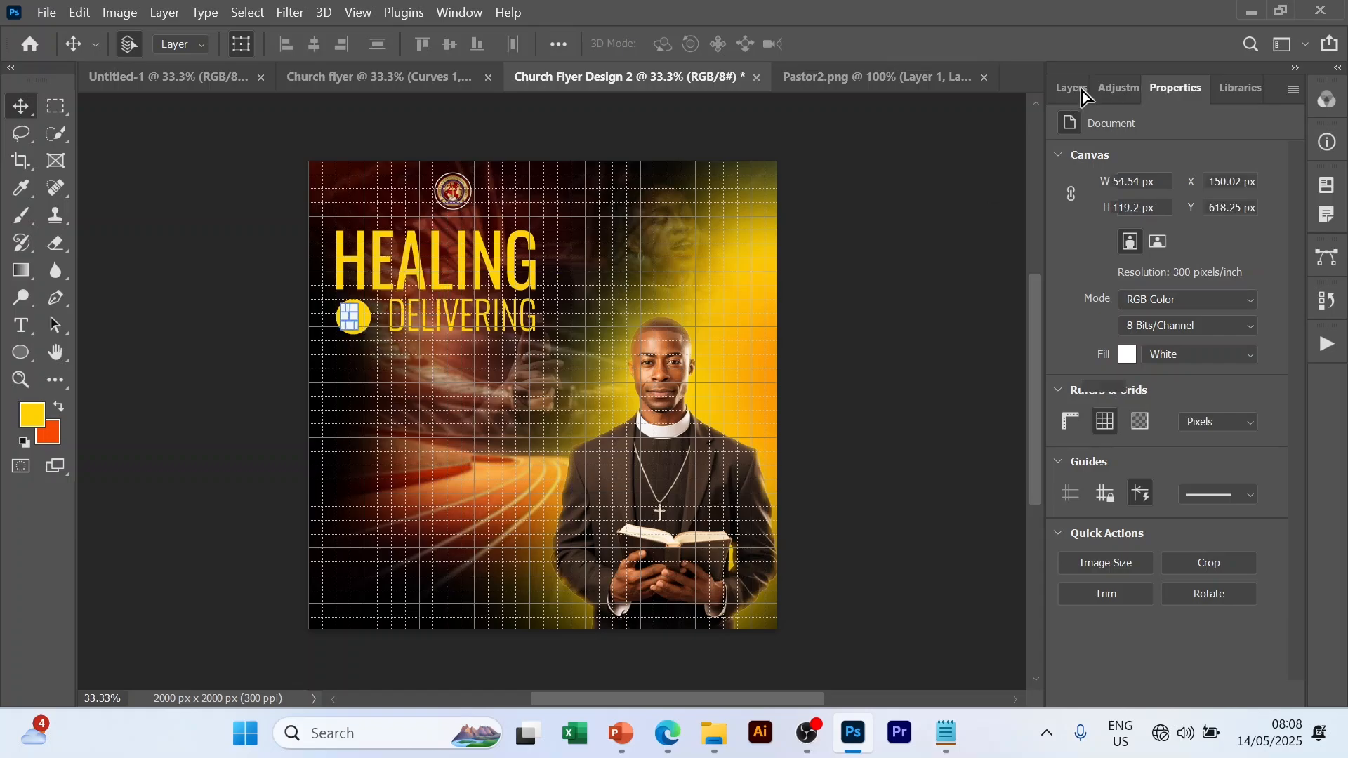
key(F7)
click(1180, 309)
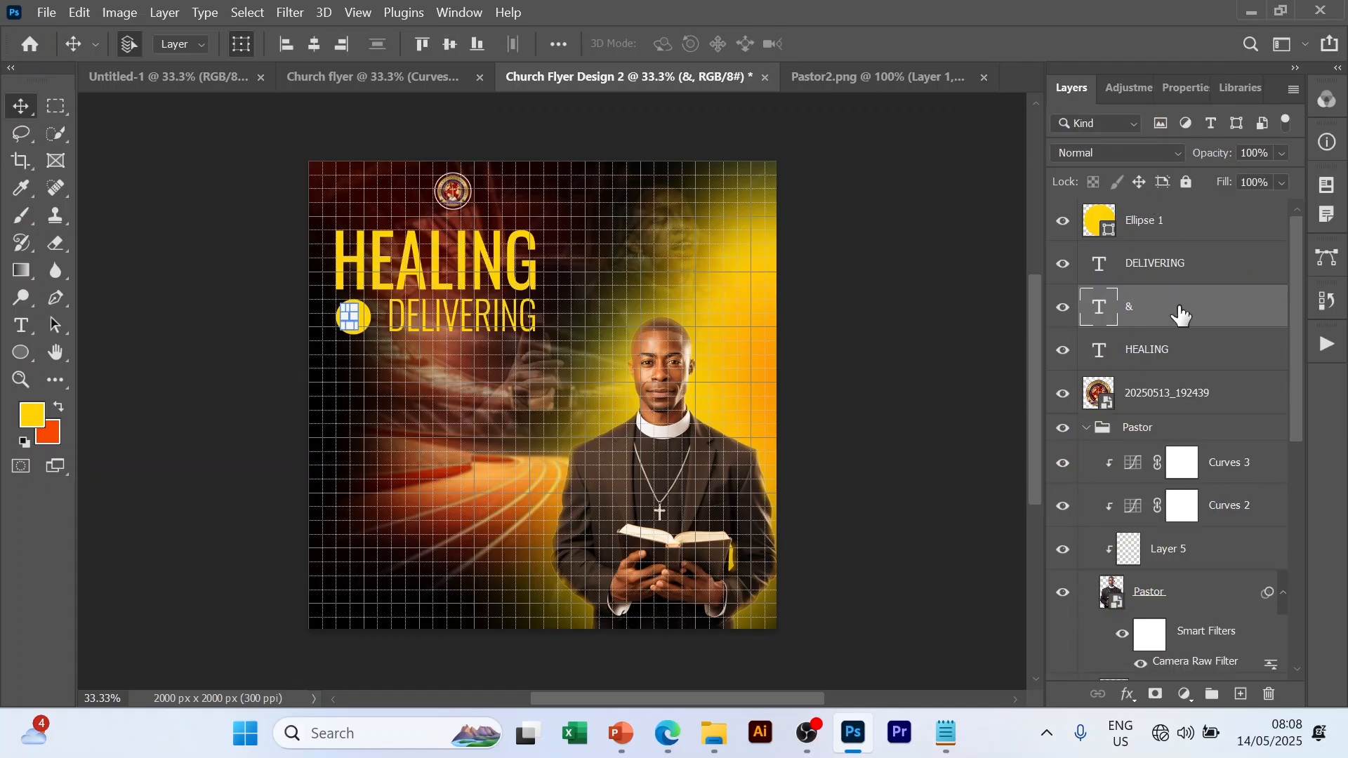
drag(1181, 315, 1177, 212)
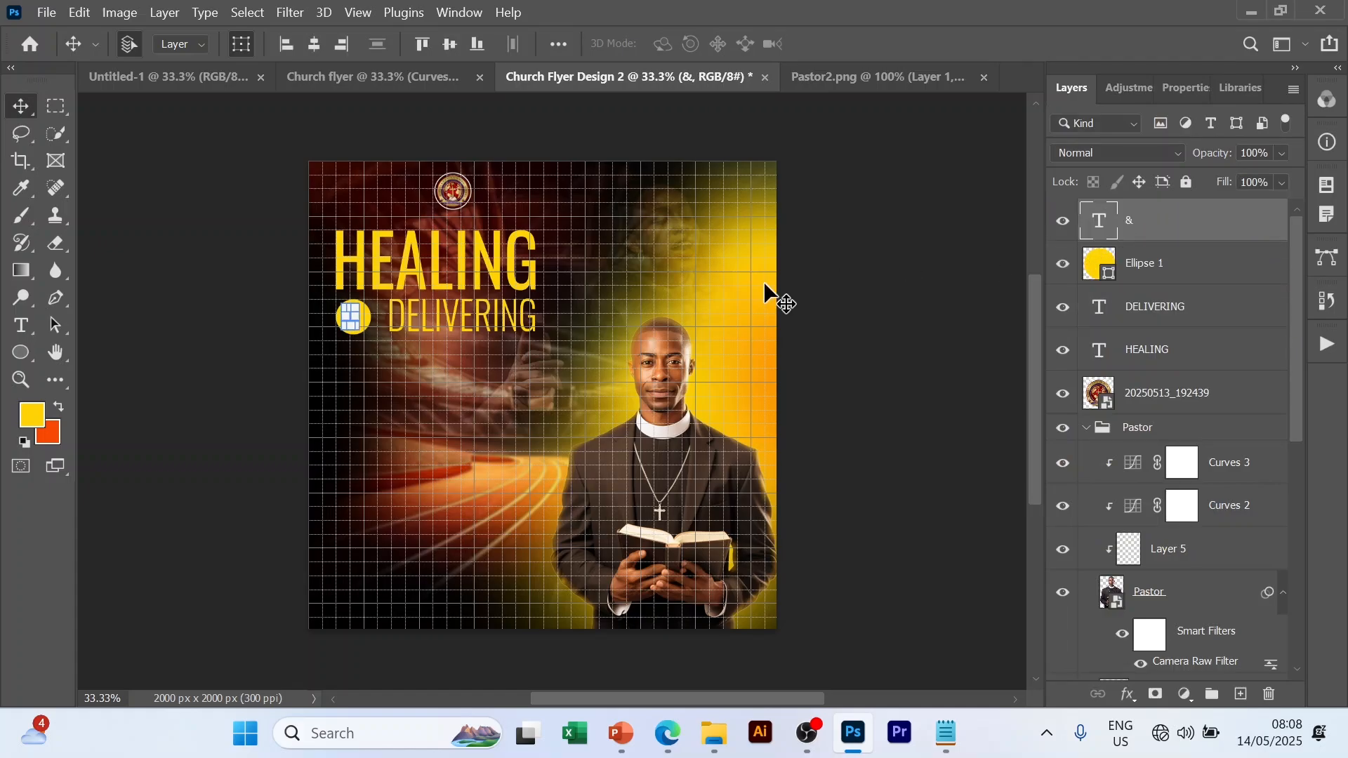
click(920, 404)
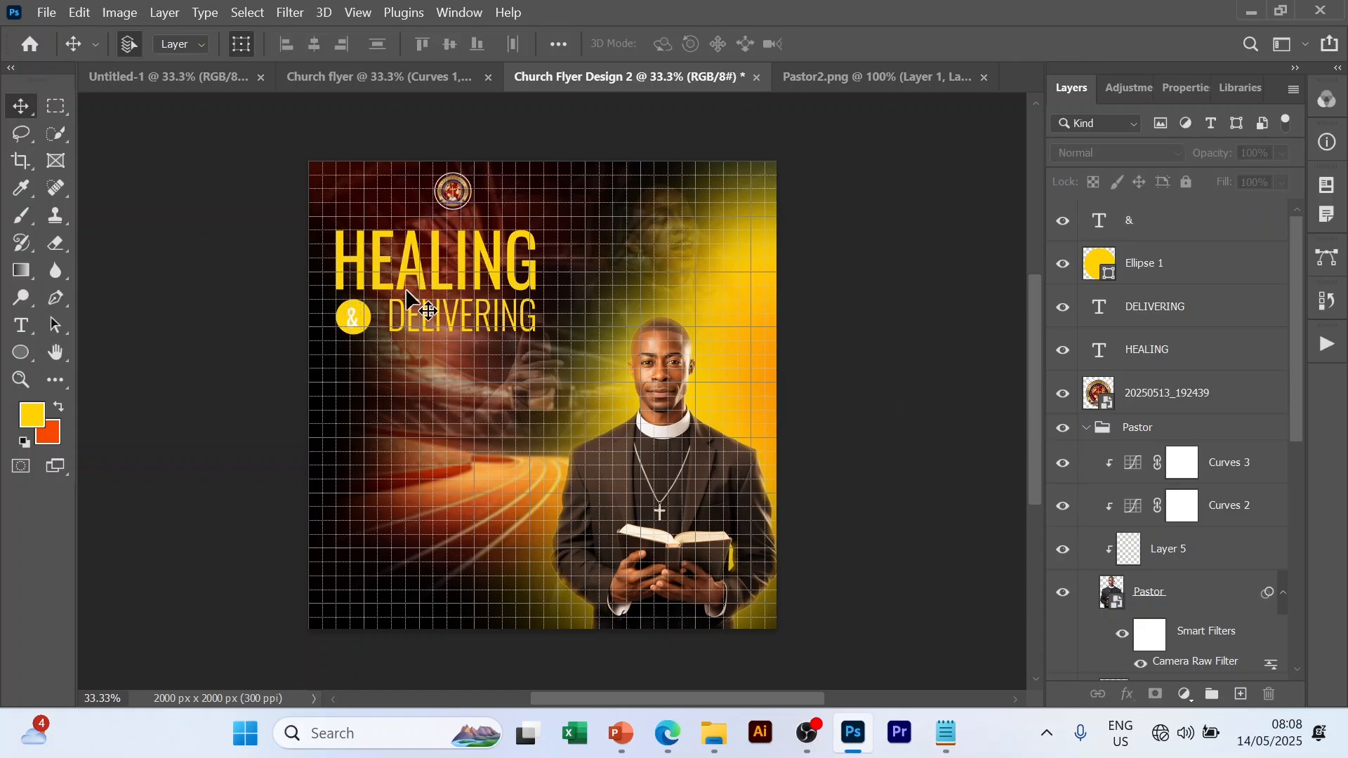
- Enlarge the & inside the yellow circle to 30 pt and commit the text
click(356, 330)
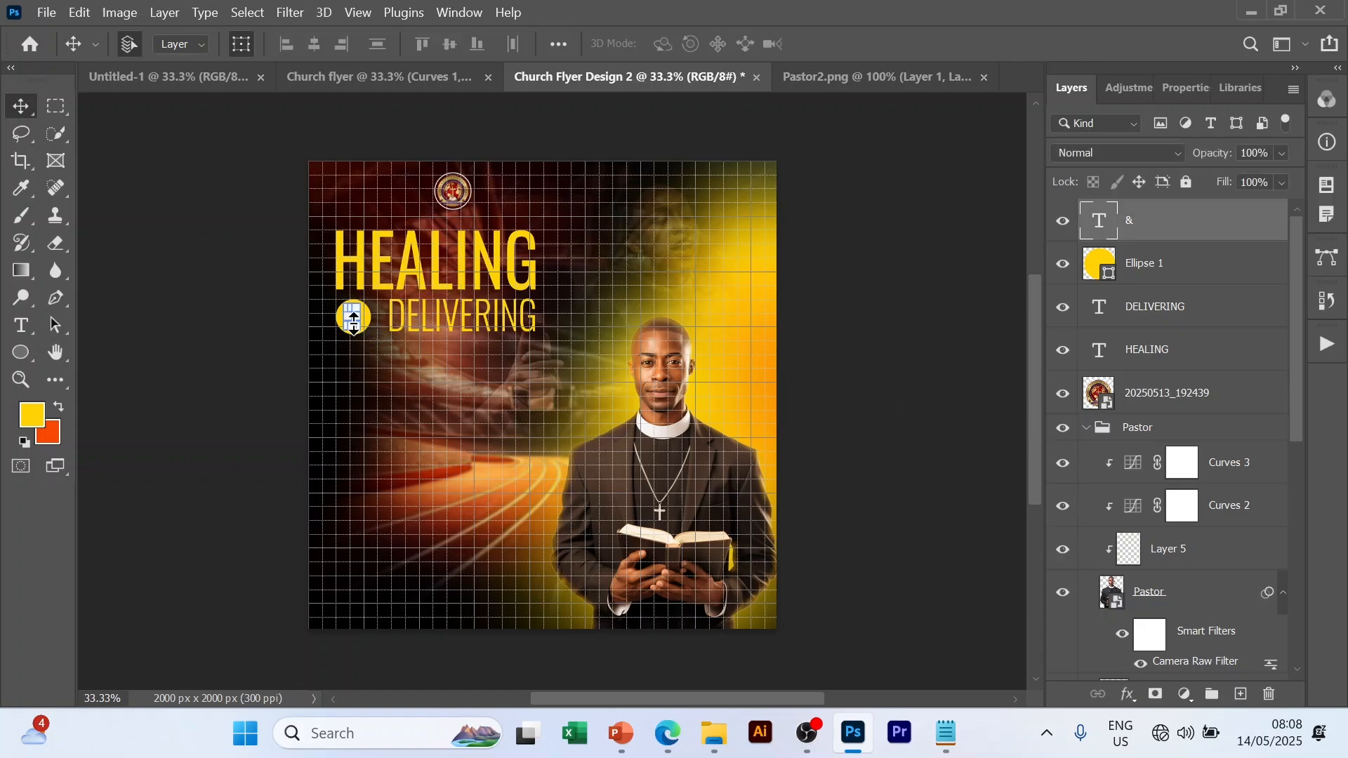
key(ctrl+t)
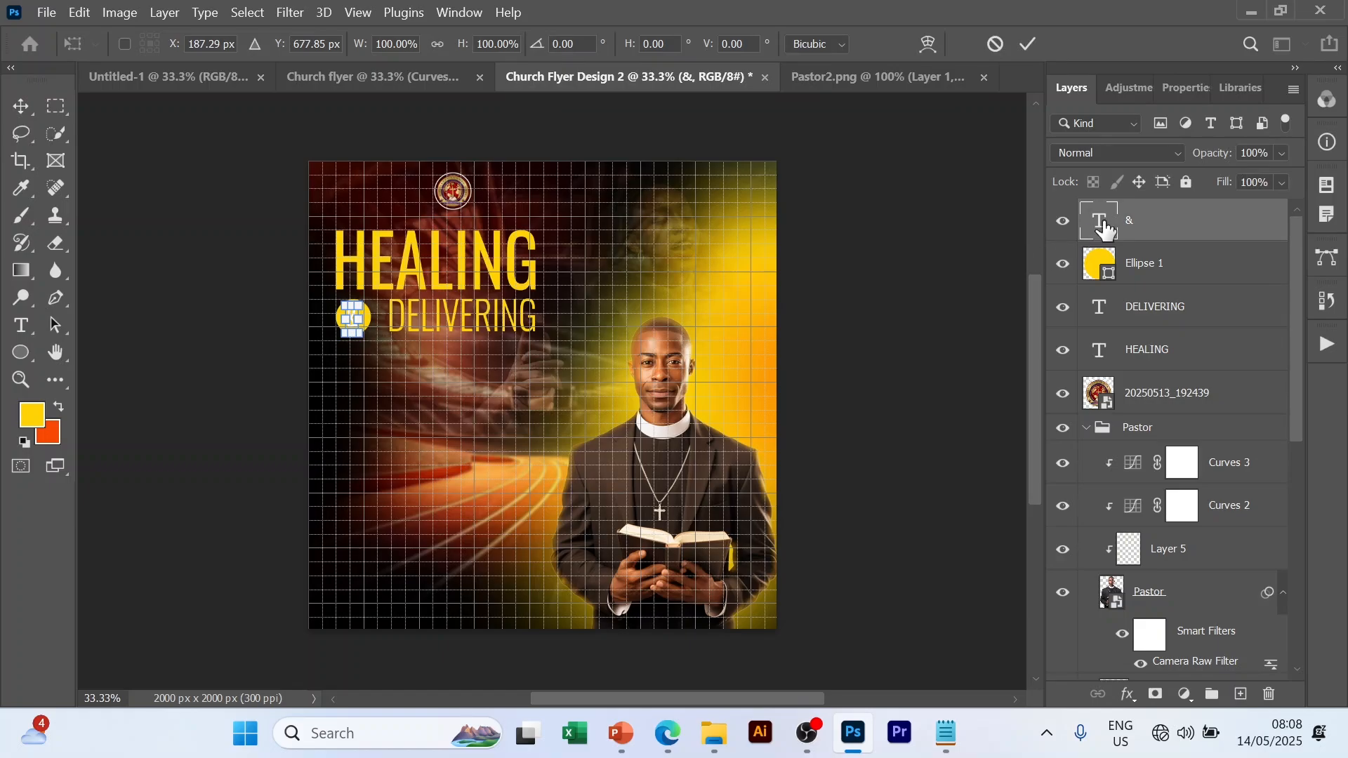
double_click(1105, 224)
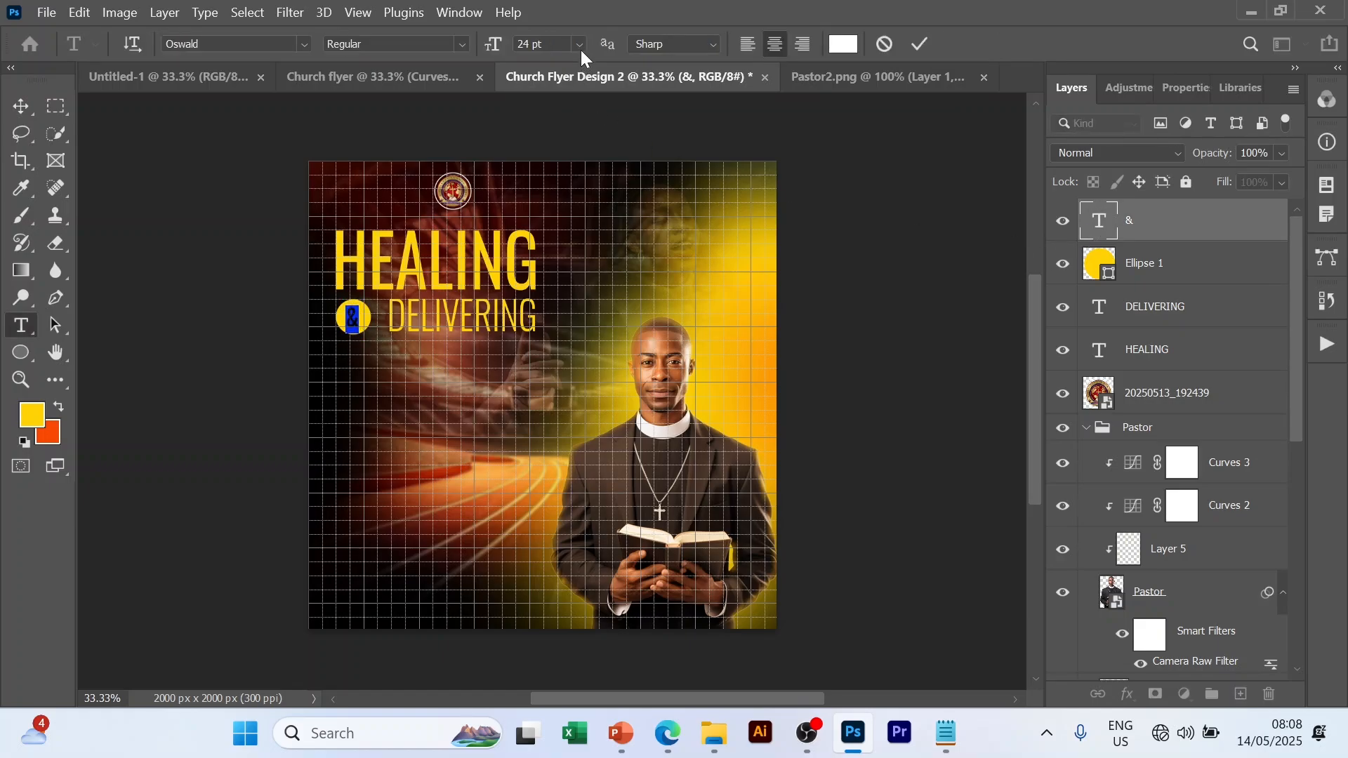
click(582, 46)
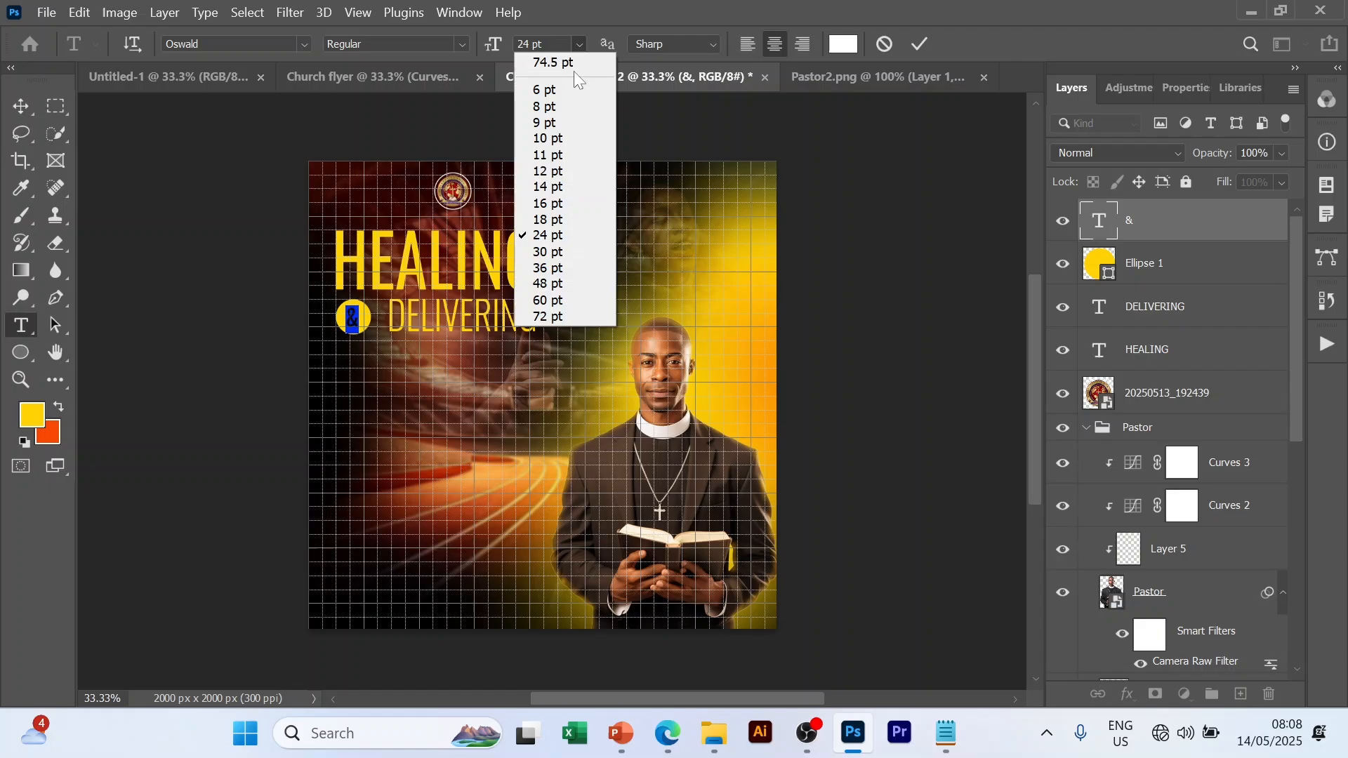
click(537, 254)
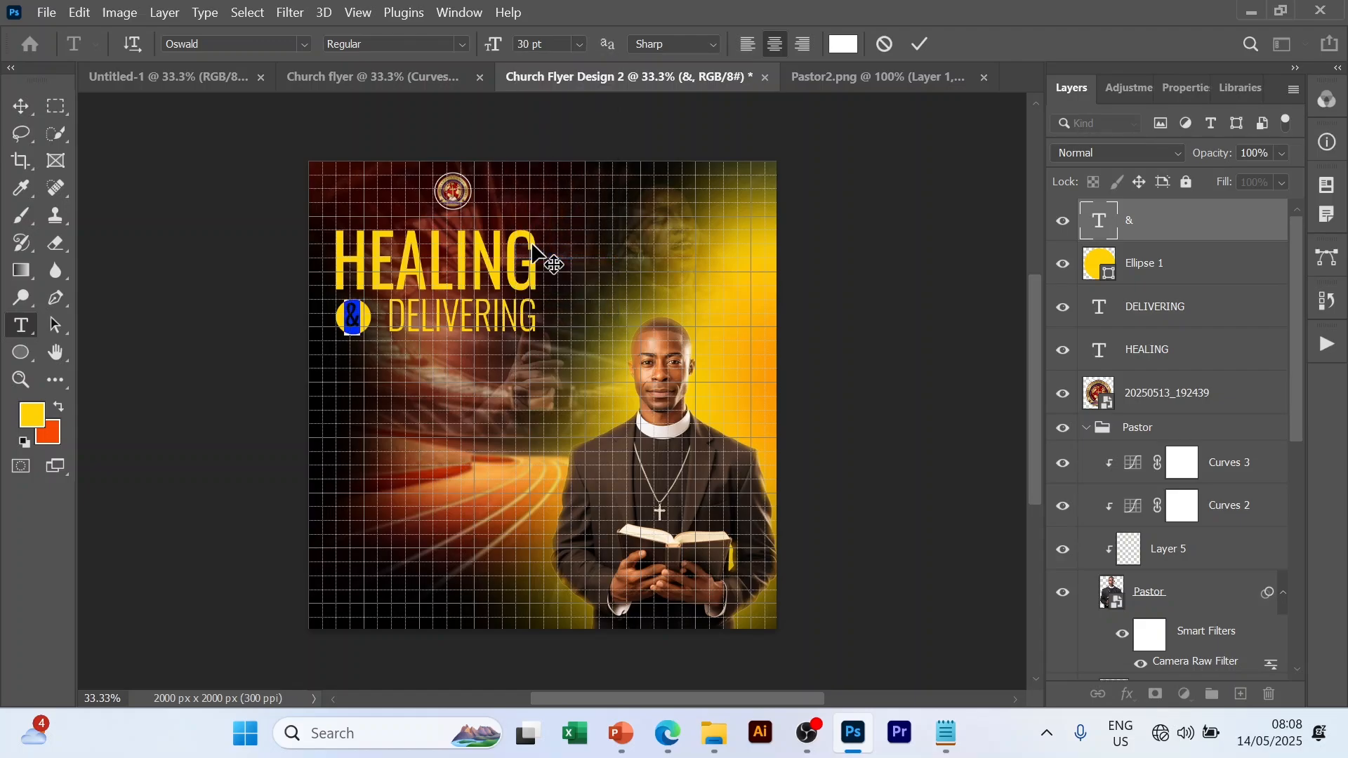
click(921, 44)
key(v)
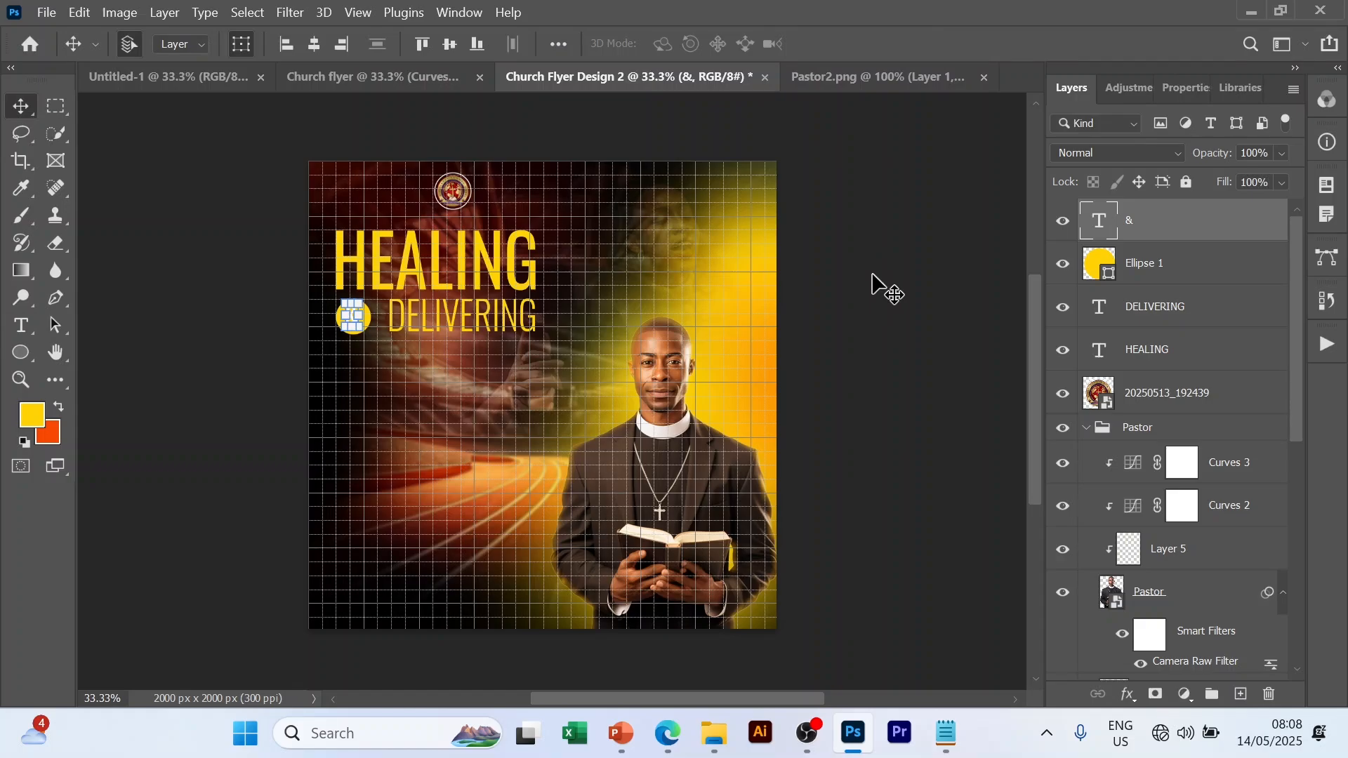
click(911, 278)
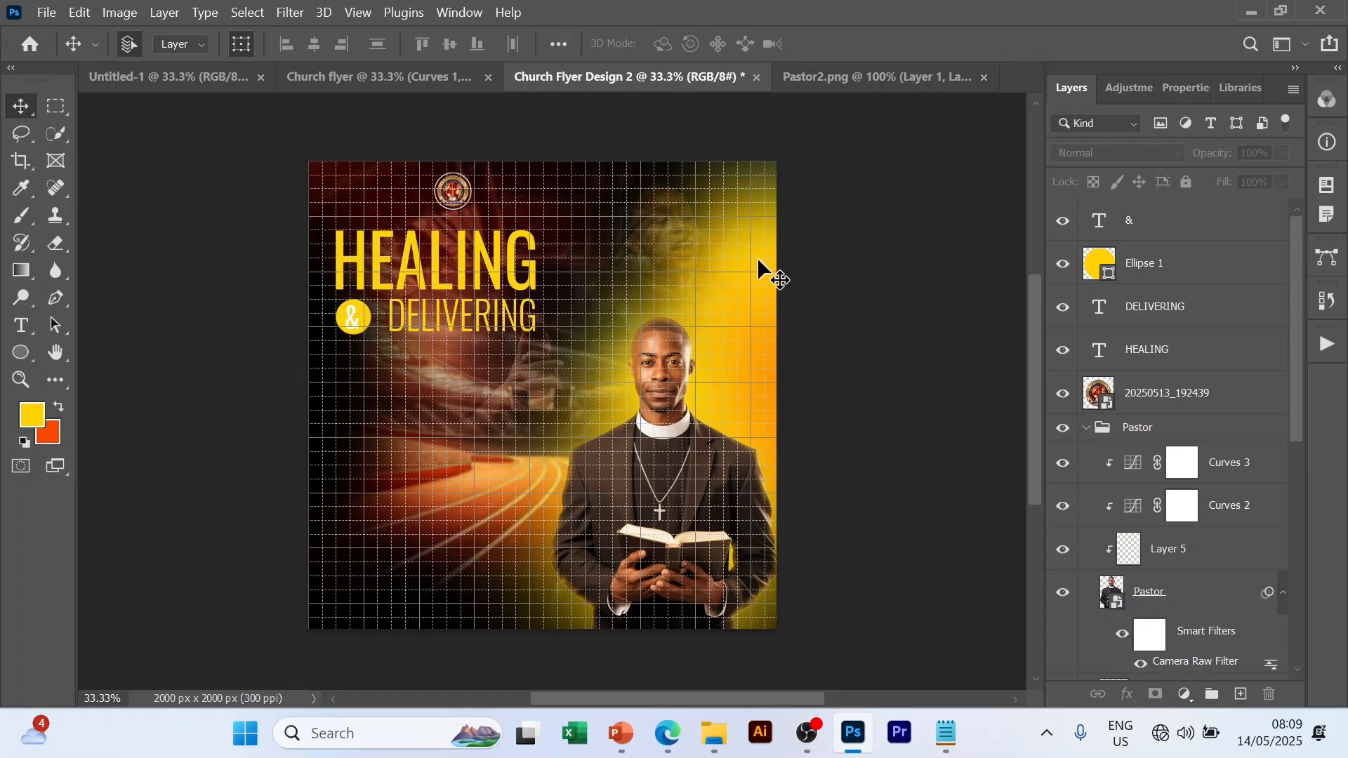
- Hide the canvas grid and add the white text "Service" below DELIVERING
key(ctrl+apostrophe)
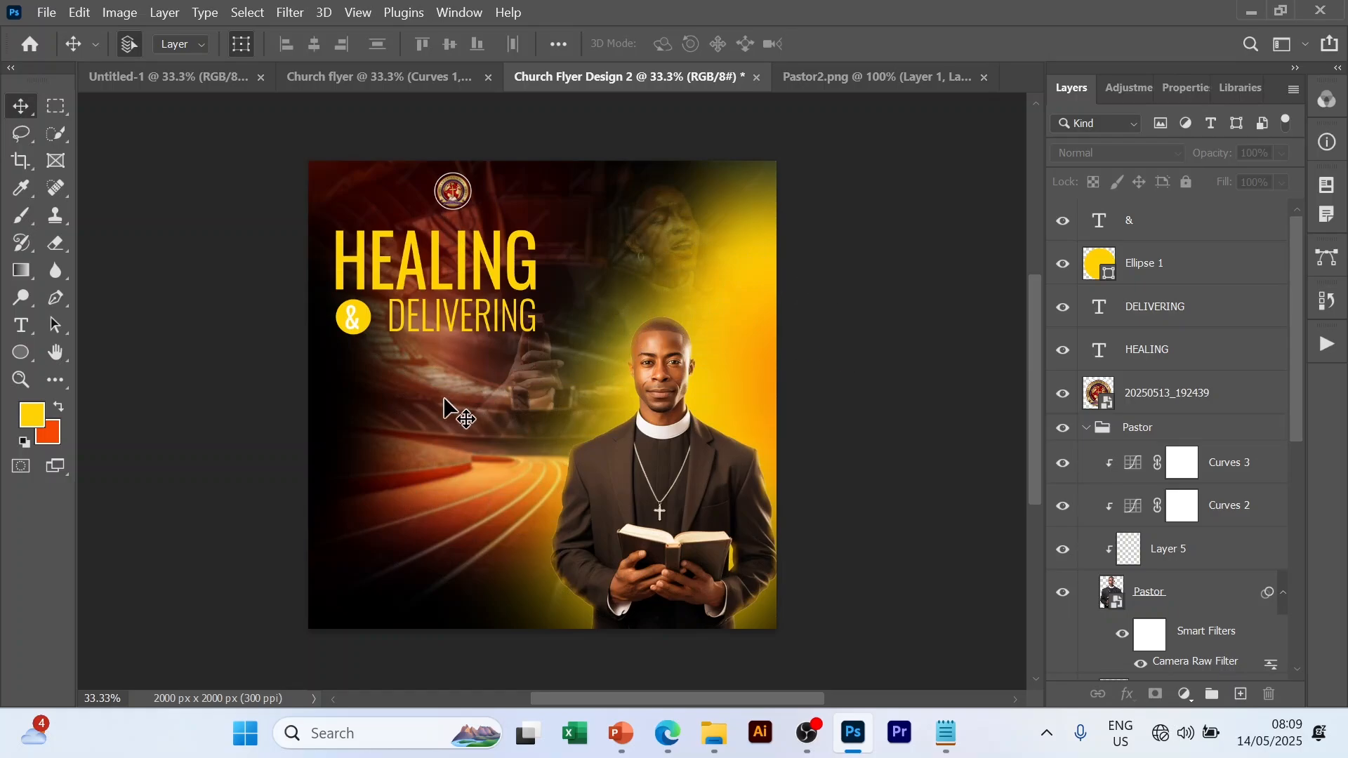
key(t)
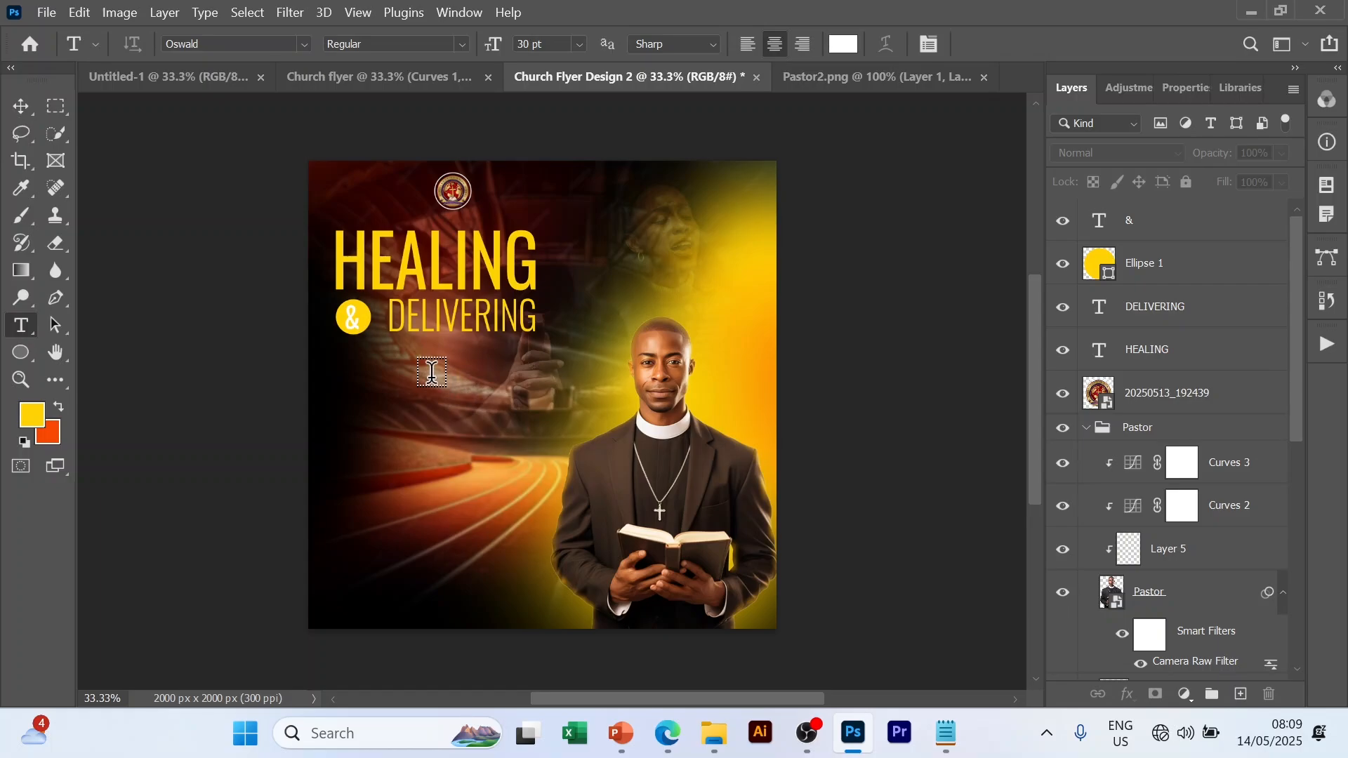
click(432, 372)
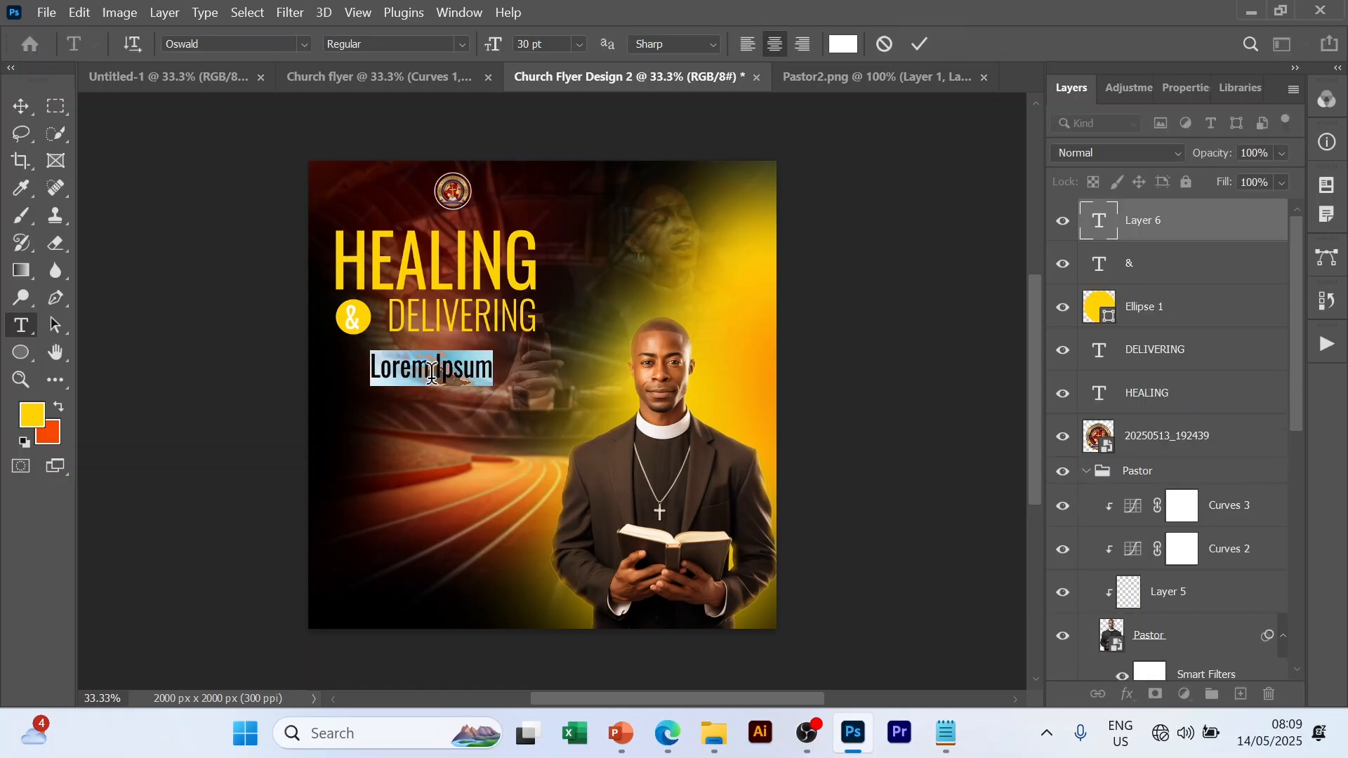
click(432, 372)
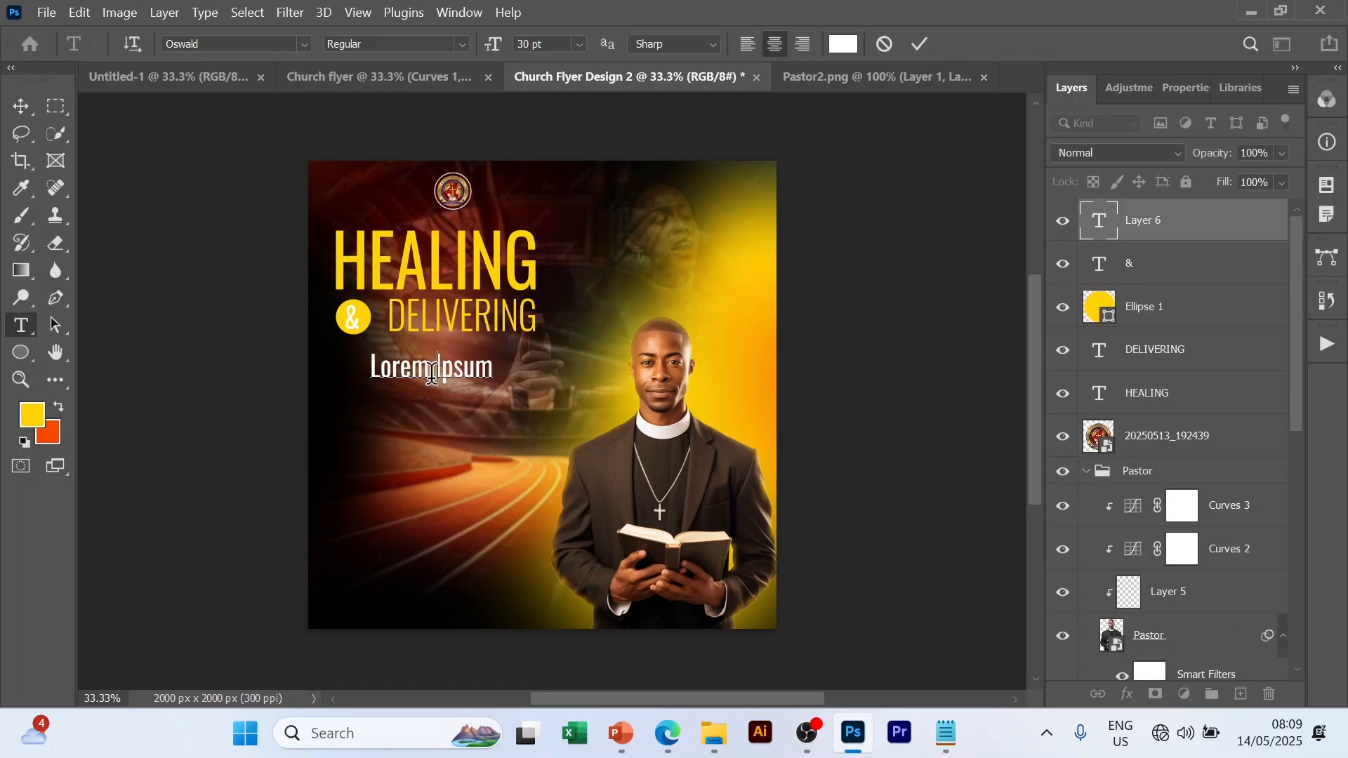
key(ctrl+a)
text(Service)
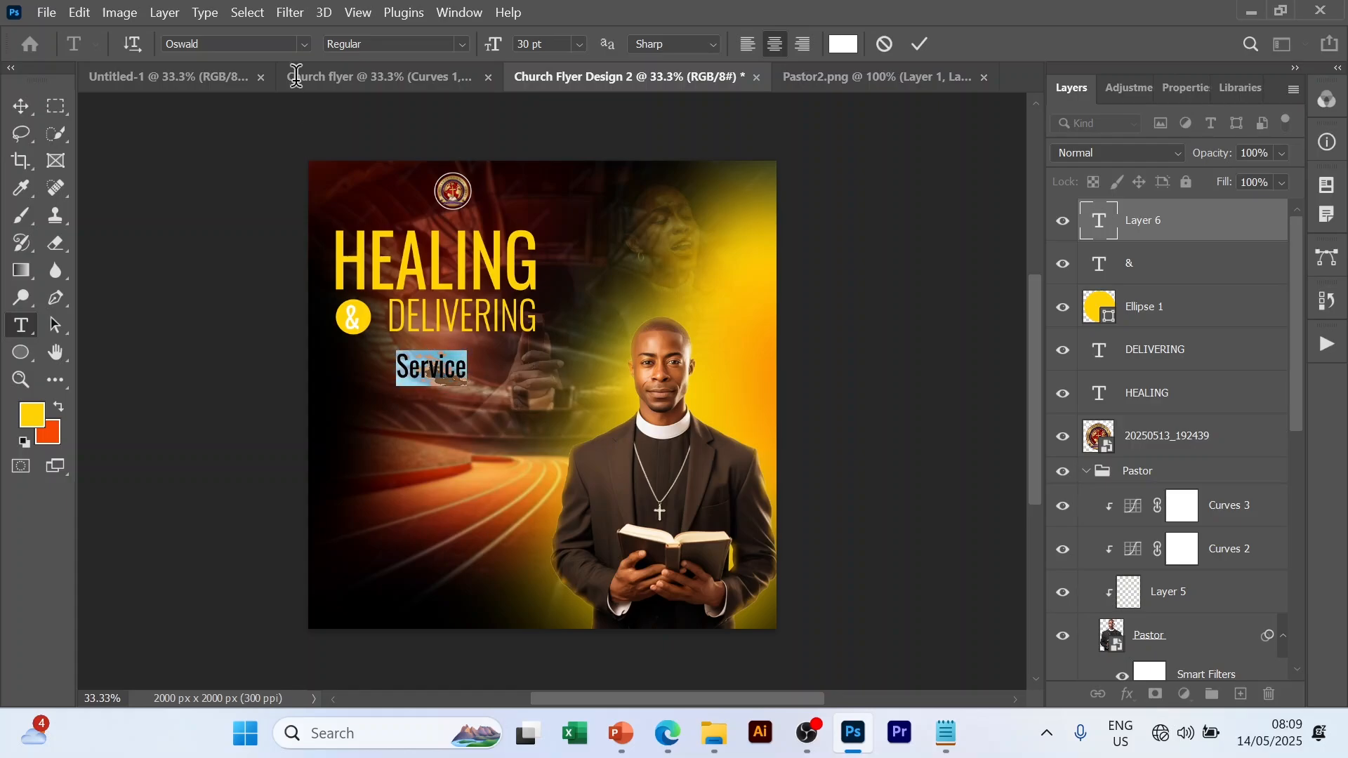
- Set the Service text in the Allura font at 36 pt and commit it
click(305, 44)
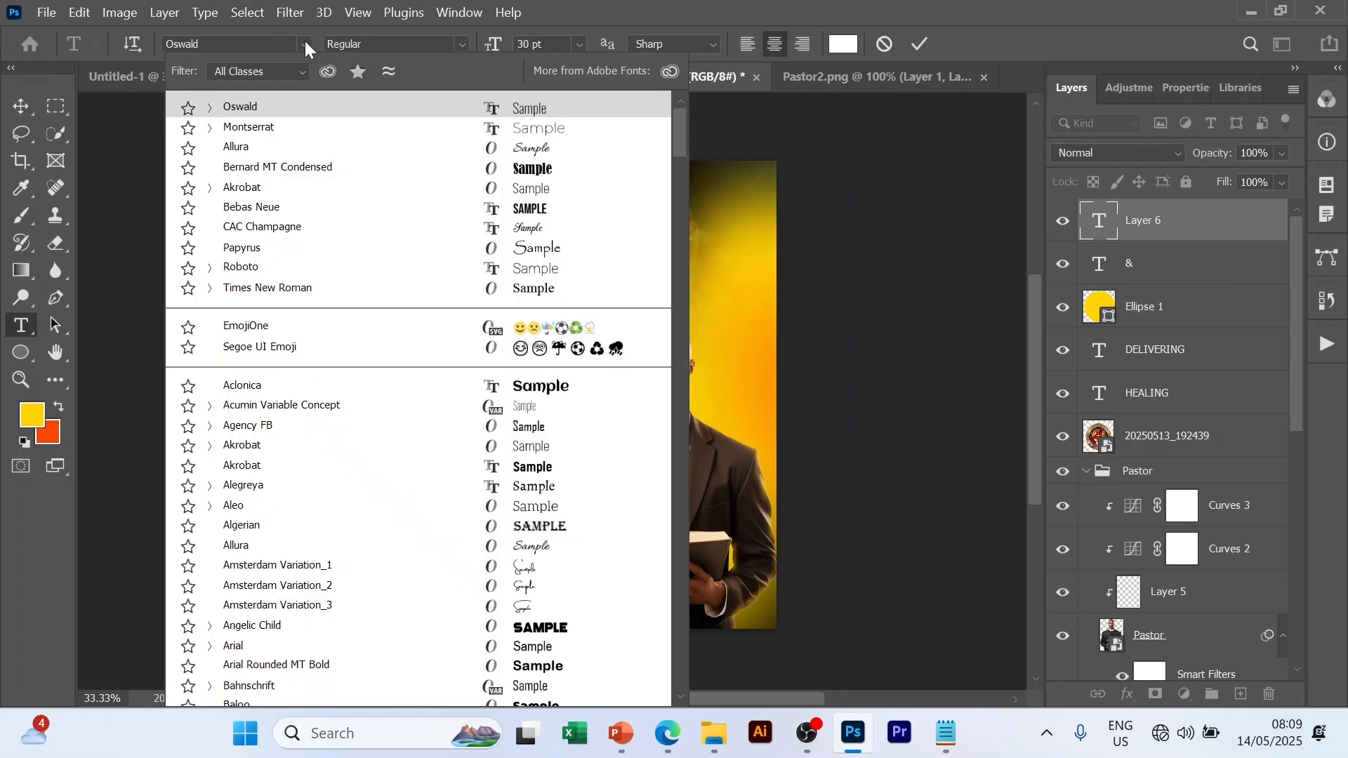
click(244, 147)
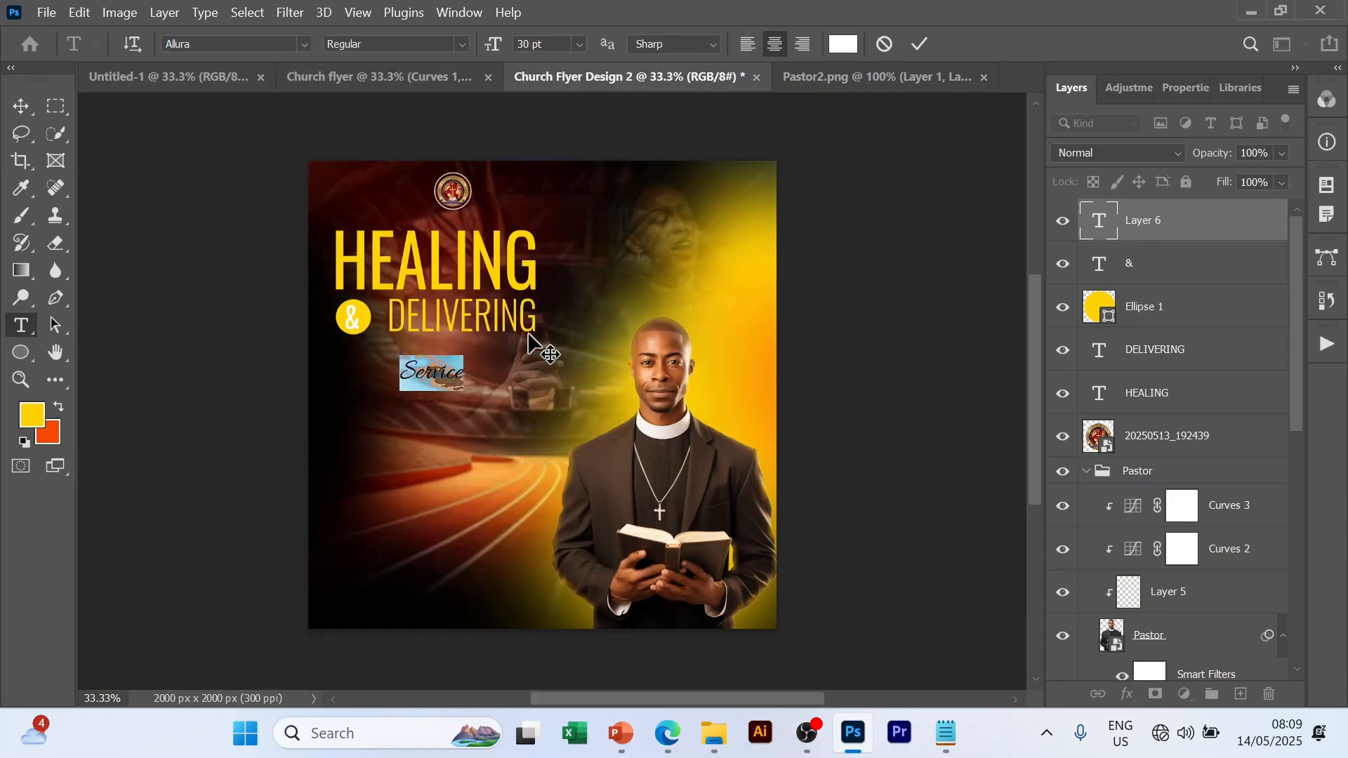
click(580, 44)
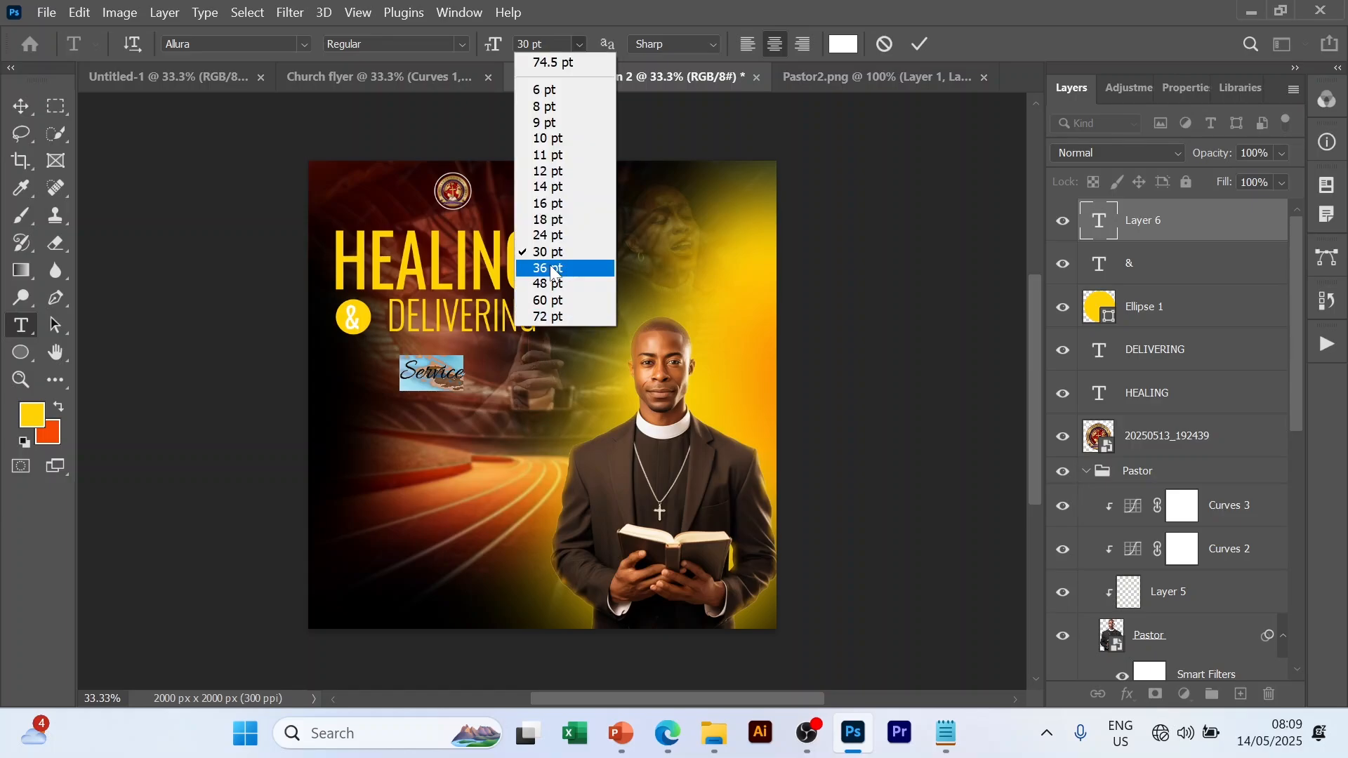
click(553, 270)
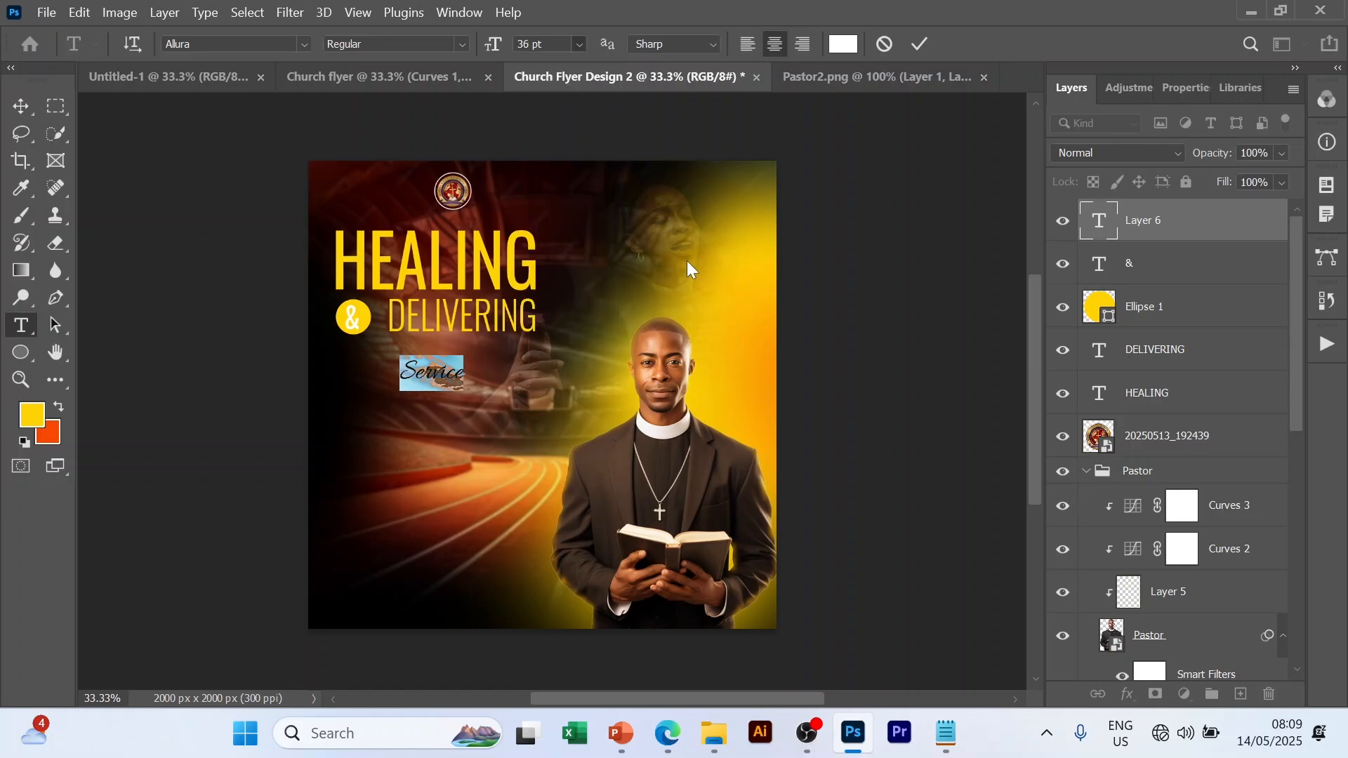
click(921, 43)
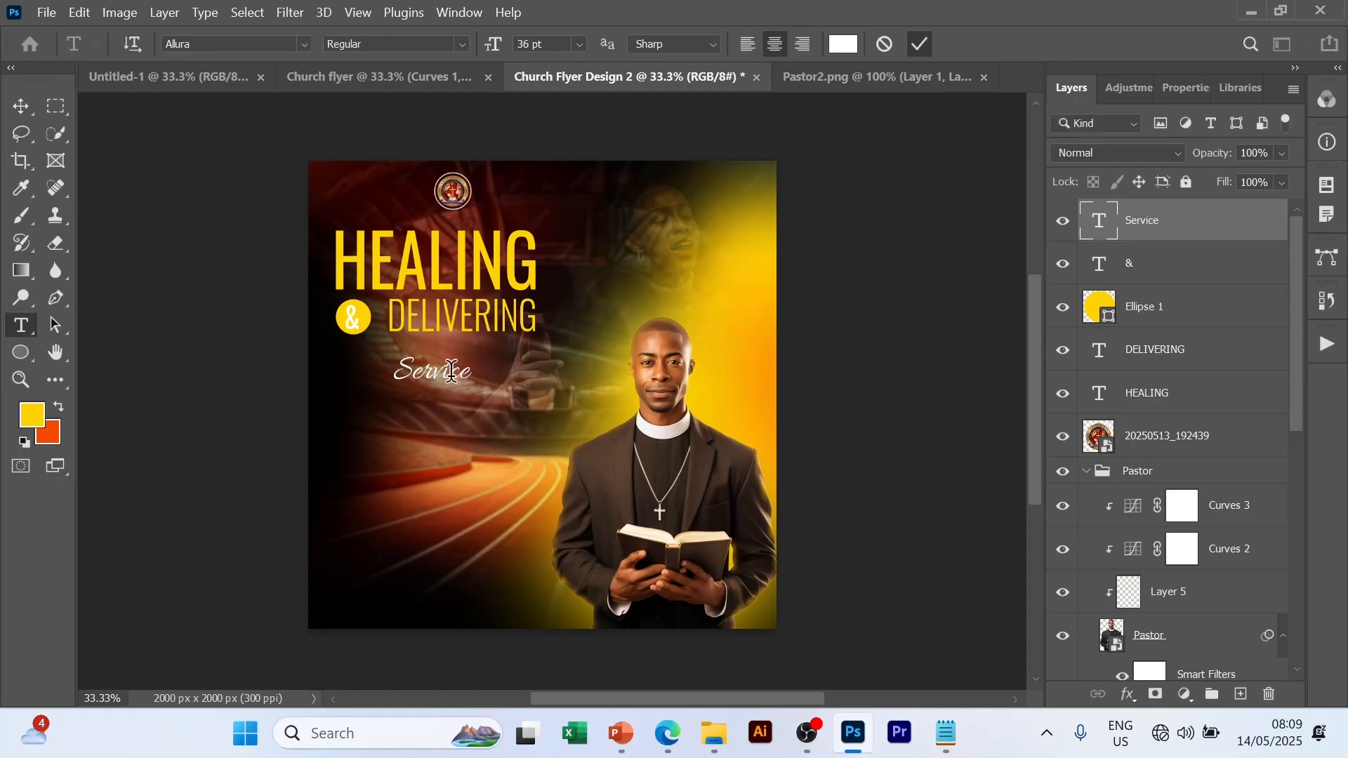
- Move the Service text closer beneath DELIVERING and check its placement against the canvas grid, with the grid hidden again at the end
key(v)
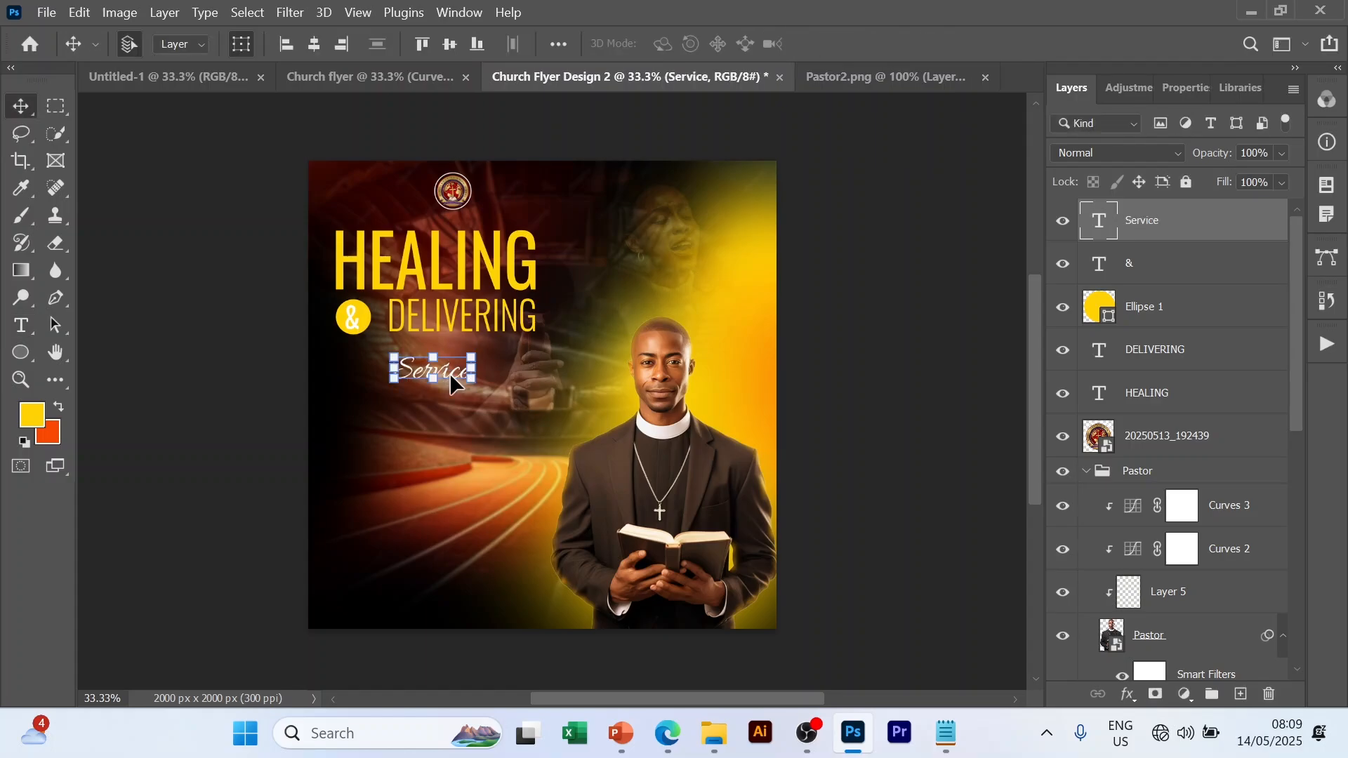
mouse_move(445, 360)
mouse_down()
mouse_move(466, 361)
mouse_move(456, 352)
mouse_up()
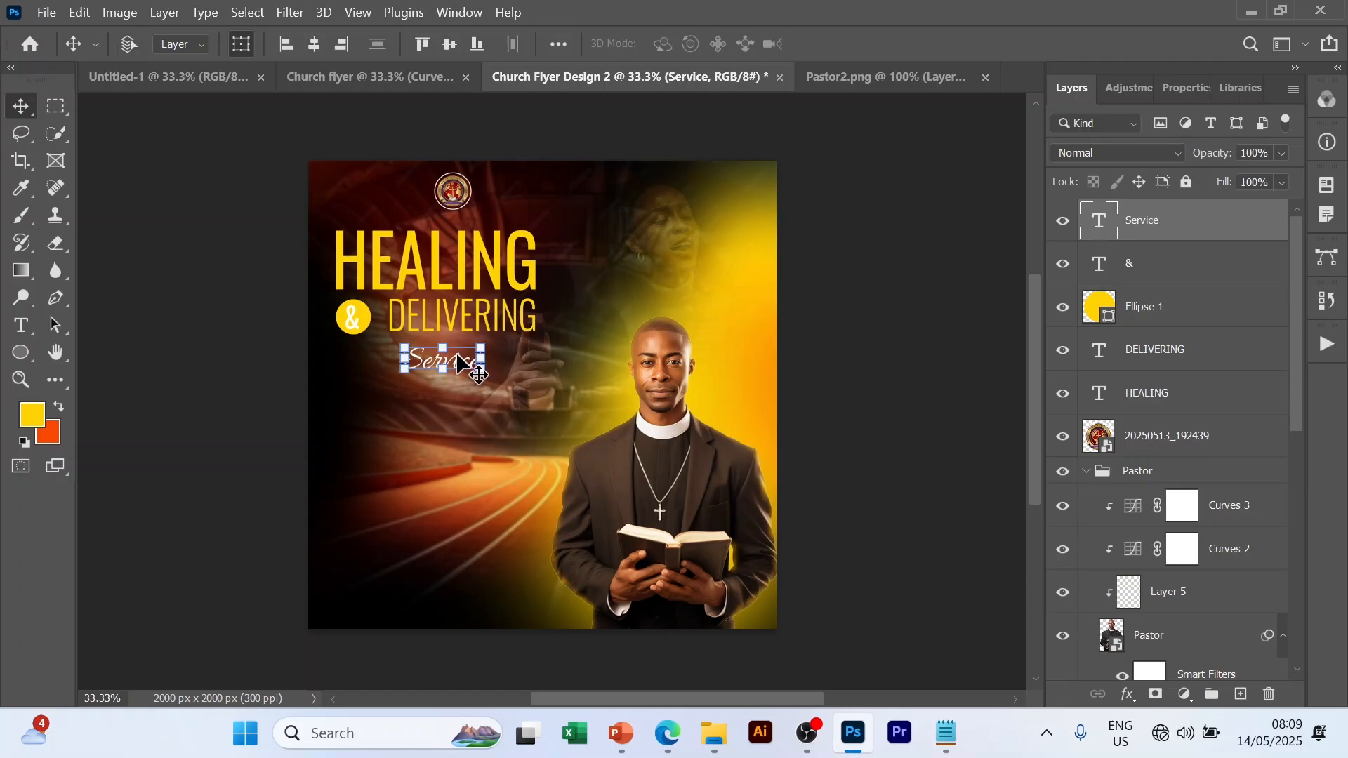
key(ctrl+apostrophe)
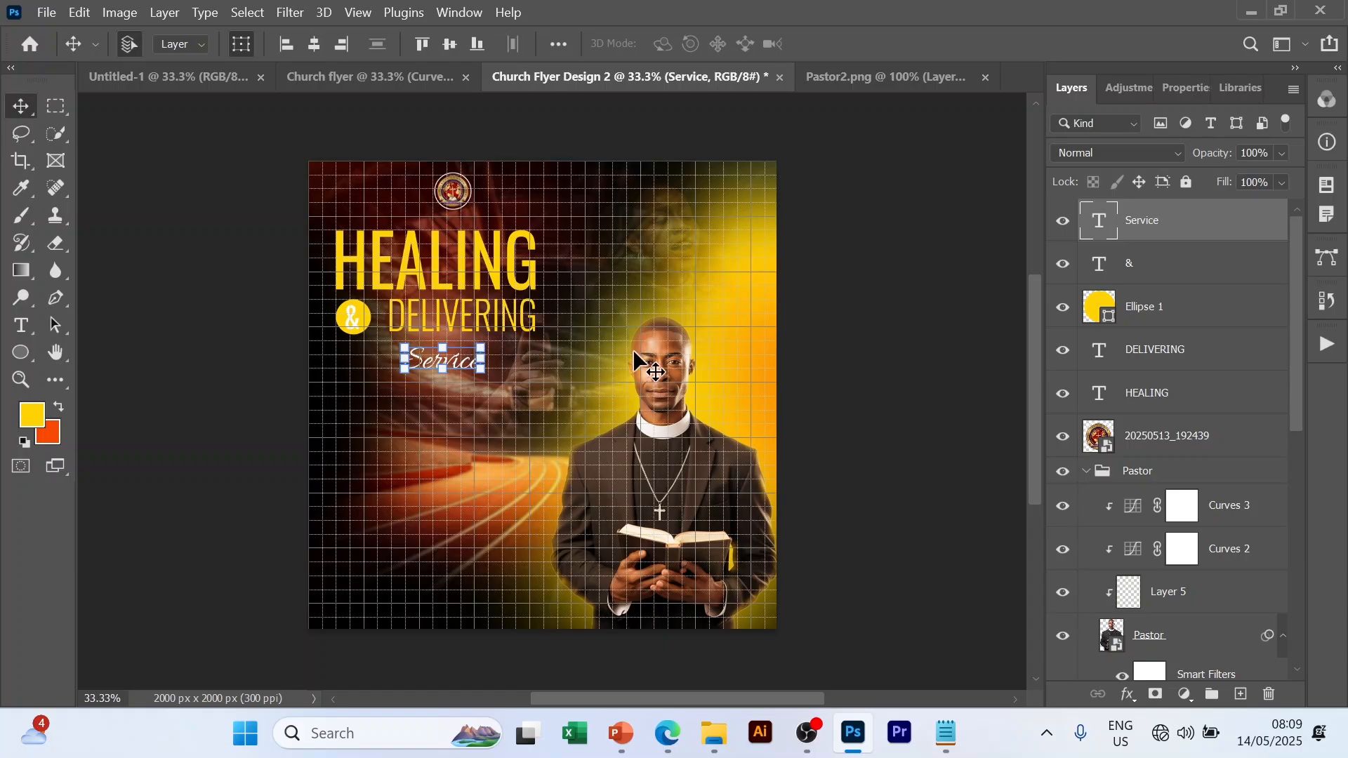
click(919, 346)
click(920, 348)
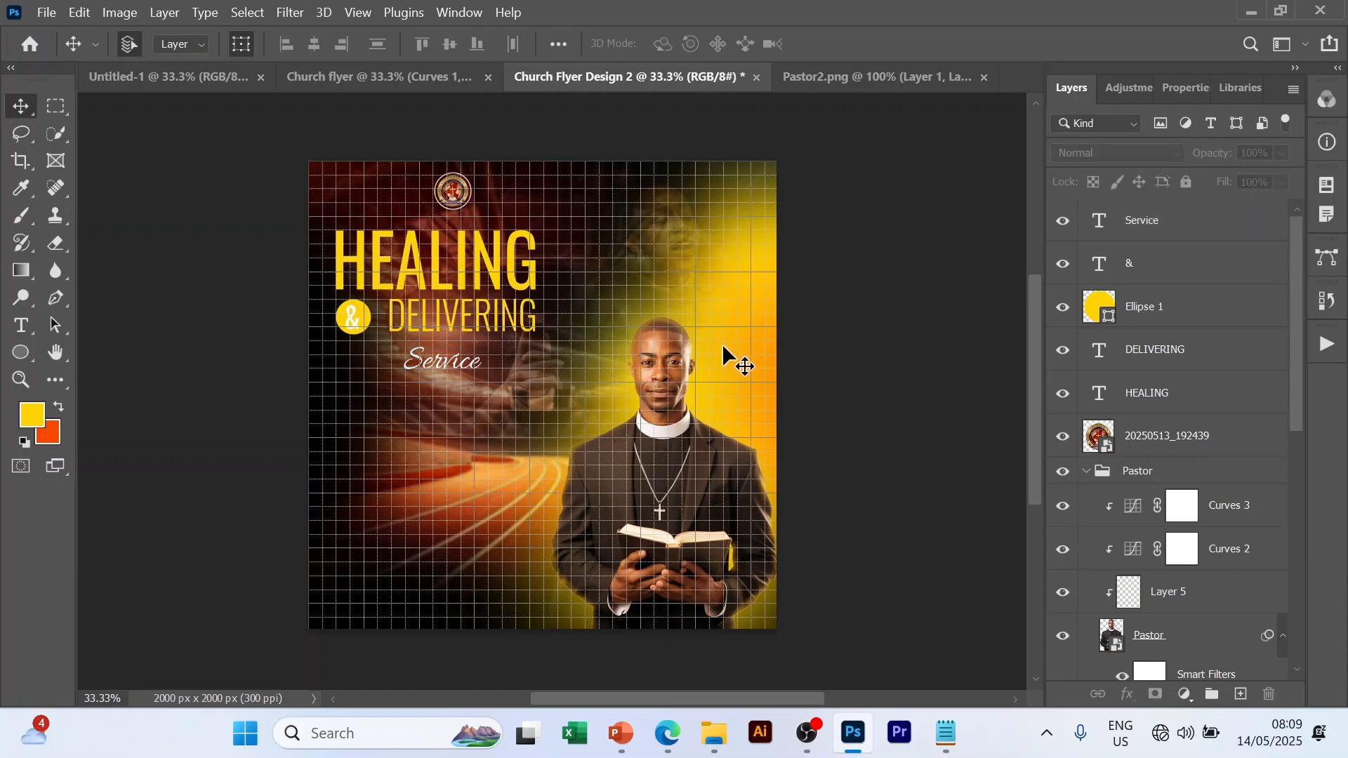
key(ctrl)
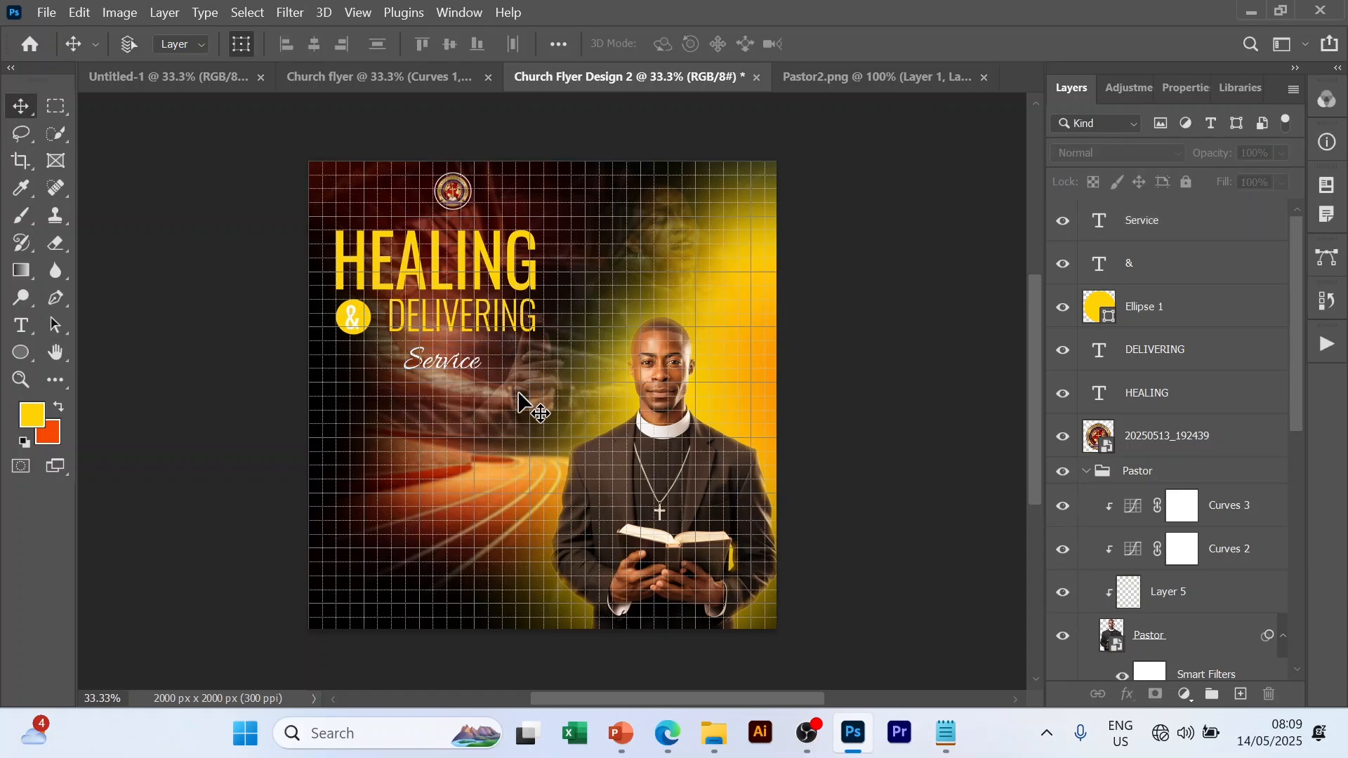
key(ctrl+apostrophe)
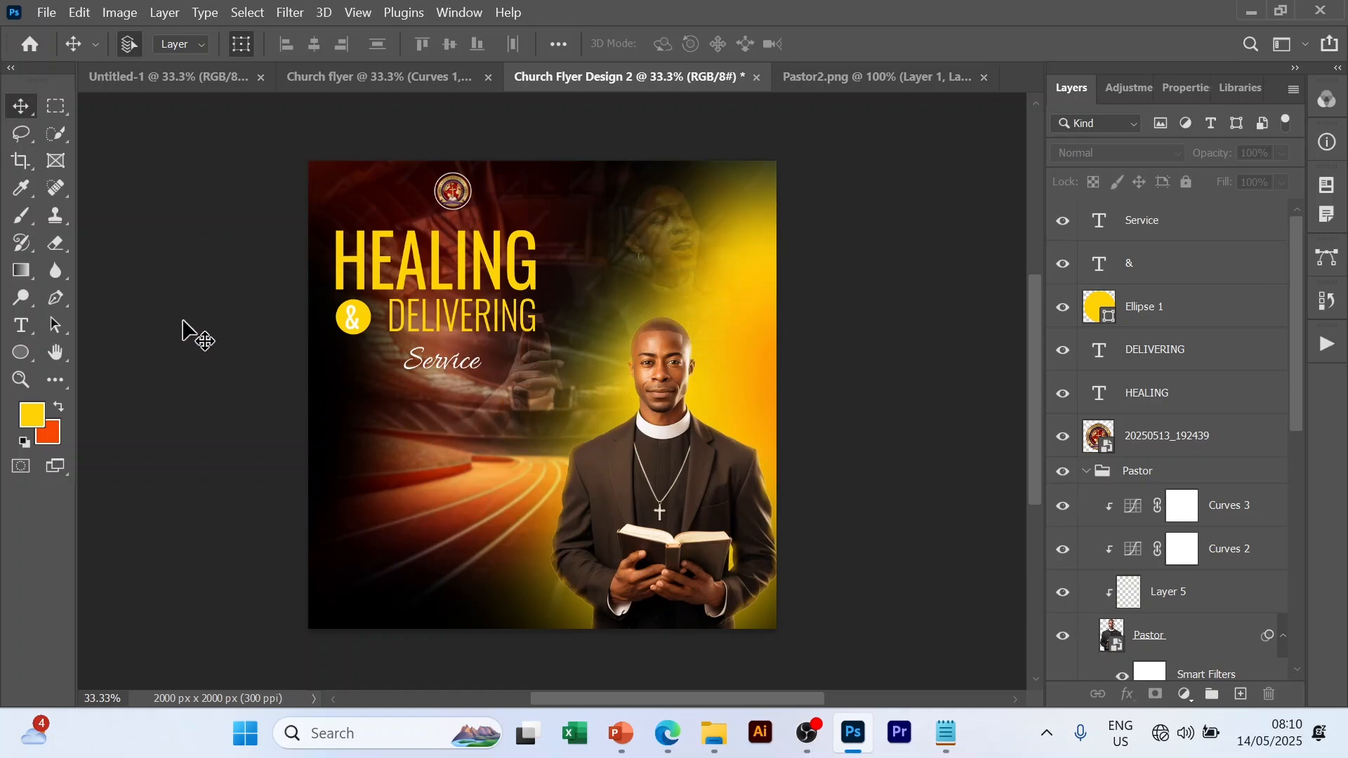
- Draw a thin horizontal rectangle about 578 x 16 px across the Service text and fill it with white
key(u)
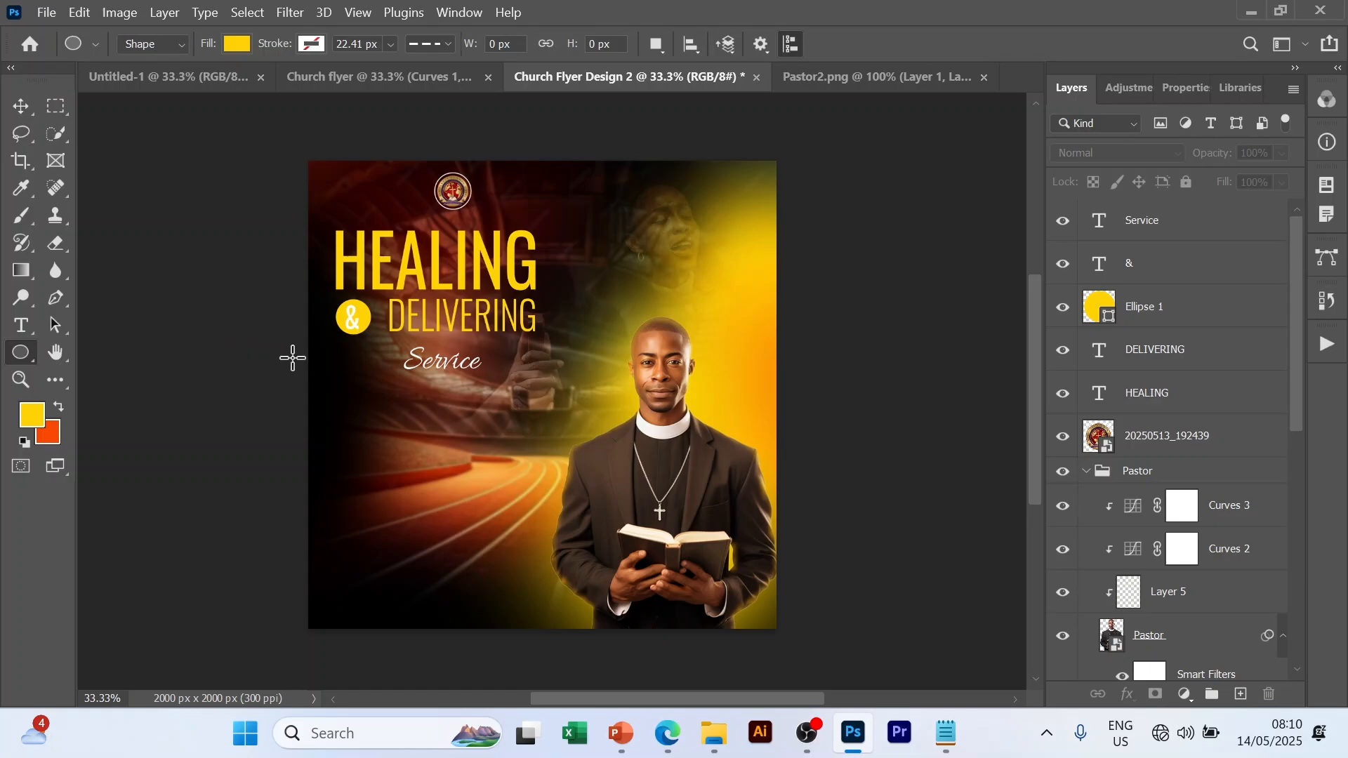
click(21, 348)
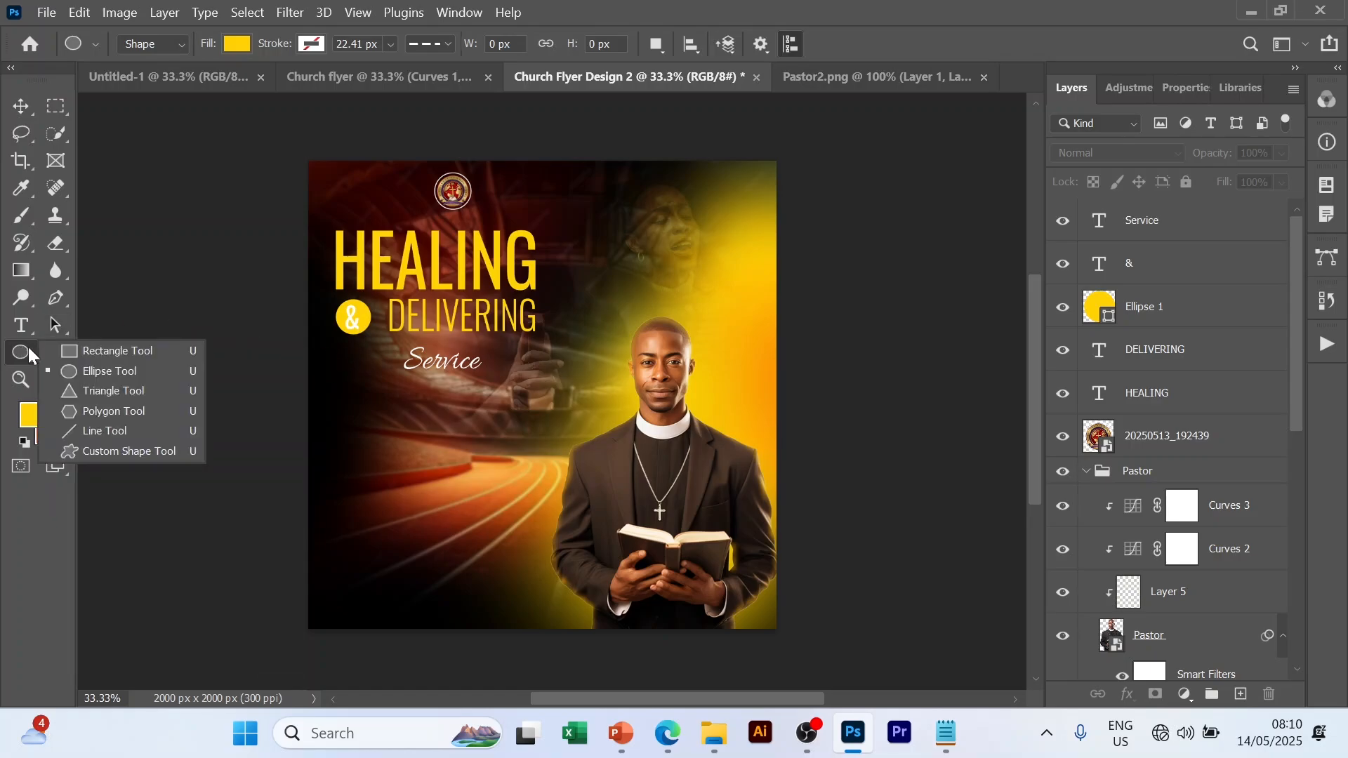
click(129, 354)
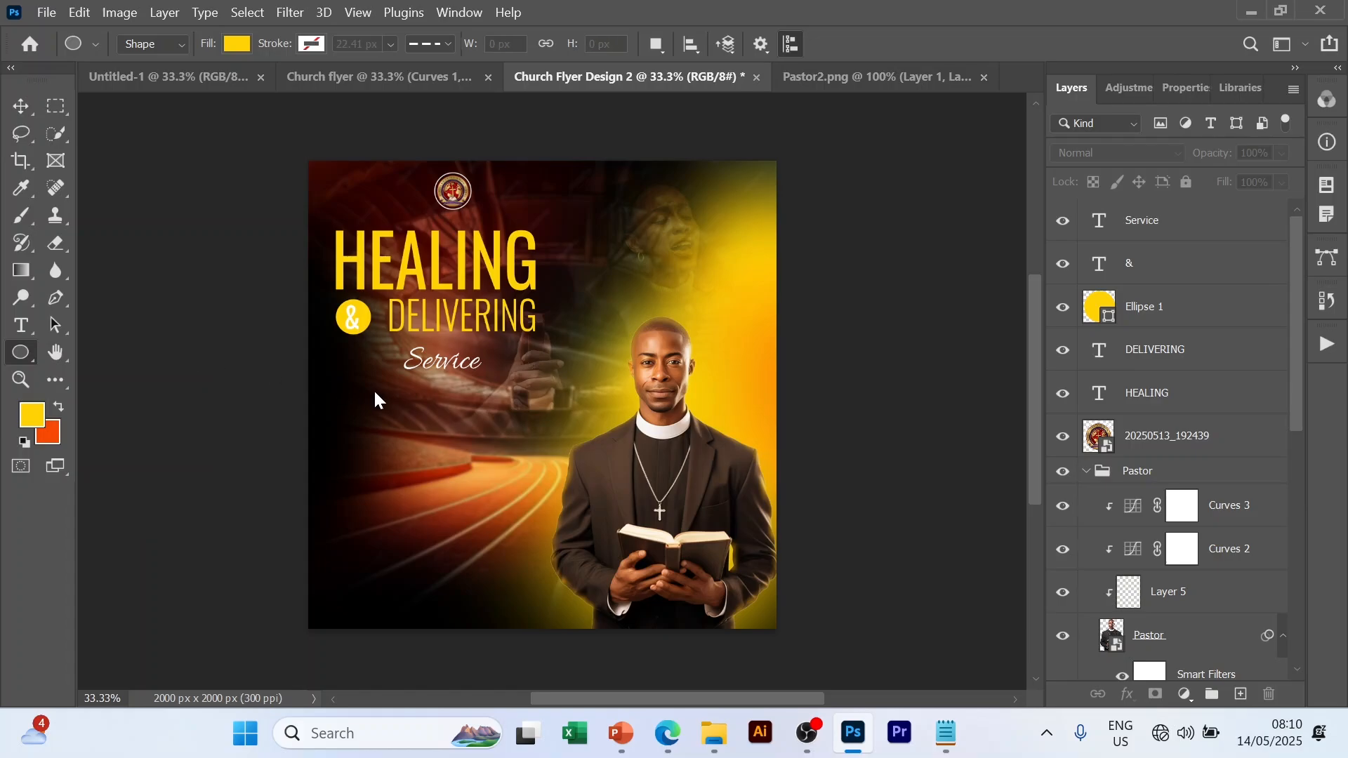
drag(379, 359, 515, 361)
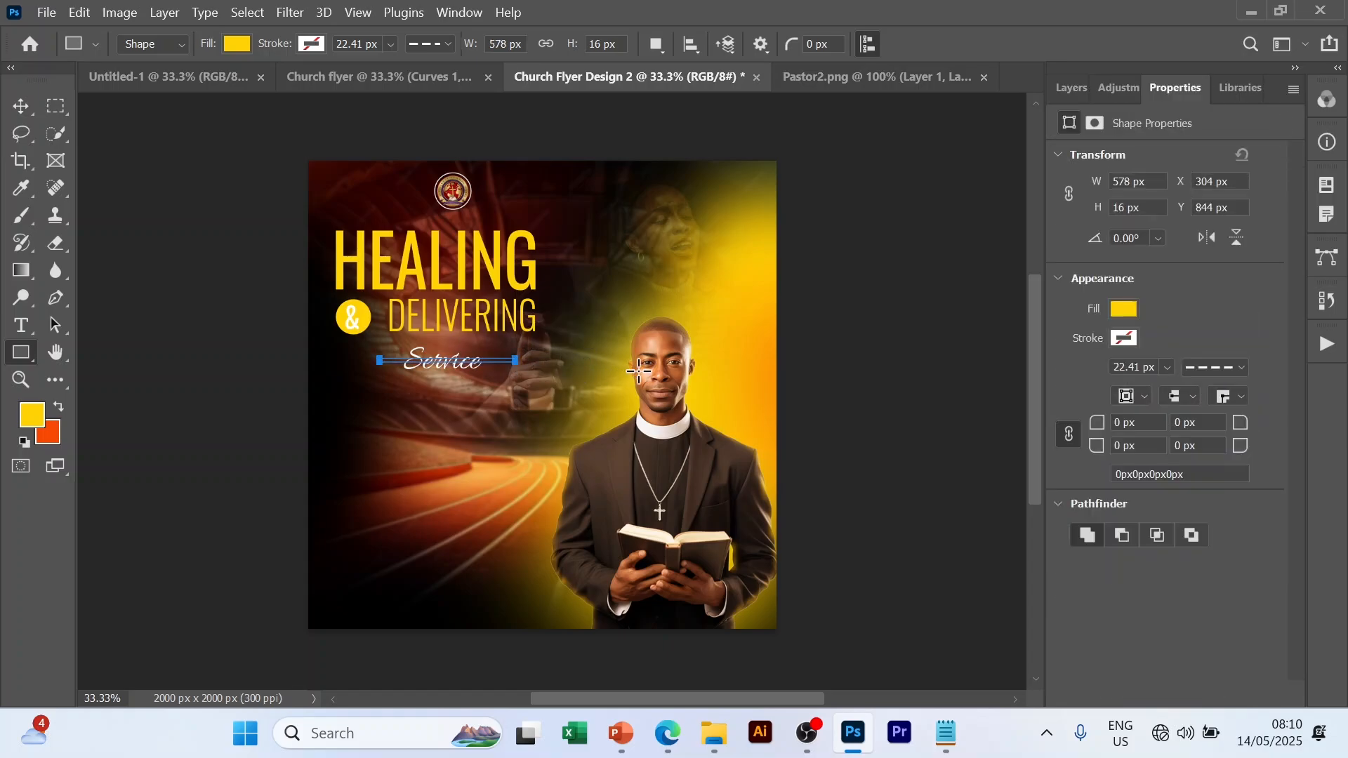
click(238, 44)
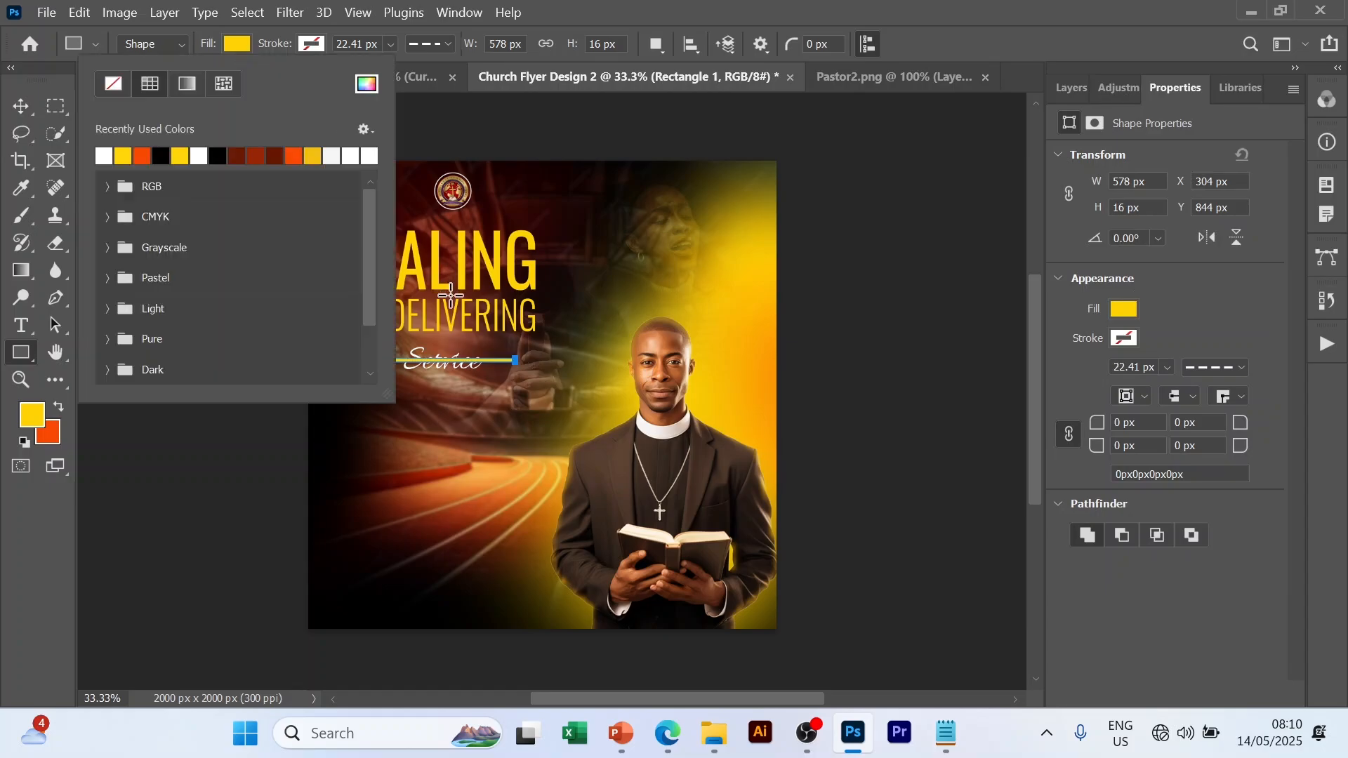
click(105, 155)
click(232, 45)
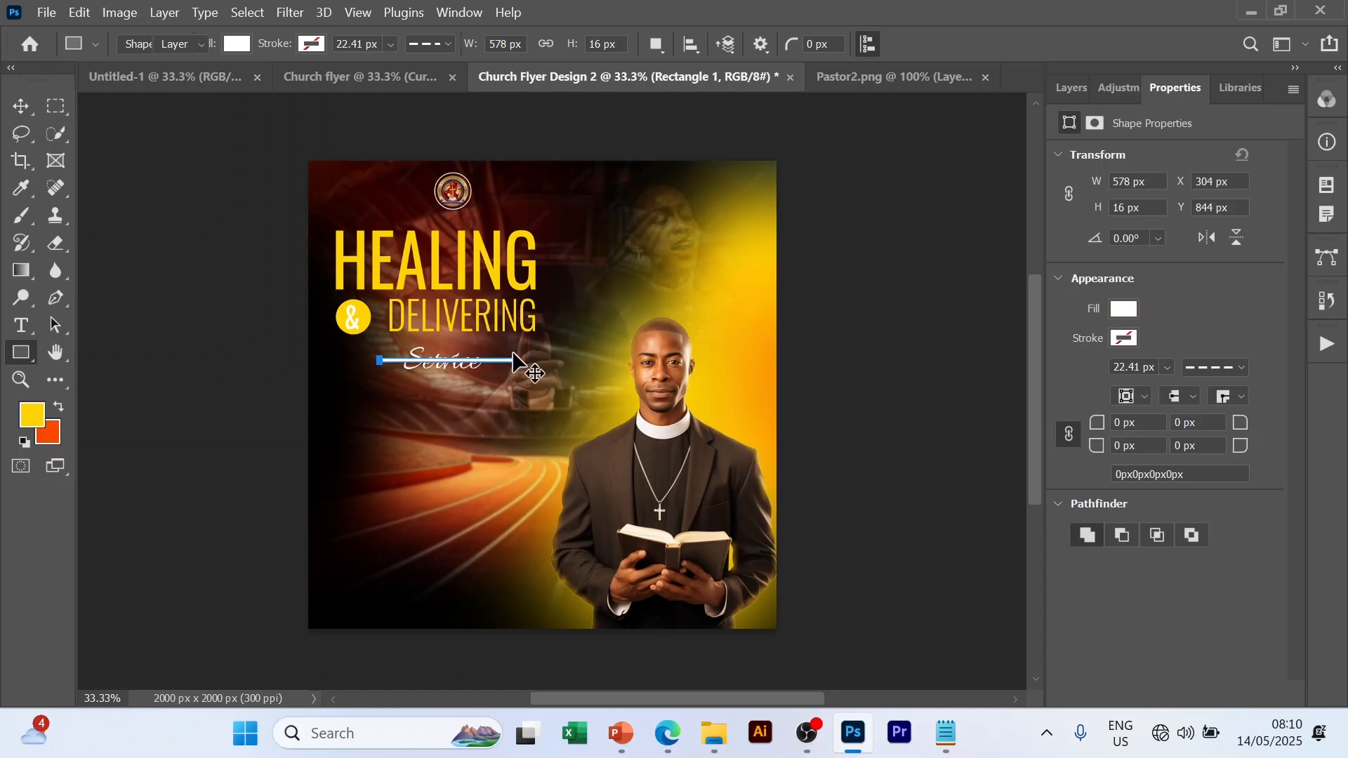
key(v)
drag(502, 356, 496, 363)
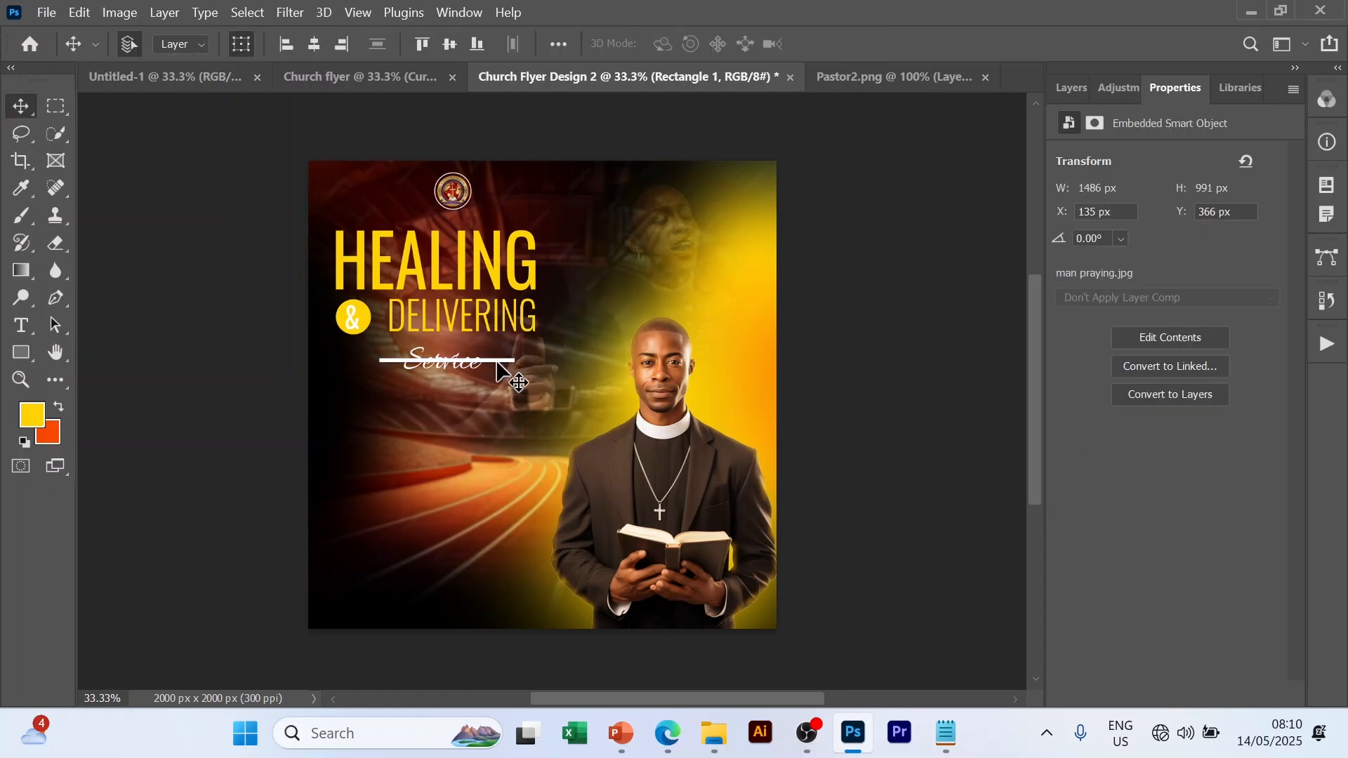
key(ctrl+z)
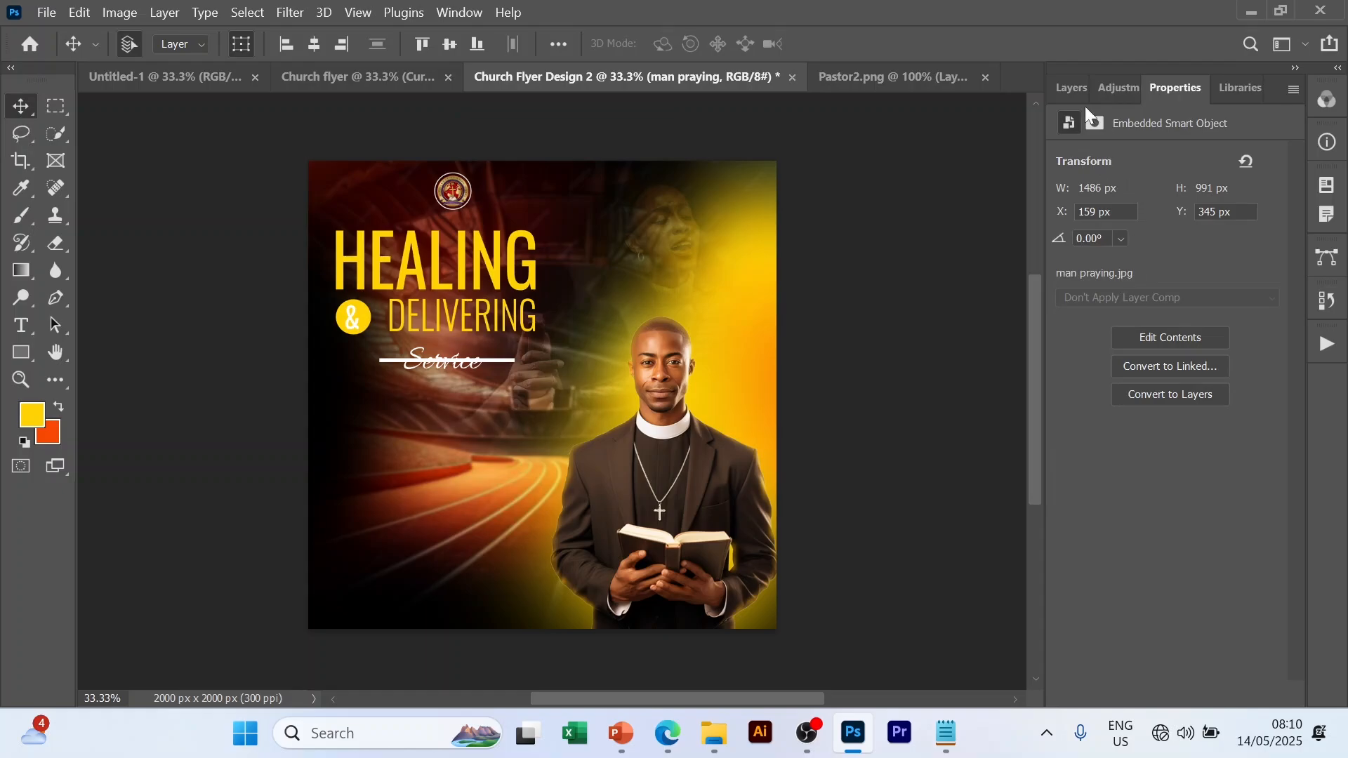
- Select the white bar across Service, enlarge it to about 734 x 29 px, and show the layer list
click(1073, 88)
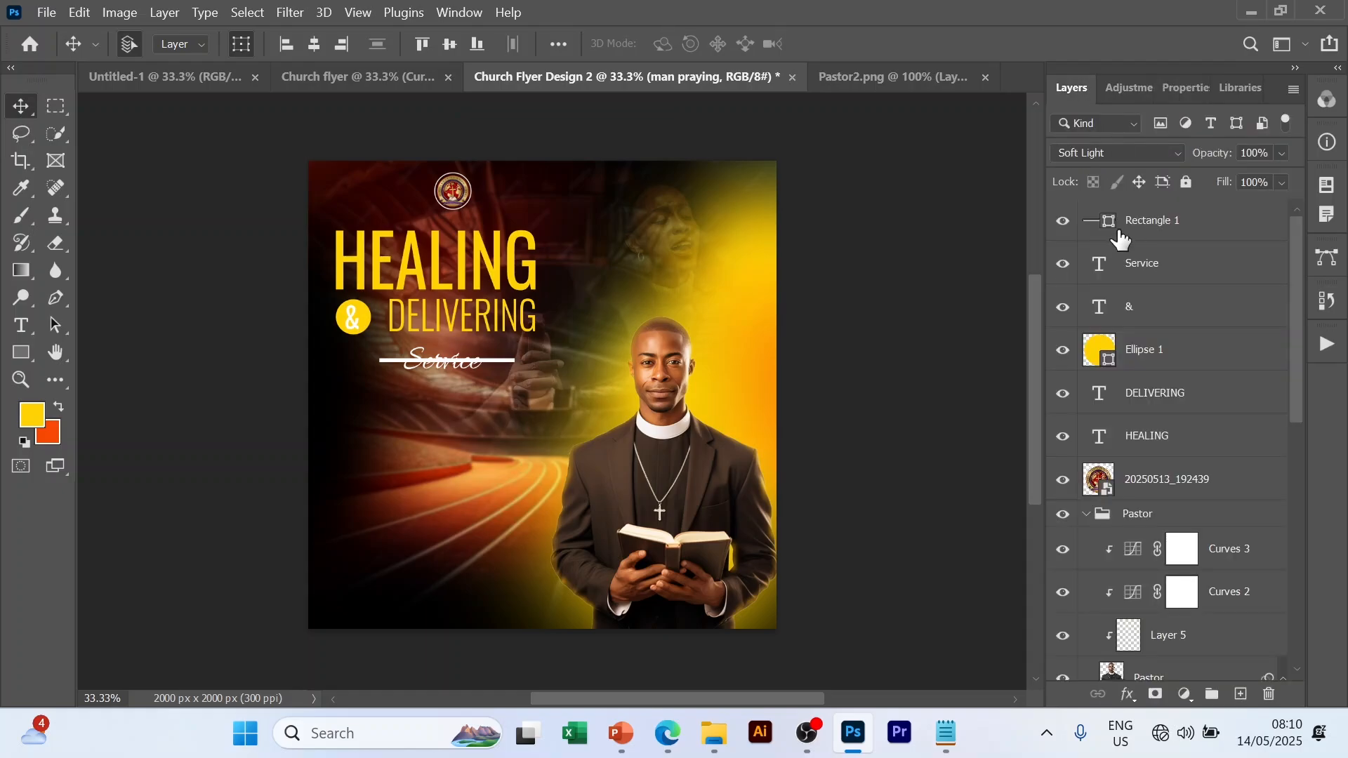
click(494, 361)
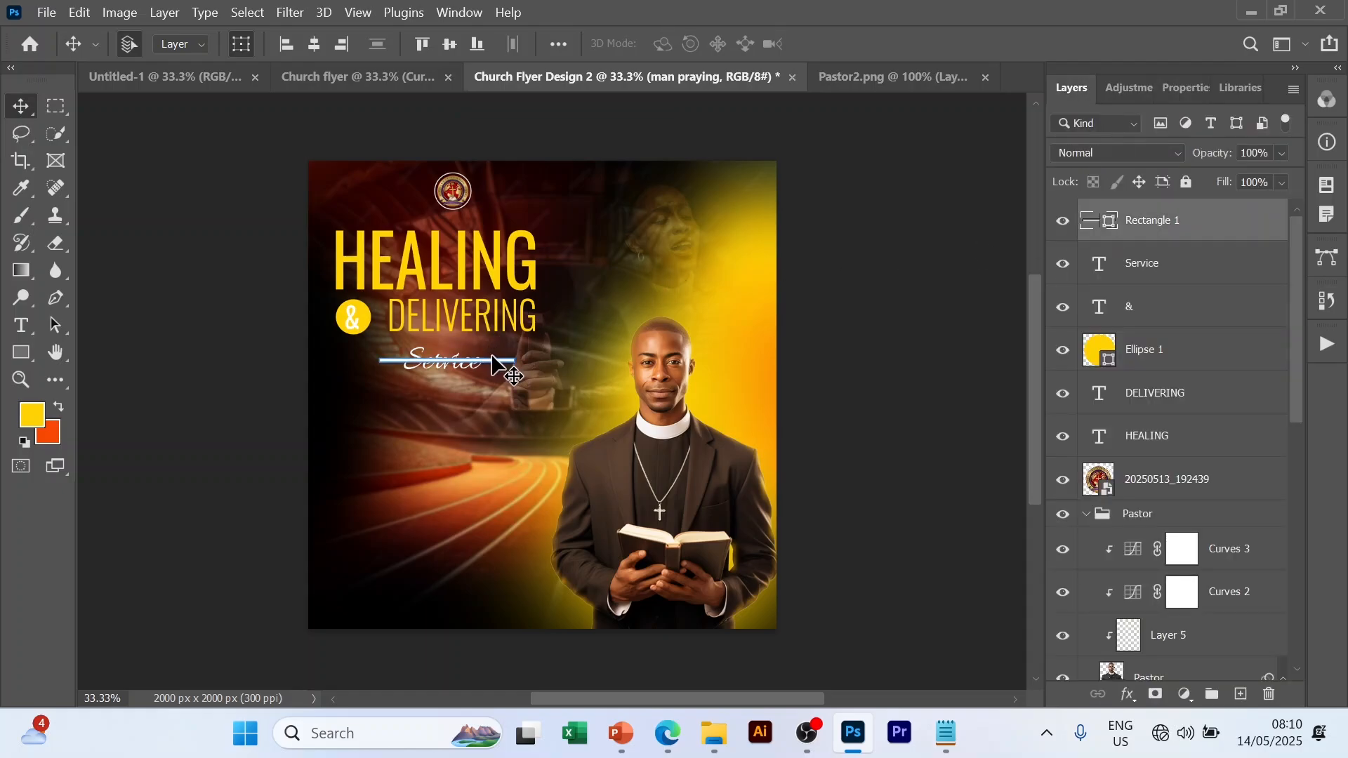
mouse_move(493, 361)
mouse_down()
mouse_move(480, 361)
mouse_move(511, 369)
mouse_up()
key(ctrl+z)
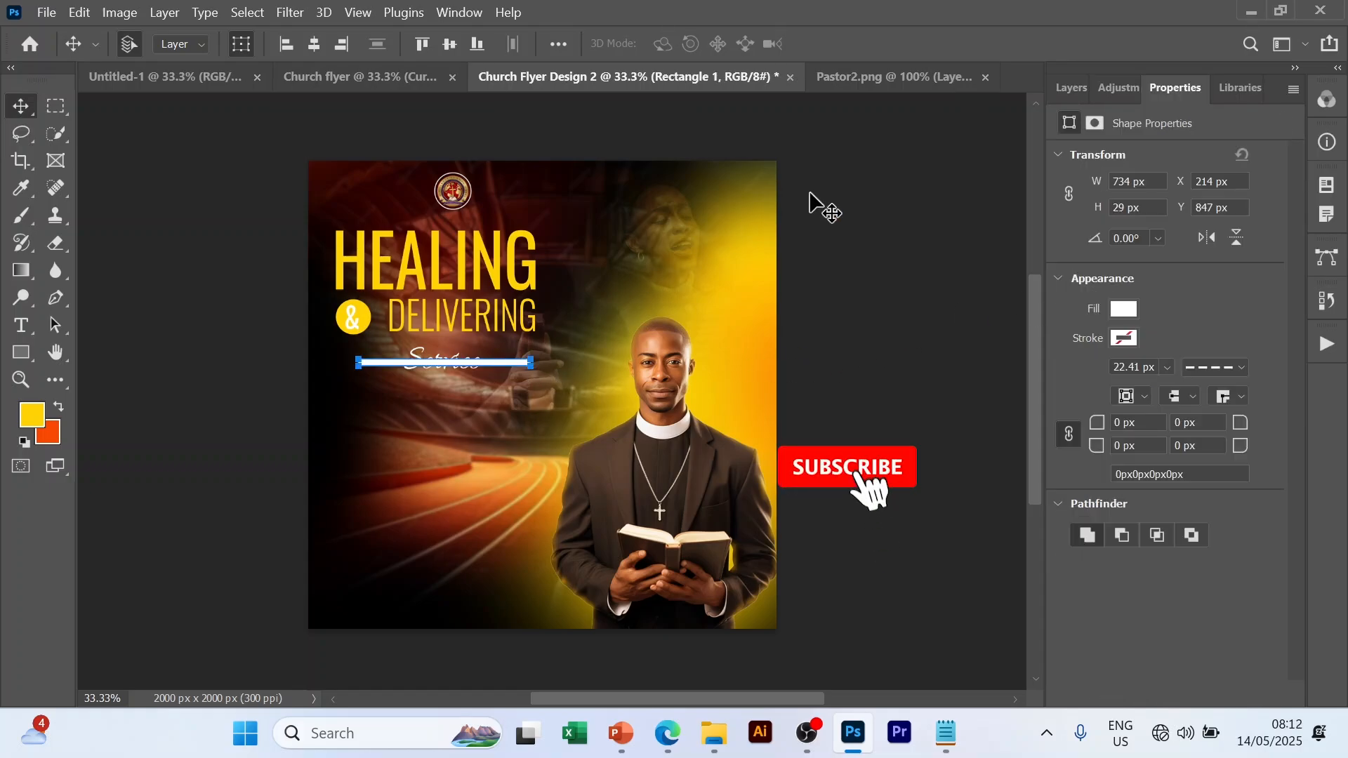
click(1079, 96)
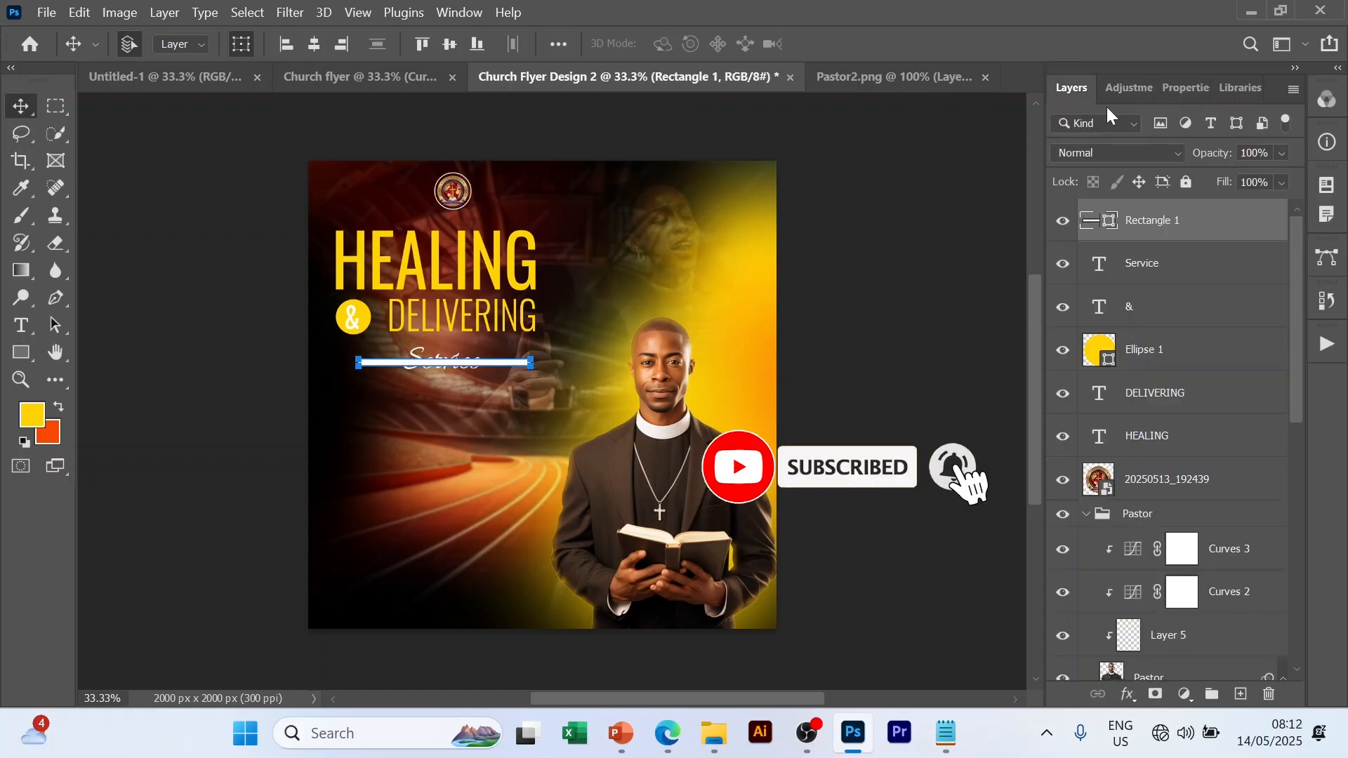
- Rasterize the white Rectangle 1 line and erase its middle section where it crosses the word Service
right_click(1223, 228)
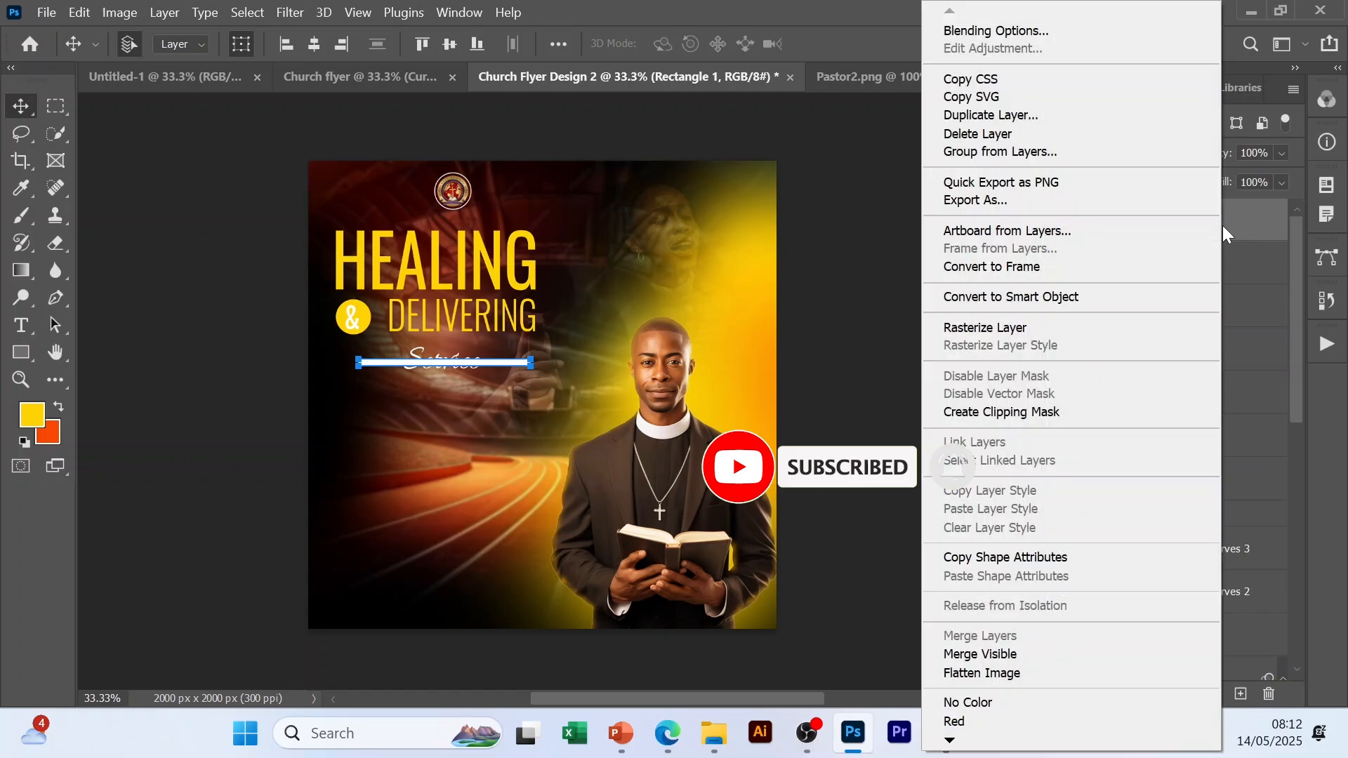
click(997, 329)
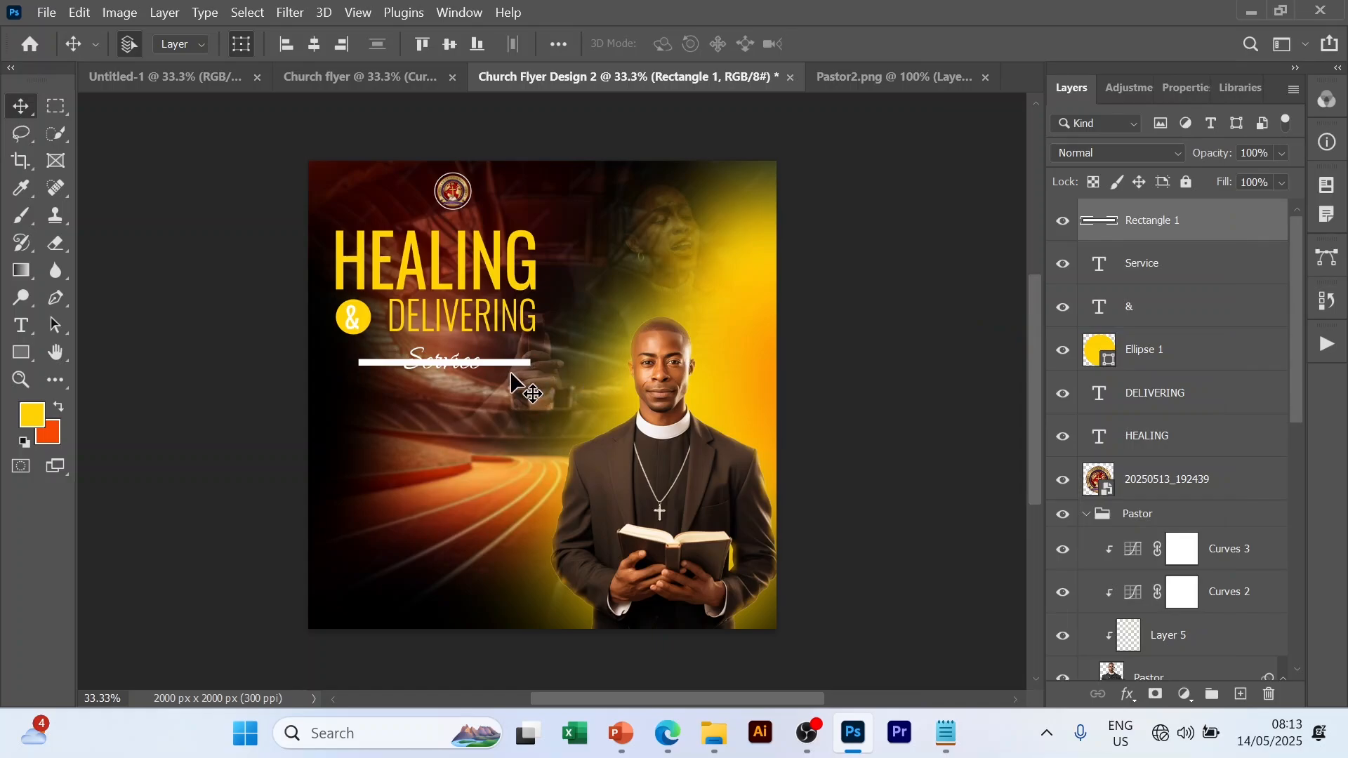
key(e)
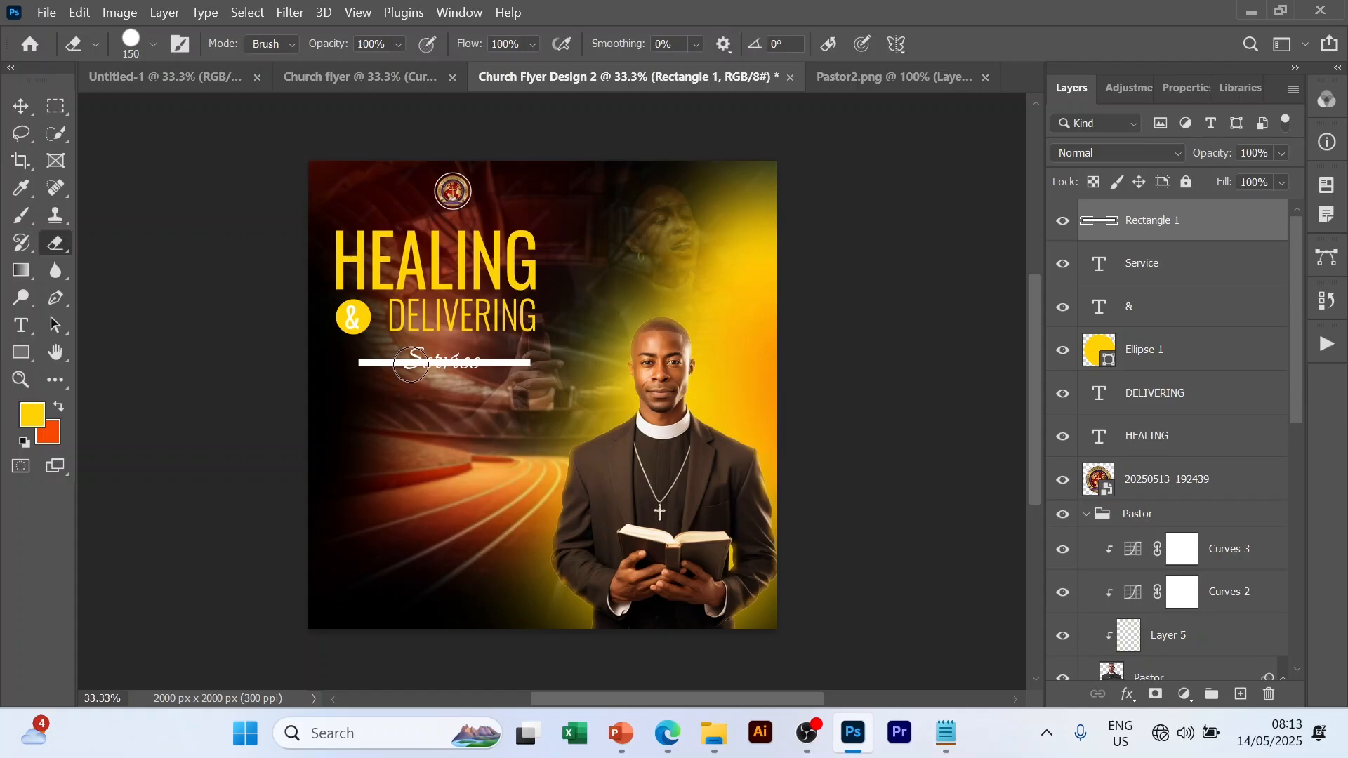
drag(413, 364, 477, 364)
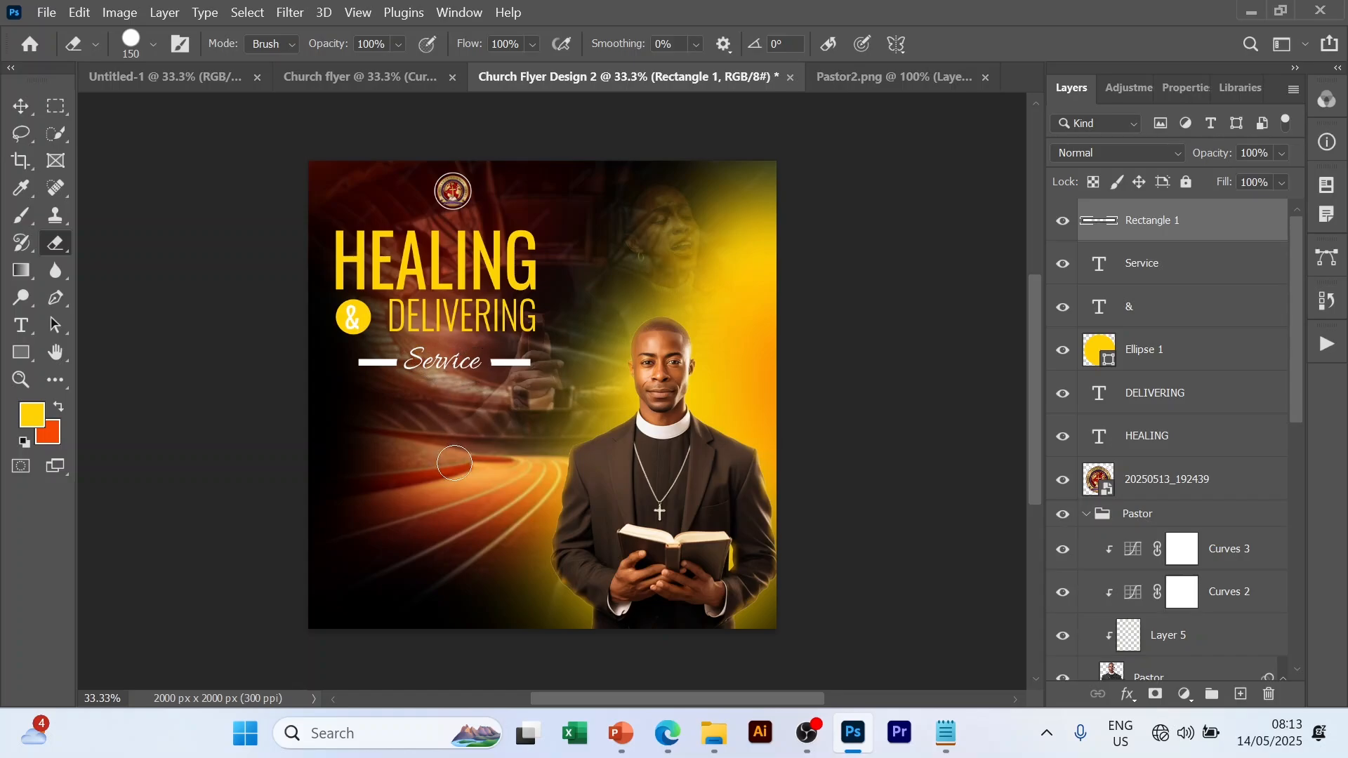
key(ctrl+z)
key(v)
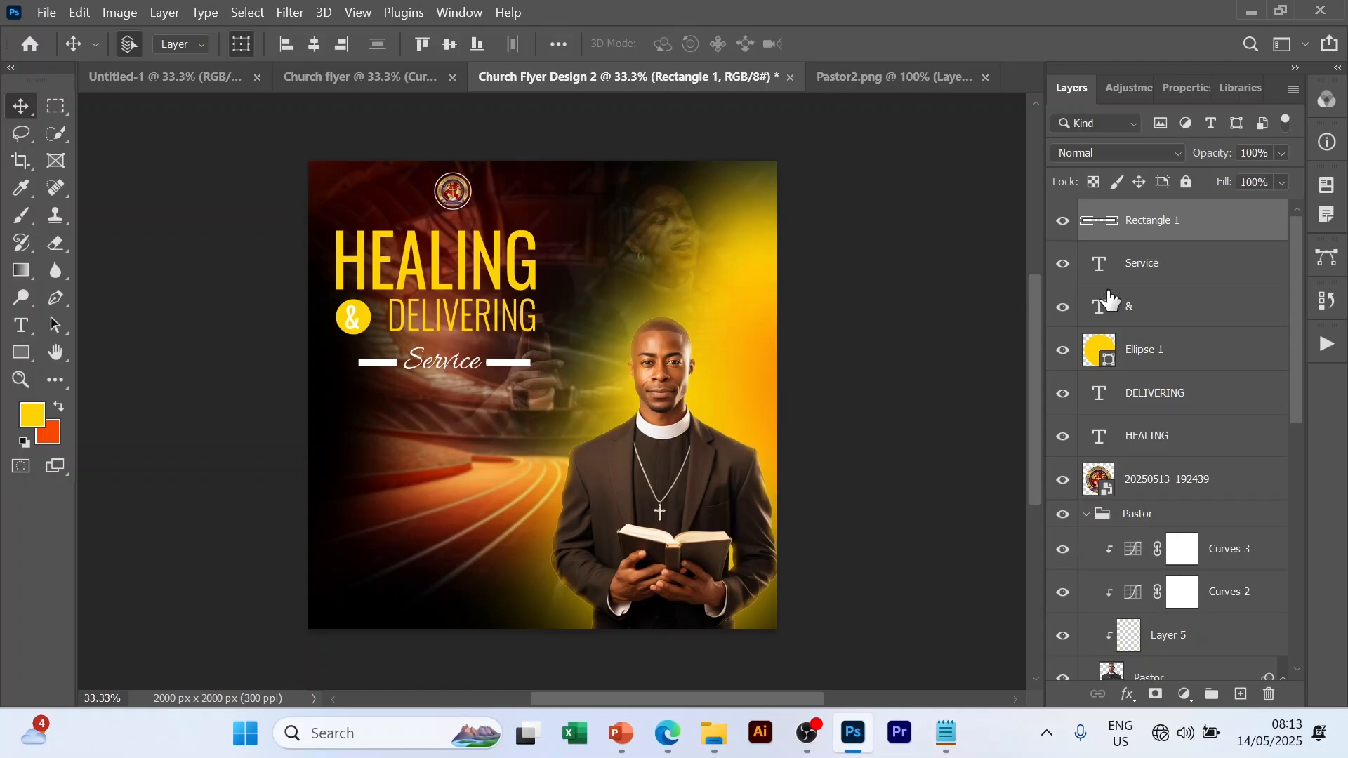
- Reduce the split white line's height to about 58.6% at full width and nudge it into alignment with Service
key(ctrl+t)
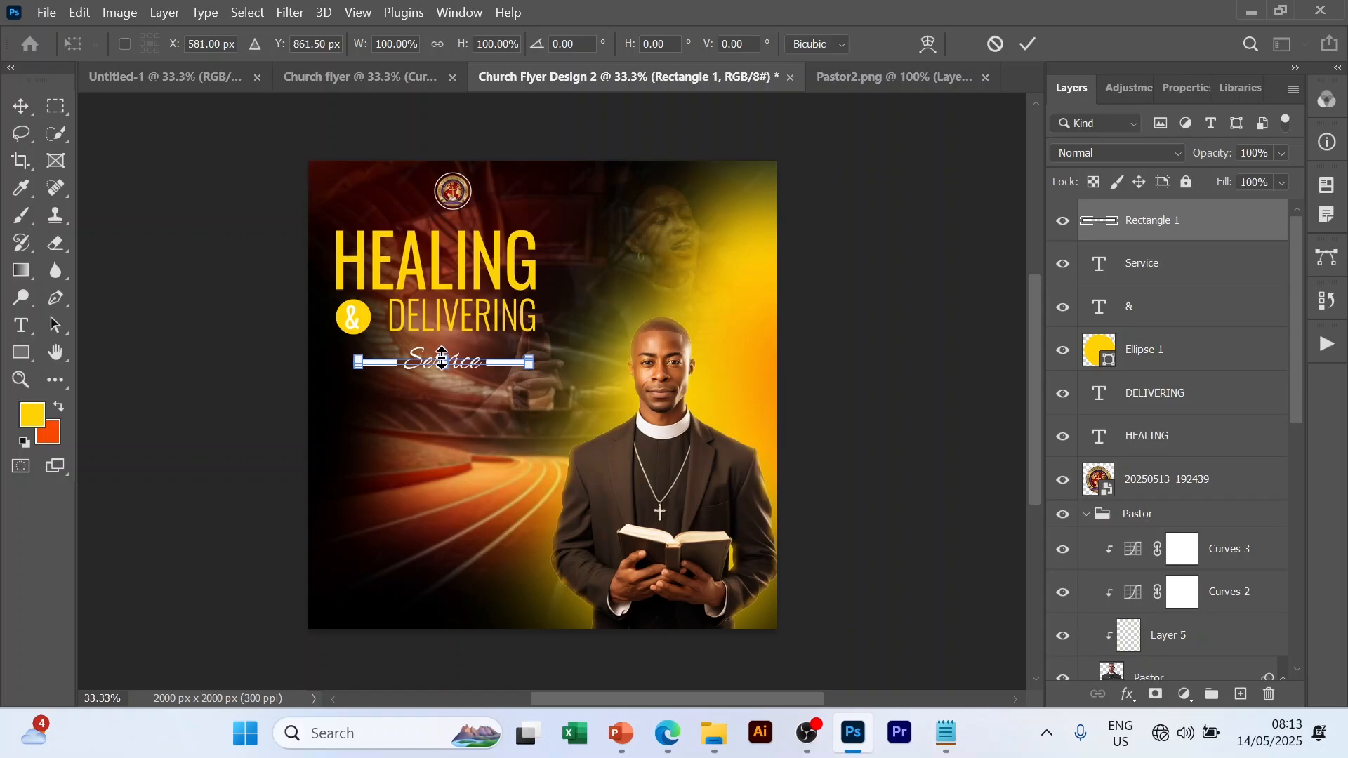
drag(442, 359, 443, 361)
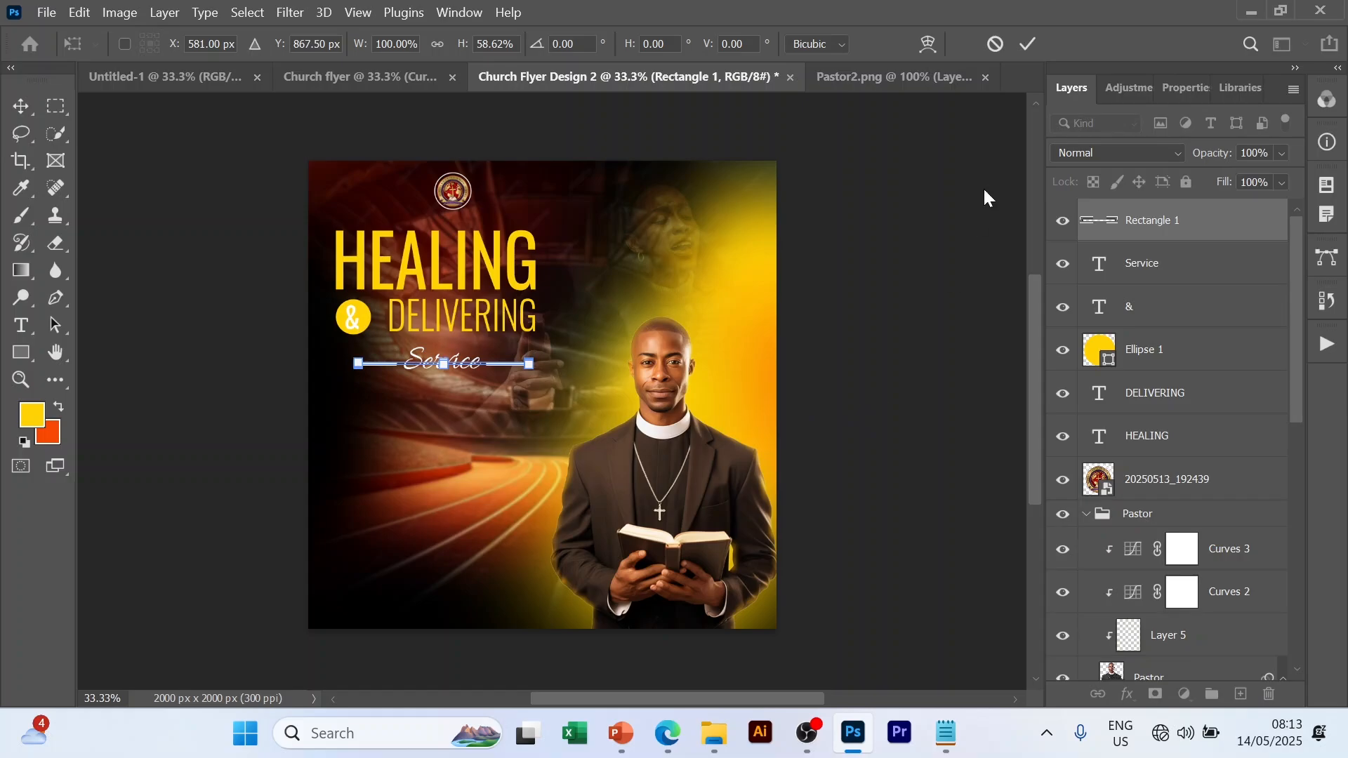
click(1021, 52)
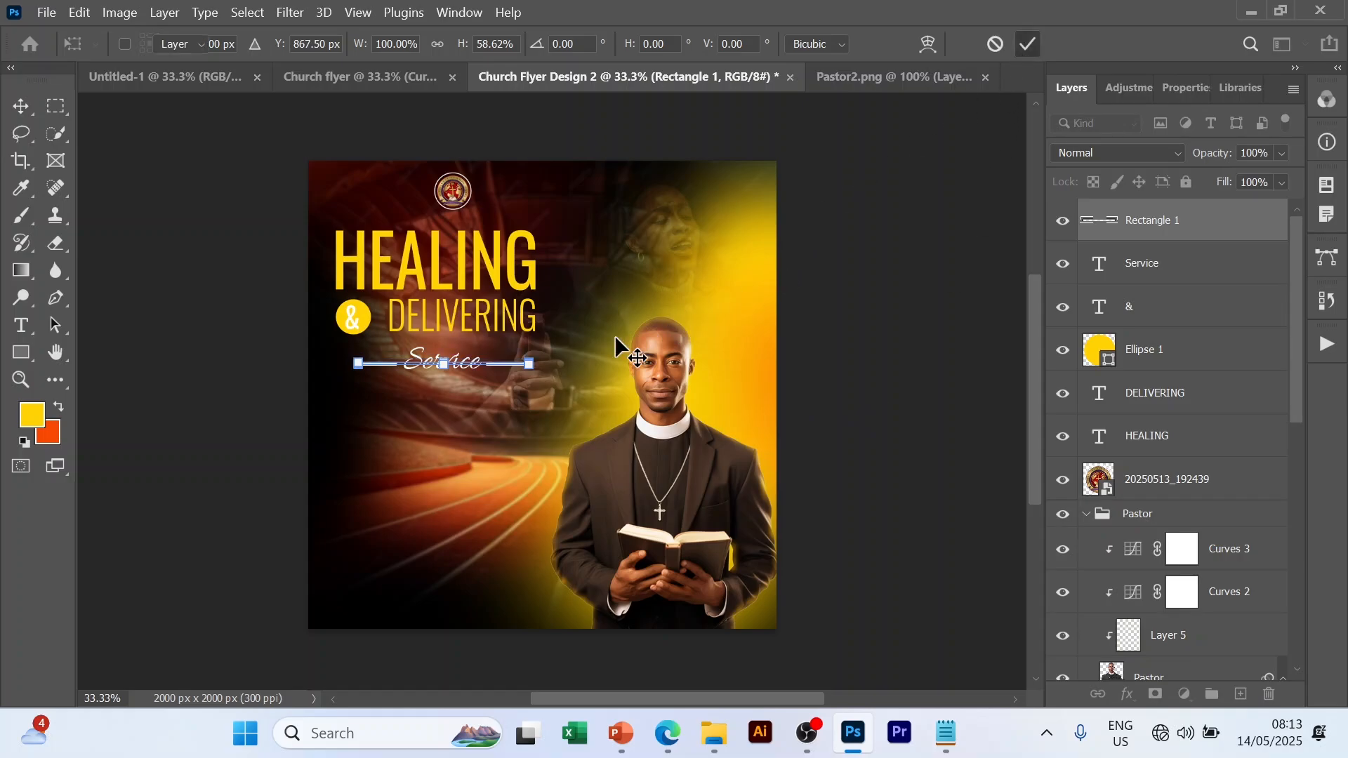
key(shift+Up)
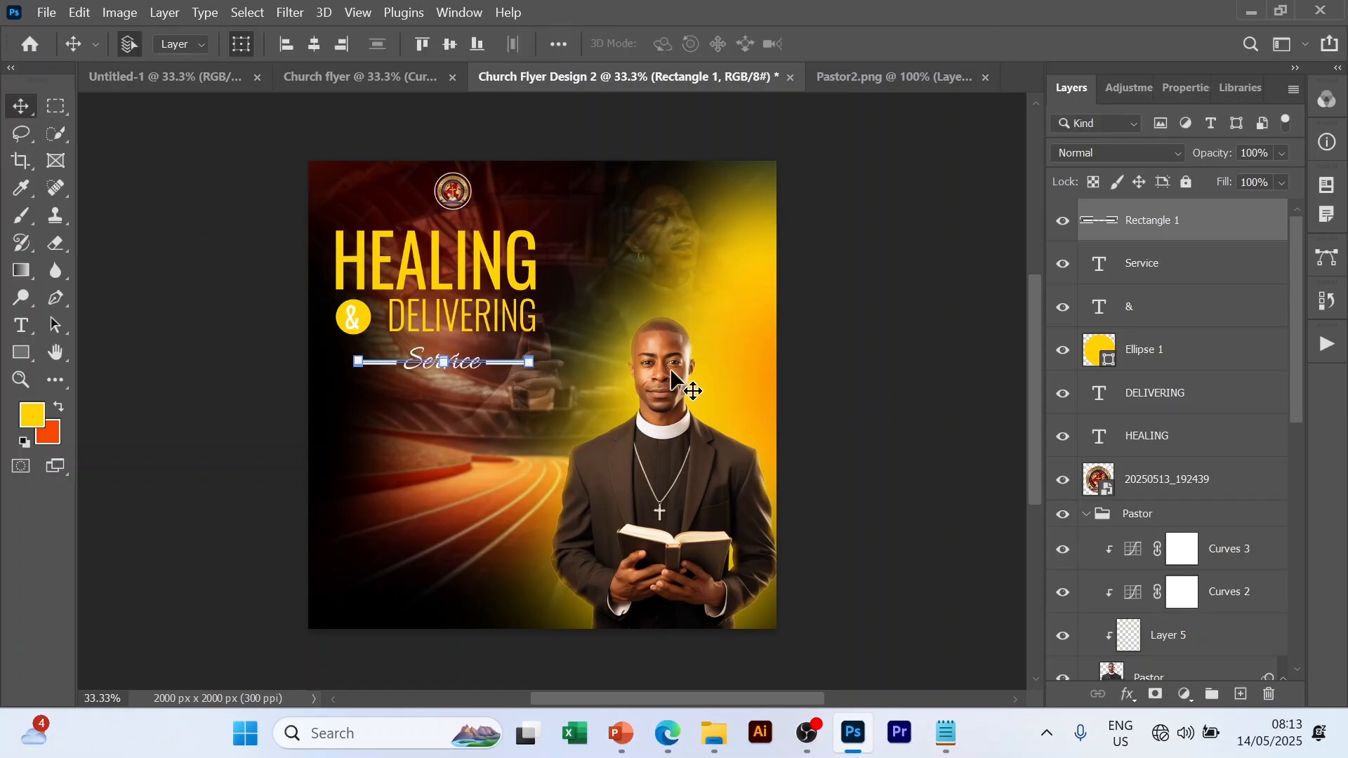
click(871, 436)
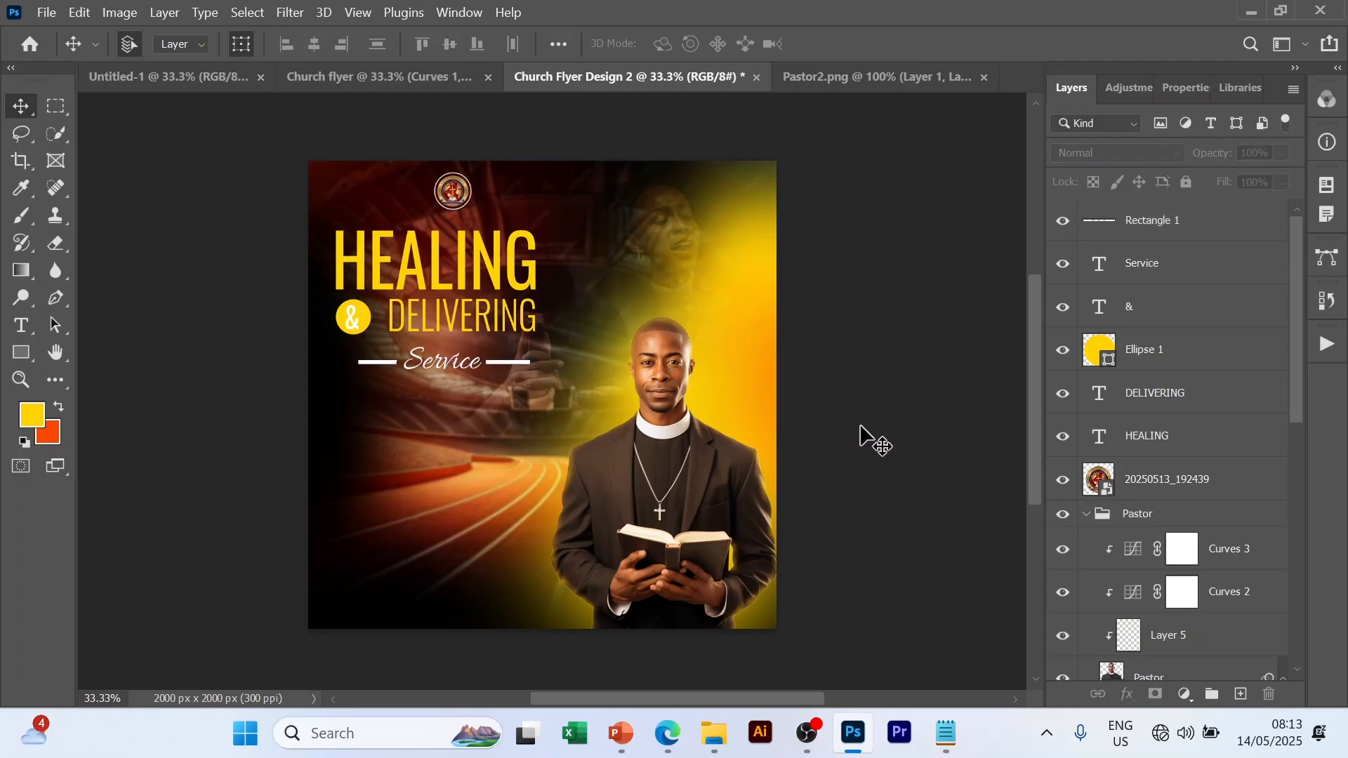
click(1136, 226)
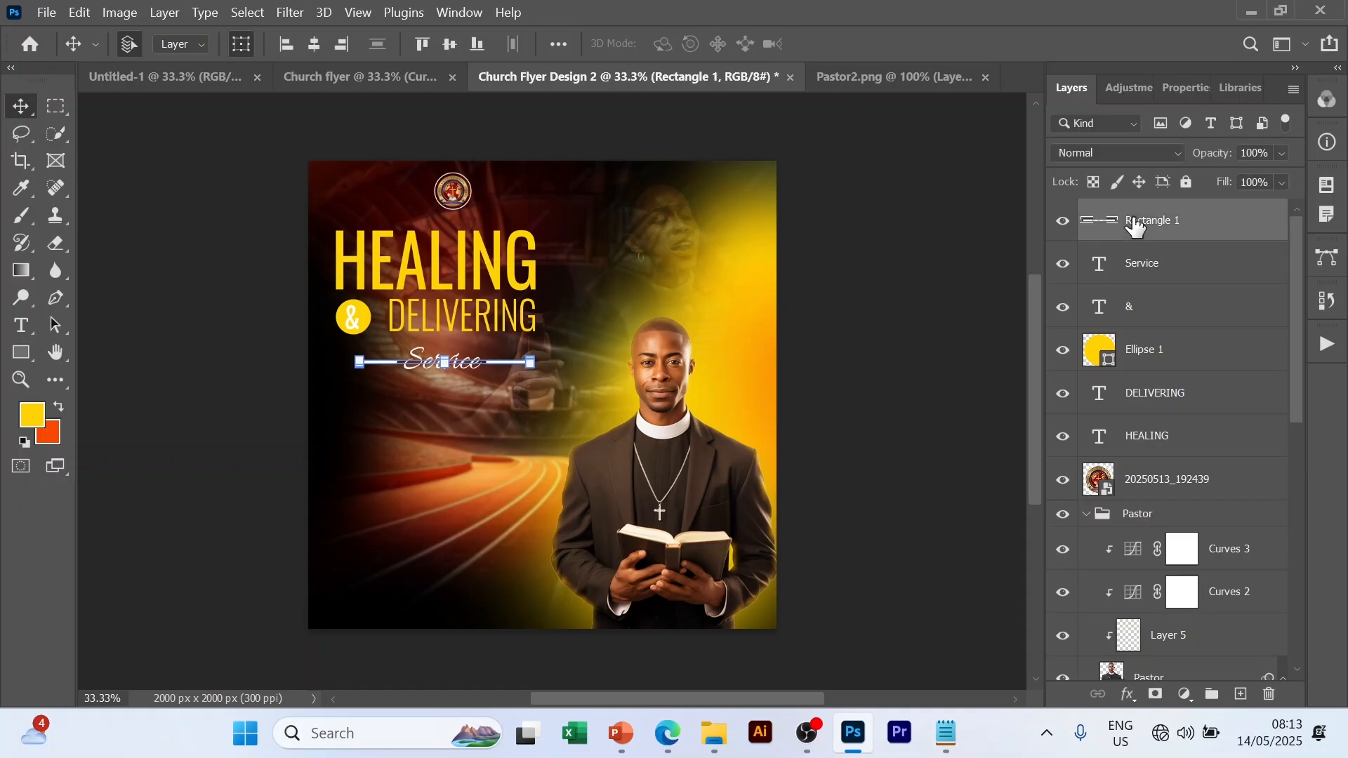
click(881, 406)
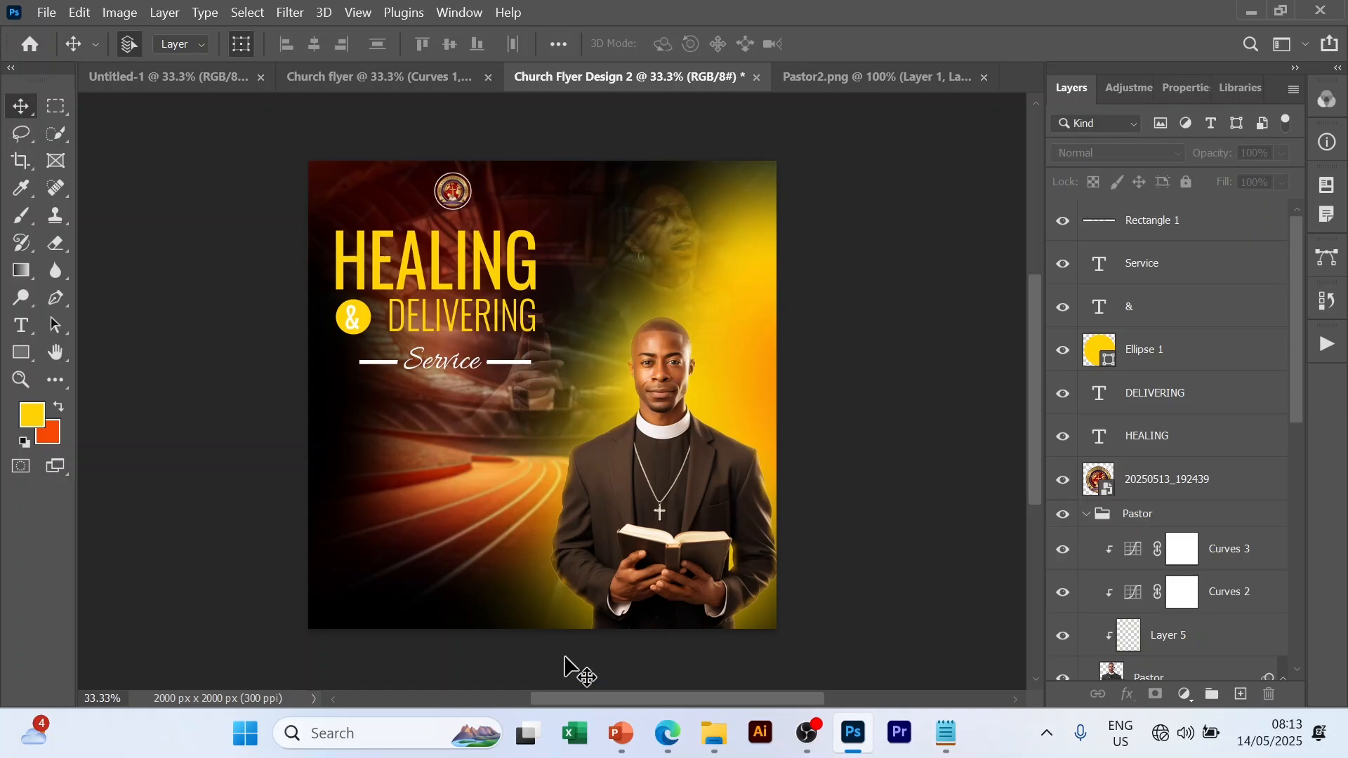
- Apply a gradient overlay to the HEALING text using the yellow to orange-red preset from the Oranges group
click(476, 268)
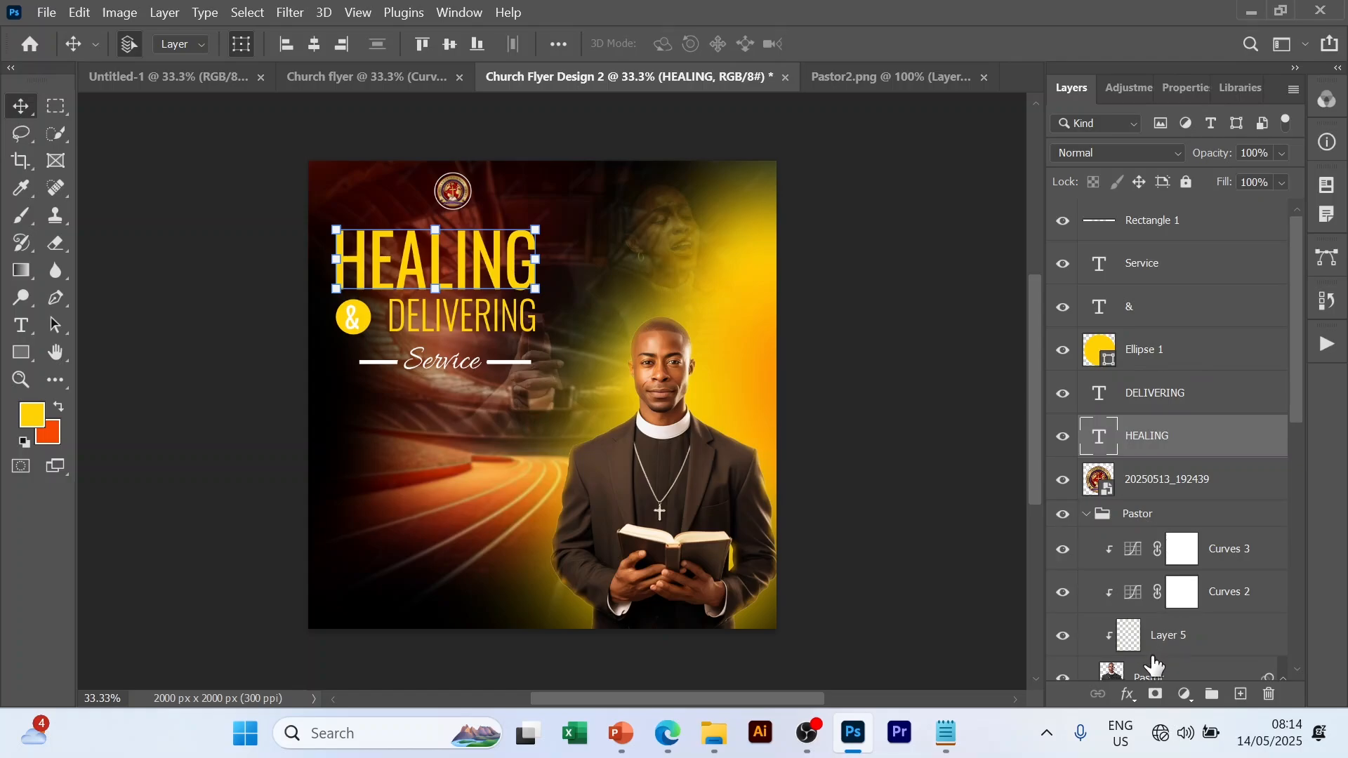
click(1128, 696)
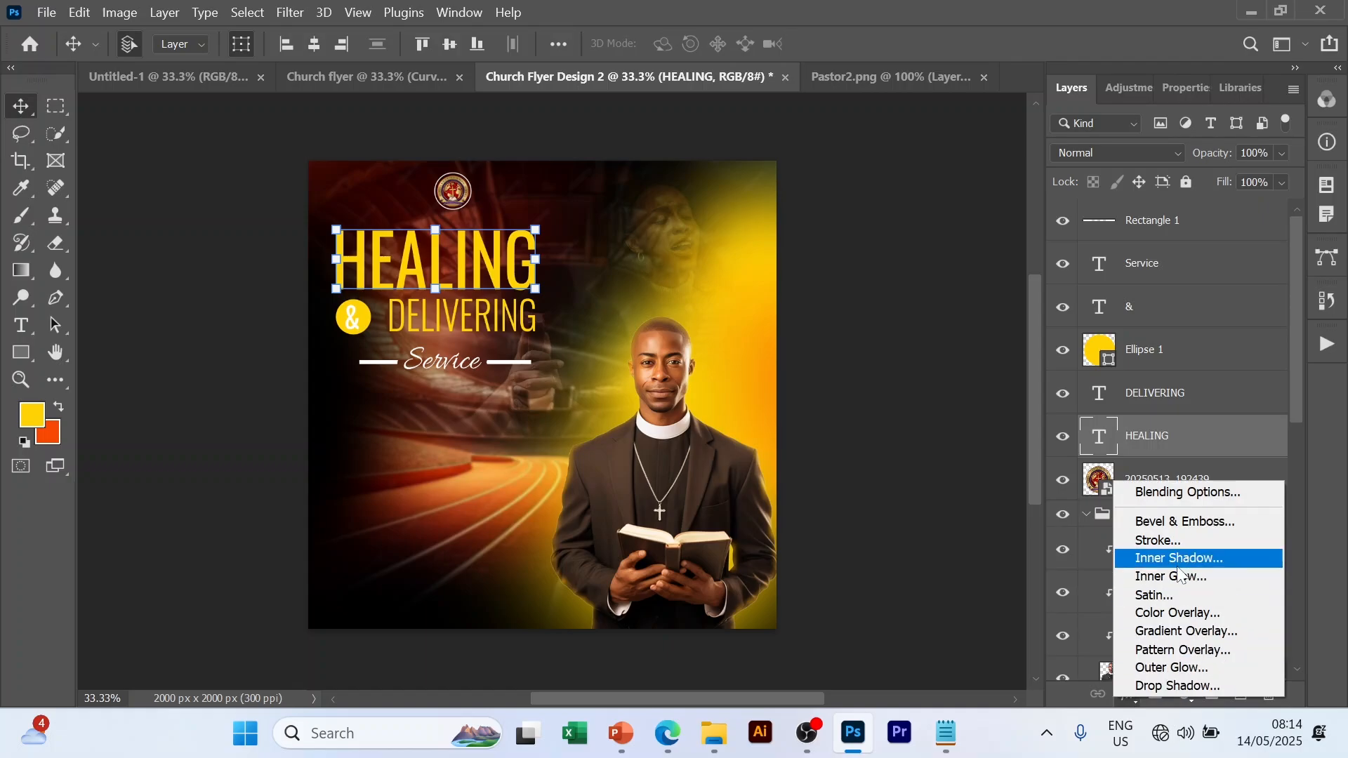
click(1173, 632)
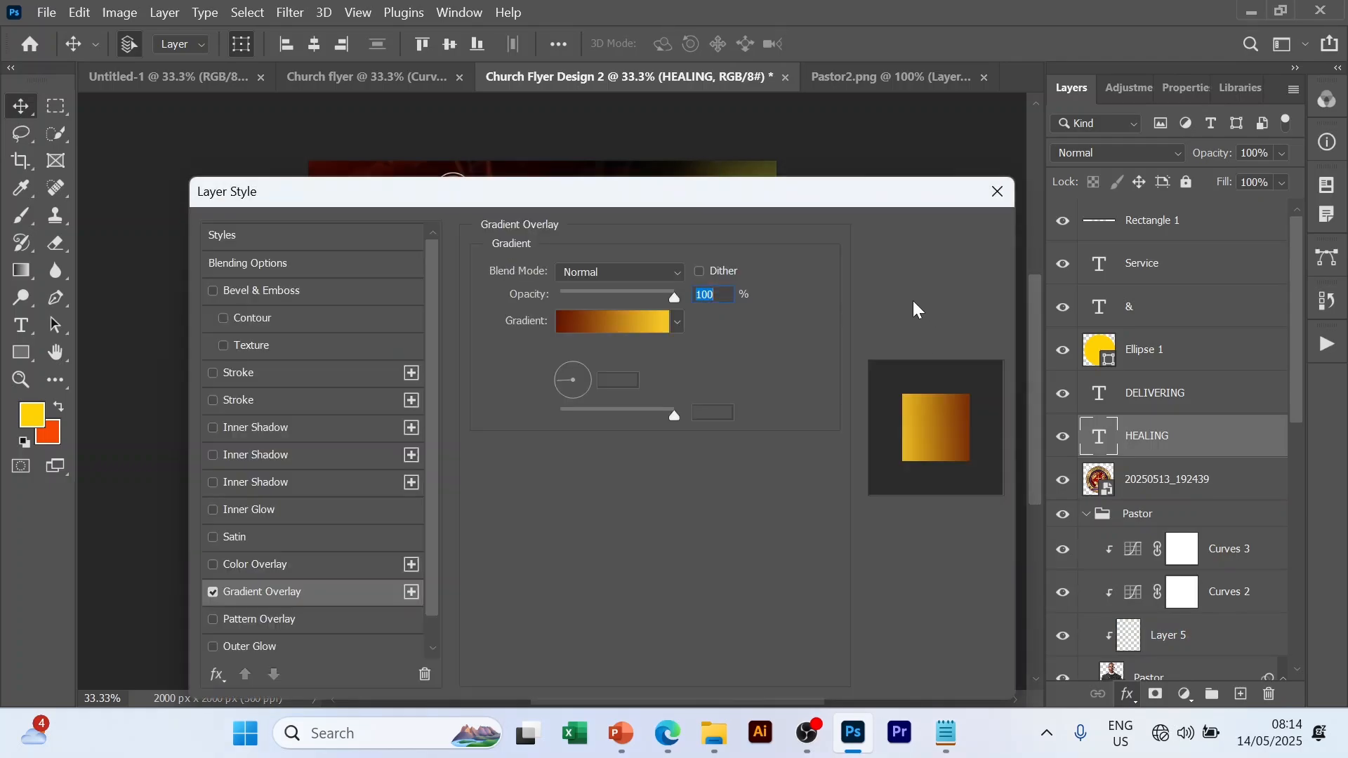
click(678, 322)
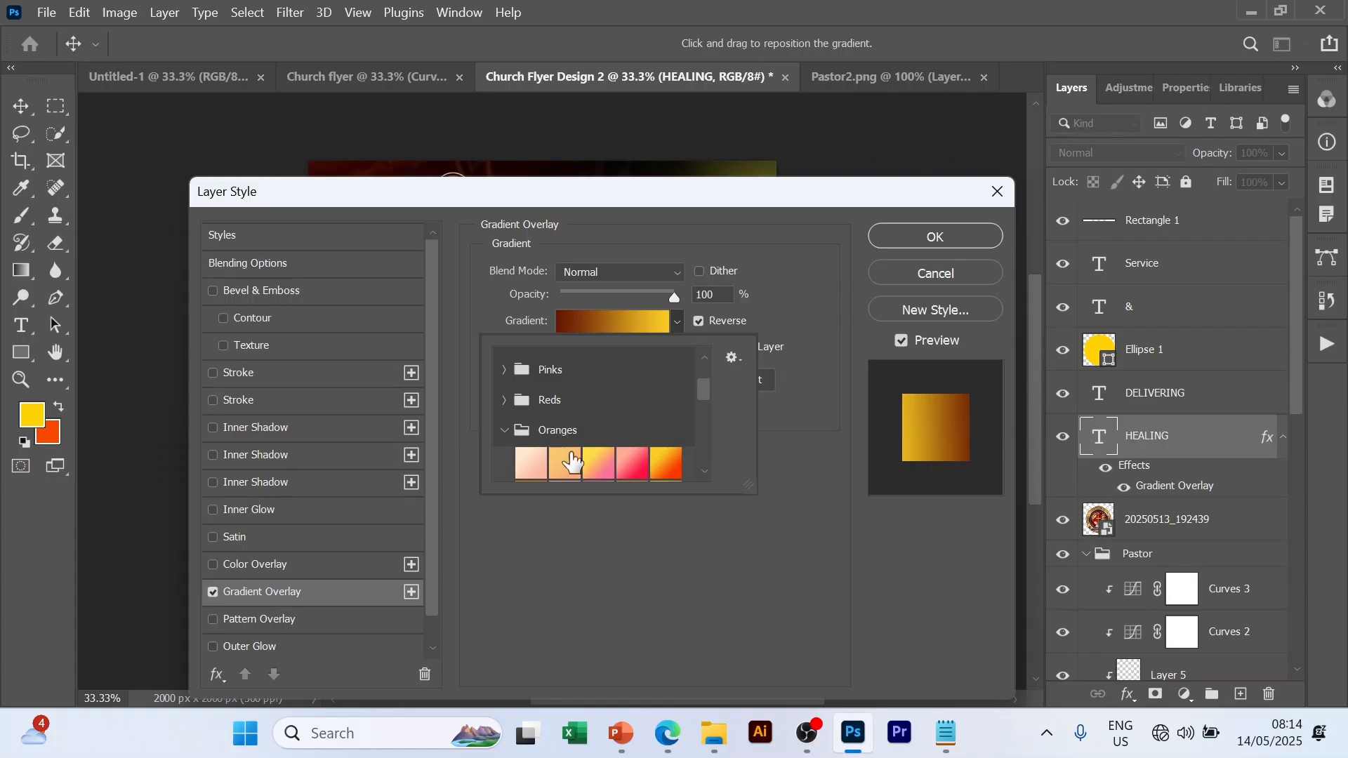
click(662, 467)
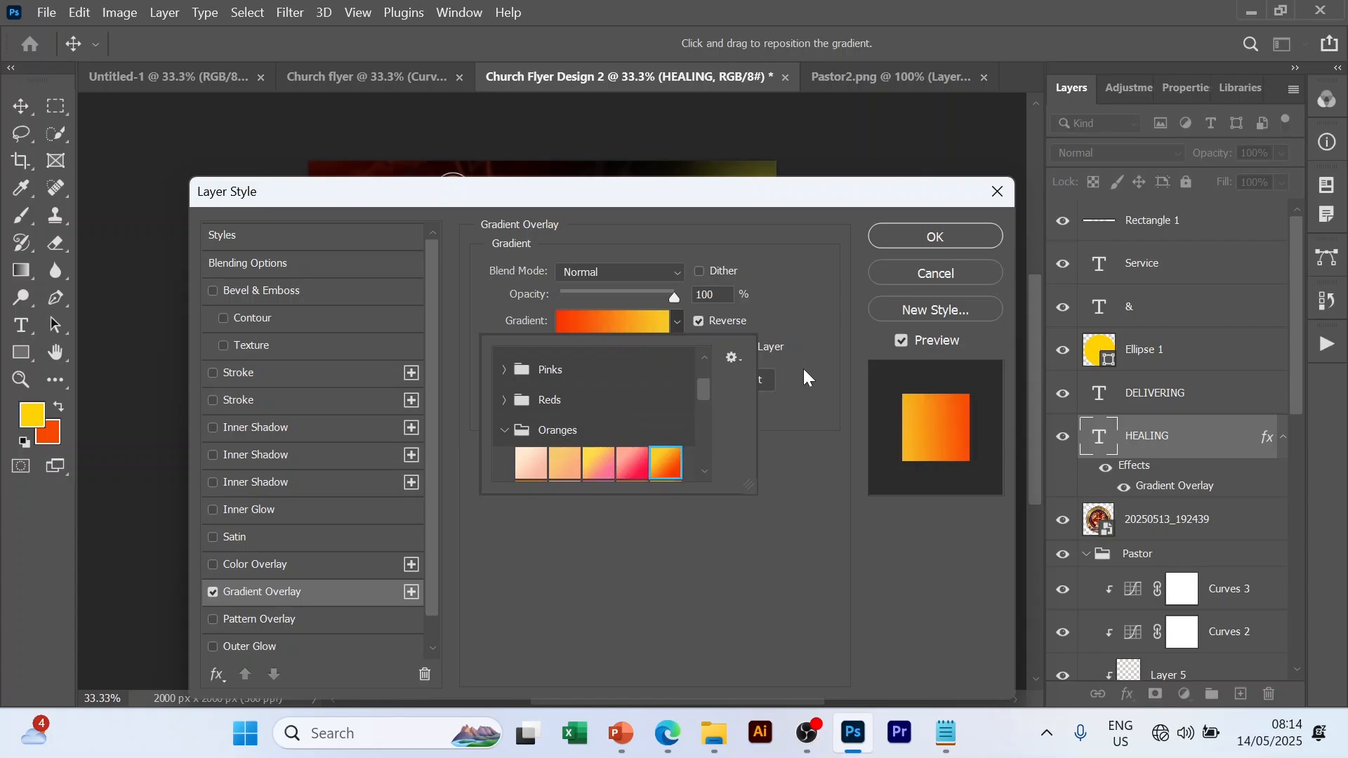
double_click(665, 462)
click(941, 233)
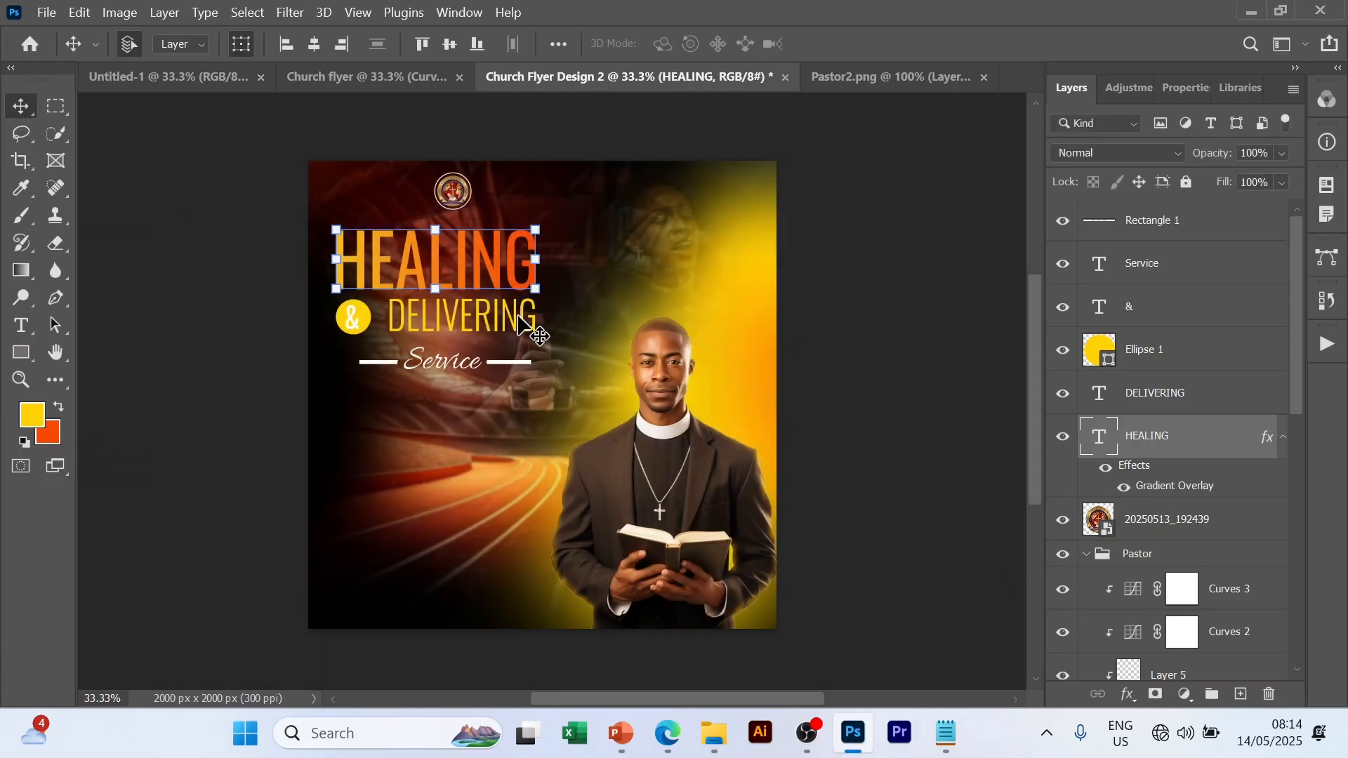
key(ctrl+t)
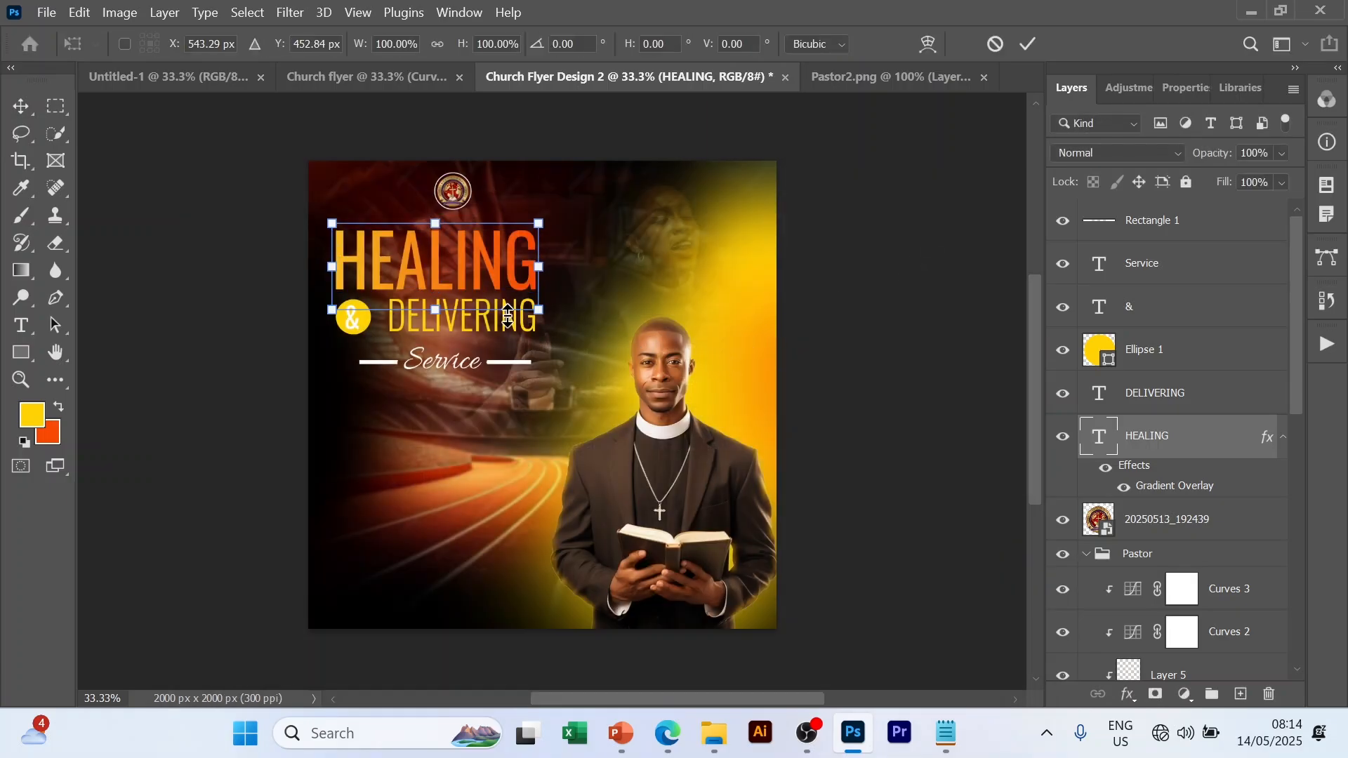
key(Return)
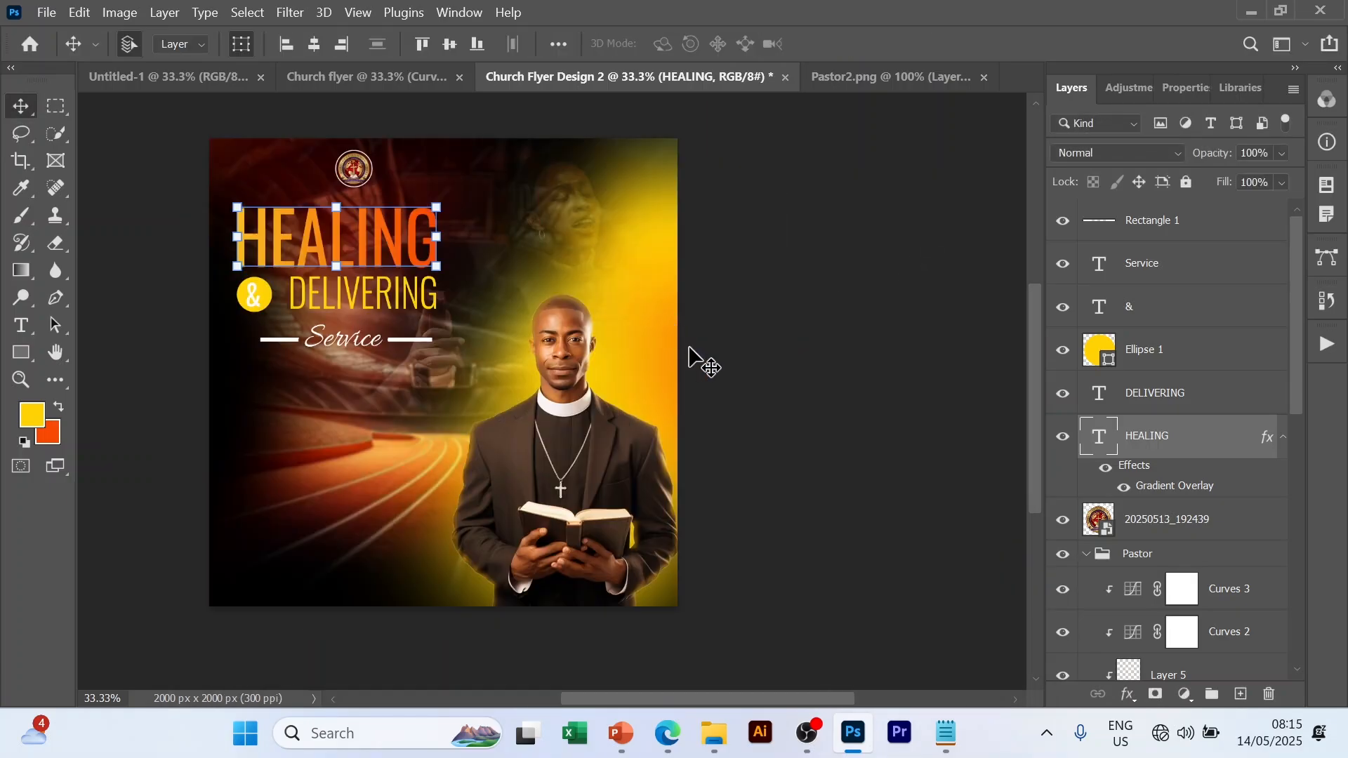
- Apply the same yellow to orange-red linear gradient overlay to the DELIVERING text
click(413, 300)
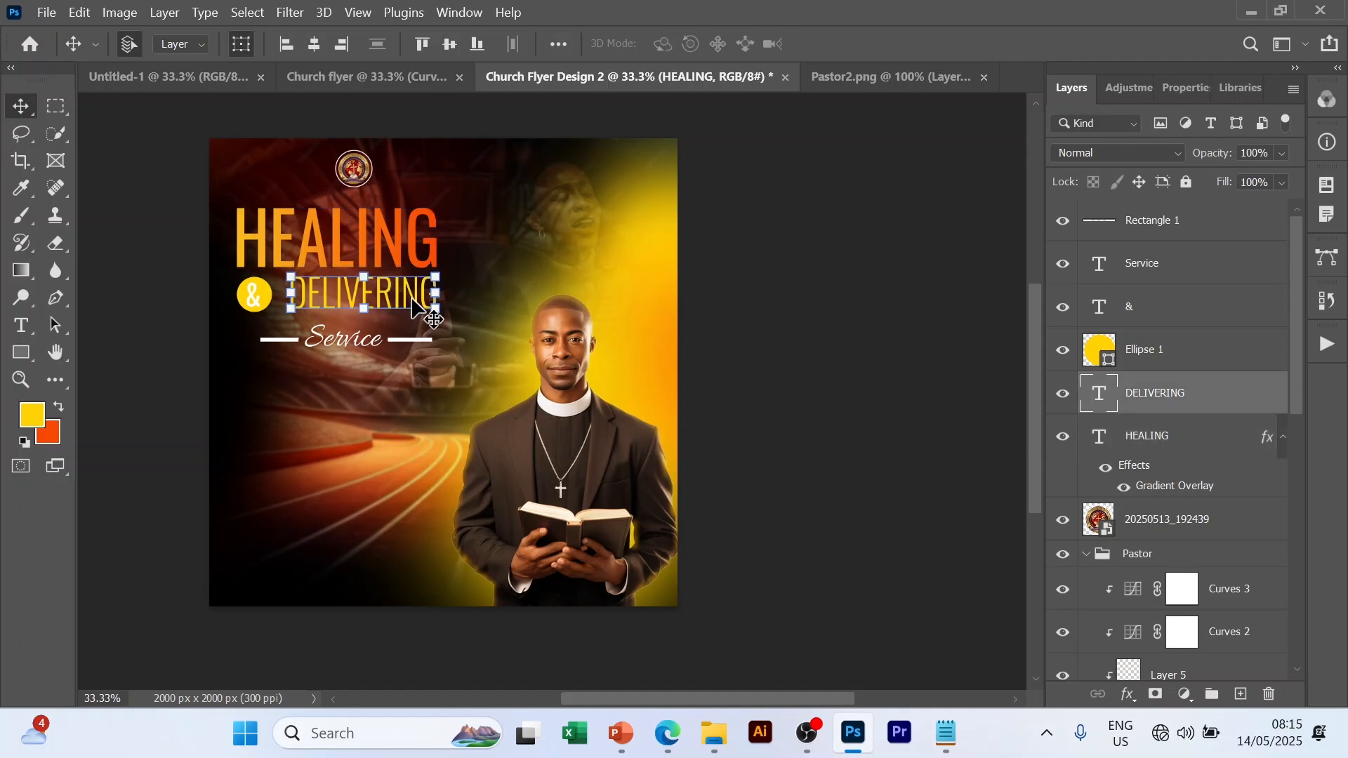
right_click(1209, 402)
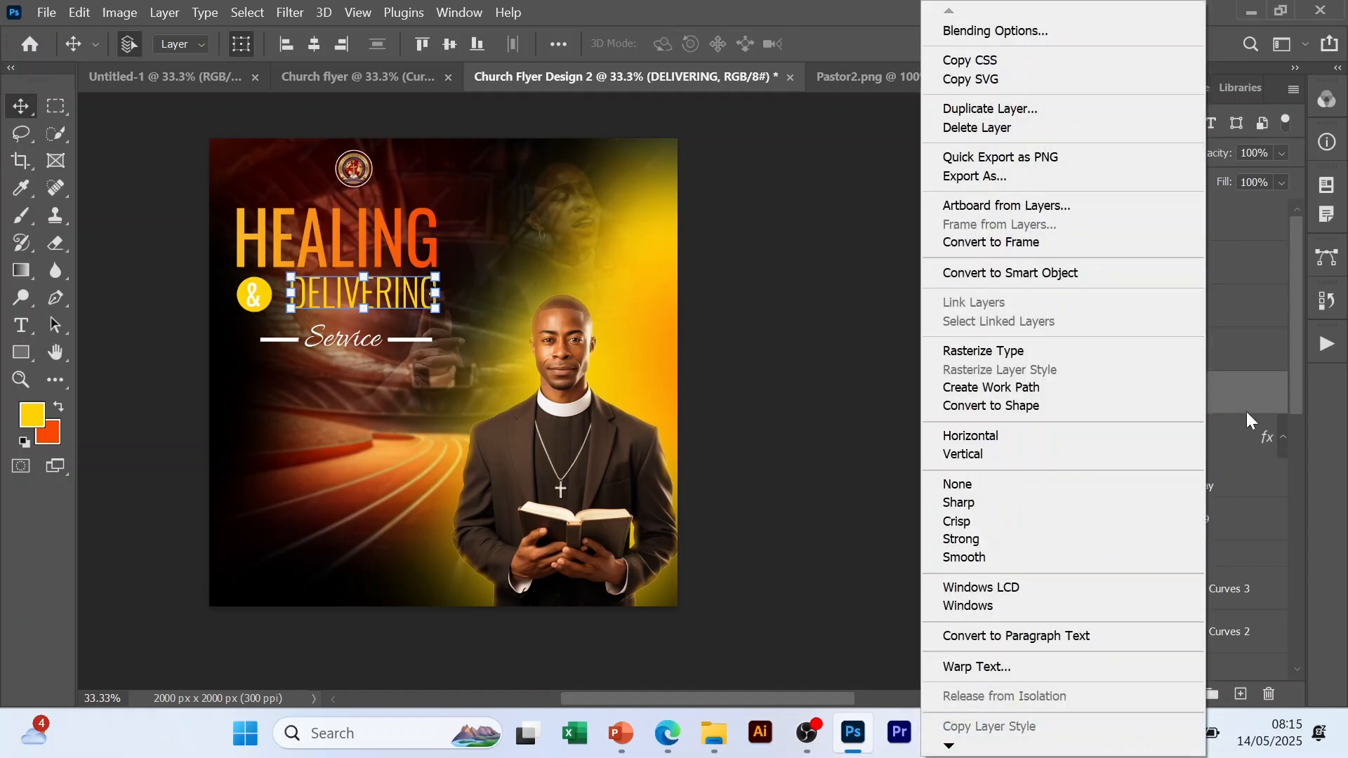
click(1247, 413)
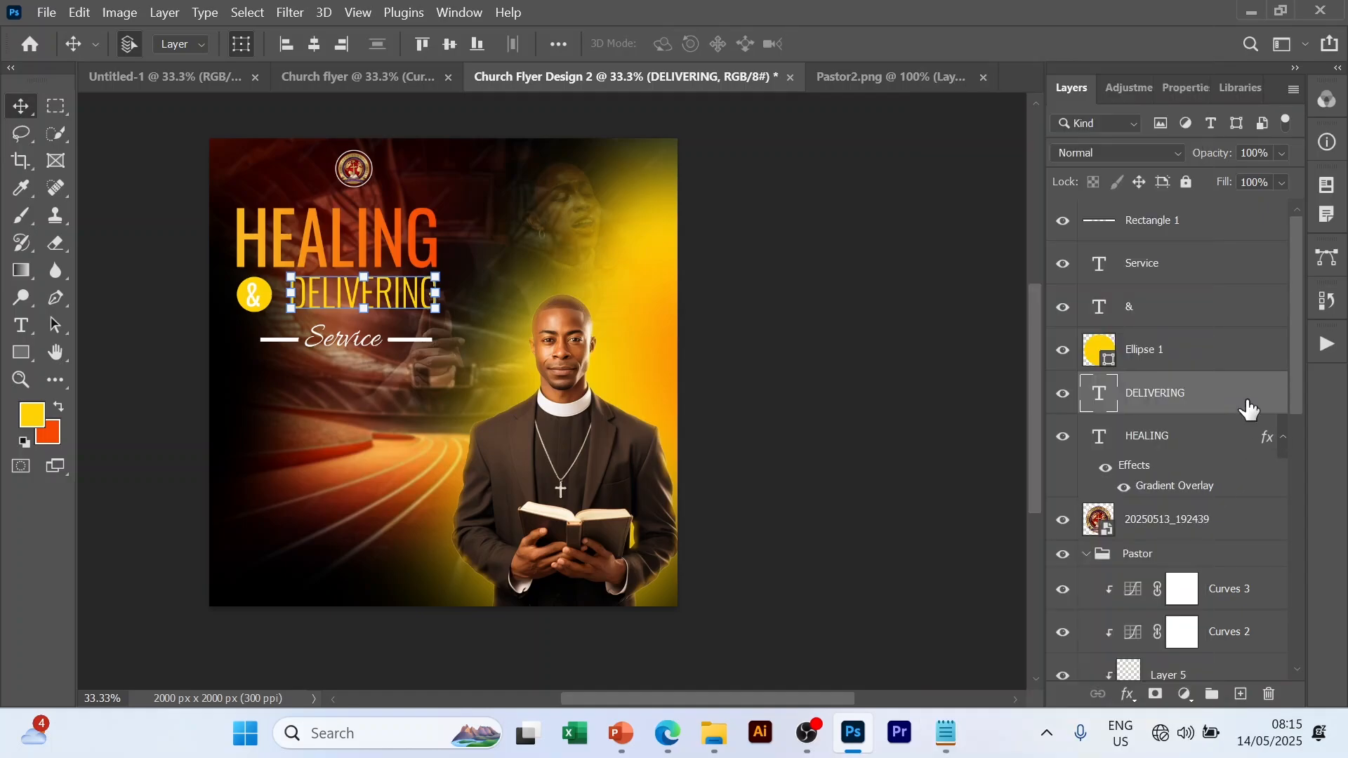
click(1126, 695)
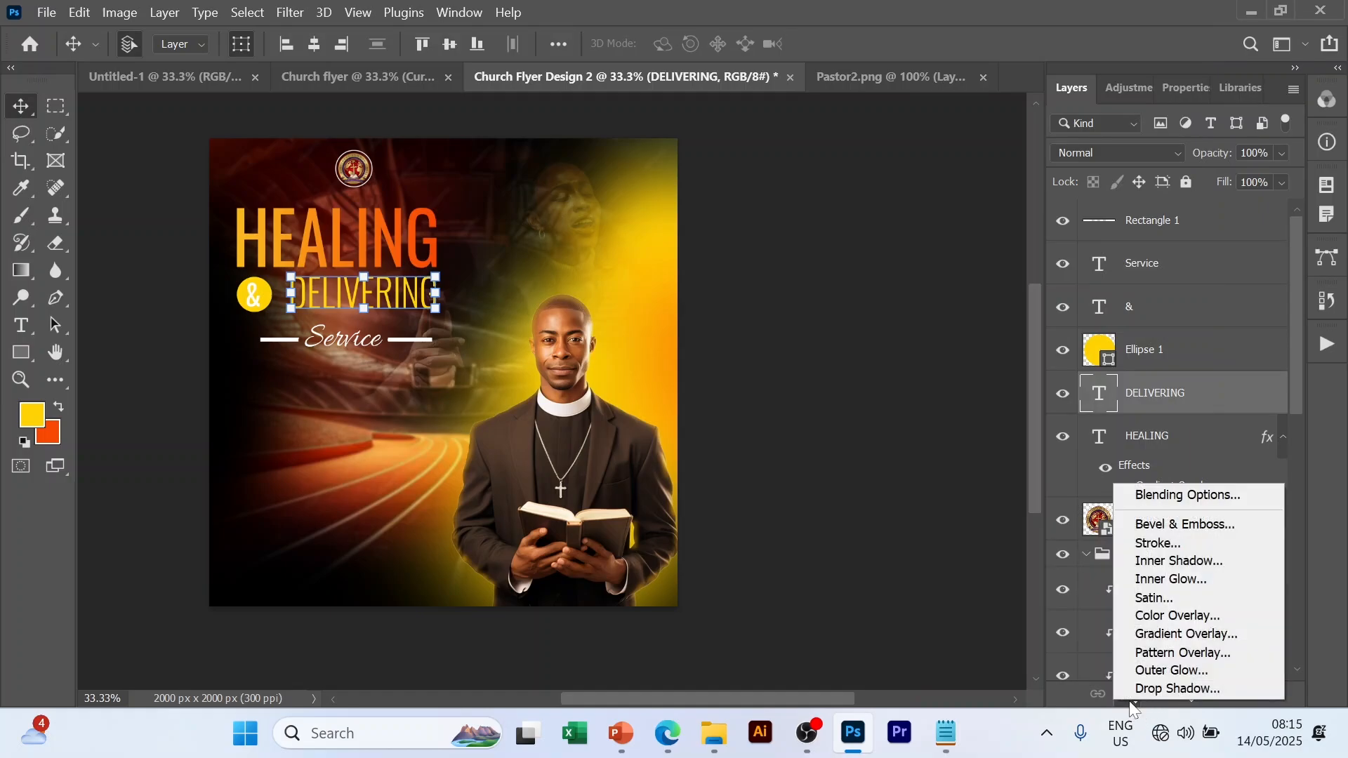
click(1179, 634)
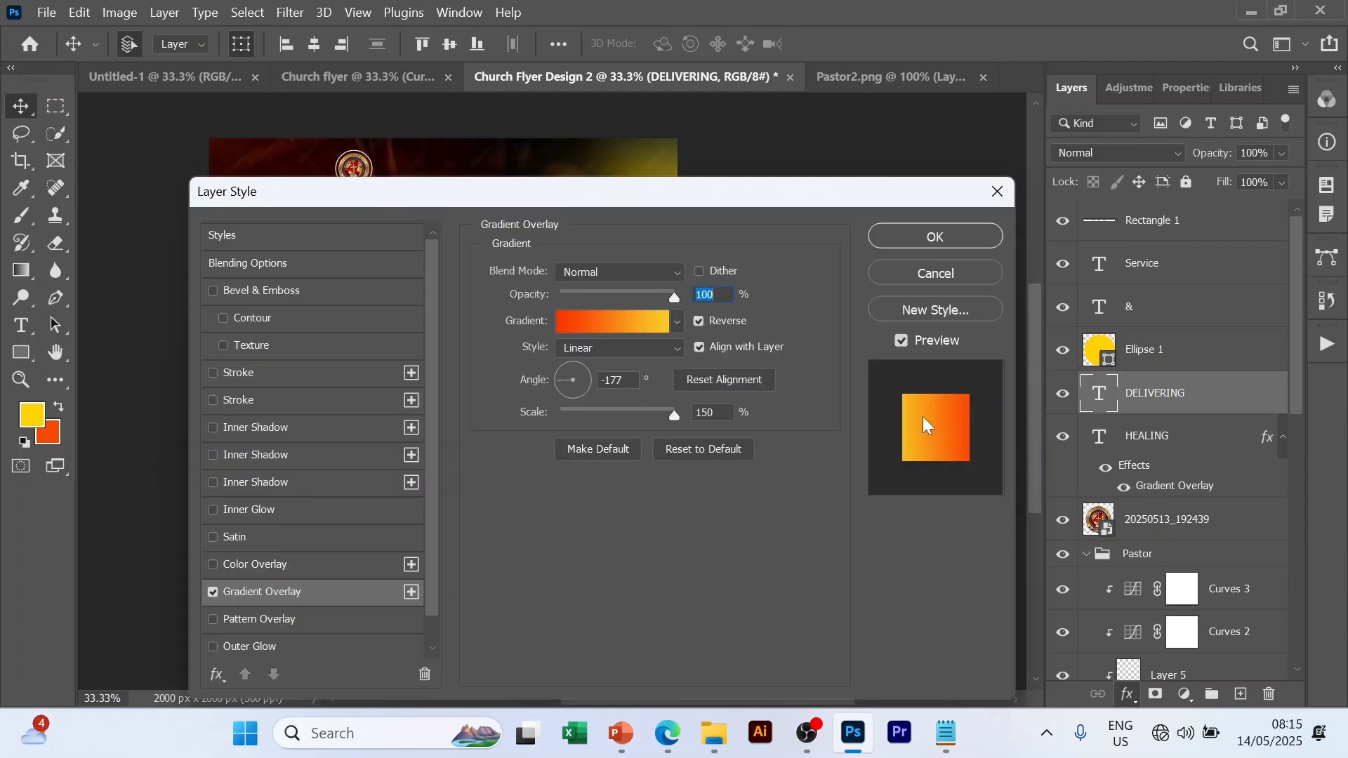
click(936, 239)
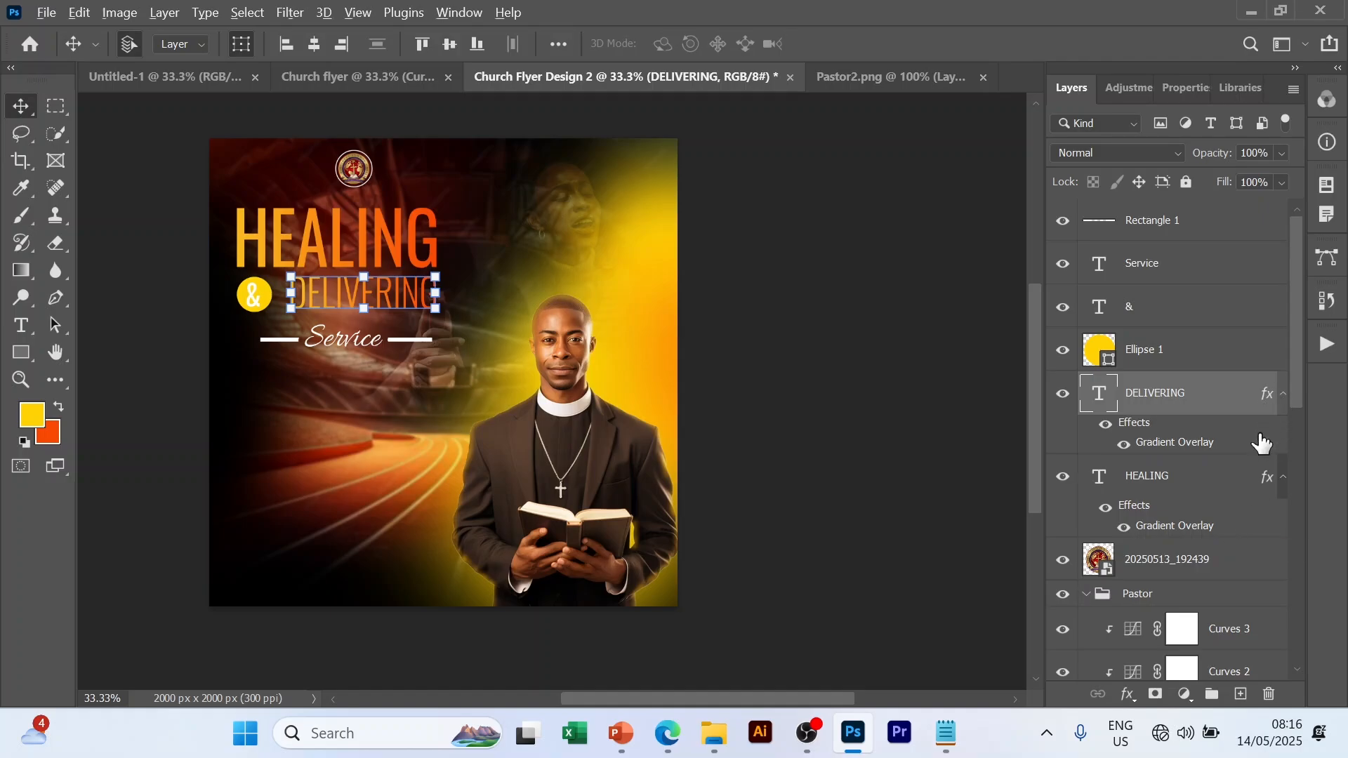
- Copy the gradient overlay from DELIVERING onto the Ellipse 1 circle behind the ampersand
drag(1262, 443, 1263, 363)
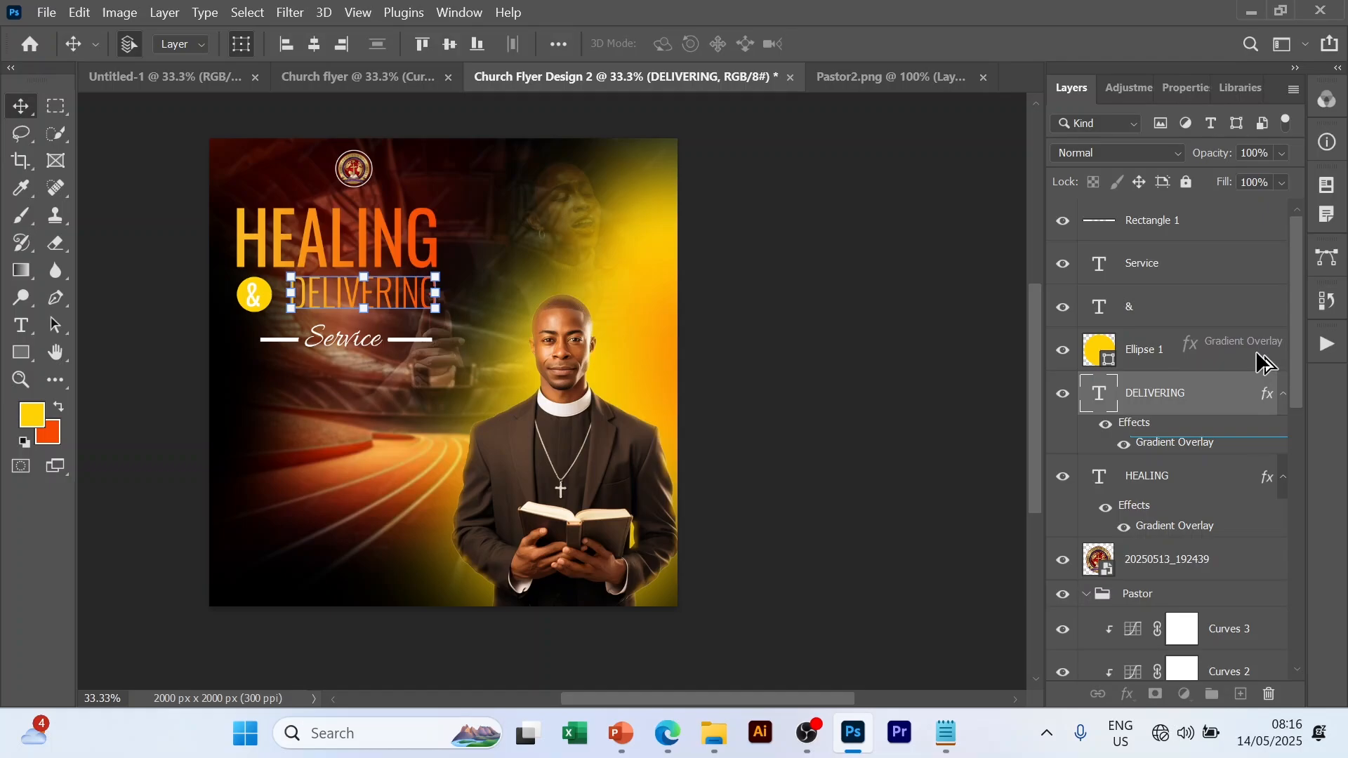
drag(1264, 363, 1260, 360)
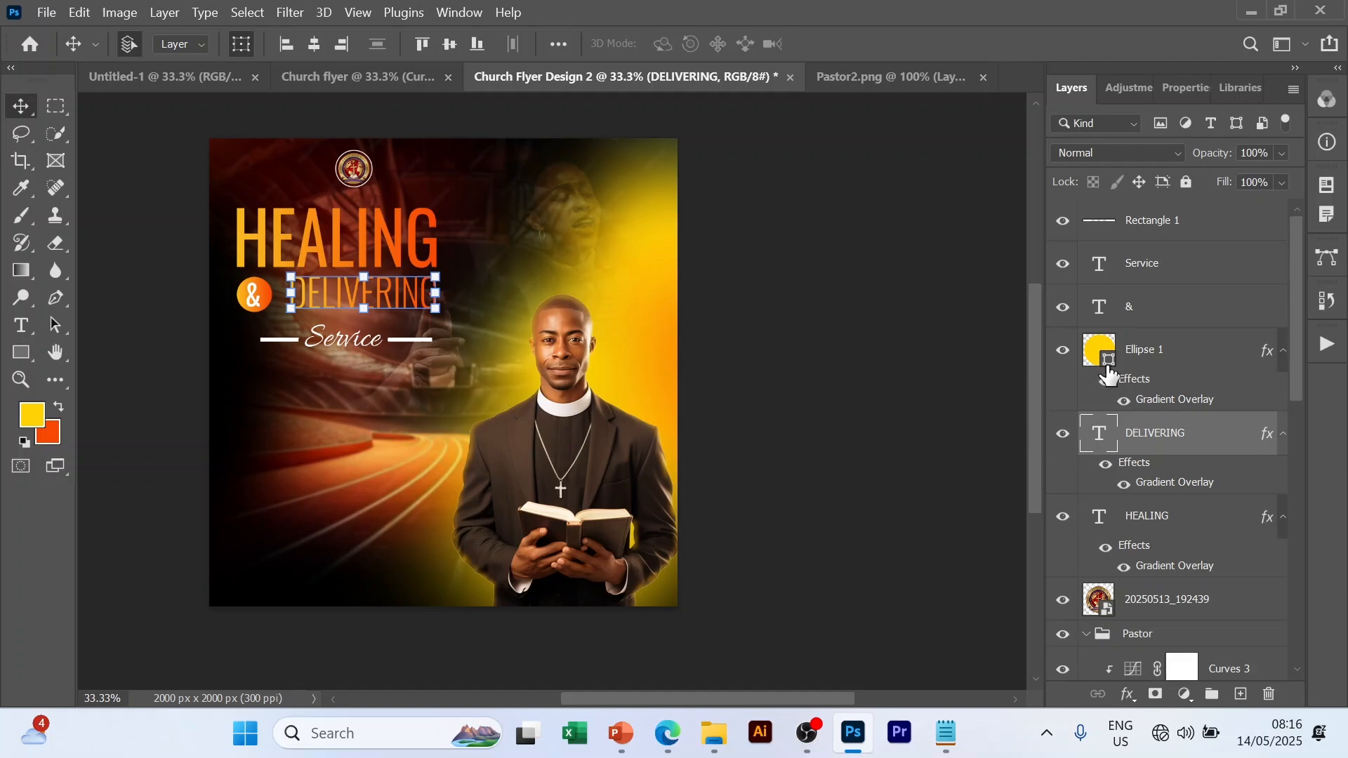
click(1169, 359)
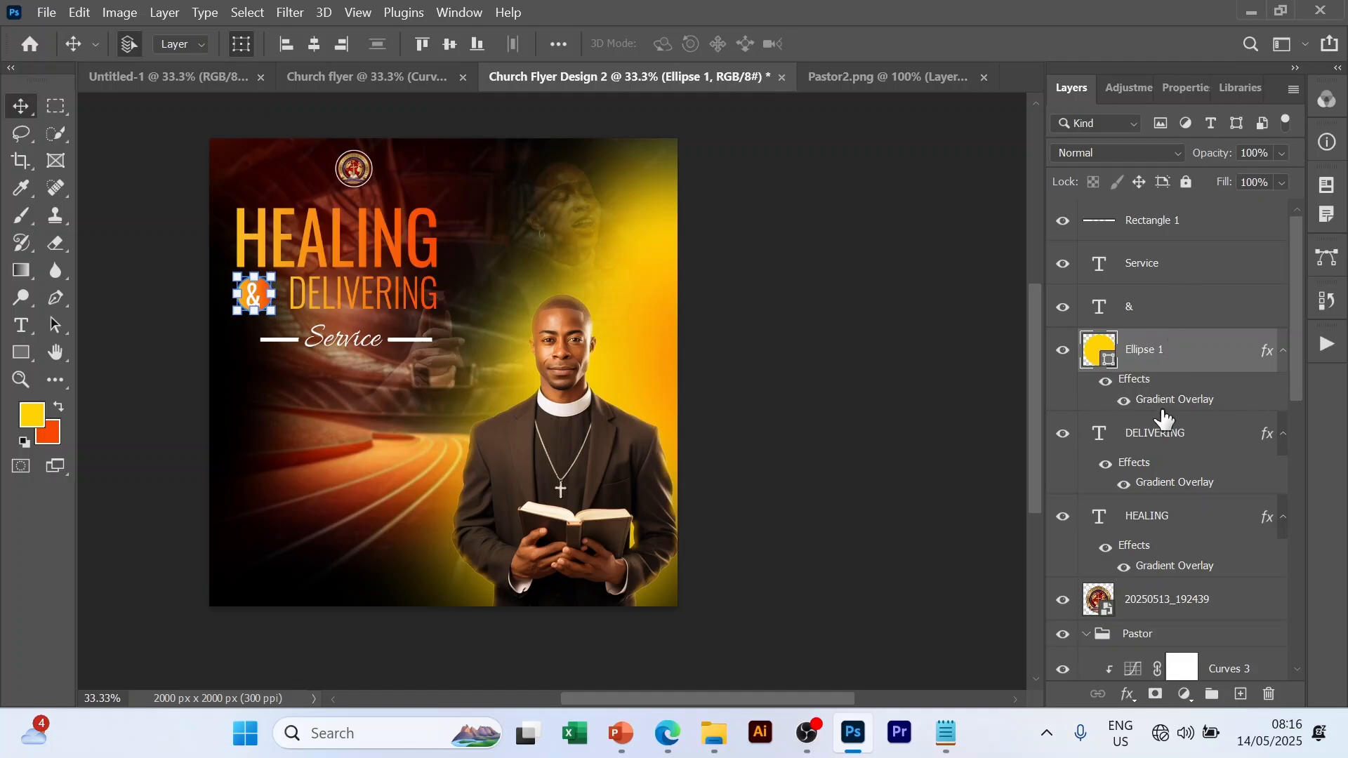
- Add a black drop shadow to DELIVERING with 42% opacity, 95° angle, 8 px distance, 22% spread and 16 px size
click(1163, 447)
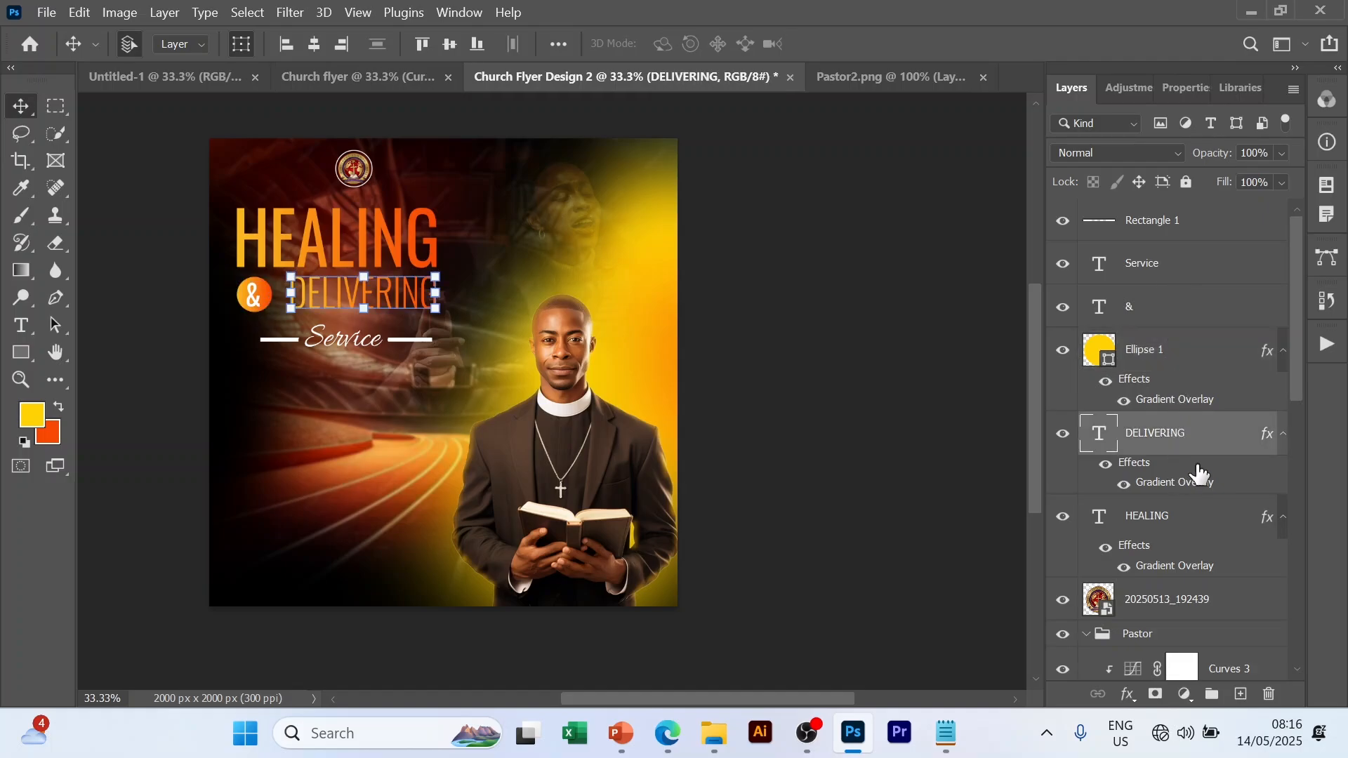
click(1129, 697)
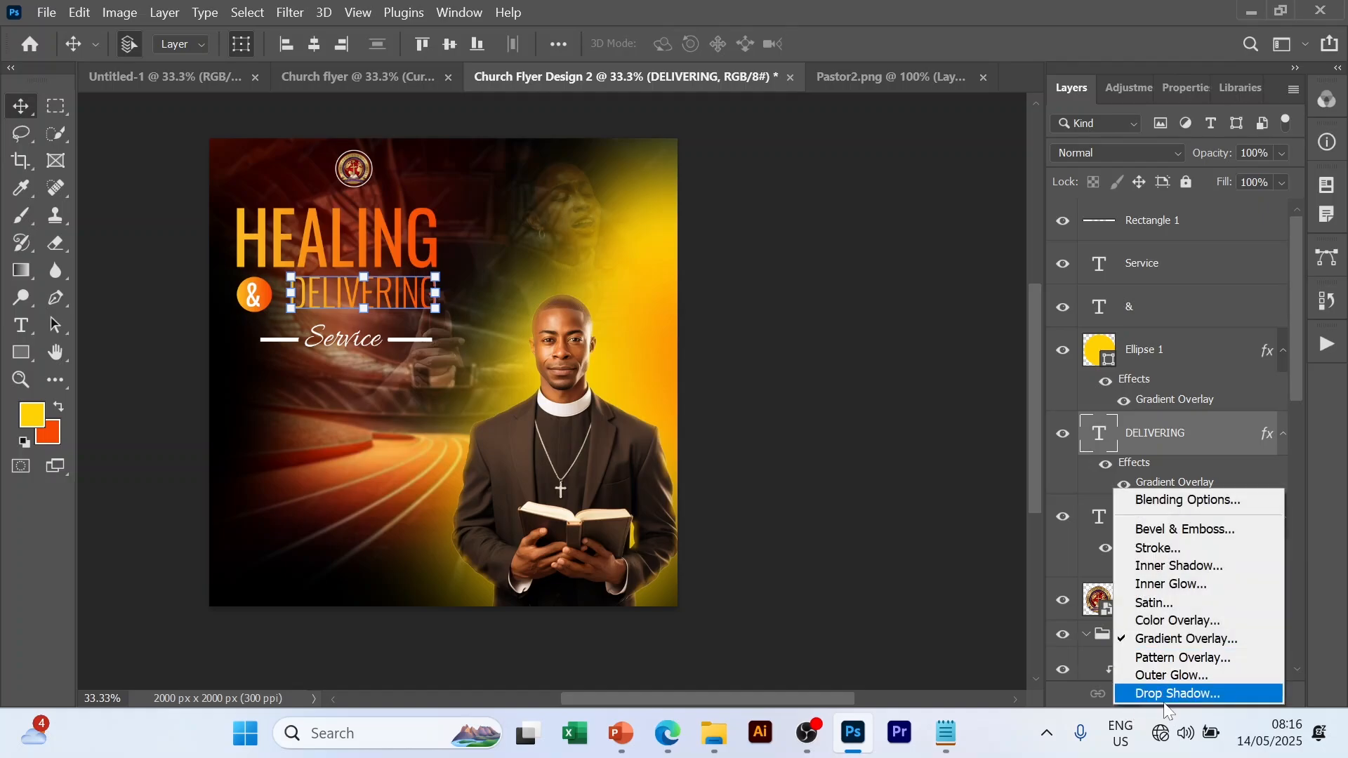
click(1173, 696)
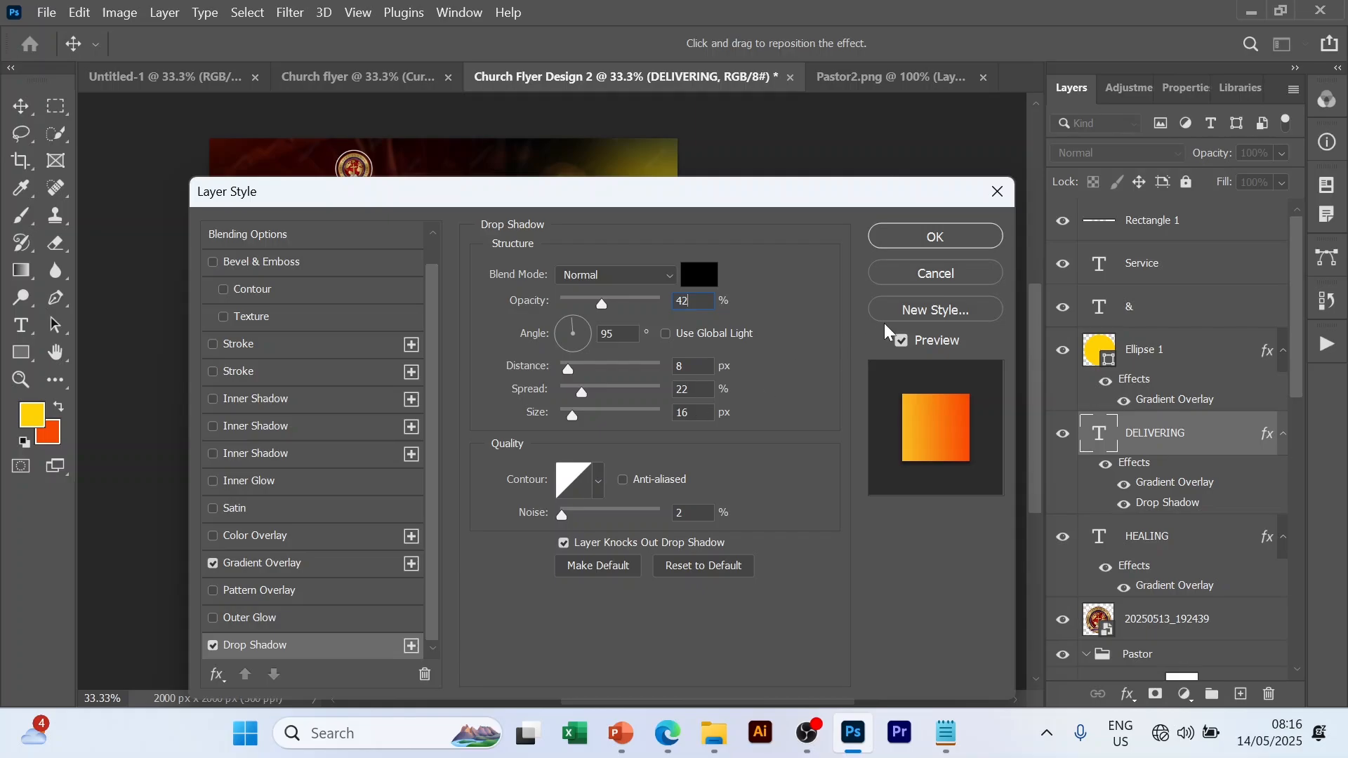
click(928, 240)
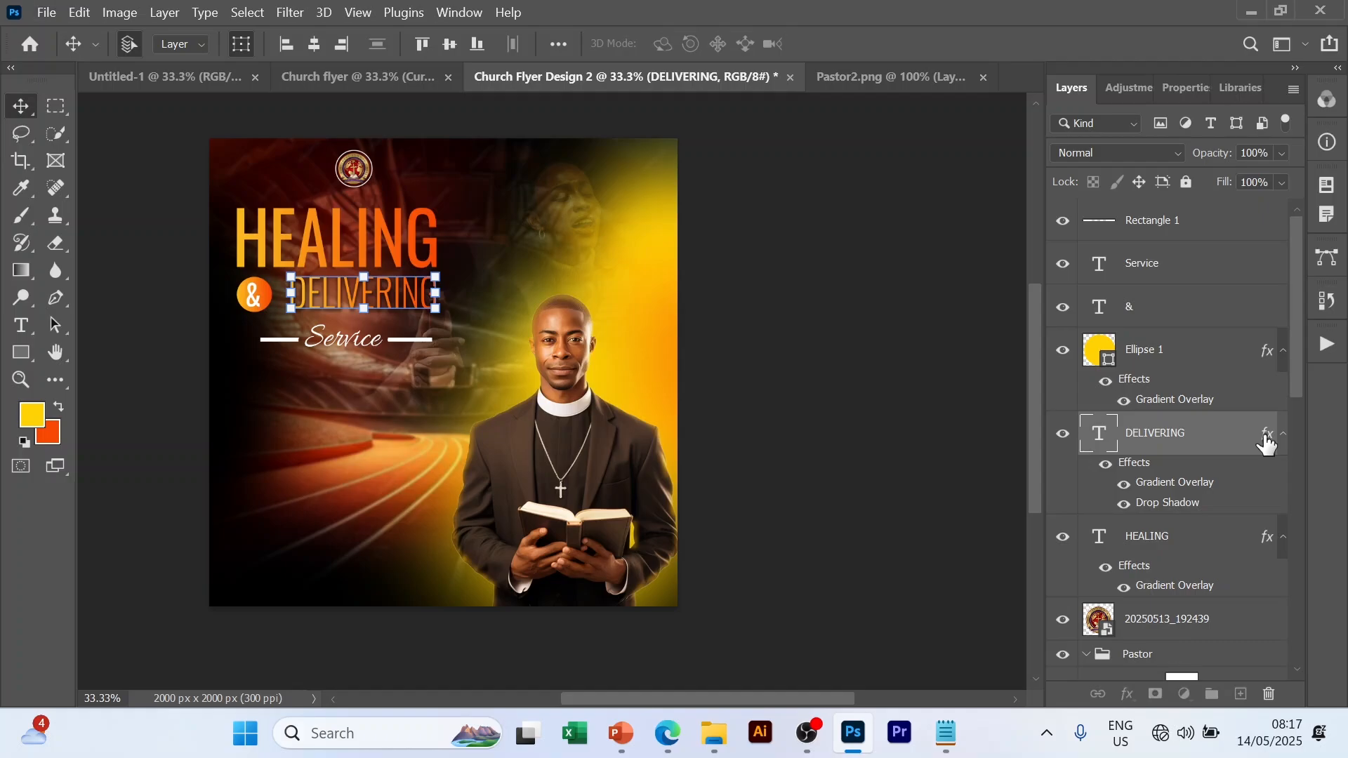
- Copy the drop shadow from DELIVERING onto the Ellipse 1 circle
mouse_move(1267, 444)
mouse_down()
mouse_move(1264, 425)
mouse_move(1264, 441)
mouse_up()
drag(1246, 505, 1237, 376)
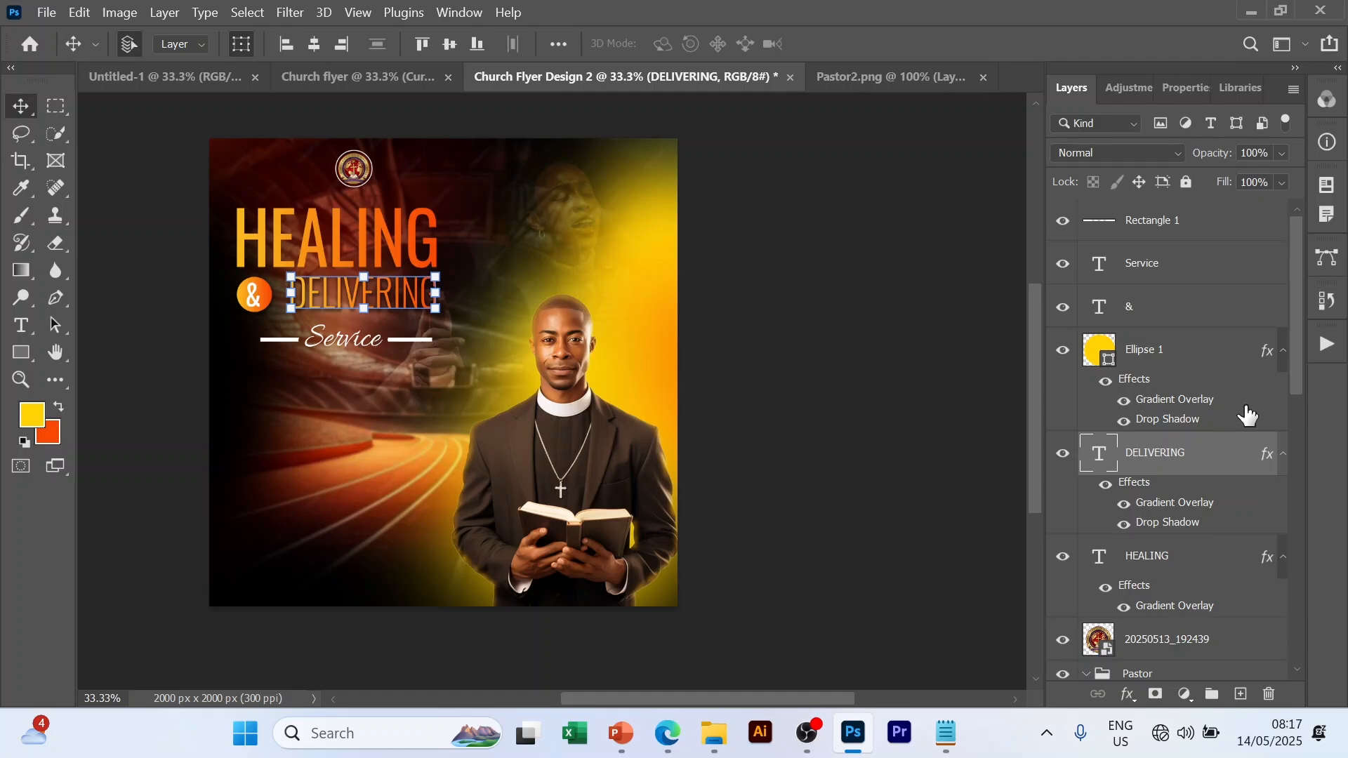
scroll(1189, 449, down, 2)
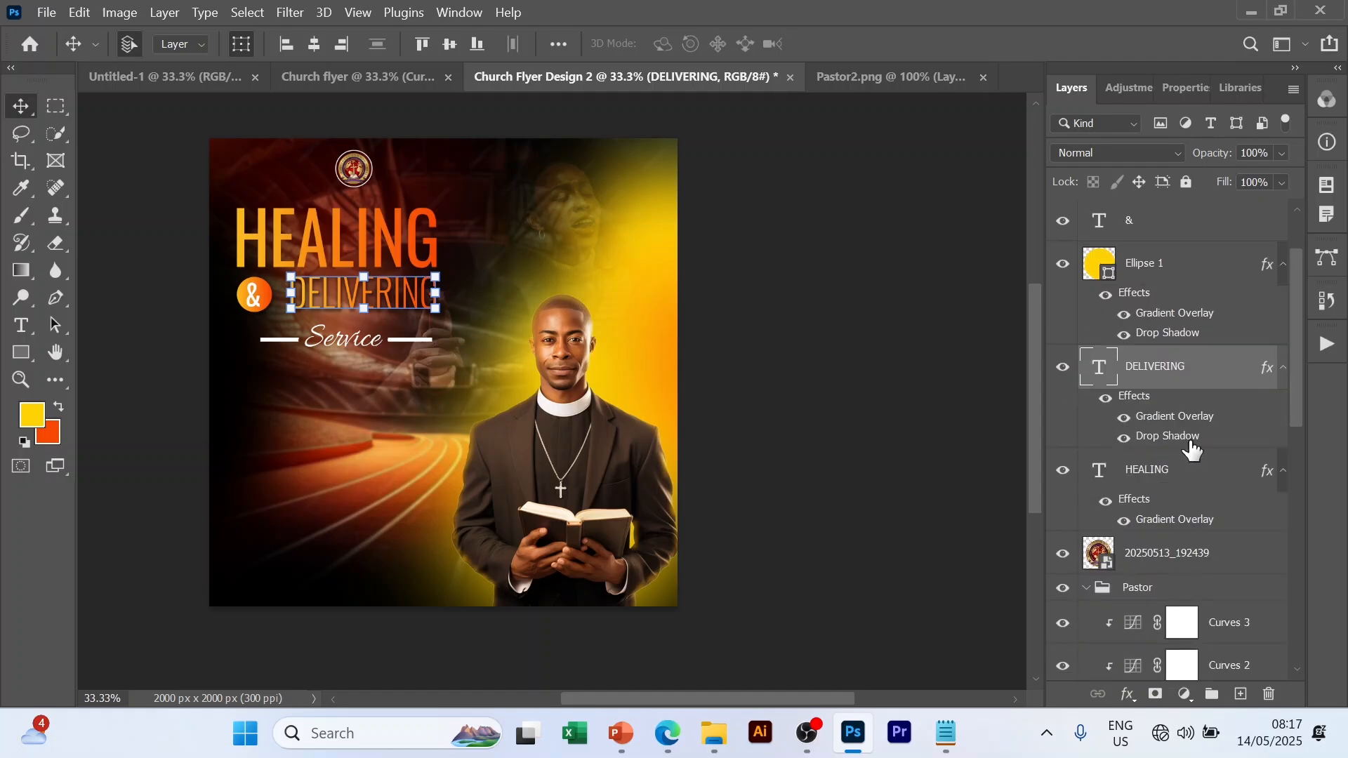
- Copy the drop shadow from the DELIVERING layer onto the HEALING text
mouse_move(1193, 437)
mouse_down()
mouse_move(1242, 485)
mouse_move(1239, 527)
mouse_up()
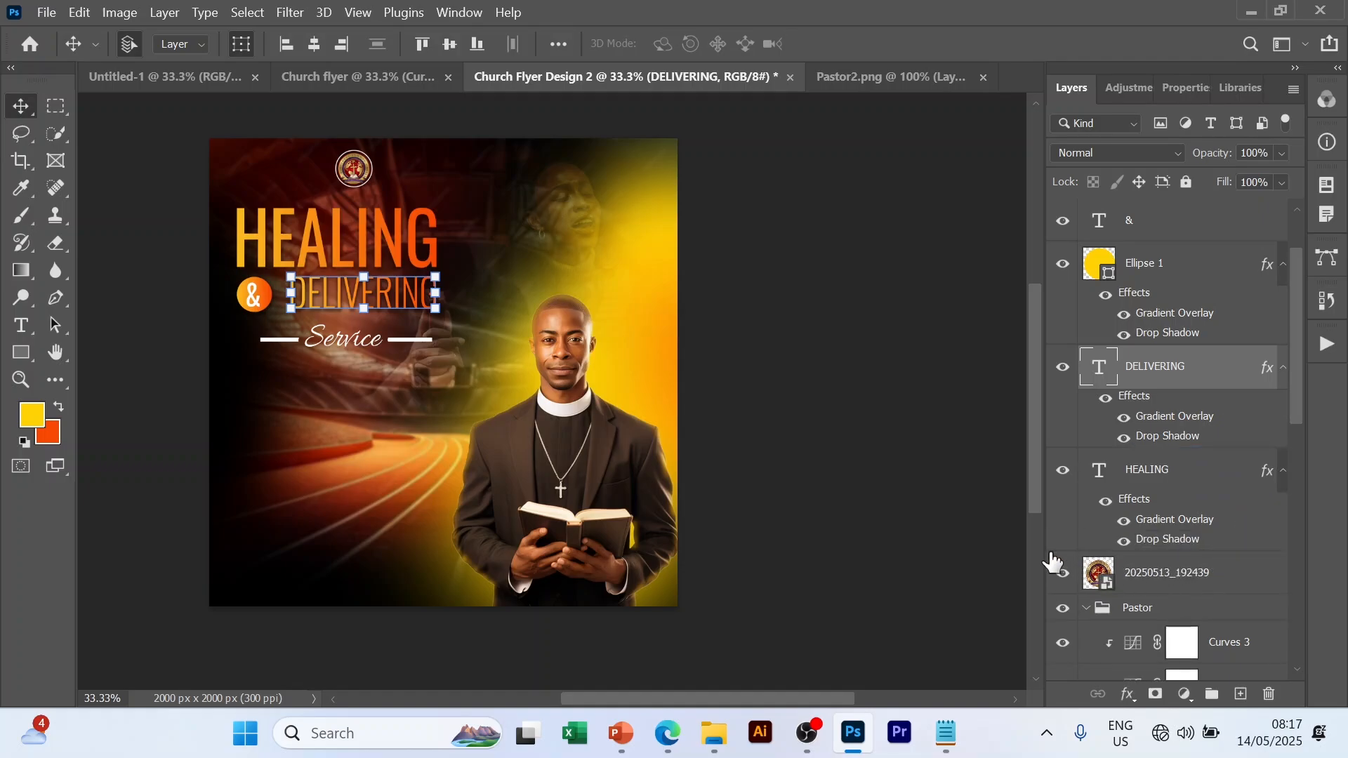
scroll(1051, 561, down, 2)
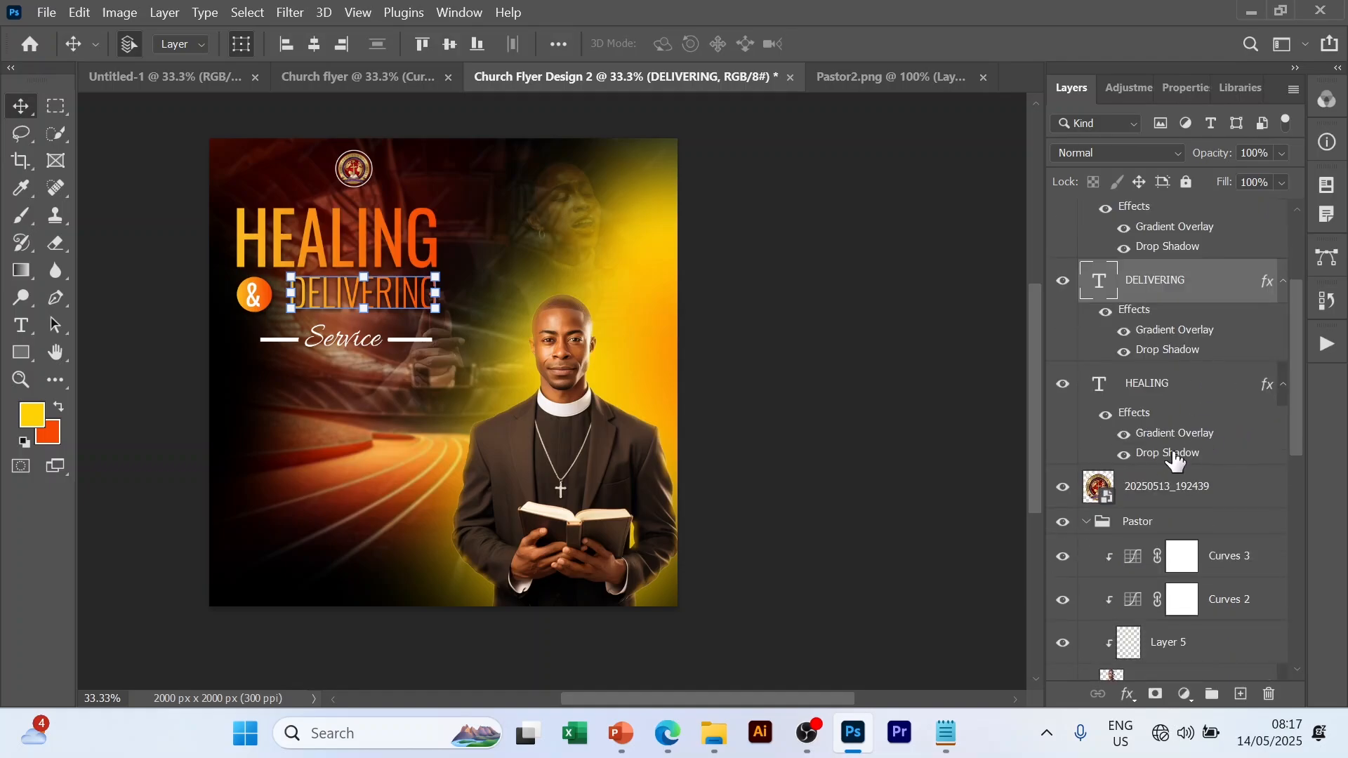
scroll(1171, 463, up, 2)
scroll(1171, 464, up, 2)
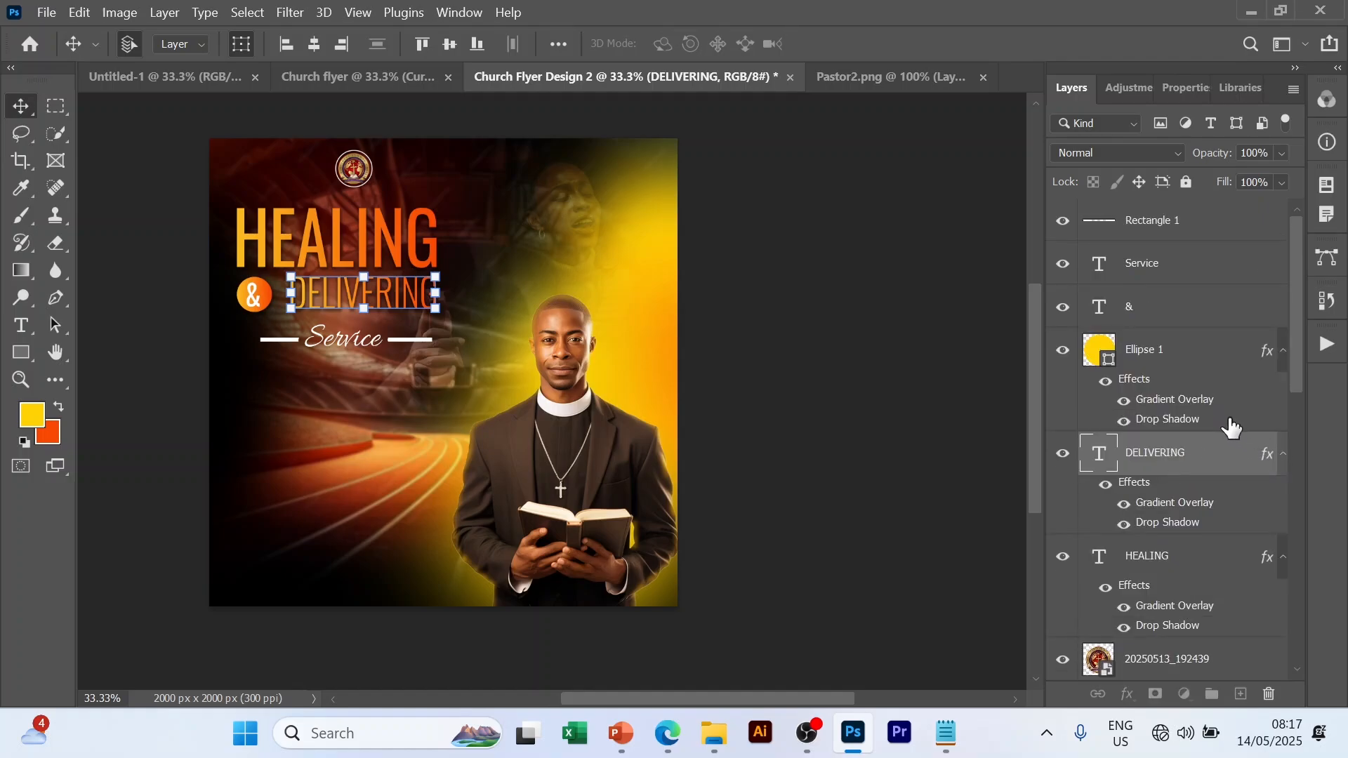
- Copy the drop shadow onto the ampersand, the Service text and the Rectangle 1 divider line
drag(1230, 426, 1237, 326)
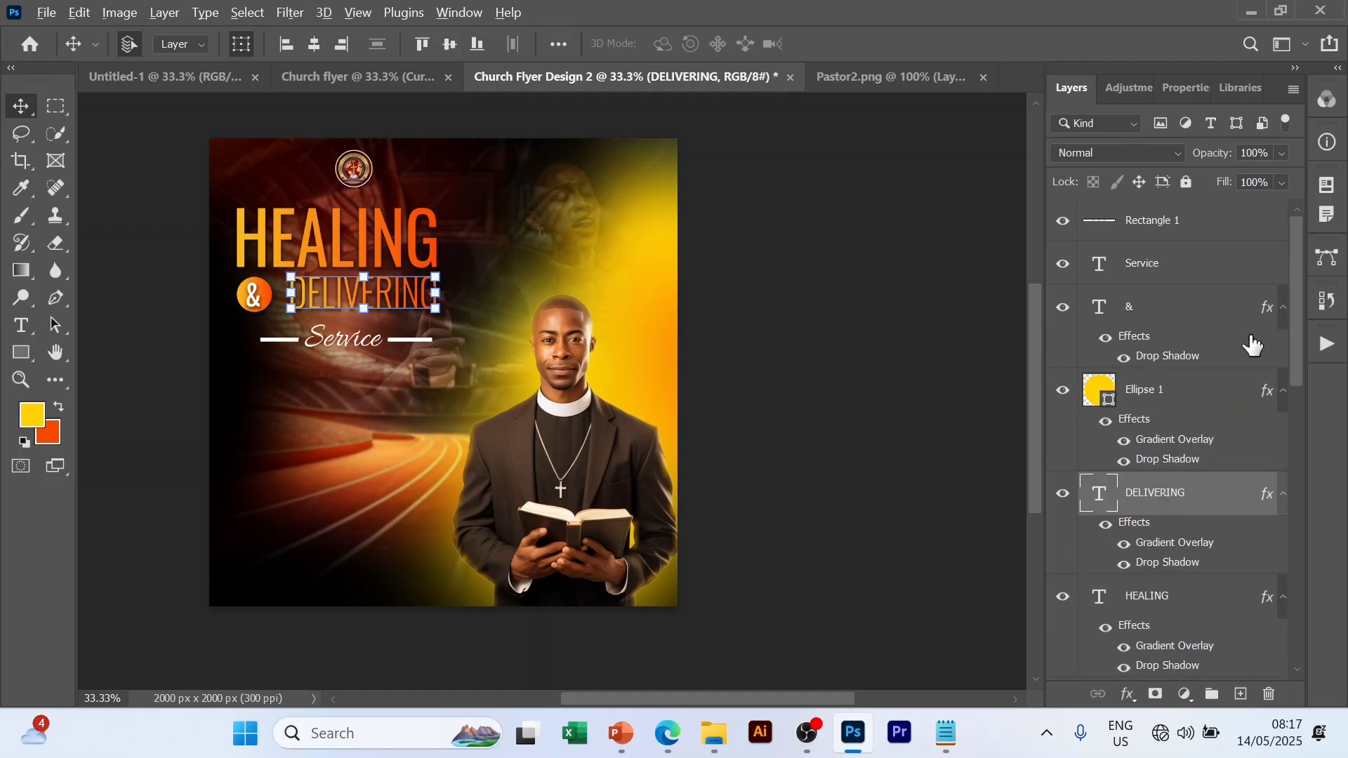
drag(1264, 309, 1249, 283)
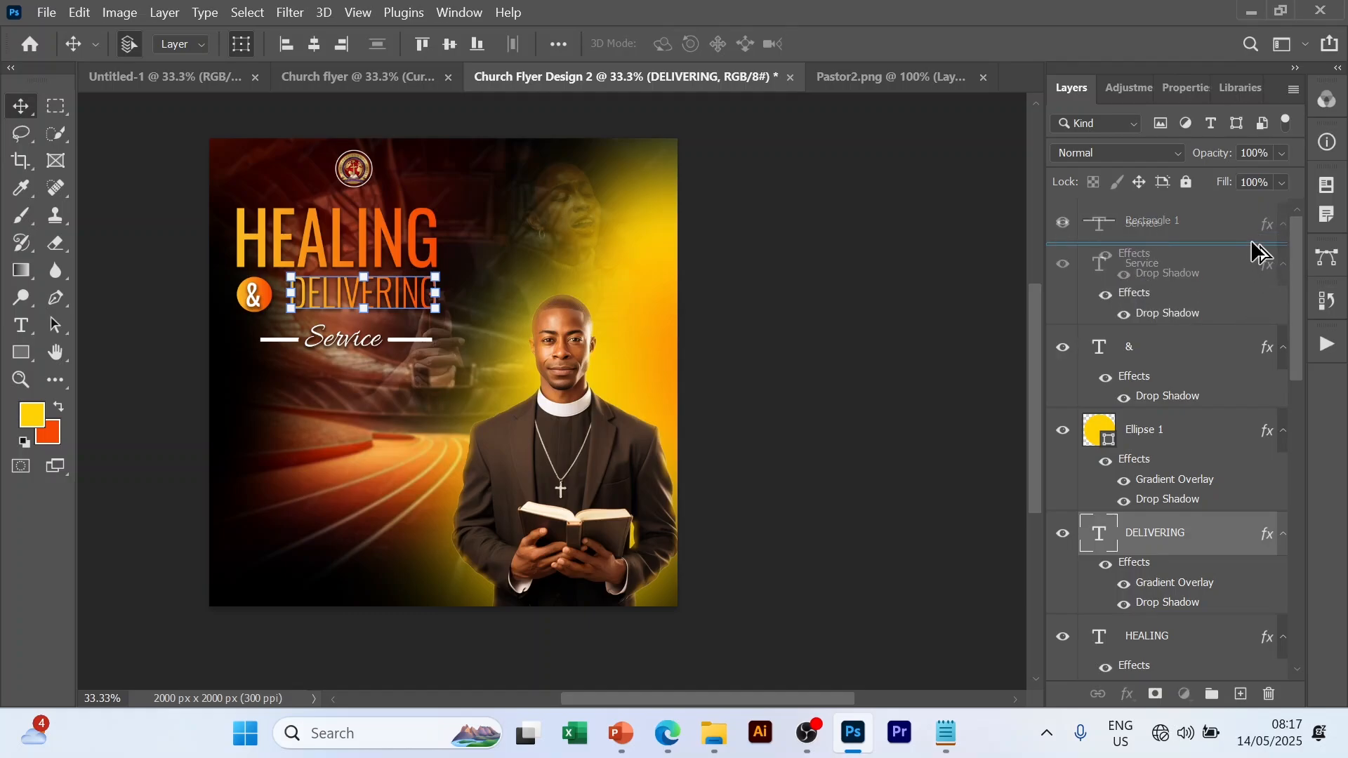
drag(1246, 282, 1242, 223)
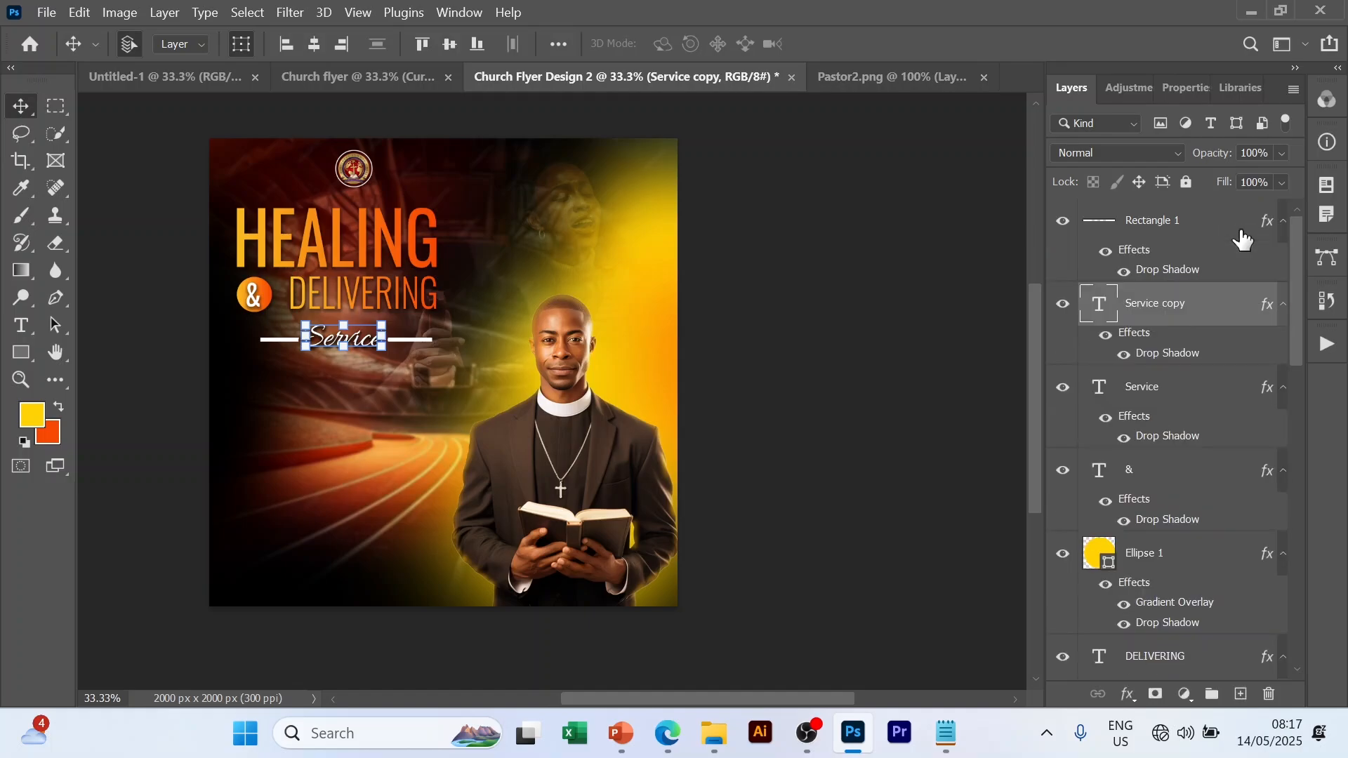
click(830, 405)
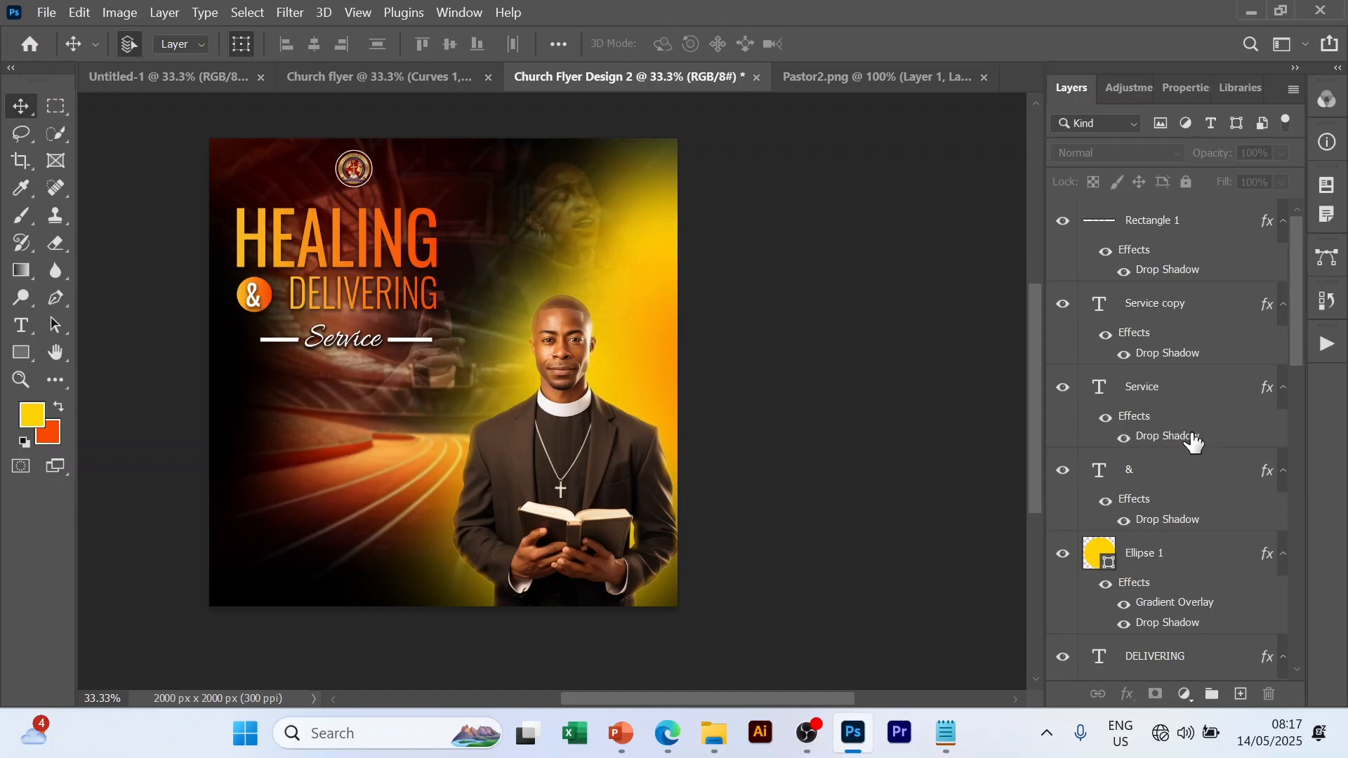
- Reduce the ampersand's font size to 24 pt so it sits comfortably inside its circle
click(1142, 474)
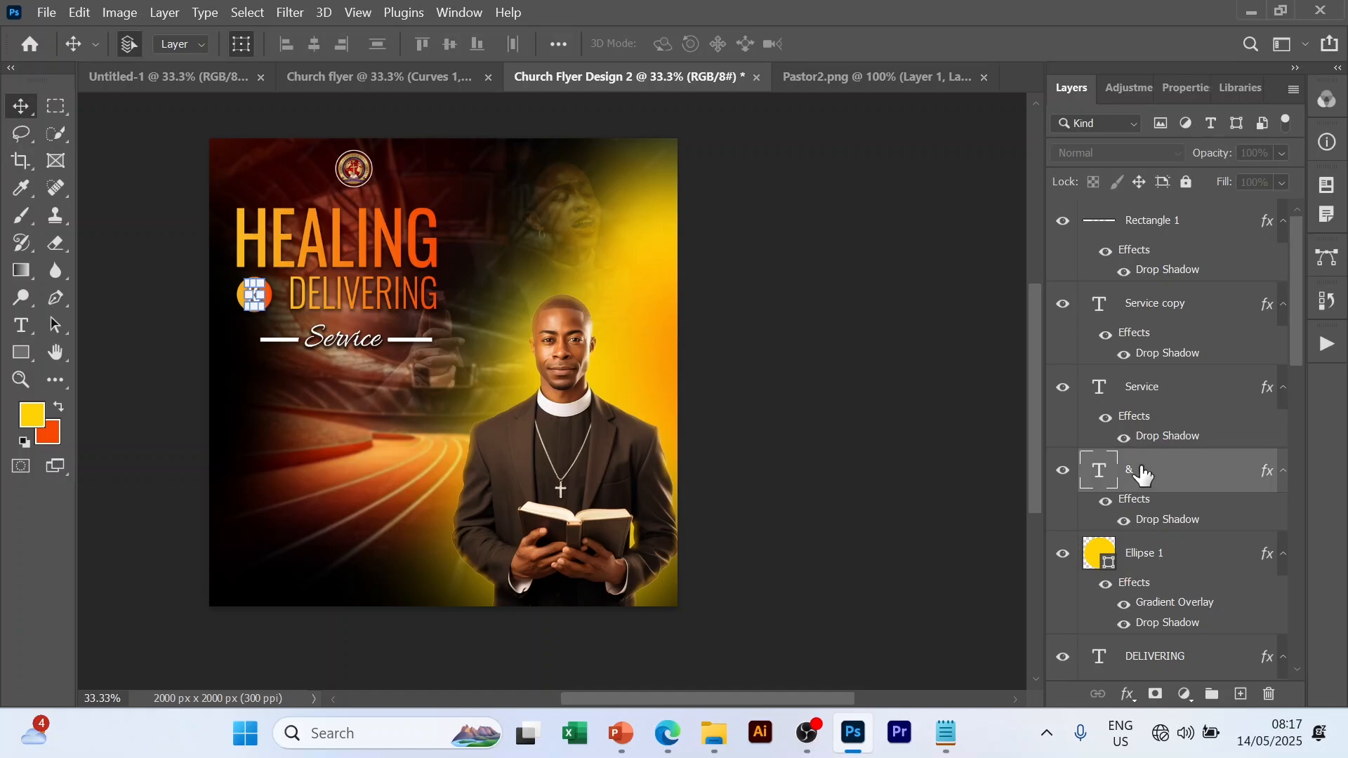
click(903, 428)
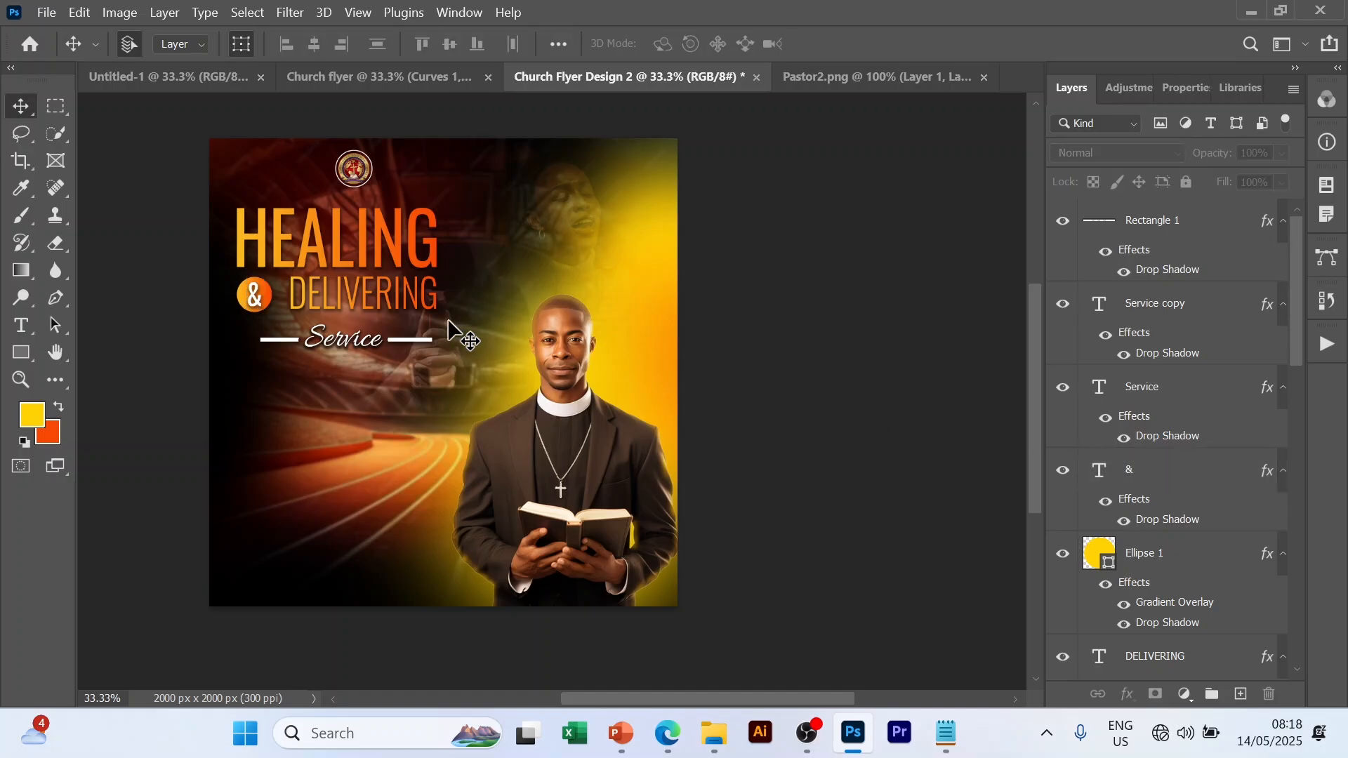
click(260, 295)
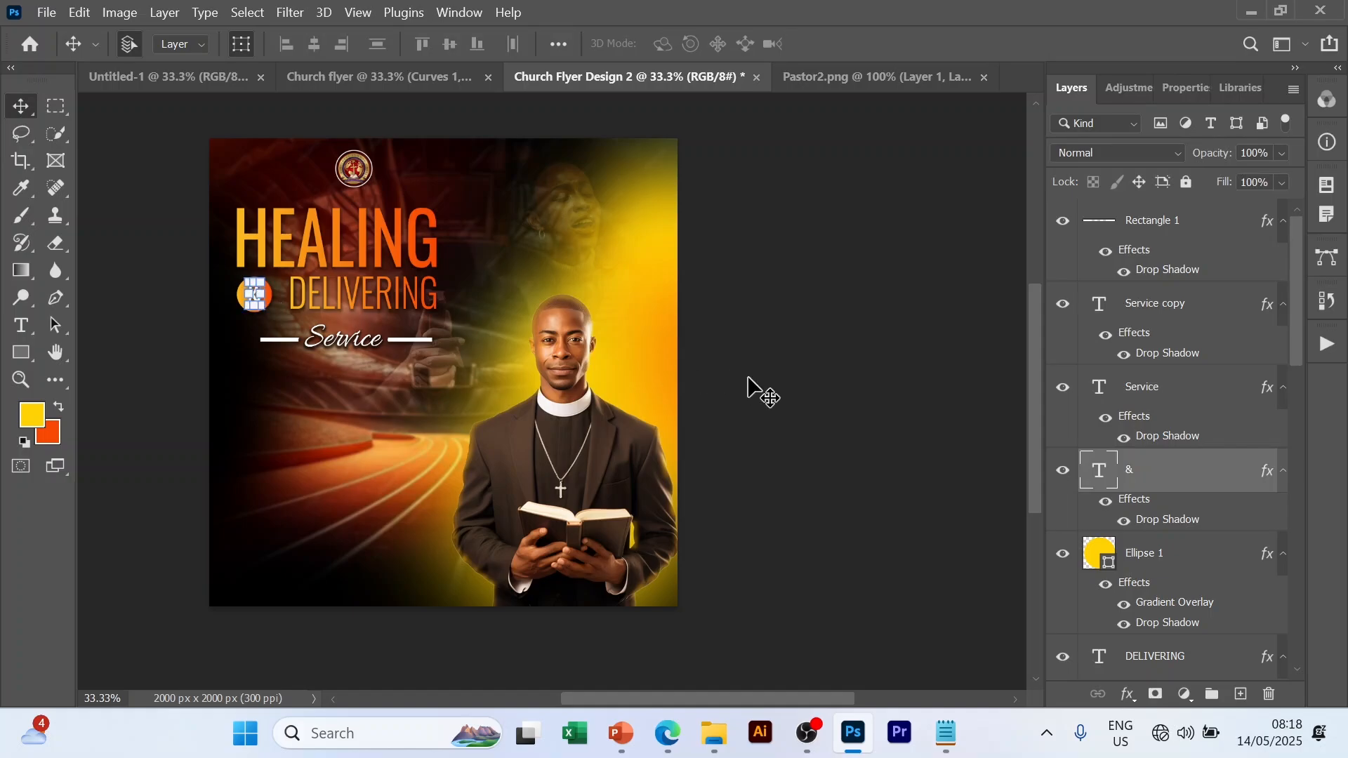
double_click(1100, 472)
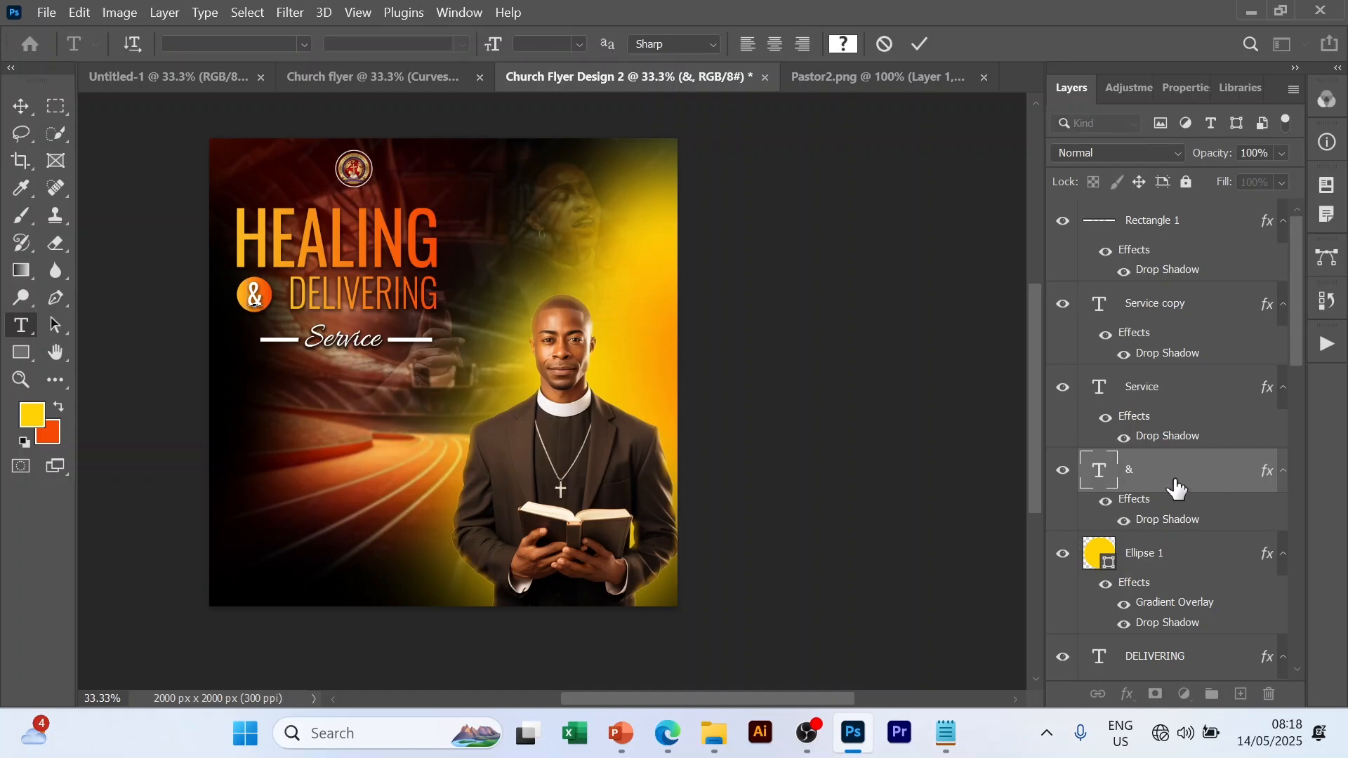
ctrl+click(1093, 472)
key(v)
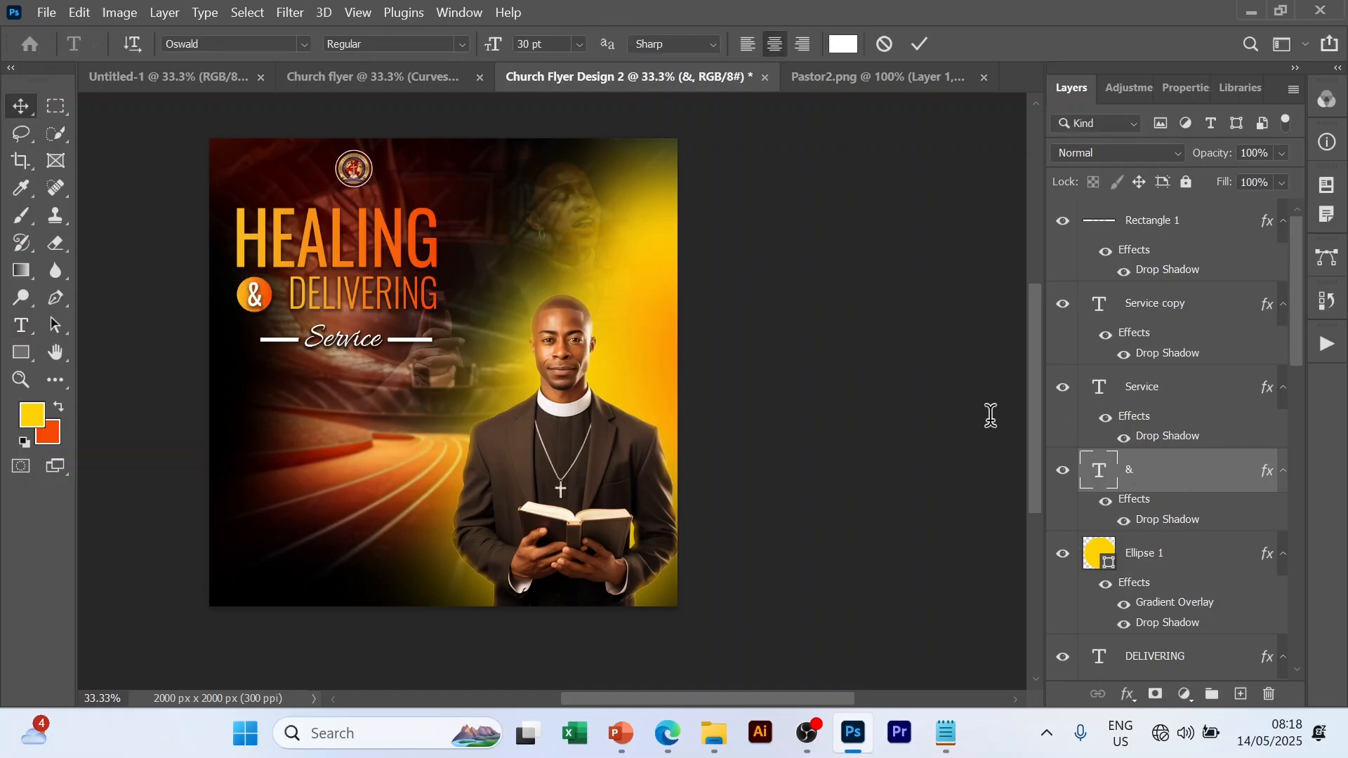
click(580, 45)
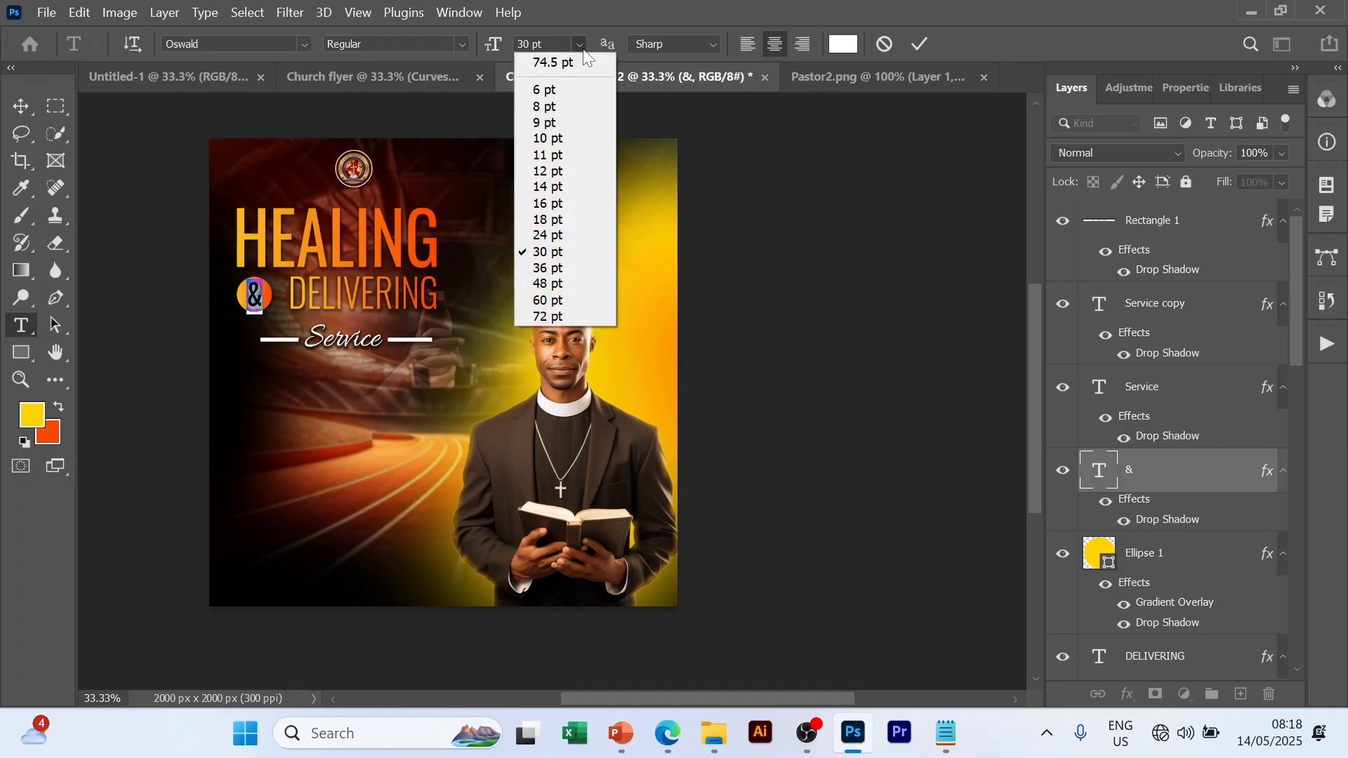
click(550, 234)
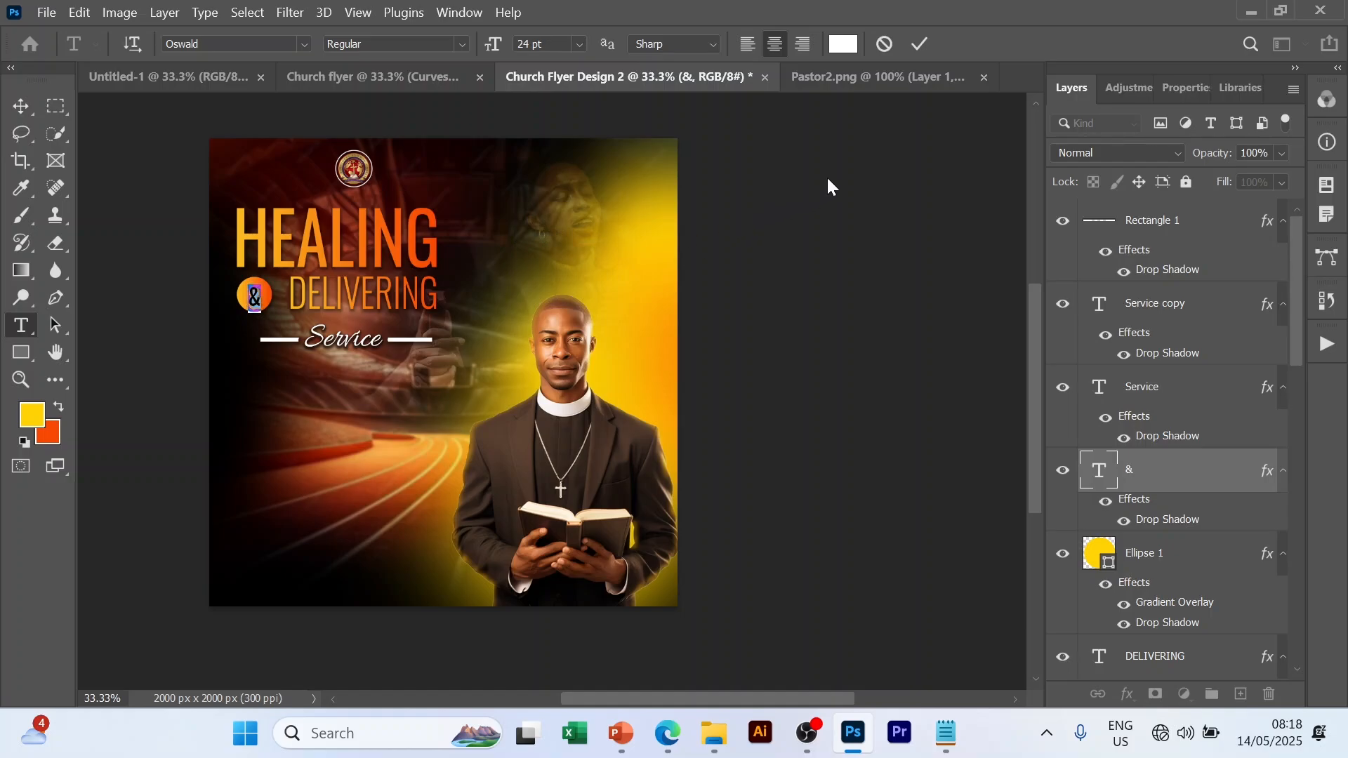
click(917, 45)
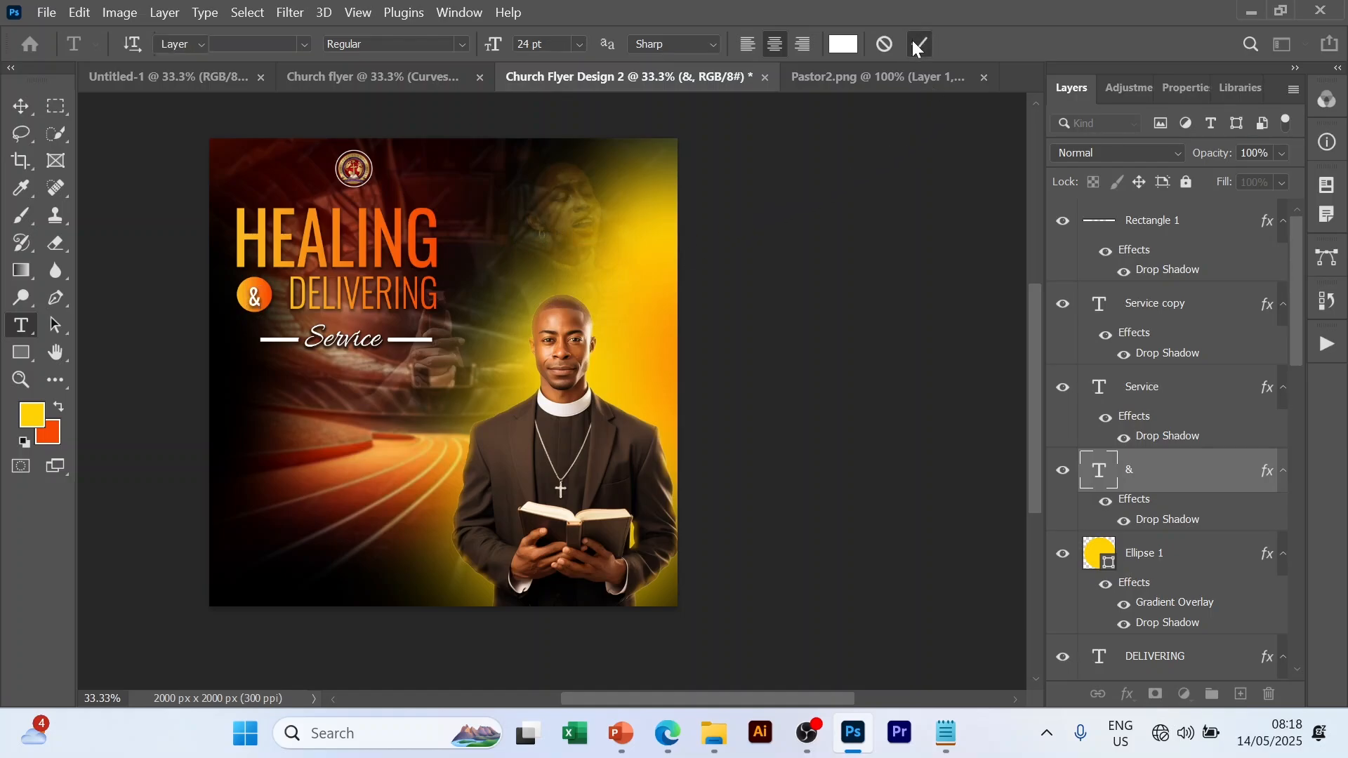
key(v)
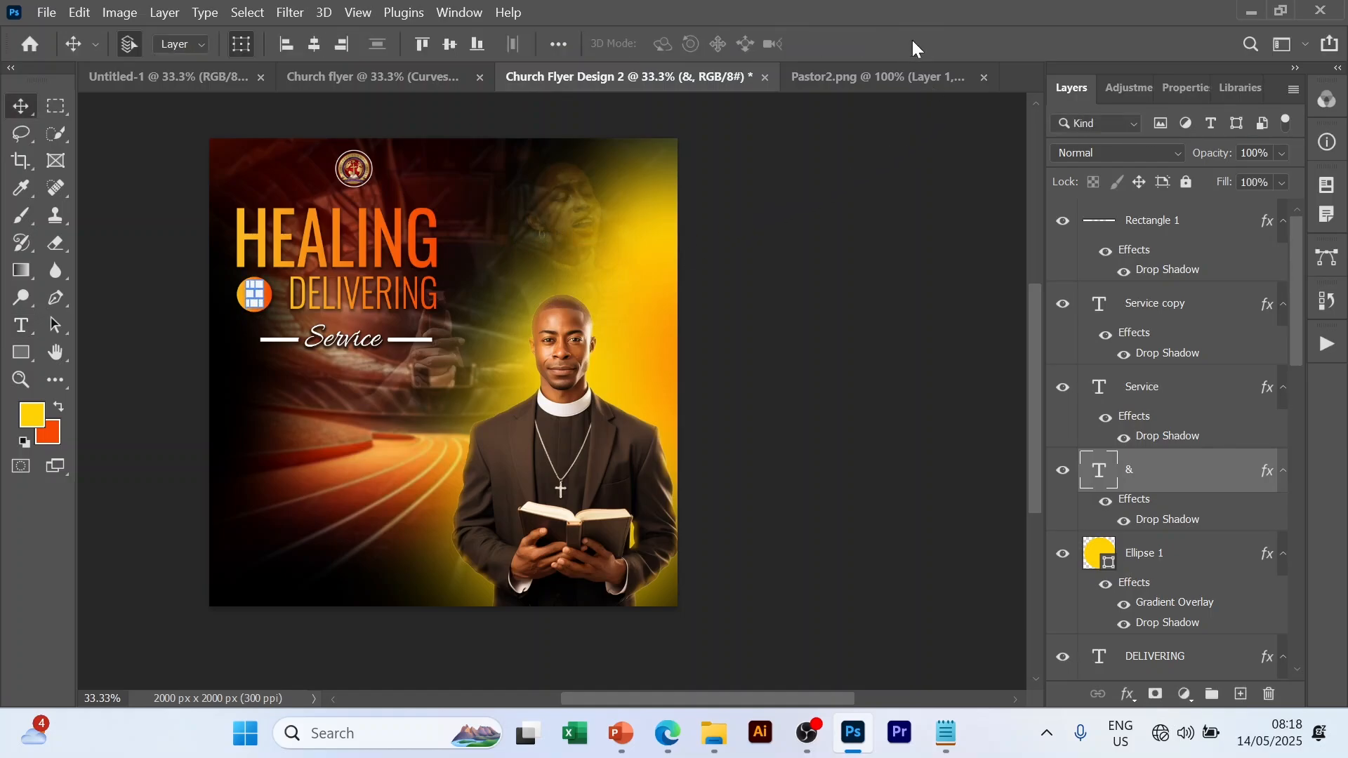
click(792, 306)
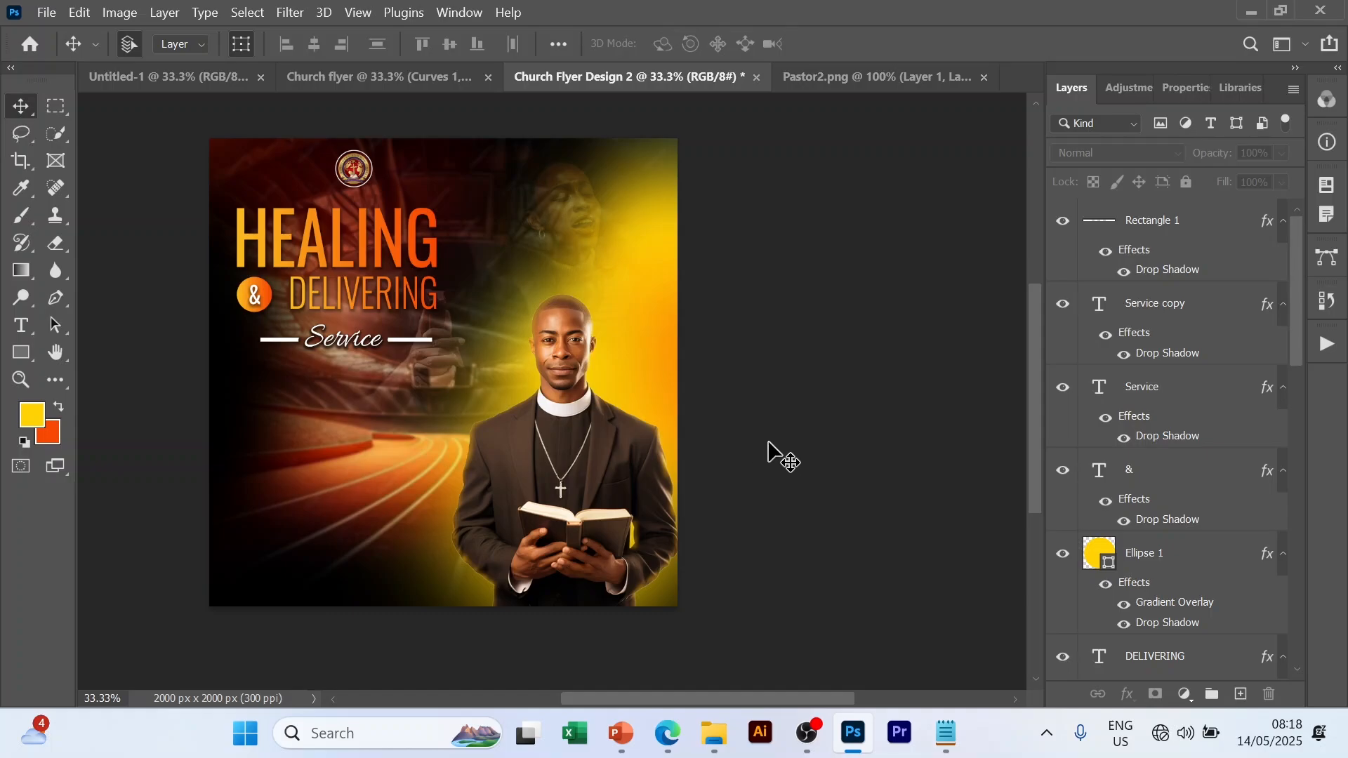
- Draw a yellow rectangle without a stroke, about 856 px by 293 px, below the Service text
key(ctrl+apostrophe)
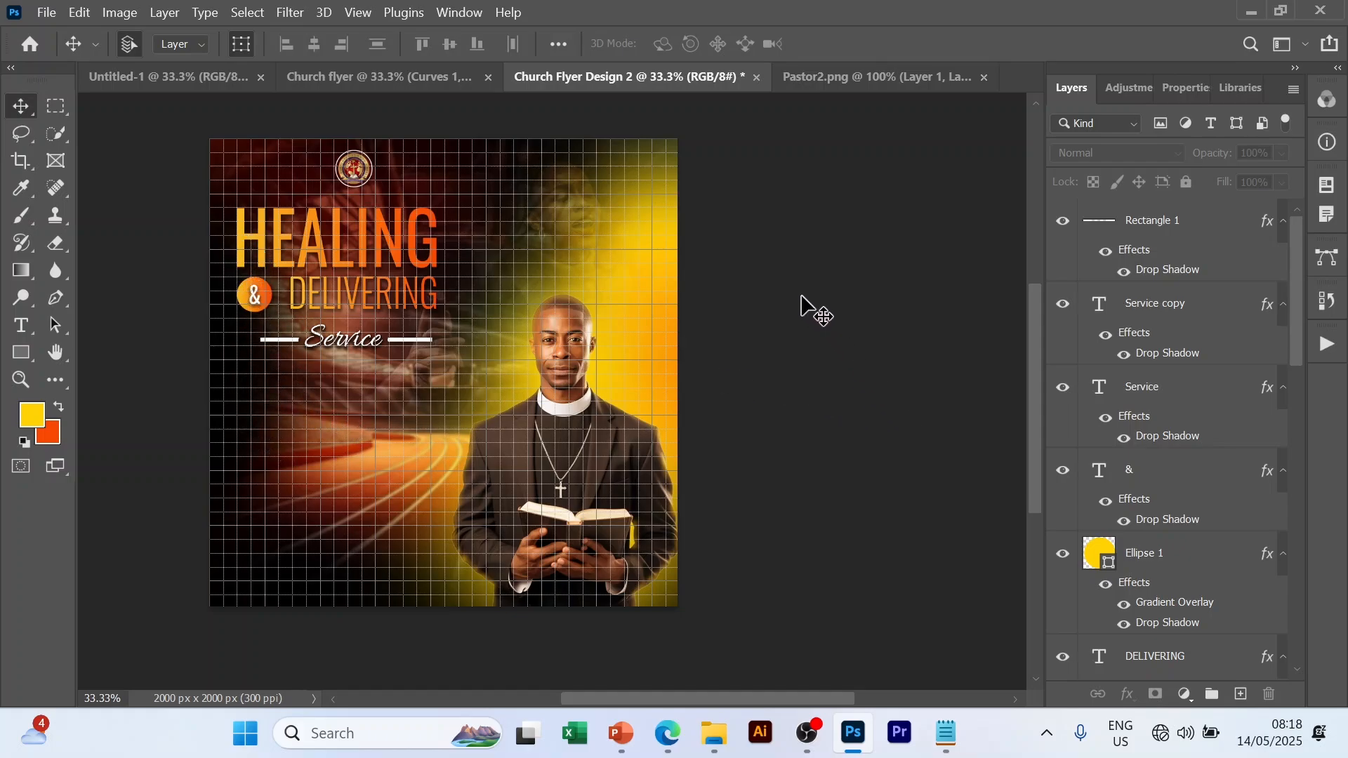
key(ctrl+apostrophe)
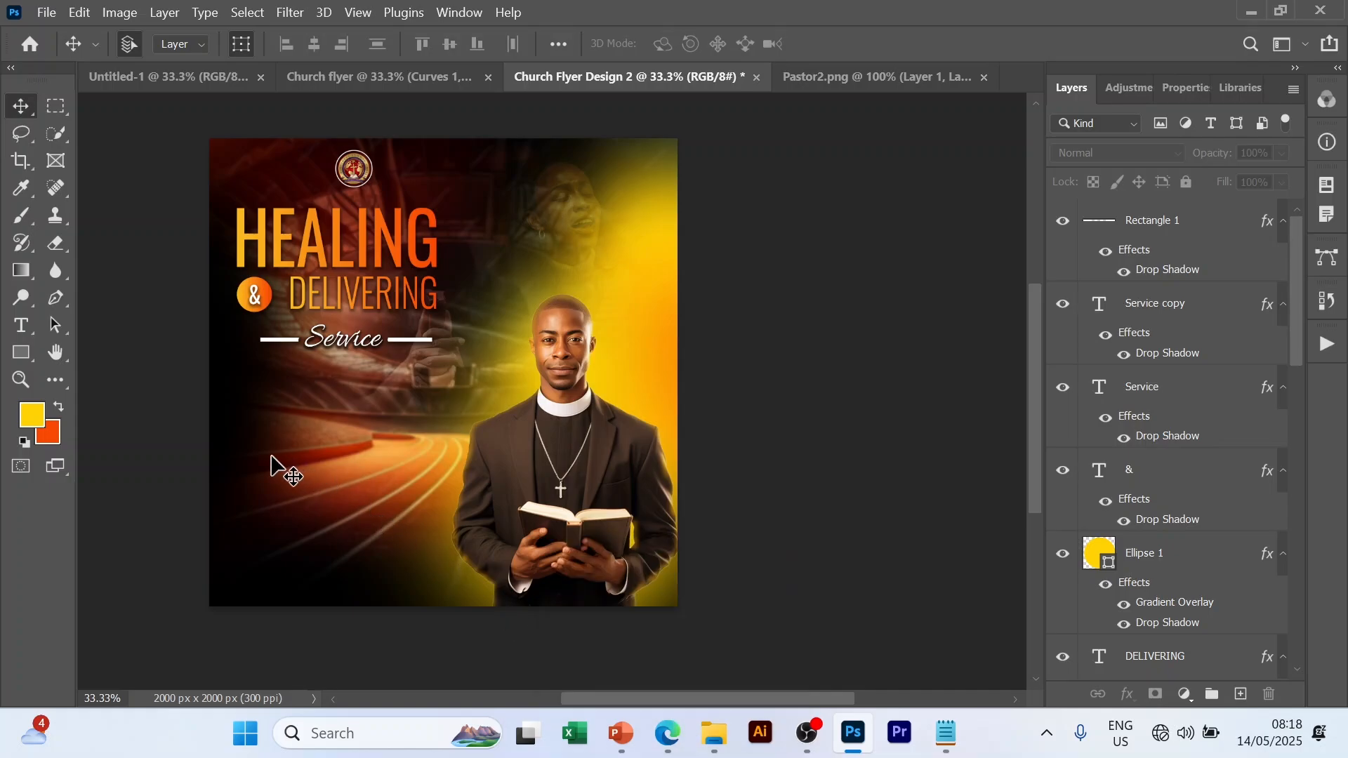
key(u)
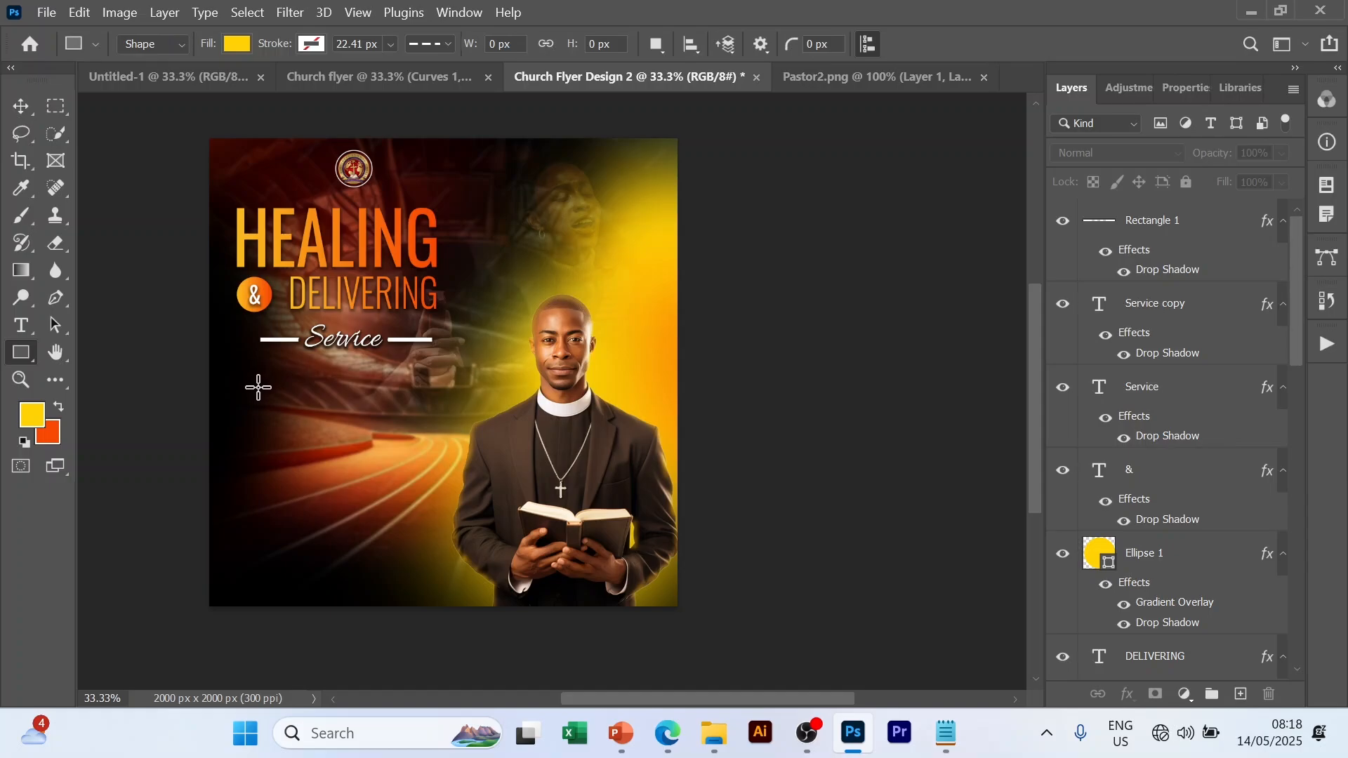
drag(256, 386, 458, 455)
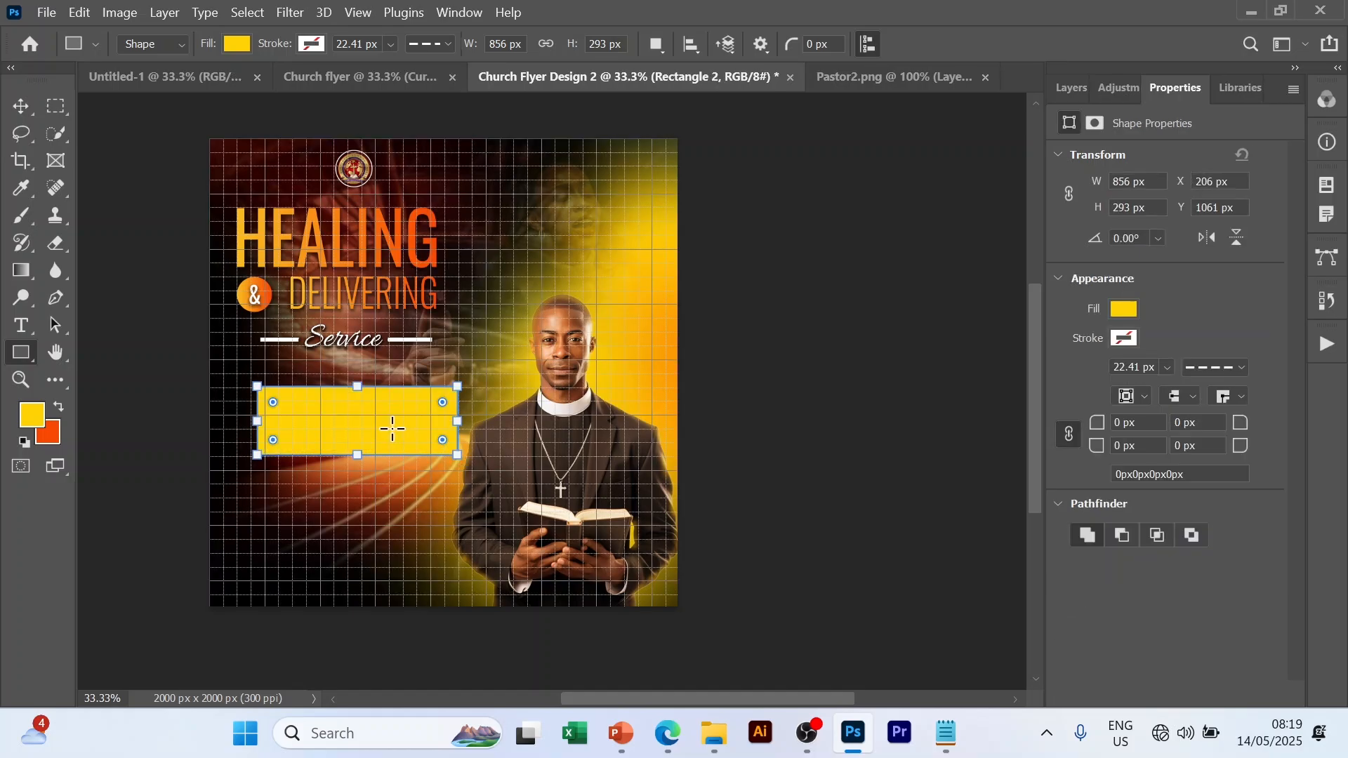
- Move the yellow rectangle closer beneath Service and fit it to the title's edges at about 853 px wide
key(v)
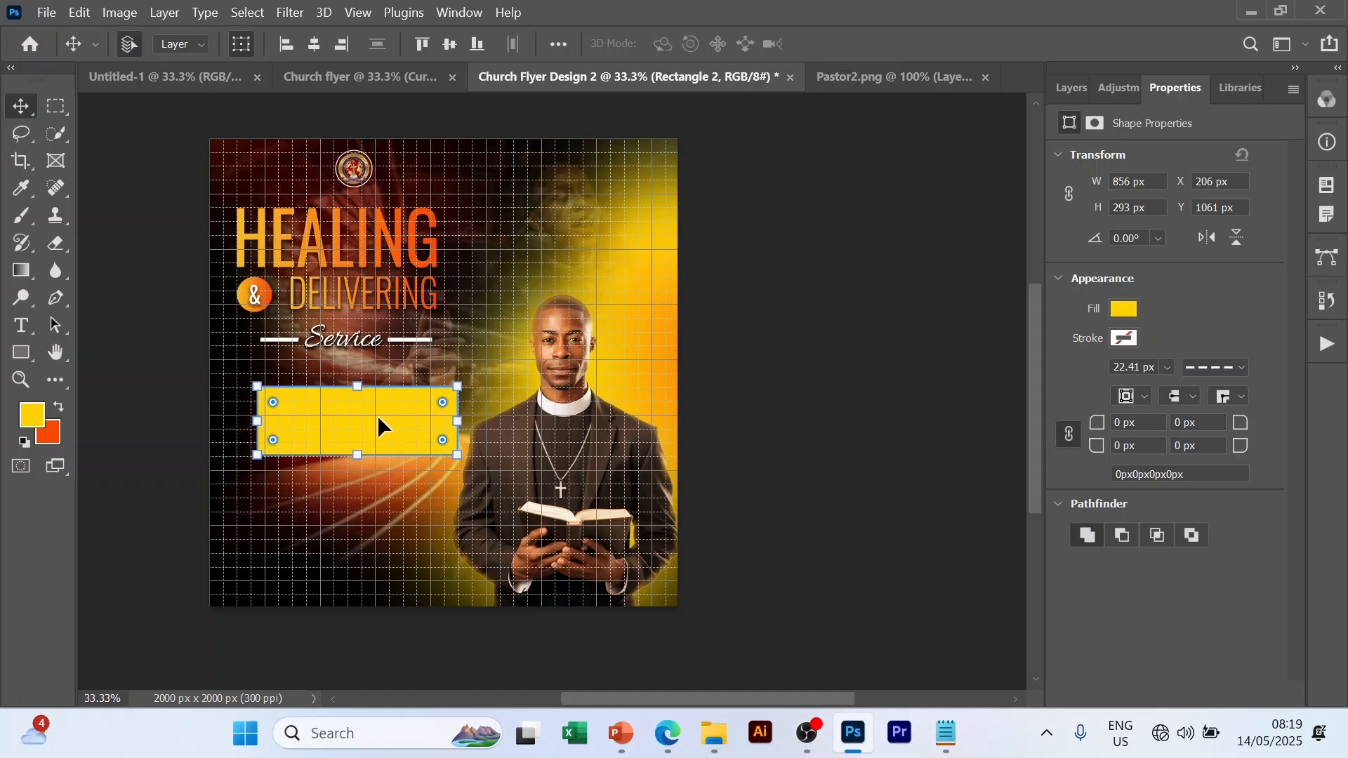
drag(377, 415, 402, 405)
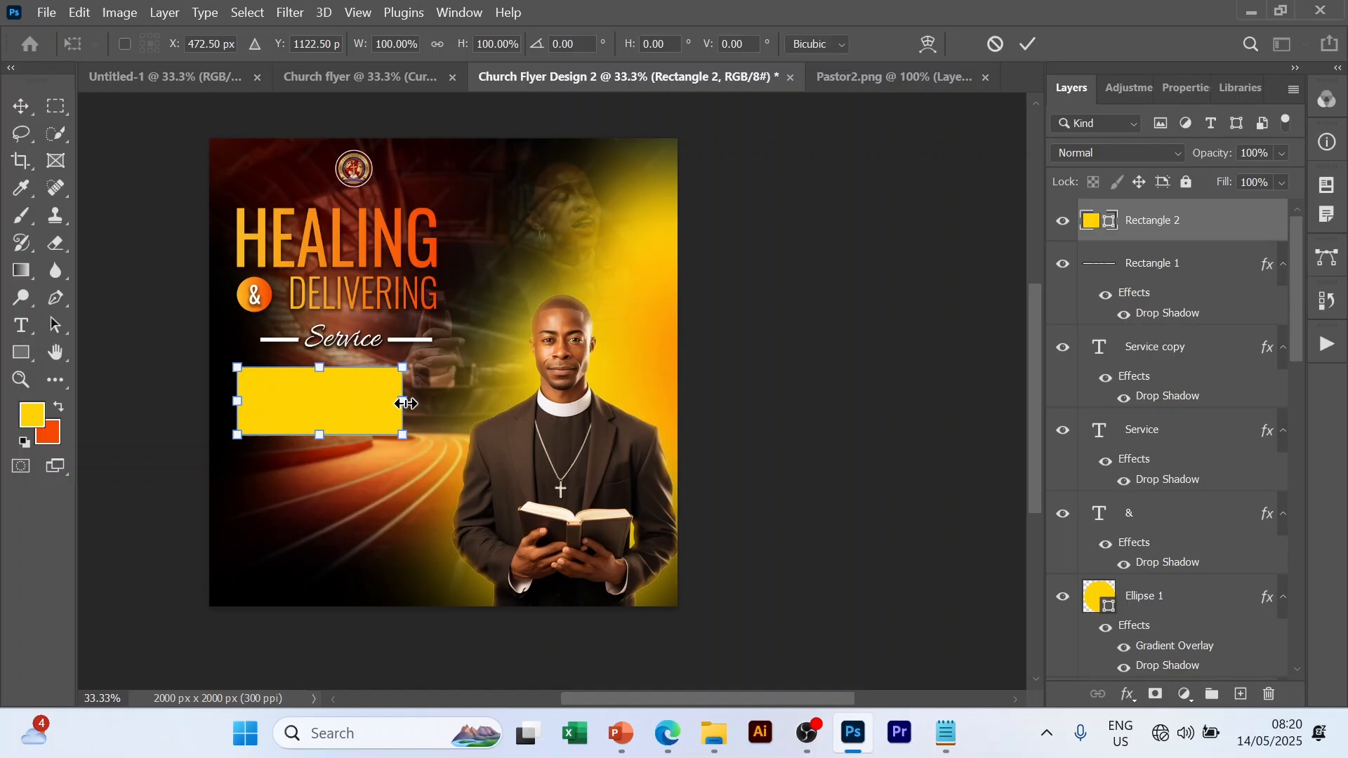
drag(405, 404, 440, 404)
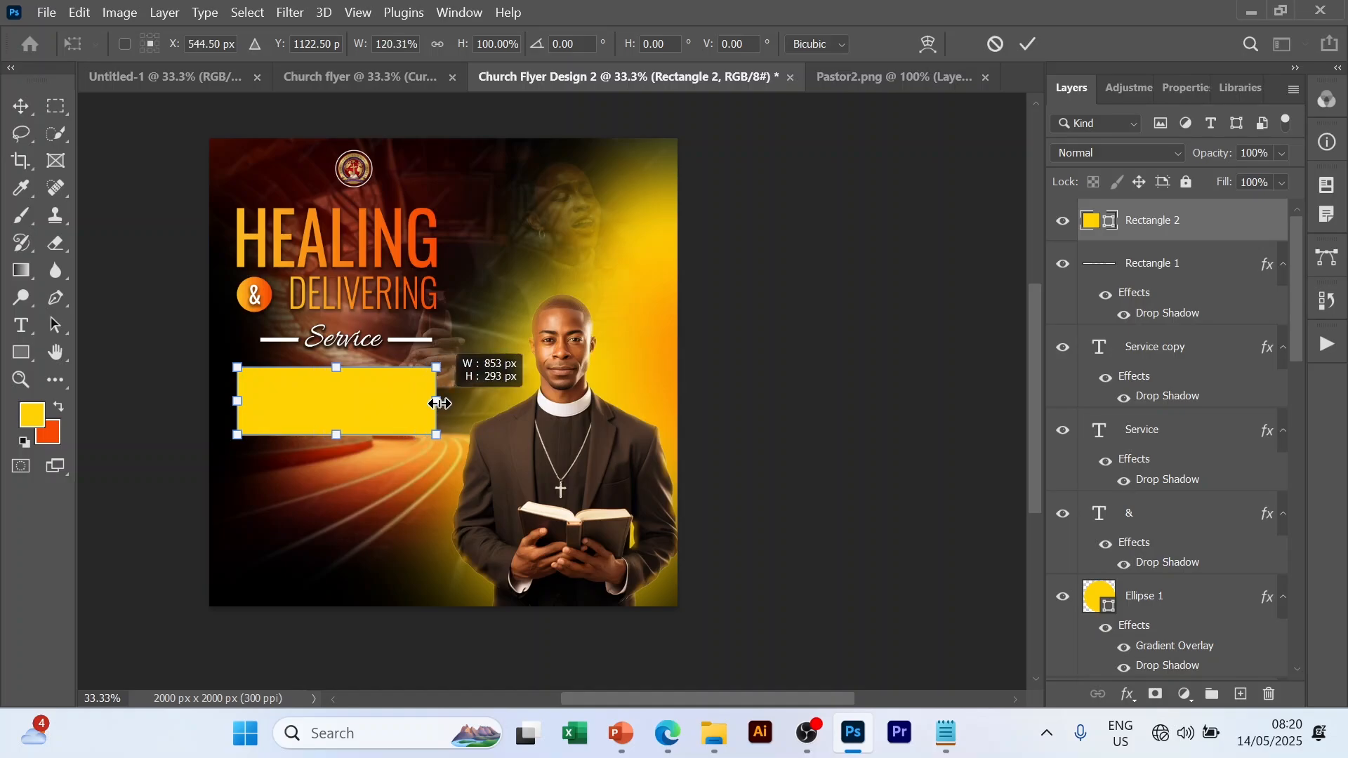
drag(440, 404, 438, 403)
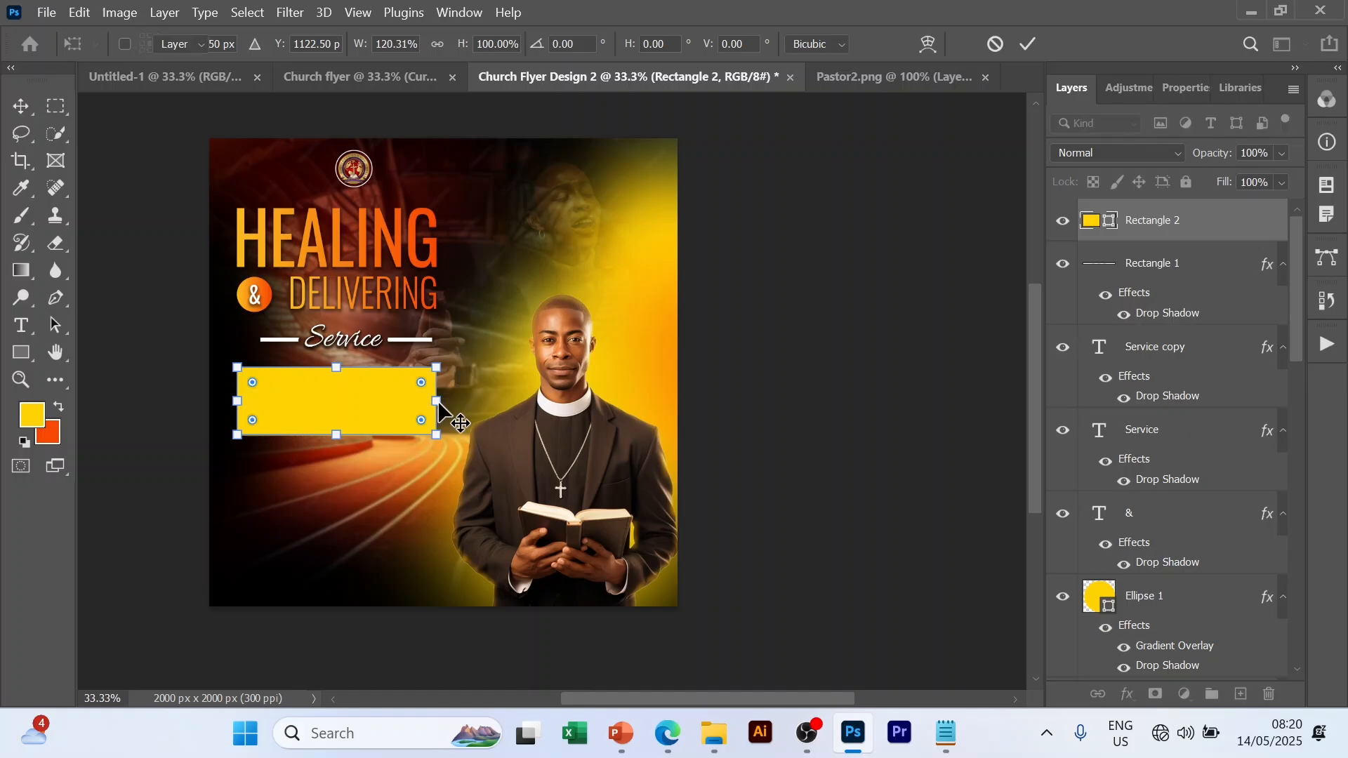
key(Return)
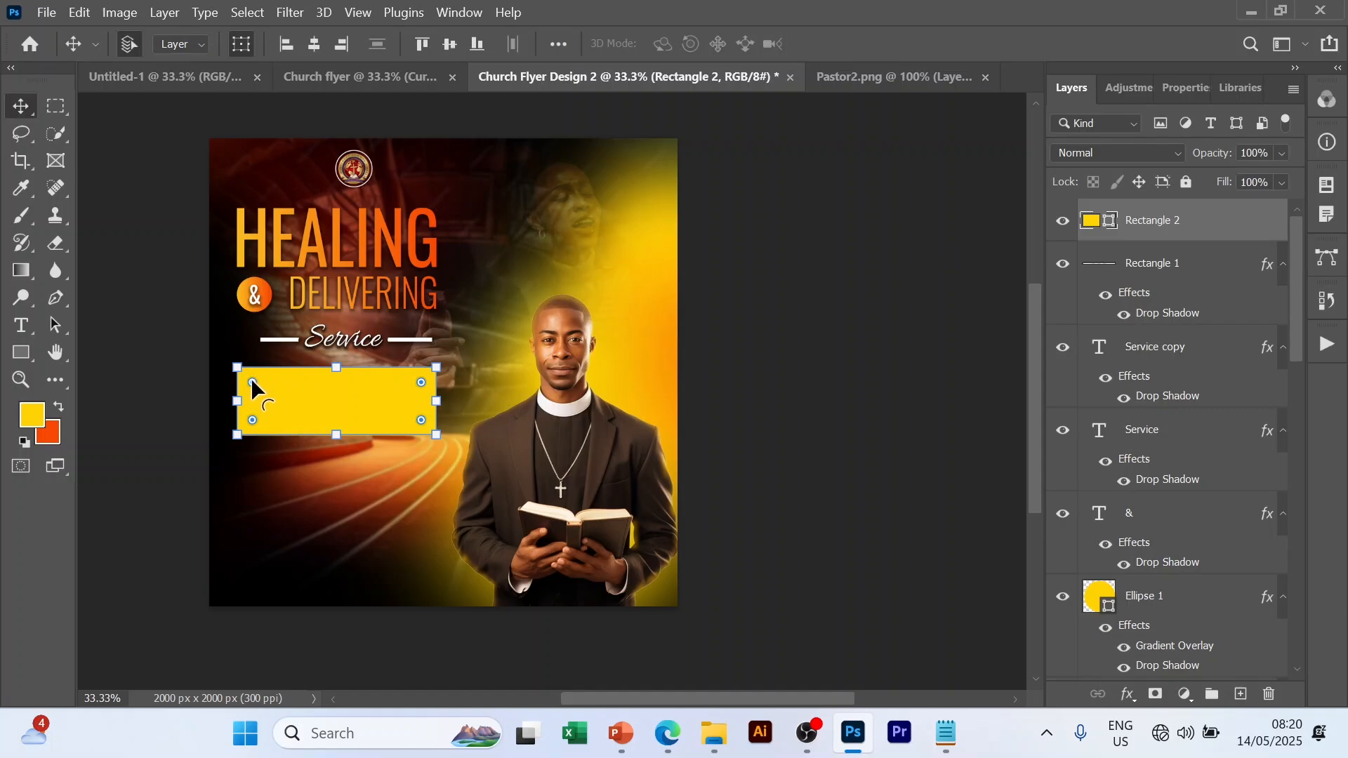
- Round all four corners of the yellow rectangle with a 44 px radius
drag(250, 378, 262, 386)
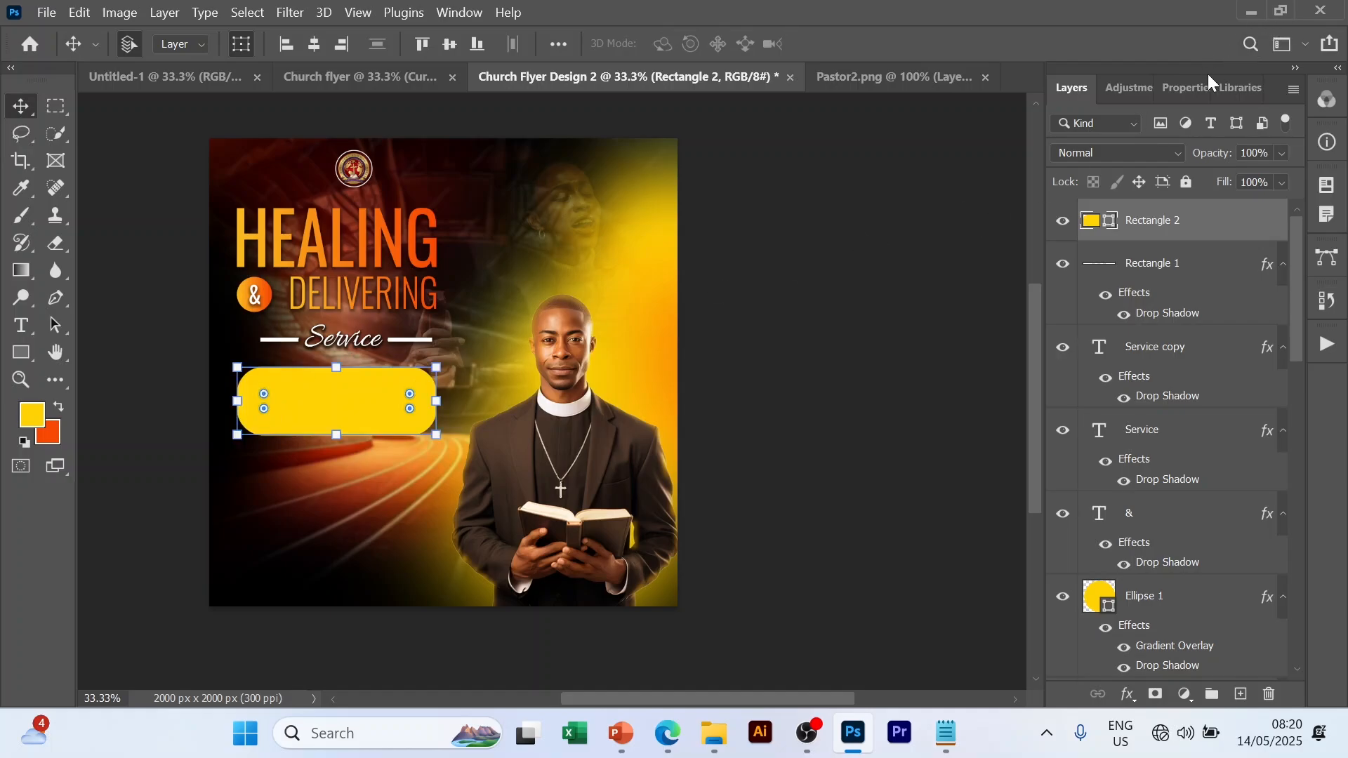
click(1195, 90)
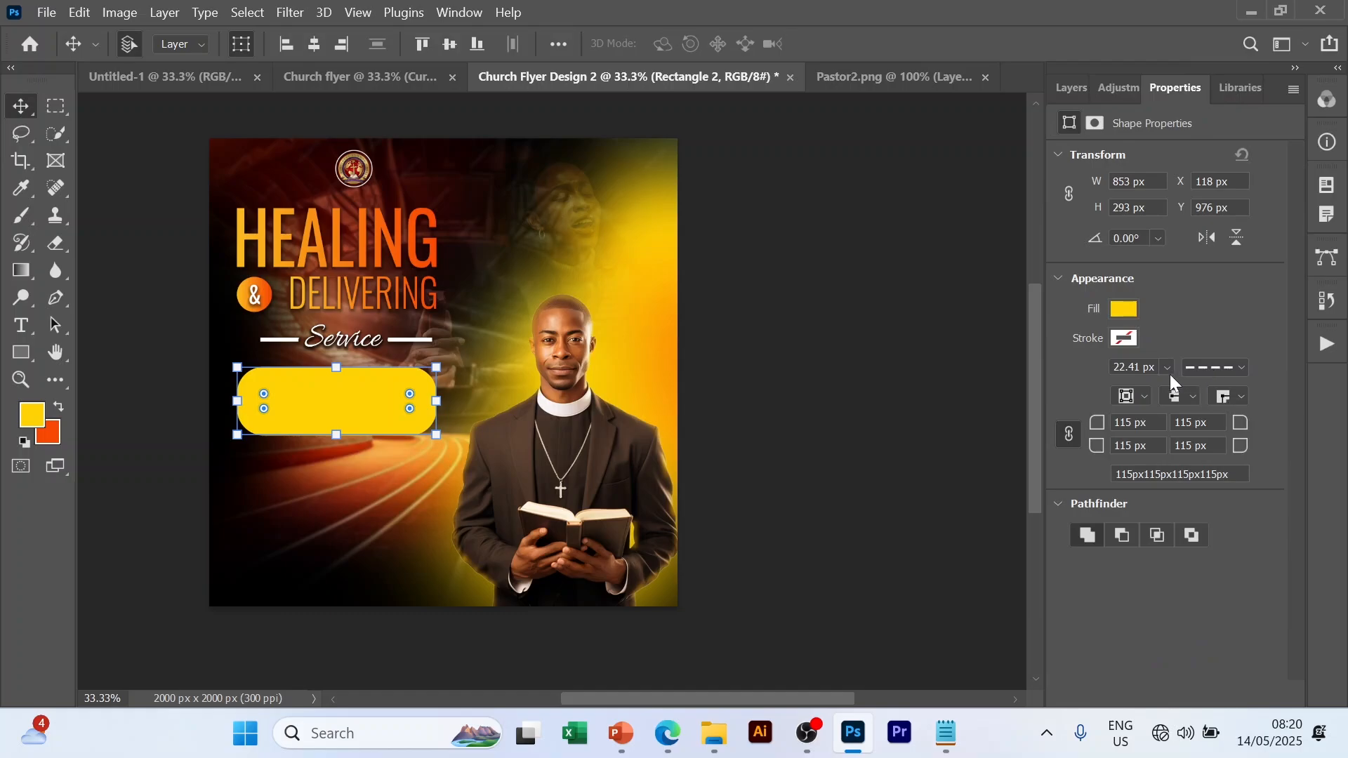
click(1143, 367)
key(Return)
key(Tab)
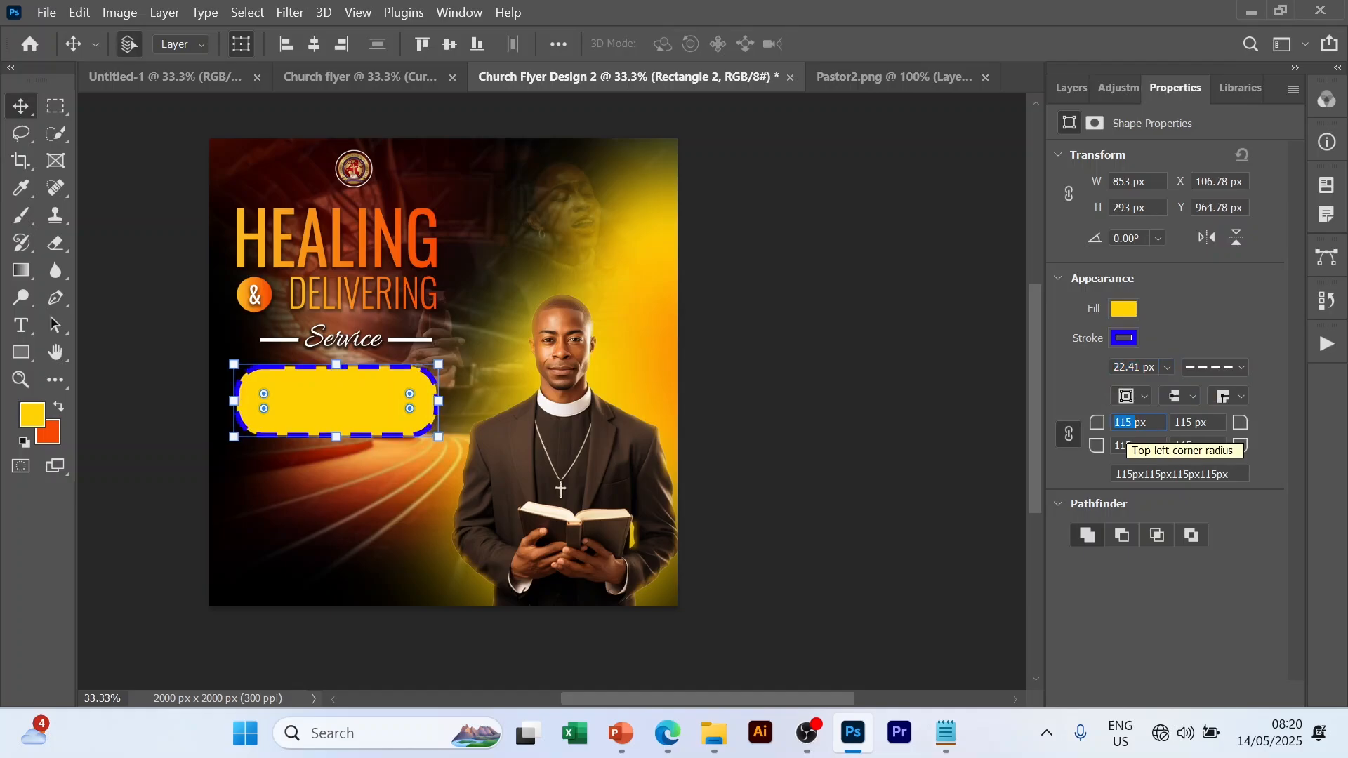
text(44)
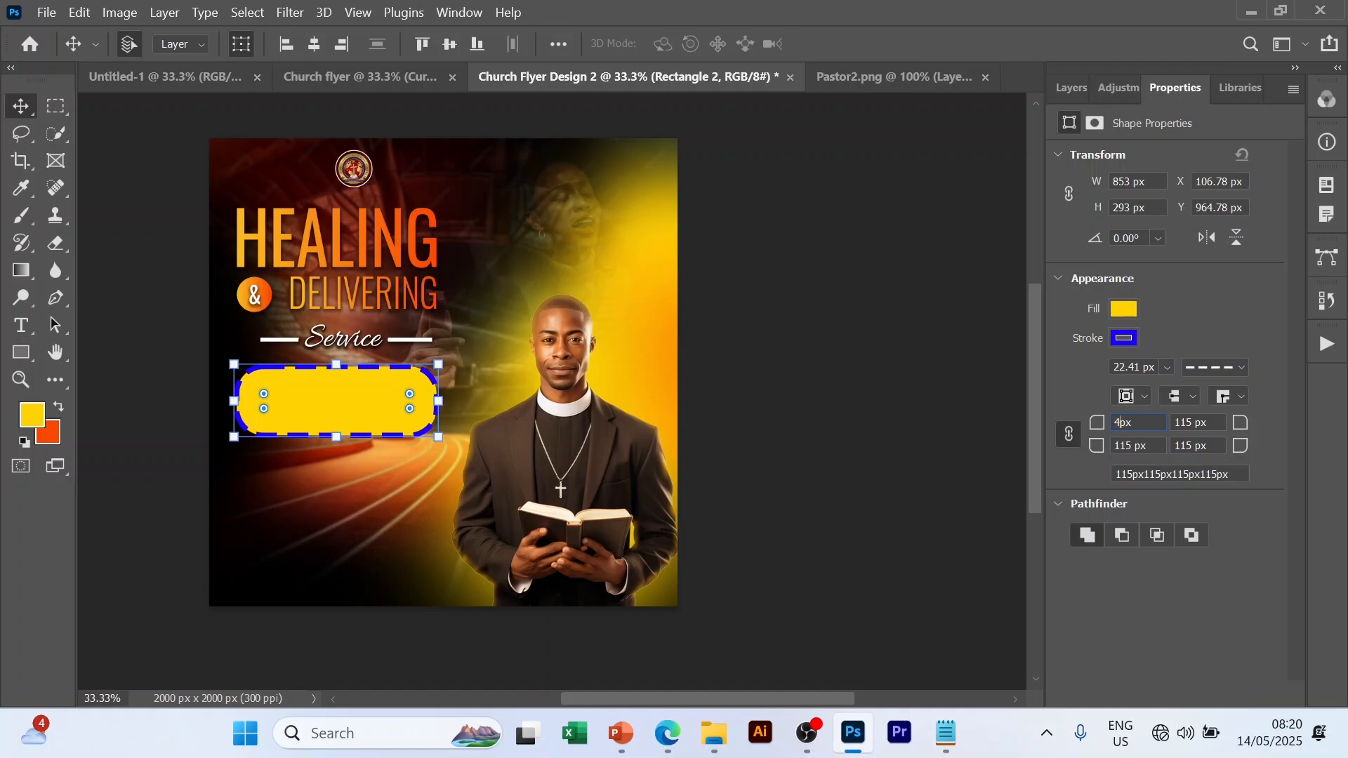
click(1071, 88)
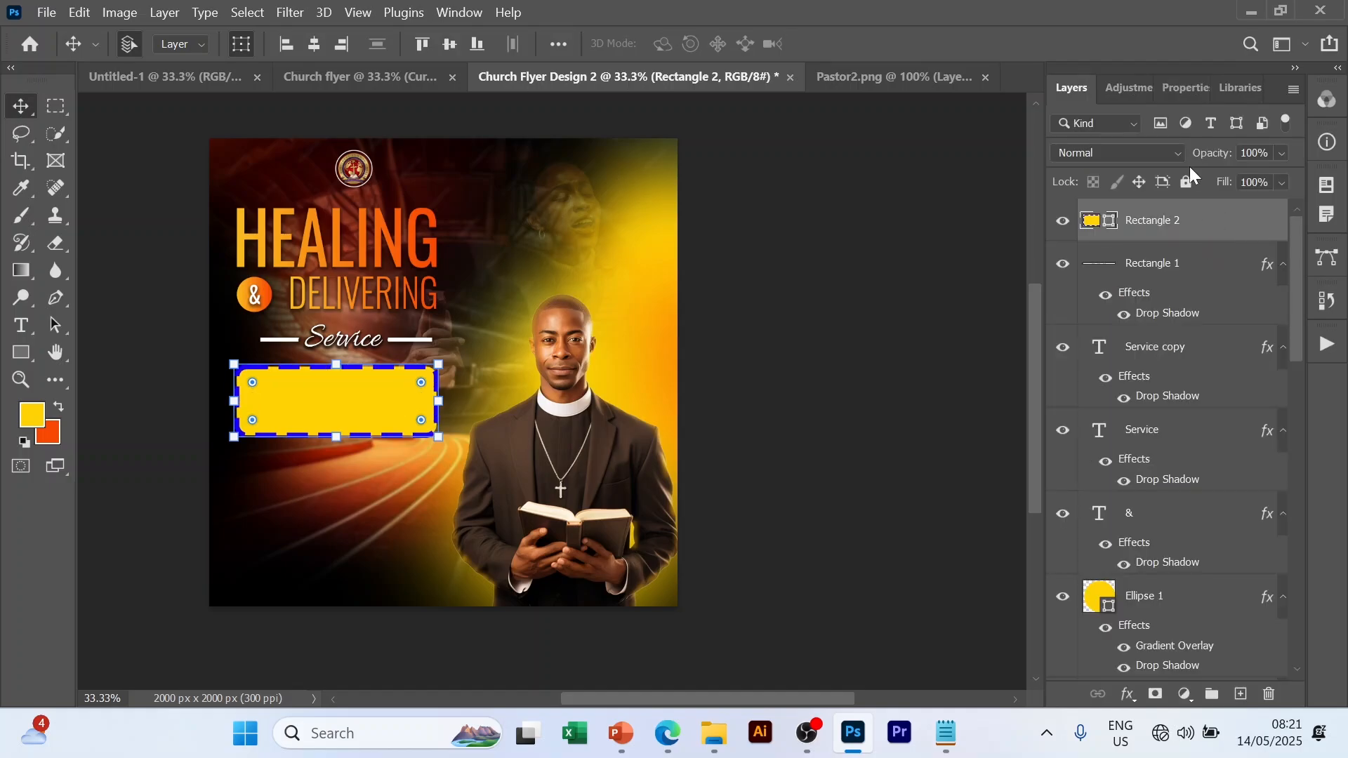
- Remove the blue dashed stroke from the rounded yellow rectangle and deselect it
click(1184, 90)
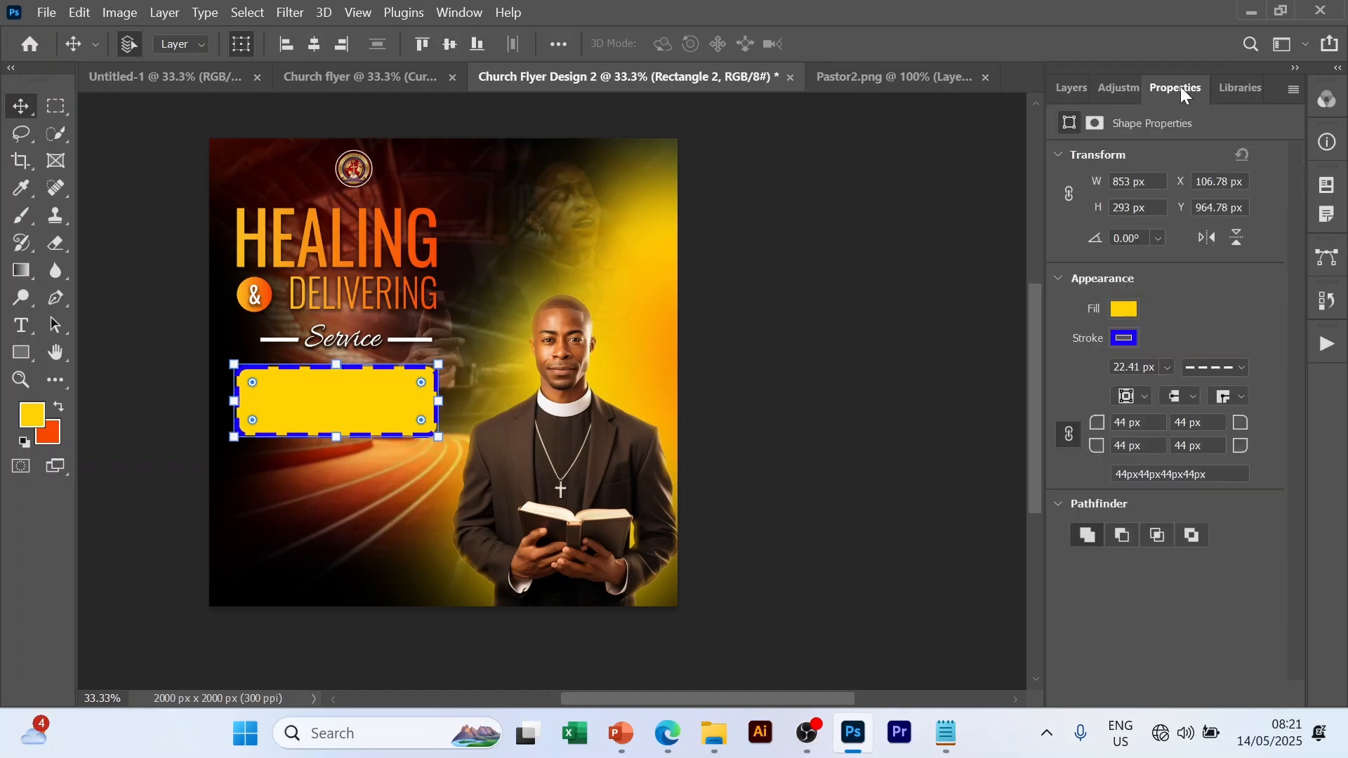
click(1124, 338)
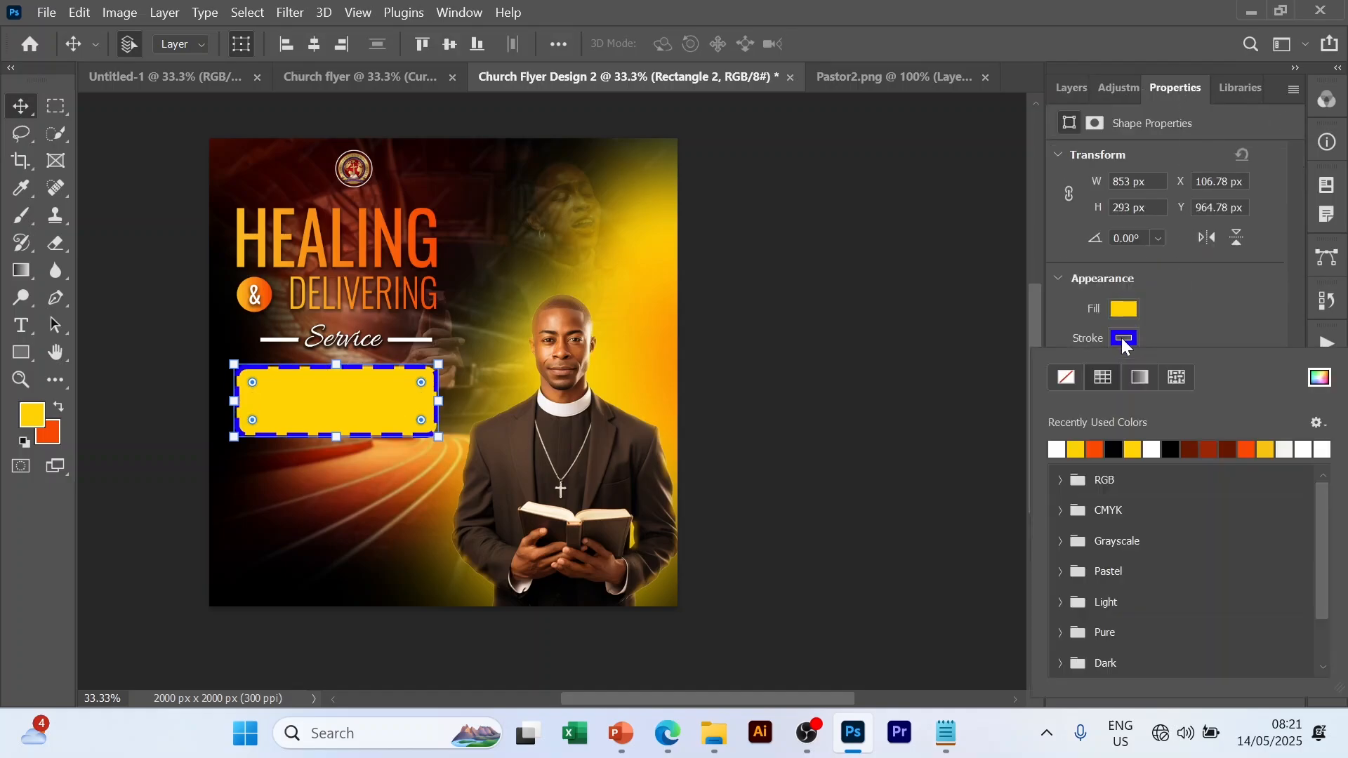
click(1065, 378)
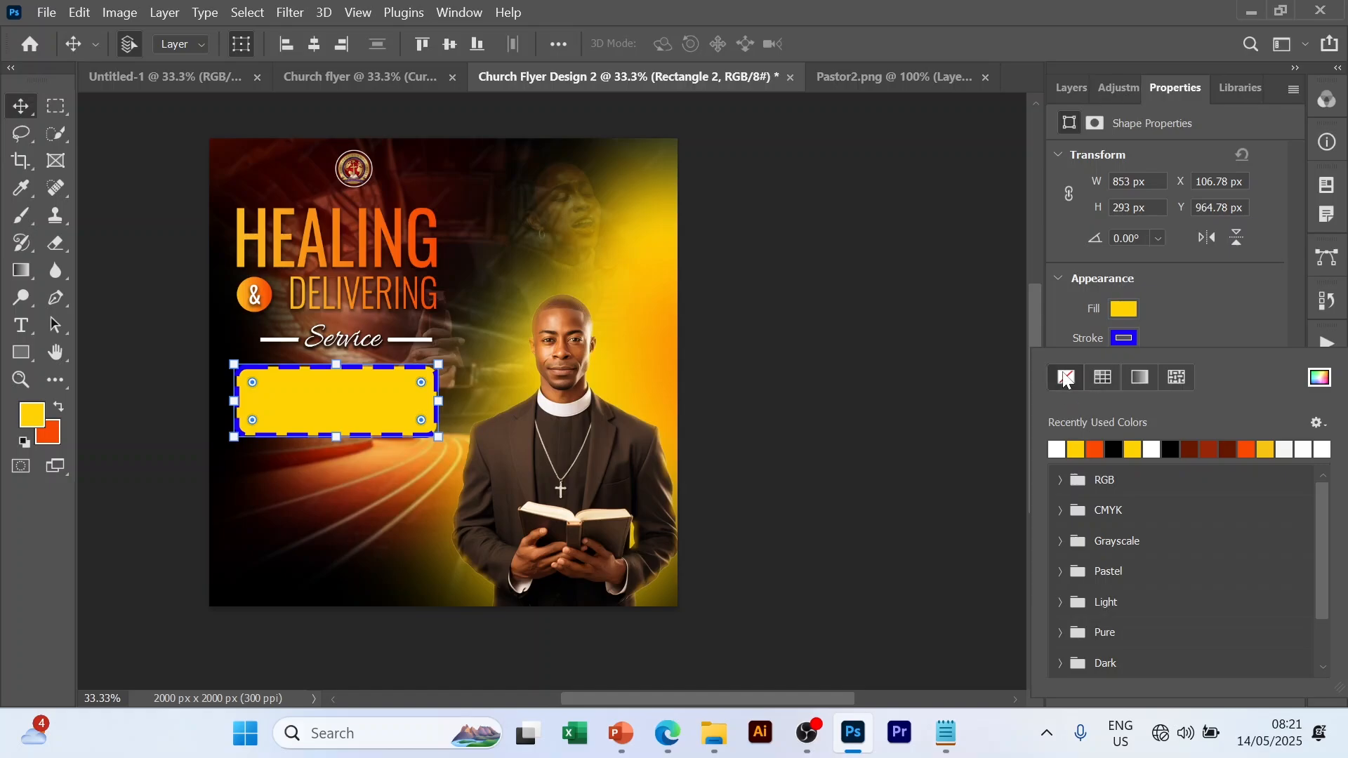
click(808, 398)
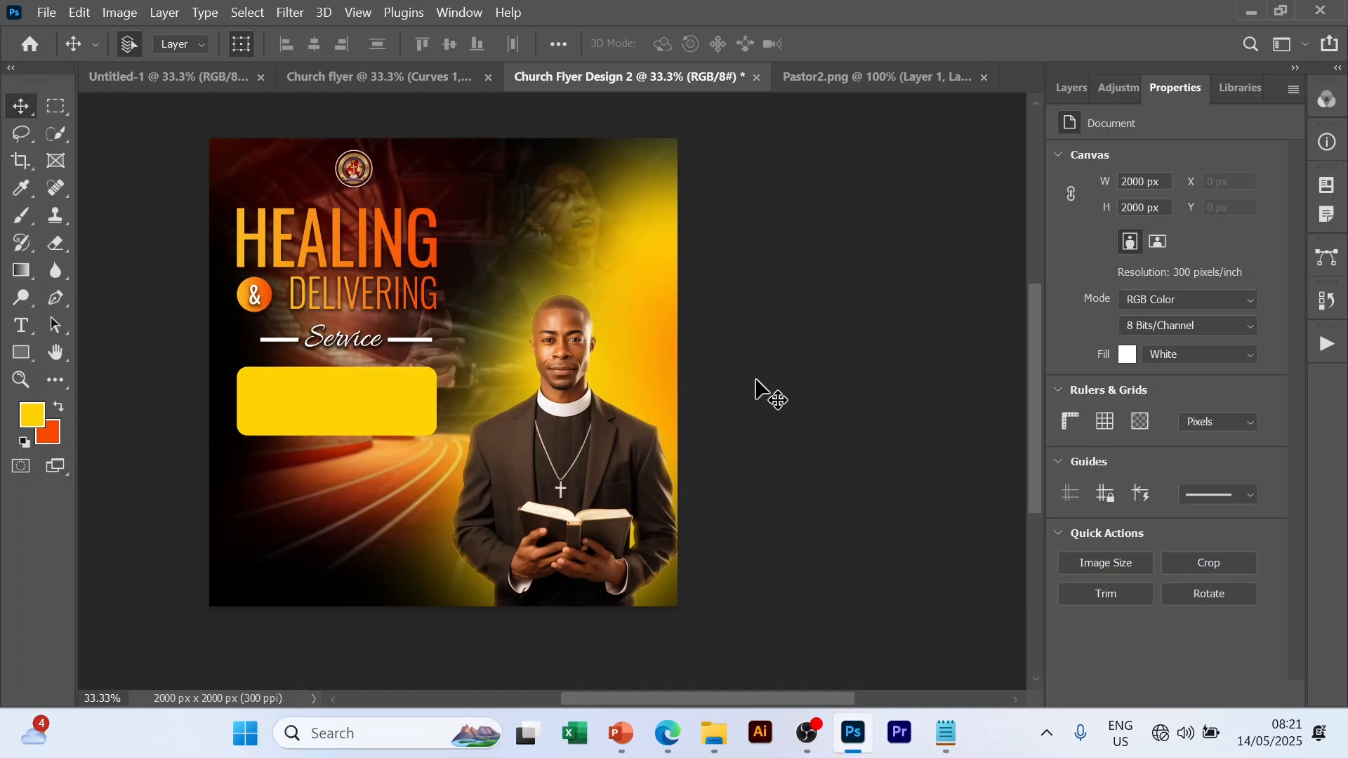
- Add a Gradient Overlay to the rounded yellow rectangle below the Service text
click(332, 419)
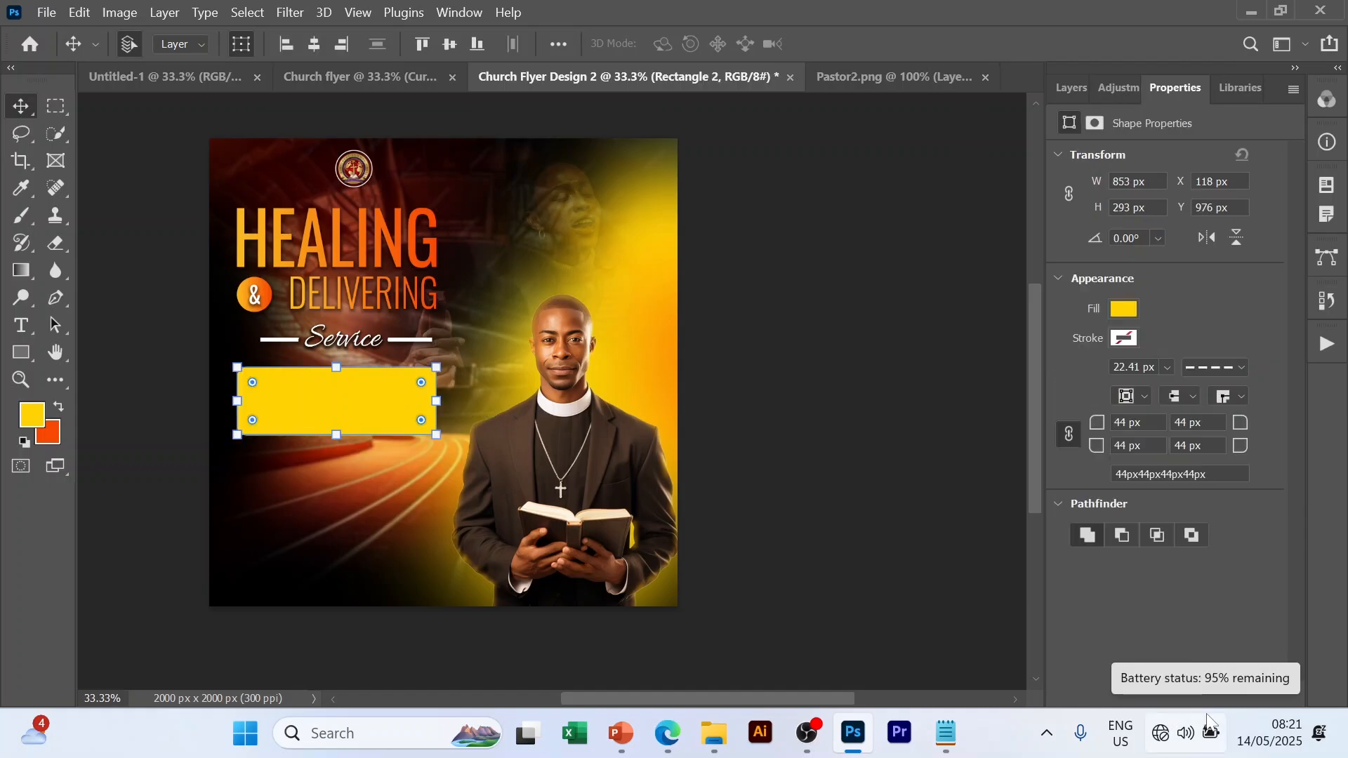
click(1122, 316)
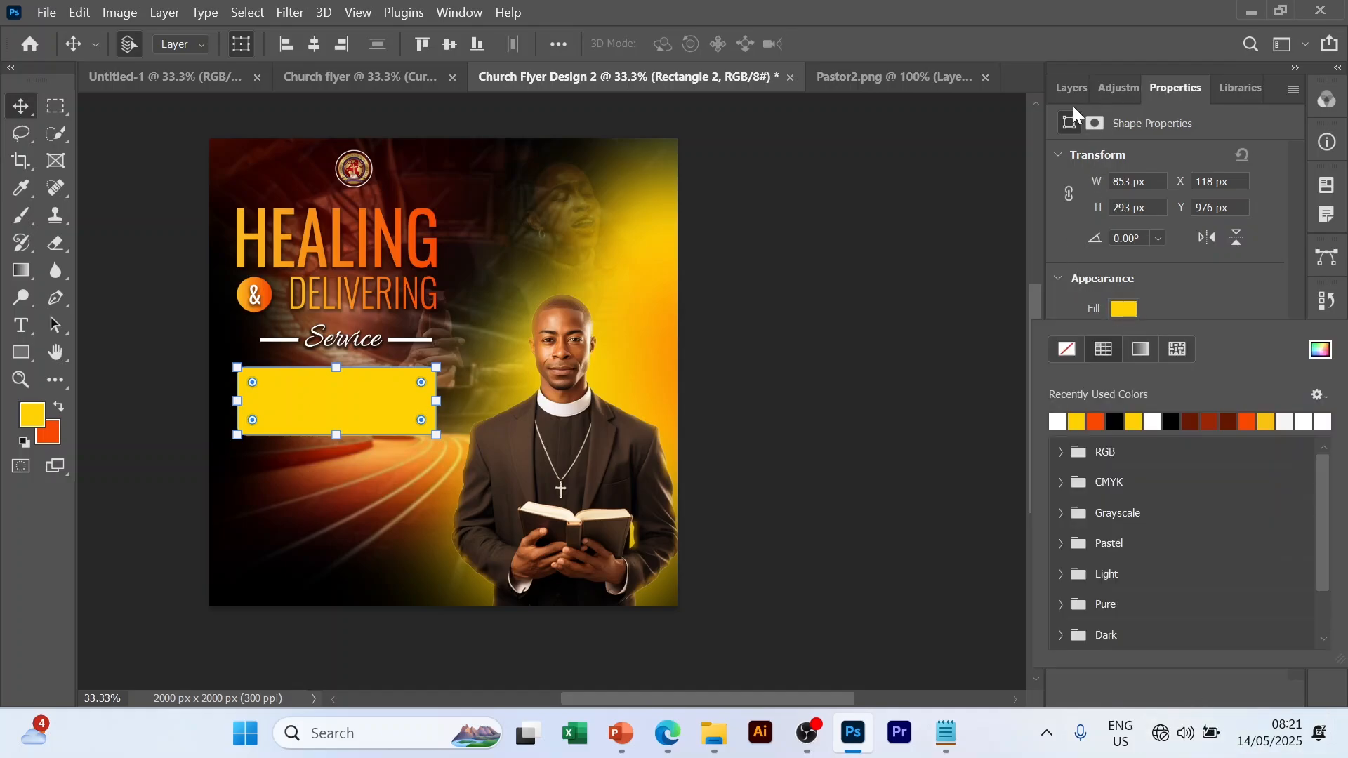
click(1074, 82)
click(1074, 81)
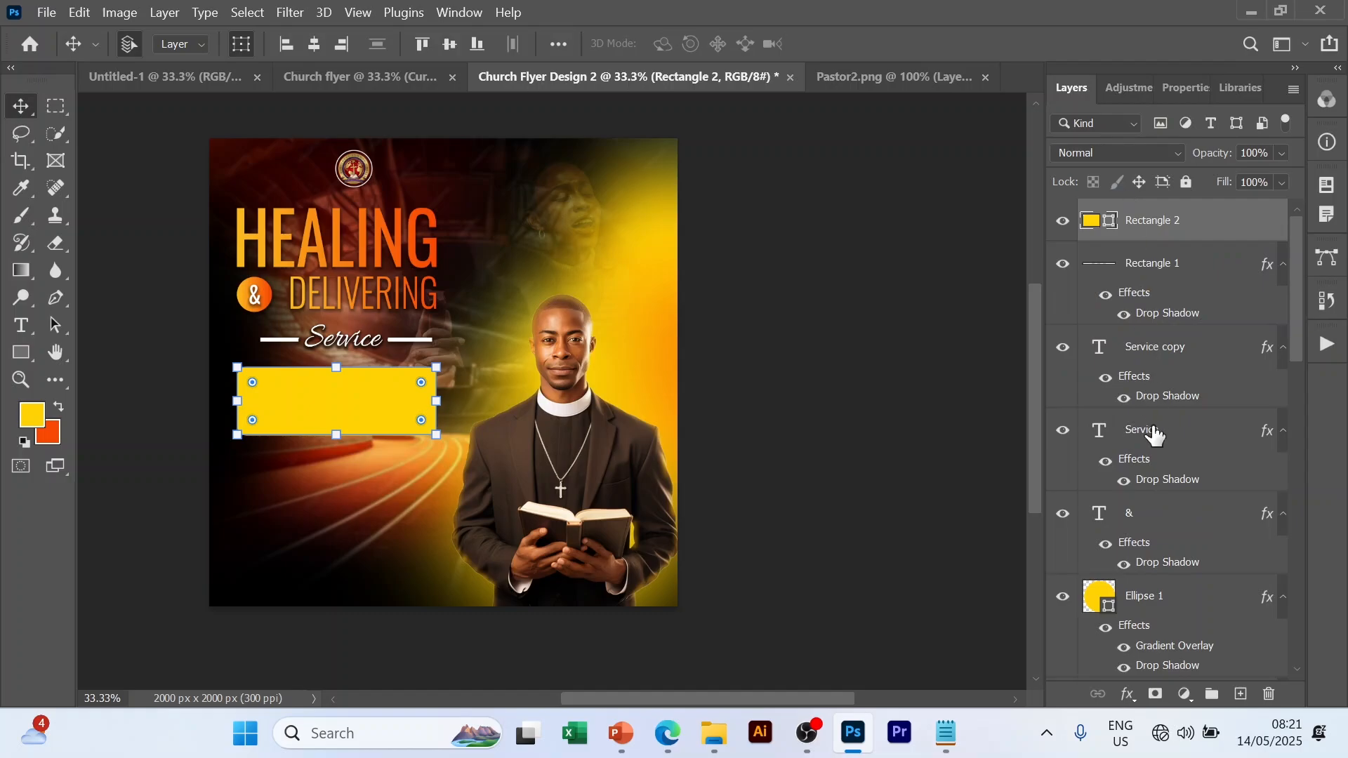
click(1130, 697)
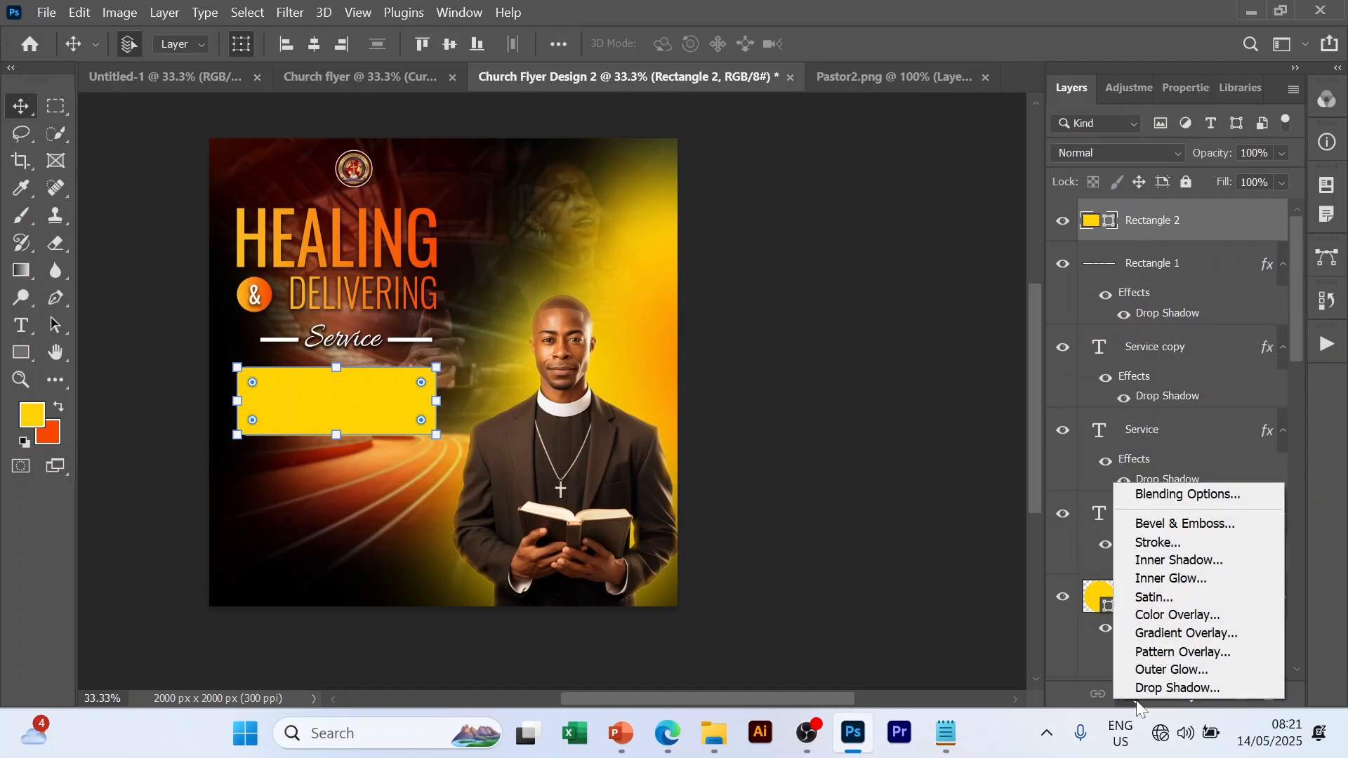
click(1176, 634)
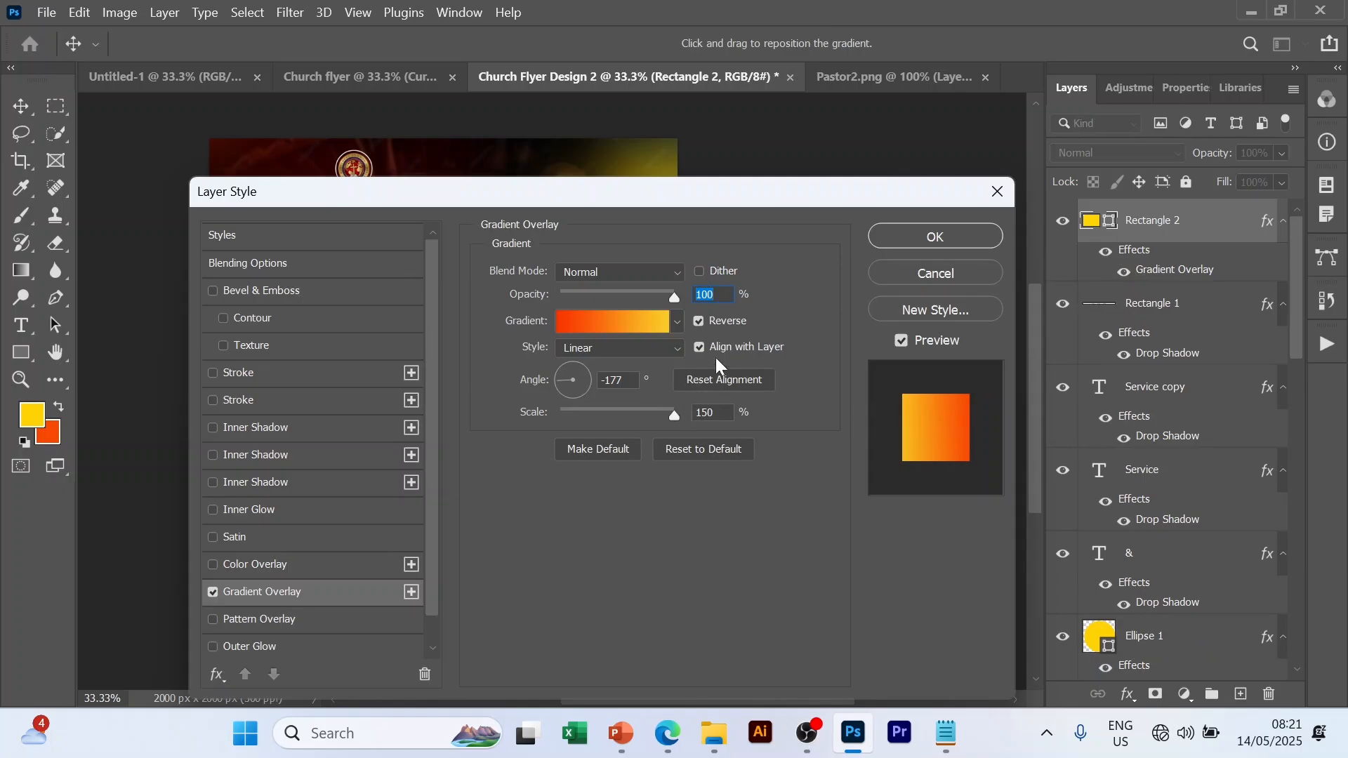
- Change the rectangle gradient's red end stop to dark red 681802, apply the overlay and deselect the shape
click(605, 321)
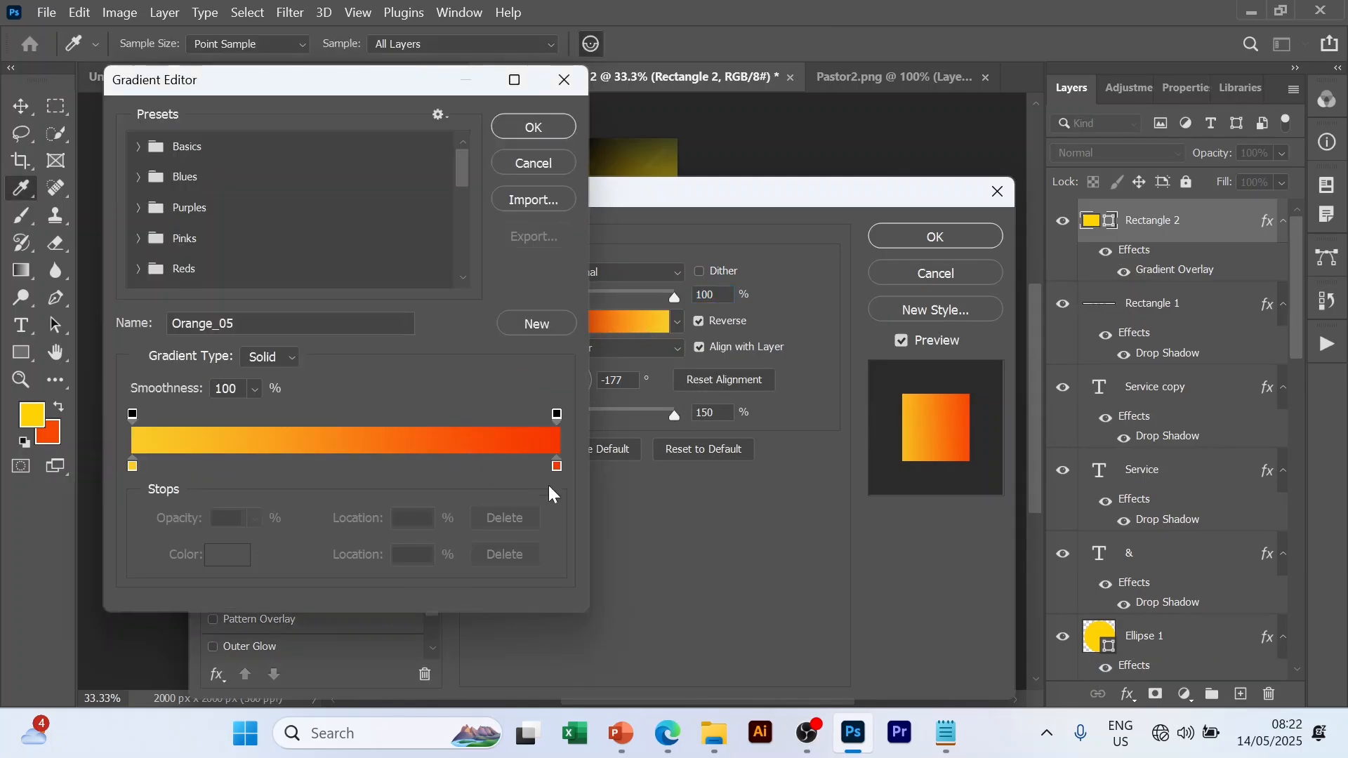
click(557, 466)
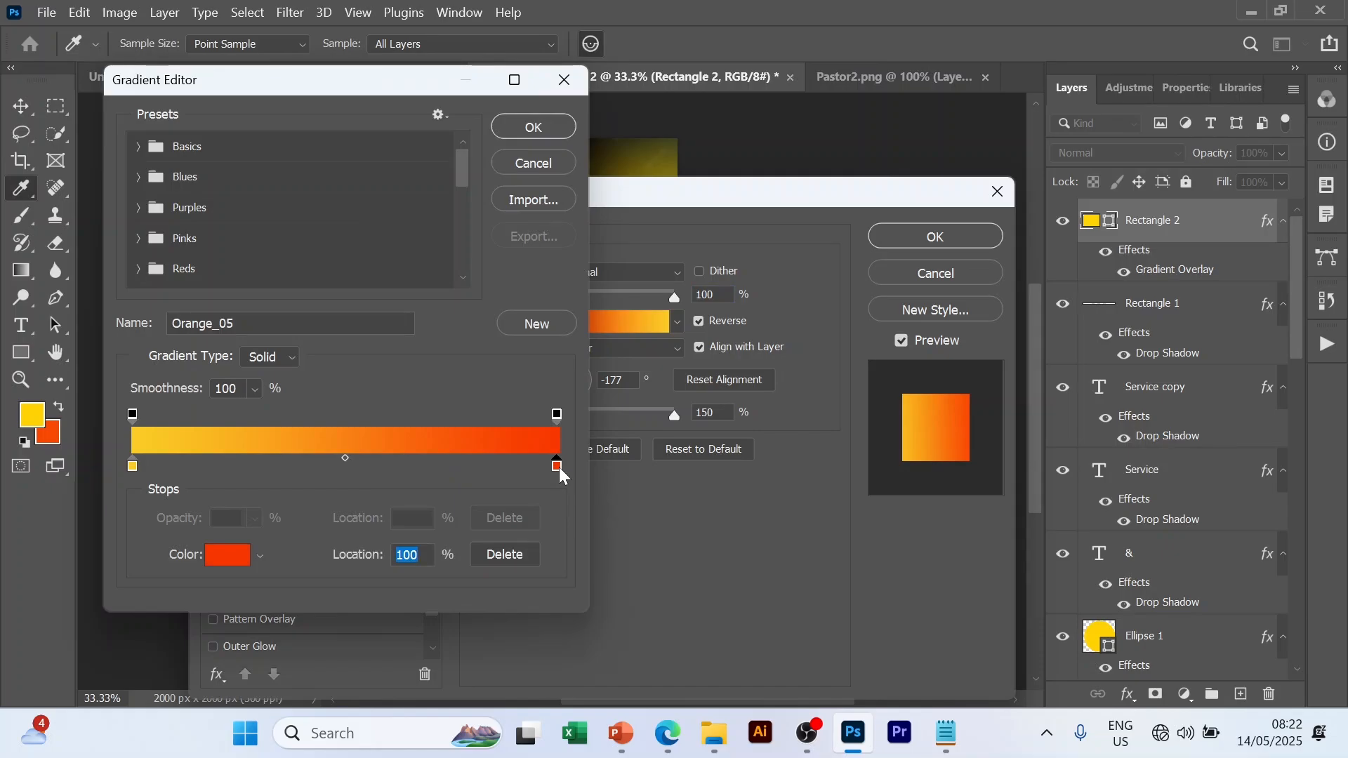
click(229, 554)
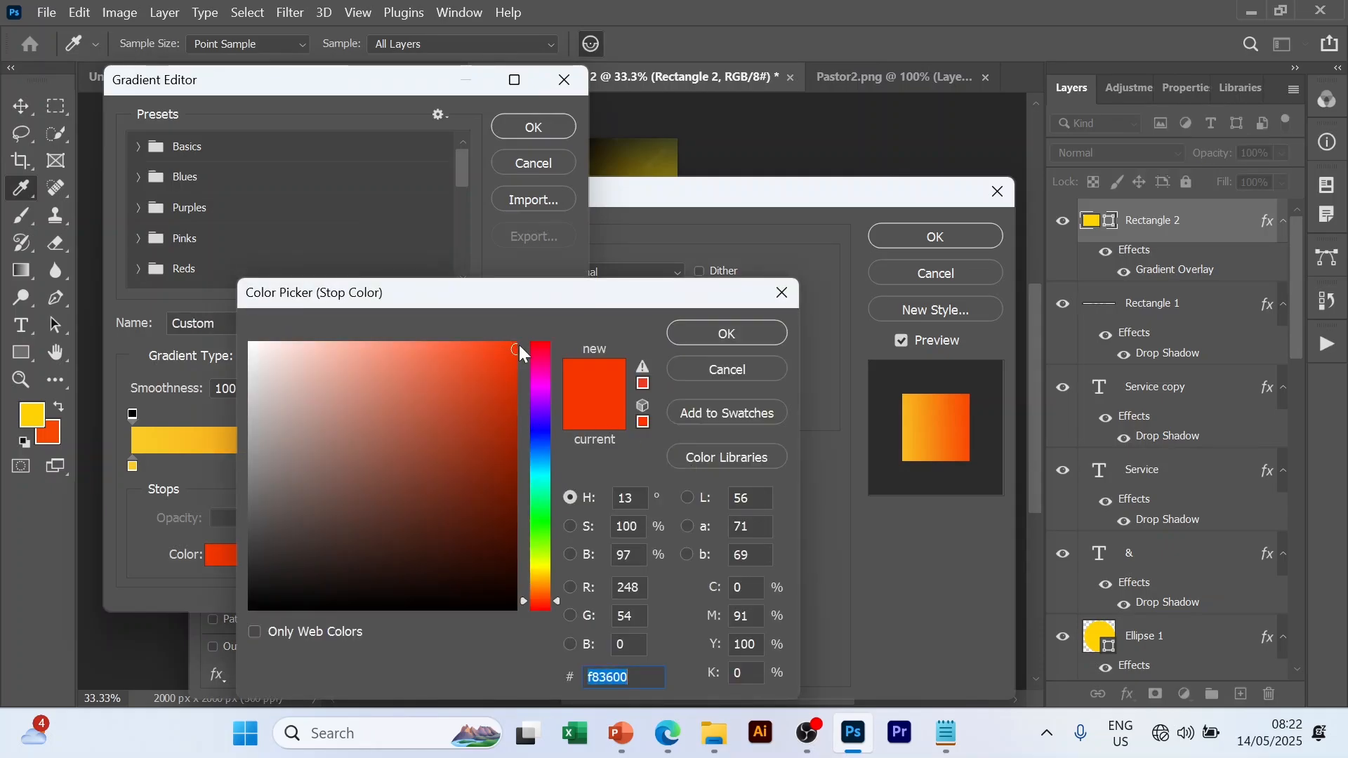
drag(518, 349, 513, 501)
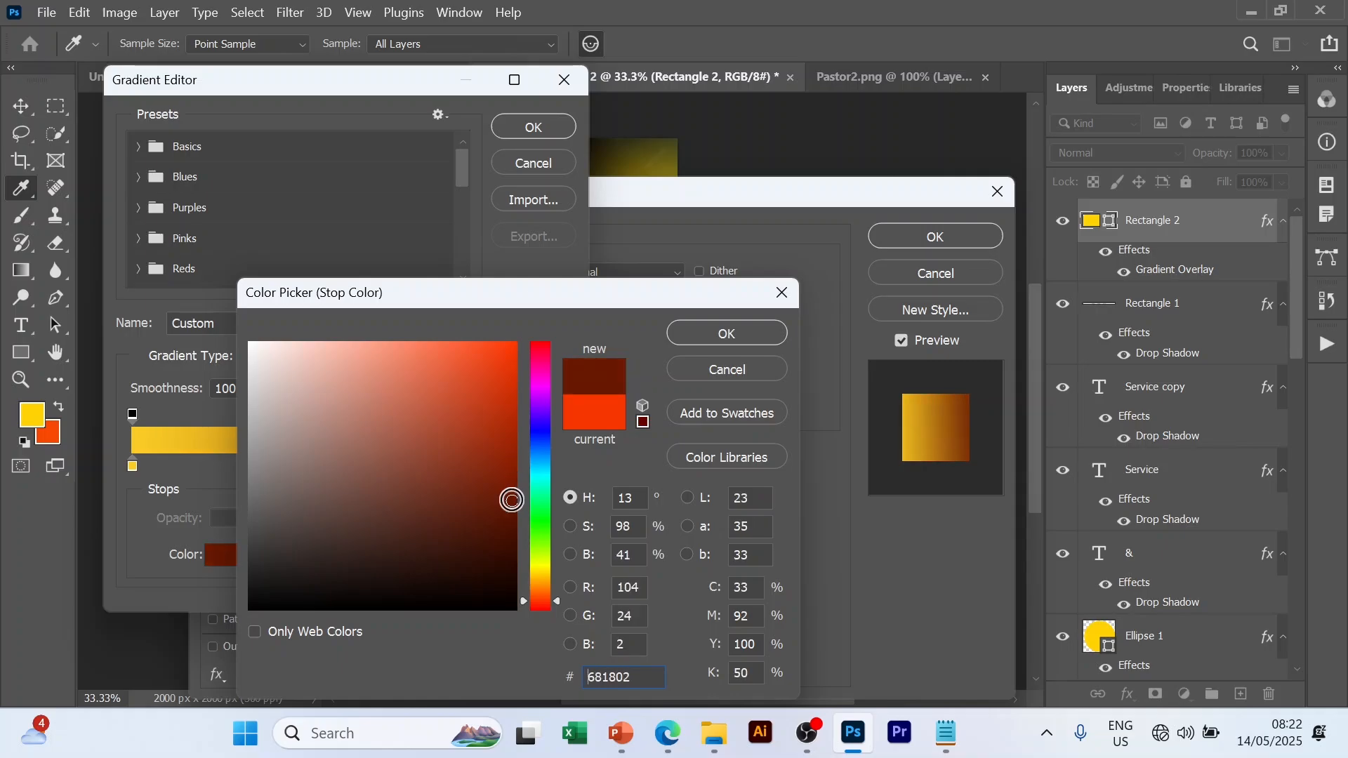
click(752, 334)
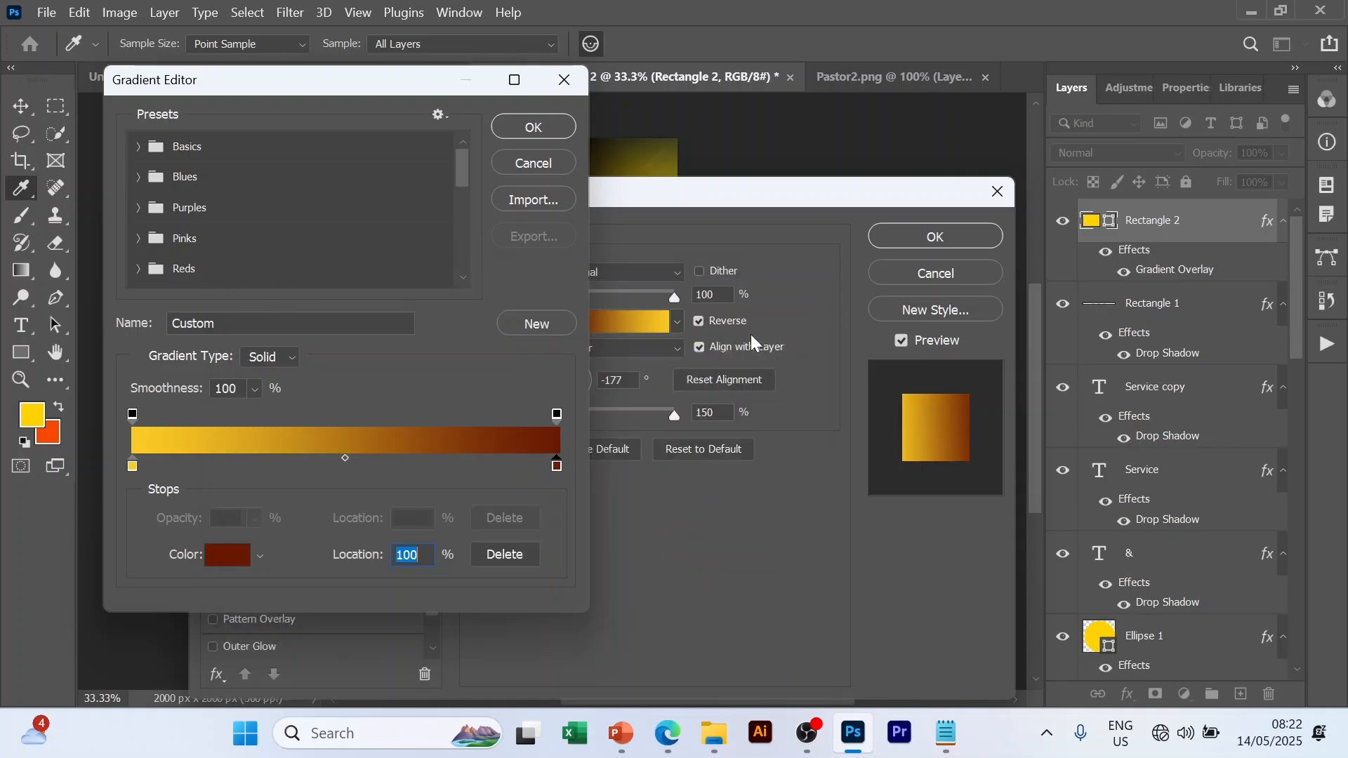
click(532, 126)
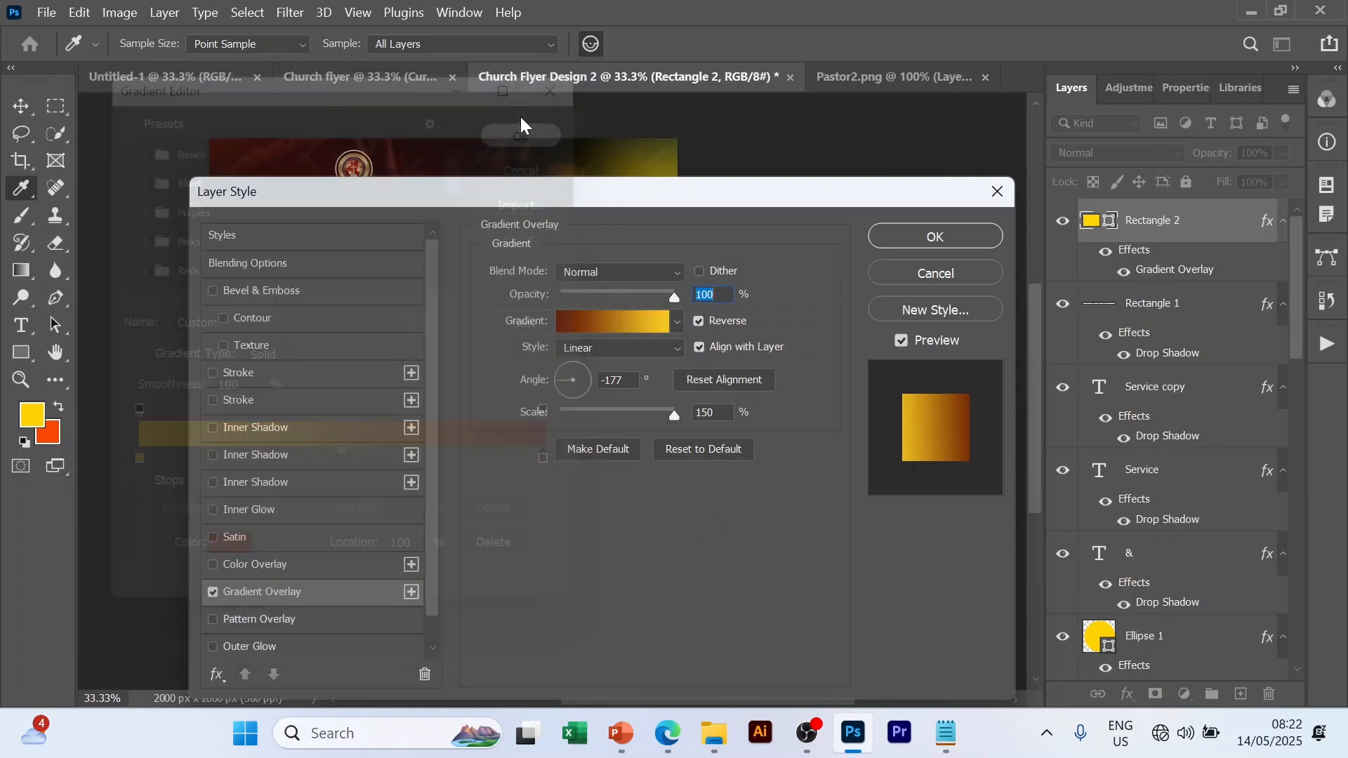
click(949, 232)
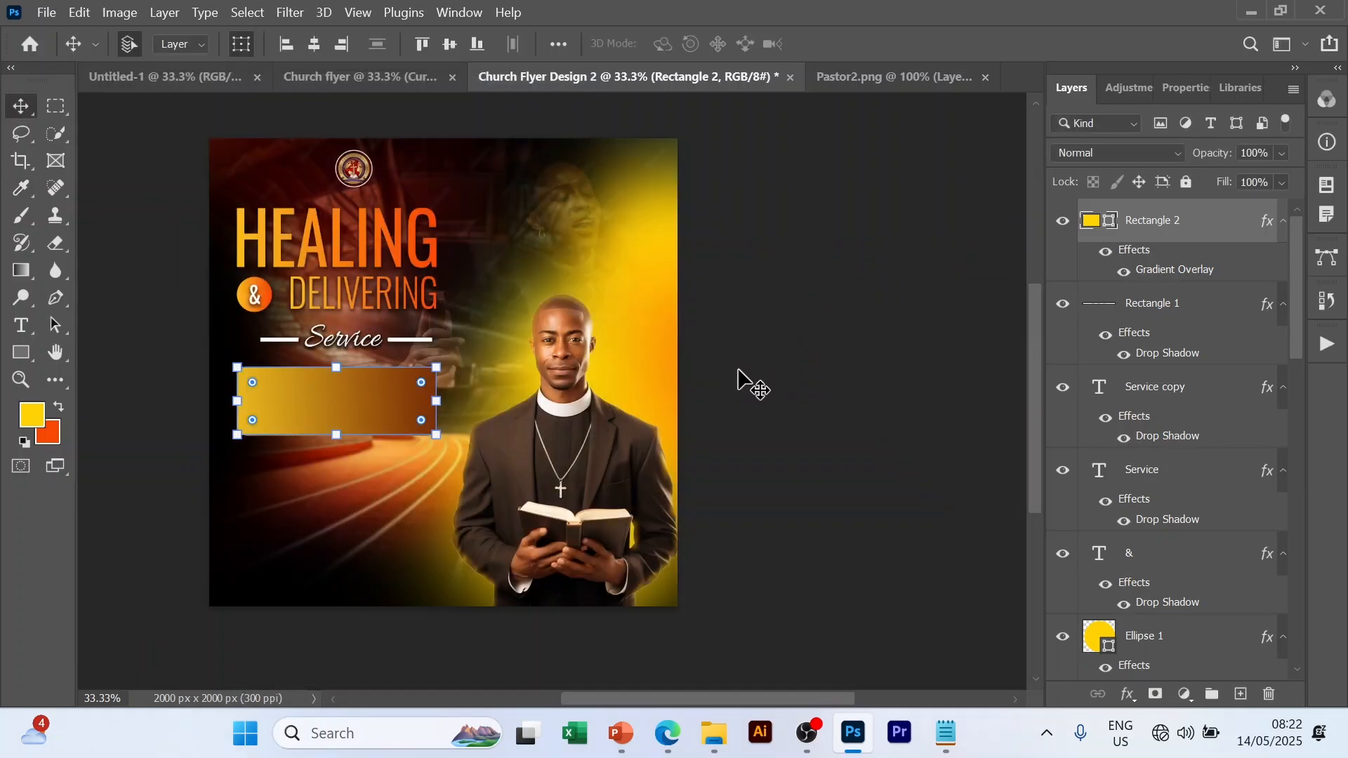
click(737, 370)
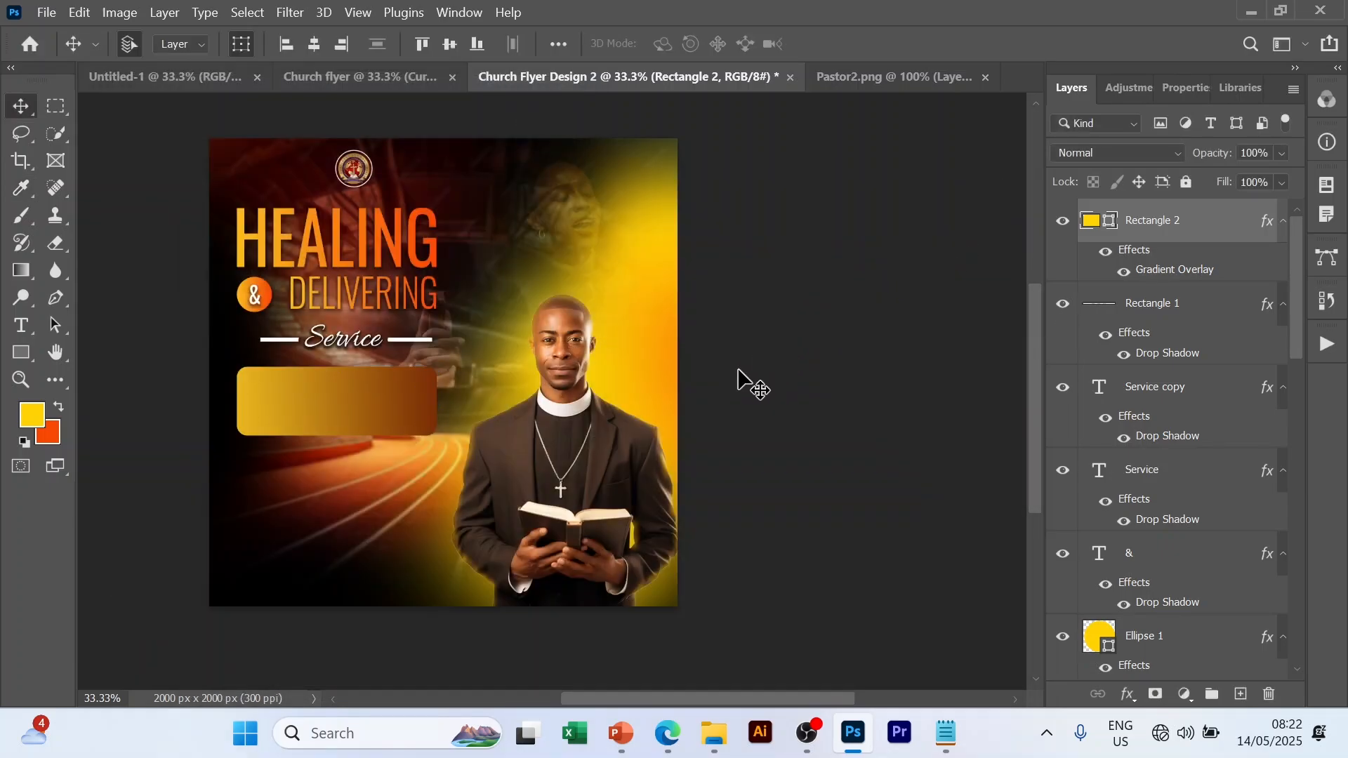
click(403, 397)
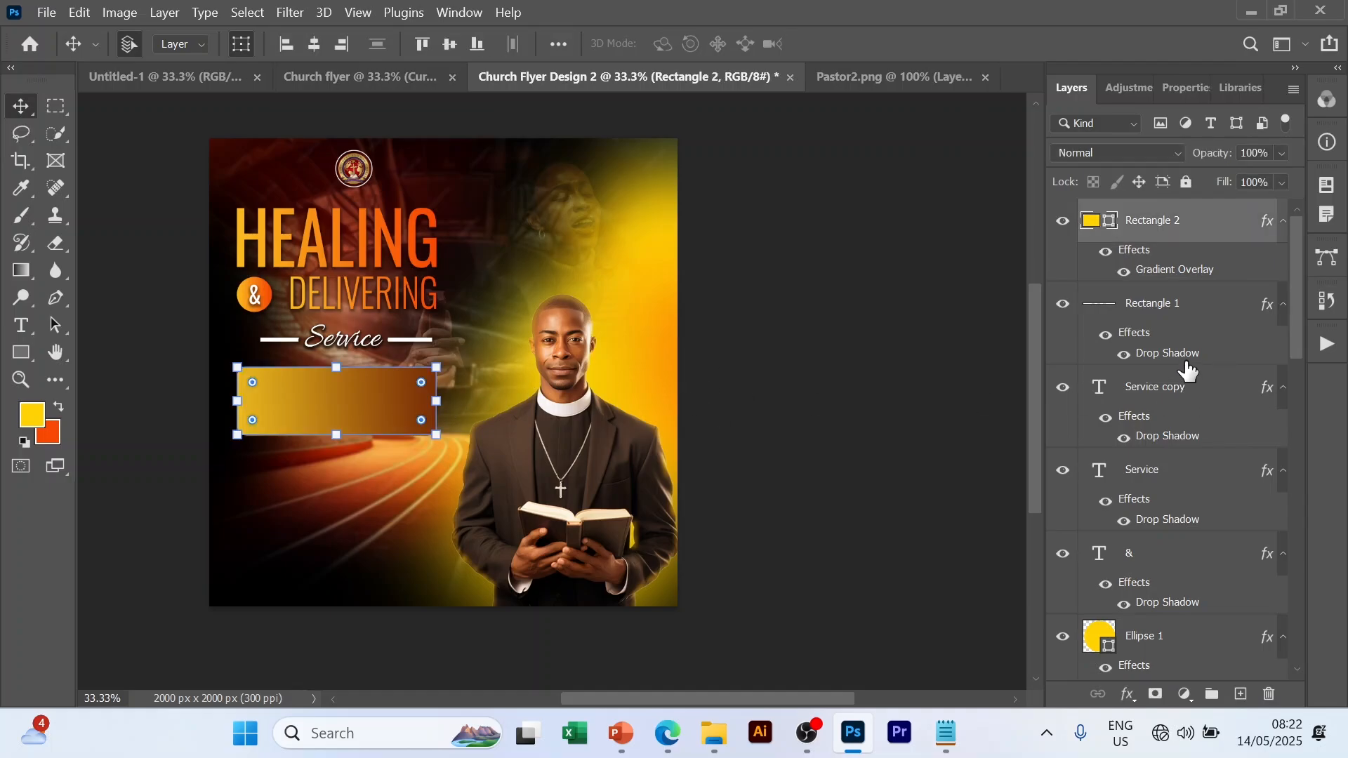
key(alt)
alt+click(1186, 366)
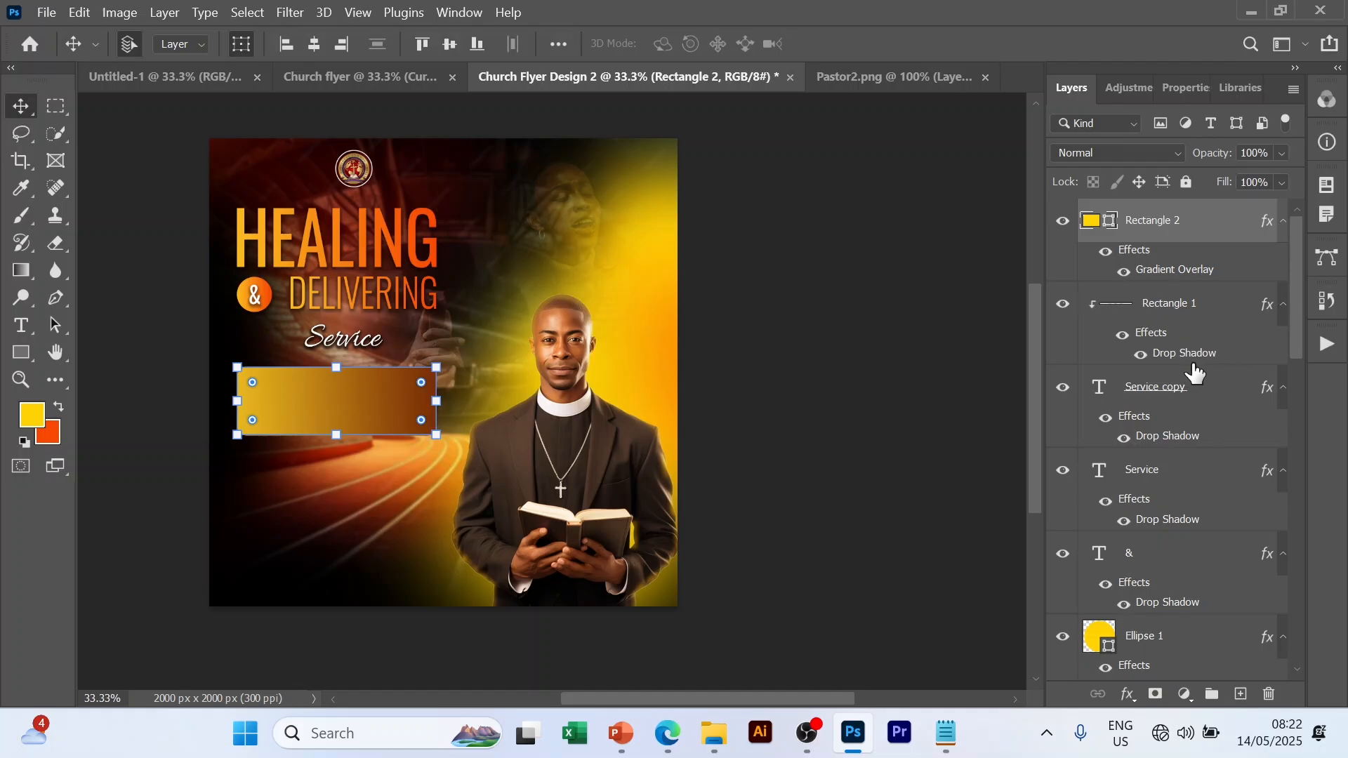
alt+click(1196, 373)
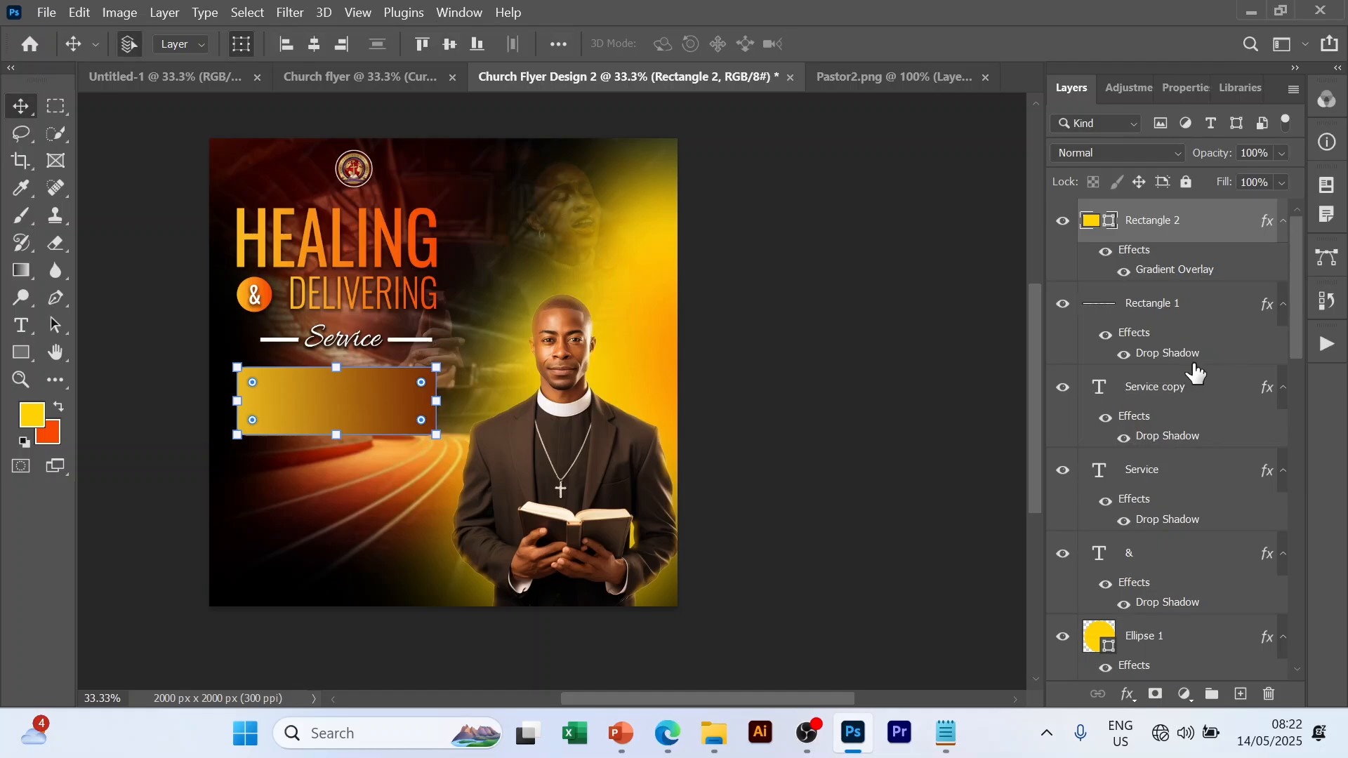
key(alt)
- Copy the Drop Shadow effect from the white line layer Rectangle 1 to Rectangle 2 and deselect
click(1231, 361)
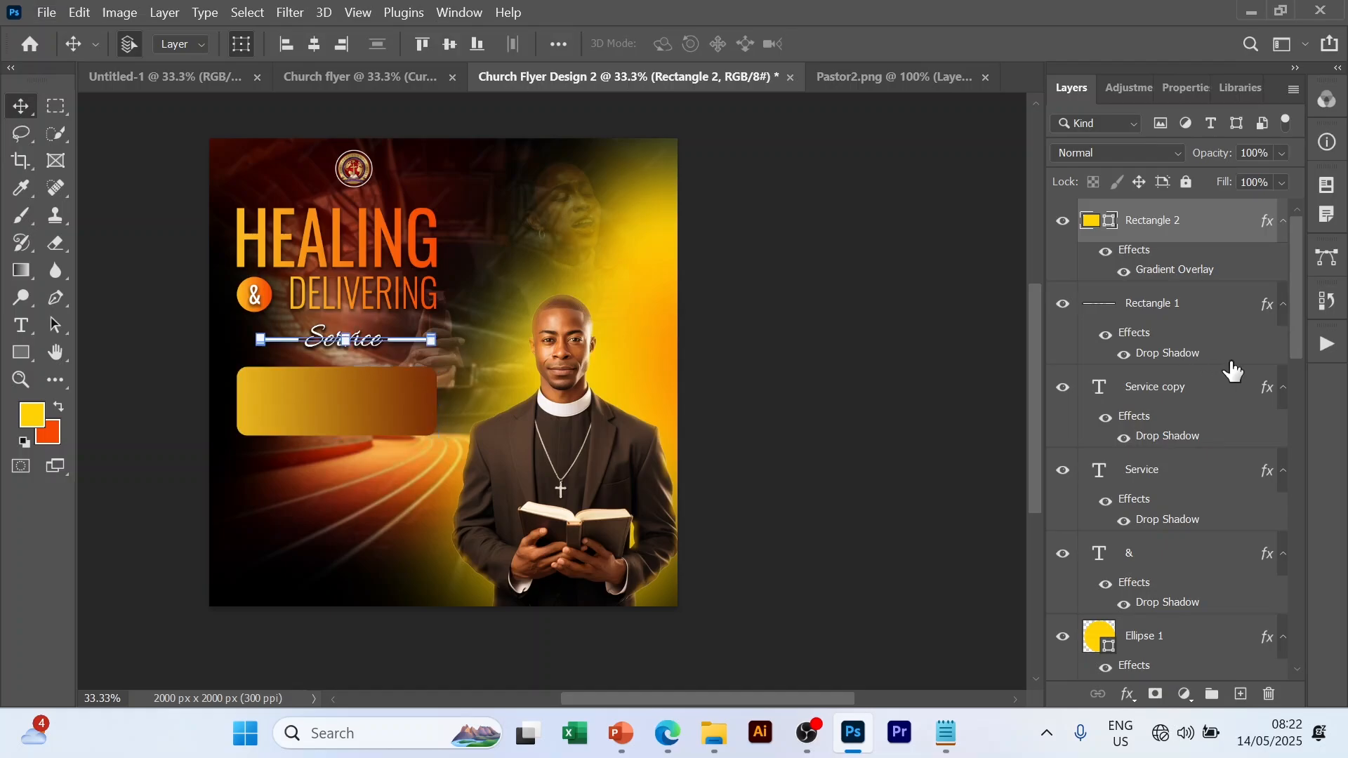
key(alt)
drag(1233, 370, 1244, 285)
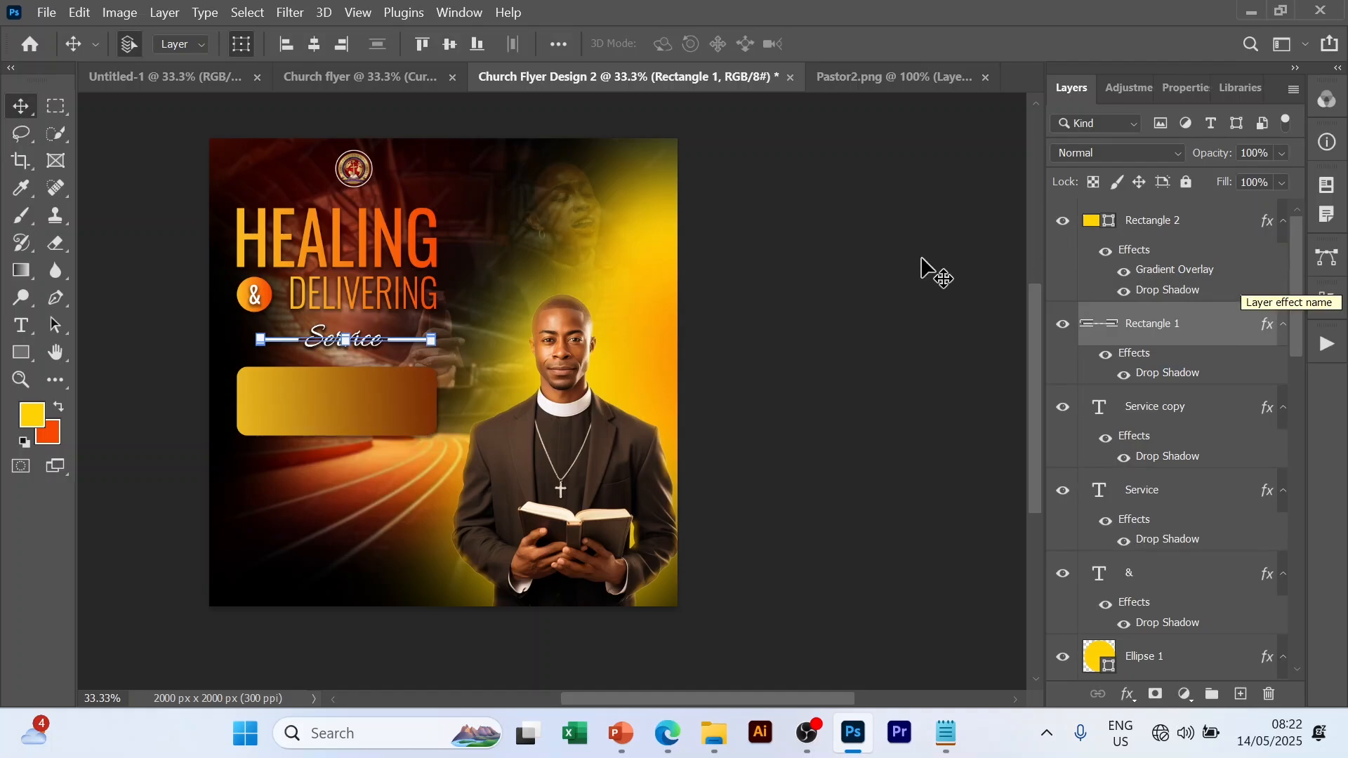
click(906, 274)
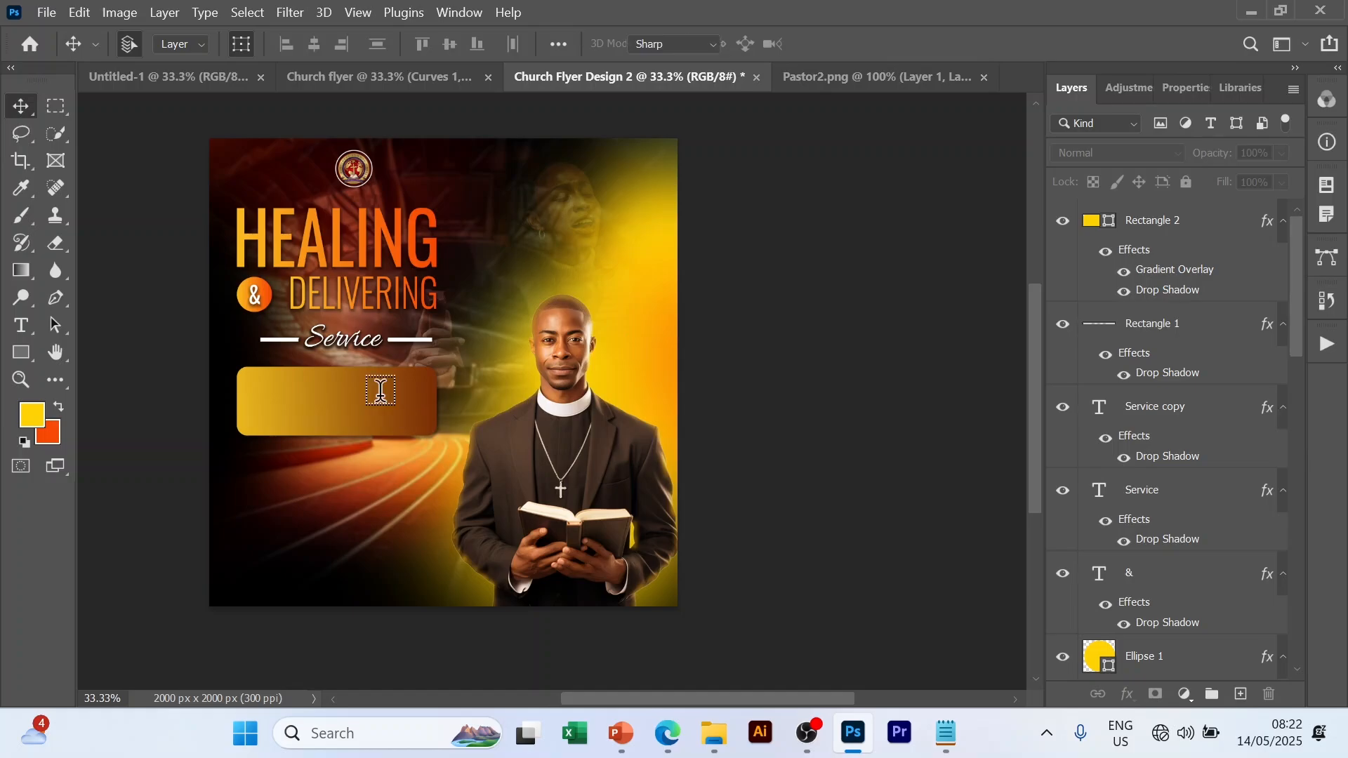
- Add the point text SUN 24TH in Montserrat over the gradient rectangle's upper-left area
key(t)
click(258, 385)
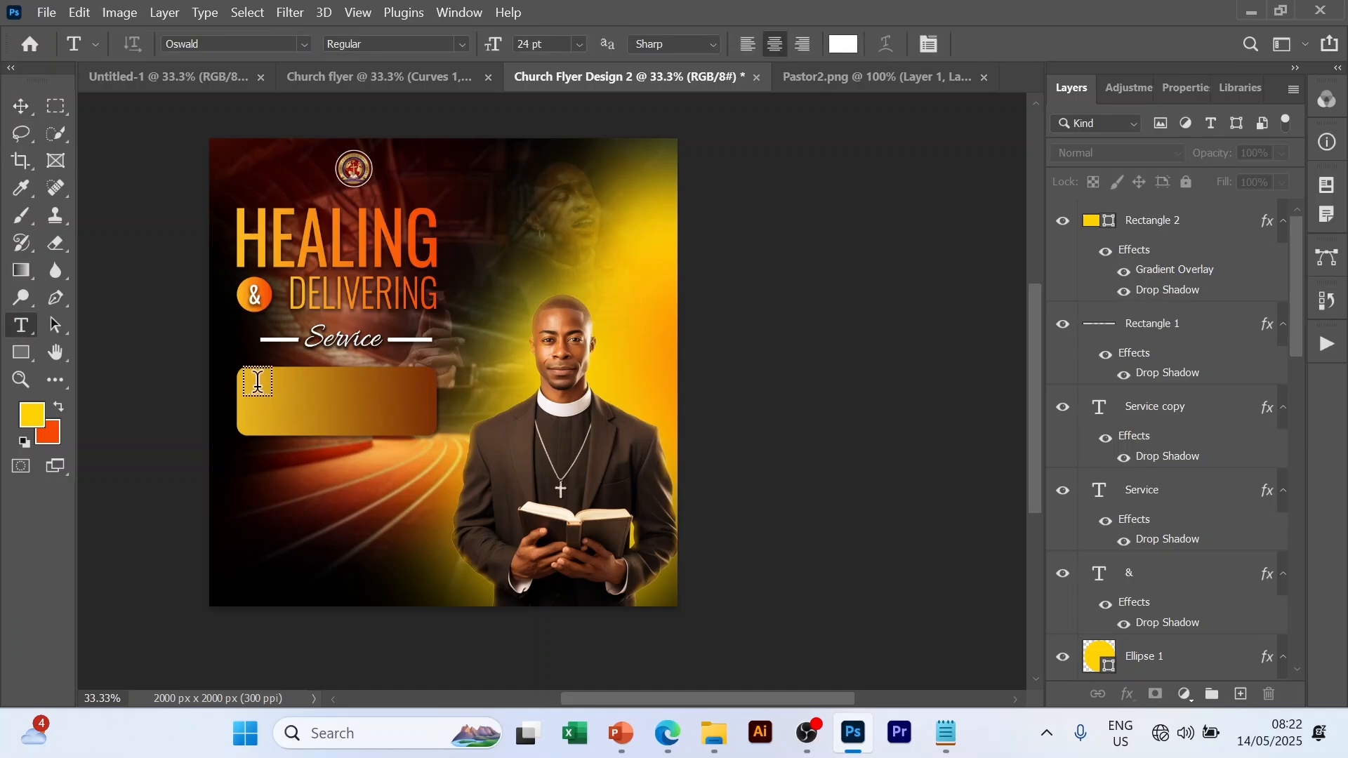
click(258, 381)
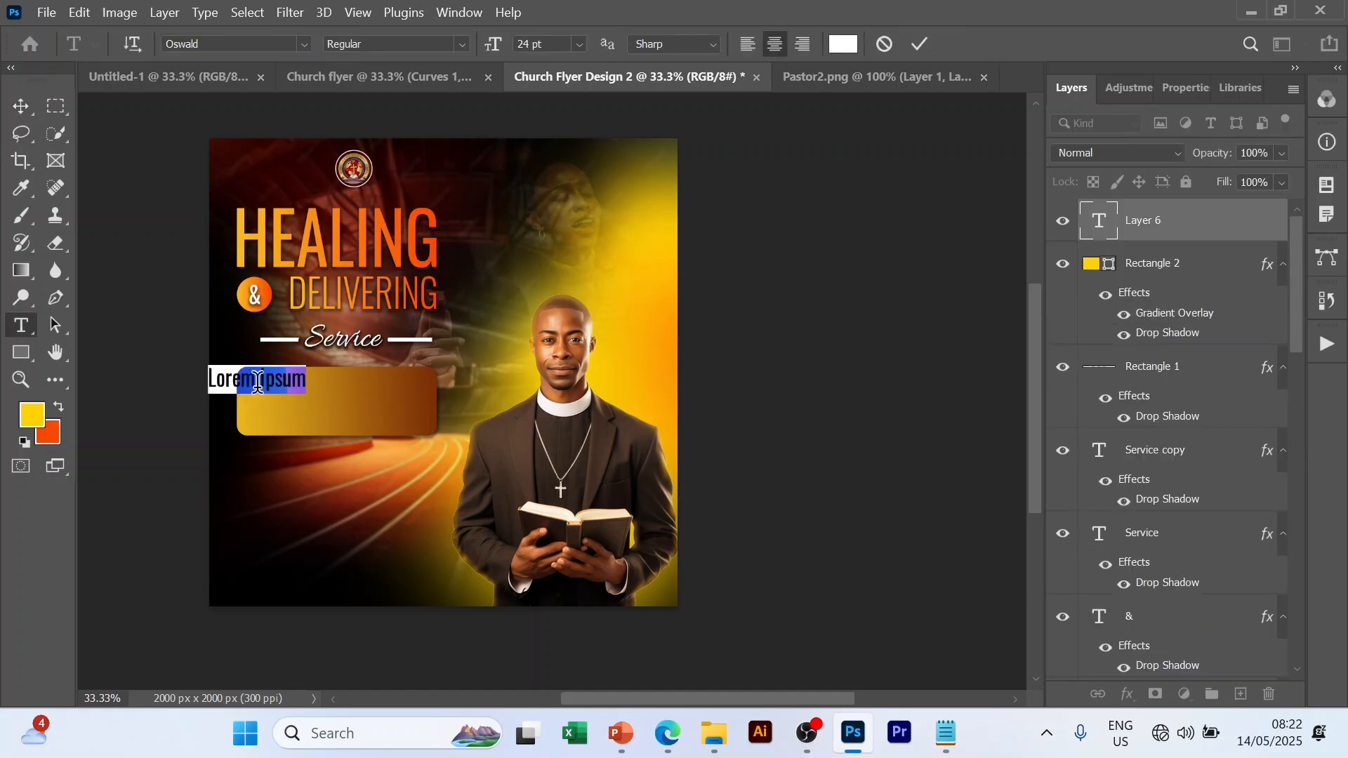
click(305, 45)
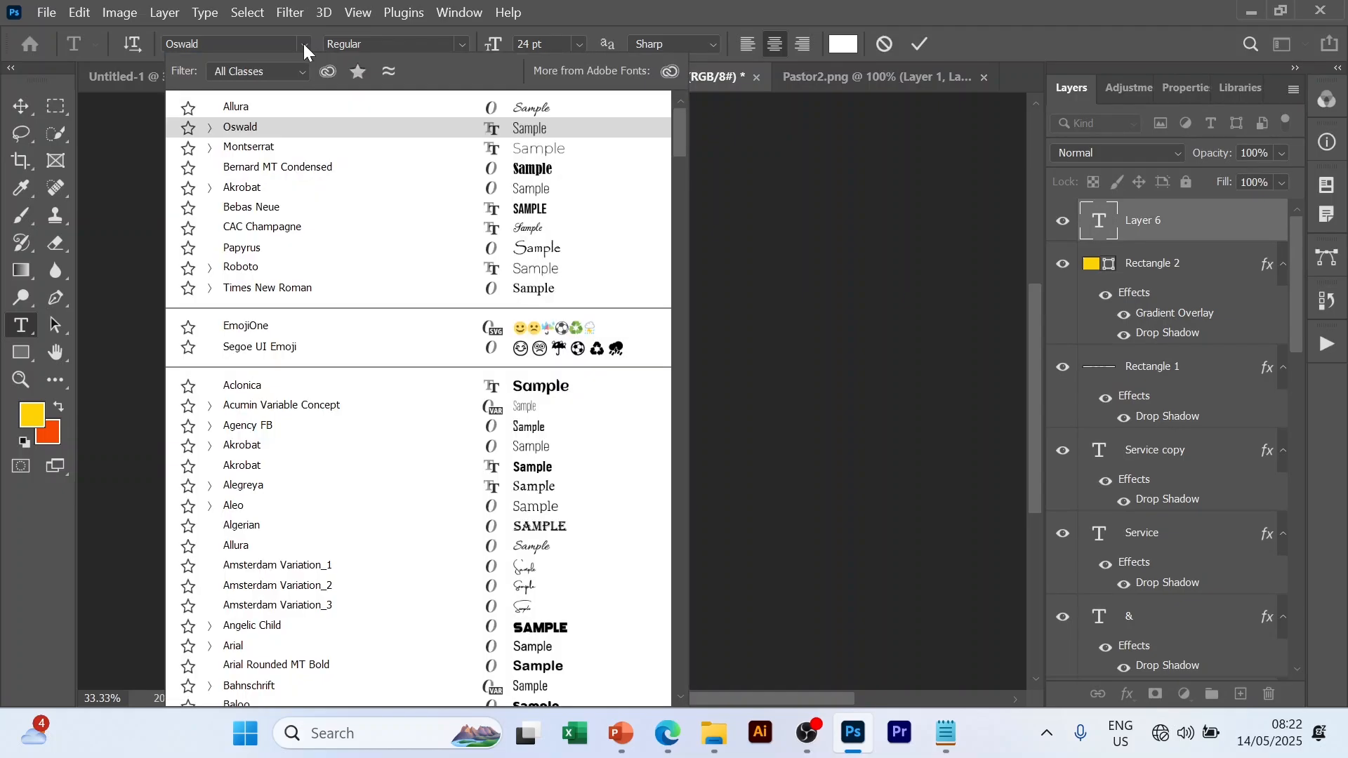
click(258, 148)
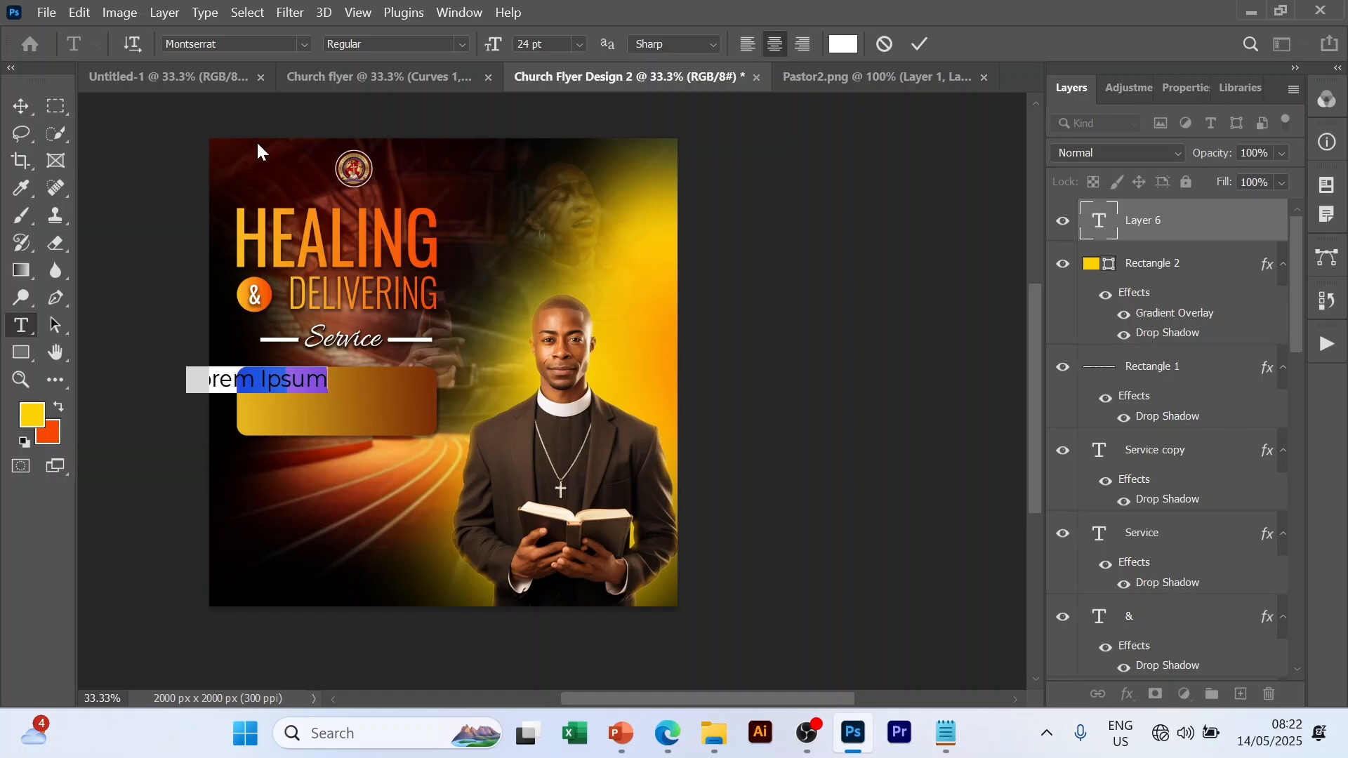
text(Su)
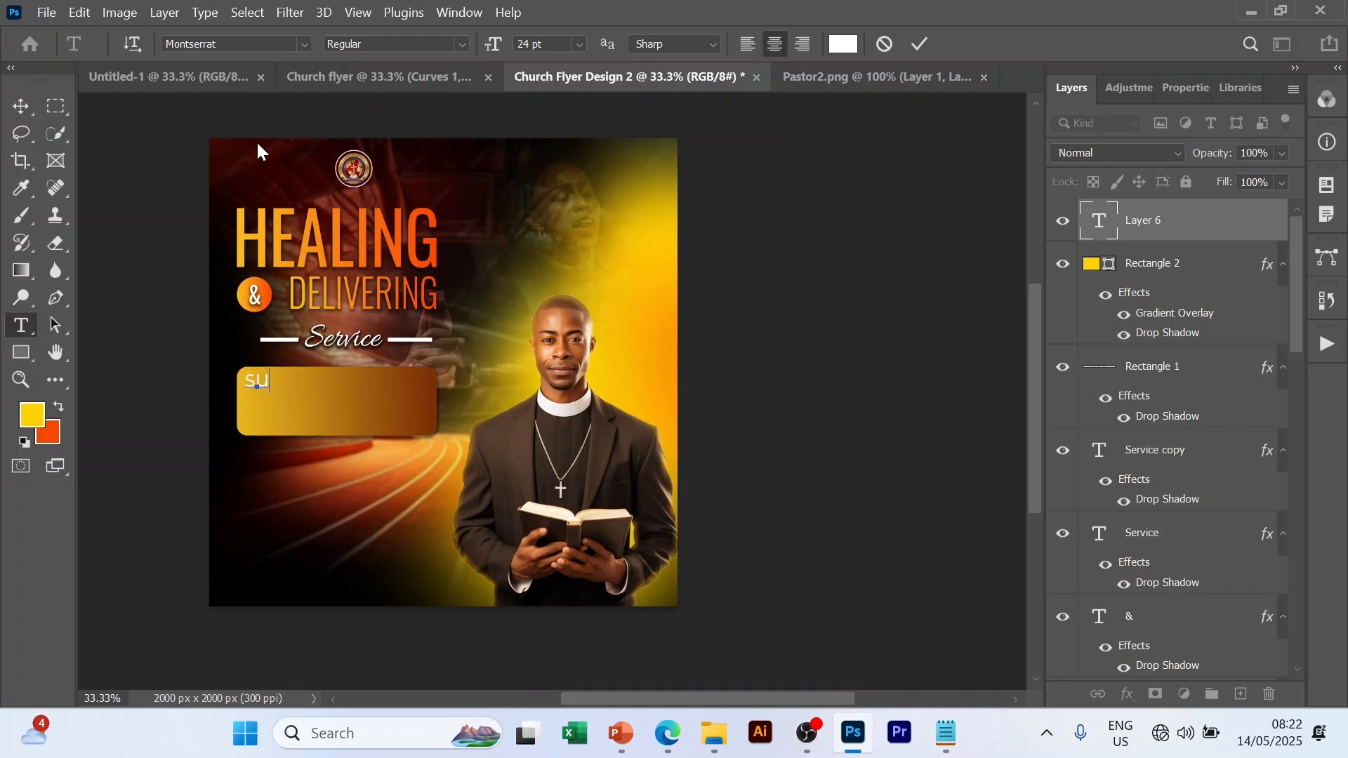
key(BackSpace)
key(BackSpace)
text(SUN 24)
key(BackSpace)
text(TH)
- Set the whole SUN 24TH text to the Bold style and commit it
key(ctrl)
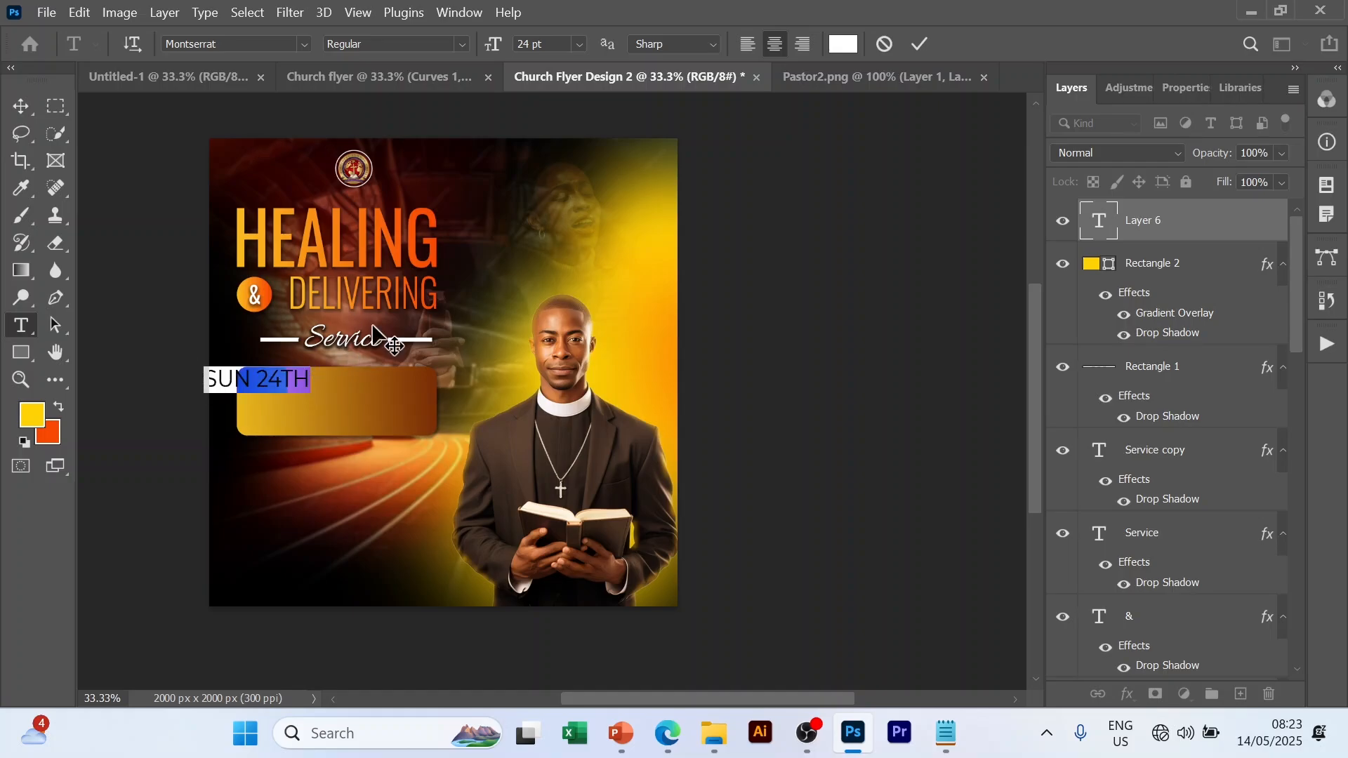
click(464, 45)
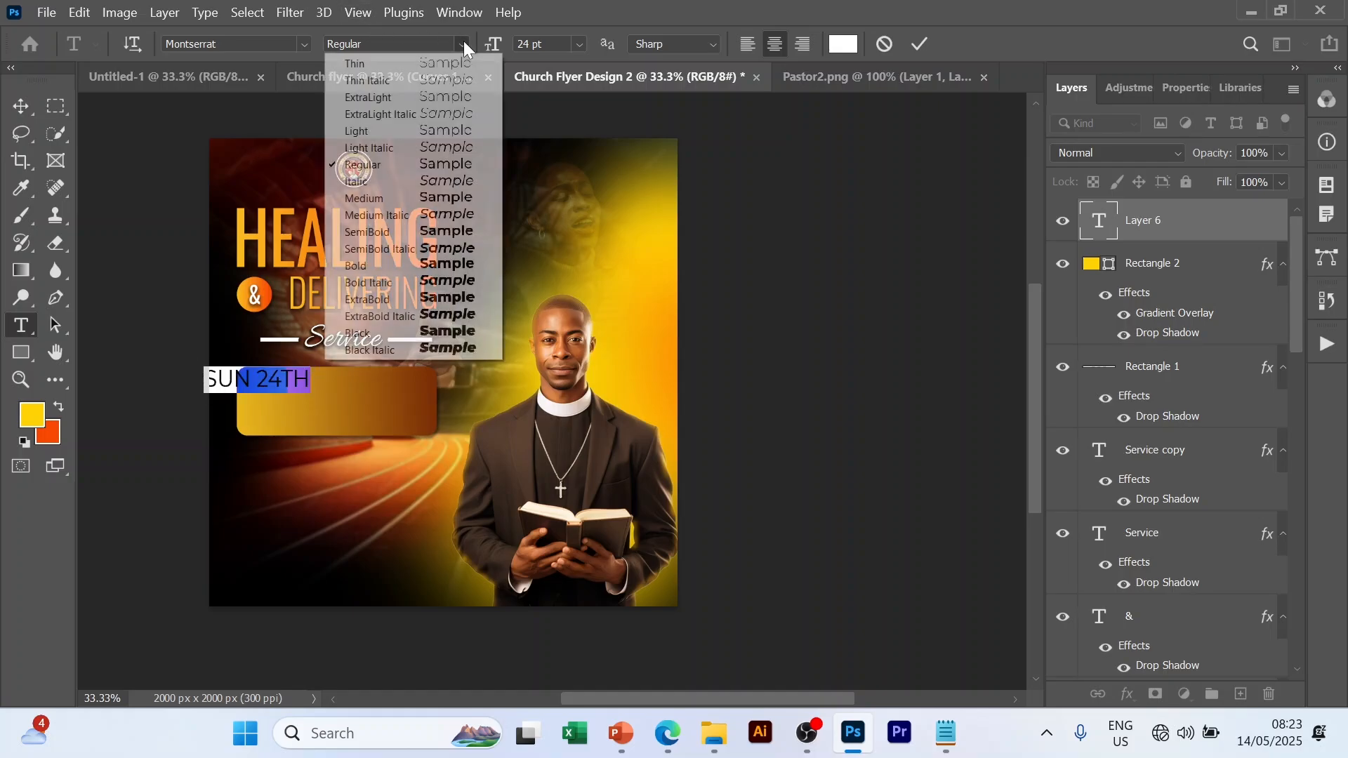
click(367, 265)
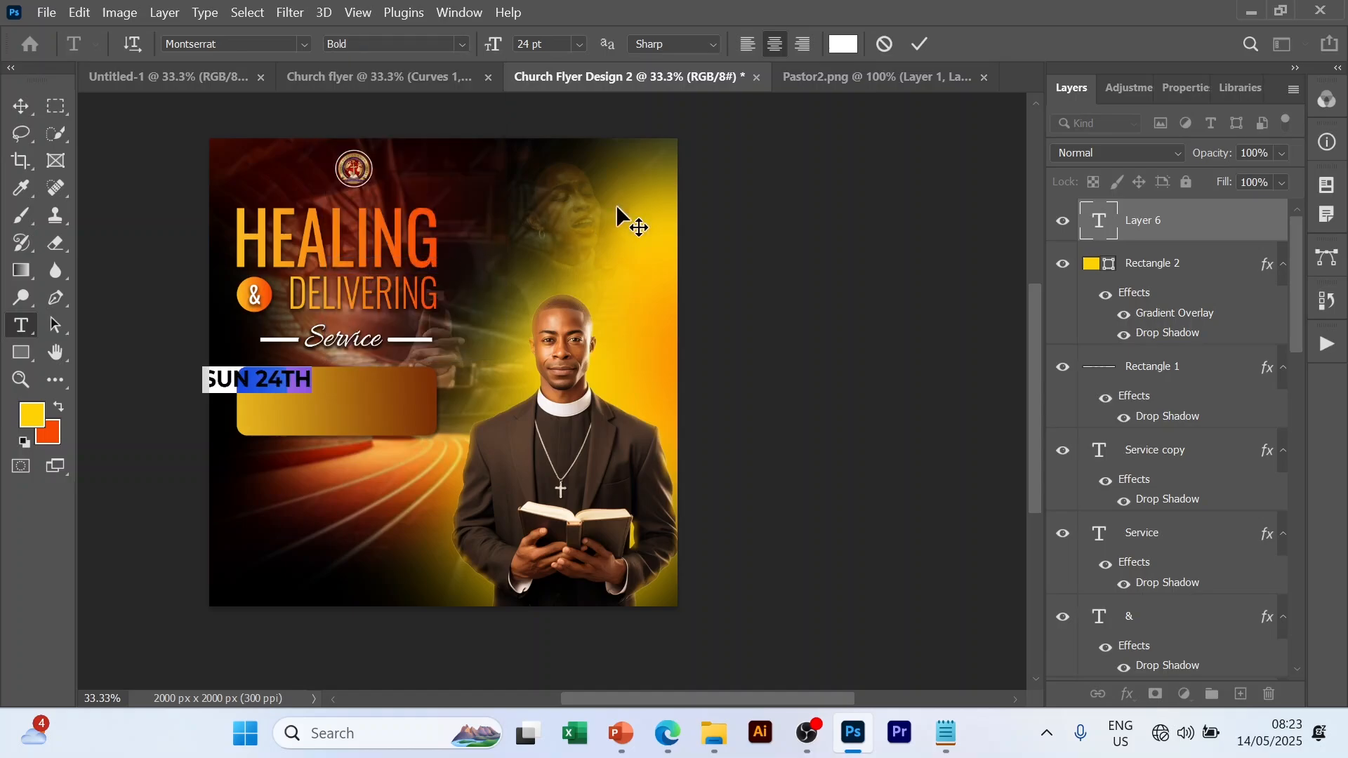
click(920, 45)
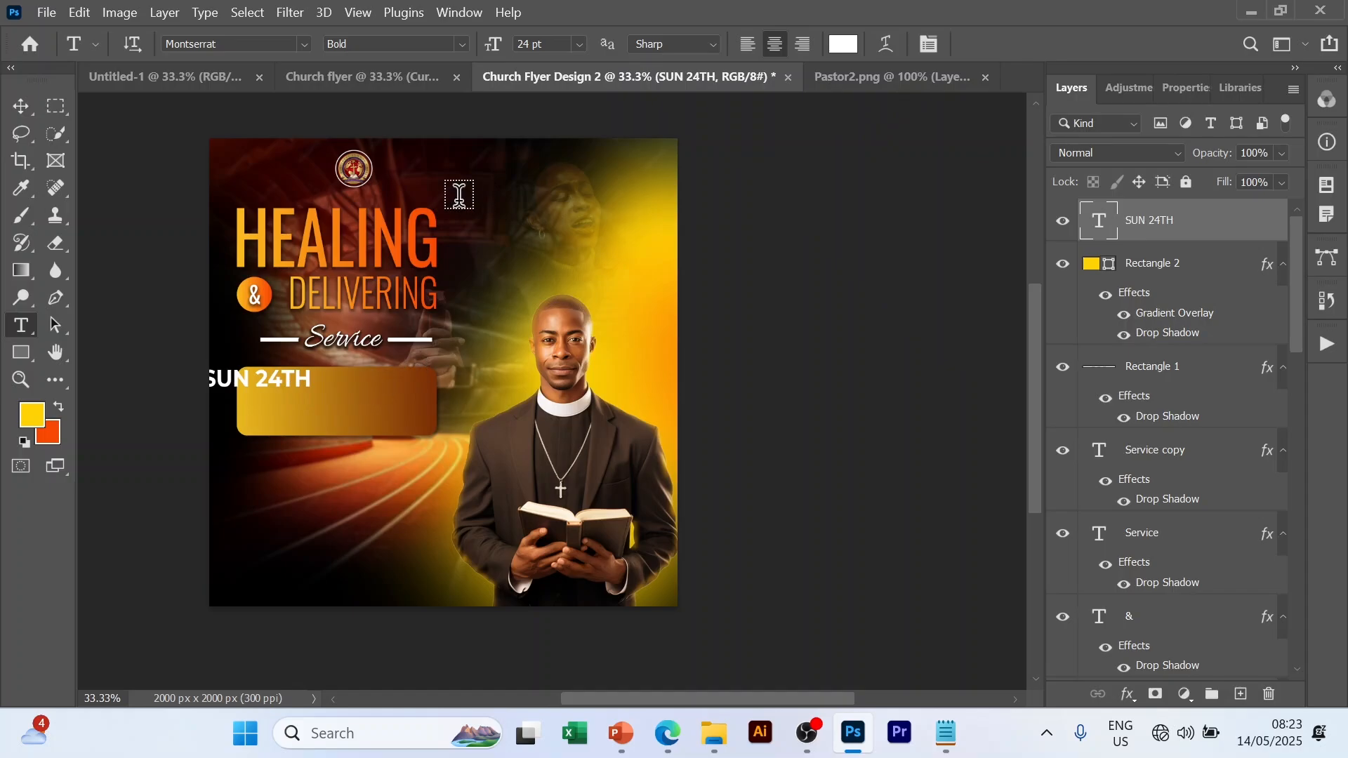
- Move the SUN 24TH text fully inside the gradient rectangle, near its upper-left corner
key(v)
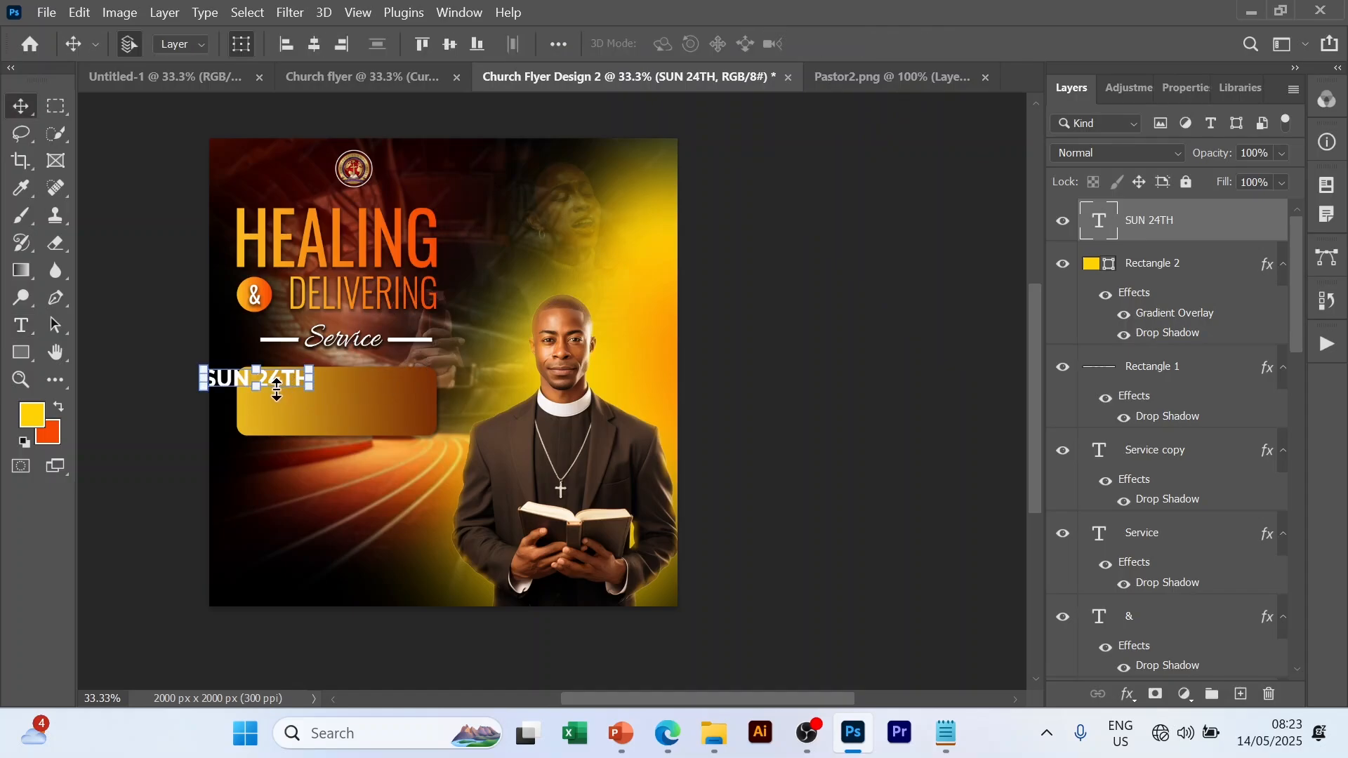
click(796, 421)
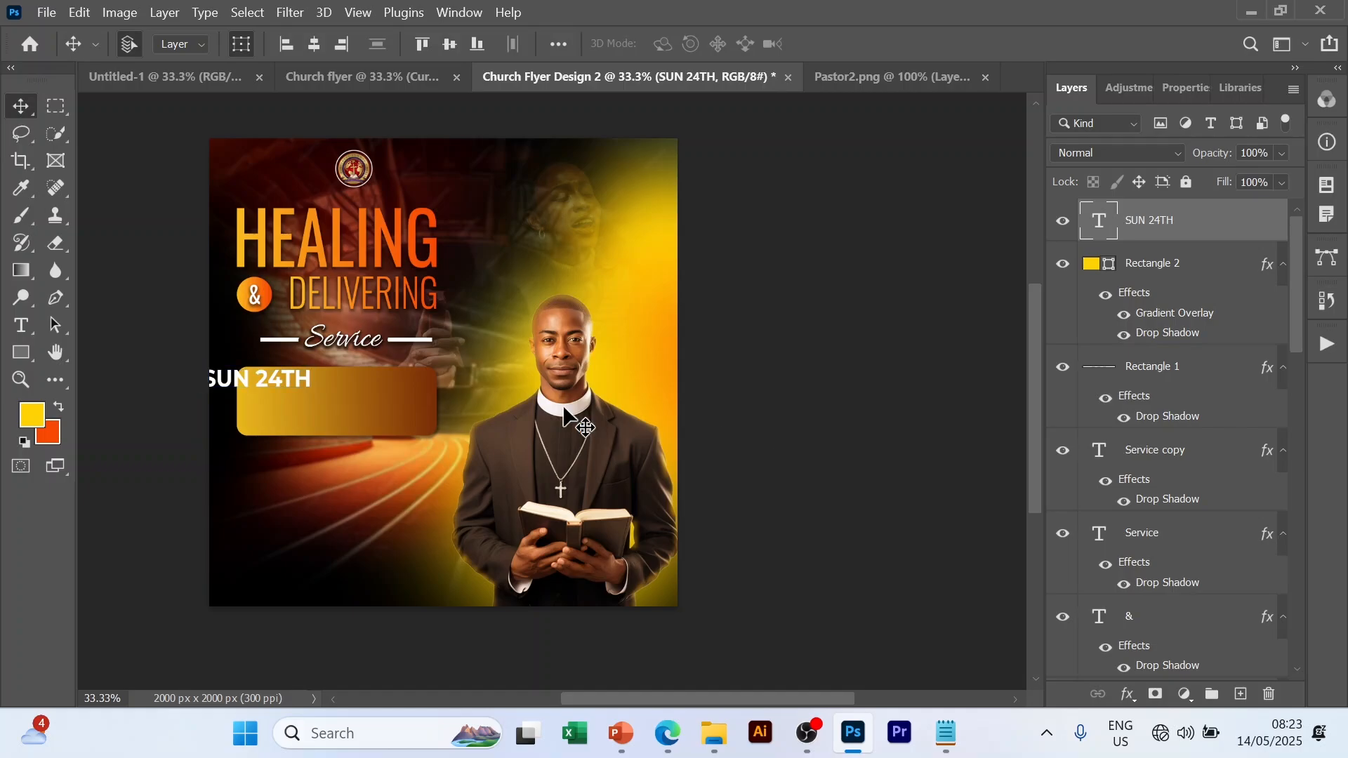
drag(269, 376, 309, 383)
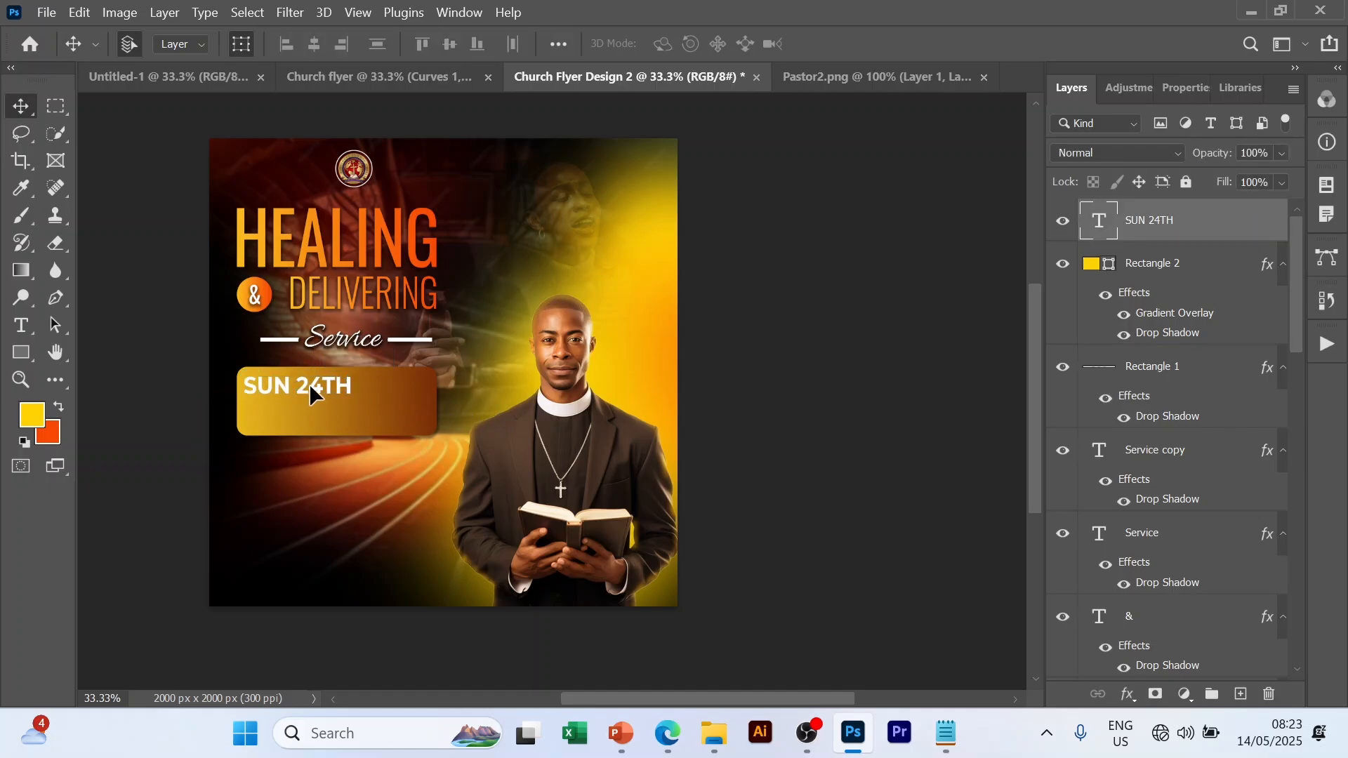
- Format the TH in SUN 24TH as superscript
double_click(330, 380)
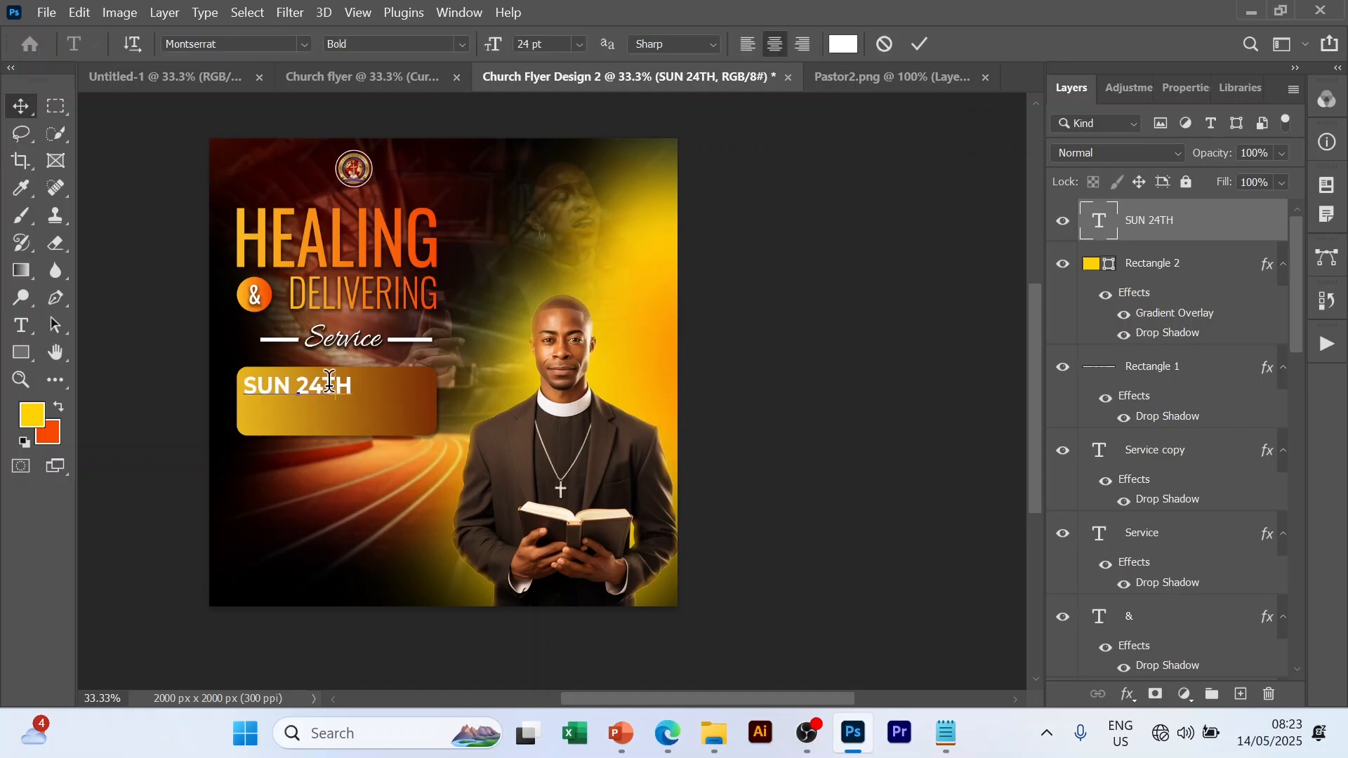
key(shift+Right)
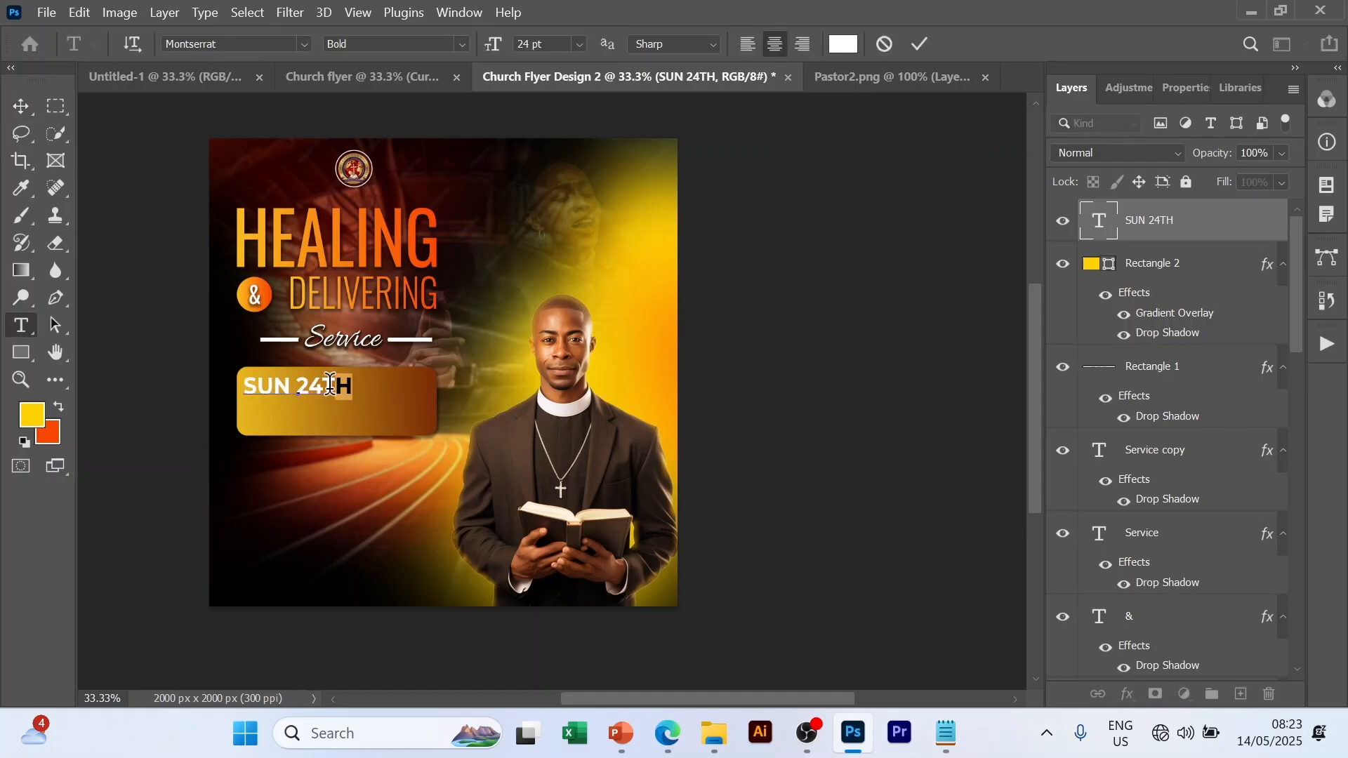
key(shift+Left)
click(1186, 91)
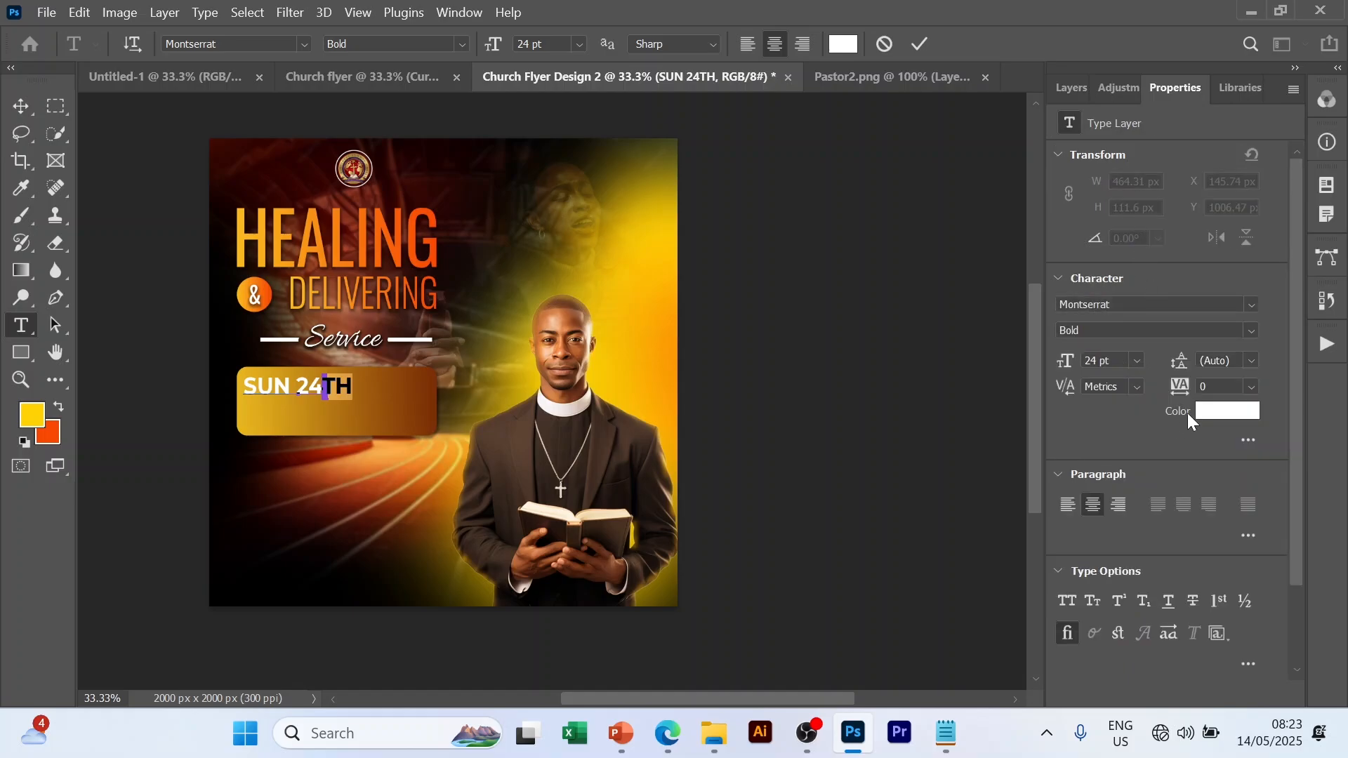
click(1122, 603)
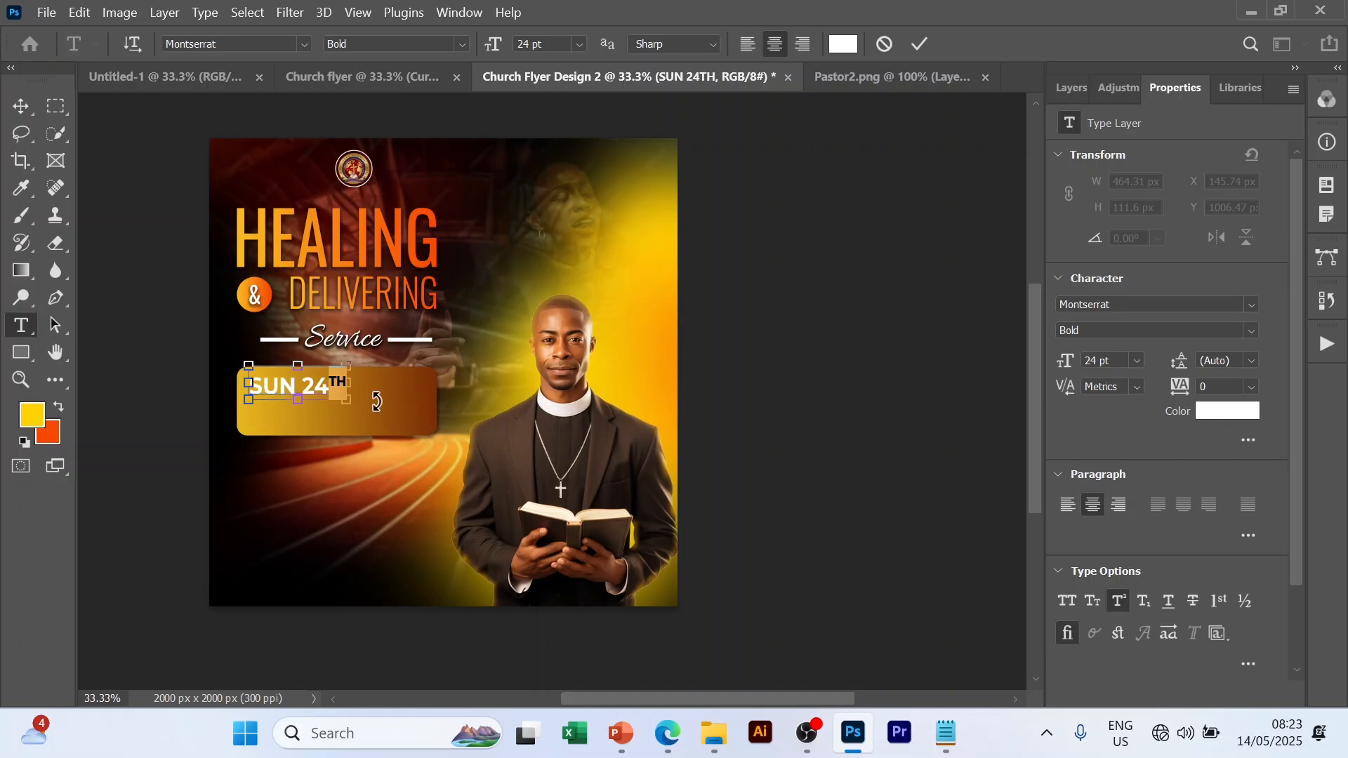
- Set the whole SUN 24TH text to 18 pt, commit it, and move it near the gradient rectangle's upper-left corner
key(ctrl+a)
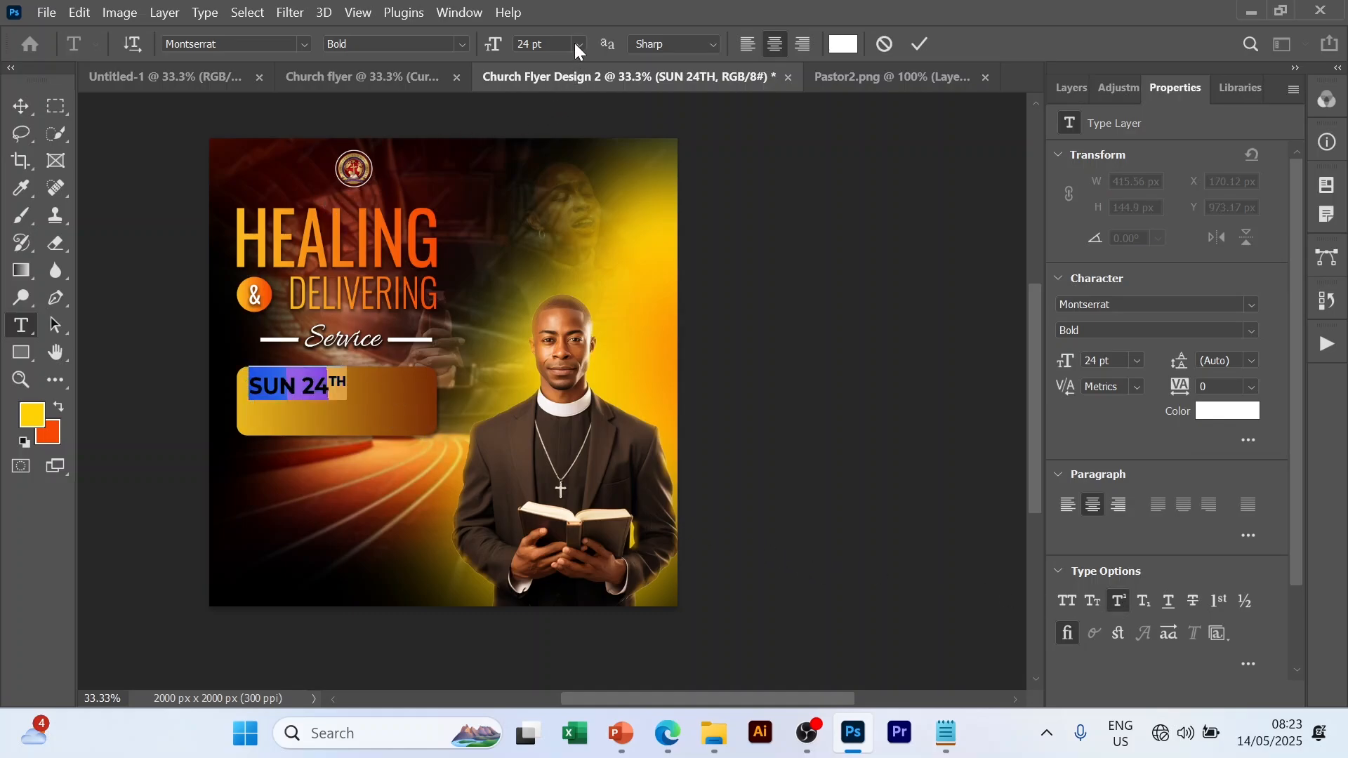
click(579, 43)
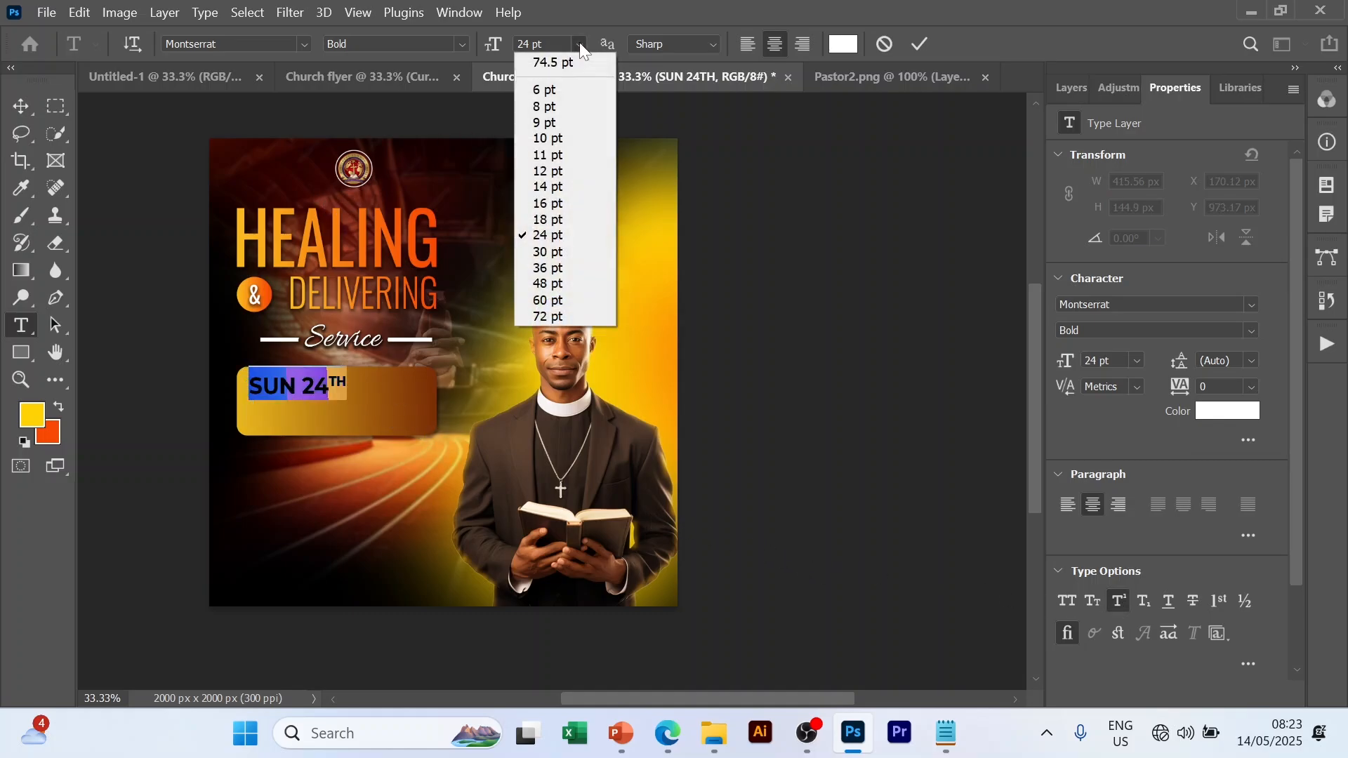
click(544, 220)
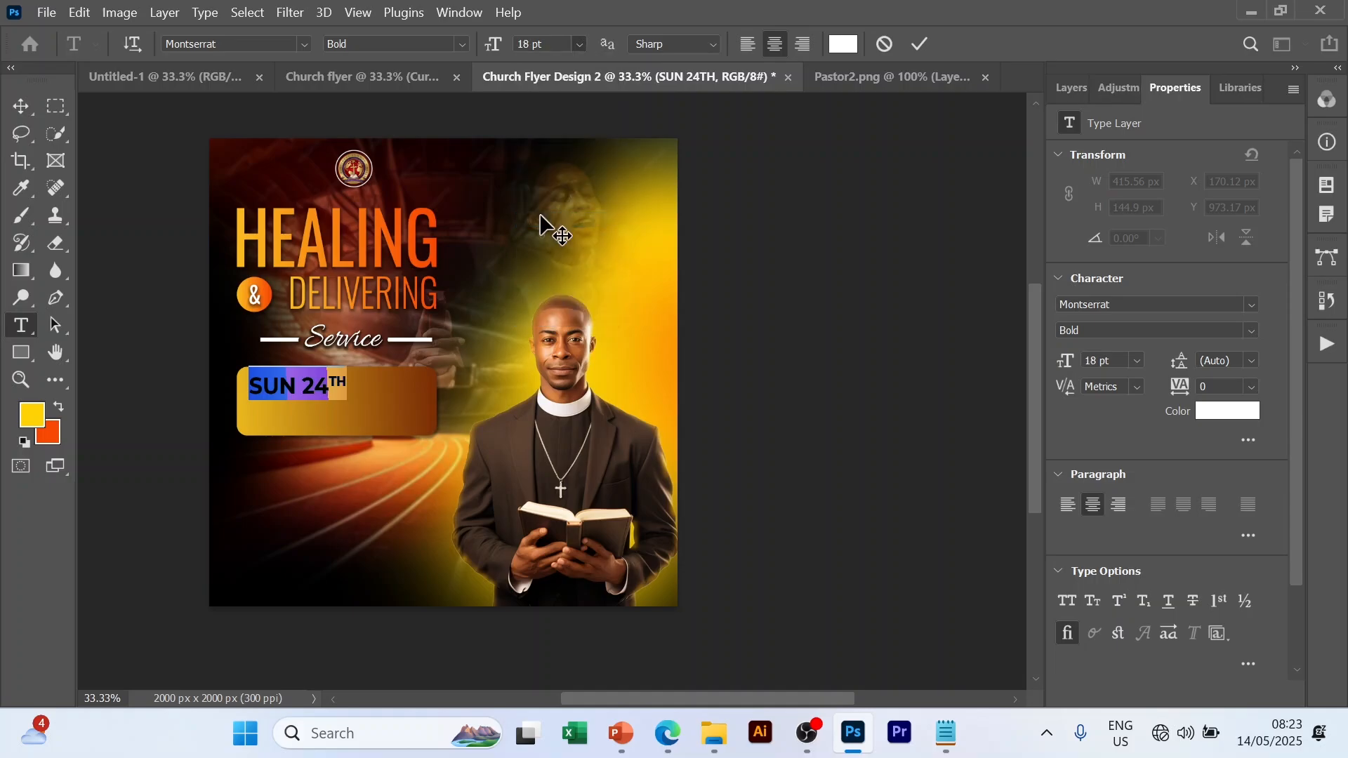
click(924, 43)
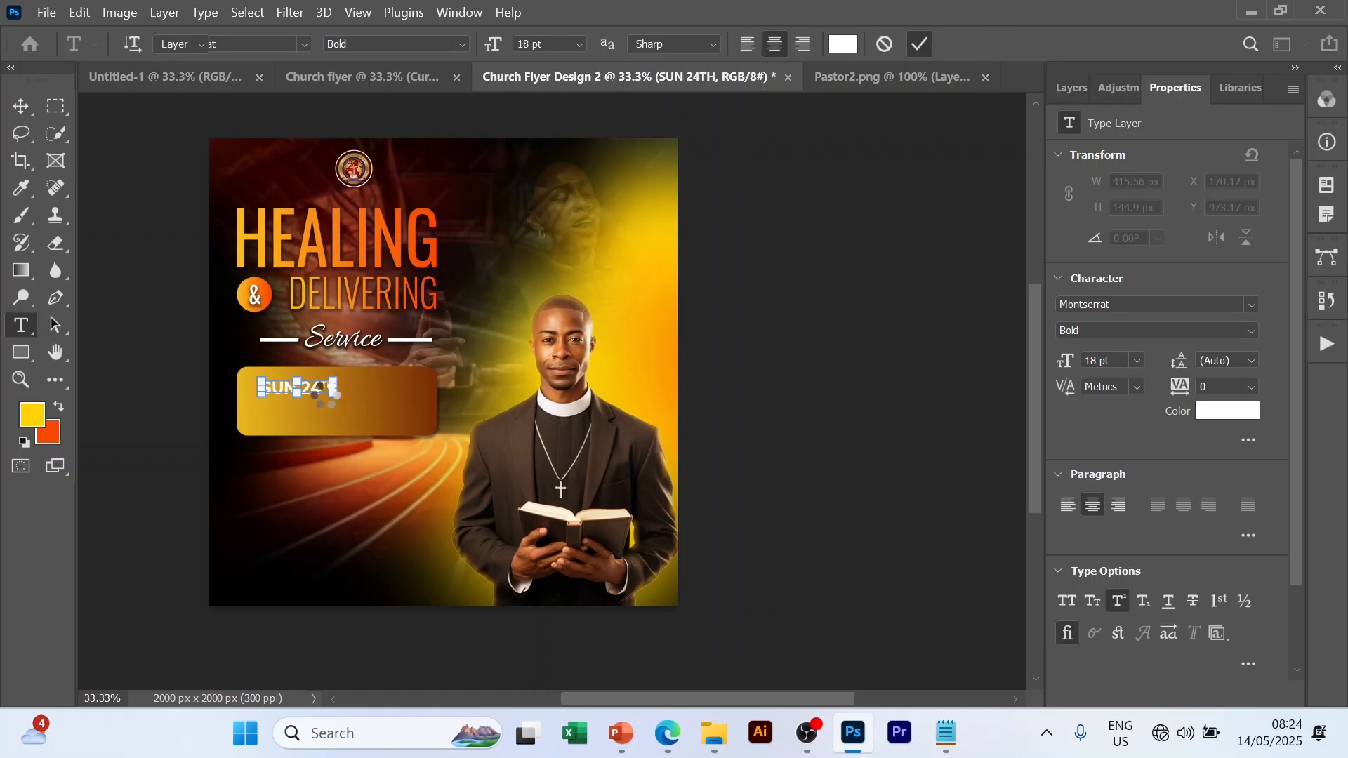
key(v)
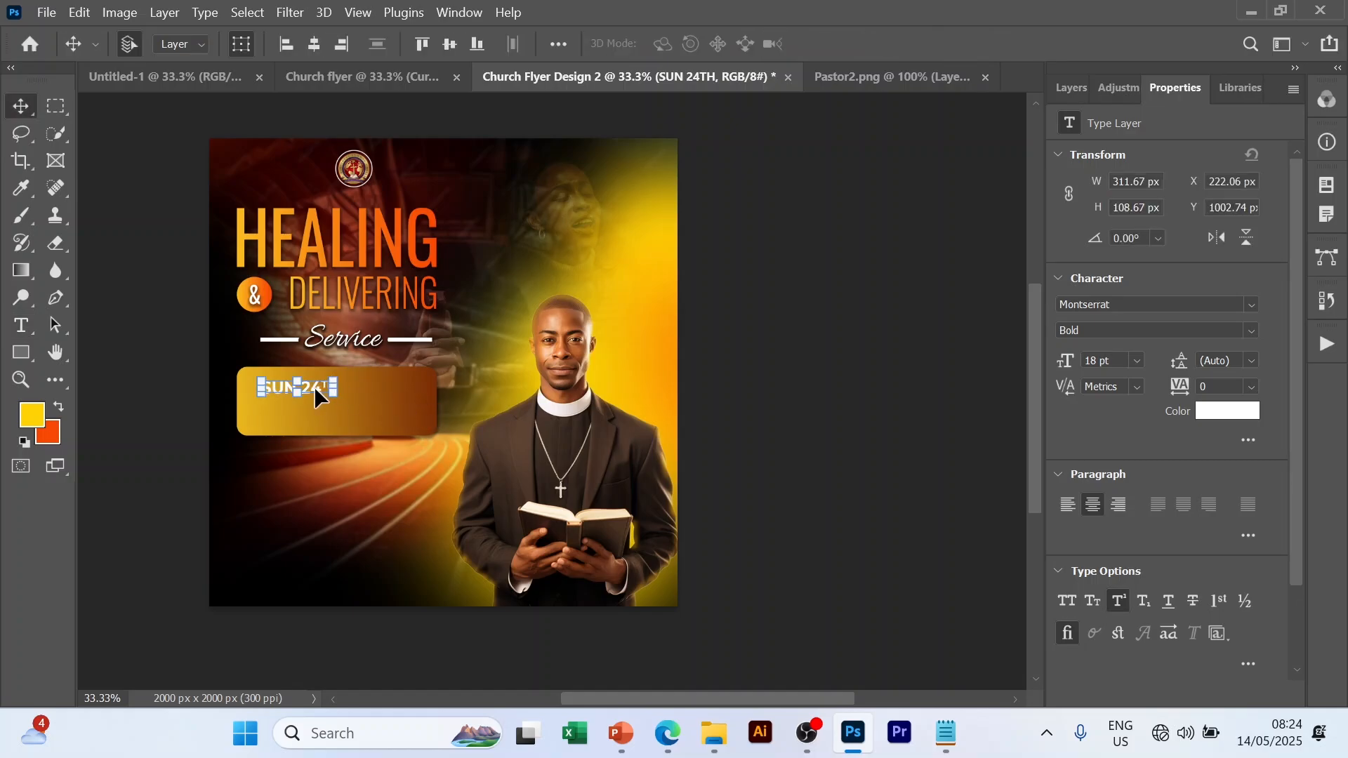
drag(314, 386, 302, 385)
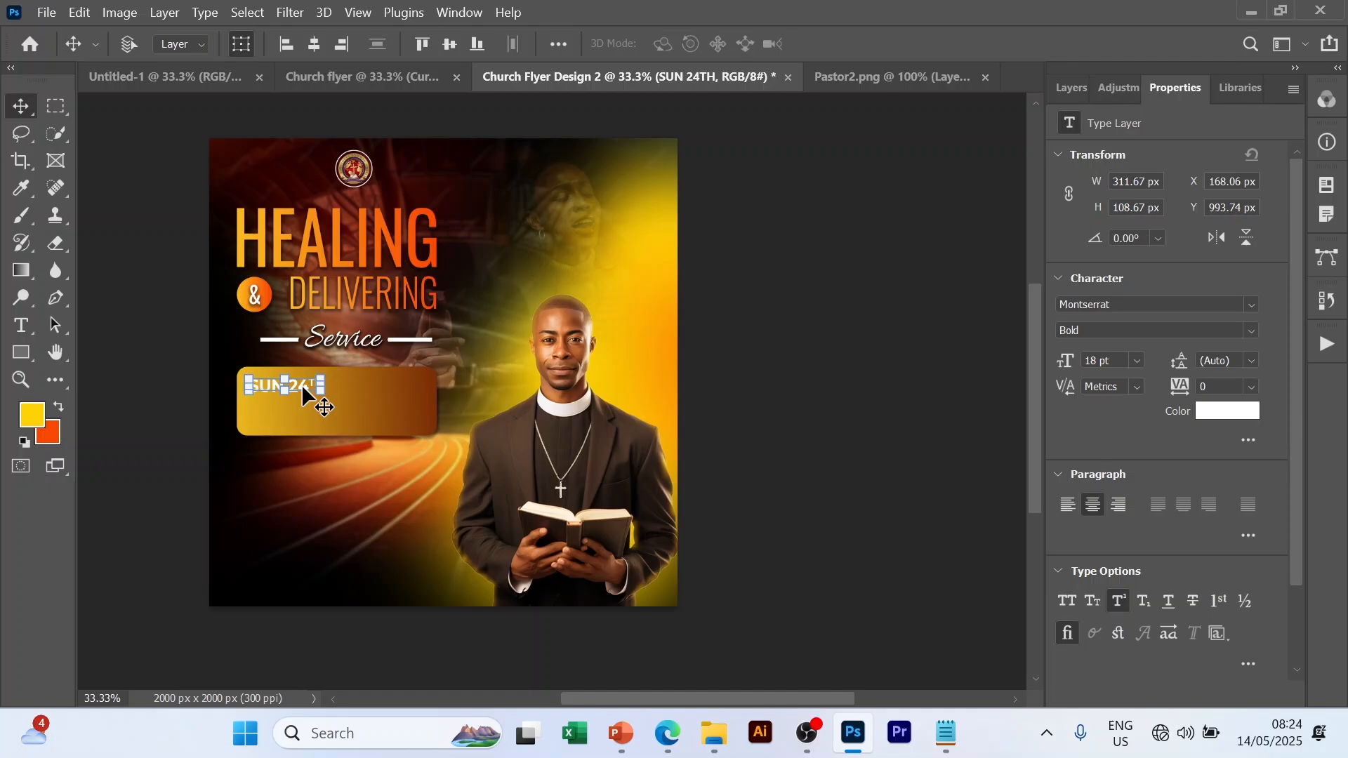
- Duplicate the SUN 24TH text and place the copy directly below the original inside the gradient rectangle
key(ctrl+j)
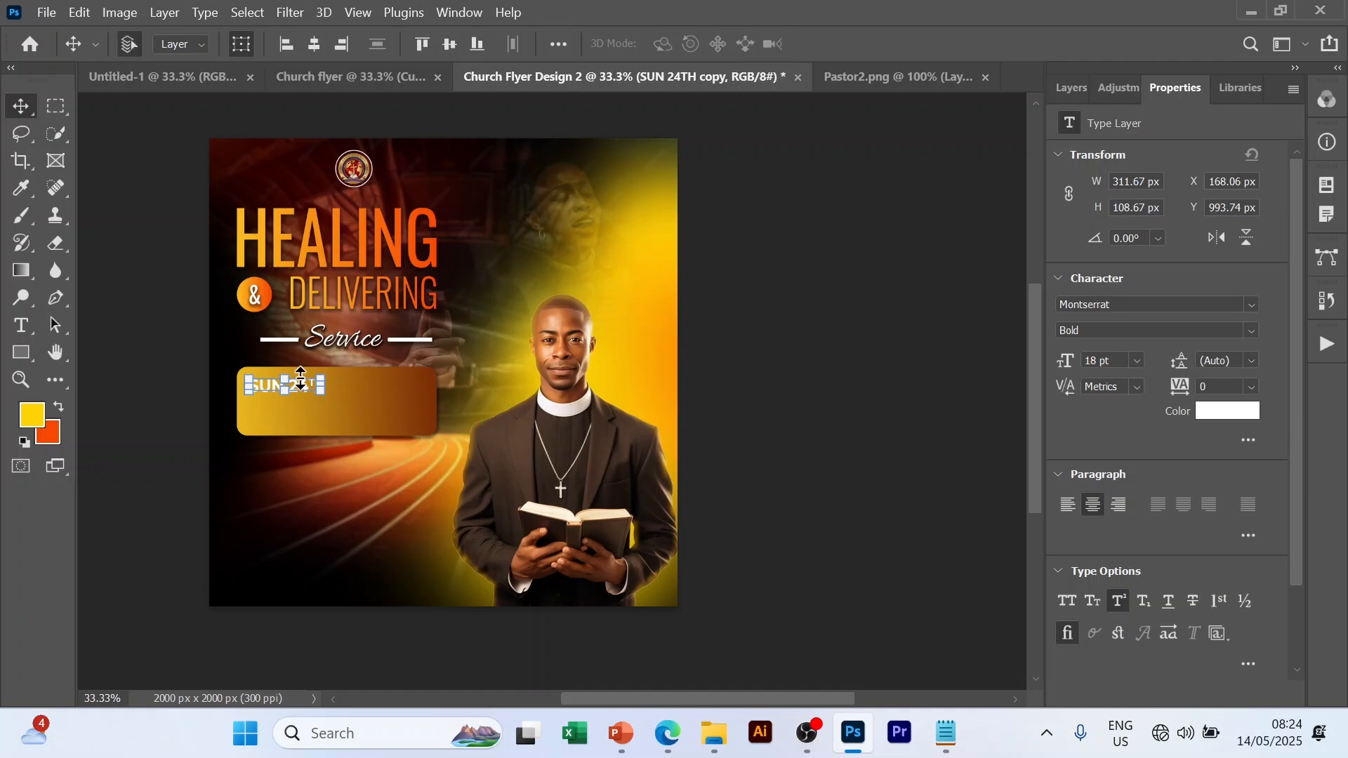
key(ctrl+t)
drag(299, 382, 296, 404)
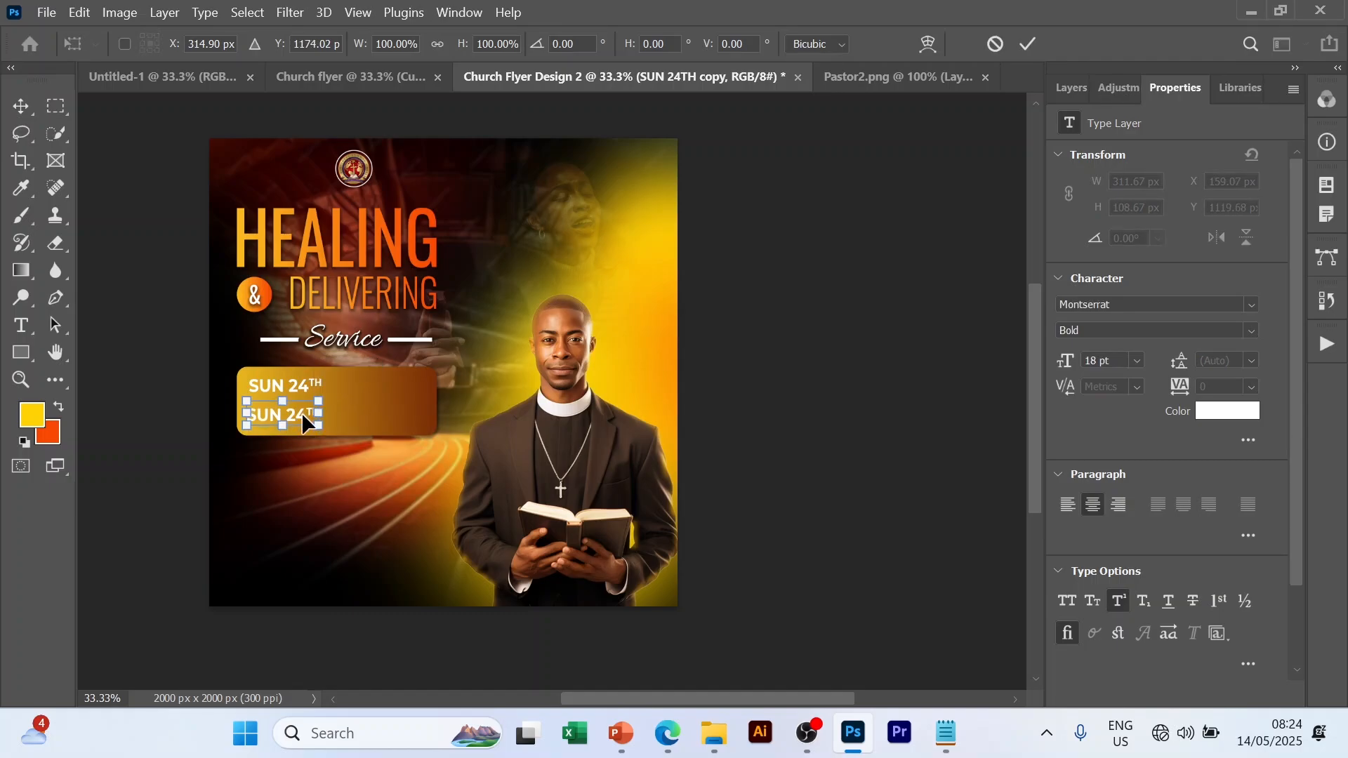
key(Return)
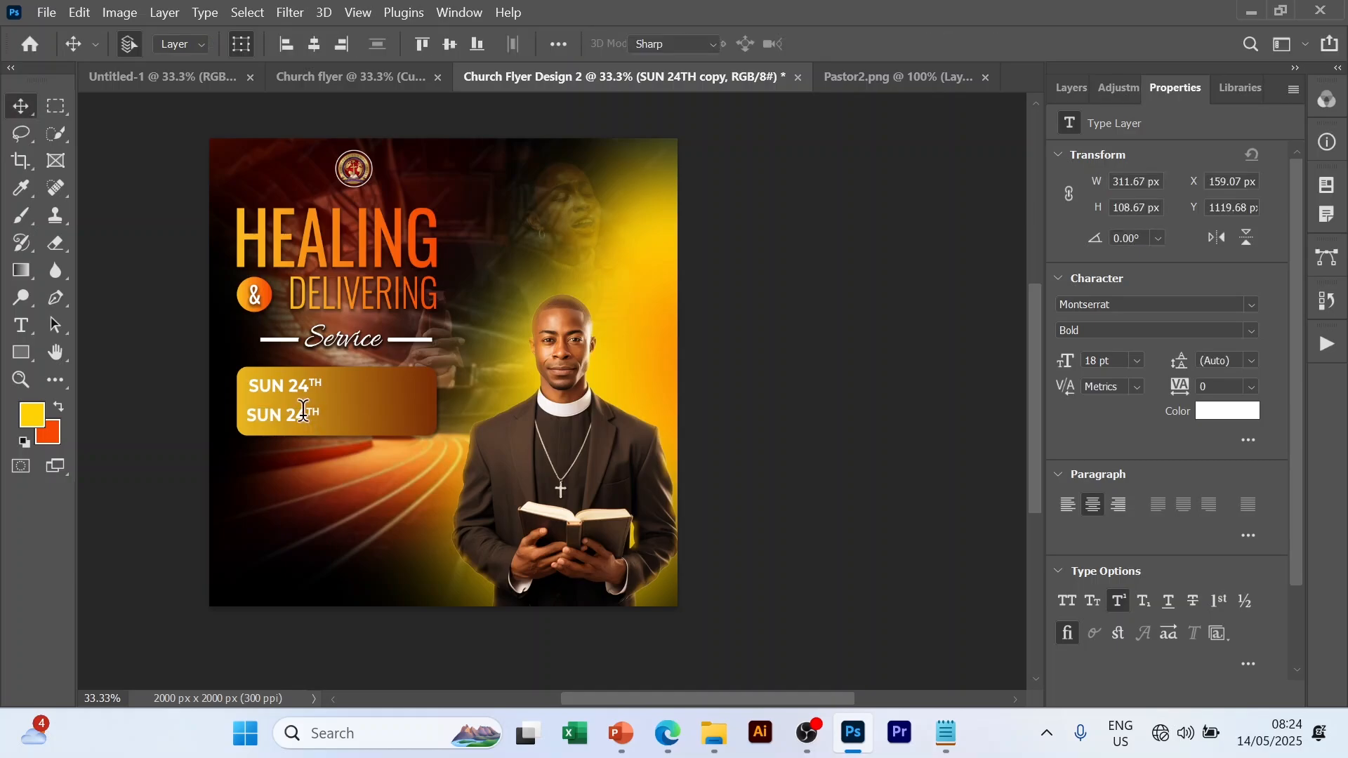
- Replace the wording of the lower SUN 24TH copy with MAY 2025
double_click(301, 411)
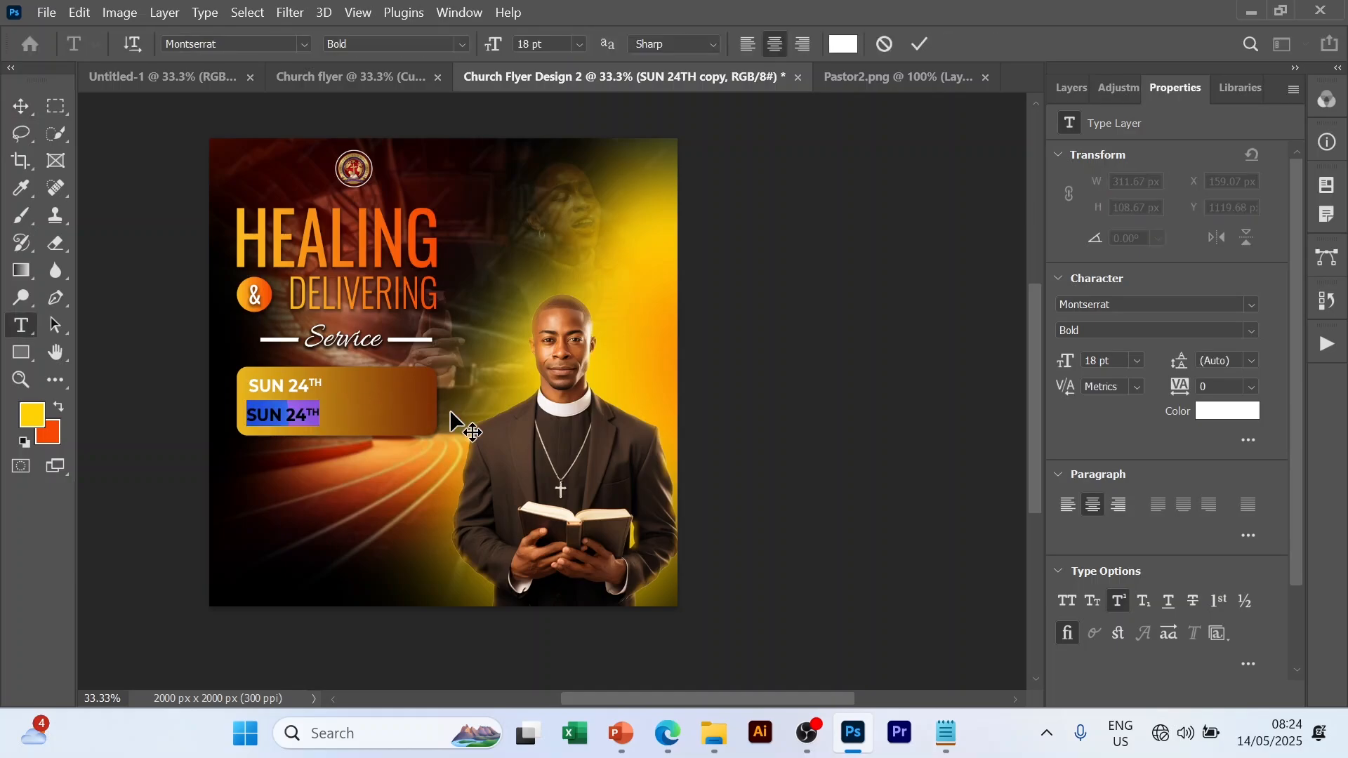
key(BackSpace)
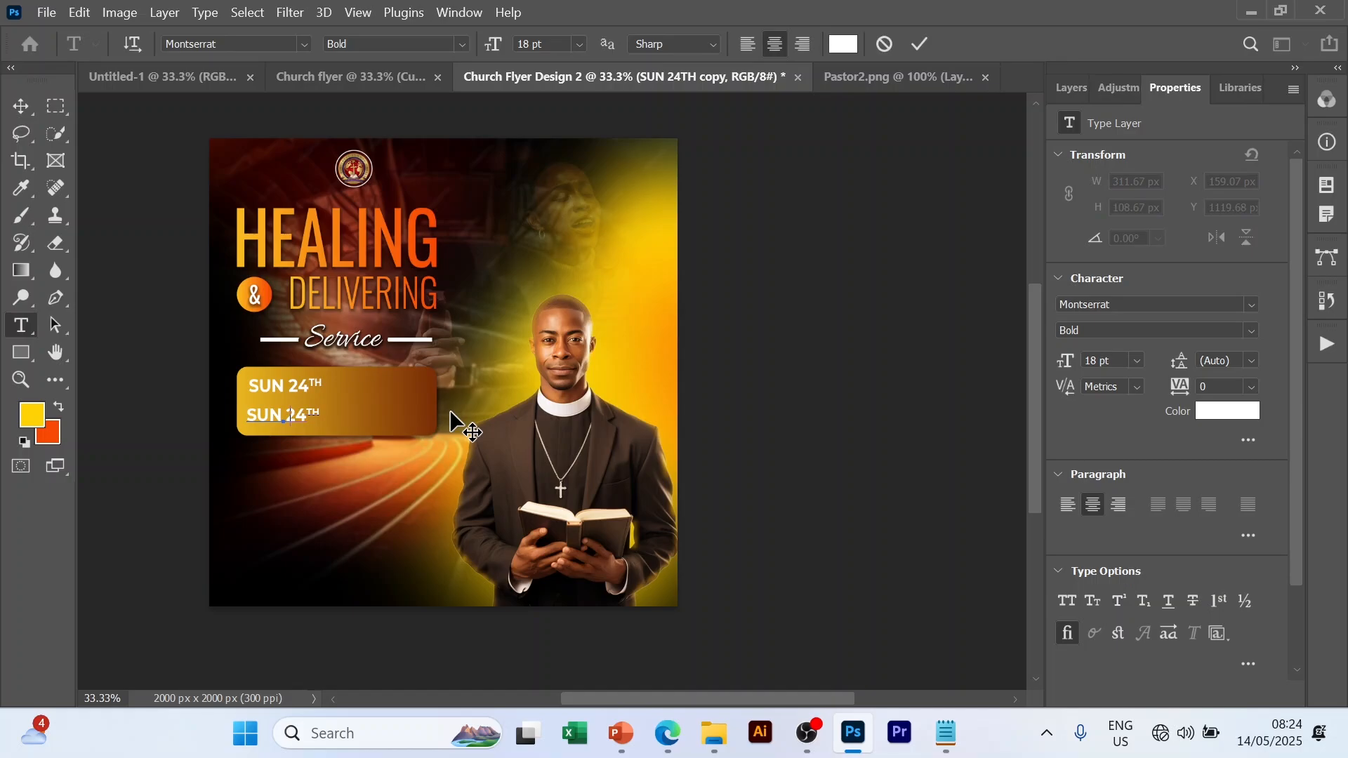
text(MAY 2025)
key(ctrl)
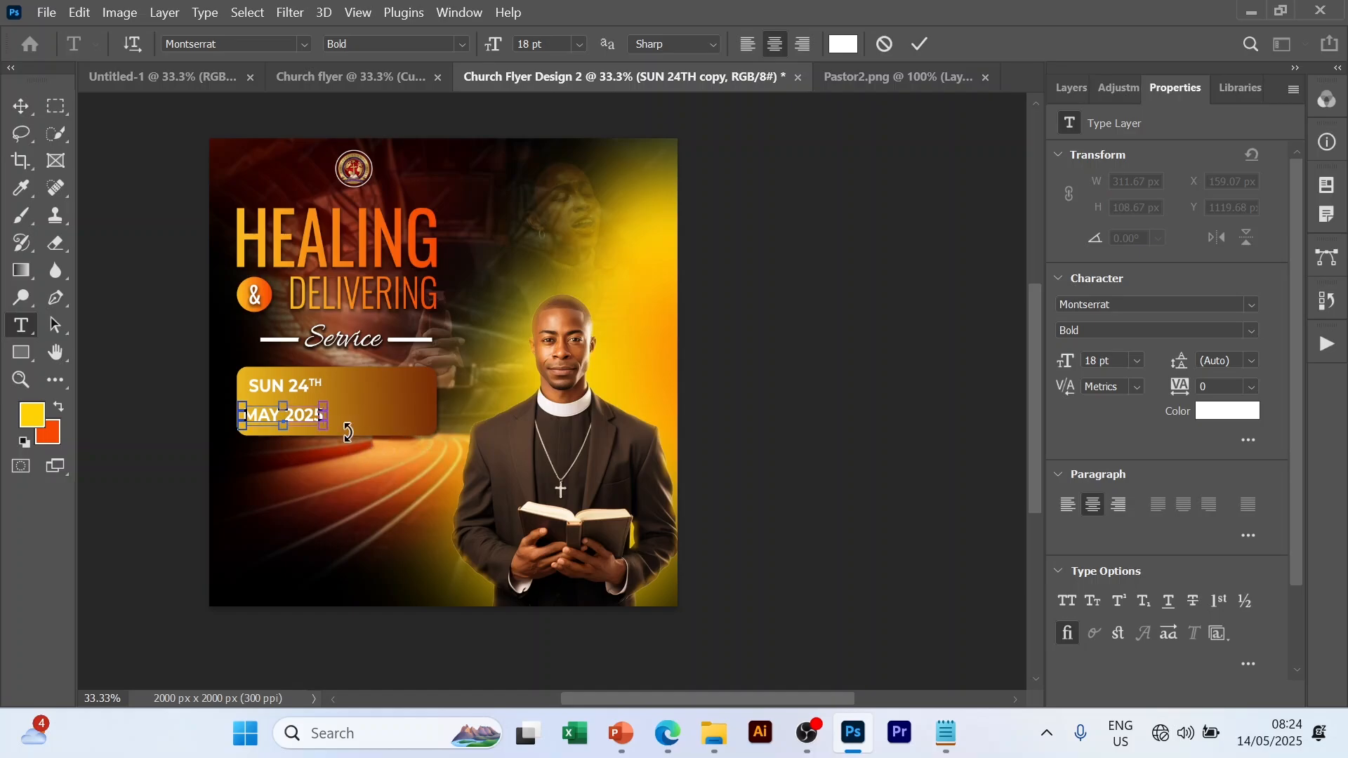
- Set the whole MAY 2025 text to the Regular style
key(ctrl+a)
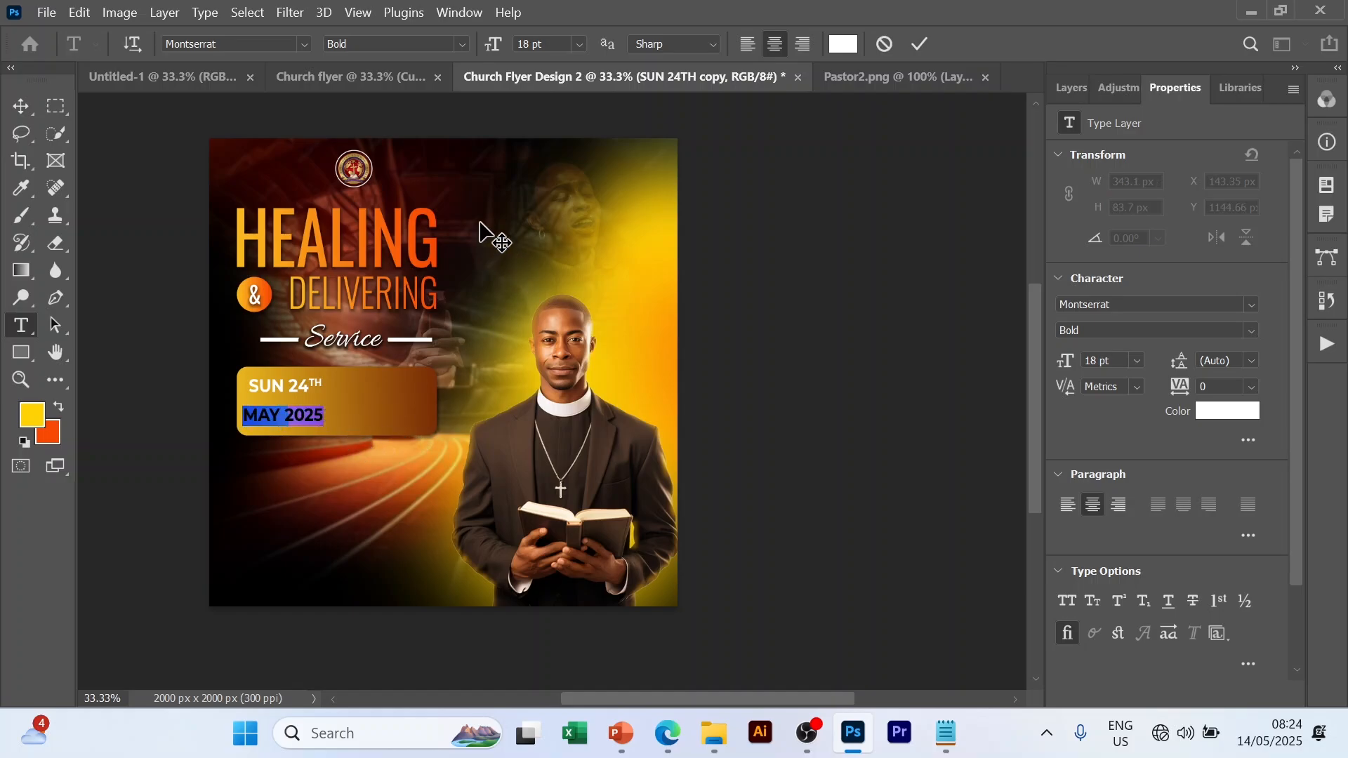
click(462, 44)
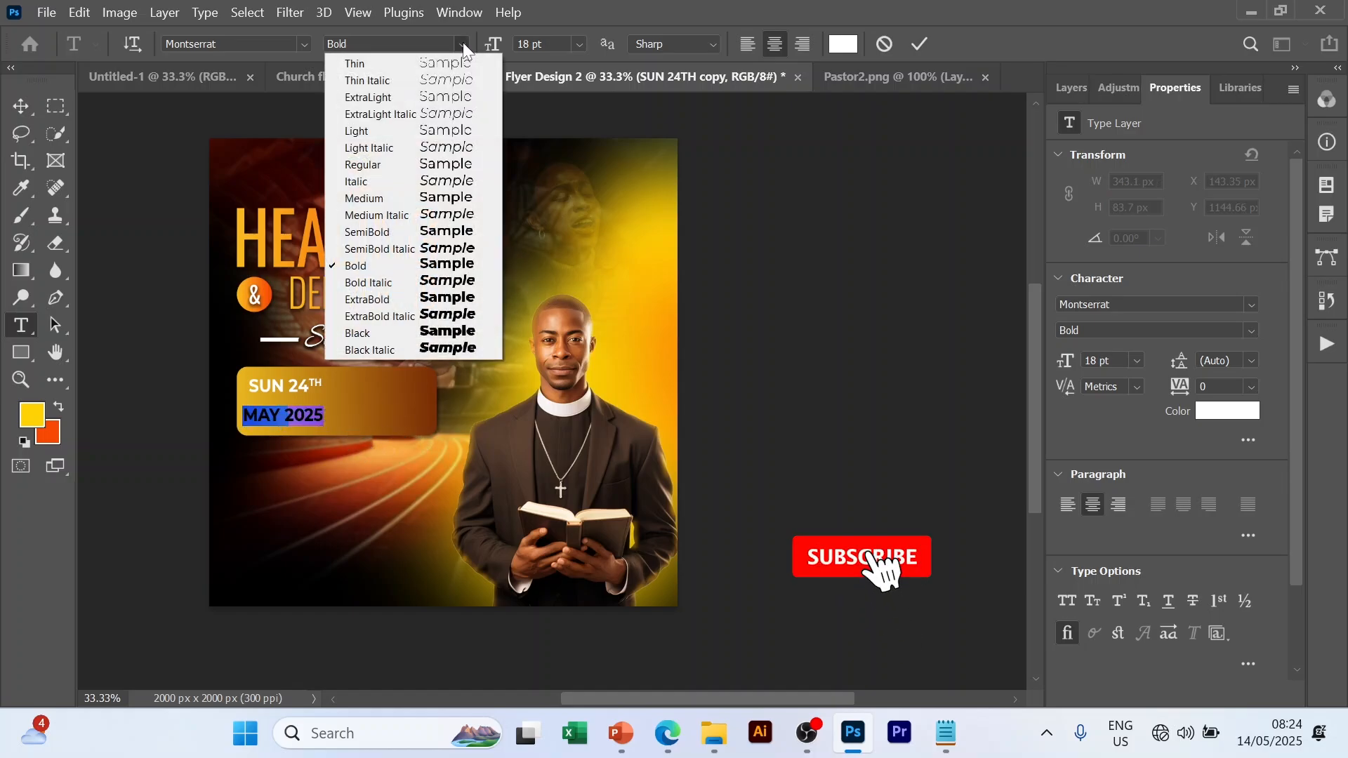
click(376, 165)
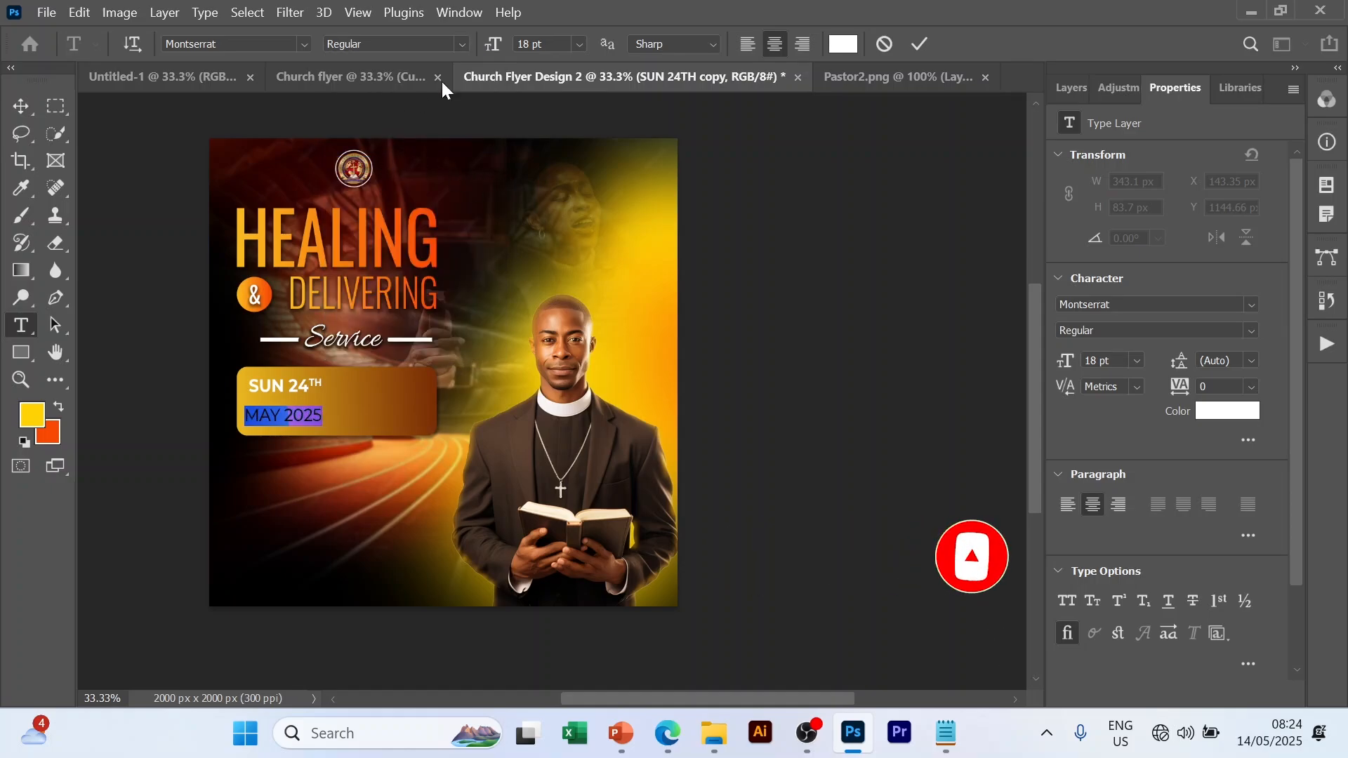
- Color the MAY 2025 text black, commit it, and align its left edge with SUN 24TH above
click(844, 45)
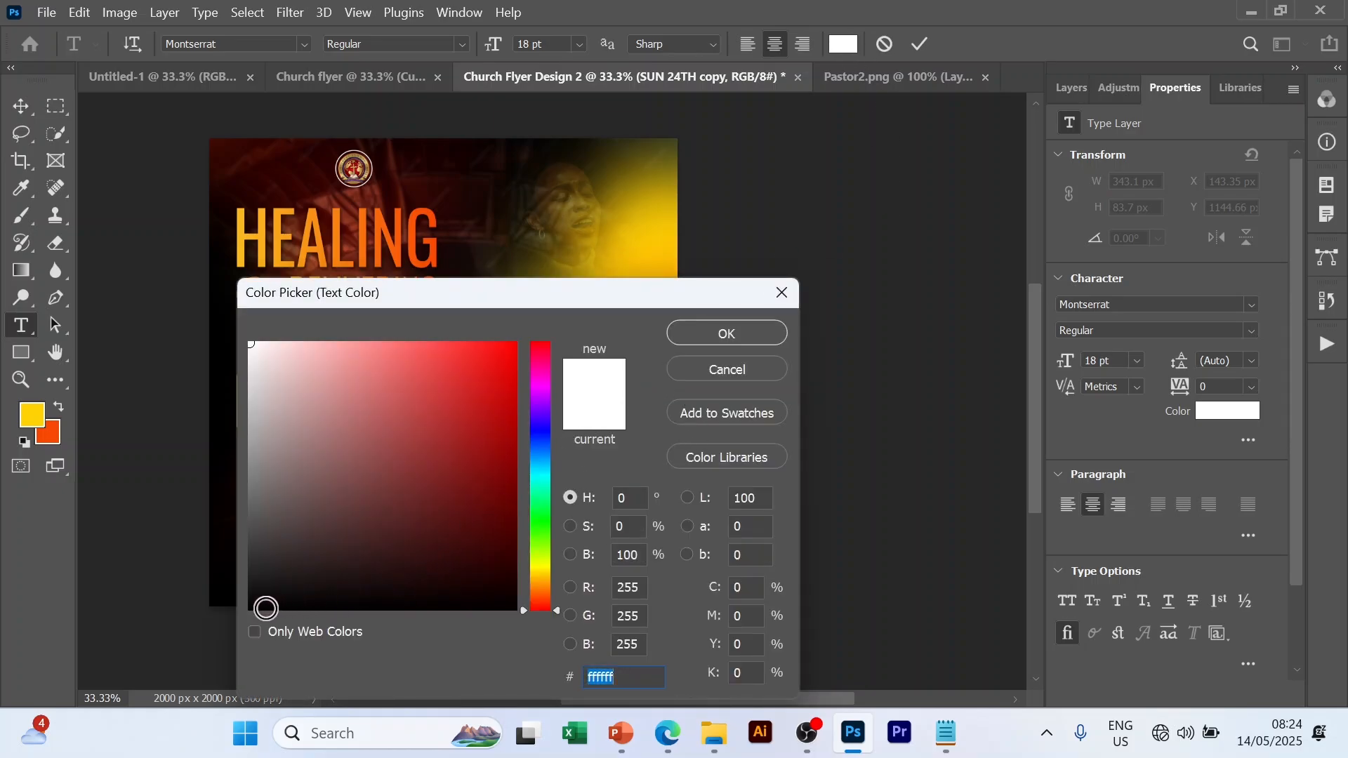
click(243, 607)
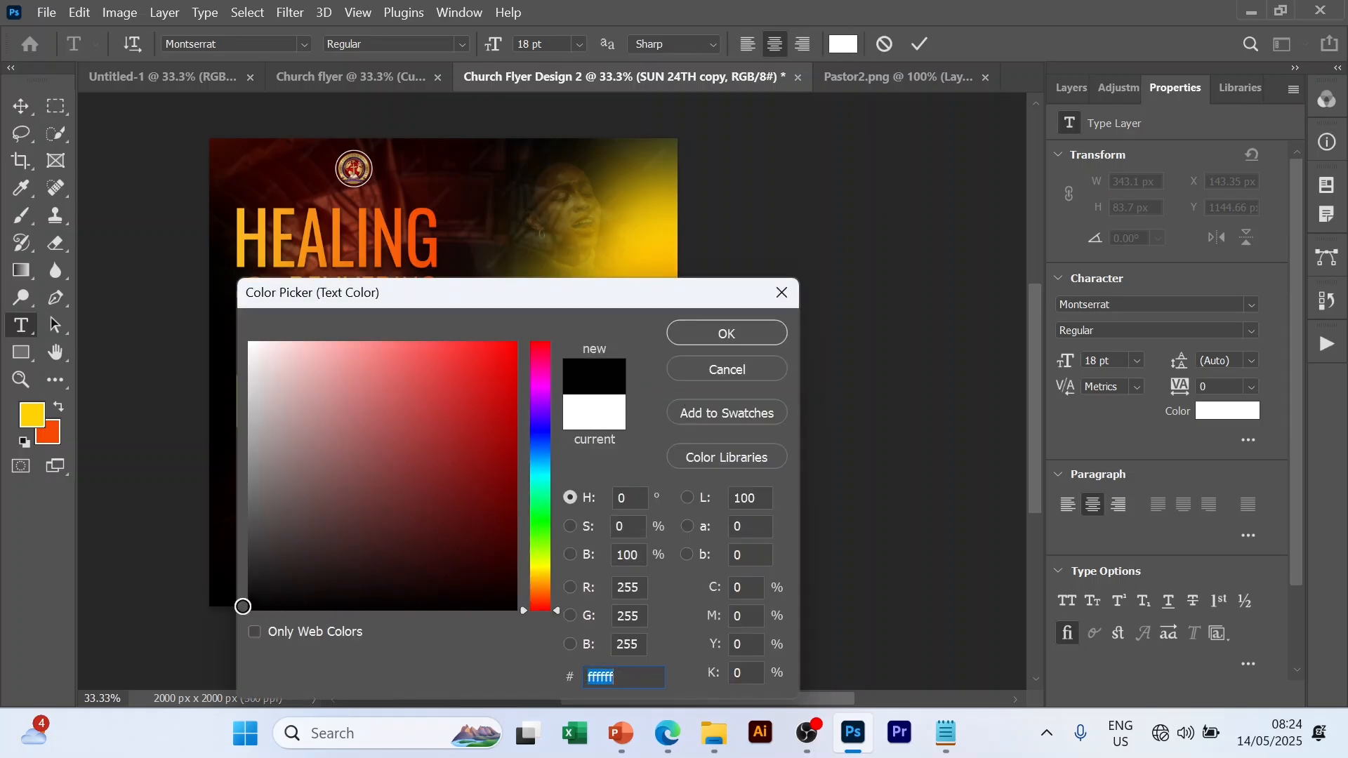
click(759, 327)
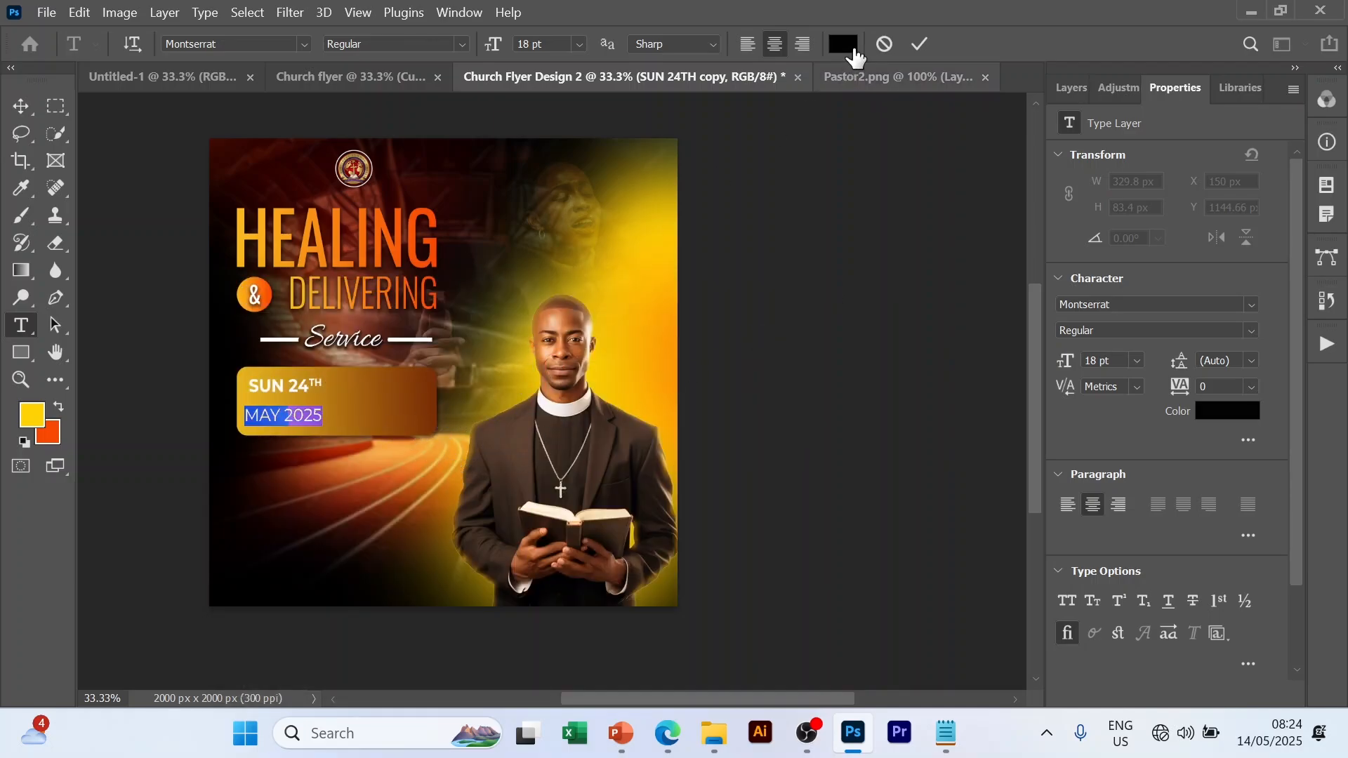
click(845, 44)
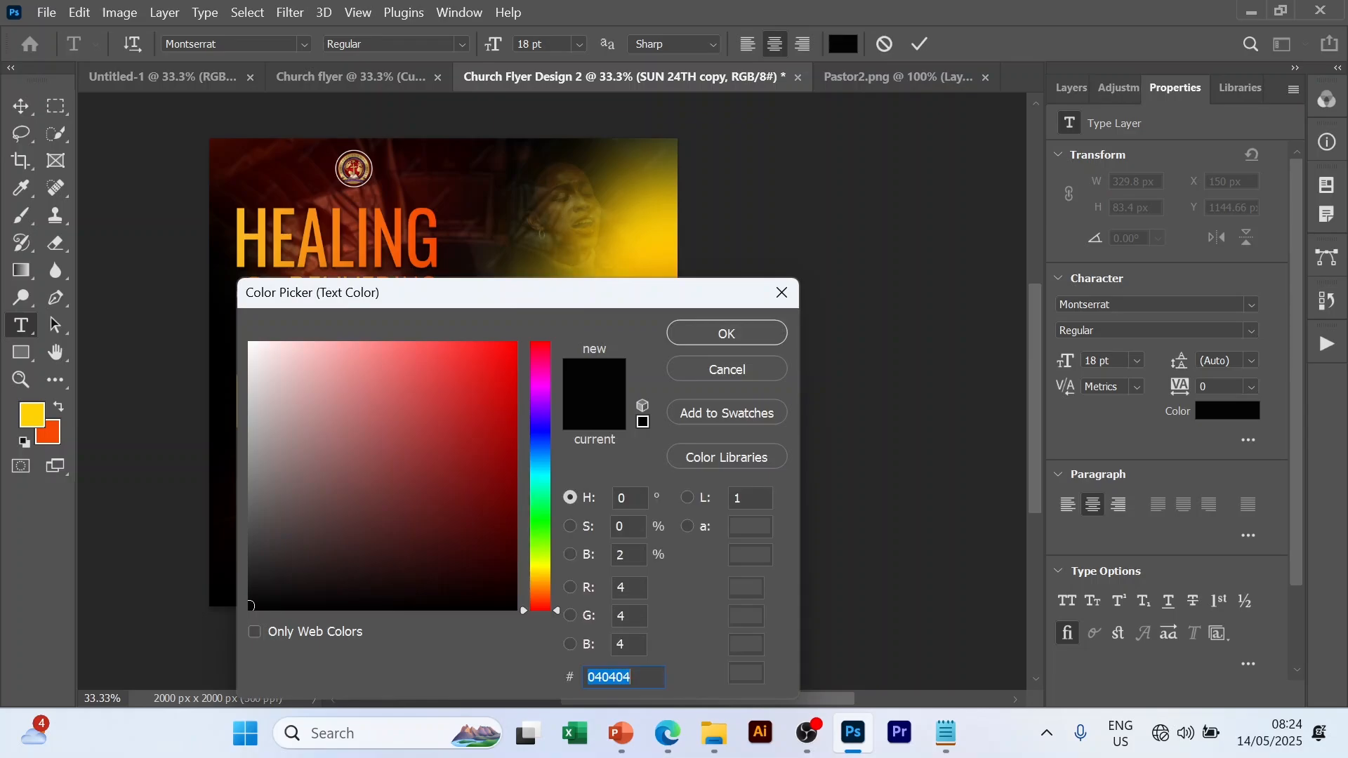
drag(260, 606, 201, 625)
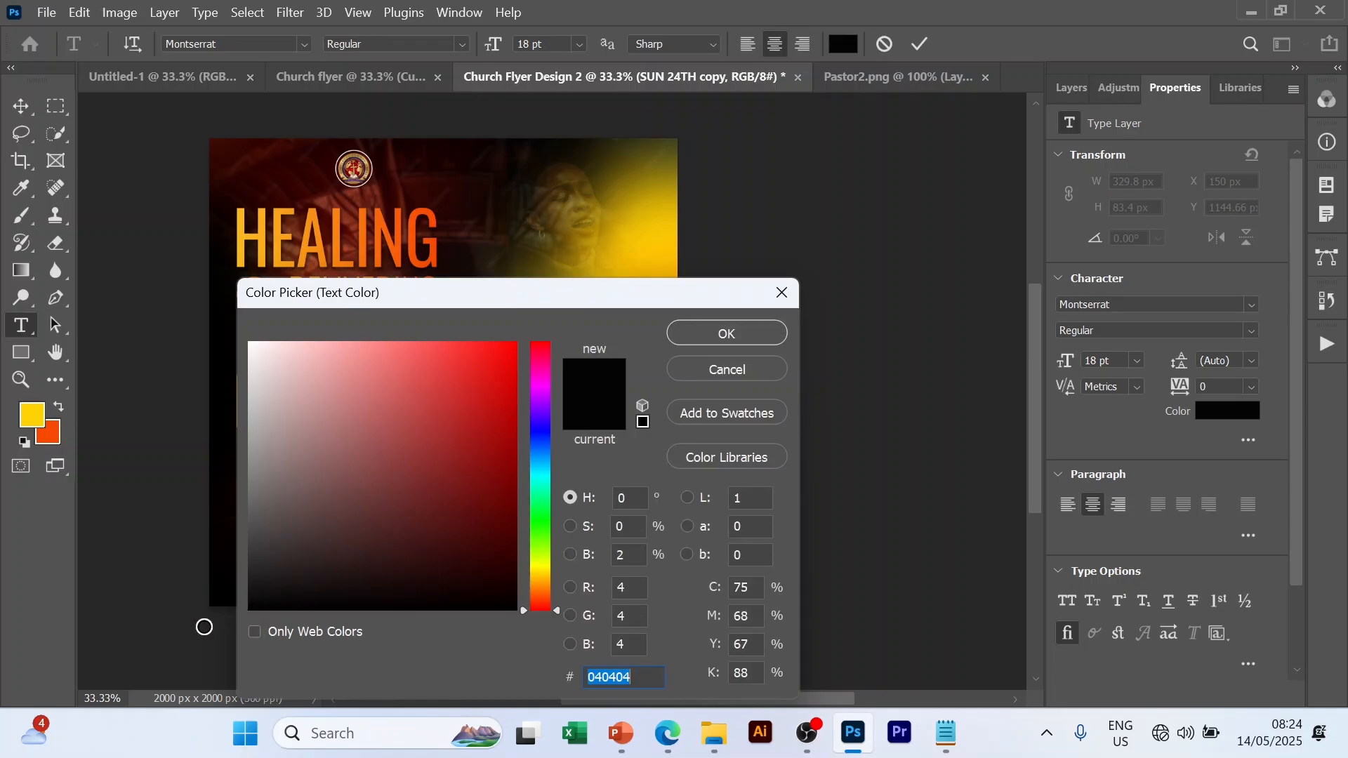
click(726, 334)
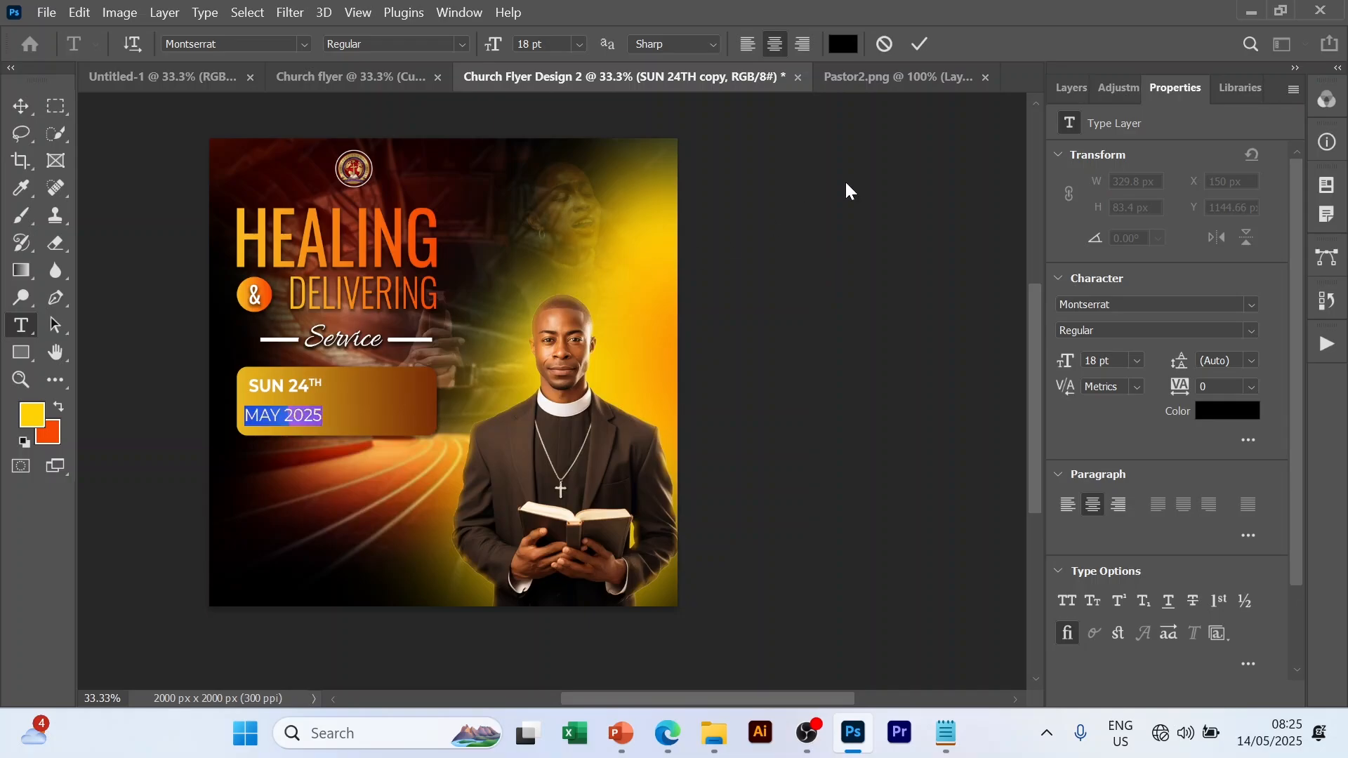
click(919, 44)
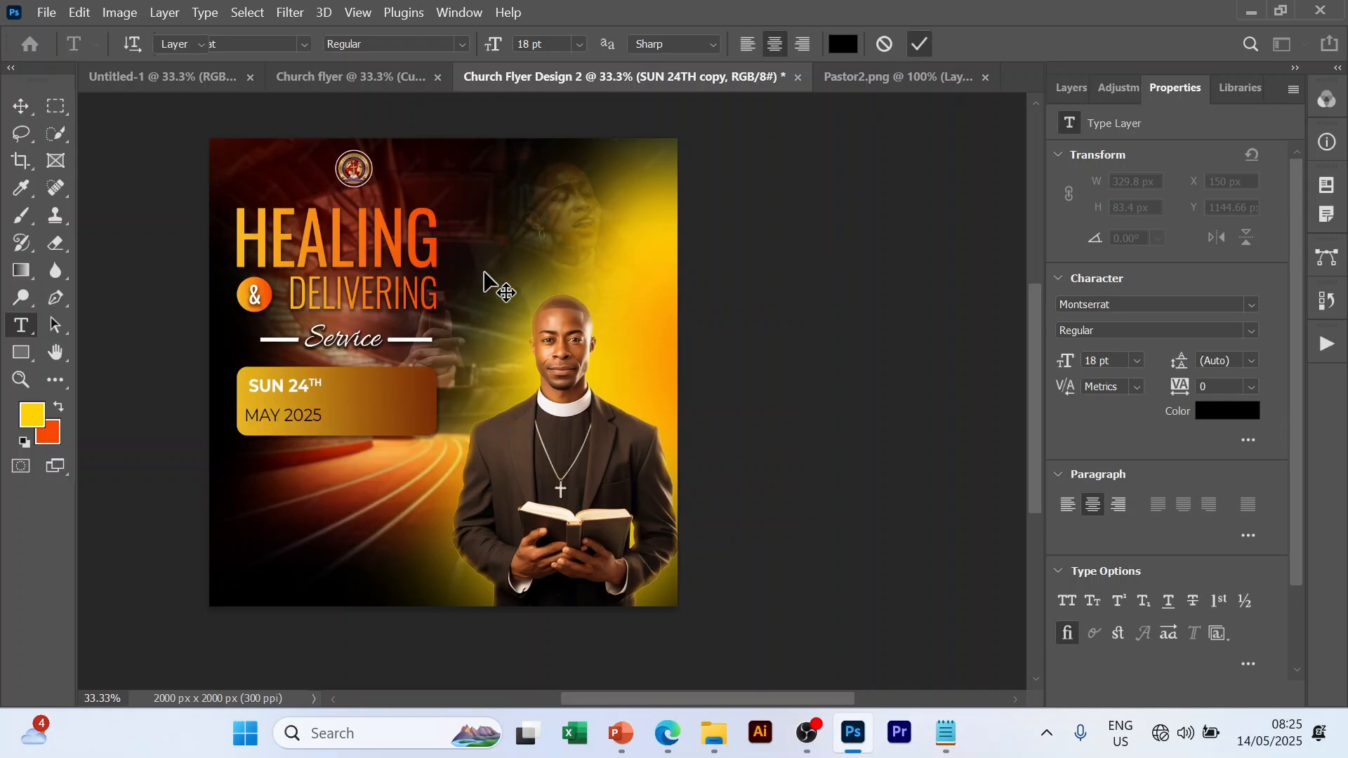
drag(302, 411, 307, 411)
click(737, 420)
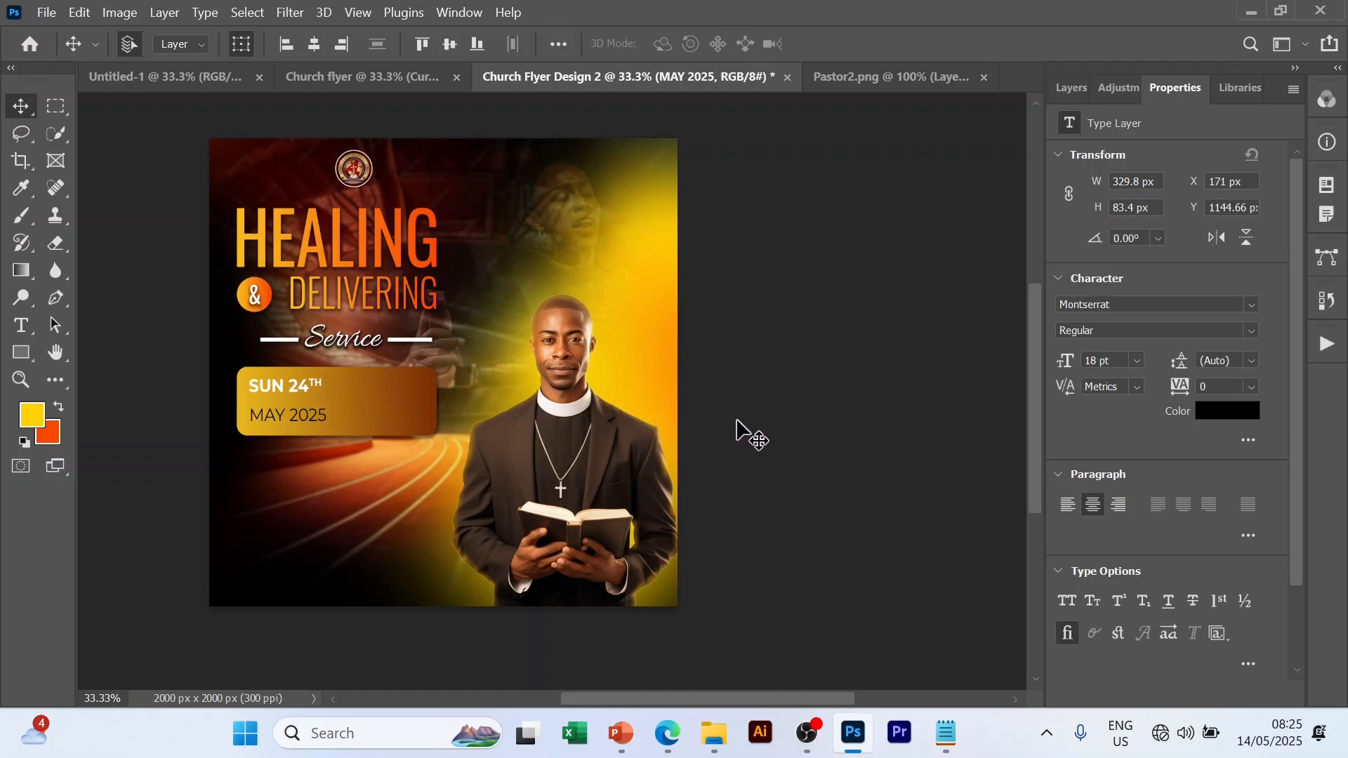
- Draw a vertical divider bar 10 px wide and 230 px tall to the right of the date text and fill it white
key(u)
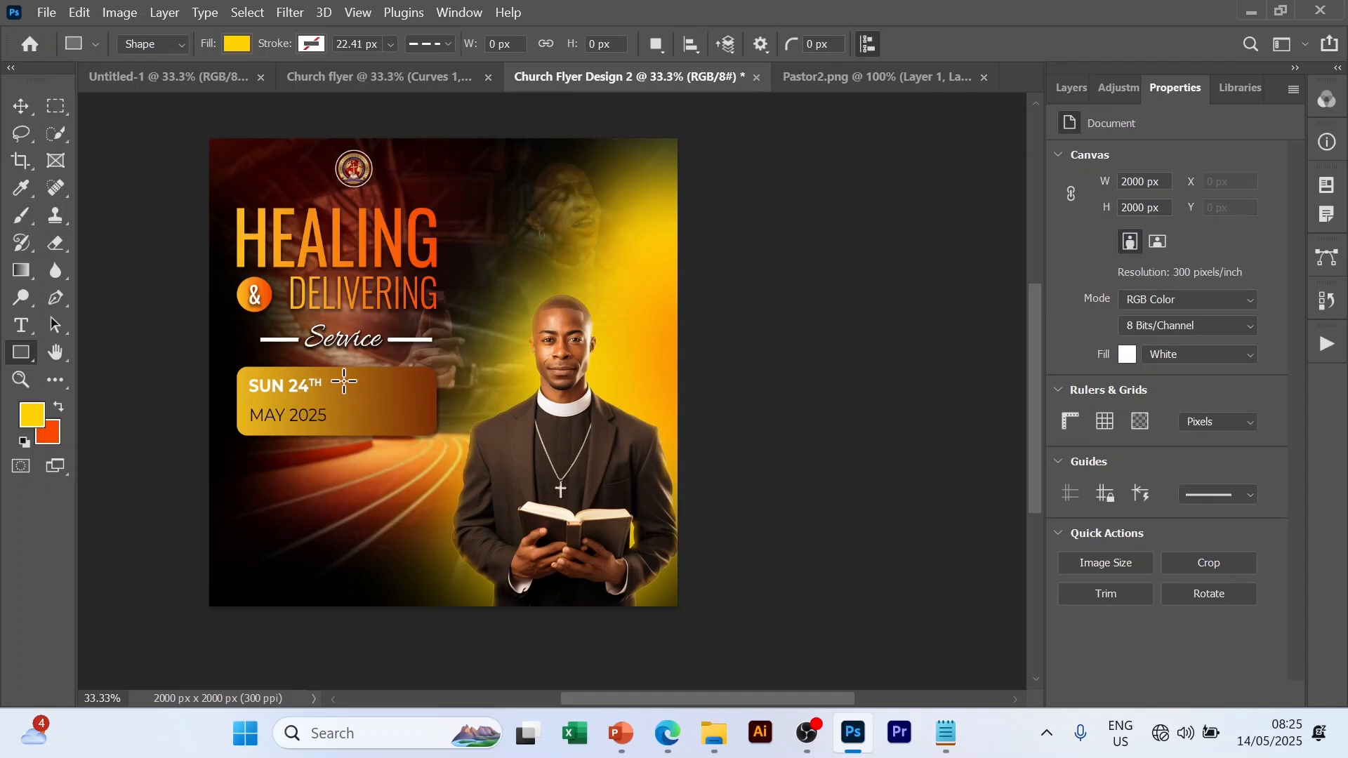
drag(344, 381, 342, 435)
click(234, 44)
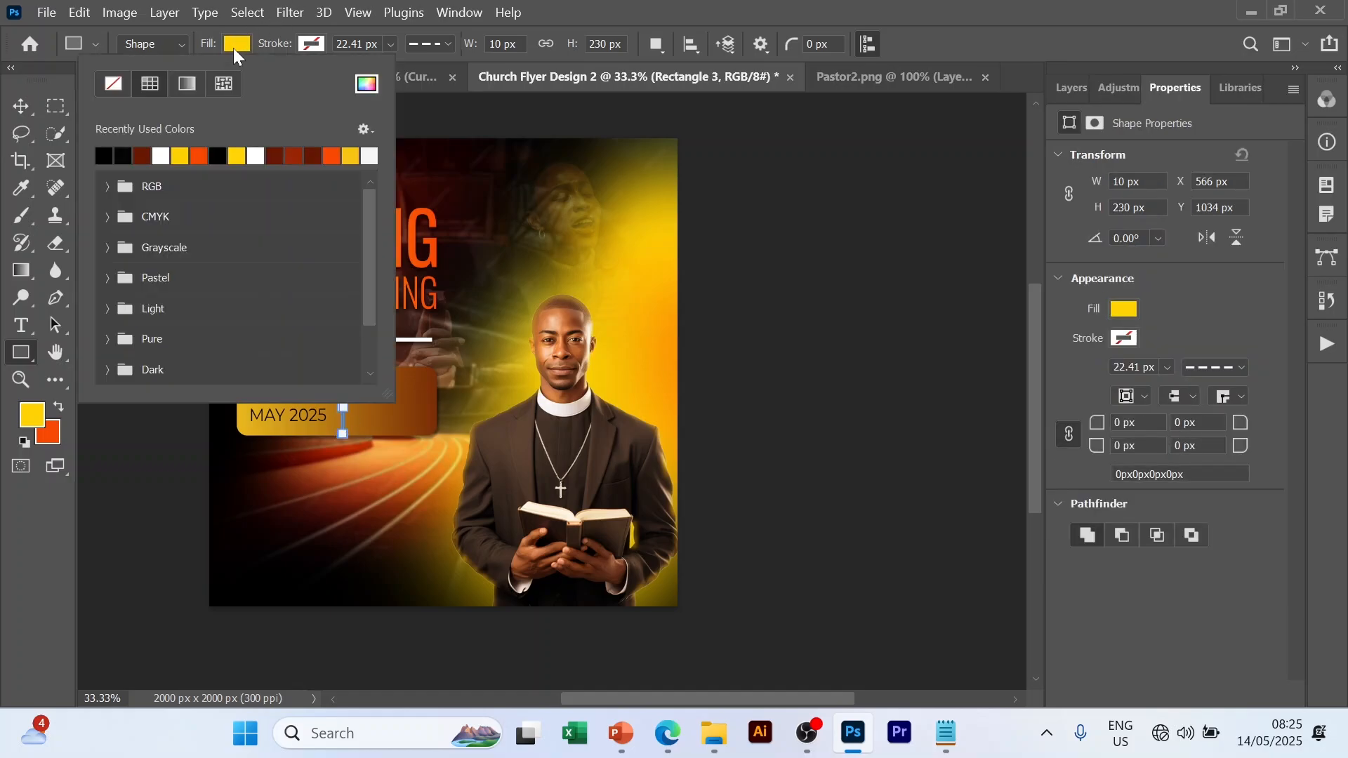
click(161, 155)
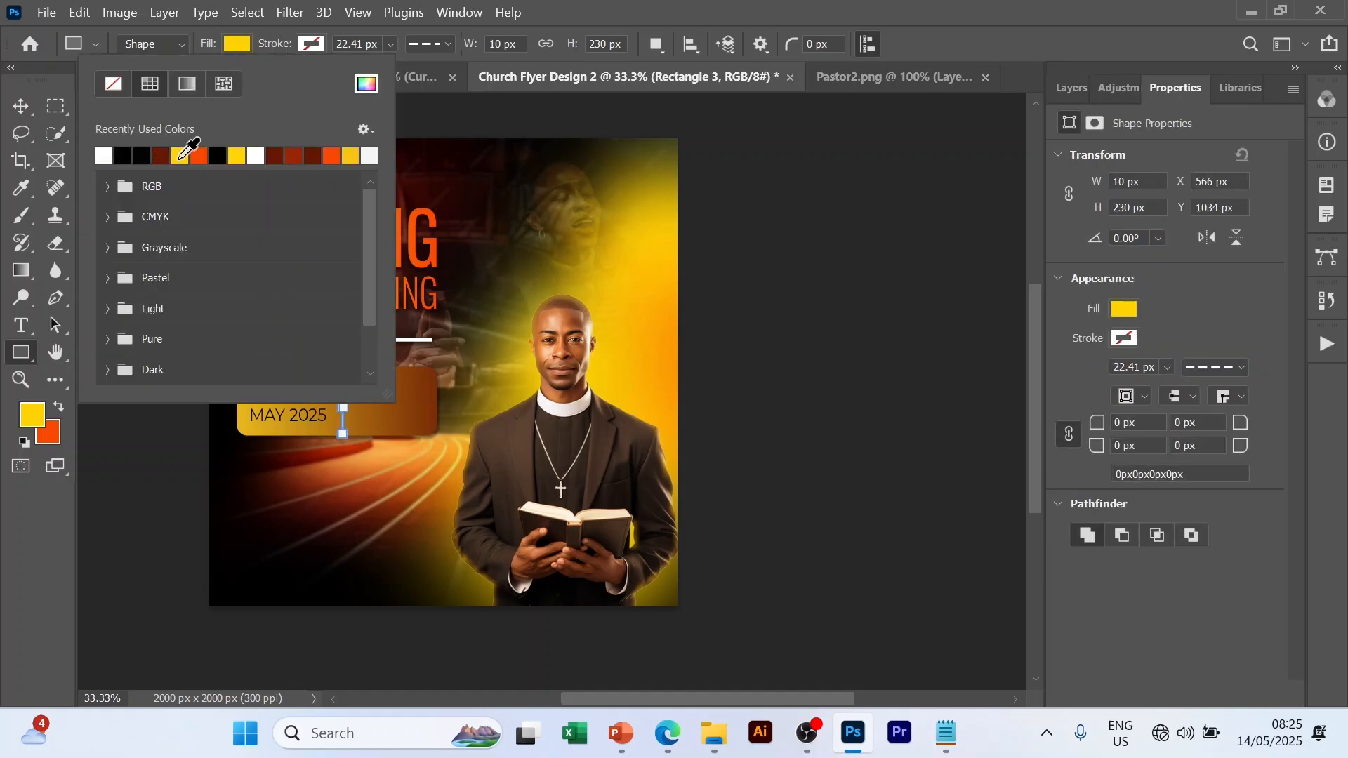
click(247, 45)
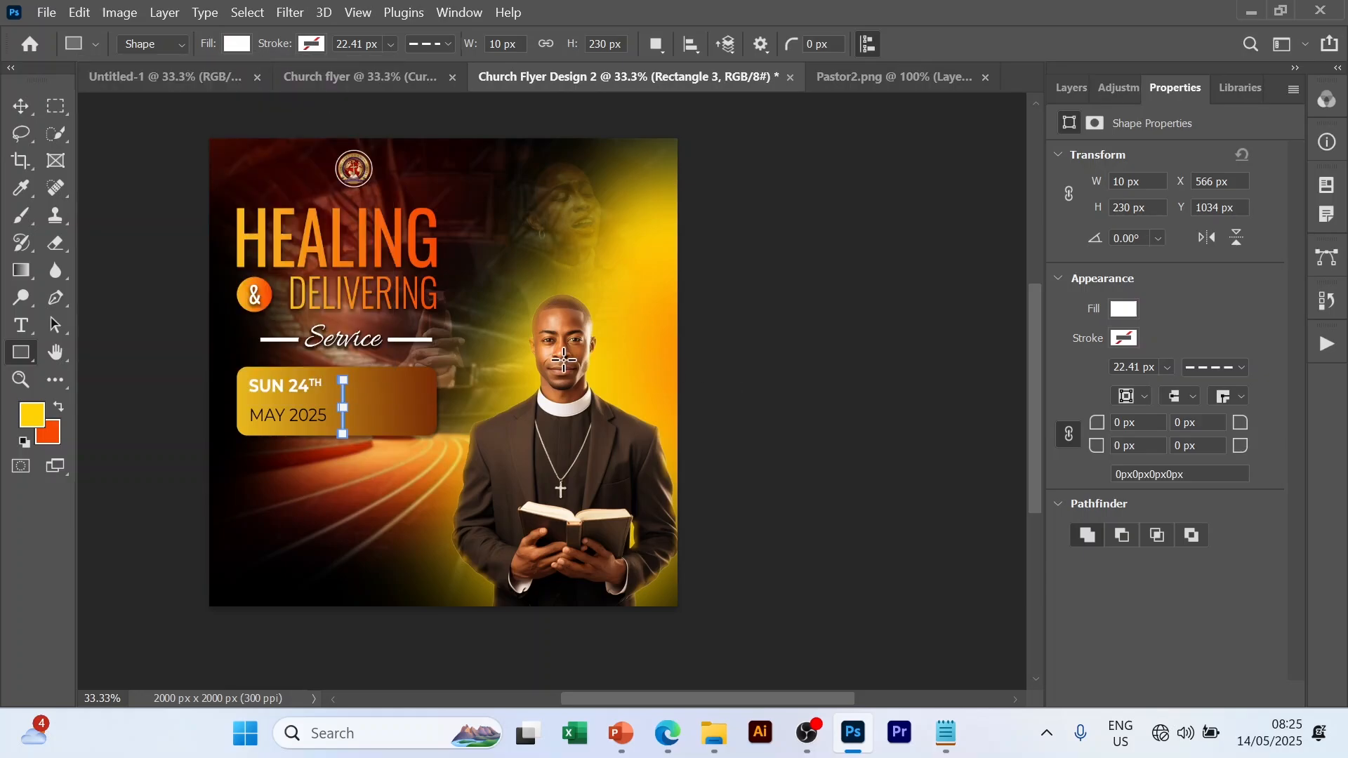
- Move the white divider bar slightly up so it sits vertically centered in the gradient rectangle
key(v)
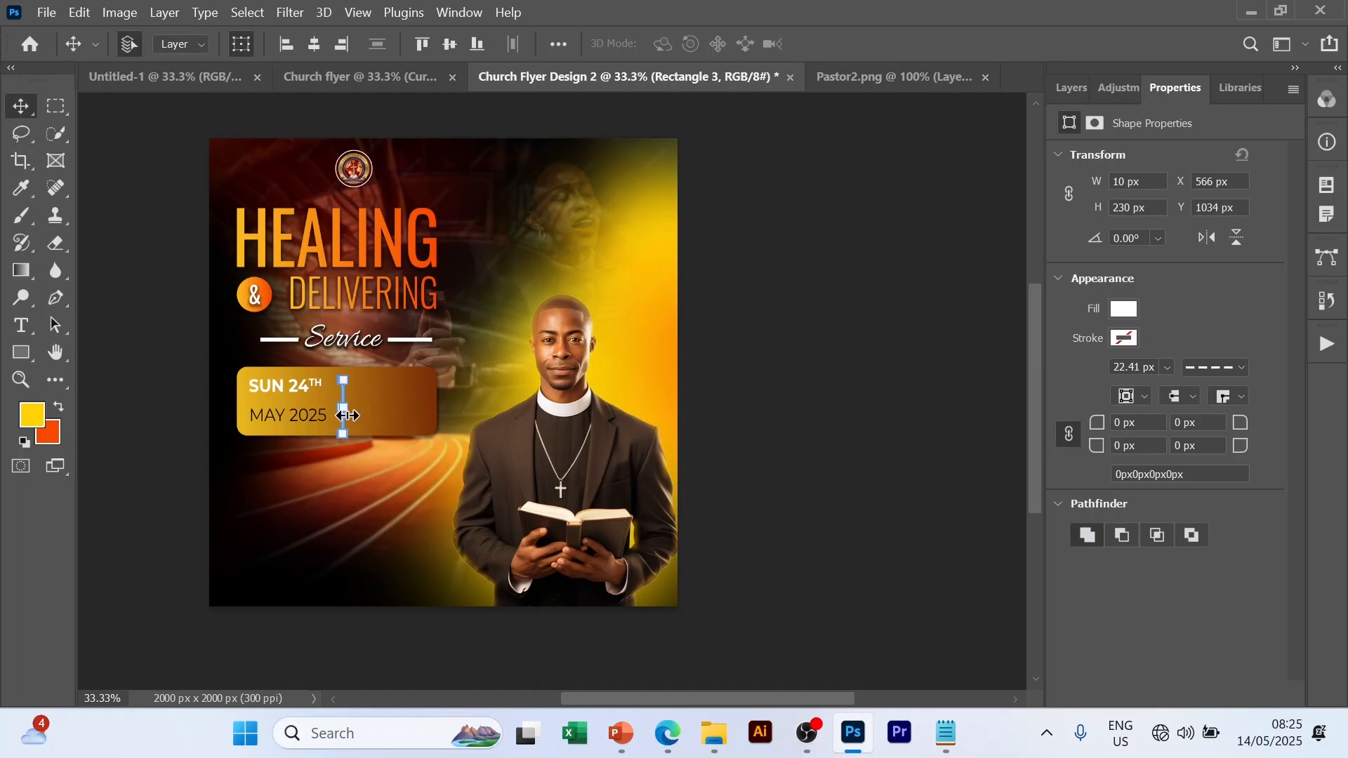
click(731, 441)
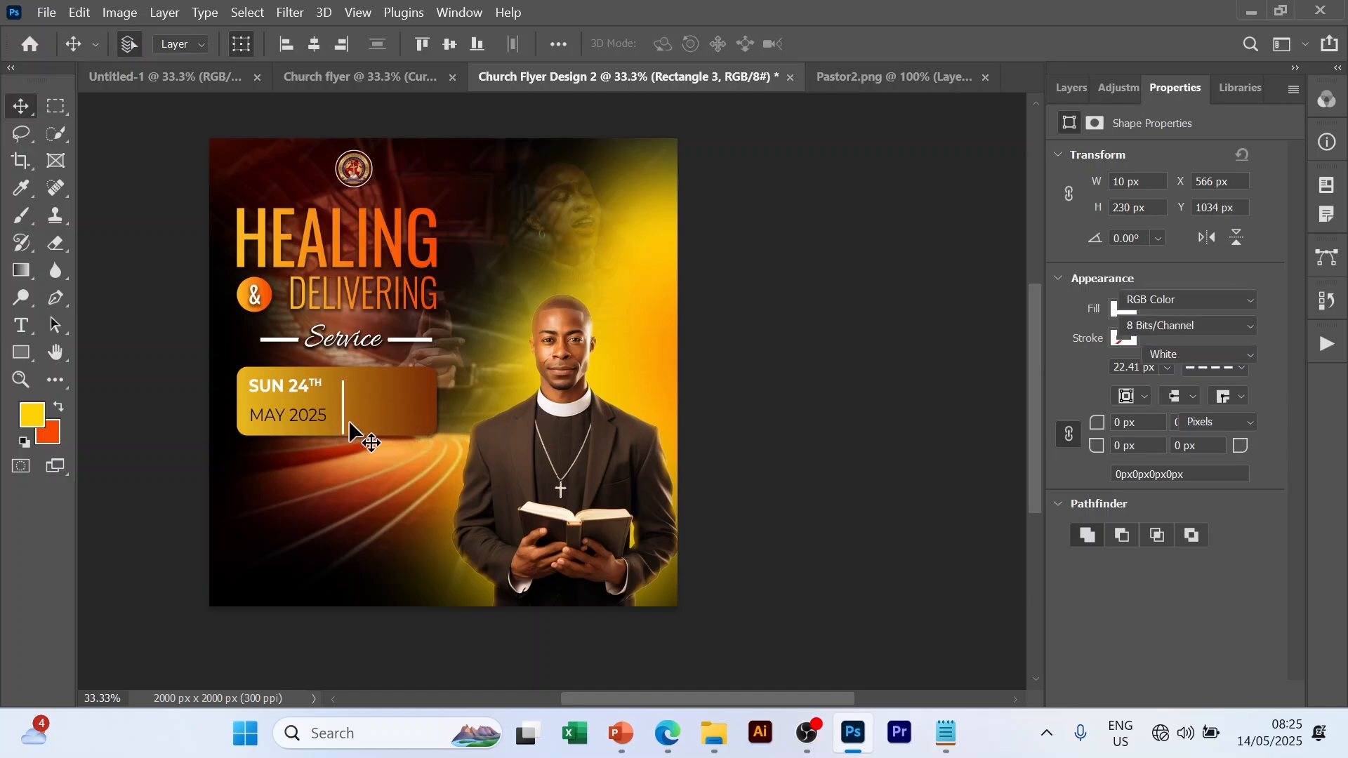
drag(341, 422, 340, 415)
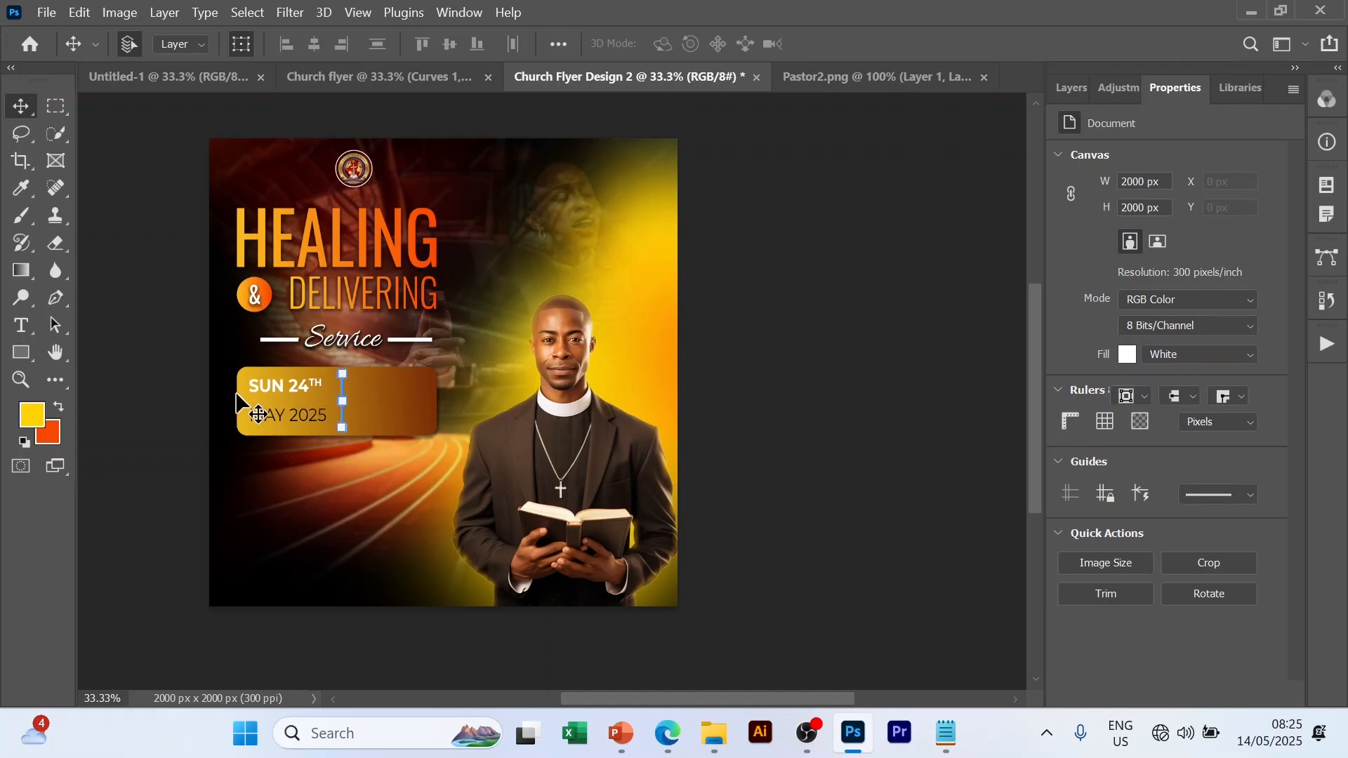
- Duplicate the SUN 24TH text and place the copy right of the divider, at mid-height of the gradient rectangle
click(267, 397)
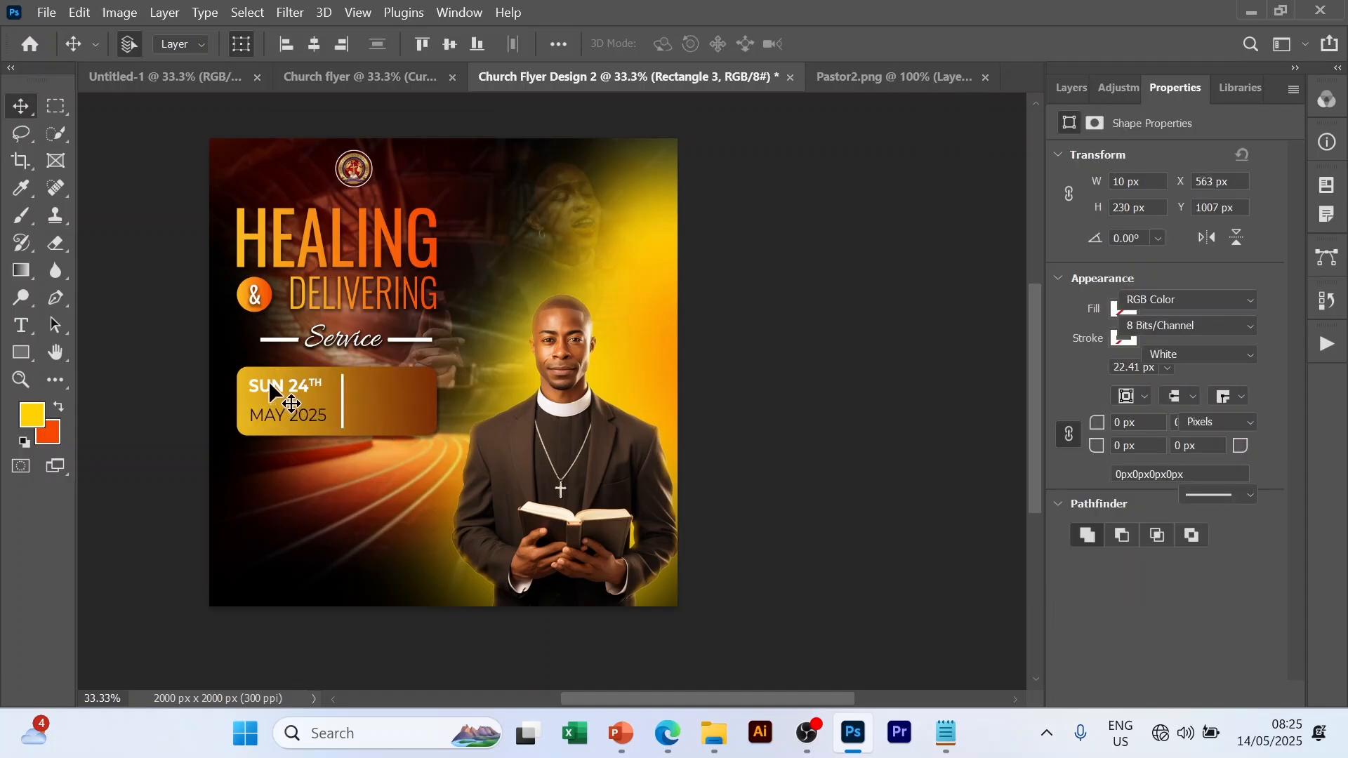
click(269, 385)
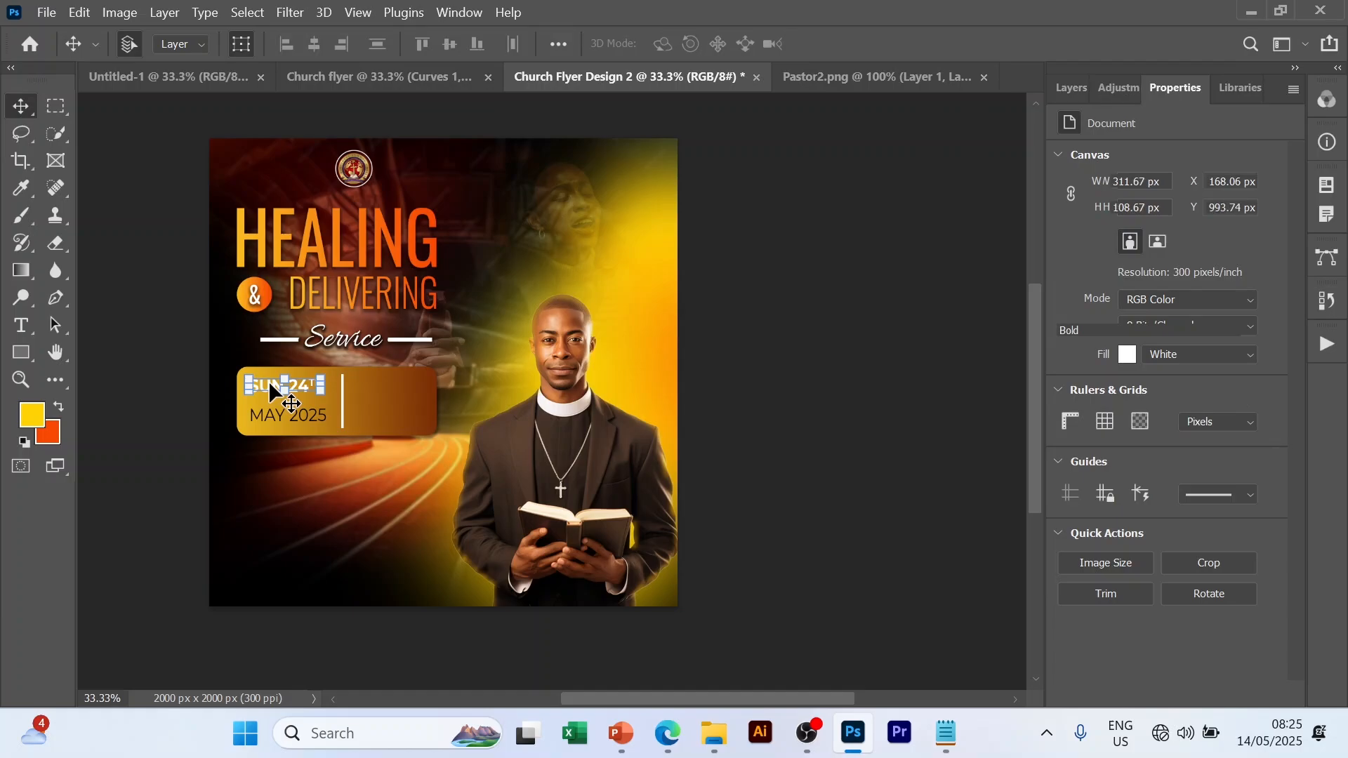
key(ctrl+j)
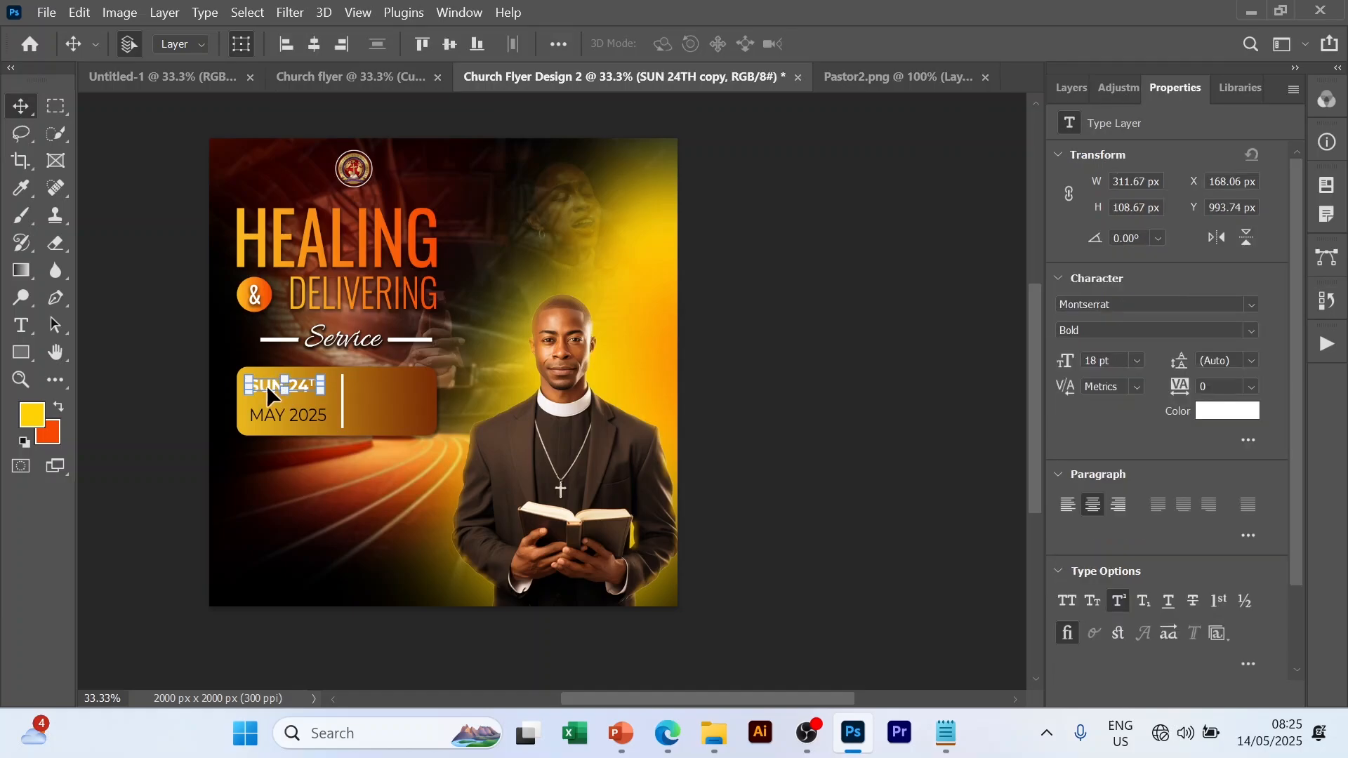
drag(267, 384, 378, 403)
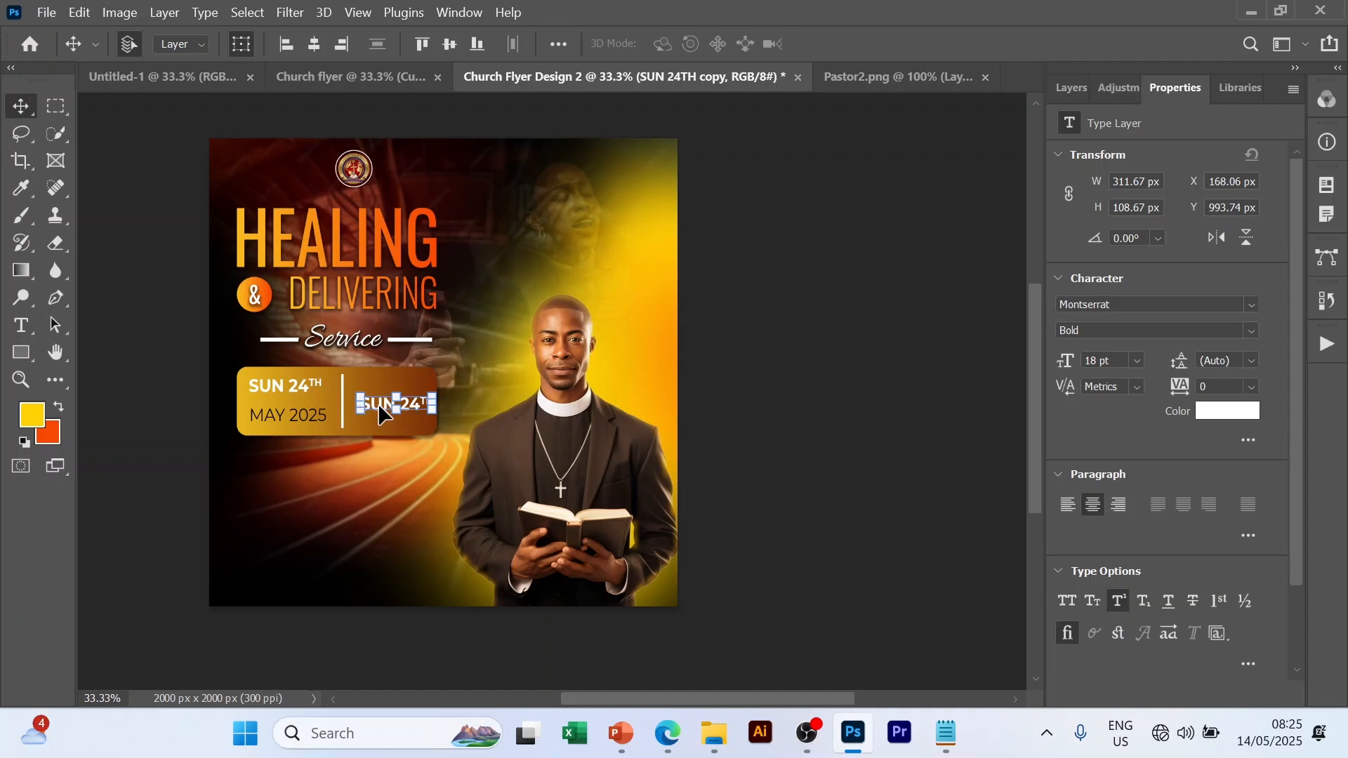
key(t)
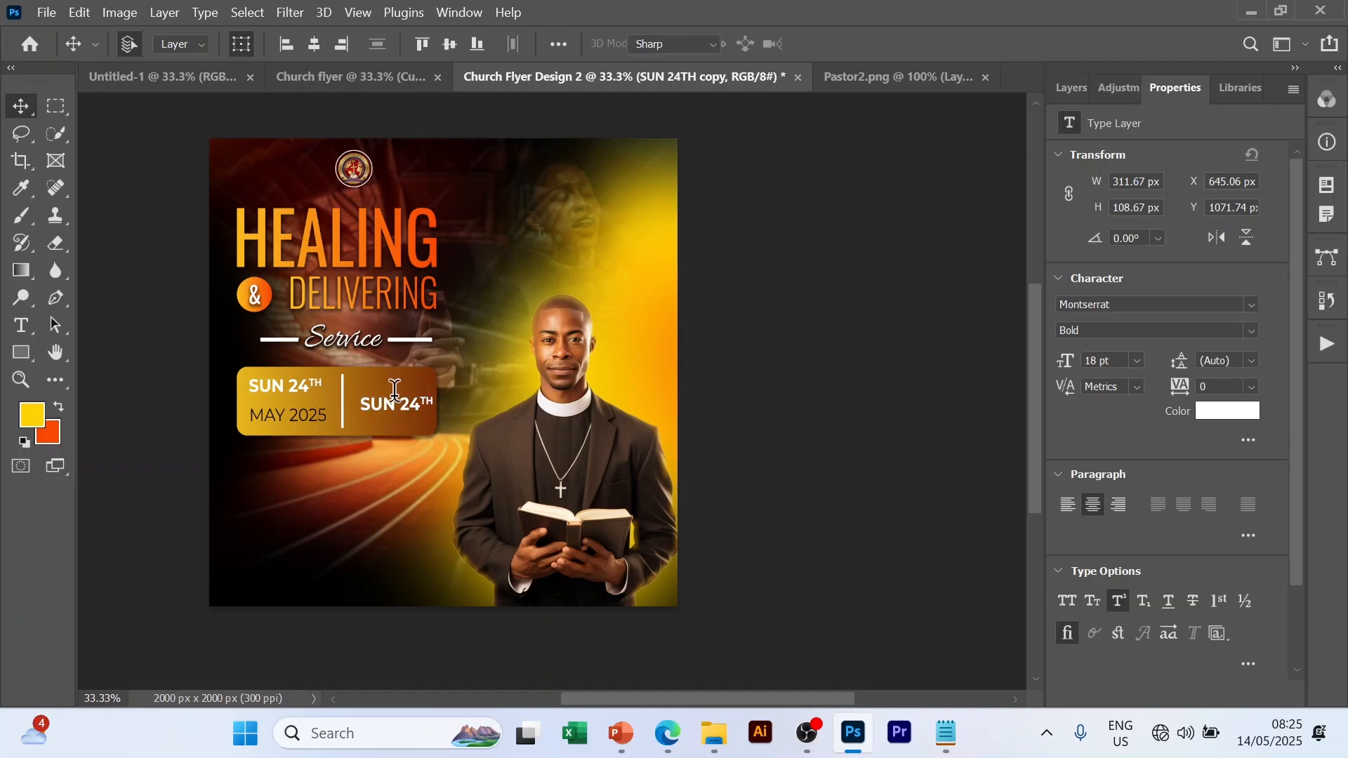
- Replace the duplicated SUN 24TH text beside the divider with 10:00 AM and commit it
double_click(395, 391)
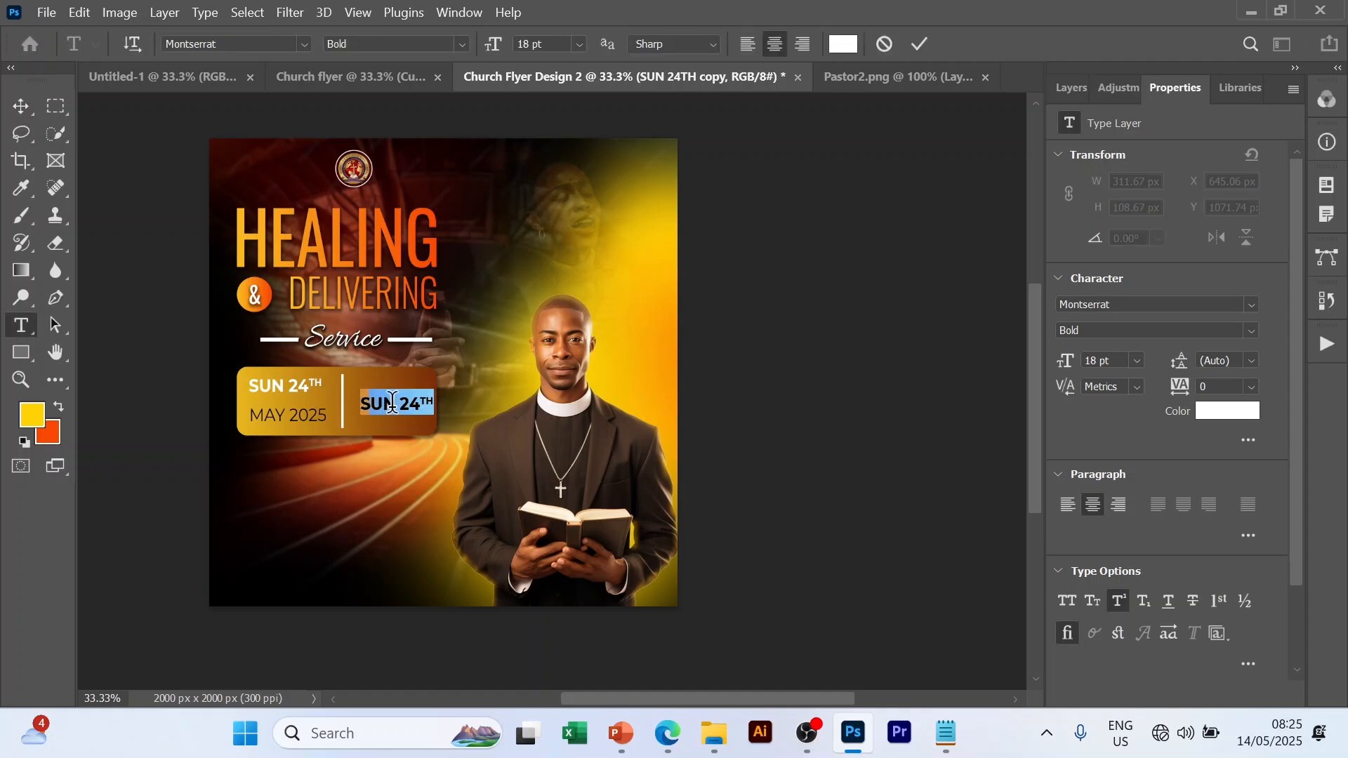
click(393, 402)
text(10)
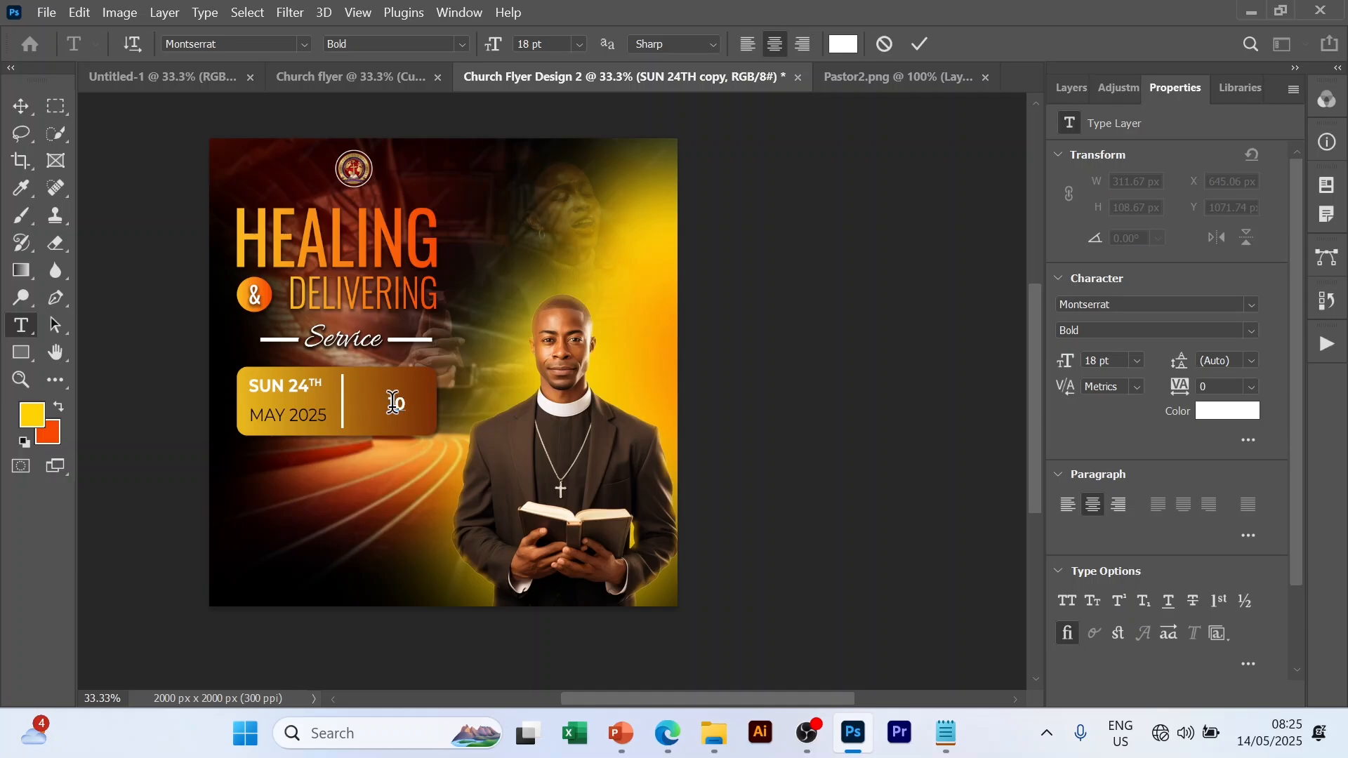
text(:00 AMM)
key(BackSpace)
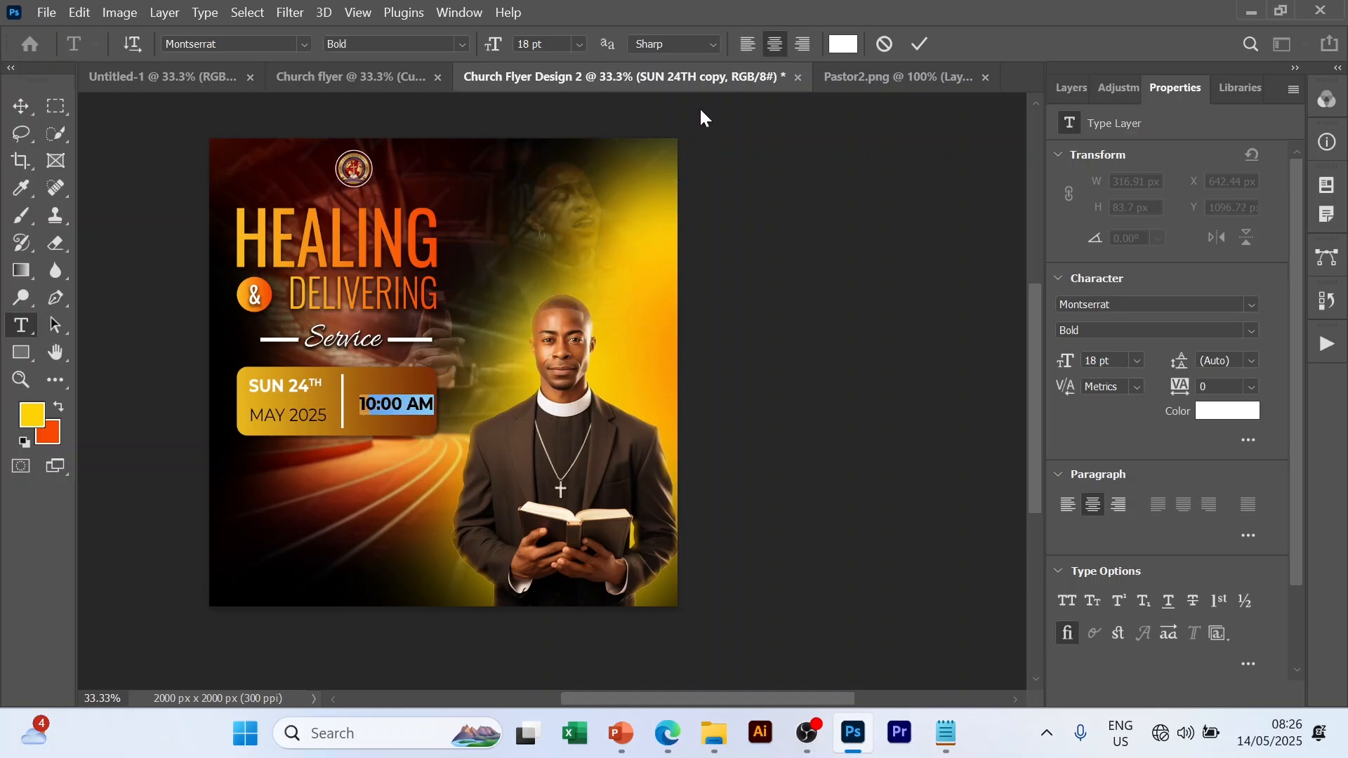
click(920, 44)
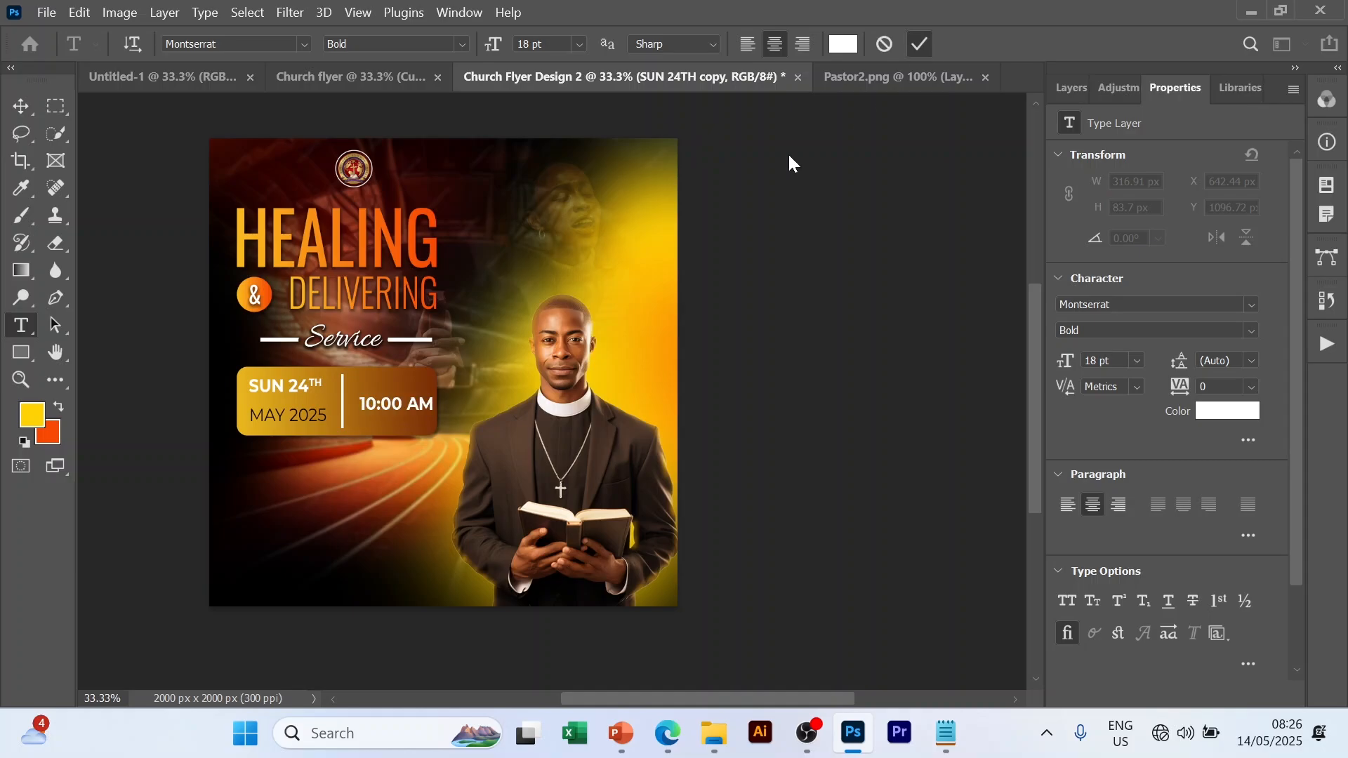
- Move the 10:00 AM text slightly up and toward the divider to center it in its half of the gradient box
key(v)
drag(414, 407, 405, 398)
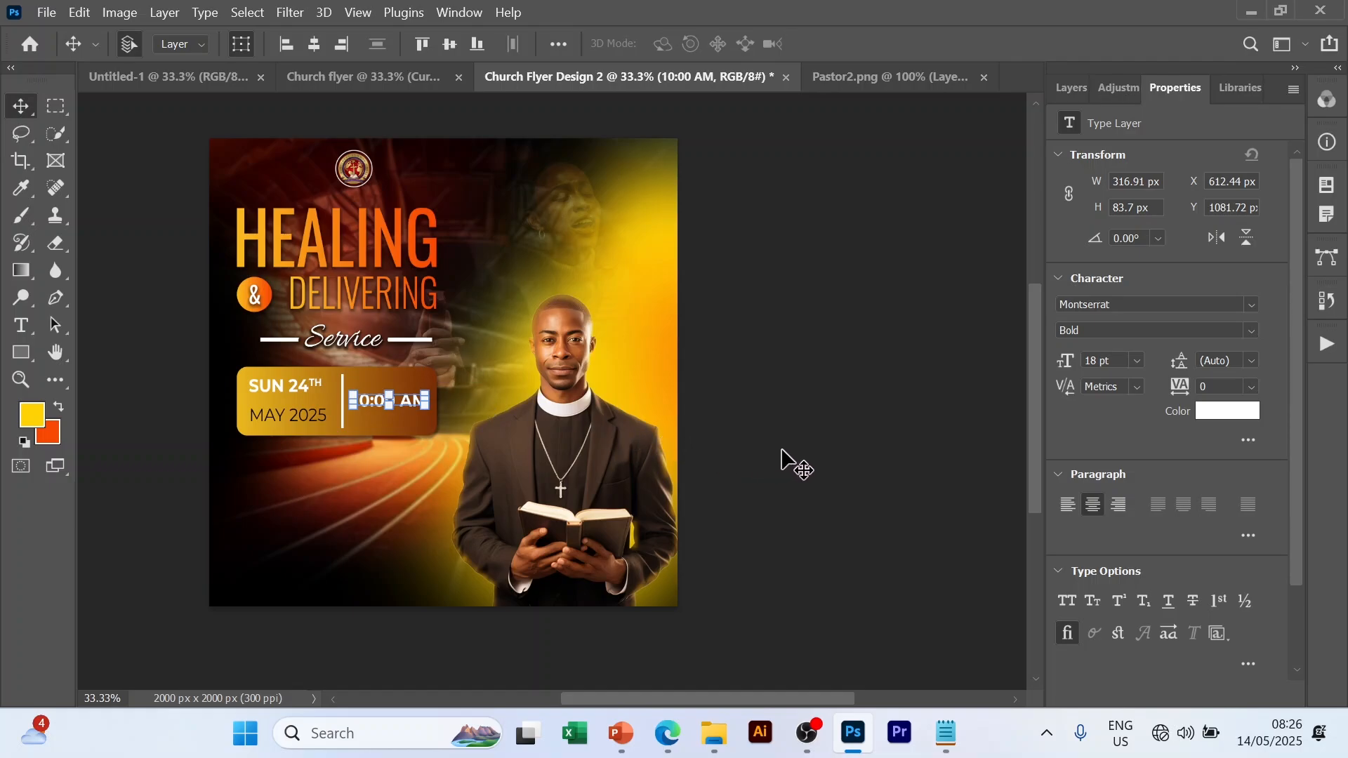
click(834, 451)
- Group all layers from Rectangle 1 down to the church logo, including the HEALING & DELIVERING Service title
click(1070, 88)
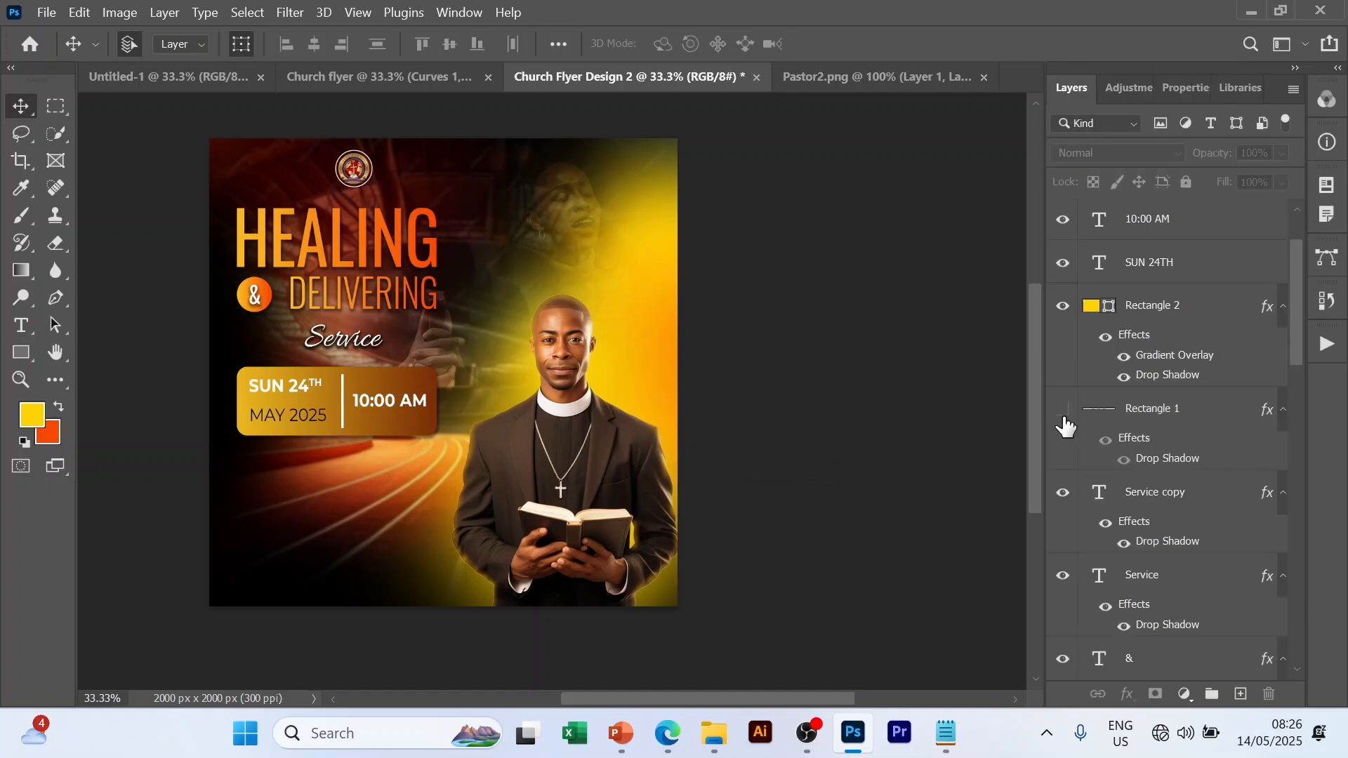
click(1064, 413)
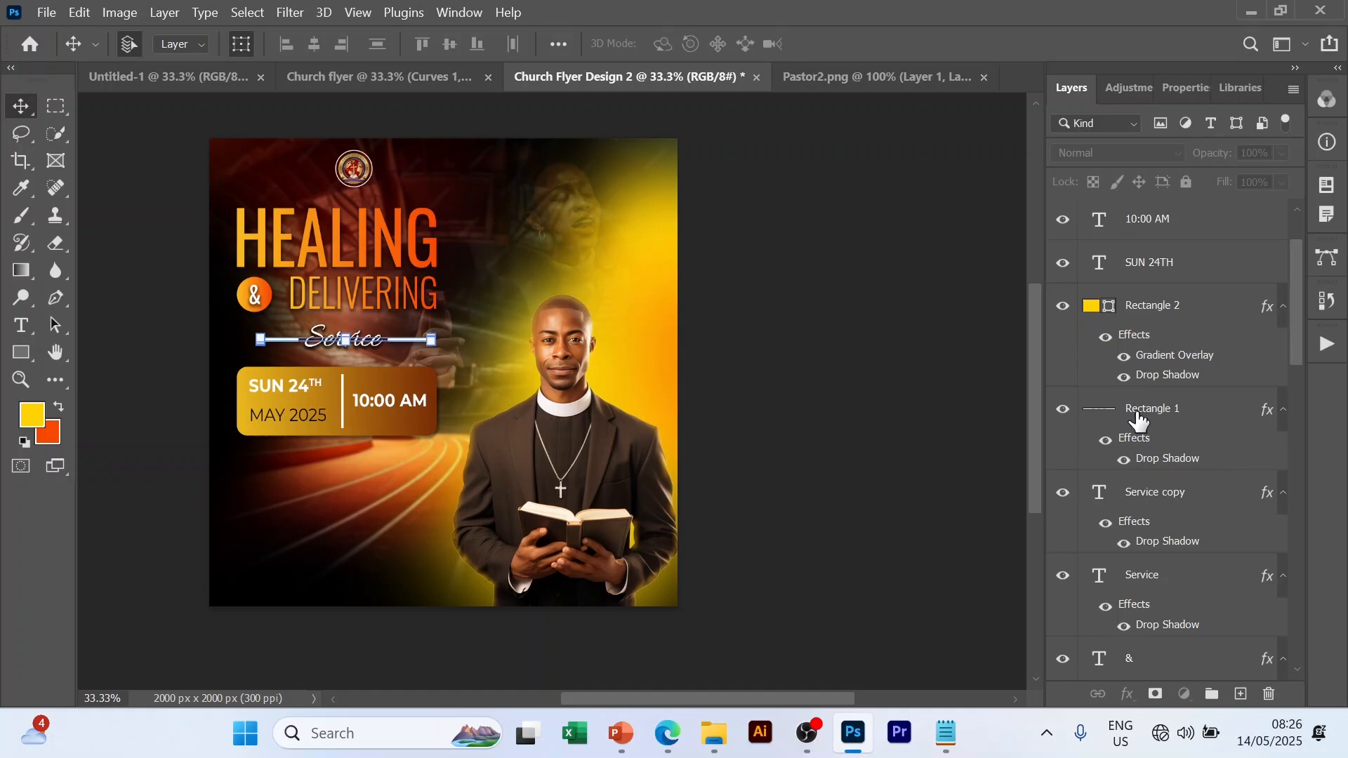
click(1139, 419)
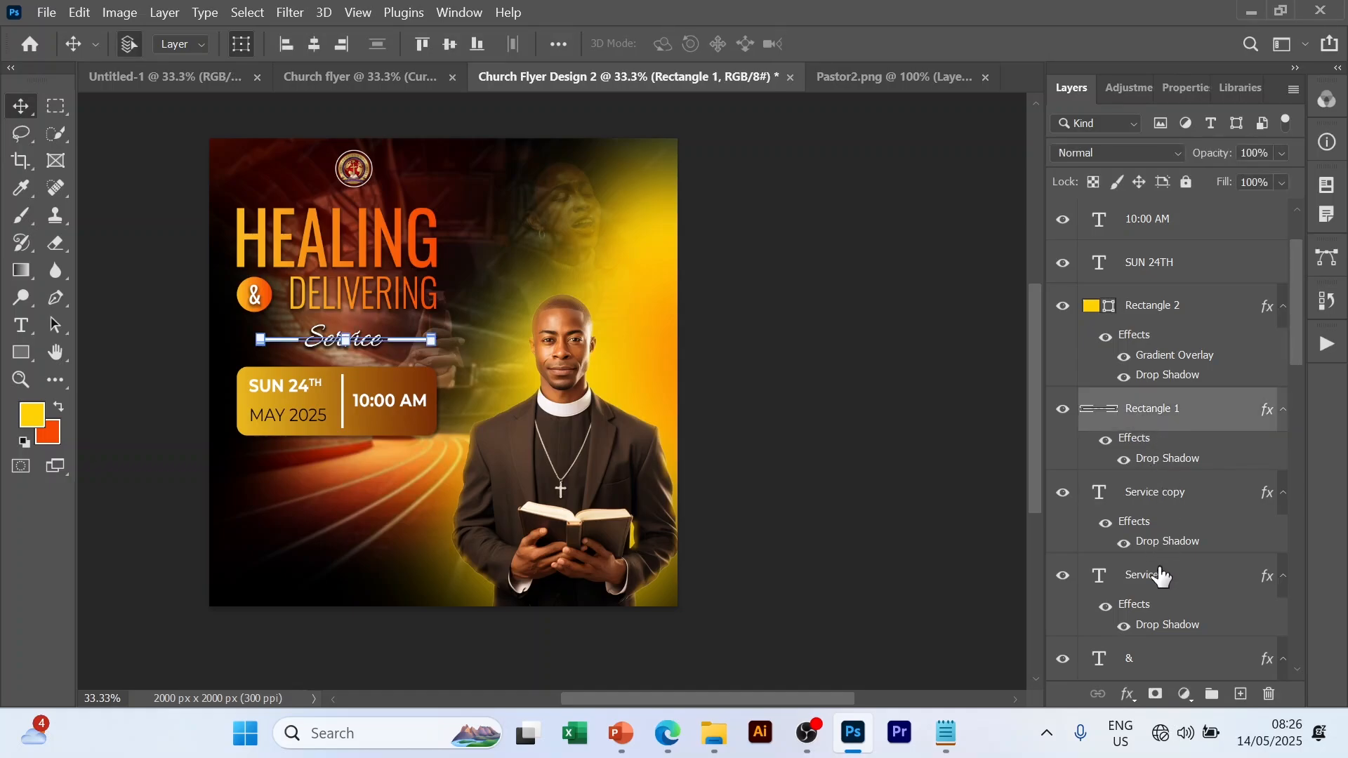
scroll(1160, 572, down, 2)
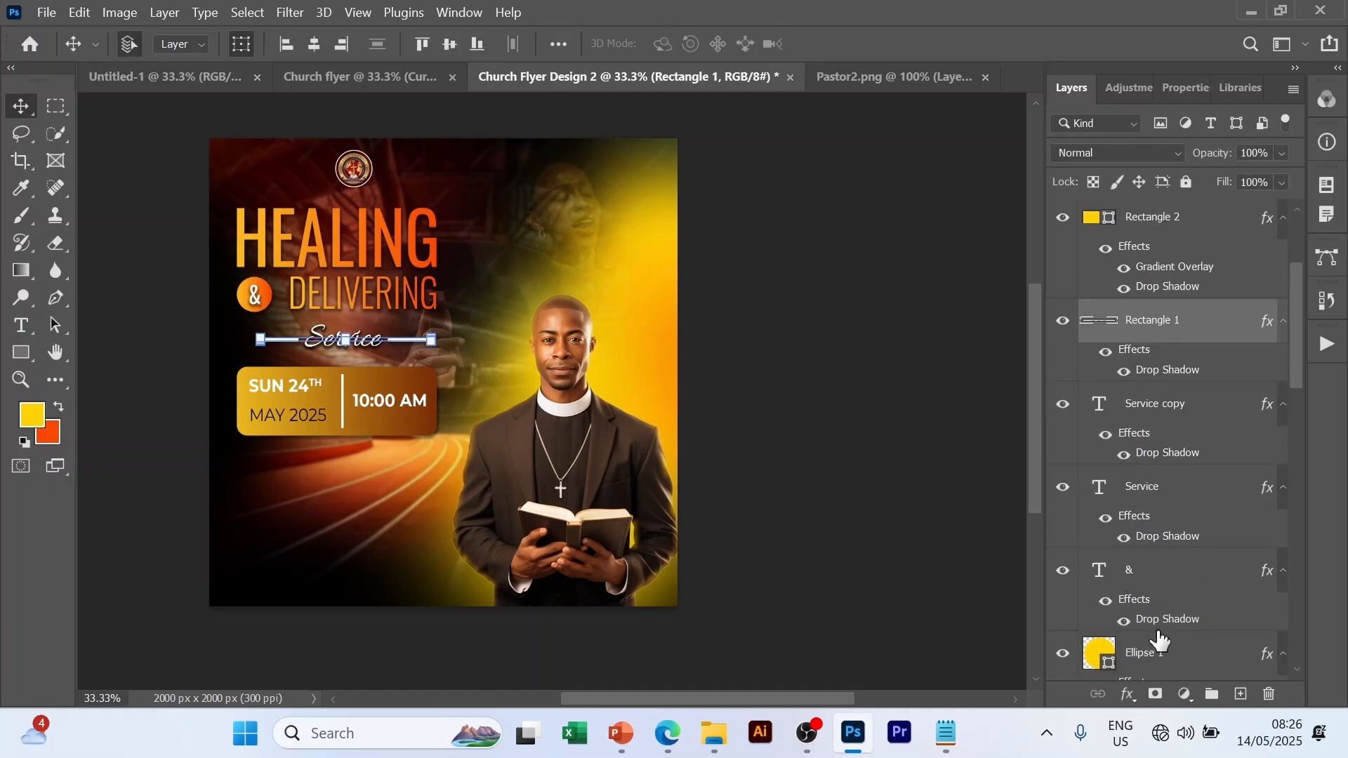
scroll(1150, 627, down, 2)
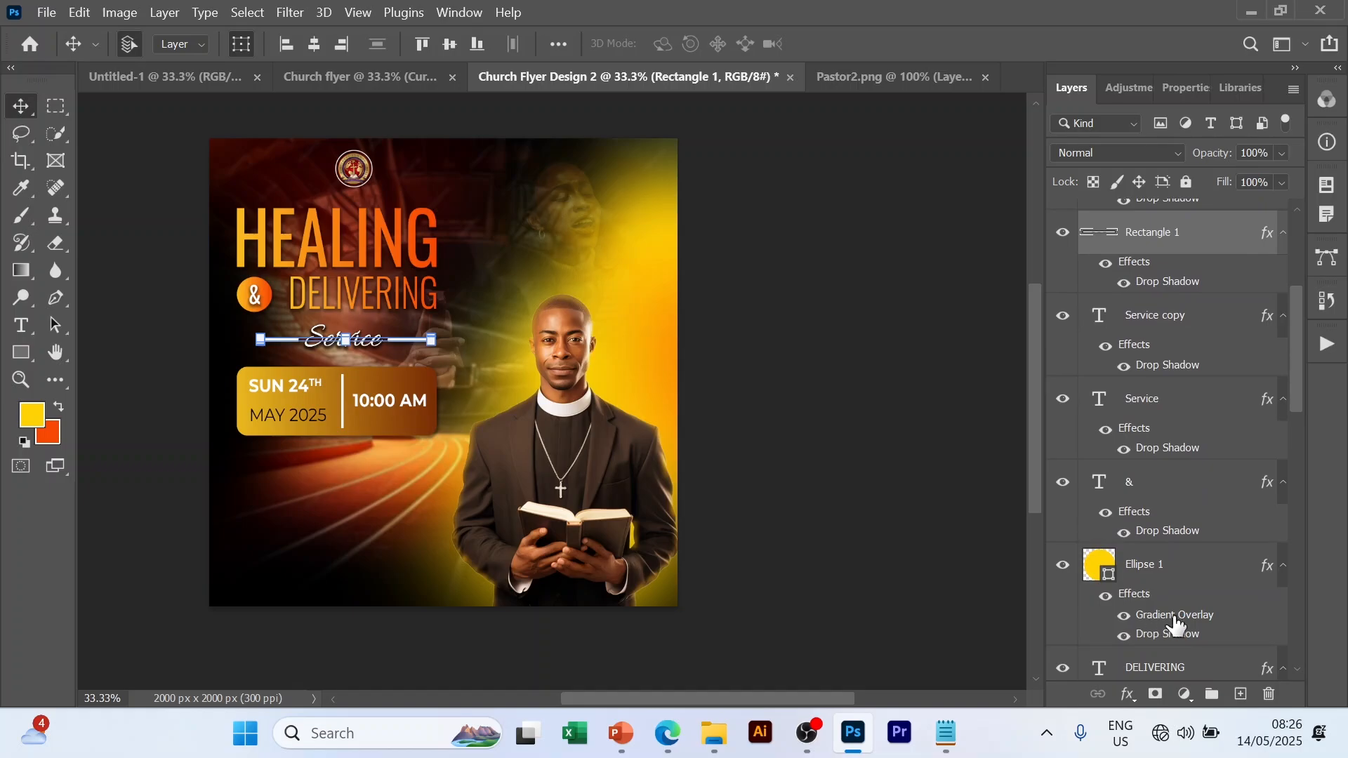
scroll(1151, 625, down, 4)
scroll(1156, 620, down, 3)
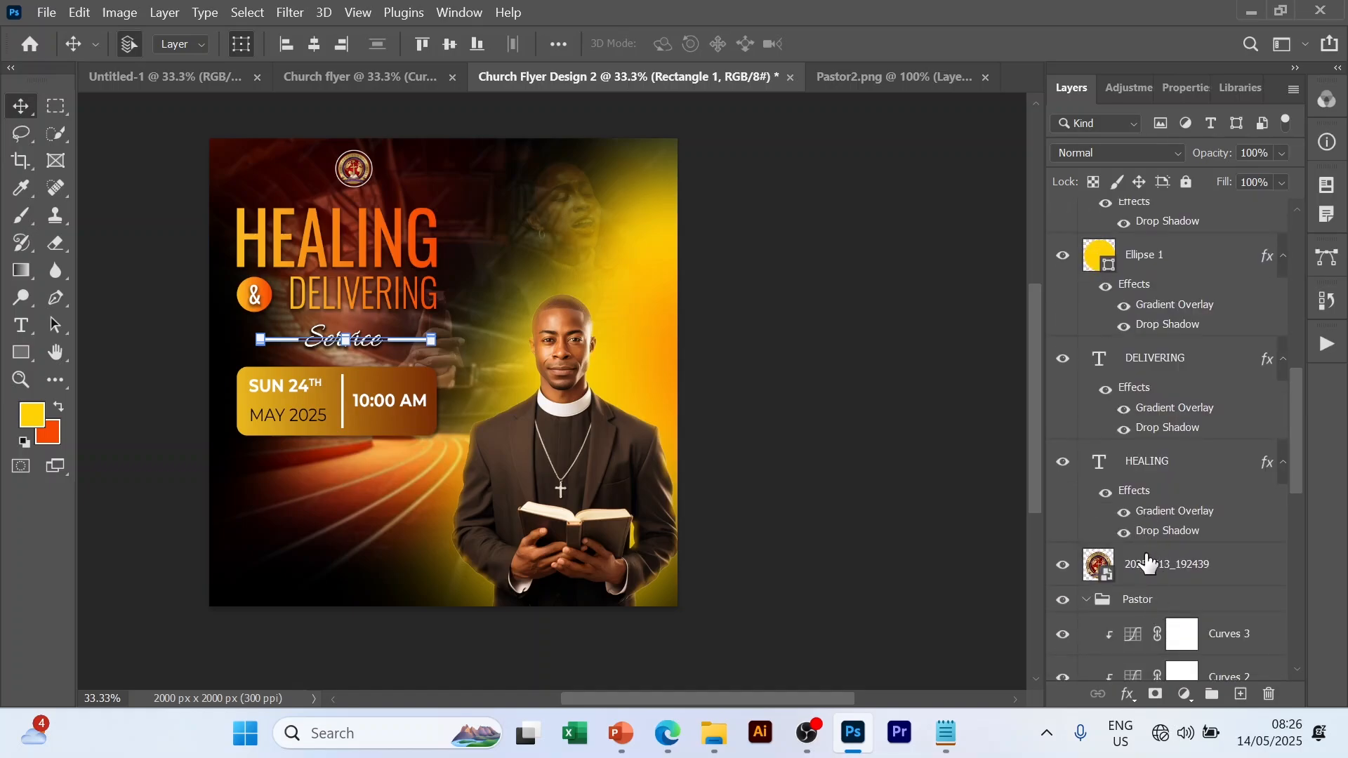
shift+click(1148, 562)
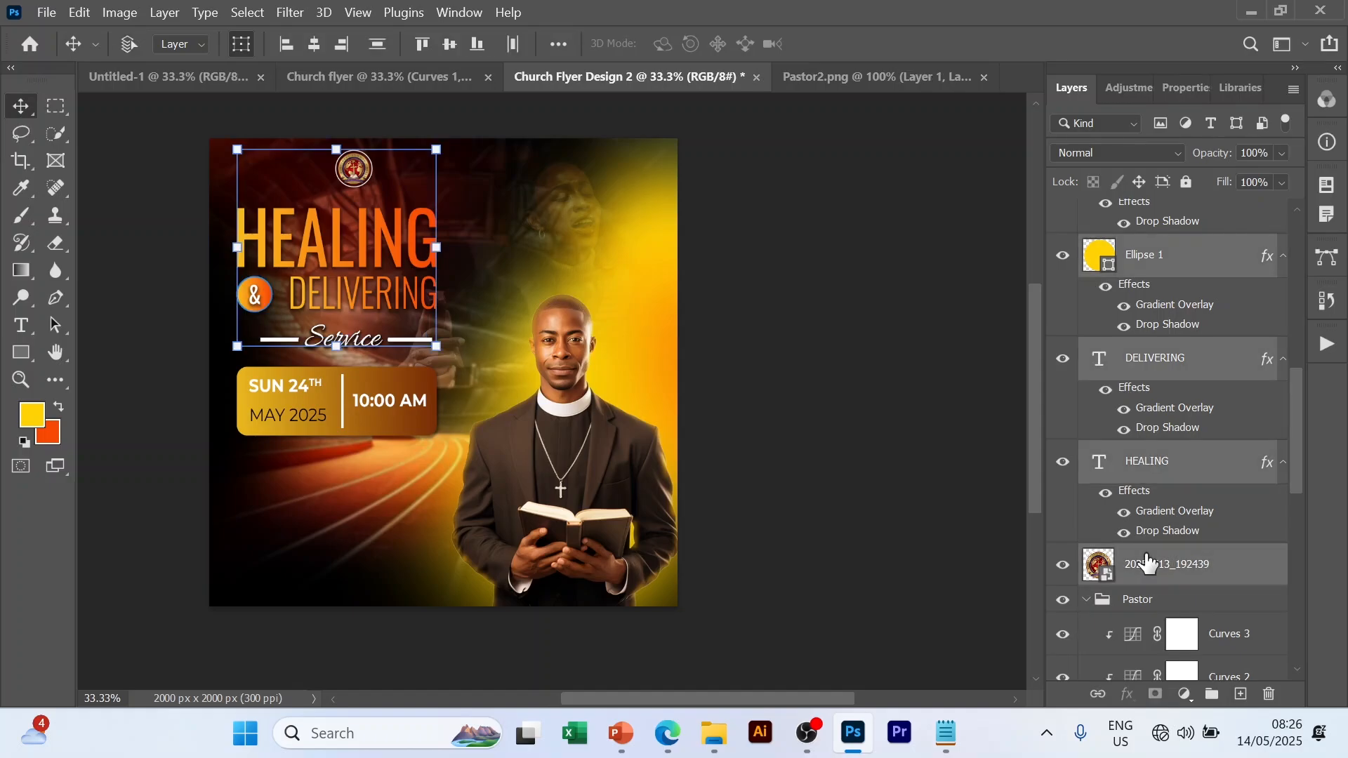
key(ctrl+g)
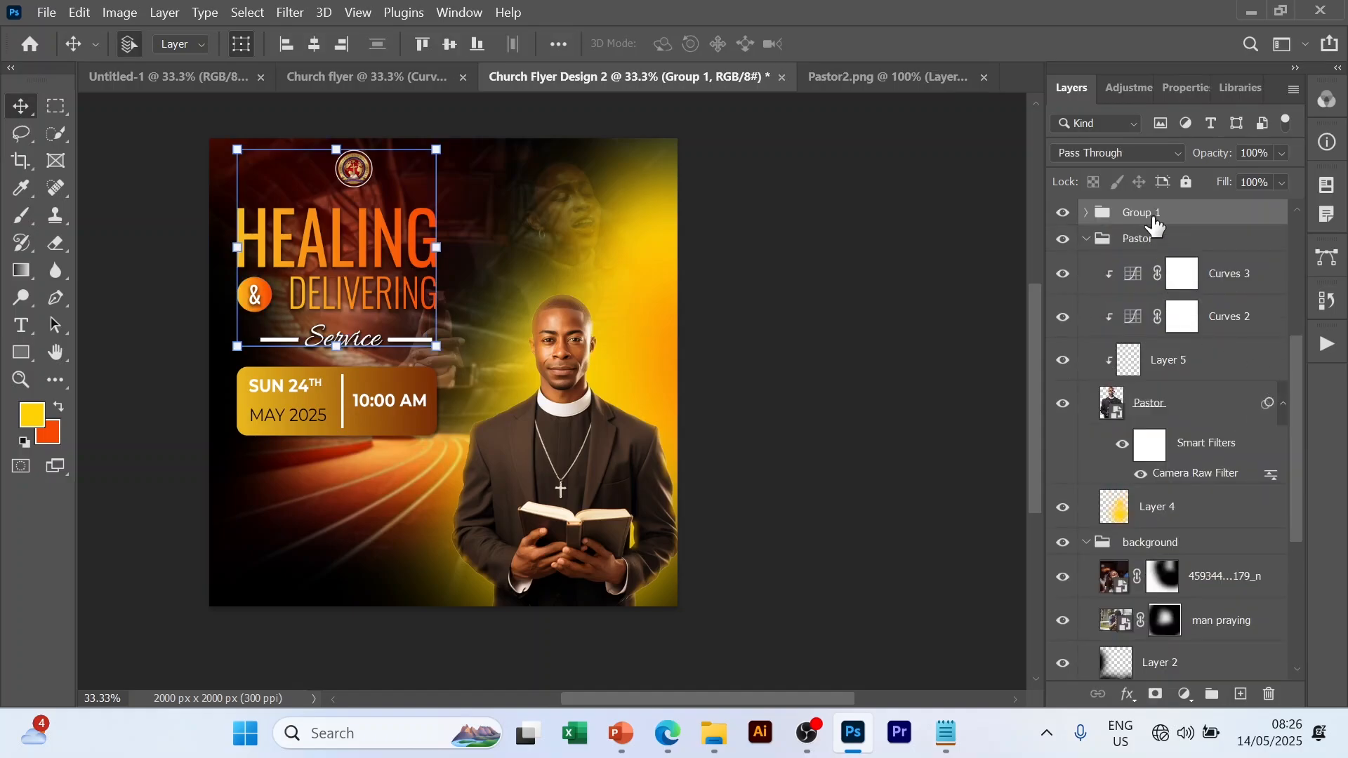
- Rename the new title group TEXT and collapse the Pastor group
double_click(1141, 213)
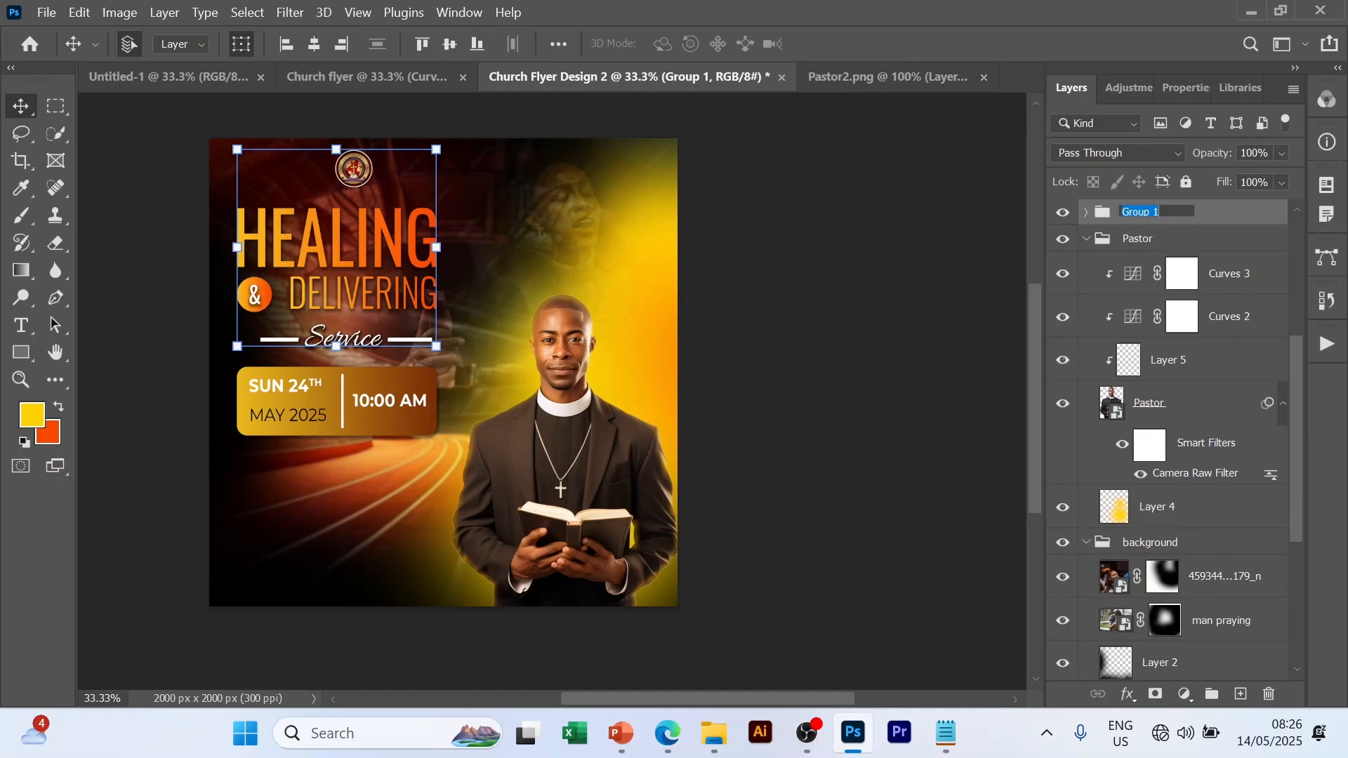
text(TEXT)
key(Return)
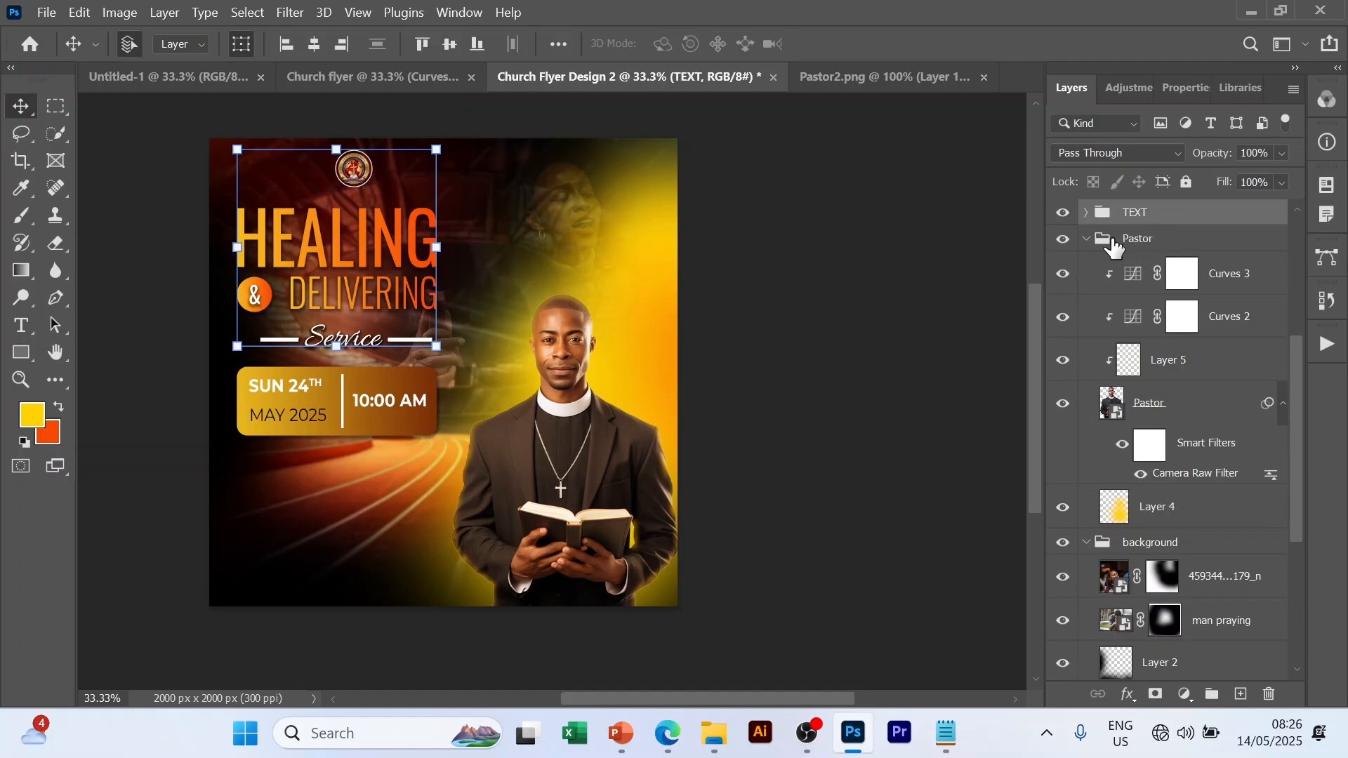
click(1087, 239)
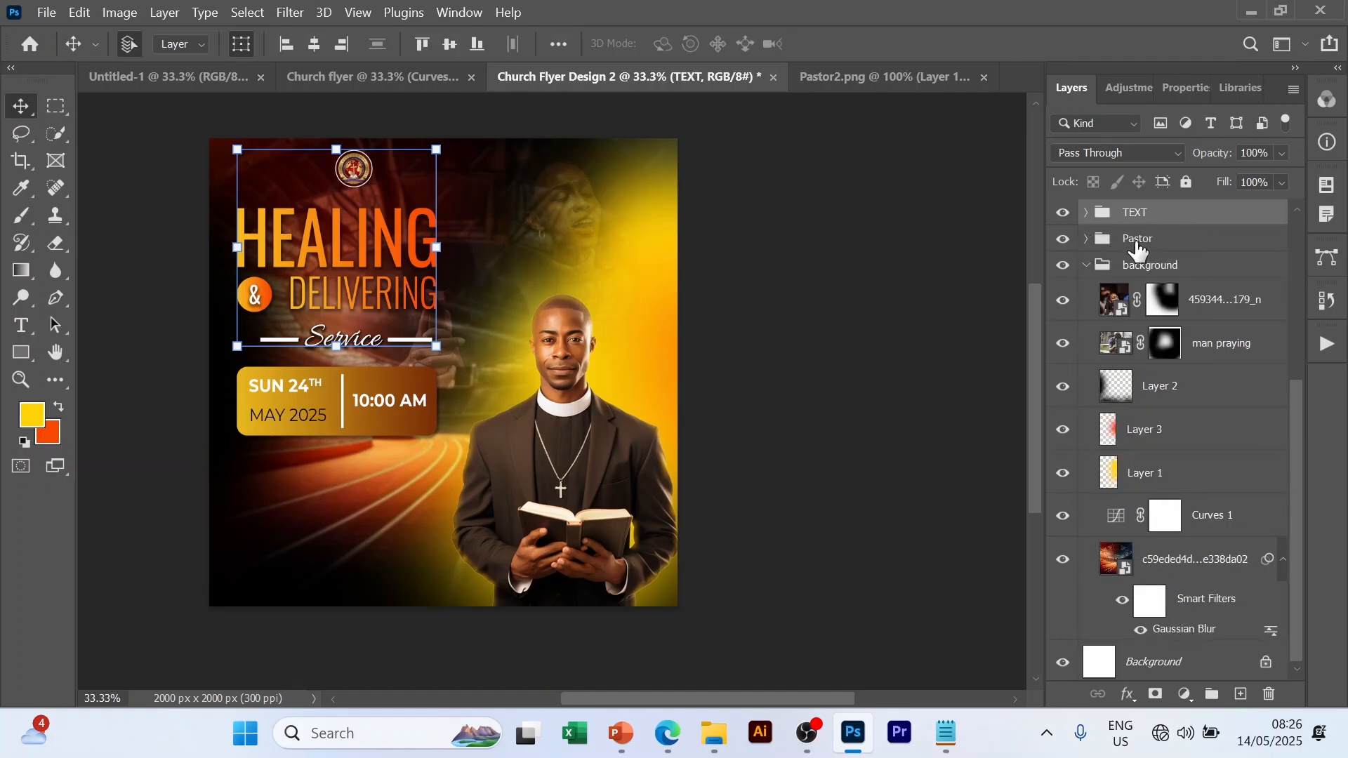
- Group the layers from Rectangle 3 to Rectangle 2 under the name Date, and collapse the background group
scroll(1139, 251, up, 1)
scroll(1143, 283, up, 3)
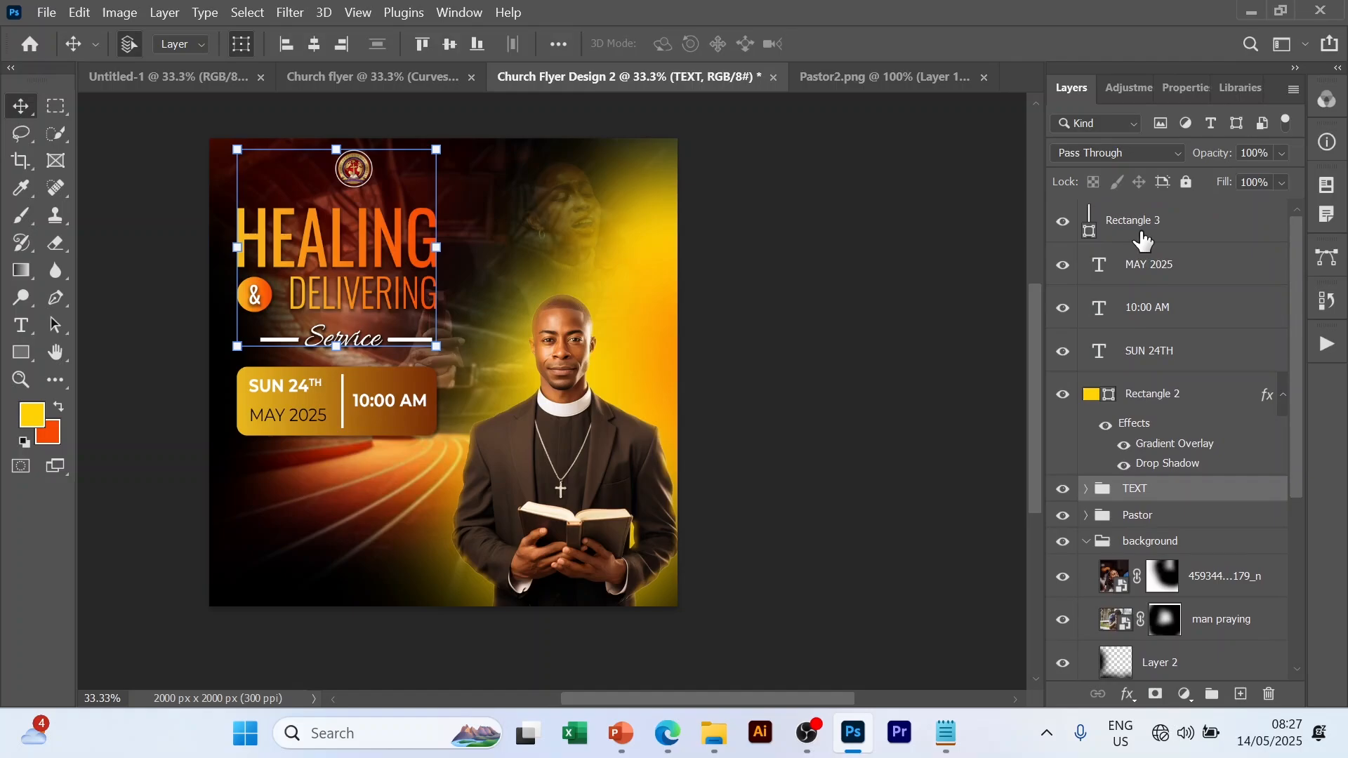
click(1143, 241)
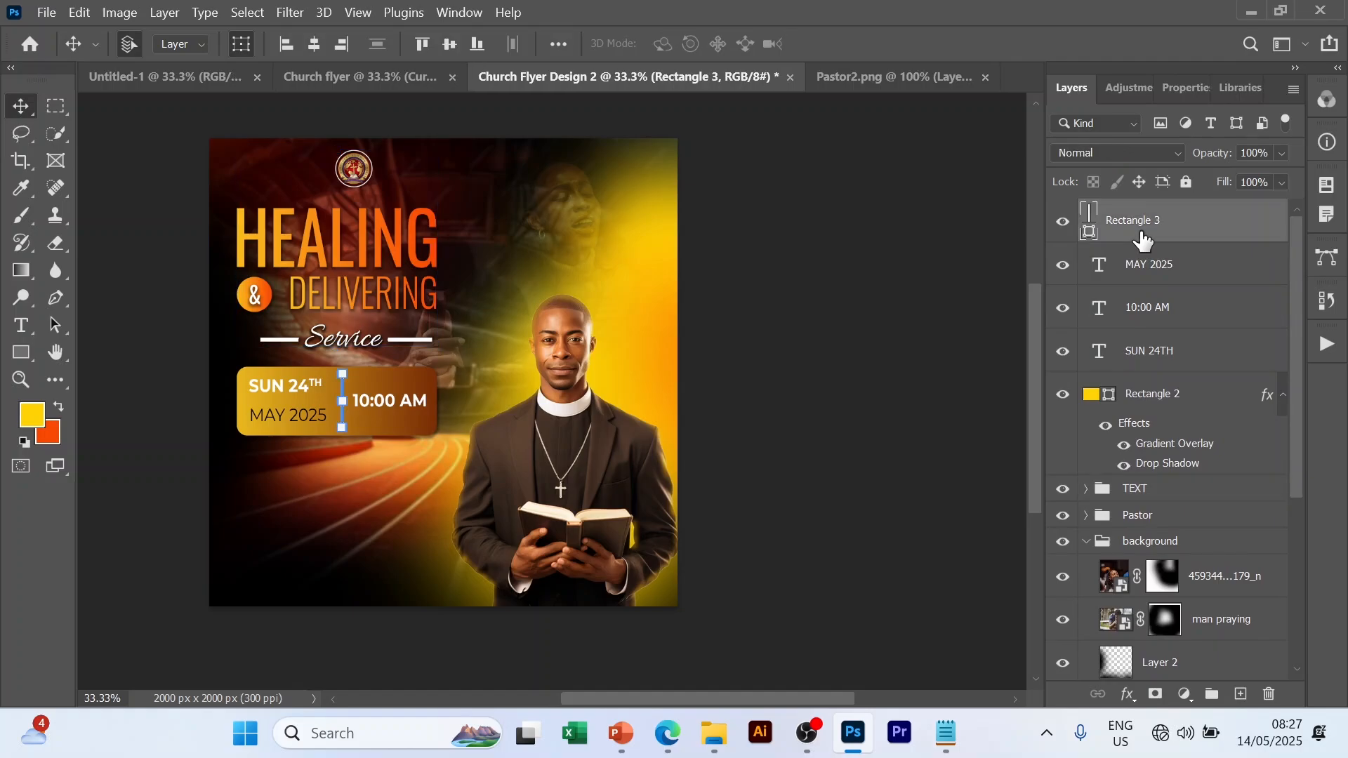
shift+click(1176, 466)
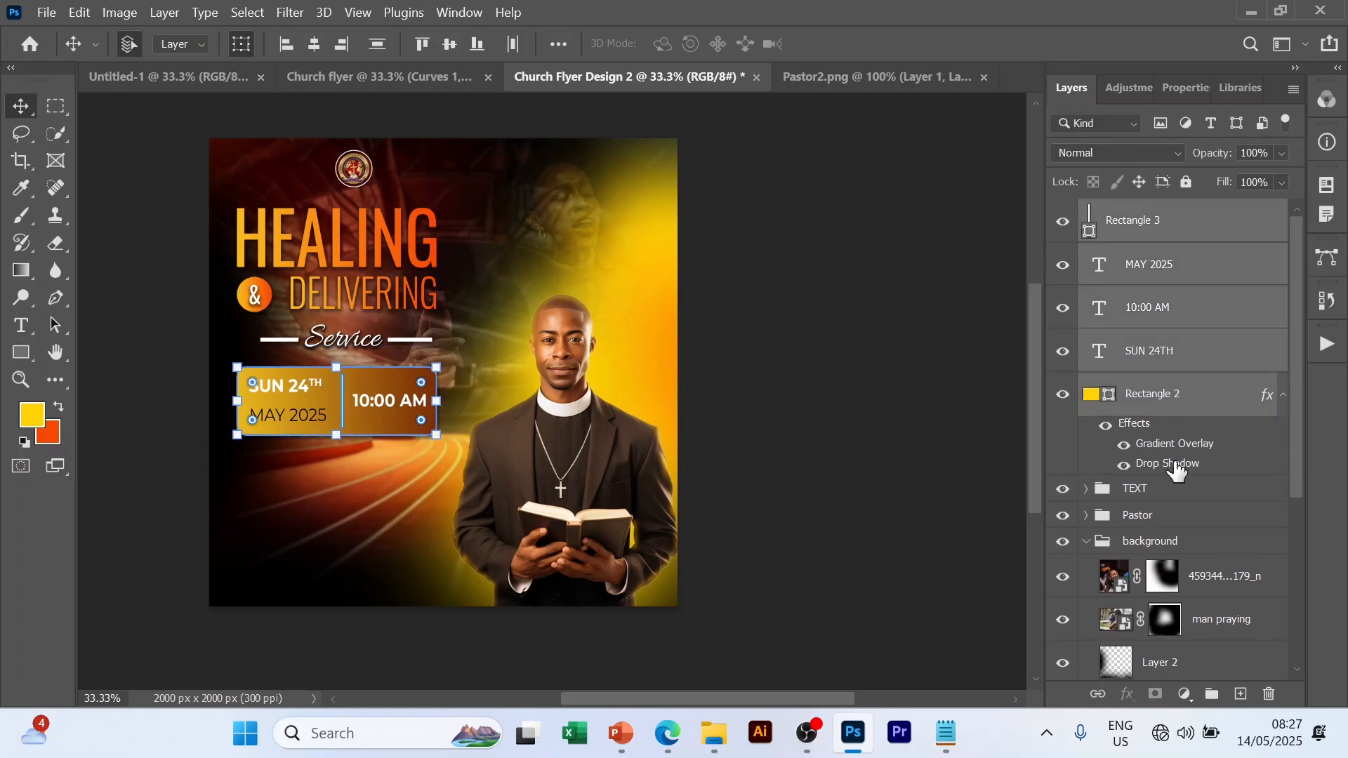
key(ctrl+g)
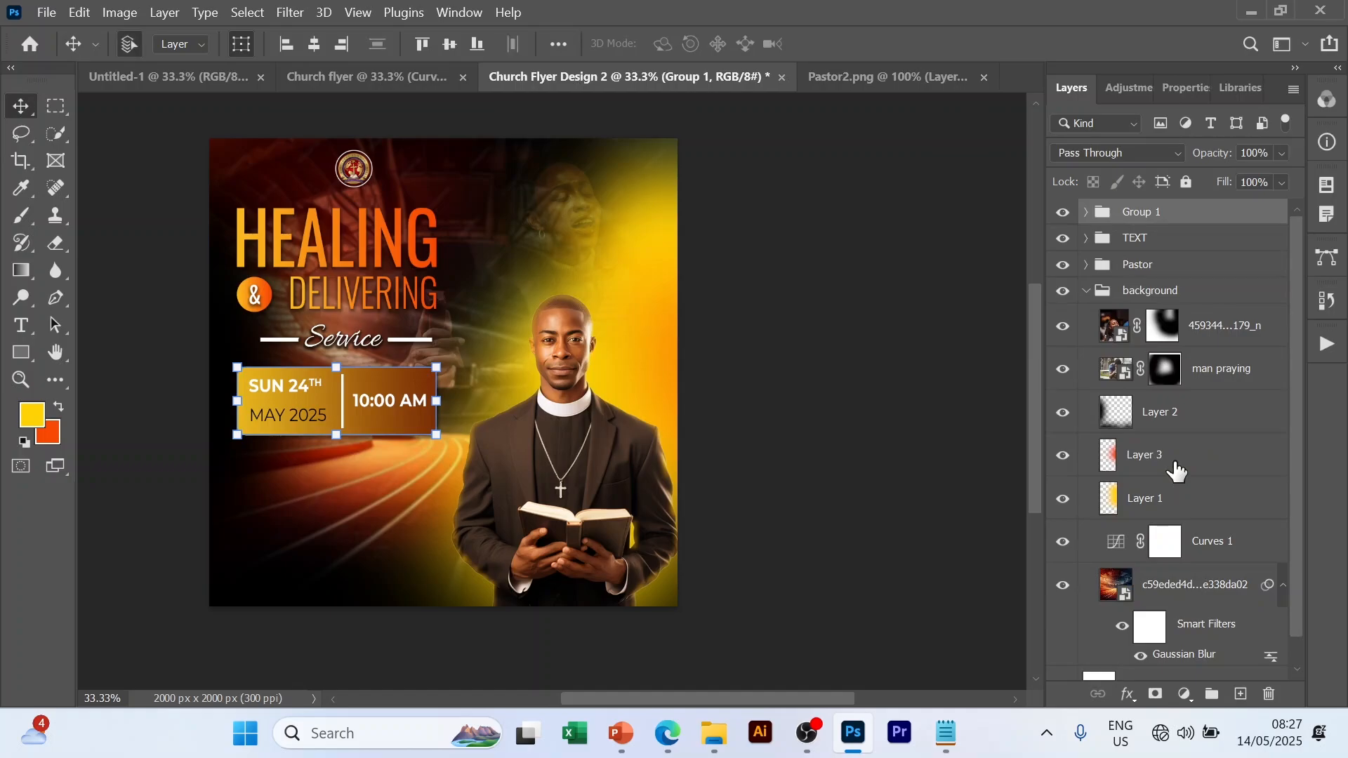
double_click(1141, 213)
text(Date)
key(Return)
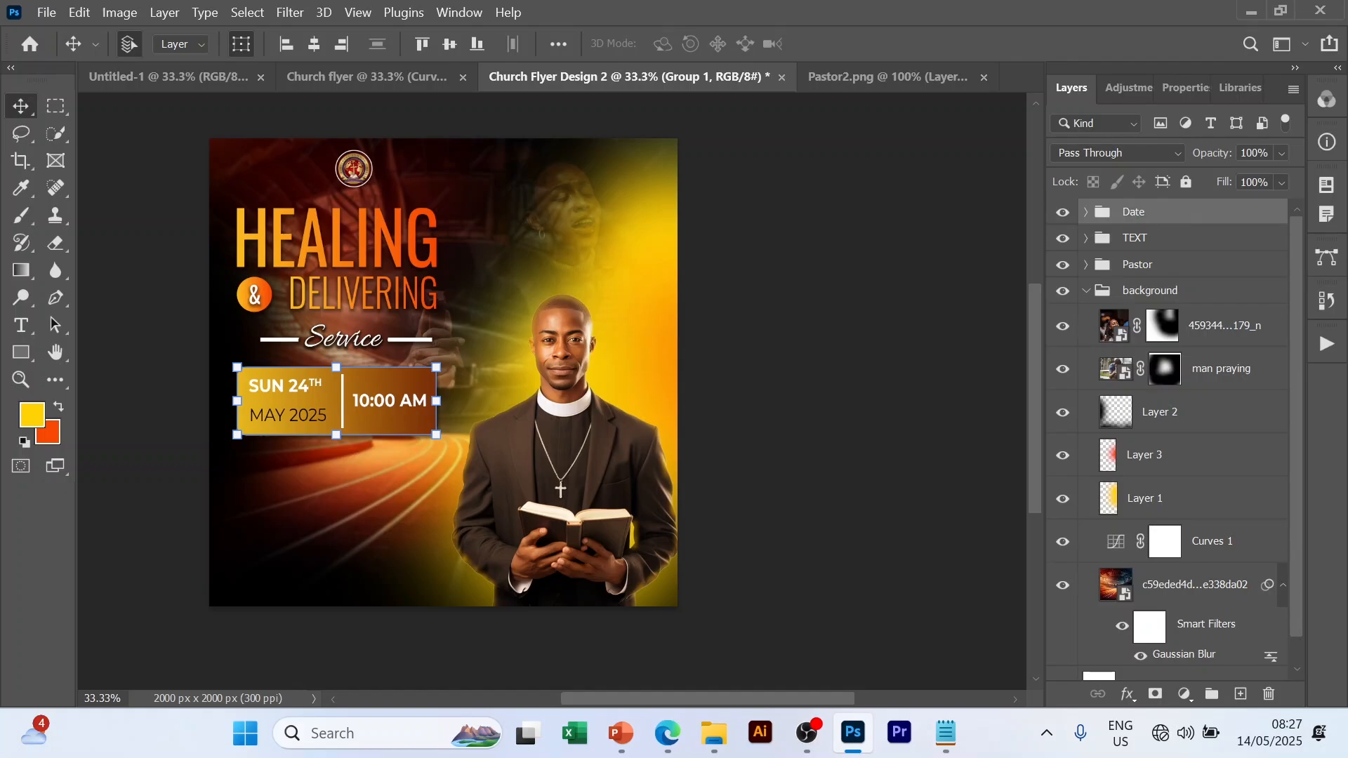
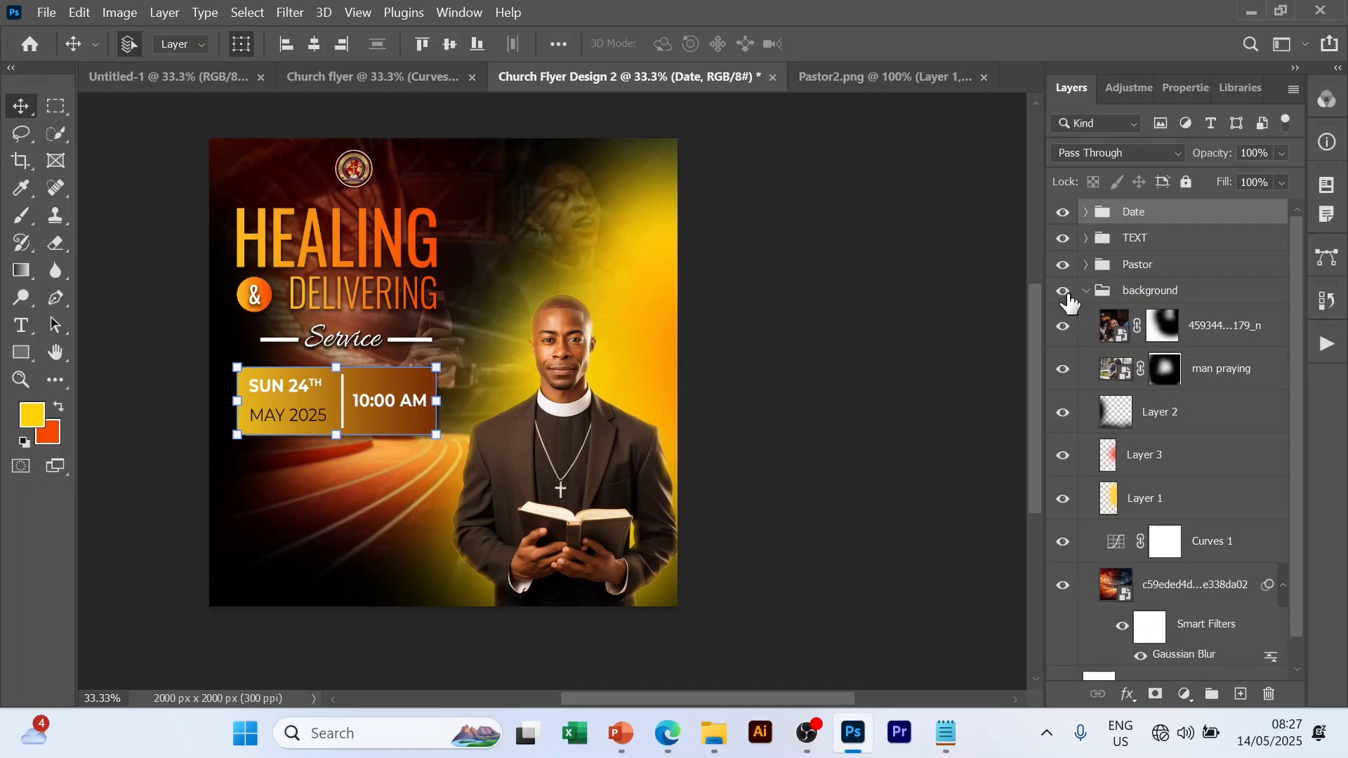
click(869, 373)
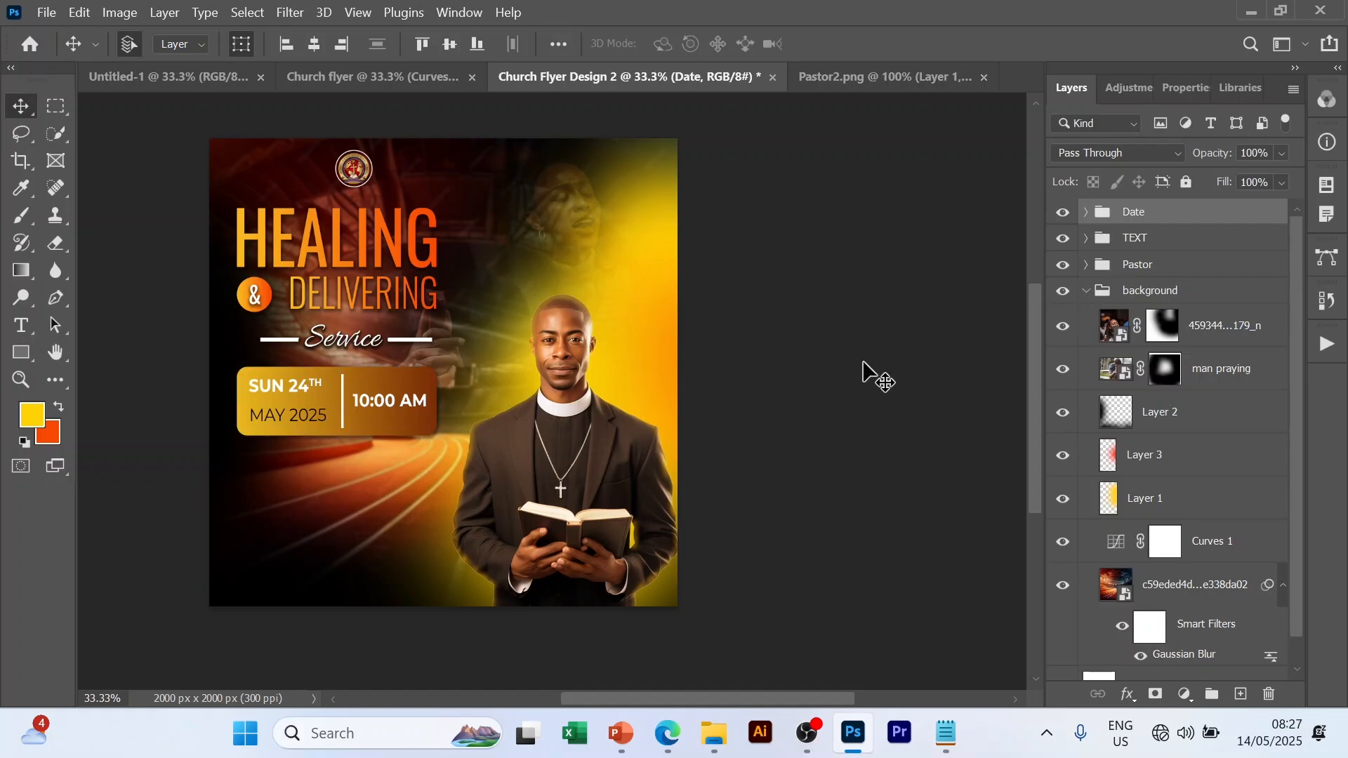
click(1086, 294)
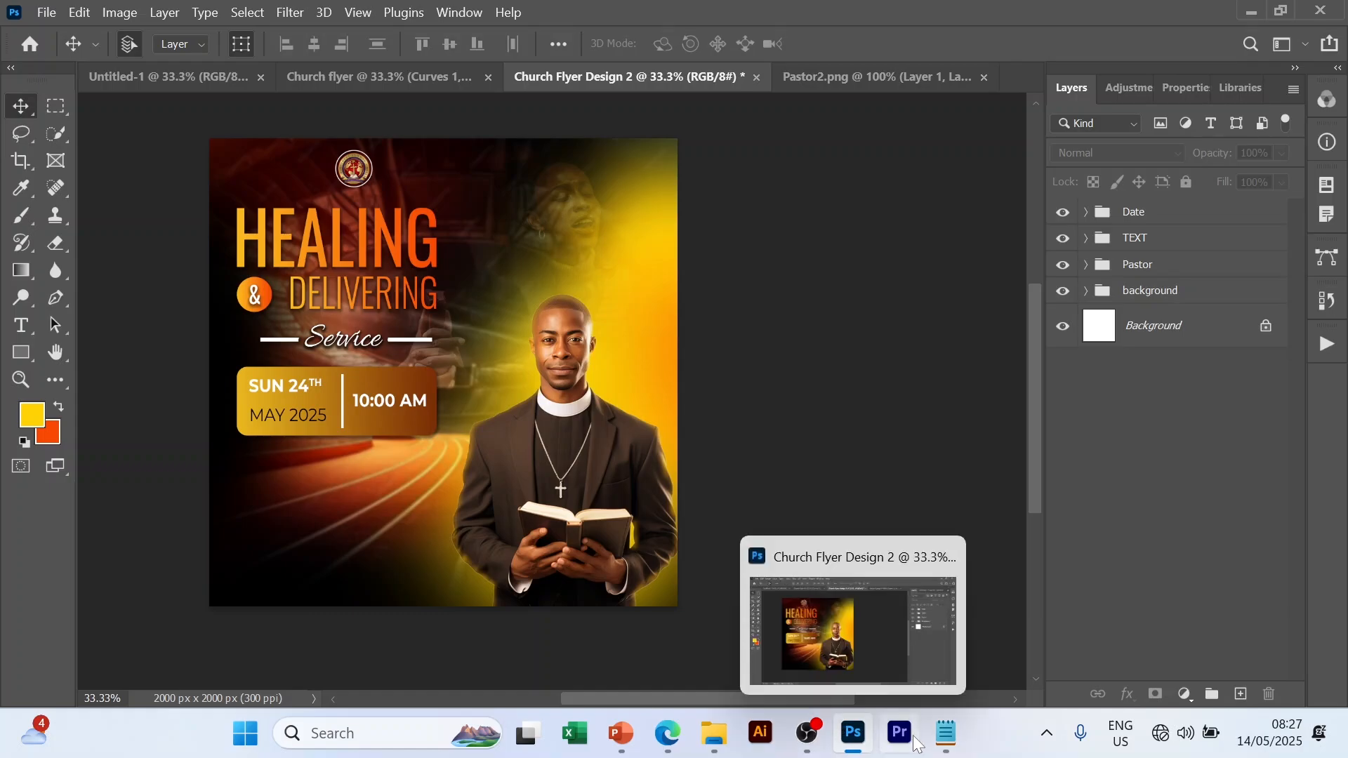
- Switch to Notepad and copy the first line of the church address, starting with CHRIST AMBASSADOR
click(945, 741)
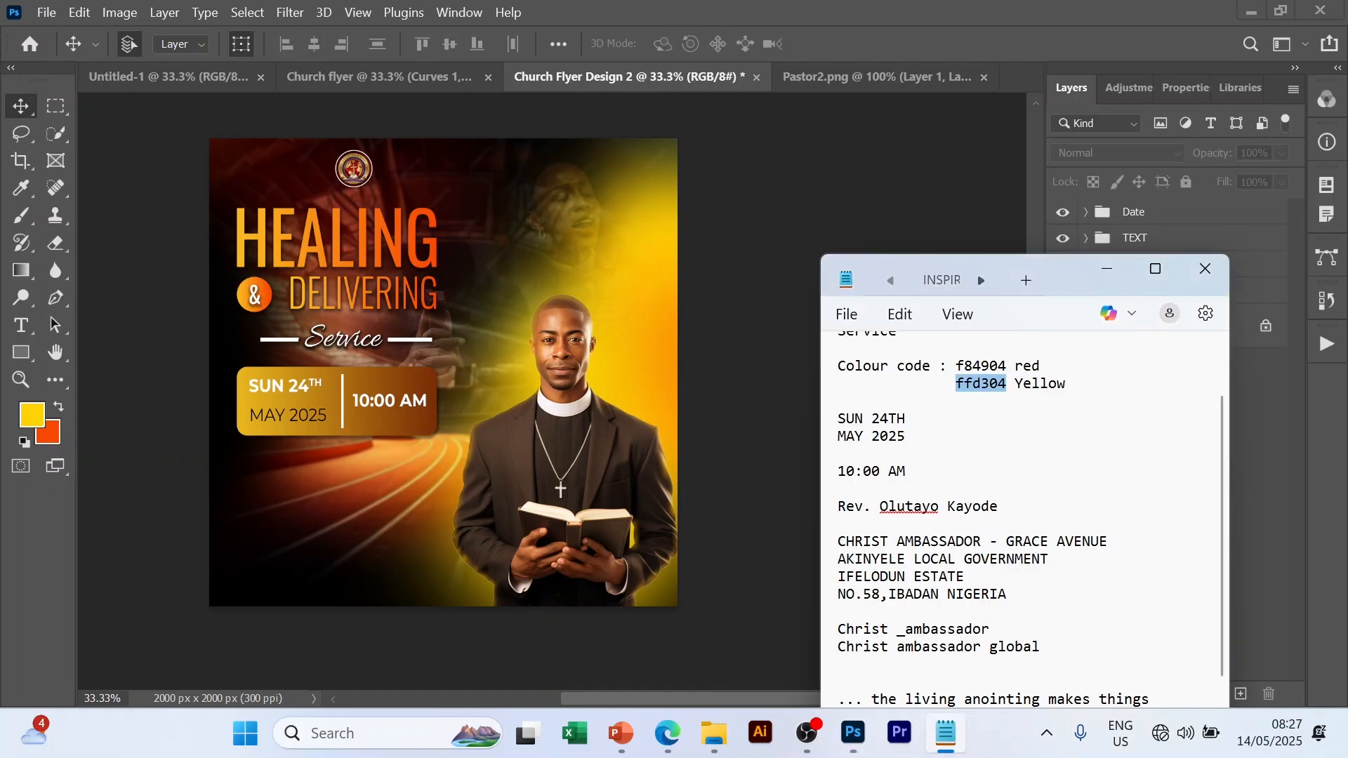
drag(837, 542, 1100, 556)
click(1108, 541)
drag(1107, 541, 837, 541)
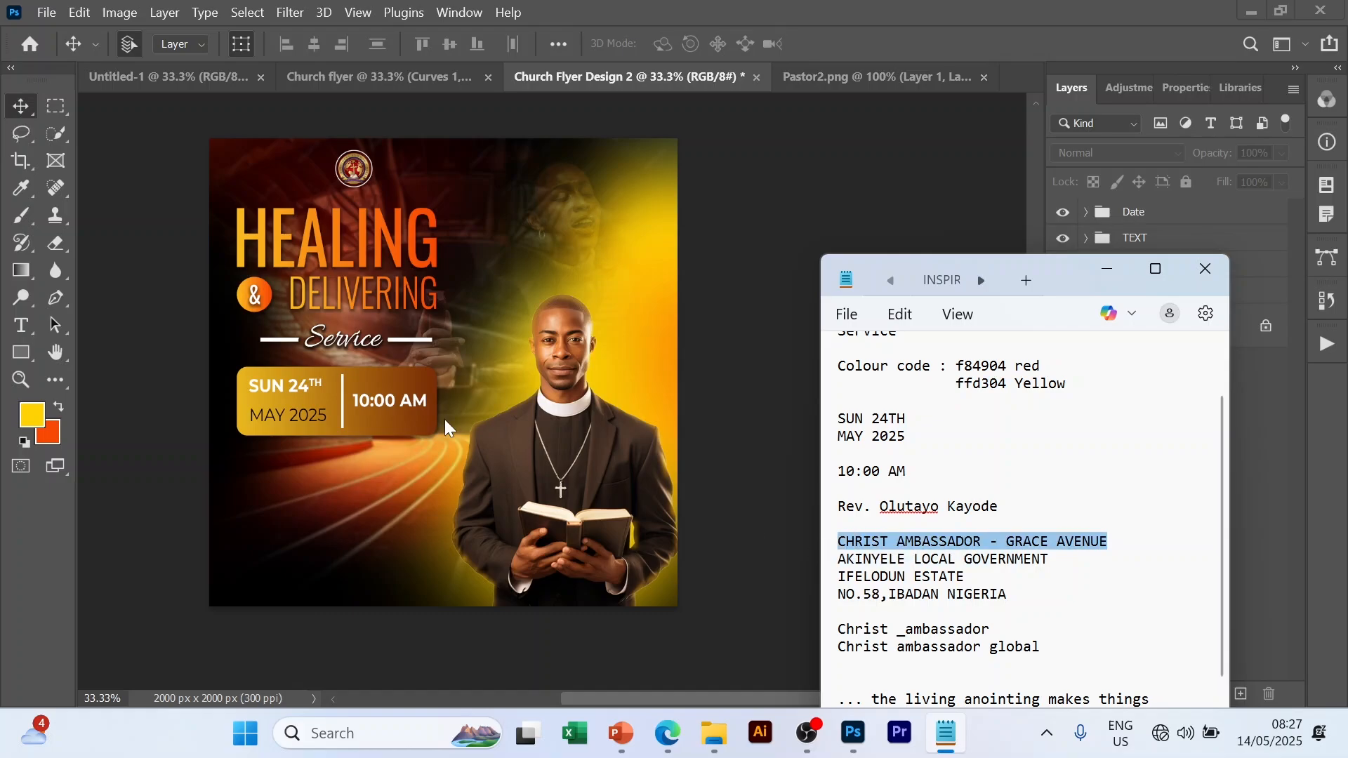
- Switch back to Photoshop and paste the copied address line as a new text layer below the date box
click(344, 464)
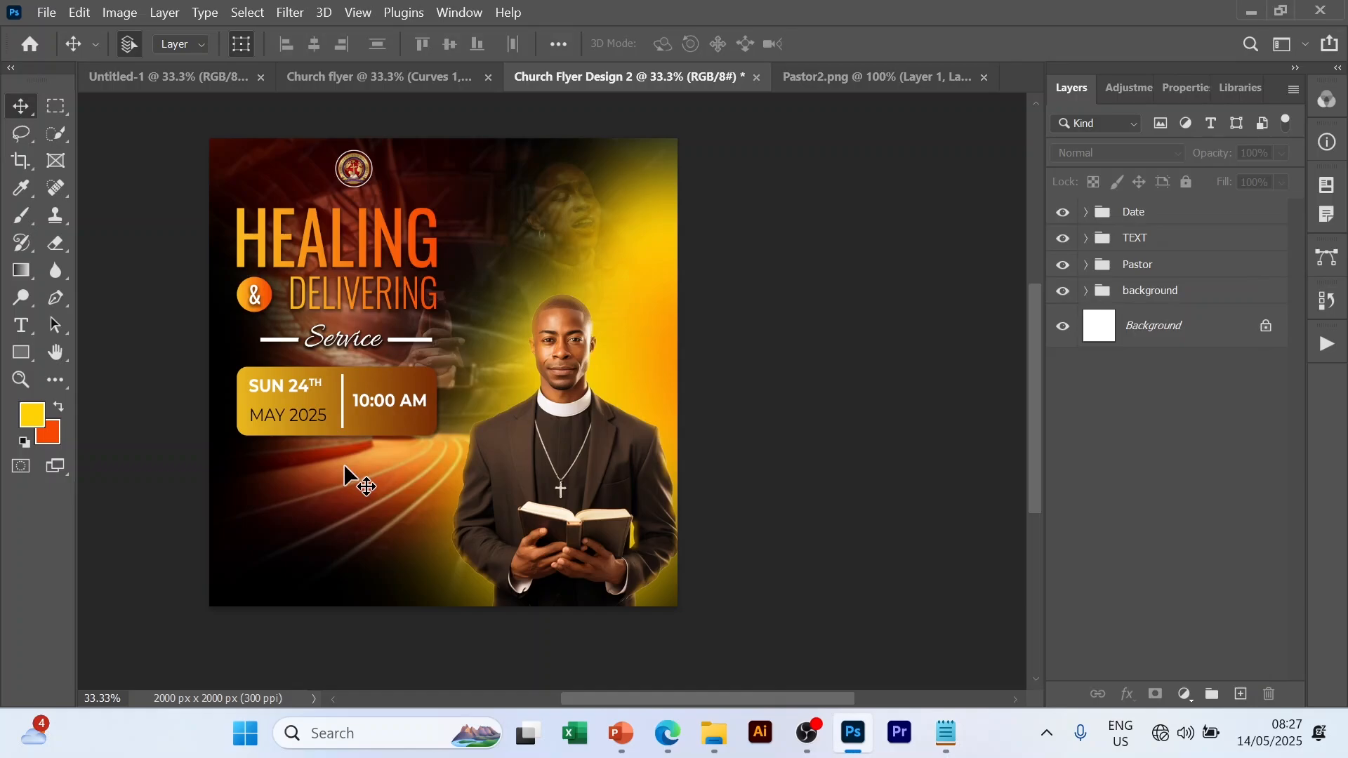
key(t)
click(253, 466)
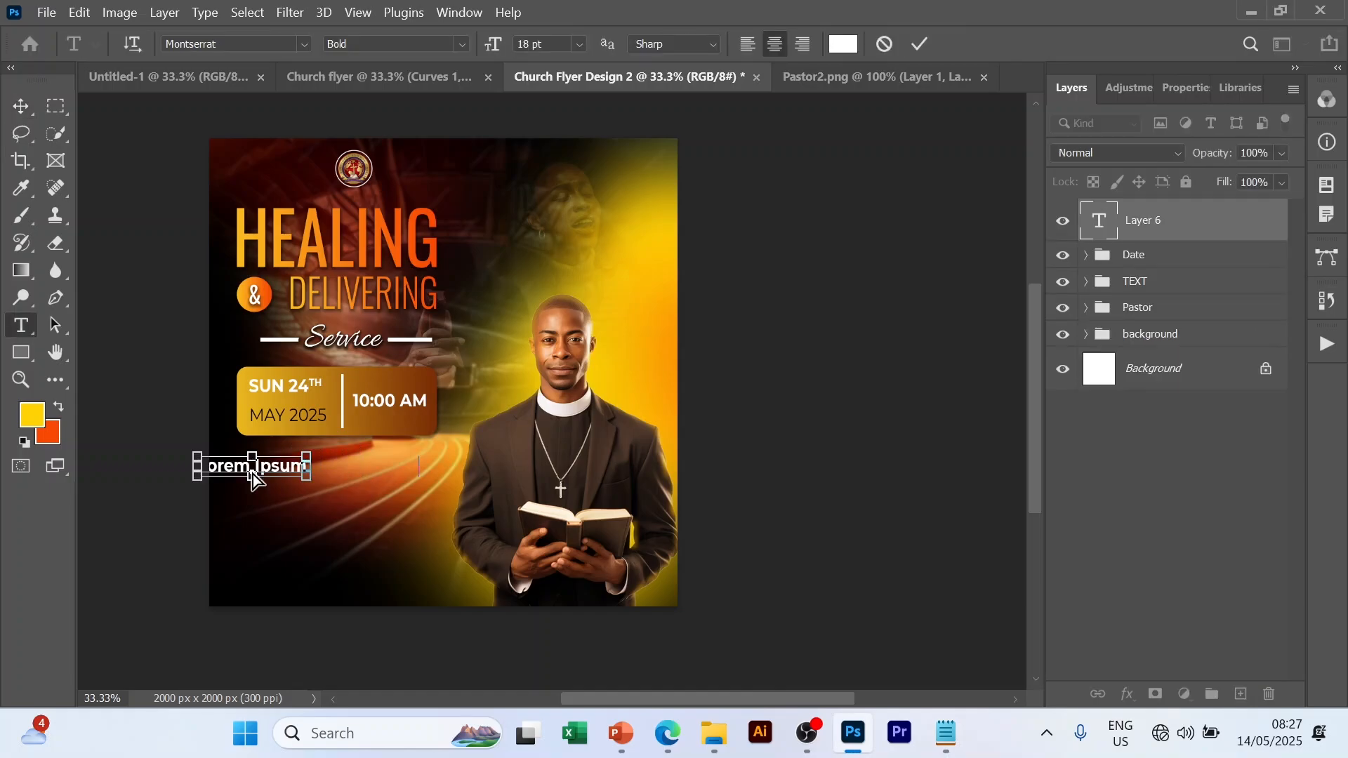
key(ctrl+v)
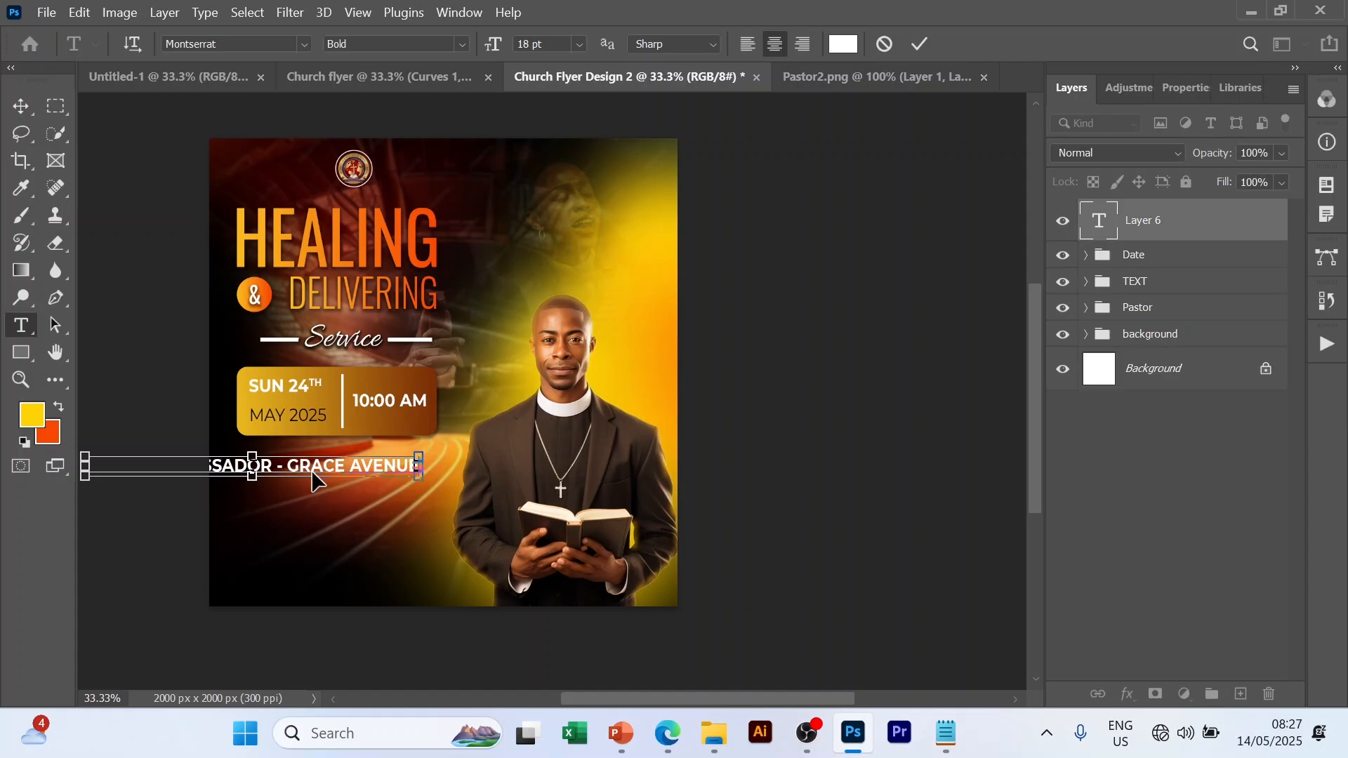
- Set the pasted address line to 12 pt and move it right so it starts under the date box's left edge
key(ctrl+a)
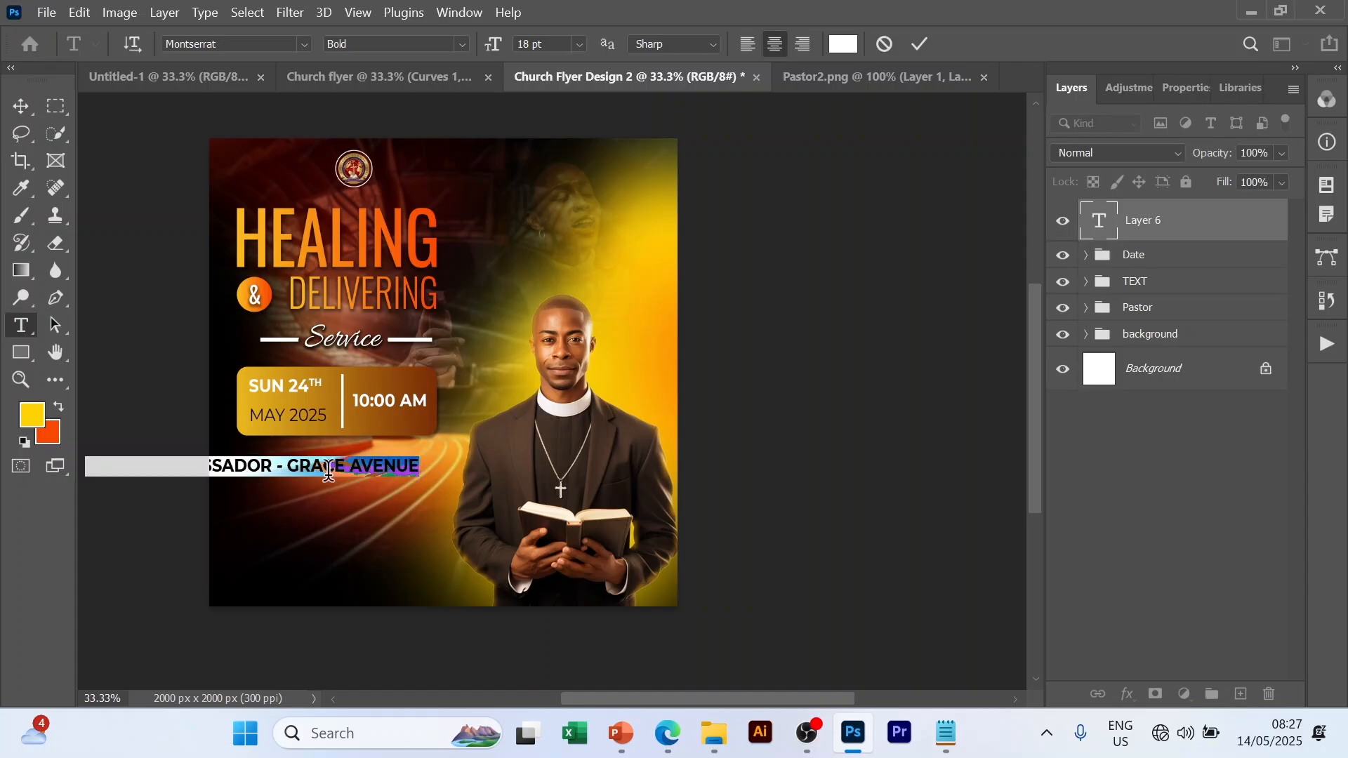
click(579, 43)
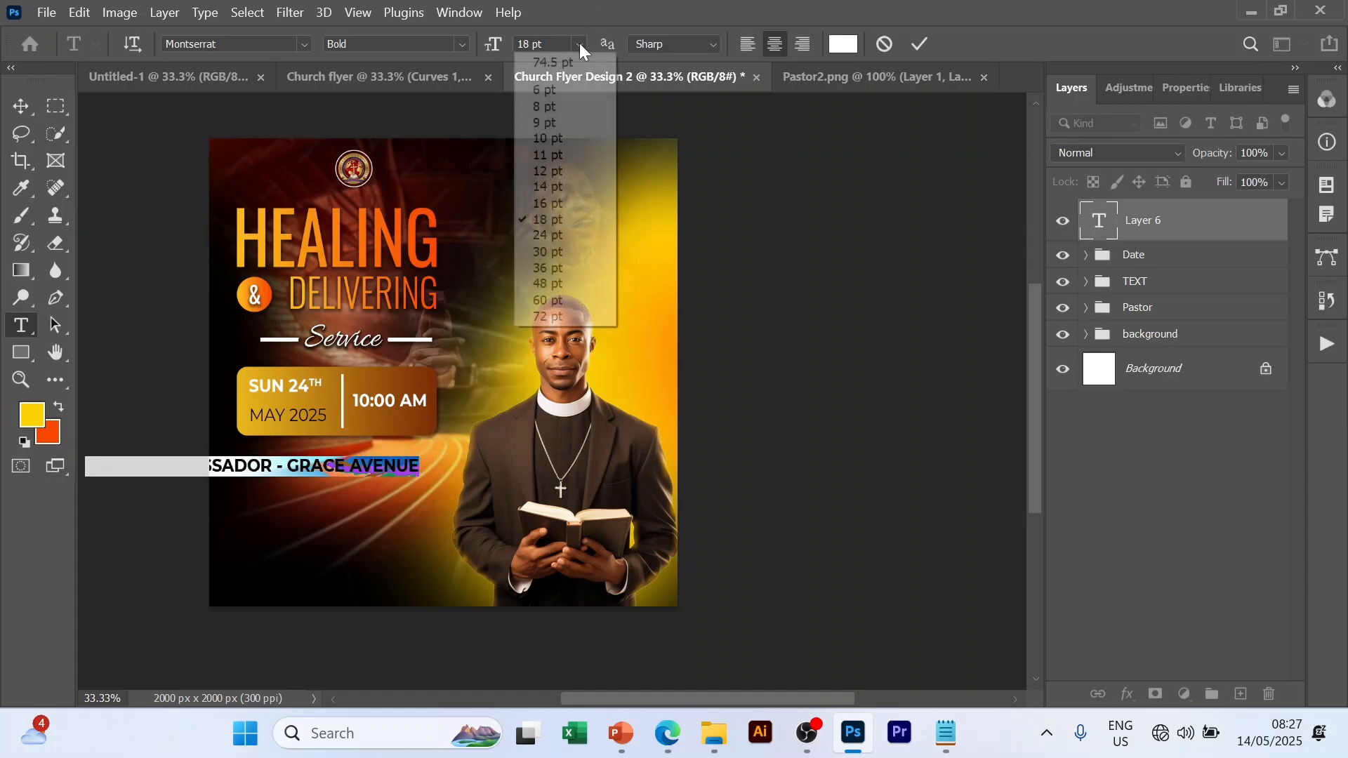
click(549, 171)
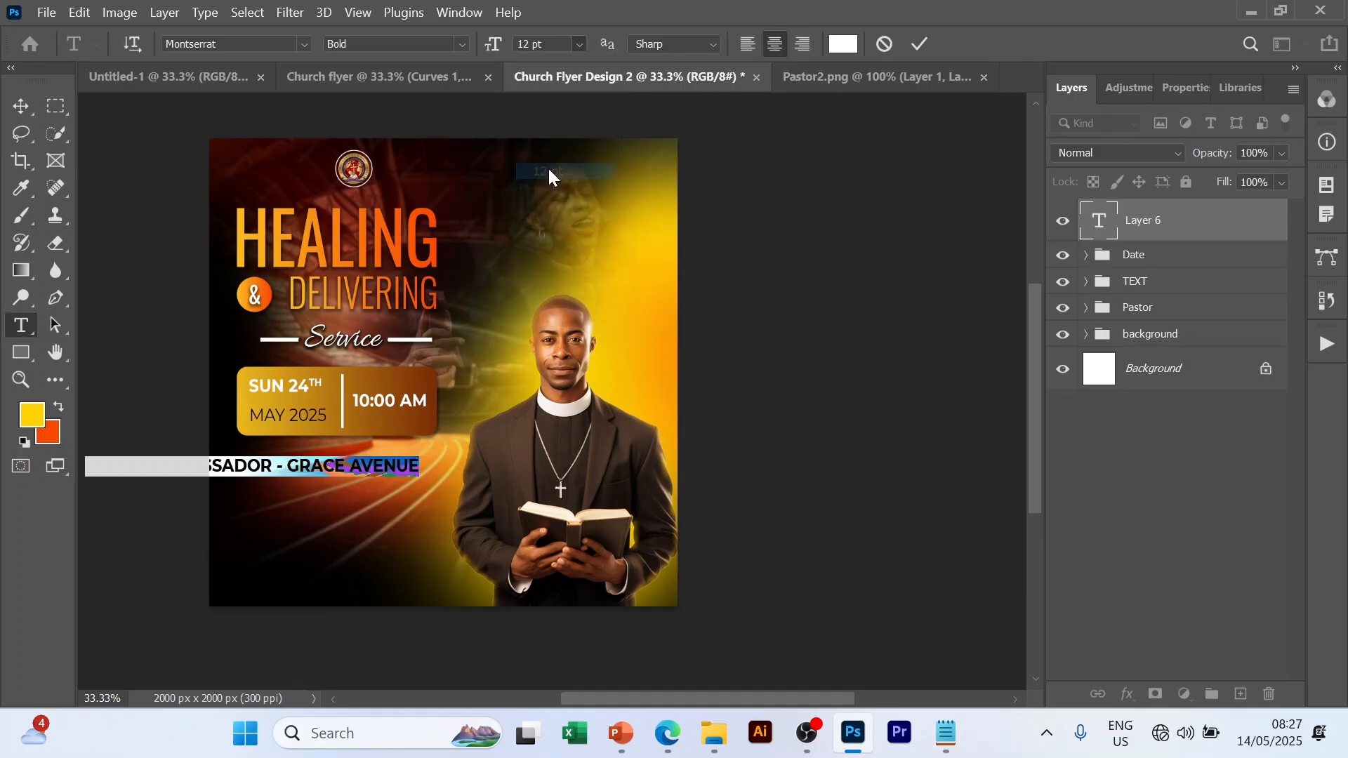
click(919, 44)
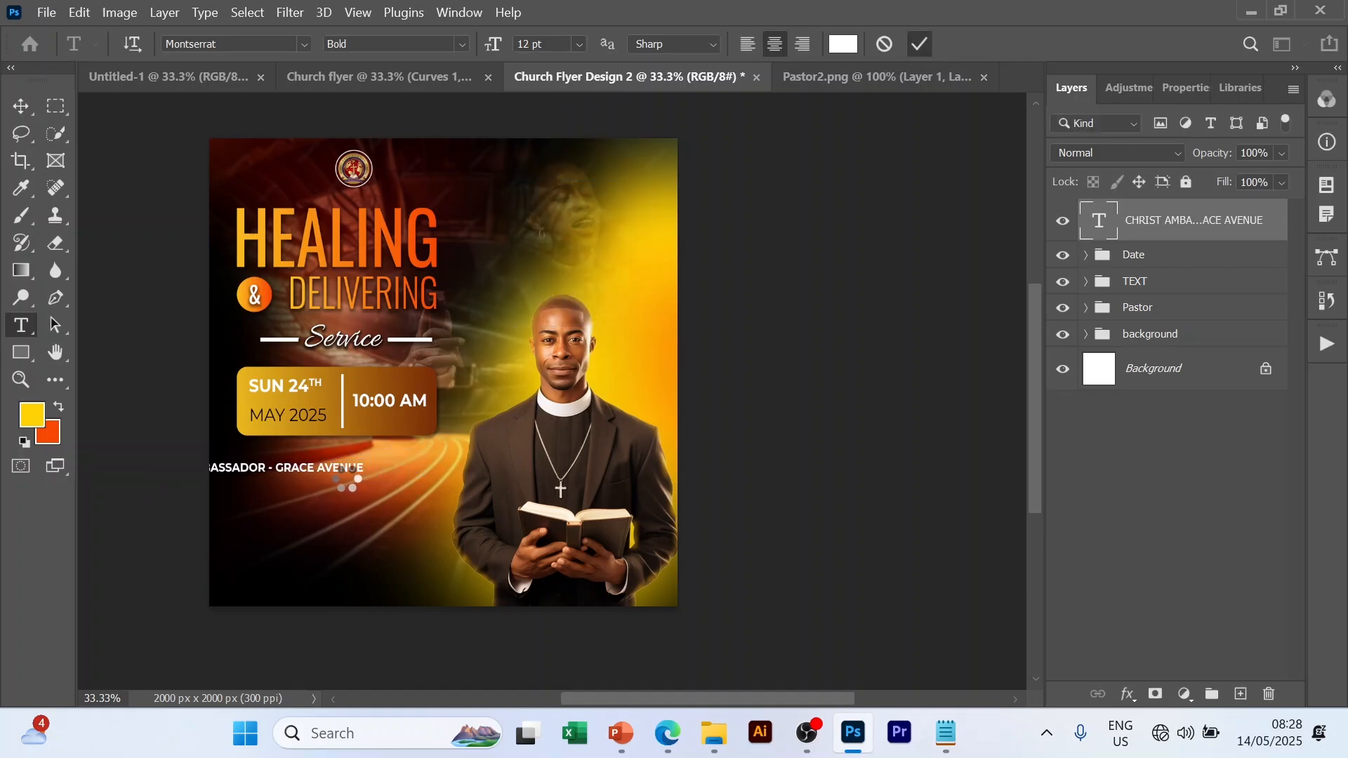
key(v)
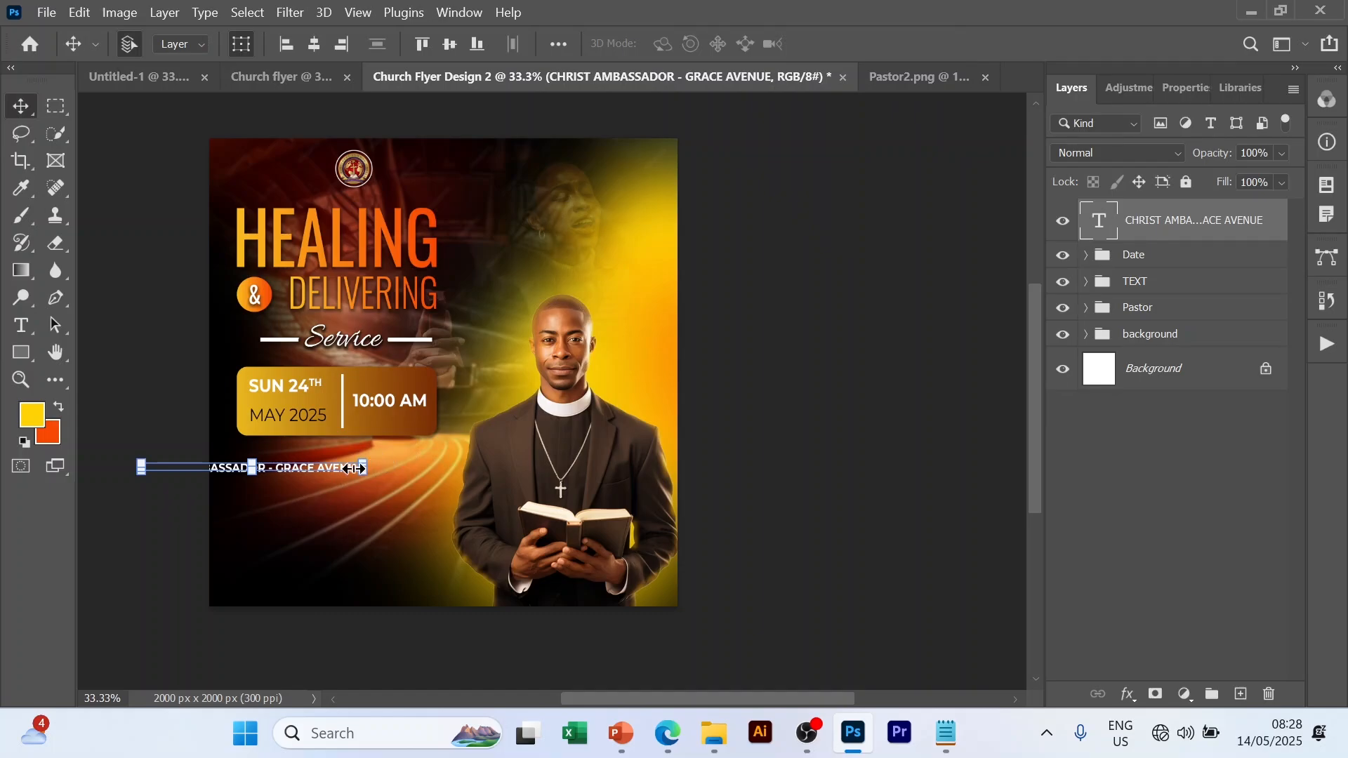
drag(332, 463, 429, 464)
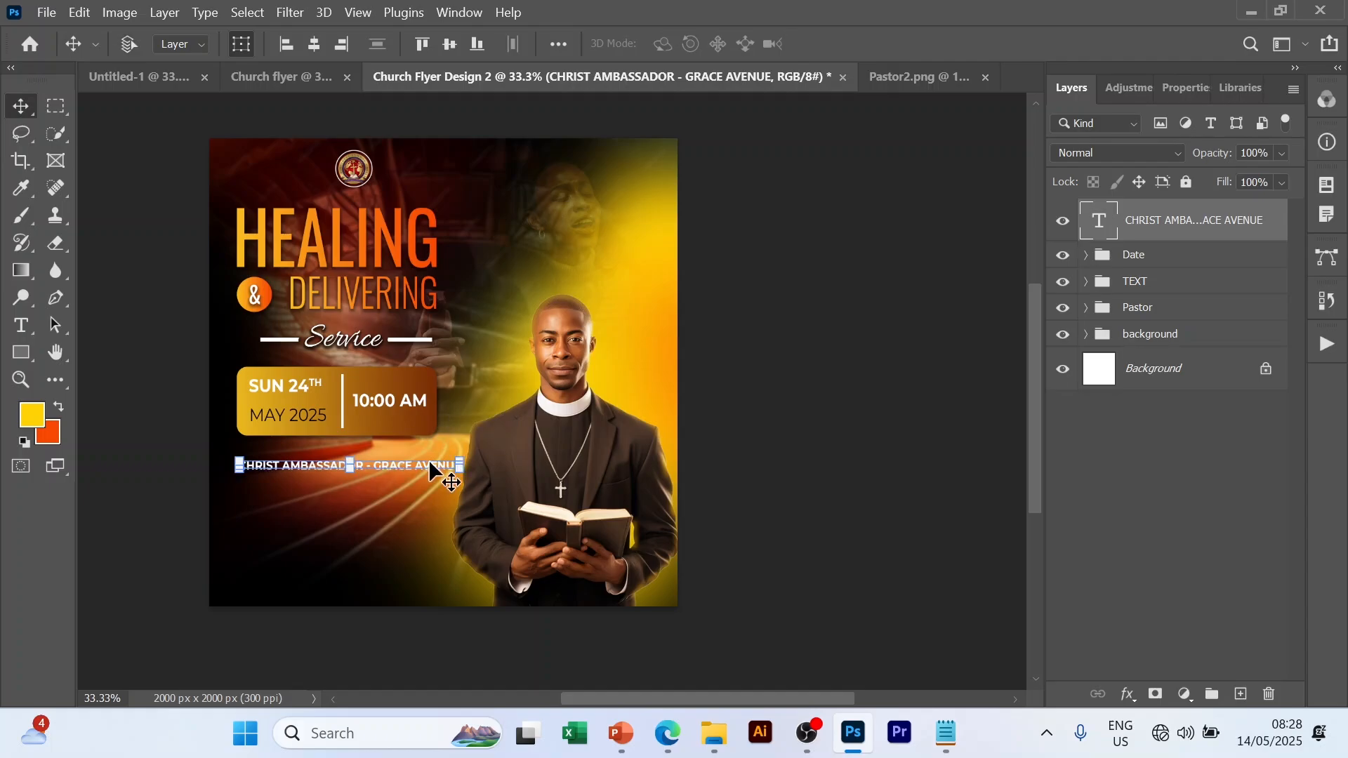
- Display the grid, nudge the CHRIST AMBASSADOR line left to align with the date box's left edge, and hide the grid
key(ctrl+apostrophe)
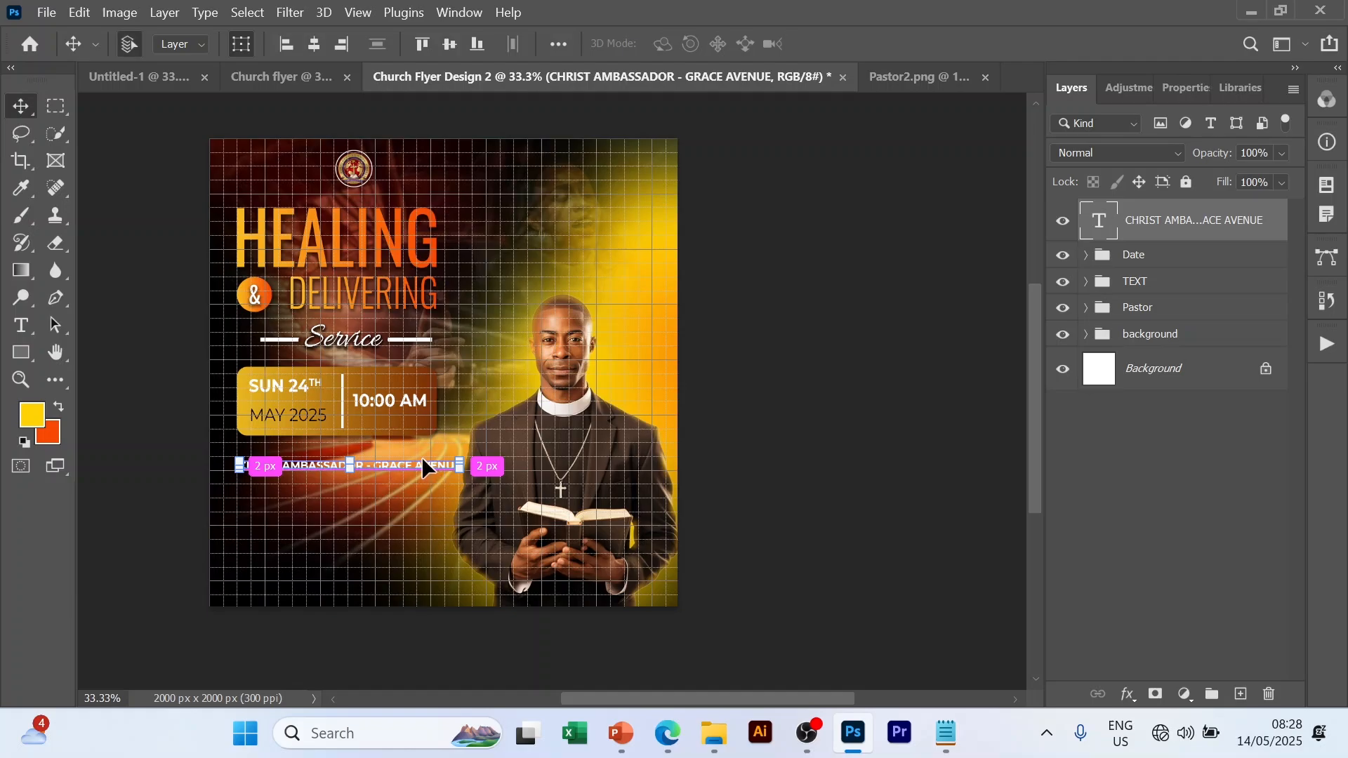
drag(422, 461, 416, 464)
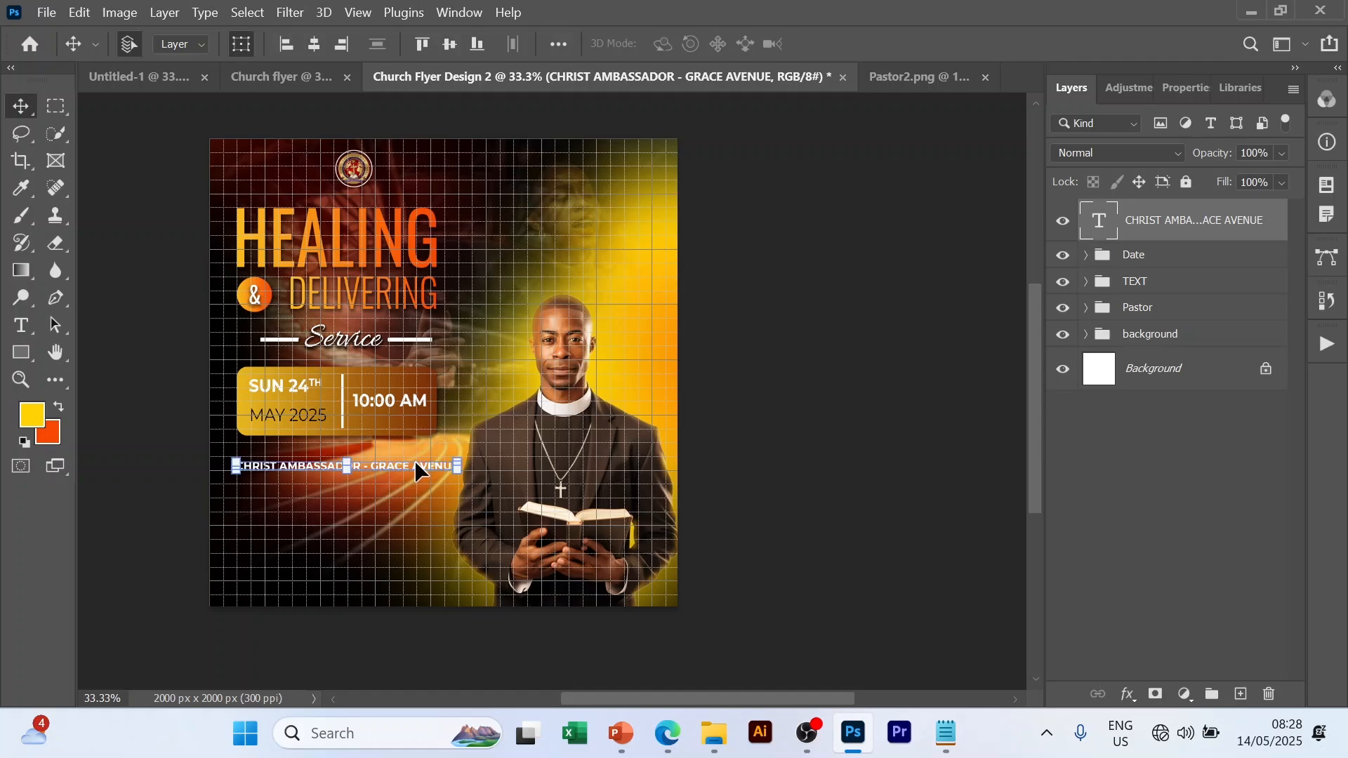
click(709, 298)
key(ctrl+apostrophe)
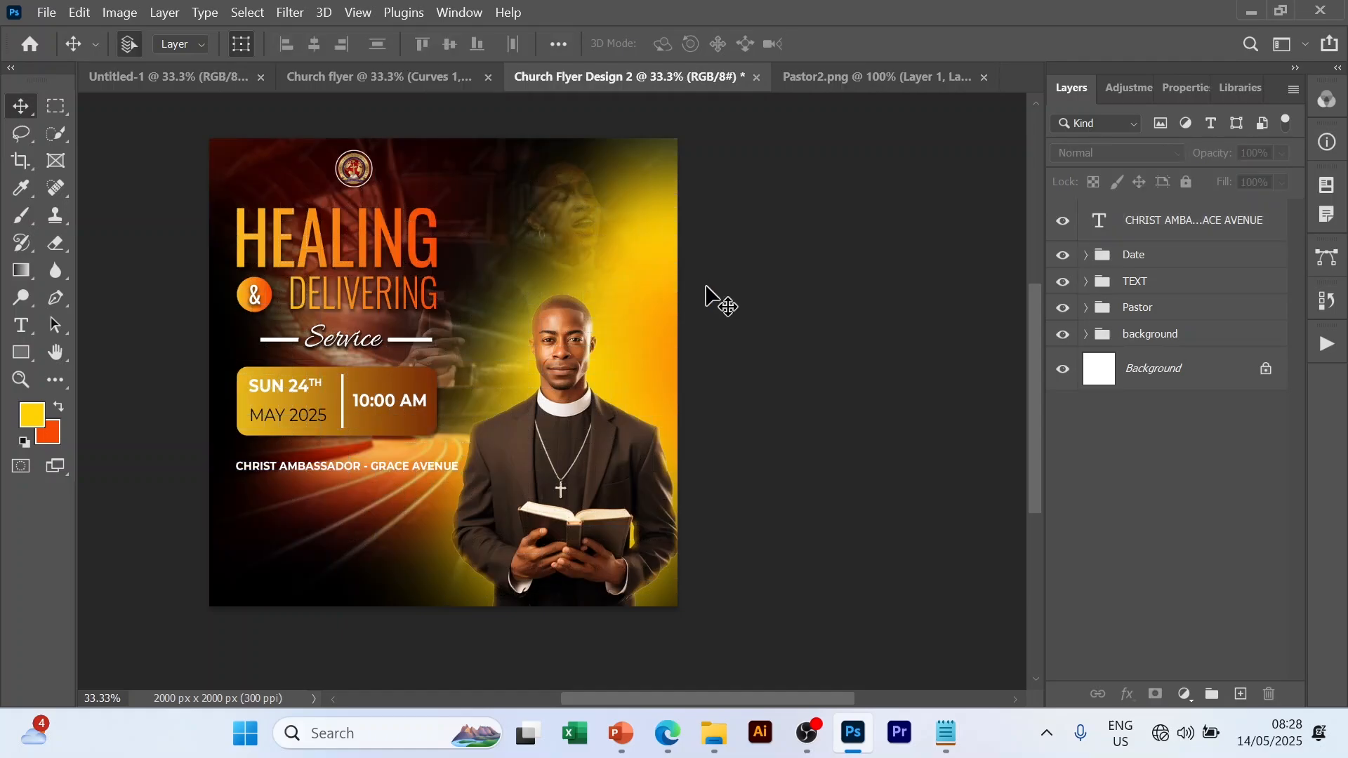
- Switch to Notepad and copy the three remaining church address lines below the CHRIST AMBASSADOR line
click(944, 730)
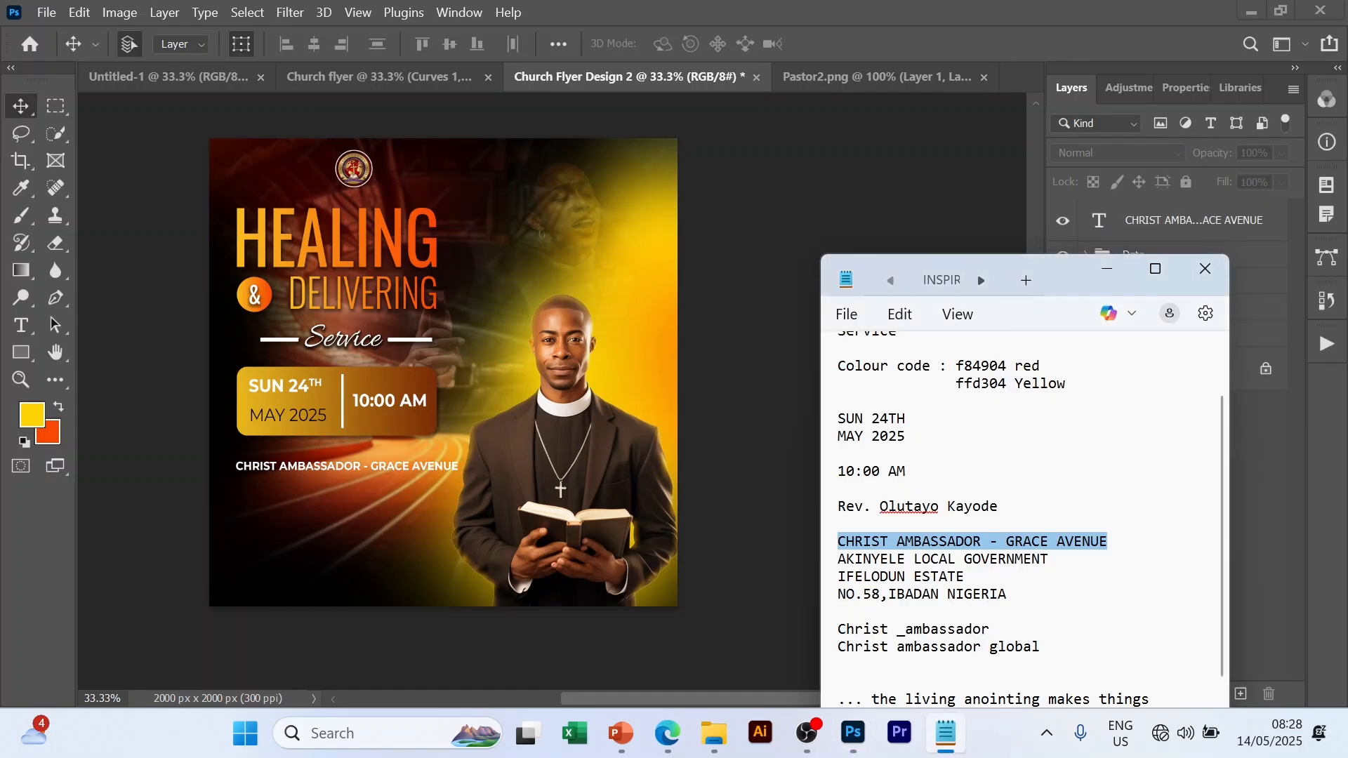
click(838, 611)
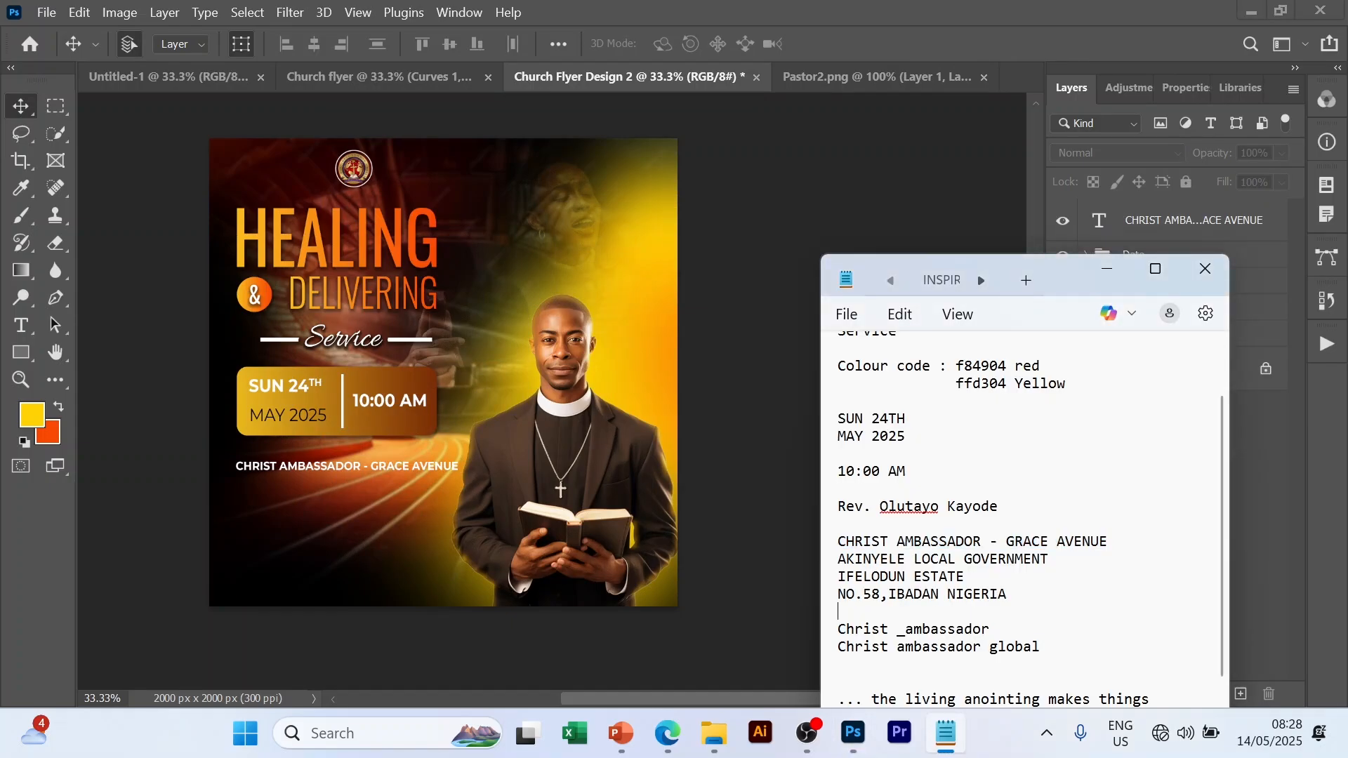
drag(837, 560, 837, 611)
key(ctrl+c)
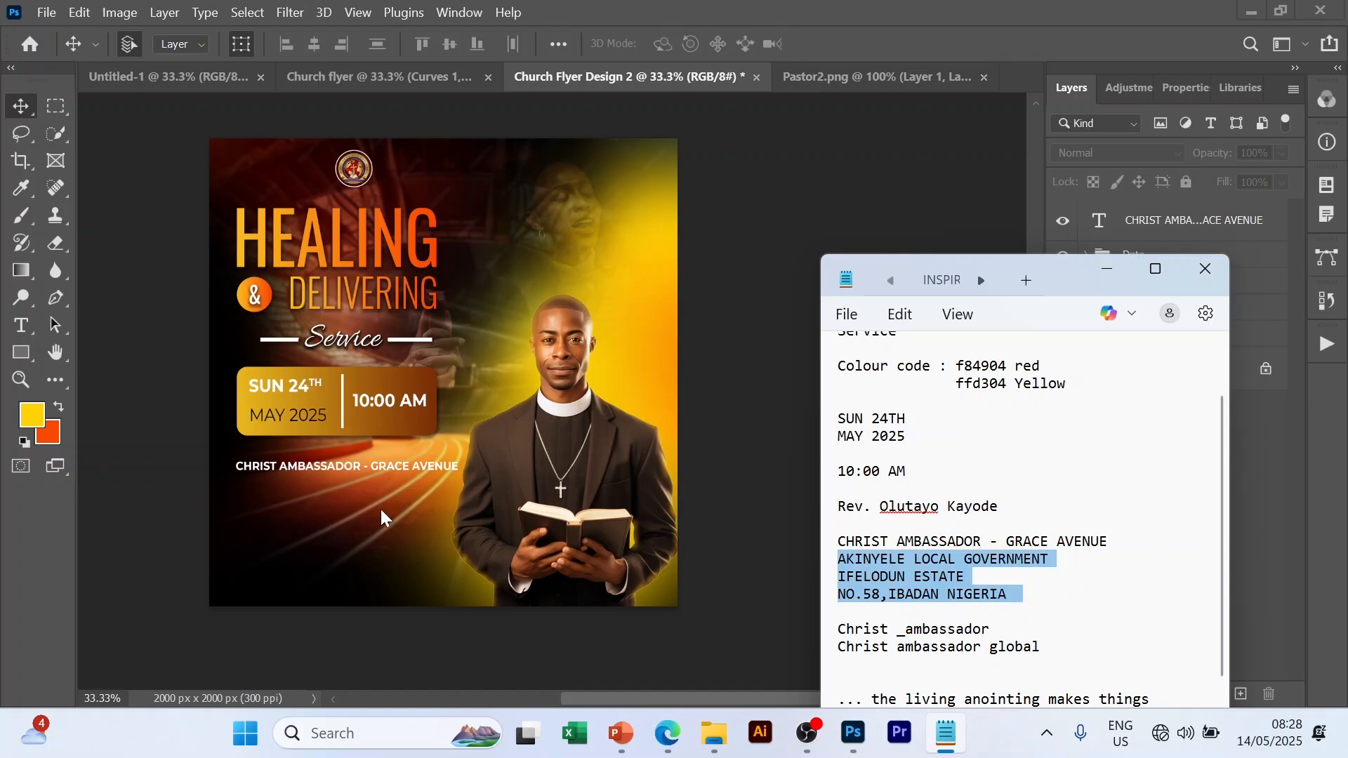
- Back in Photoshop, duplicate the CHRIST AMBASSADOR text layer just below the original and replace its text with the copied address lines
click(390, 469)
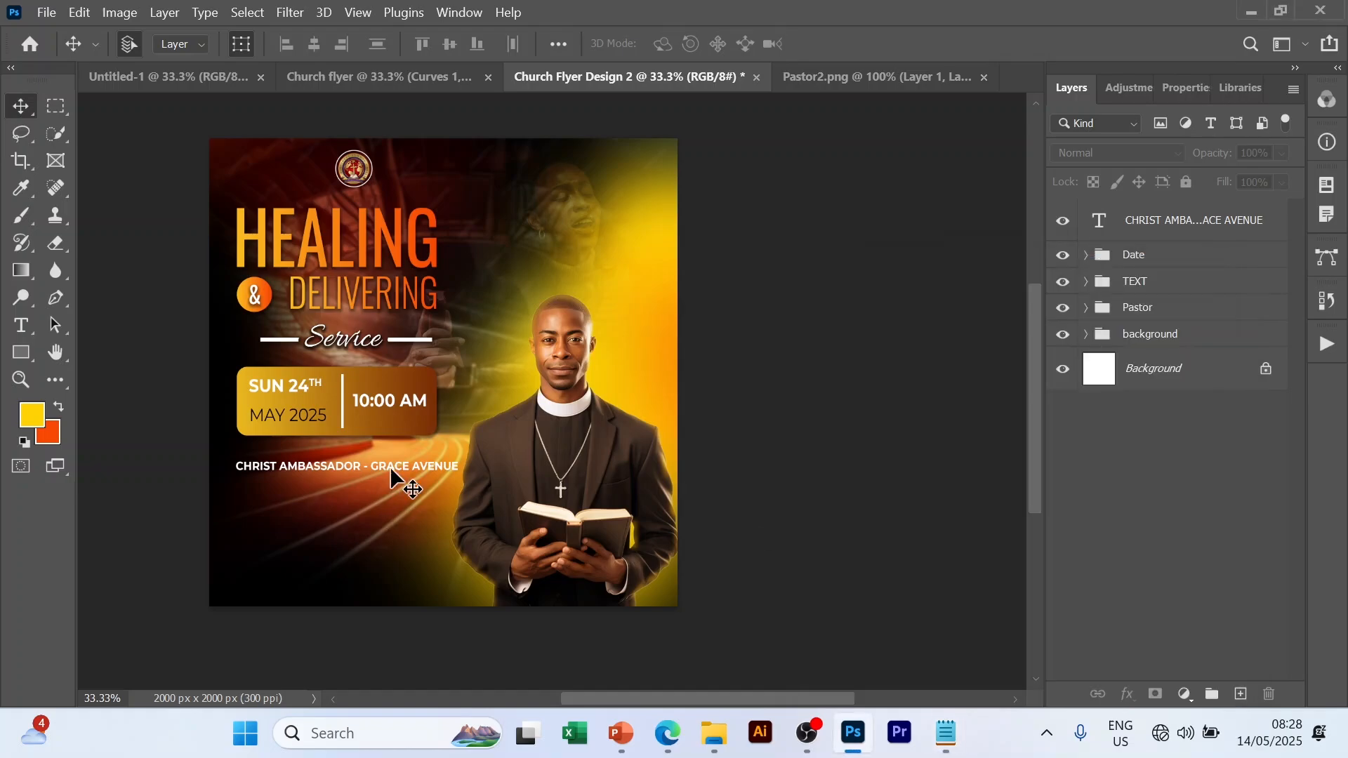
click(391, 467)
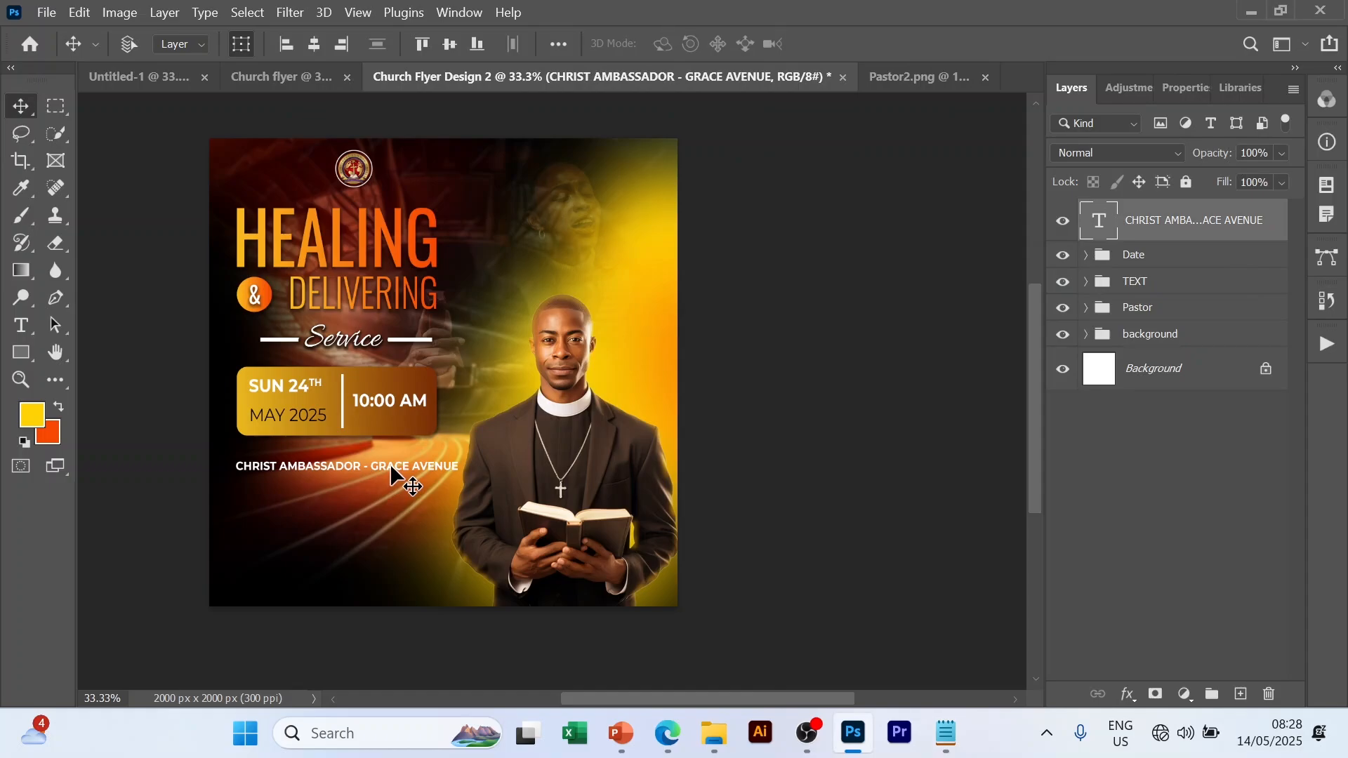
key(ctrl+j)
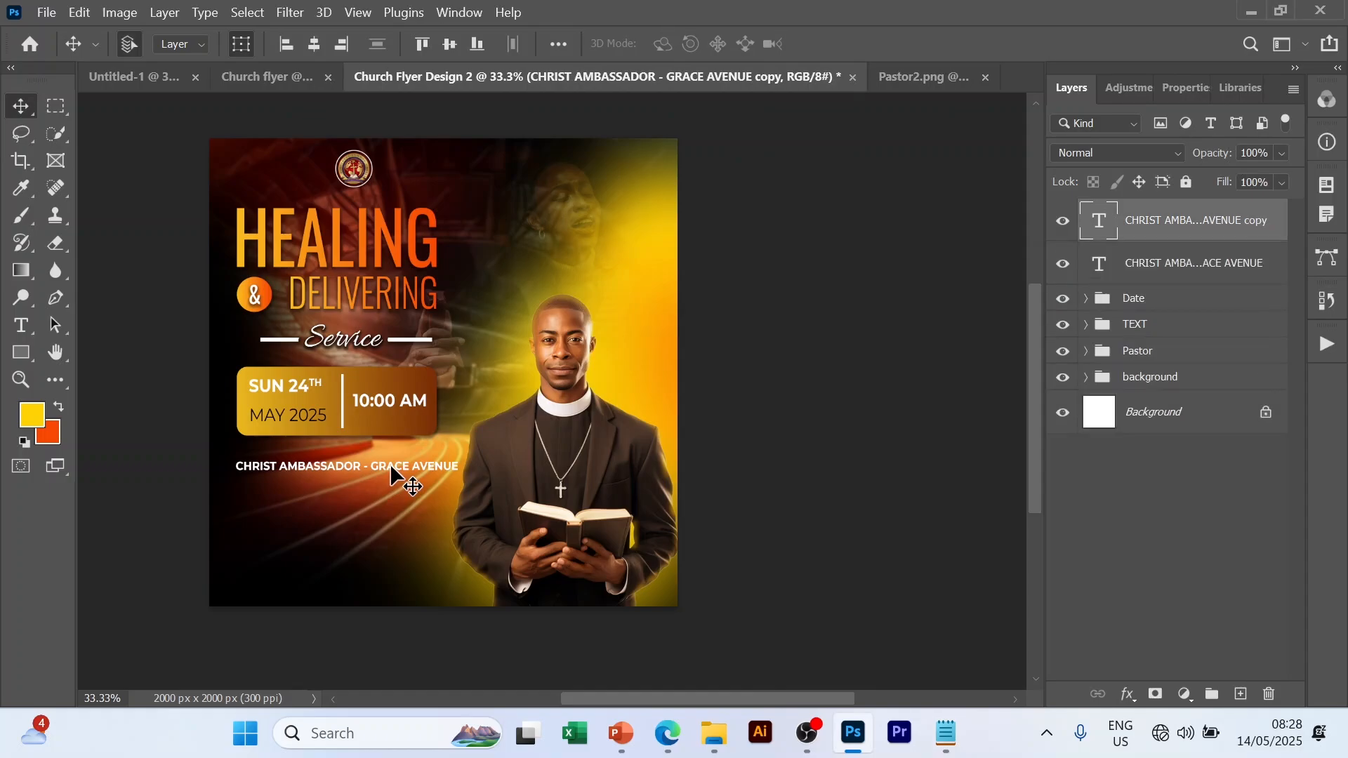
drag(390, 465, 392, 483)
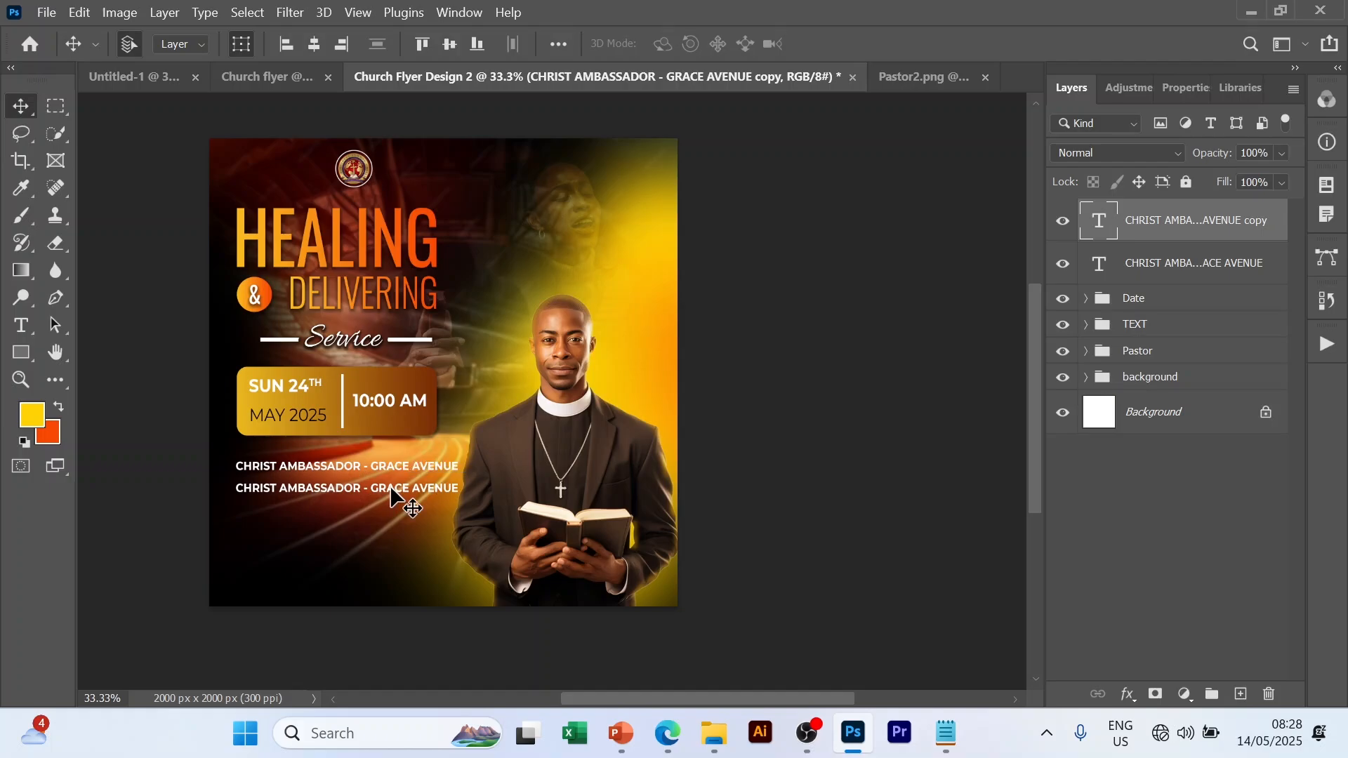
double_click(392, 483)
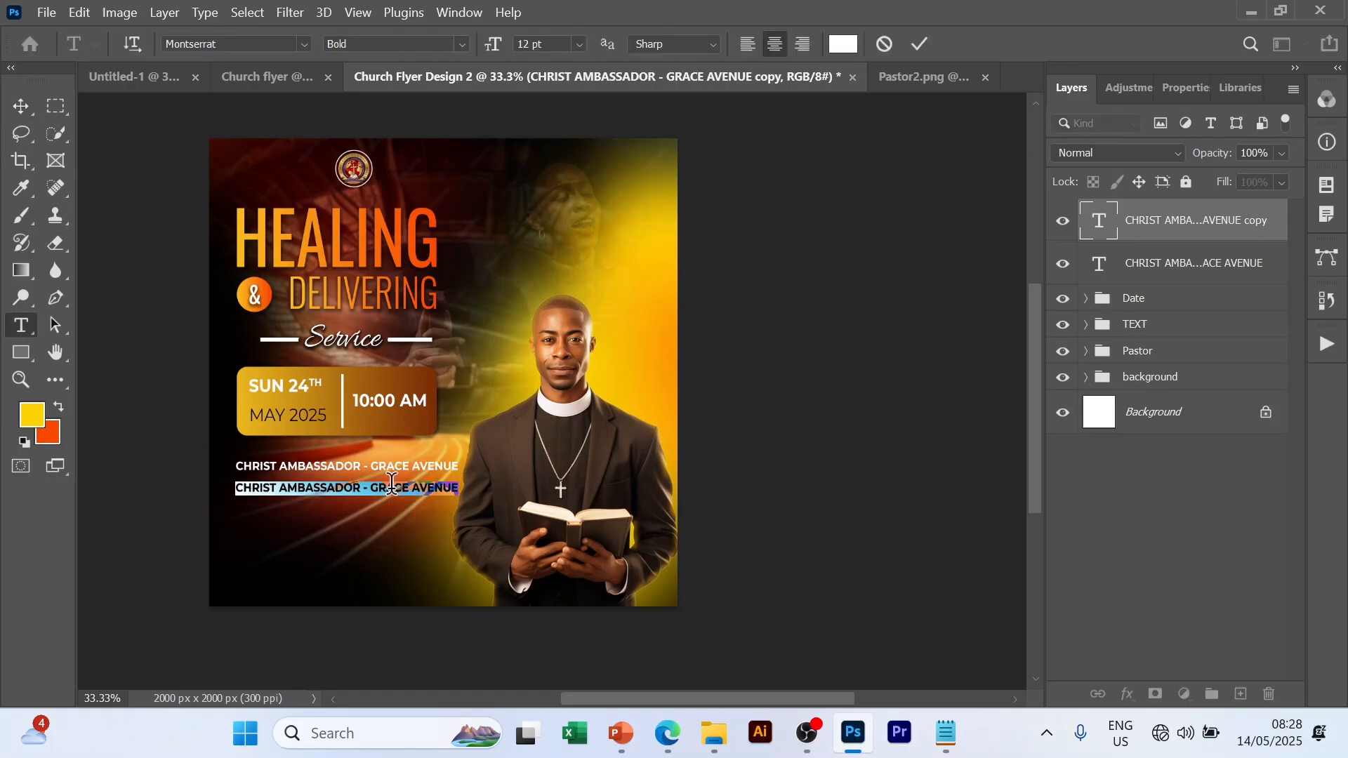
key(ctrl+v)
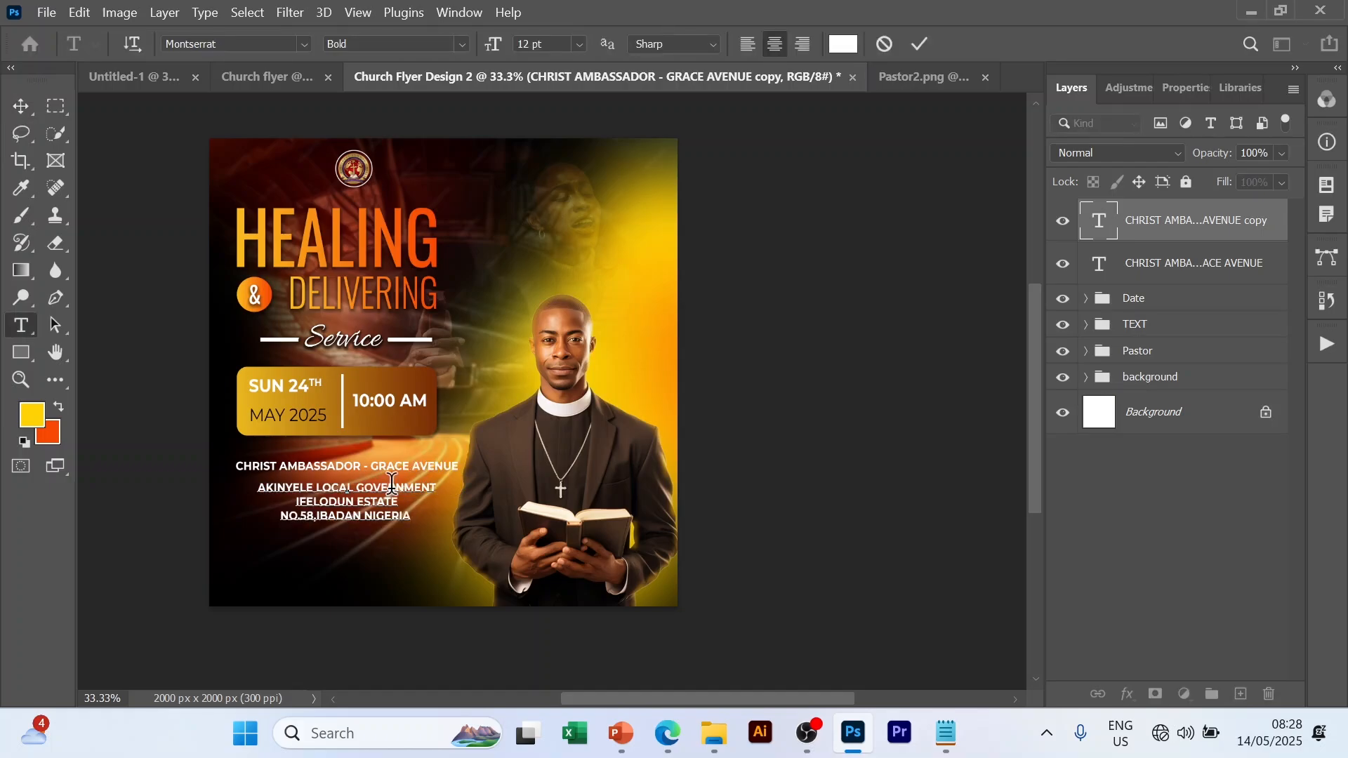
- Left-align the three-line address text and set its Montserrat font style to Regular
key(ctrl+a)
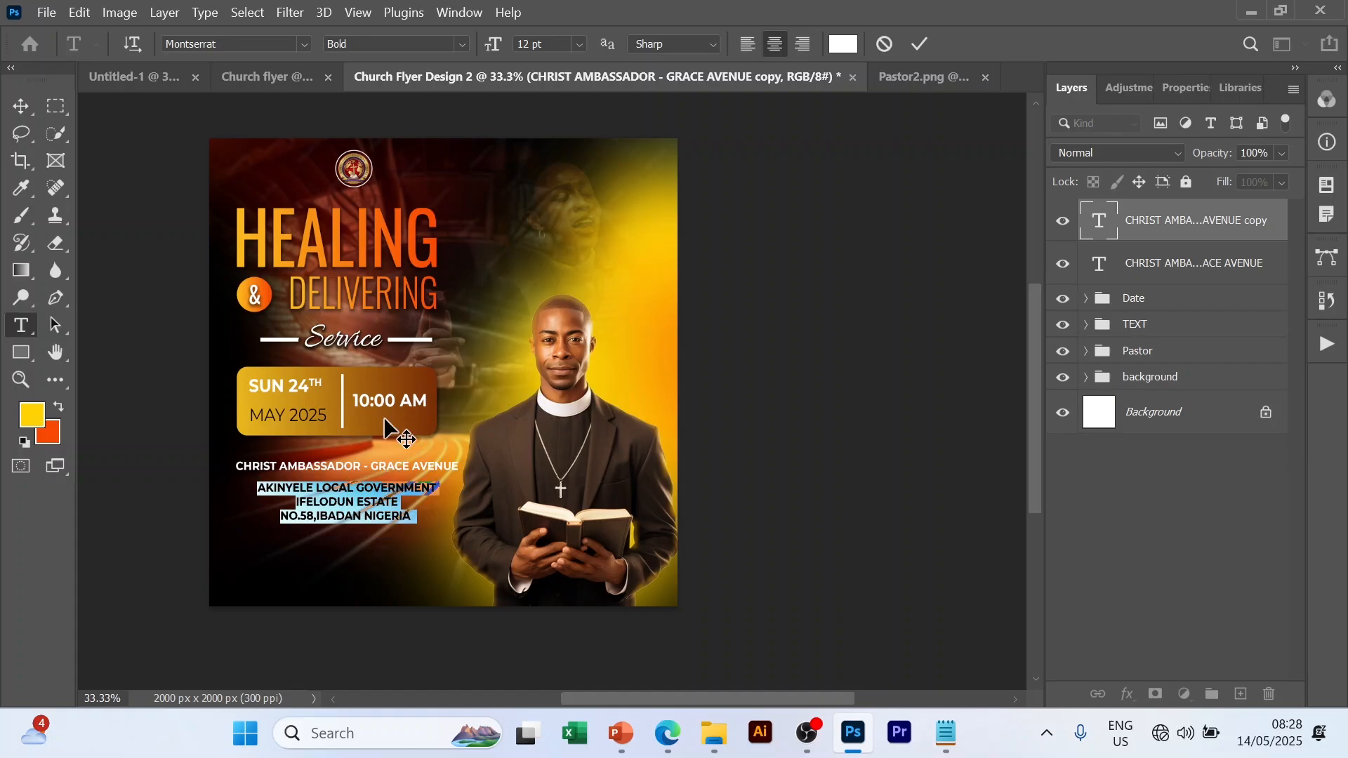
click(746, 46)
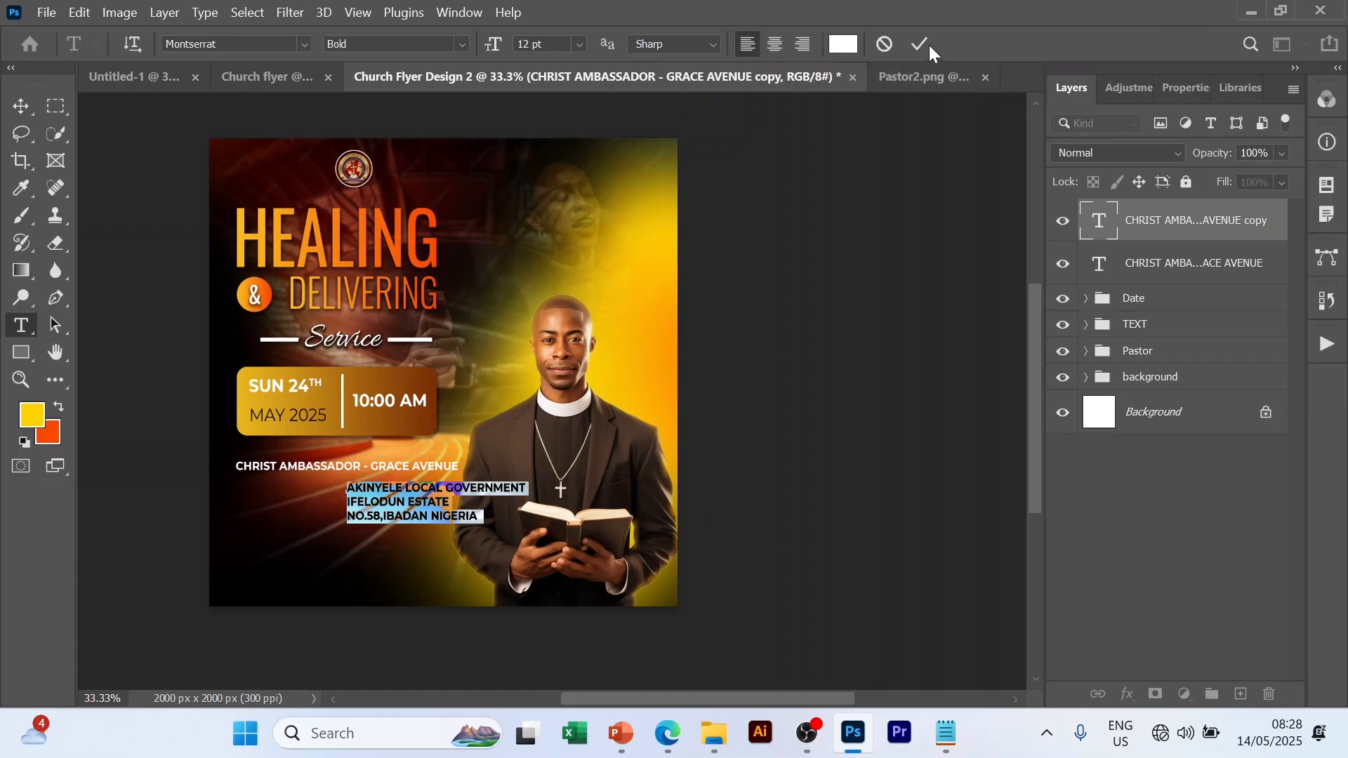
key(ctrl+Return)
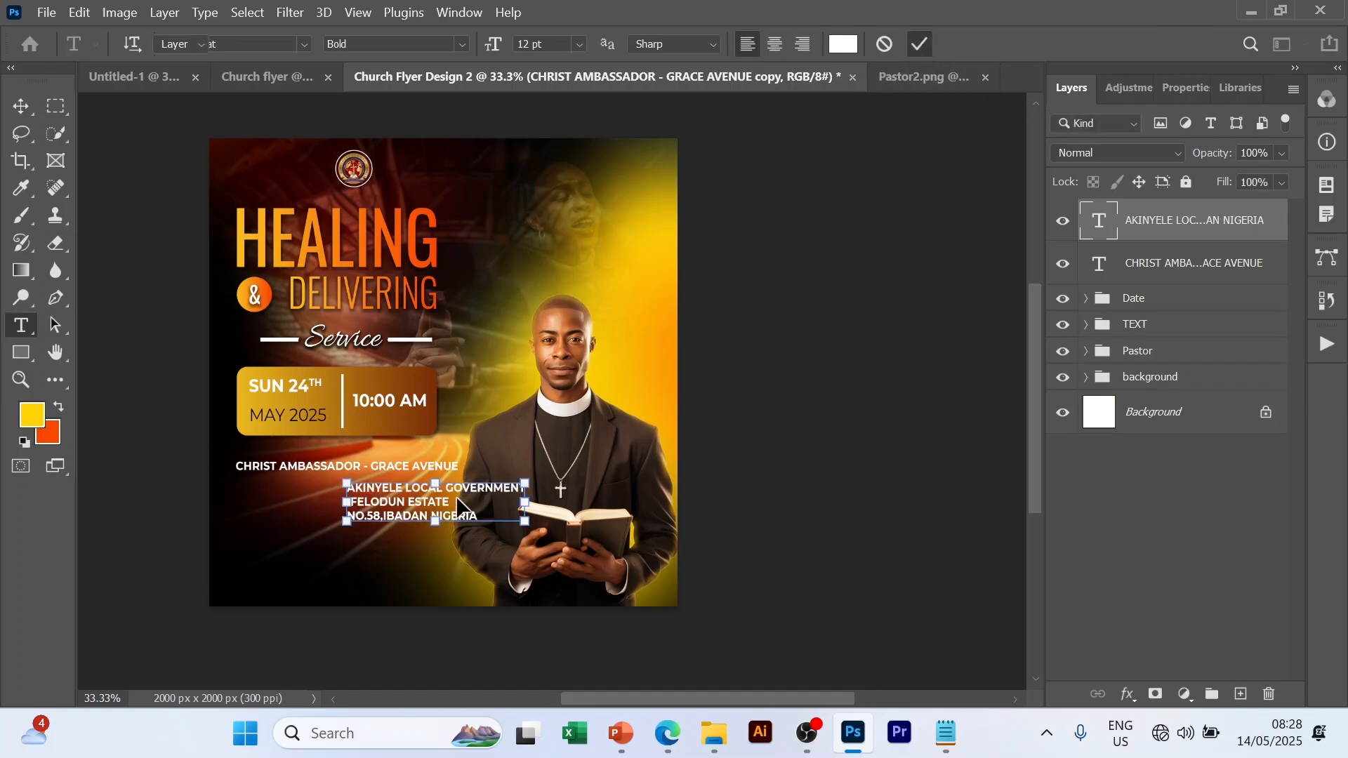
key(v)
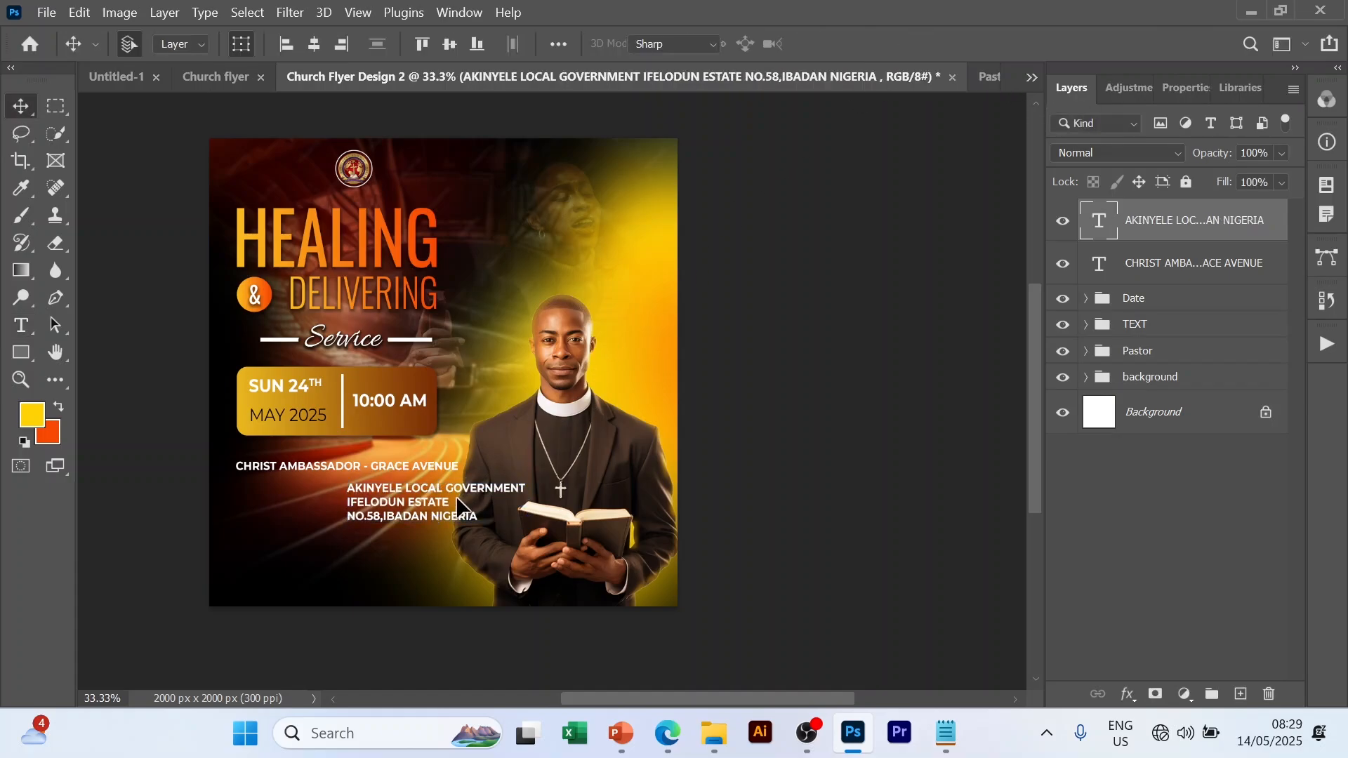
double_click(457, 495)
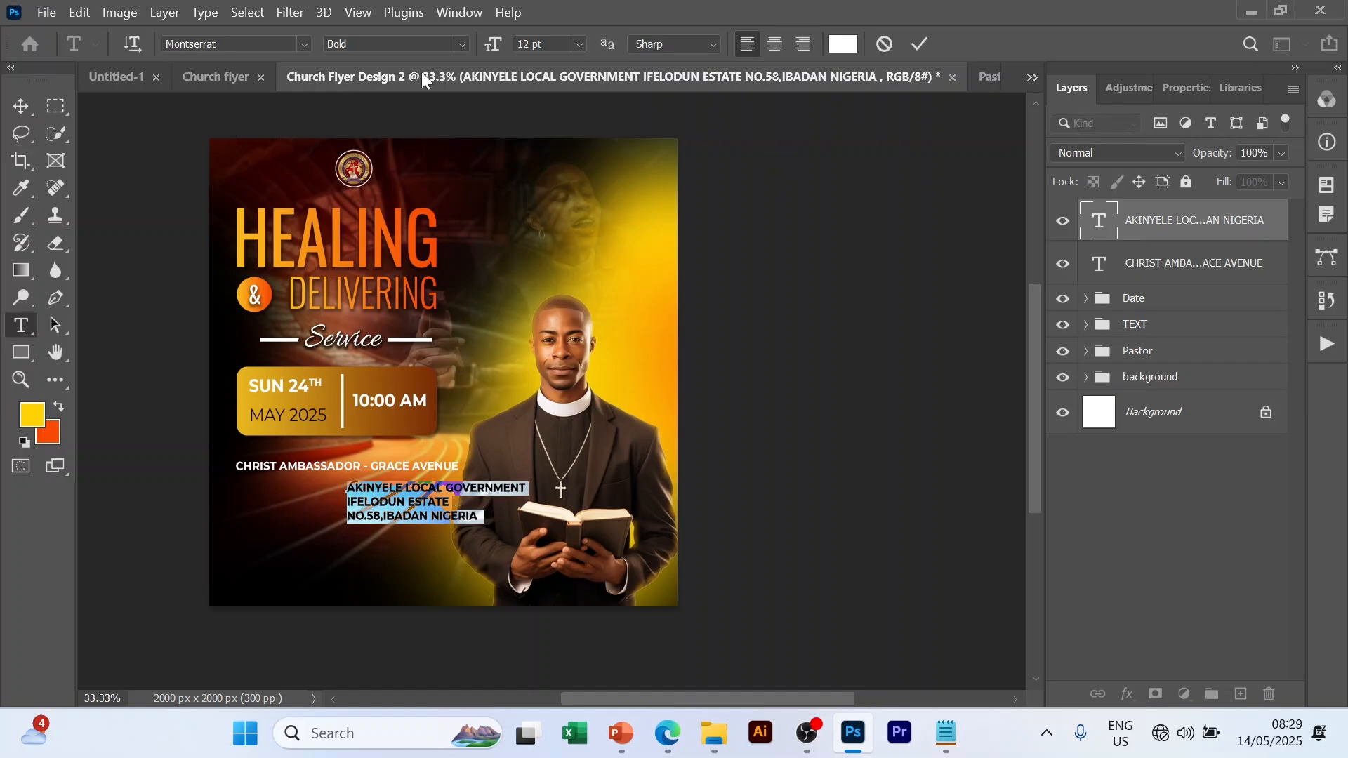
click(461, 44)
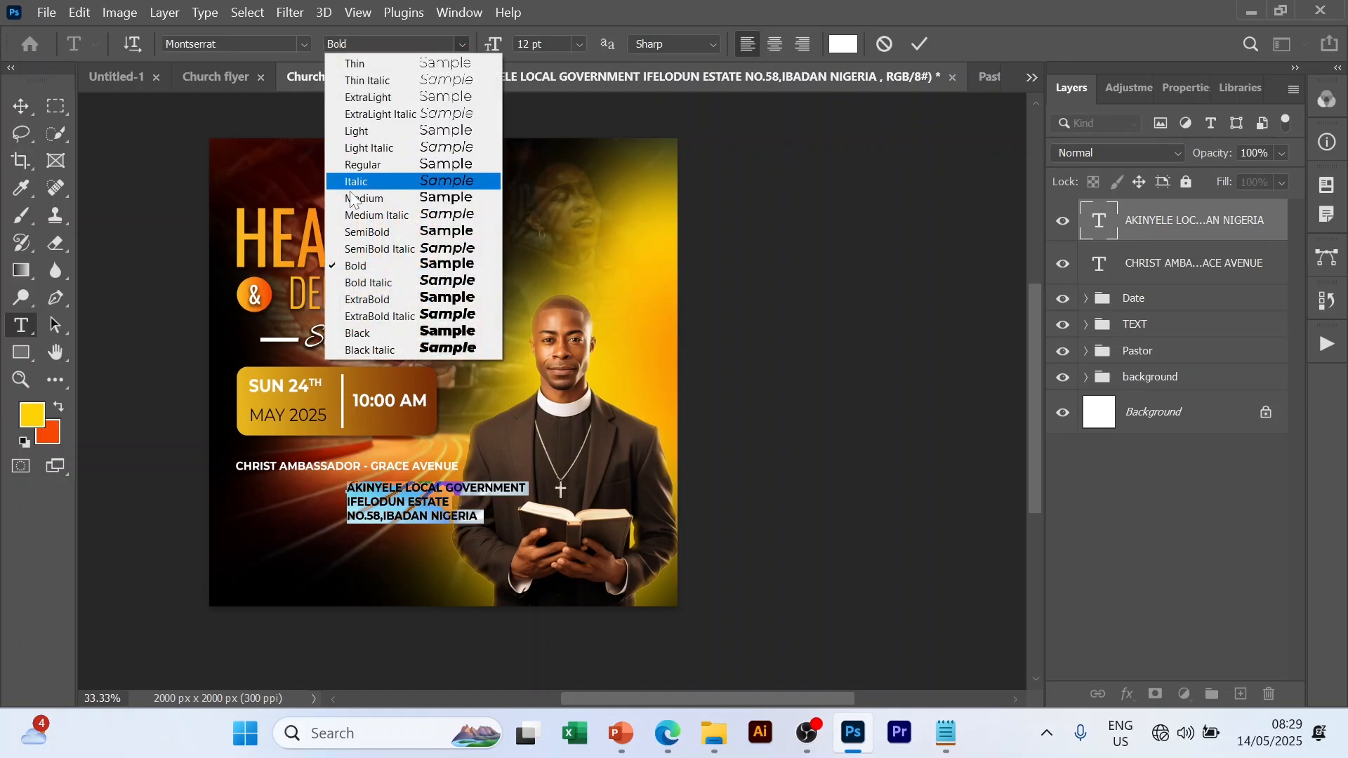
click(368, 166)
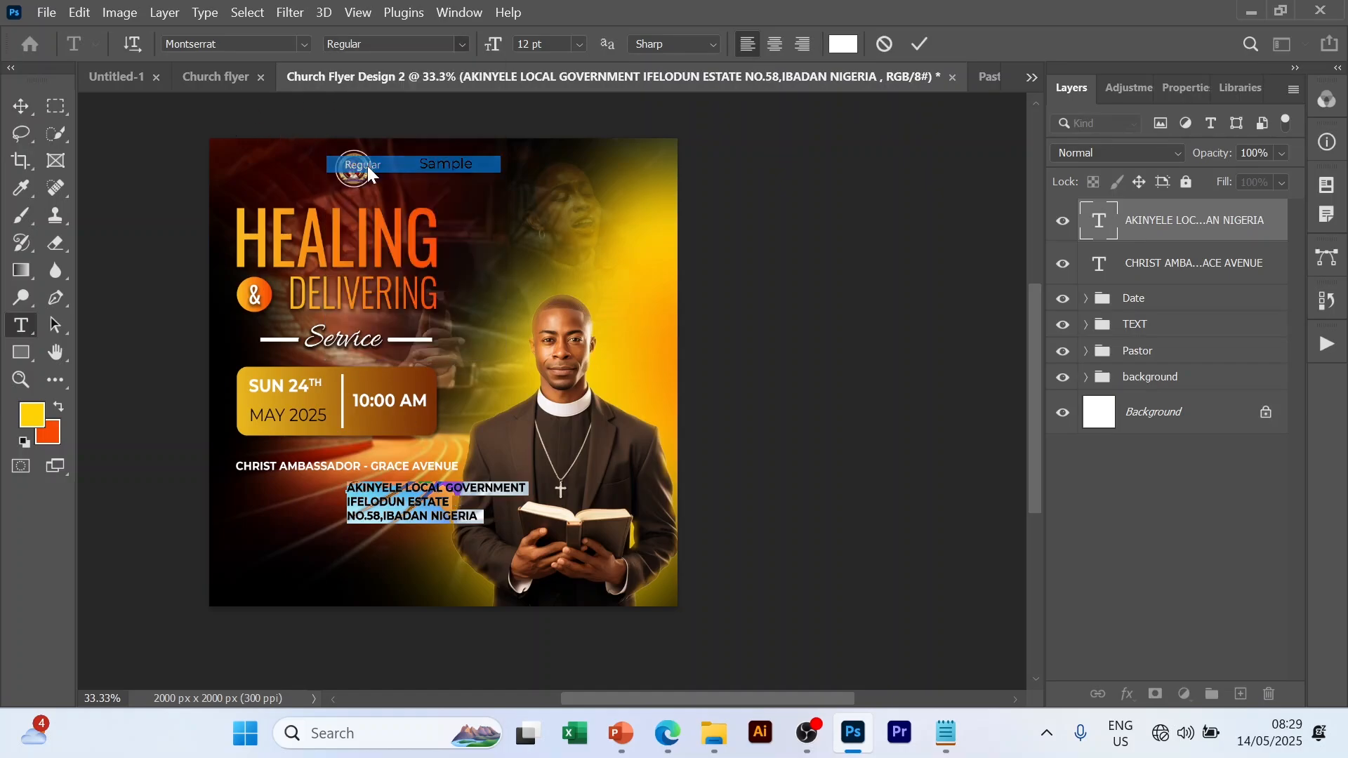
click(920, 45)
key(v)
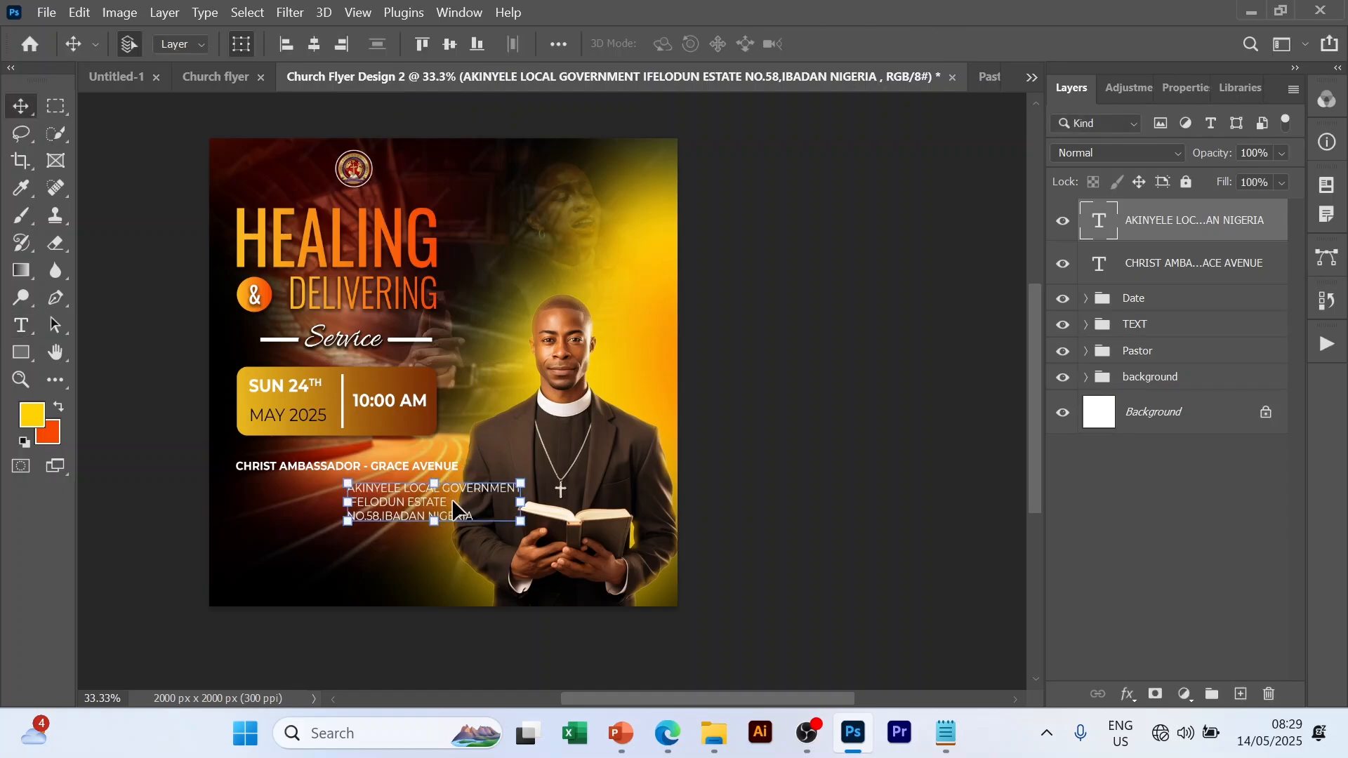
- Move the three-line address directly under the CHRIST AMBASSADOR line, flush with its left edge using the grid, and hide the grid
drag(454, 510, 344, 506)
key(ctrl+apostrophe)
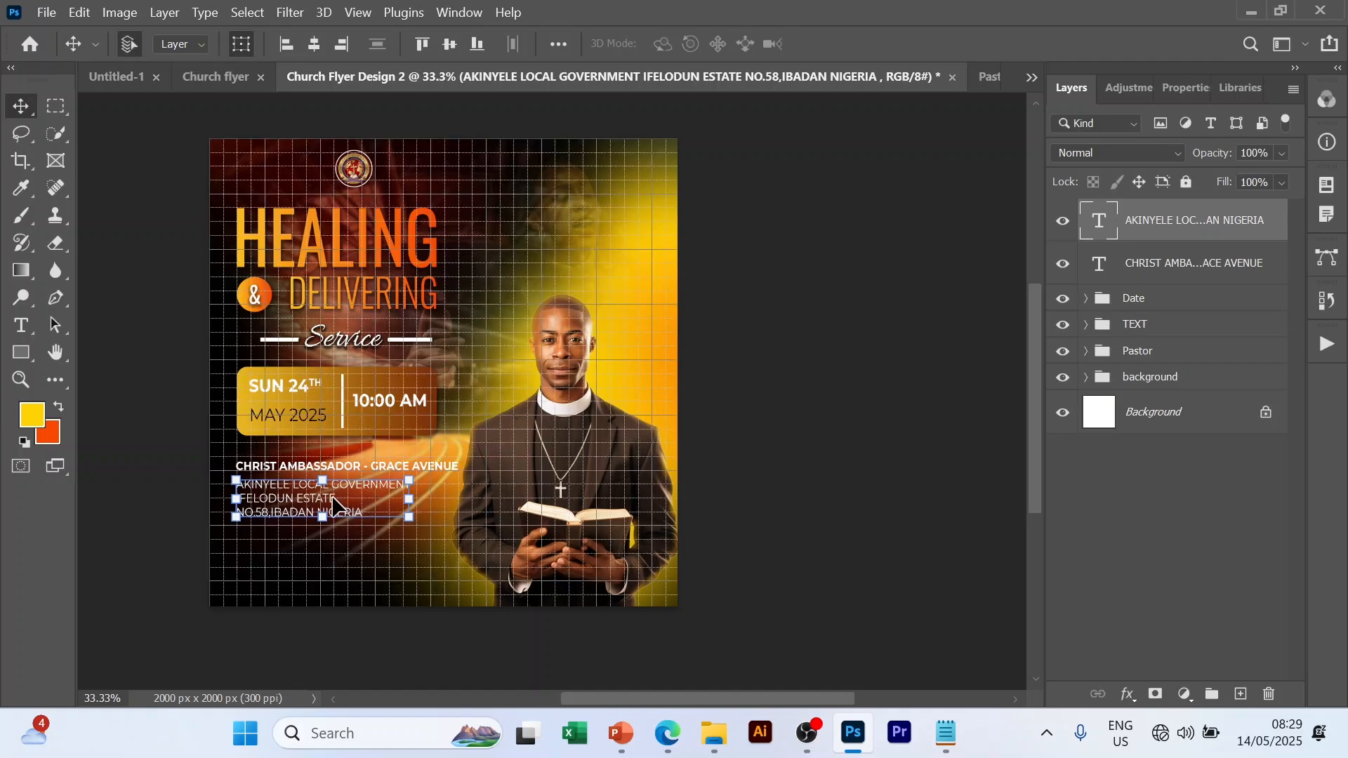
drag(334, 501, 334, 496)
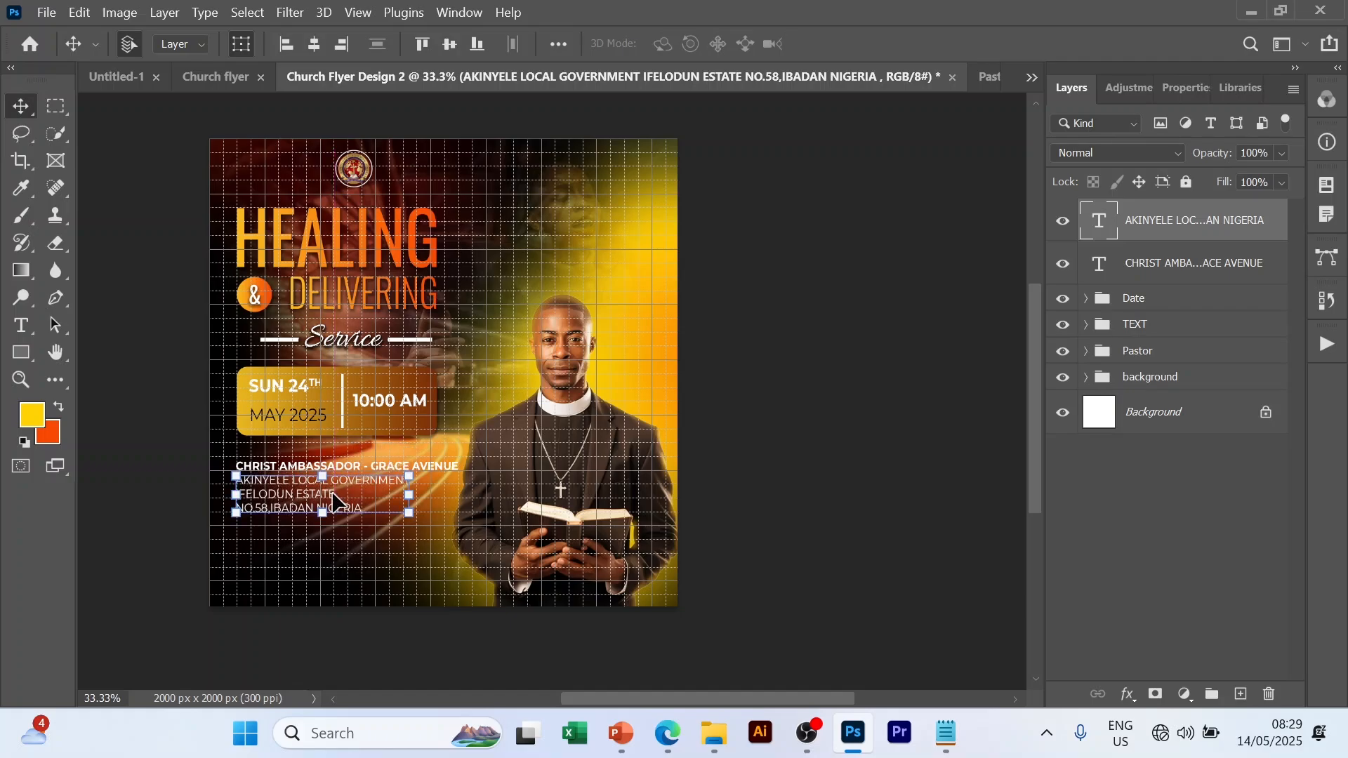
click(466, 543)
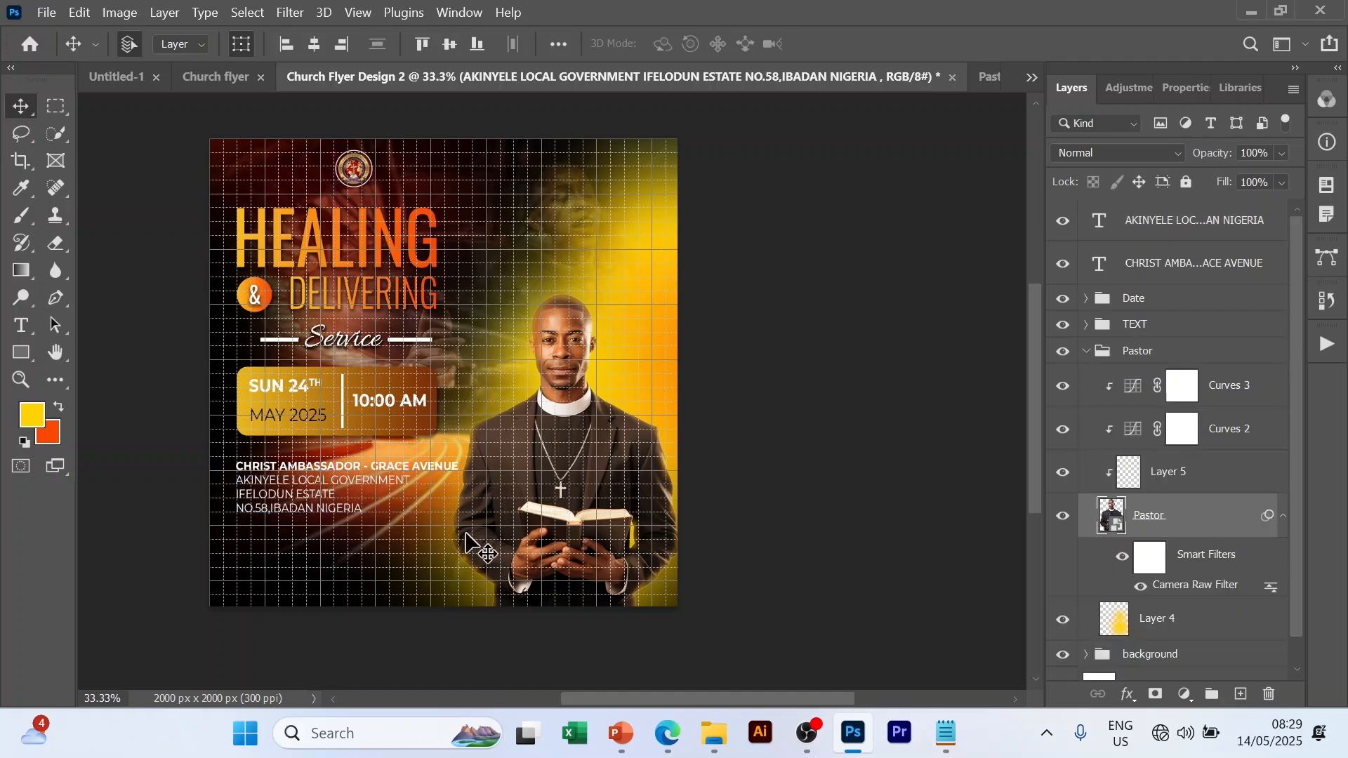
click(832, 464)
key(ctrl+apostrophe)
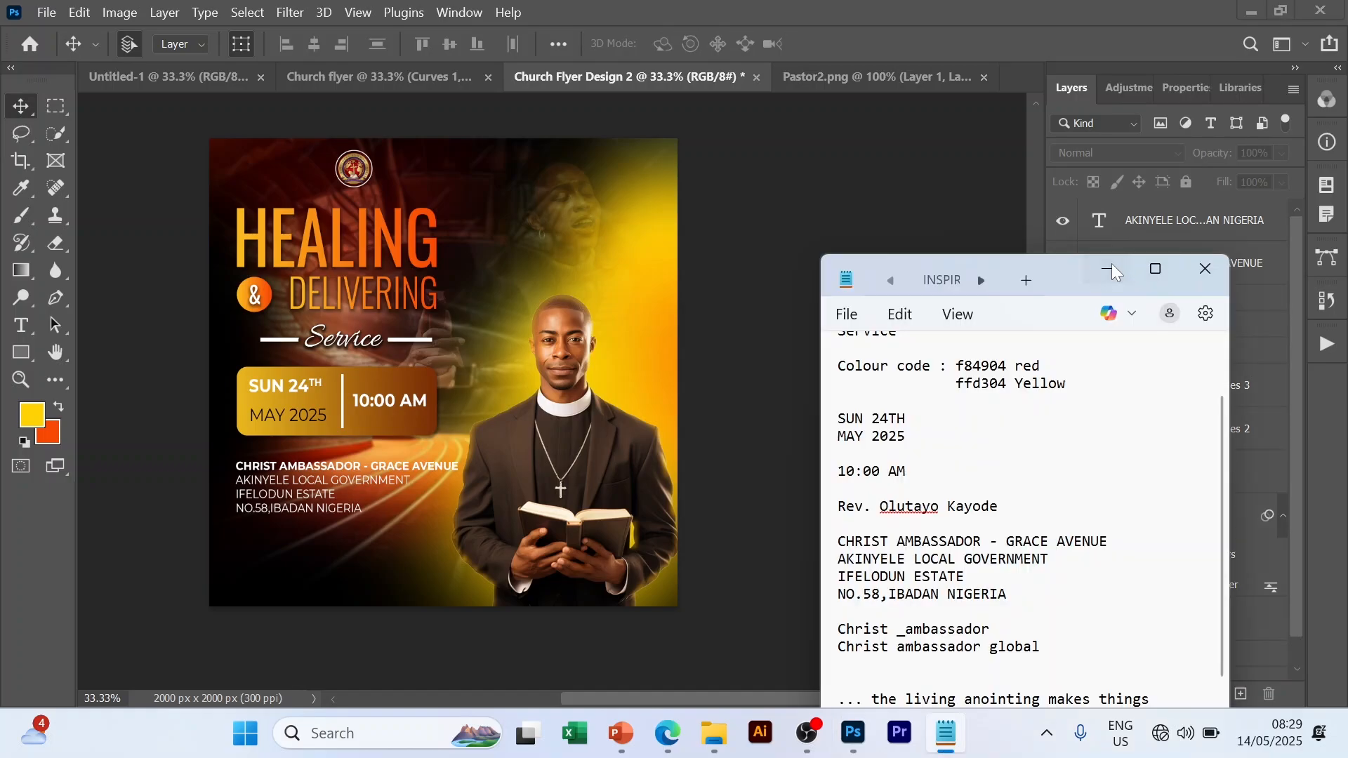
- Minimize Notepad and place the social media icons image from the File Explorer folder into the flyer
click(1113, 264)
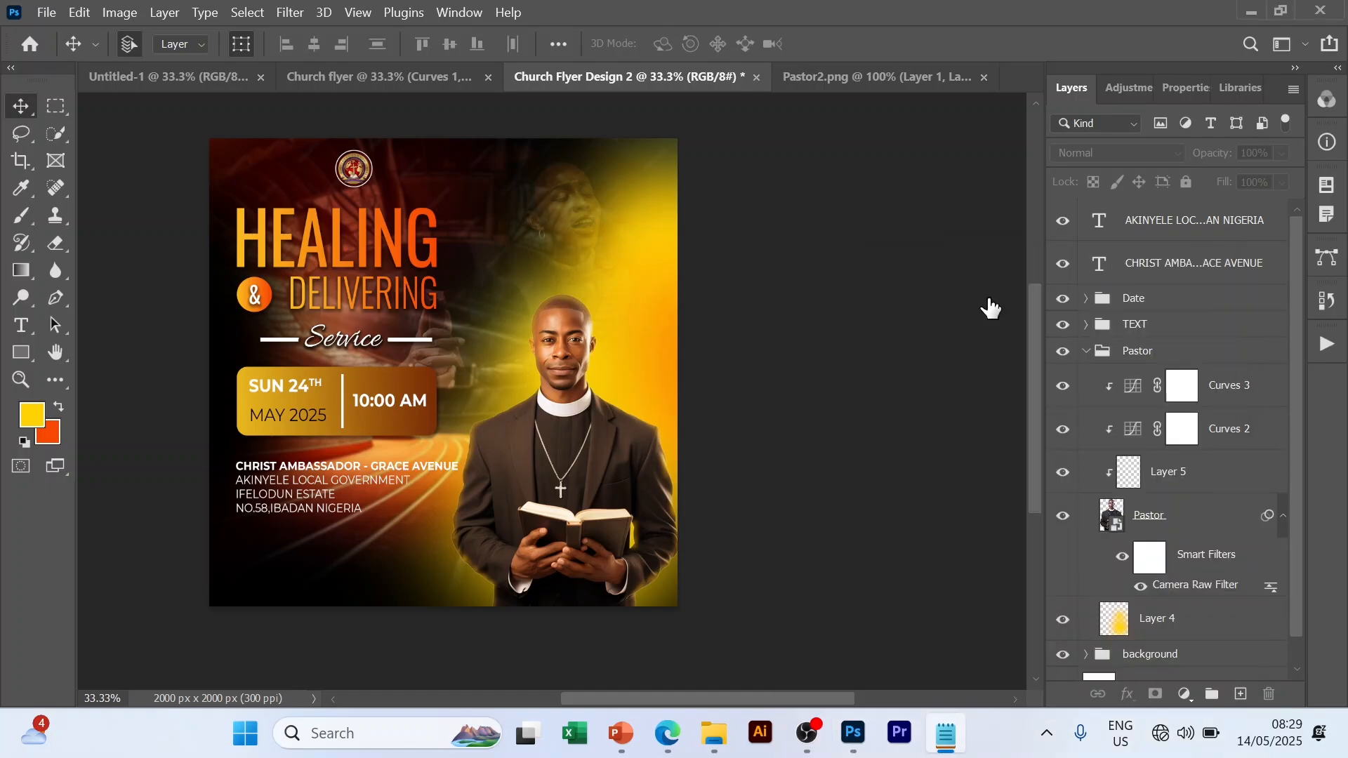
click(713, 733)
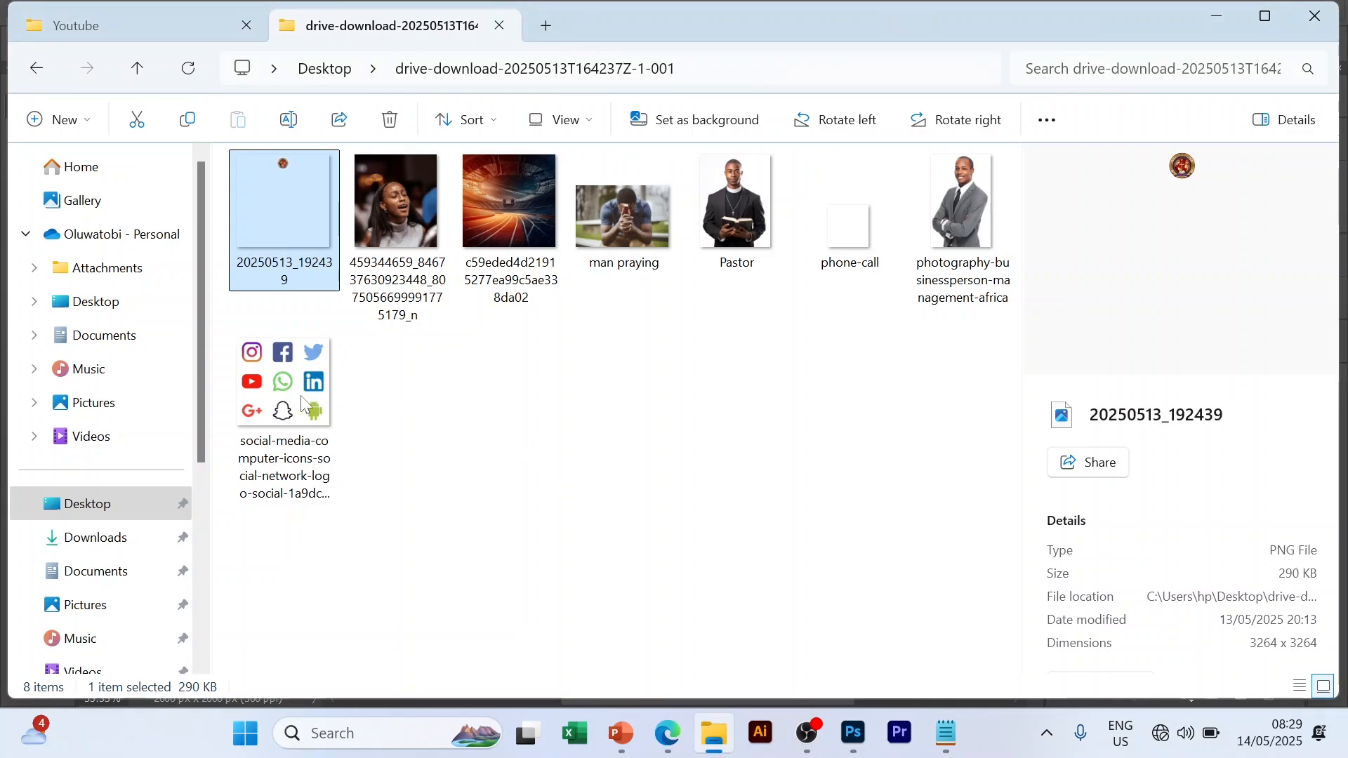
click(284, 414)
drag(686, 523, 513, 463)
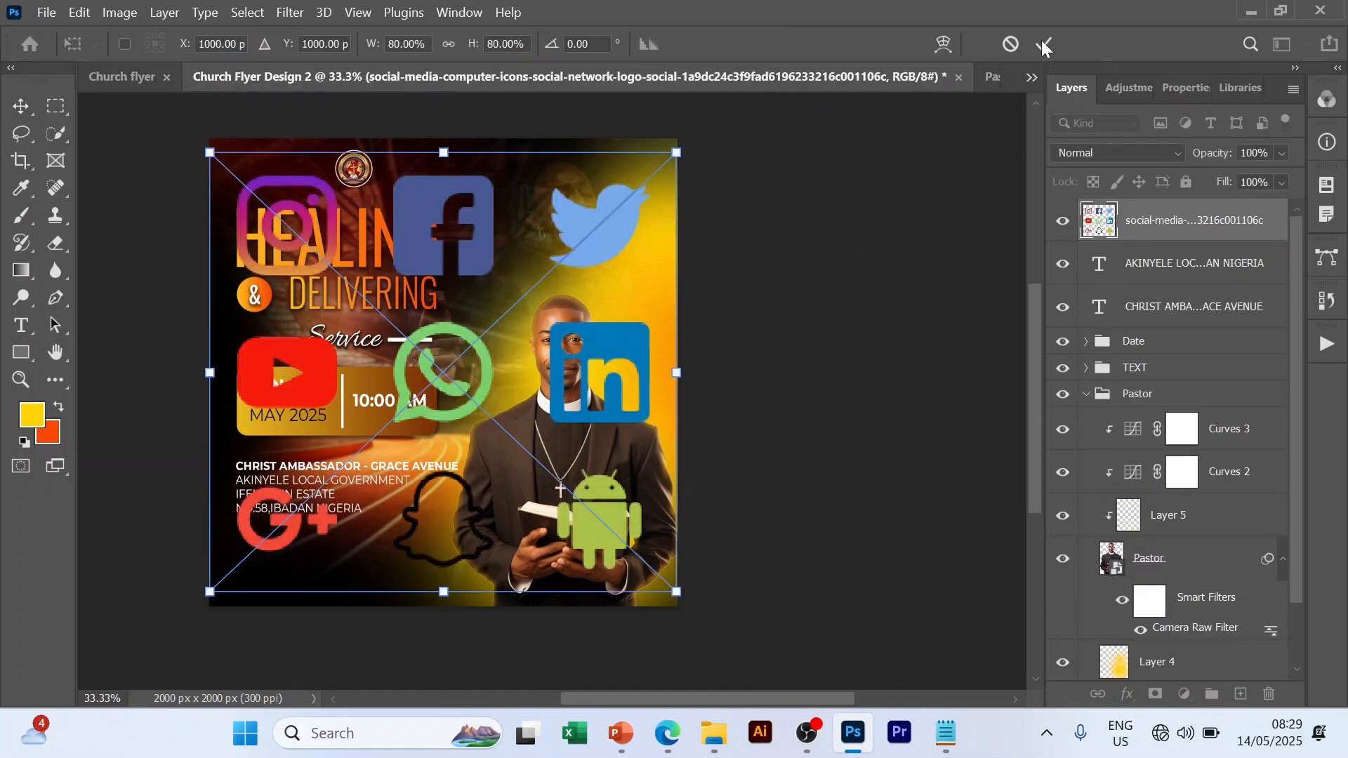
key(Return)
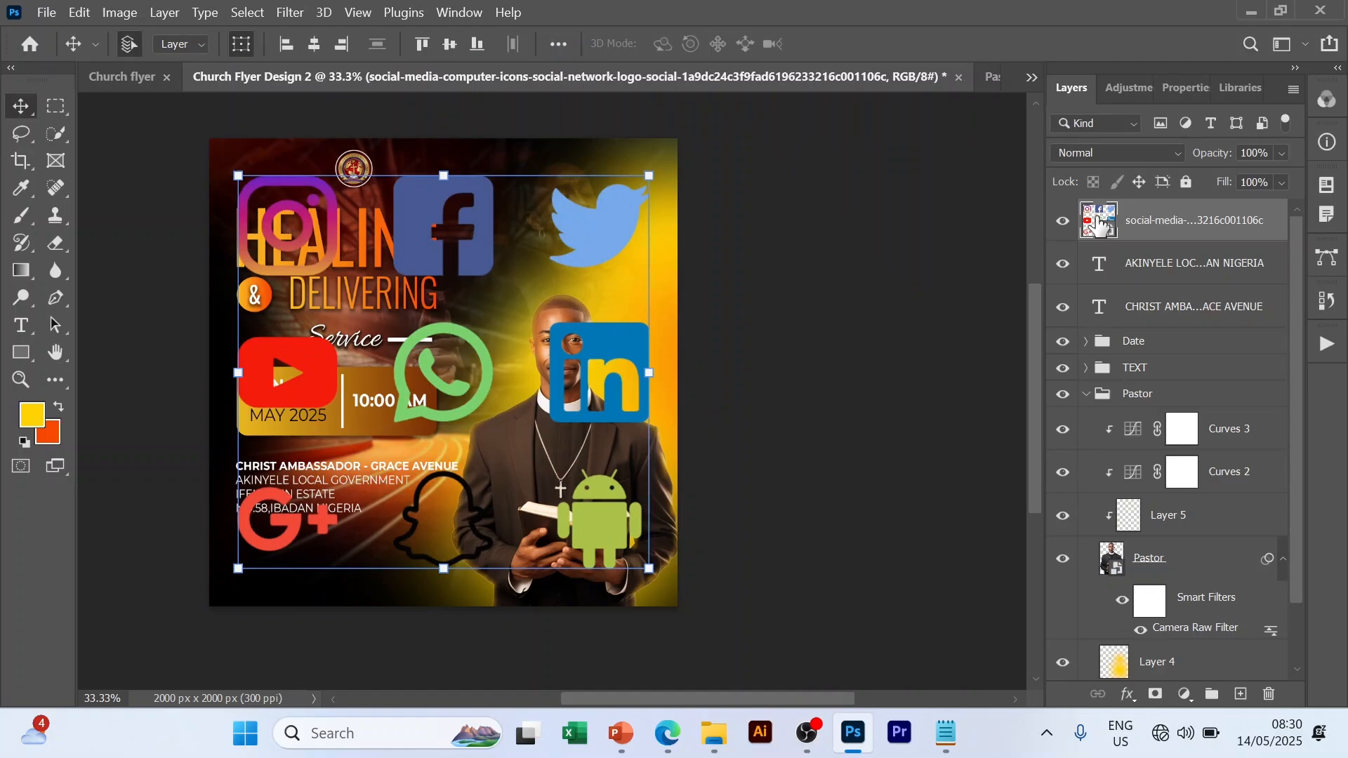
- Open the social media smart object's contents, crop the canvas to only the Instagram and YouTube icons, and save it
double_click(1099, 224)
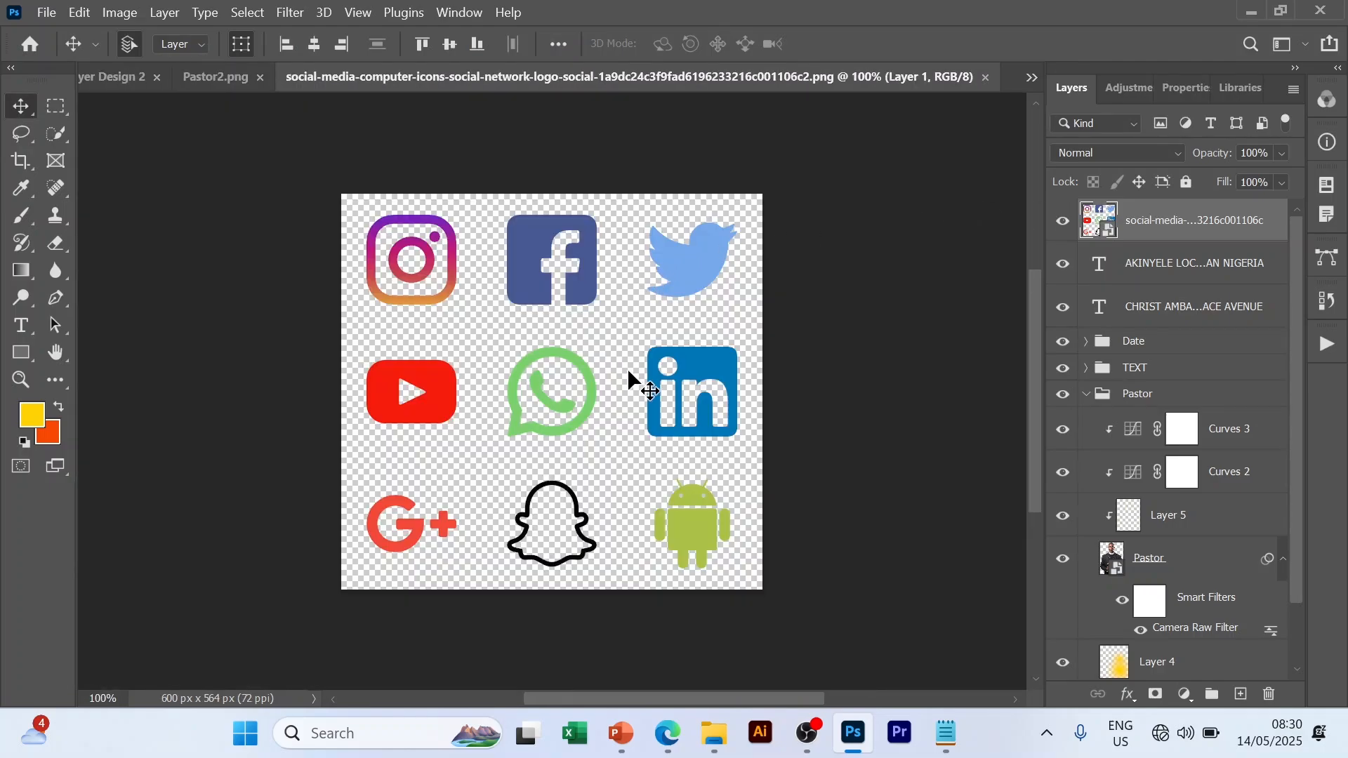
key(c)
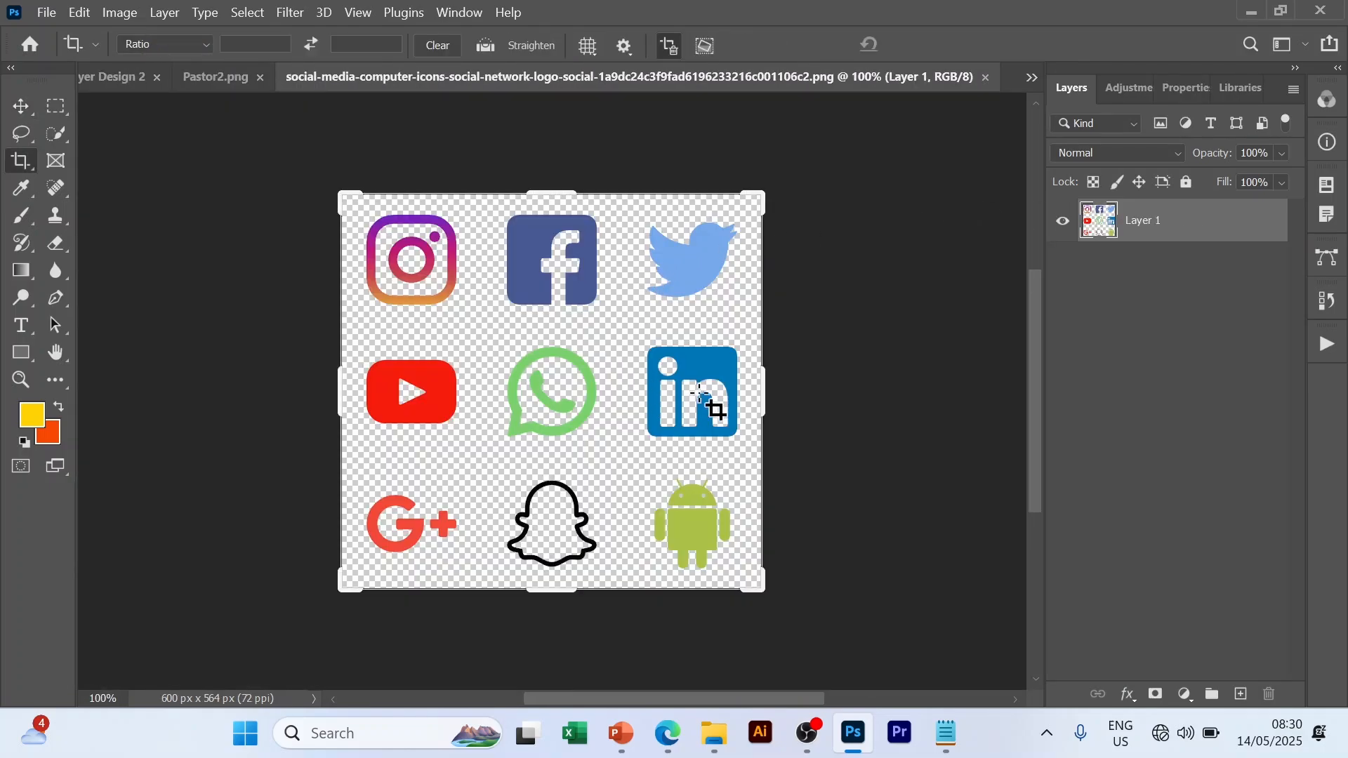
drag(765, 393, 630, 391)
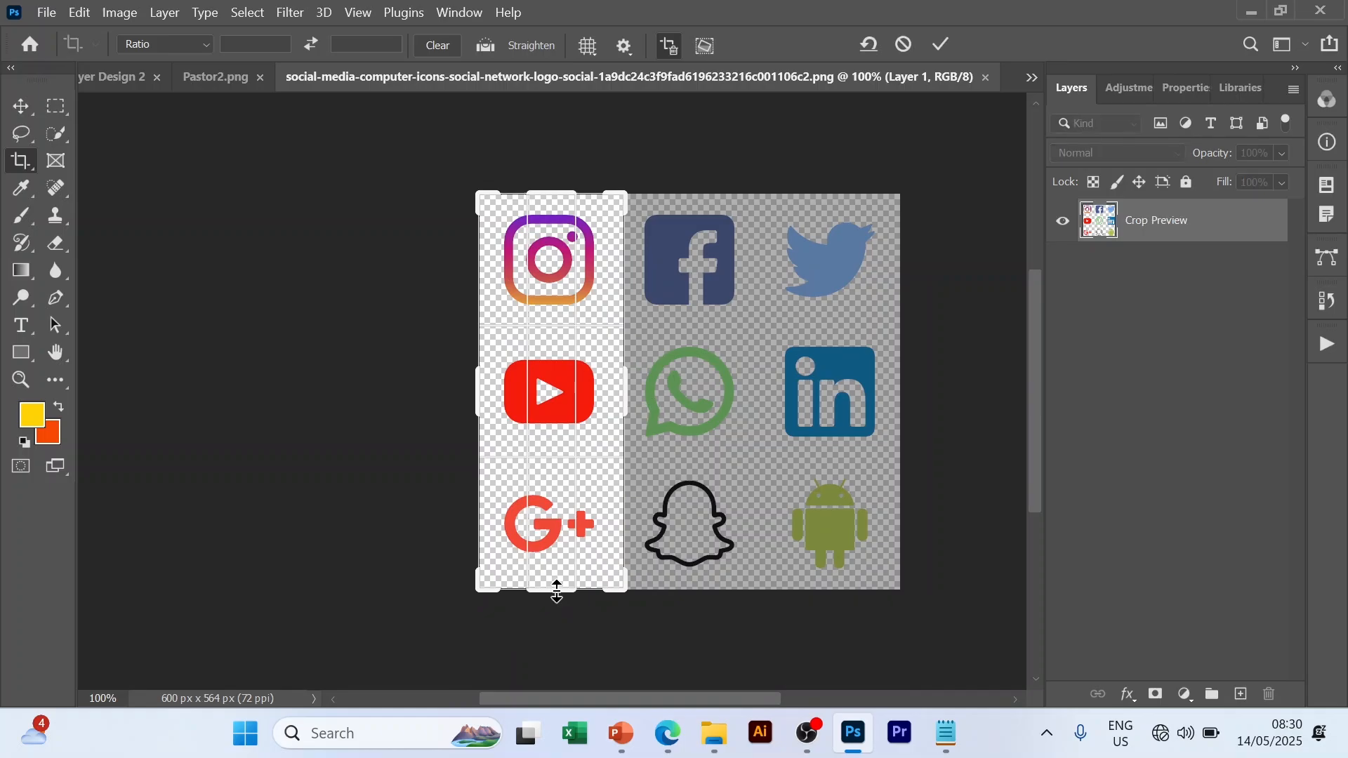
drag(556, 591, 579, 523)
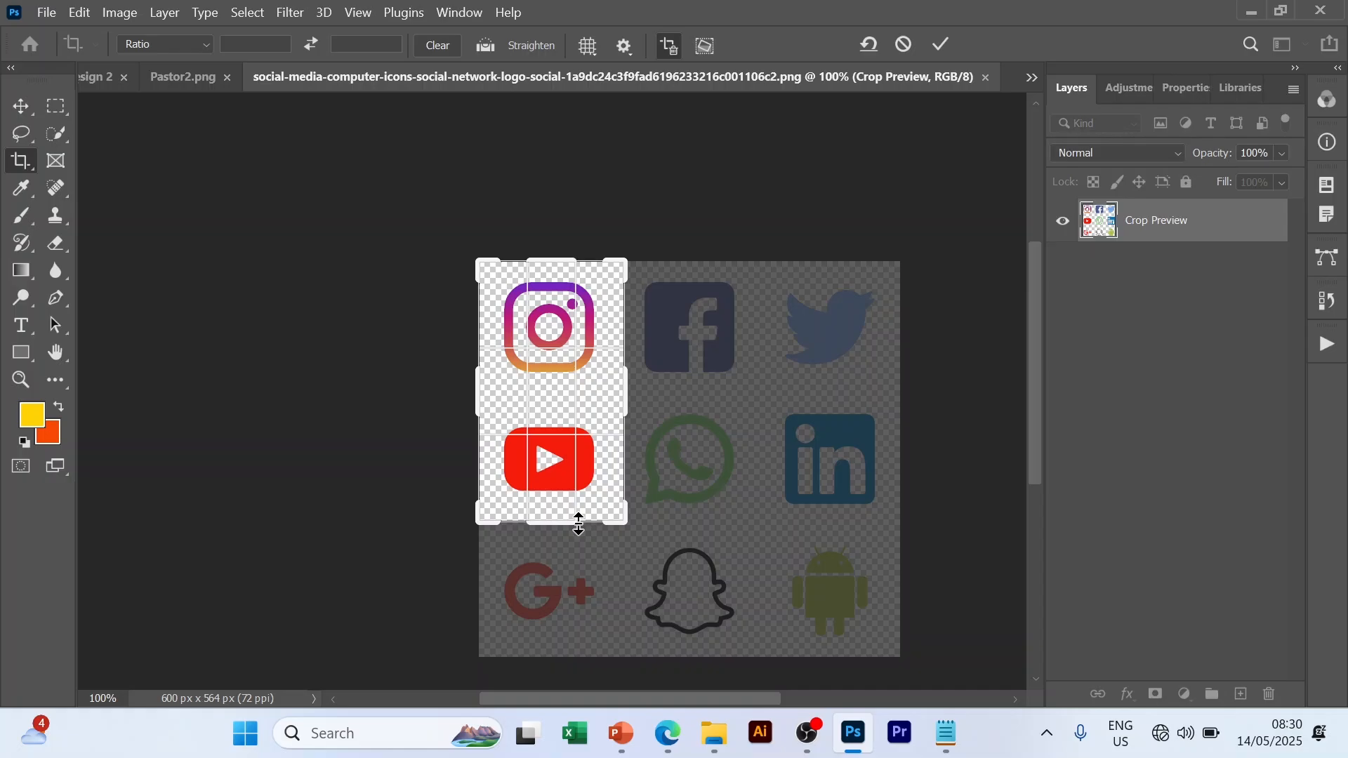
key(Return)
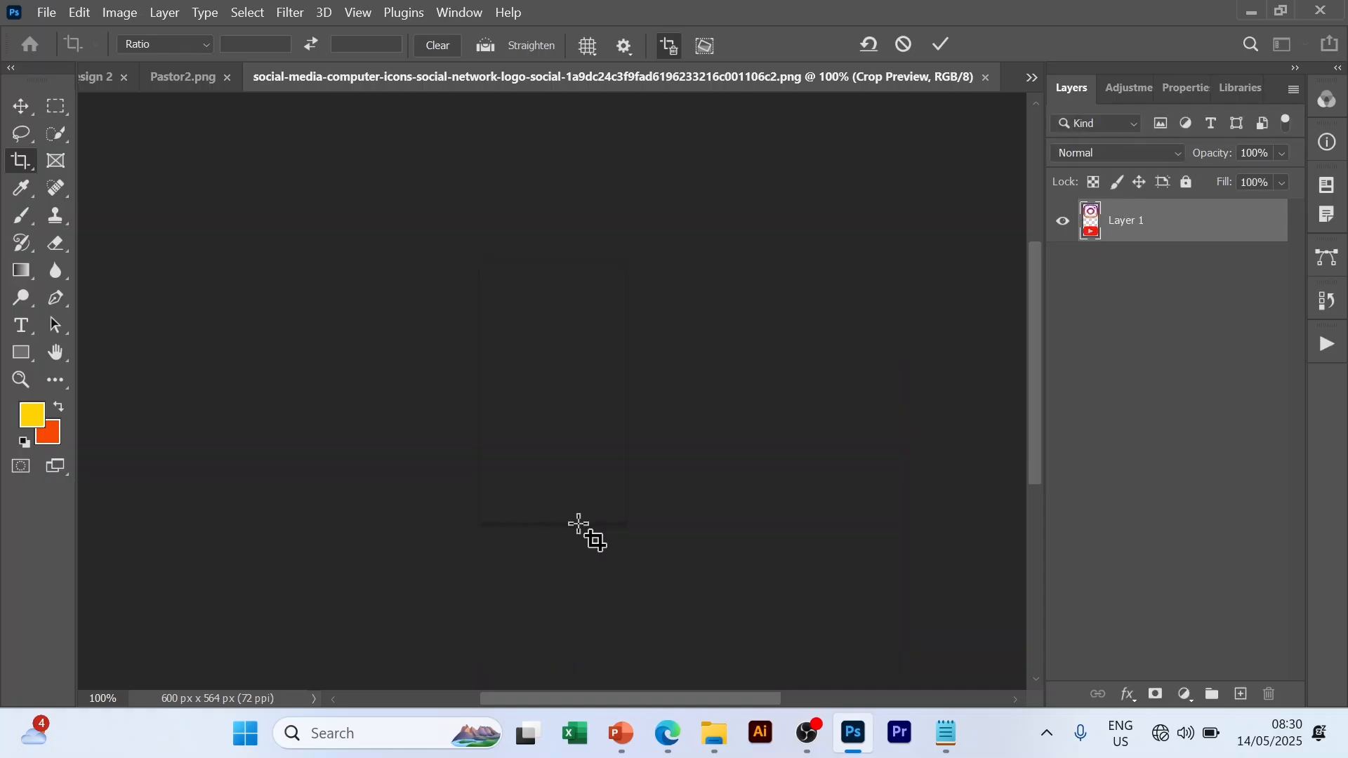
key(ctrl)
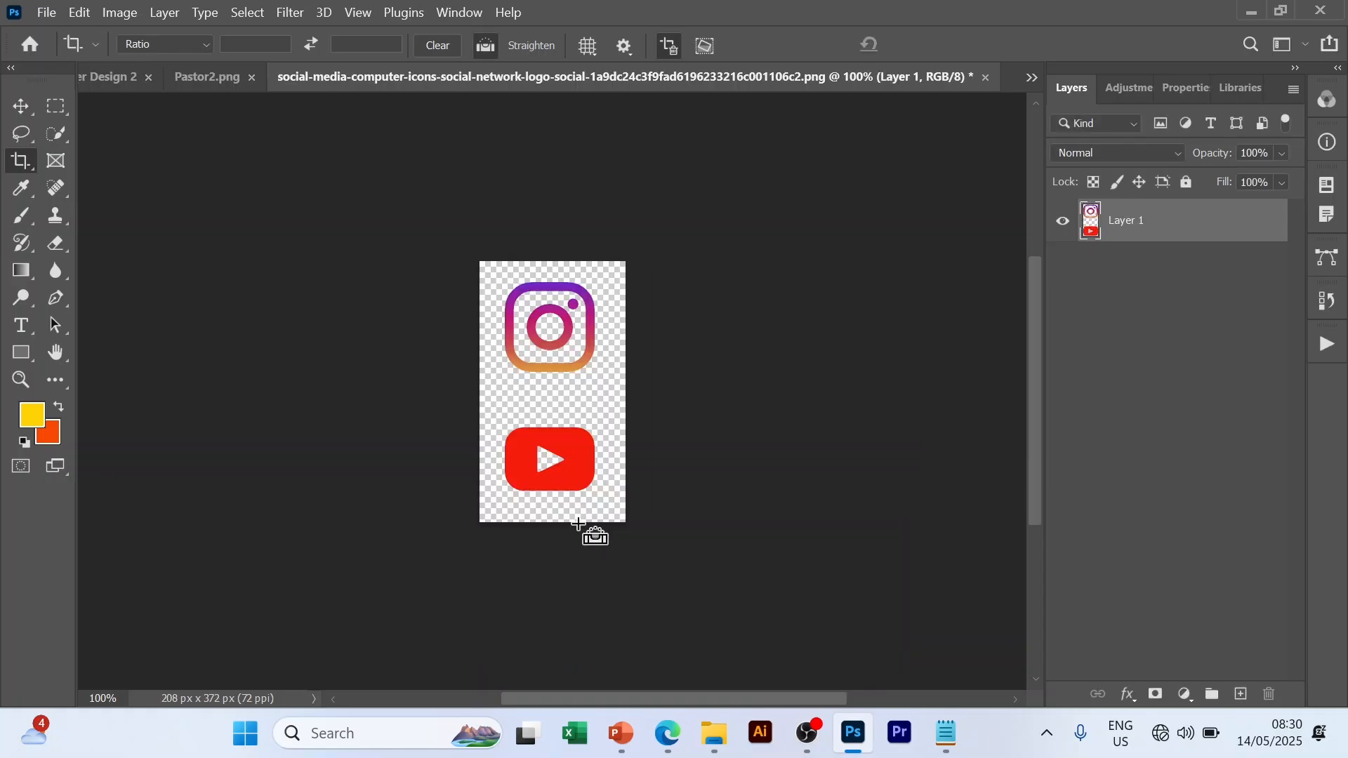
key(ctrl+s)
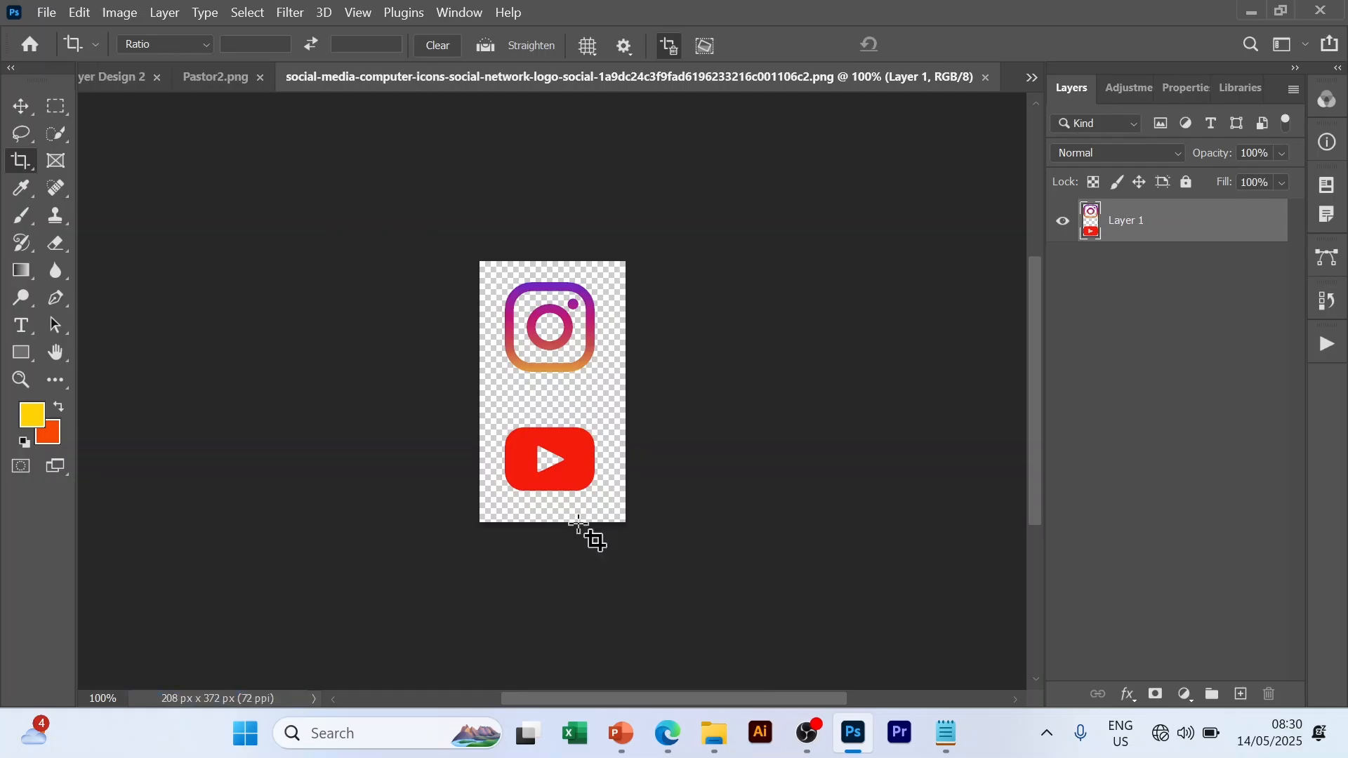
- Return to the Church Flyer Design 2 document and scale the Instagram and YouTube icons down to about 12%
key(v)
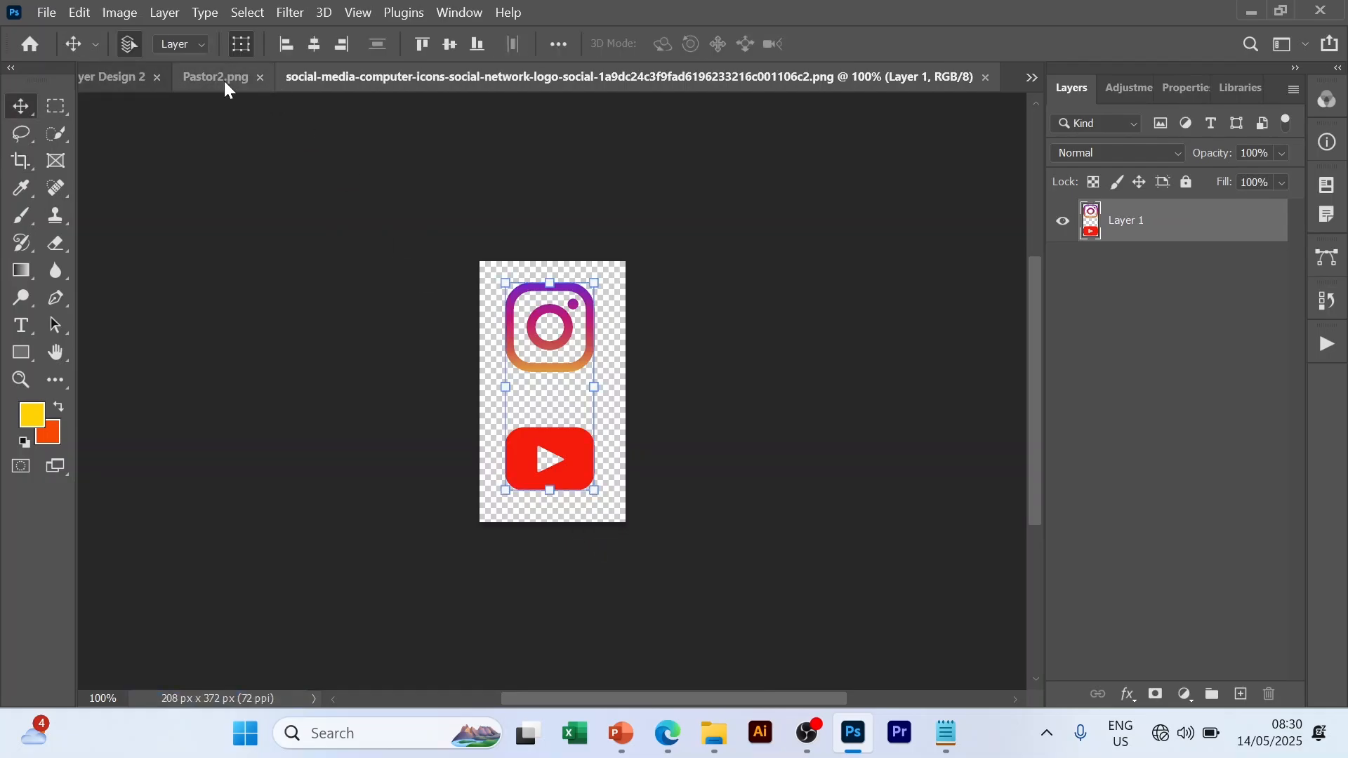
click(225, 81)
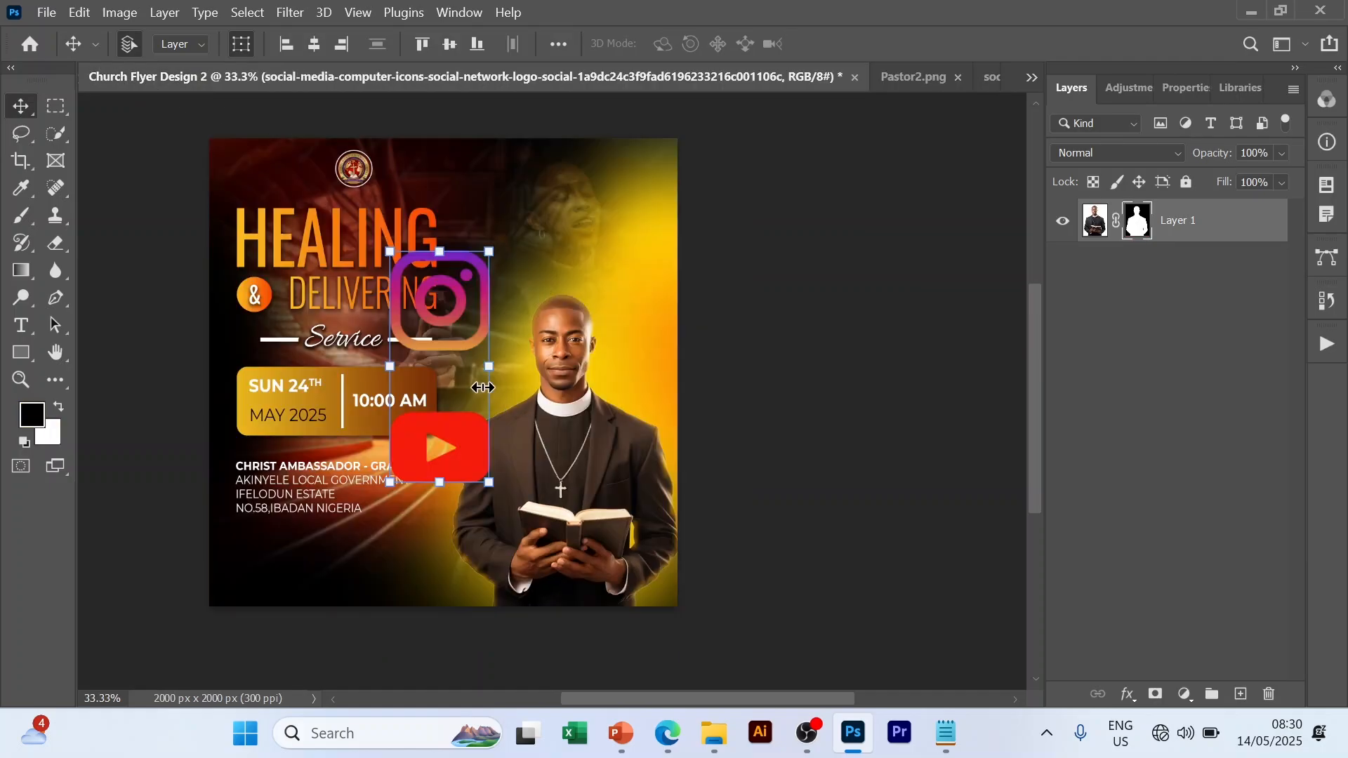
drag(447, 326, 298, 424)
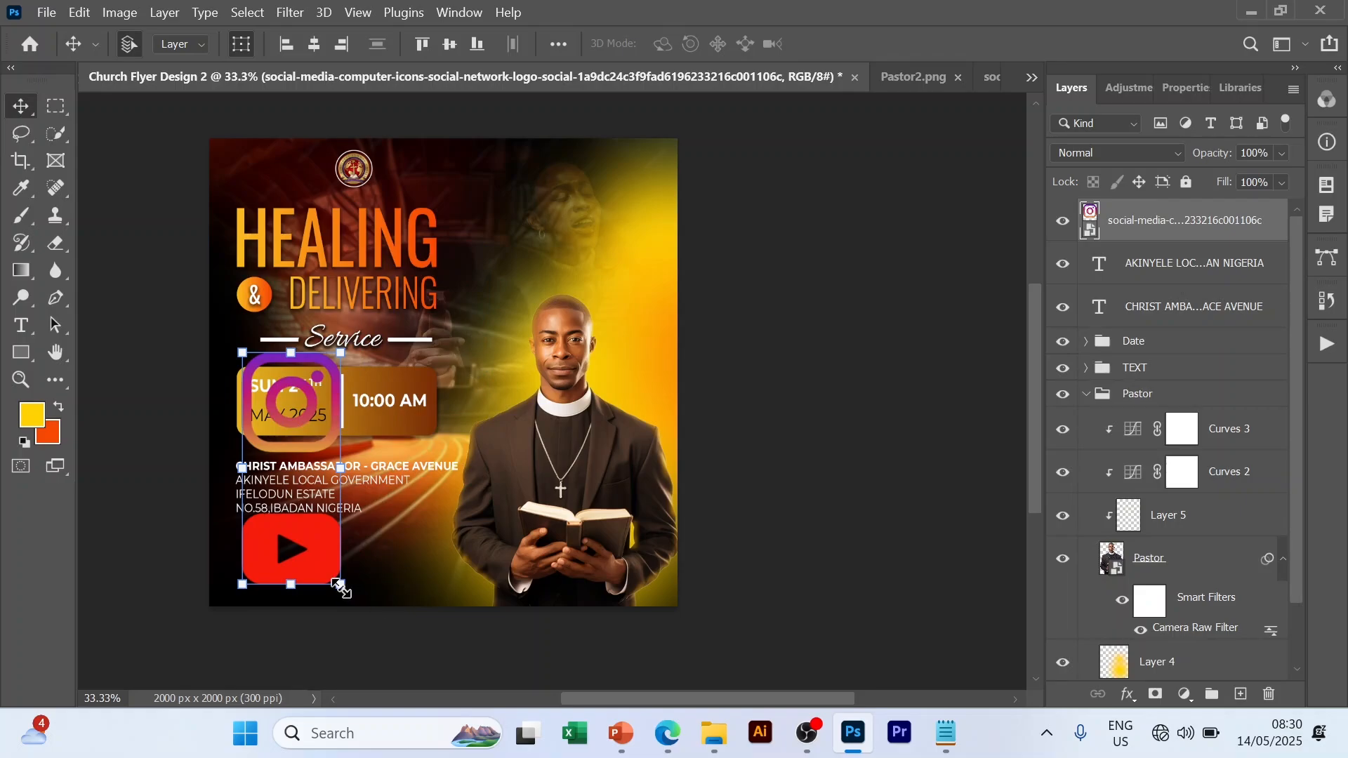
key(ctrl+t)
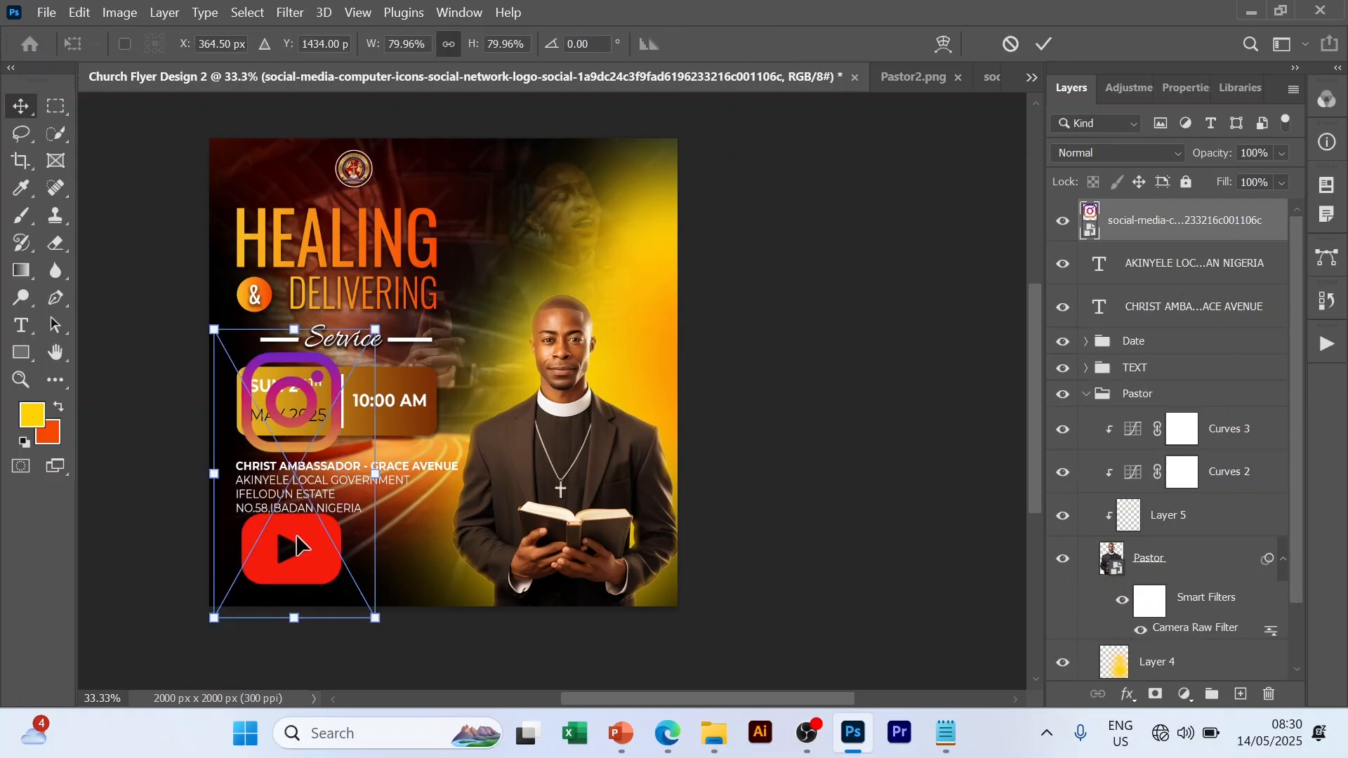
drag(298, 546, 248, 495)
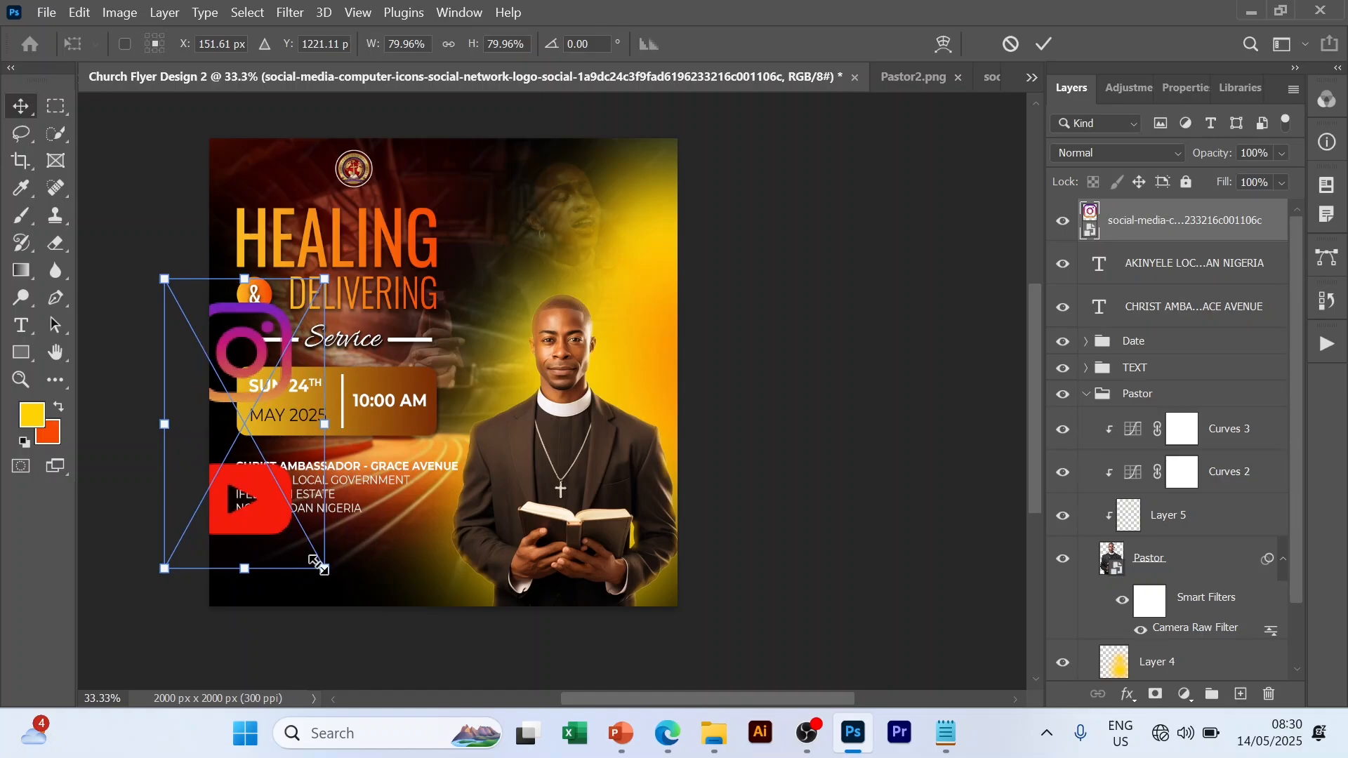
drag(301, 551, 240, 415)
drag(218, 383, 327, 530)
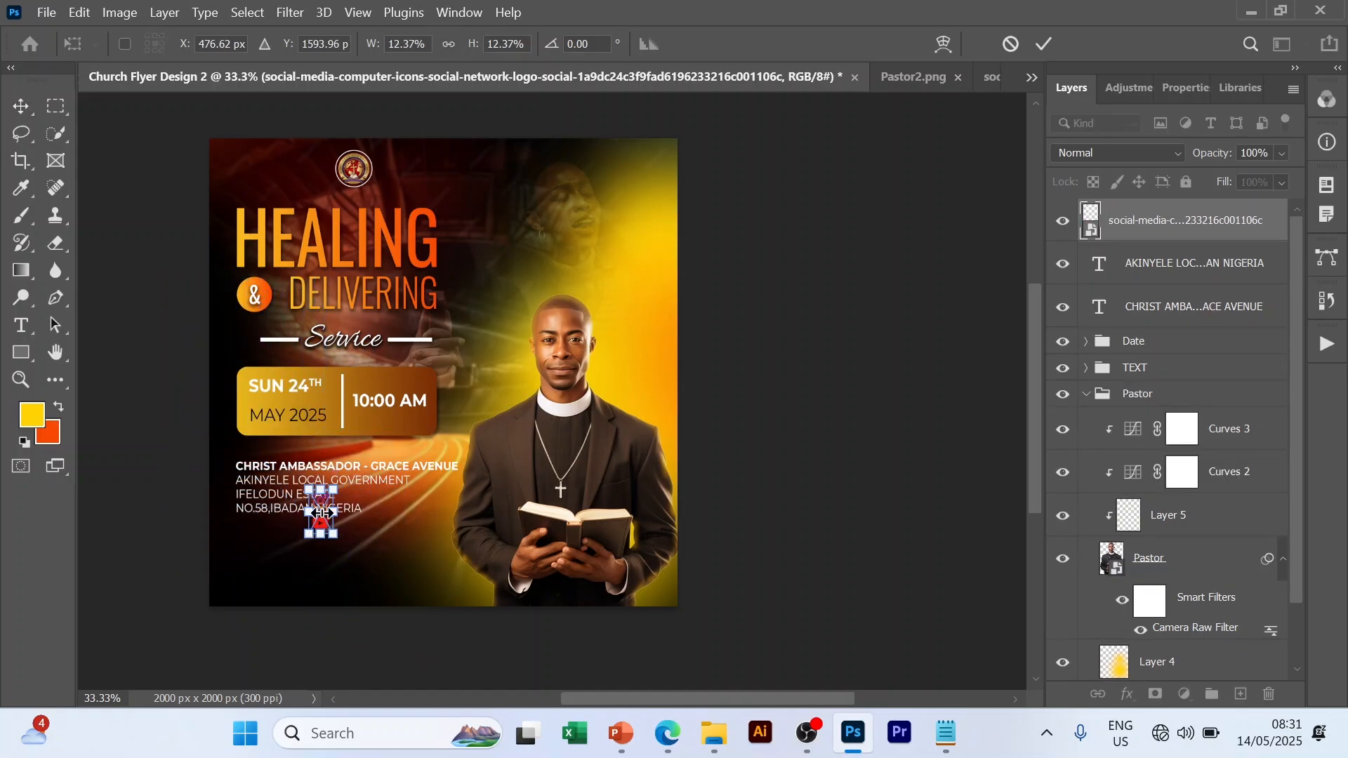
key(Return)
- Move the social media icons layer directly under the address, flush with the text's left edge using the grid, and deselect it
click(329, 516)
scroll(1165, 281, up, 3)
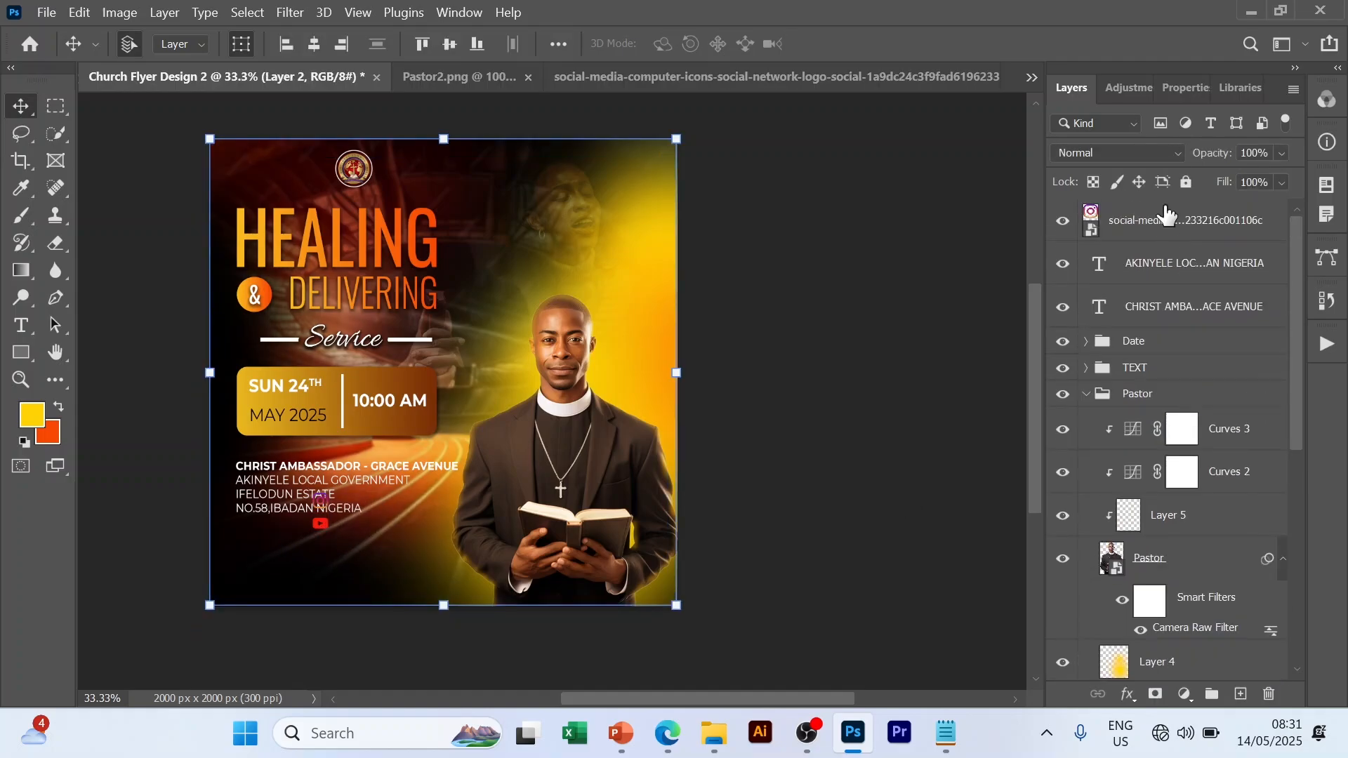
click(1167, 216)
click(320, 513)
drag(314, 541, 294, 560)
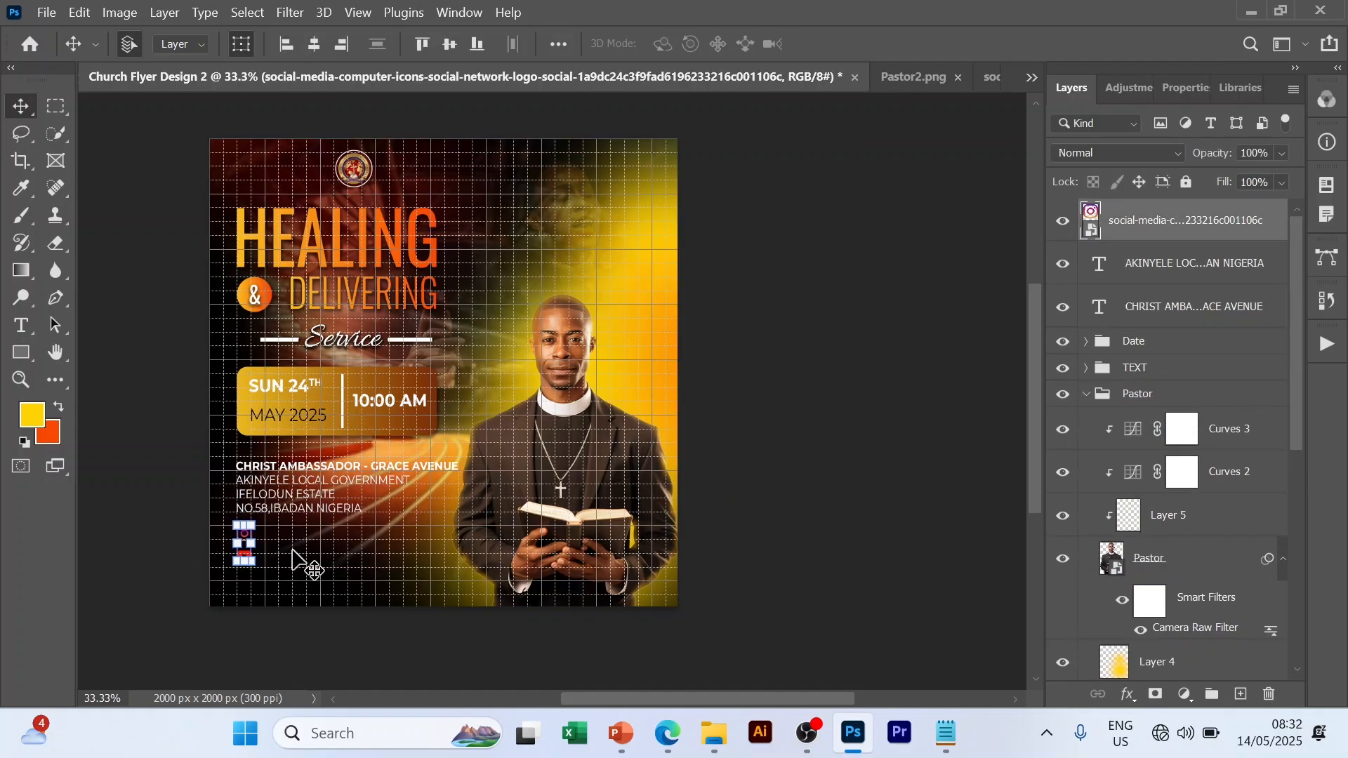
click(295, 560)
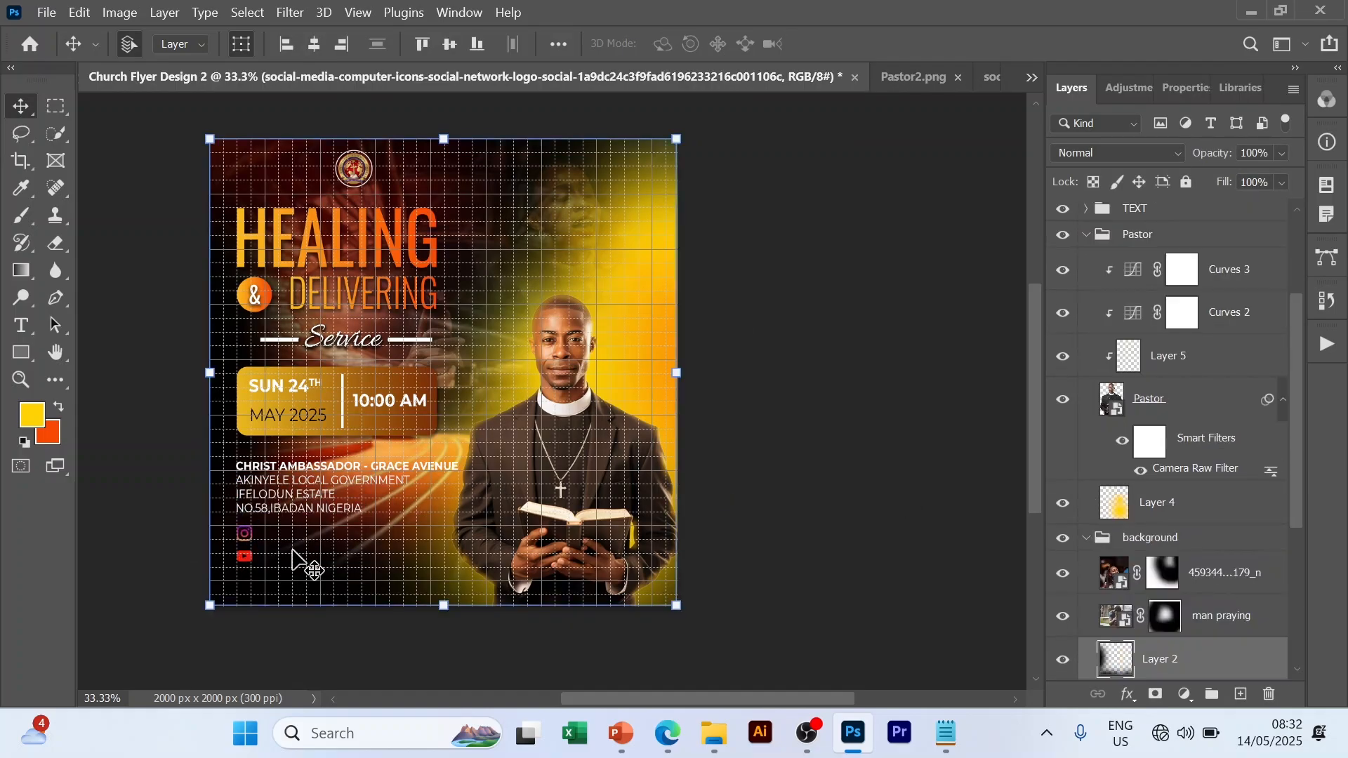
click(728, 477)
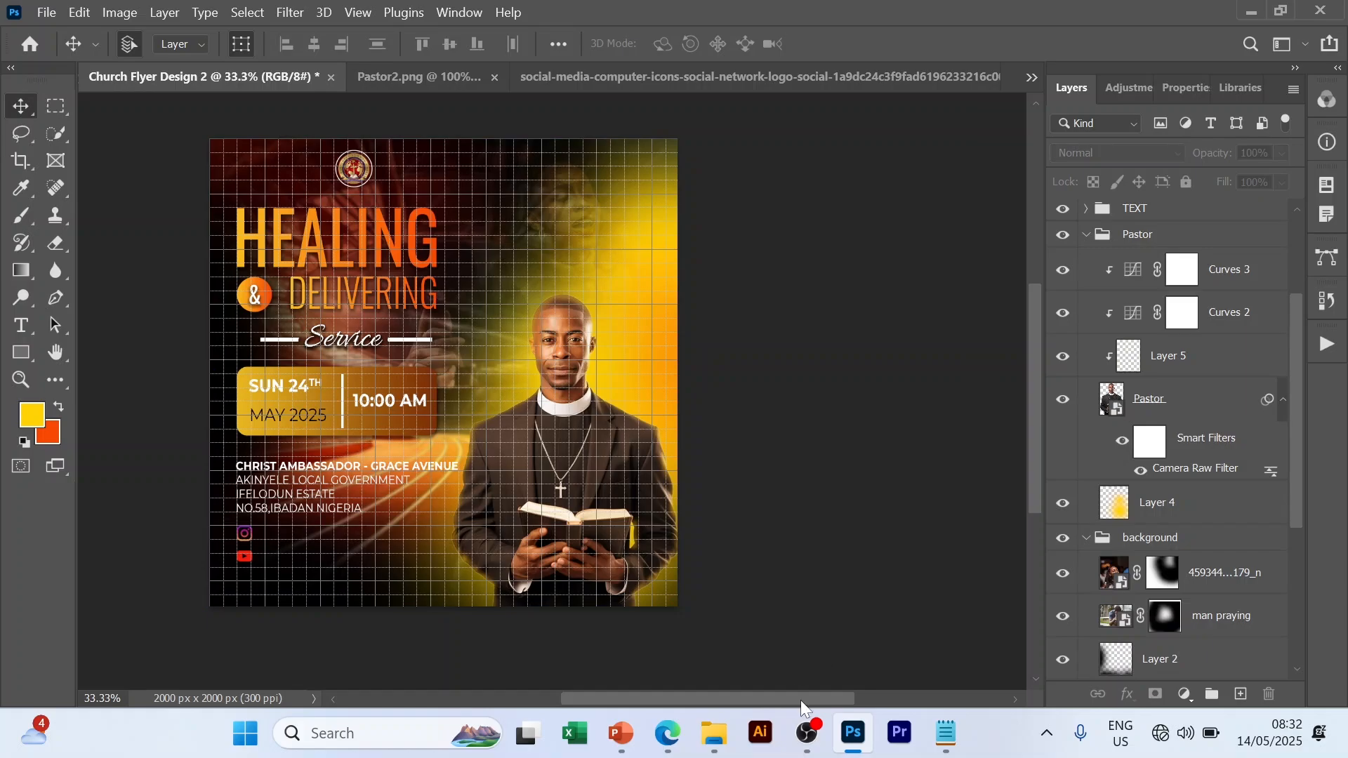
- Copy the line Christ _ambassador from Notepad and paste it into a new text layer beside the Instagram icon
click(949, 732)
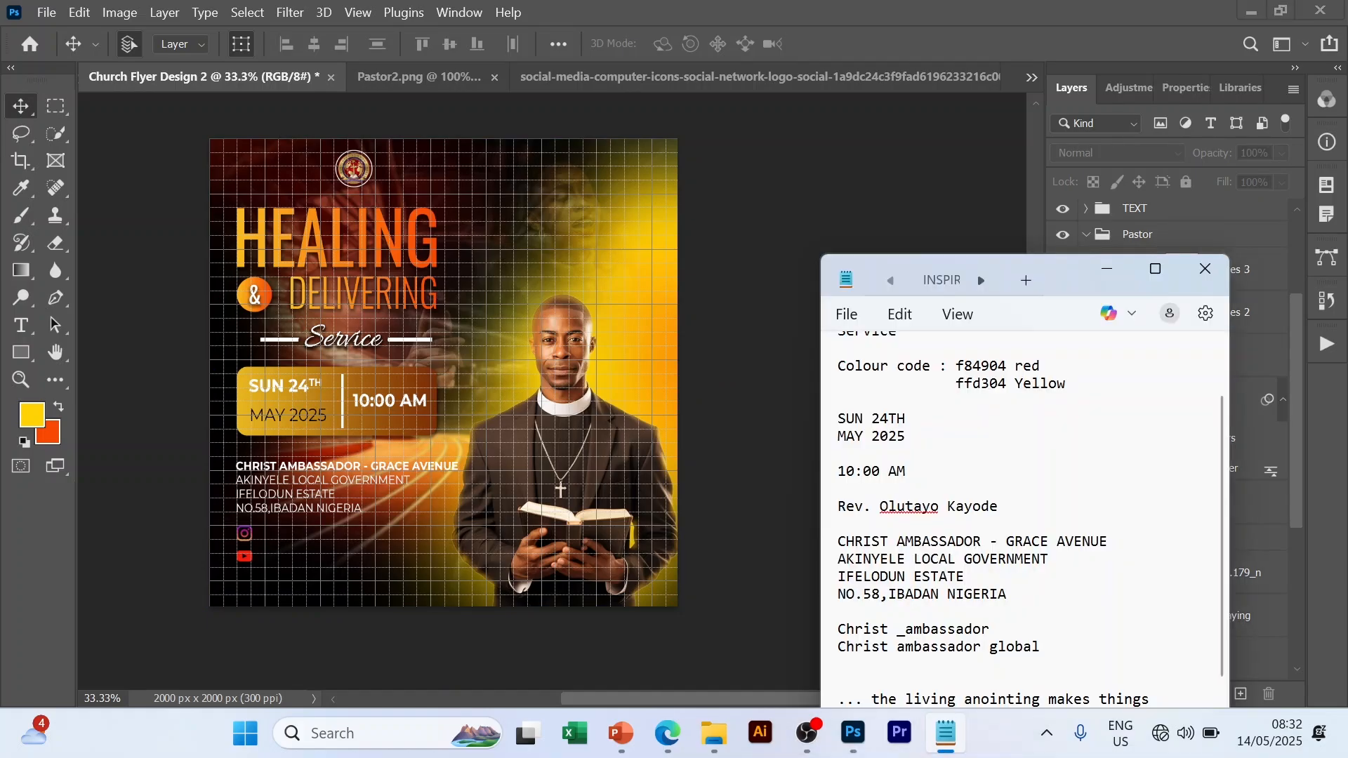
drag(989, 629, 838, 629)
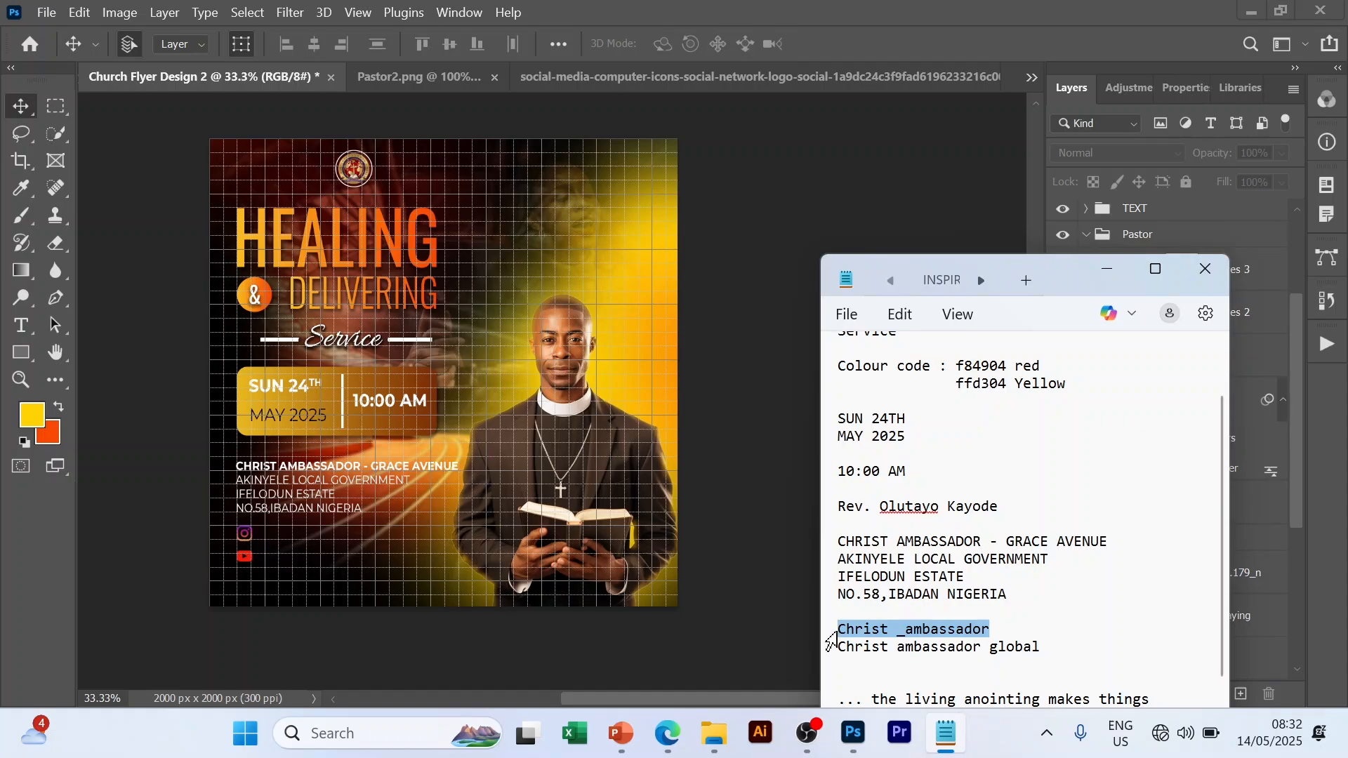
click(729, 552)
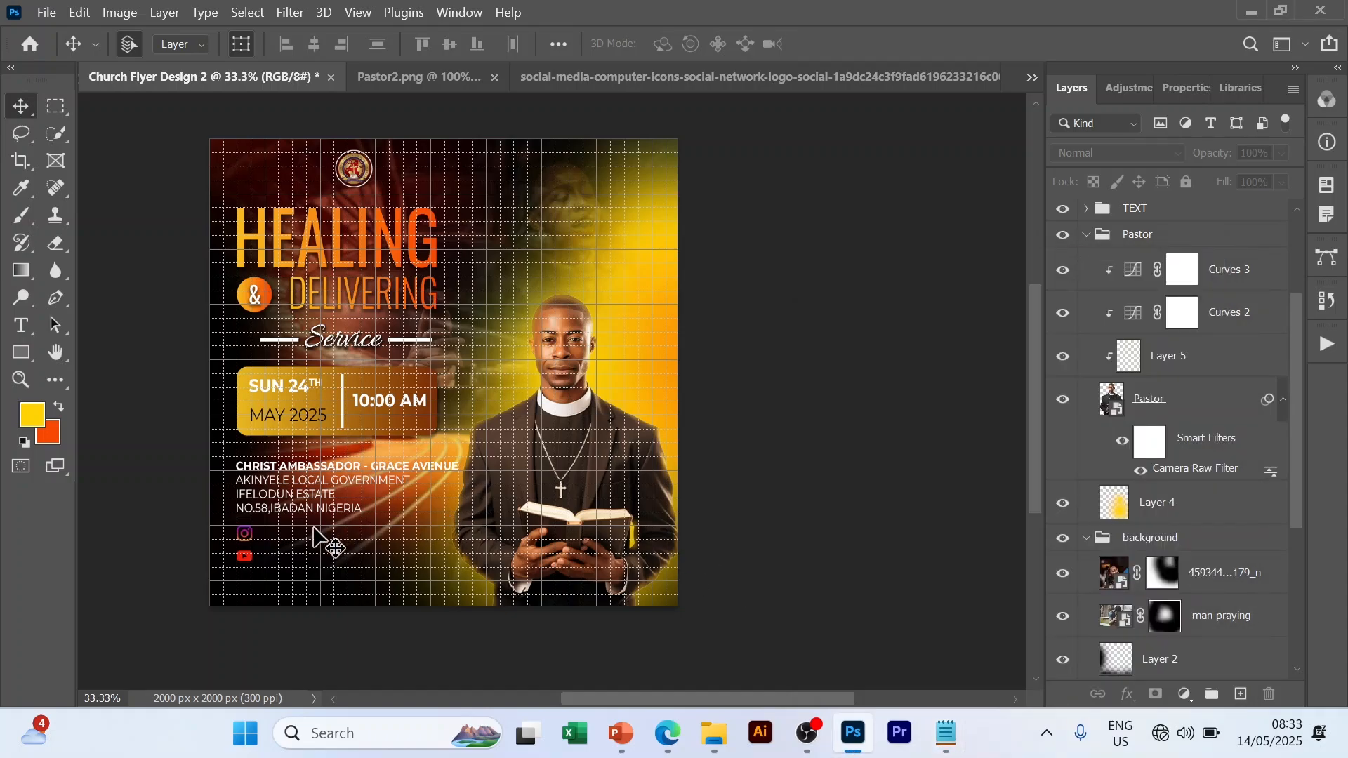
key(t)
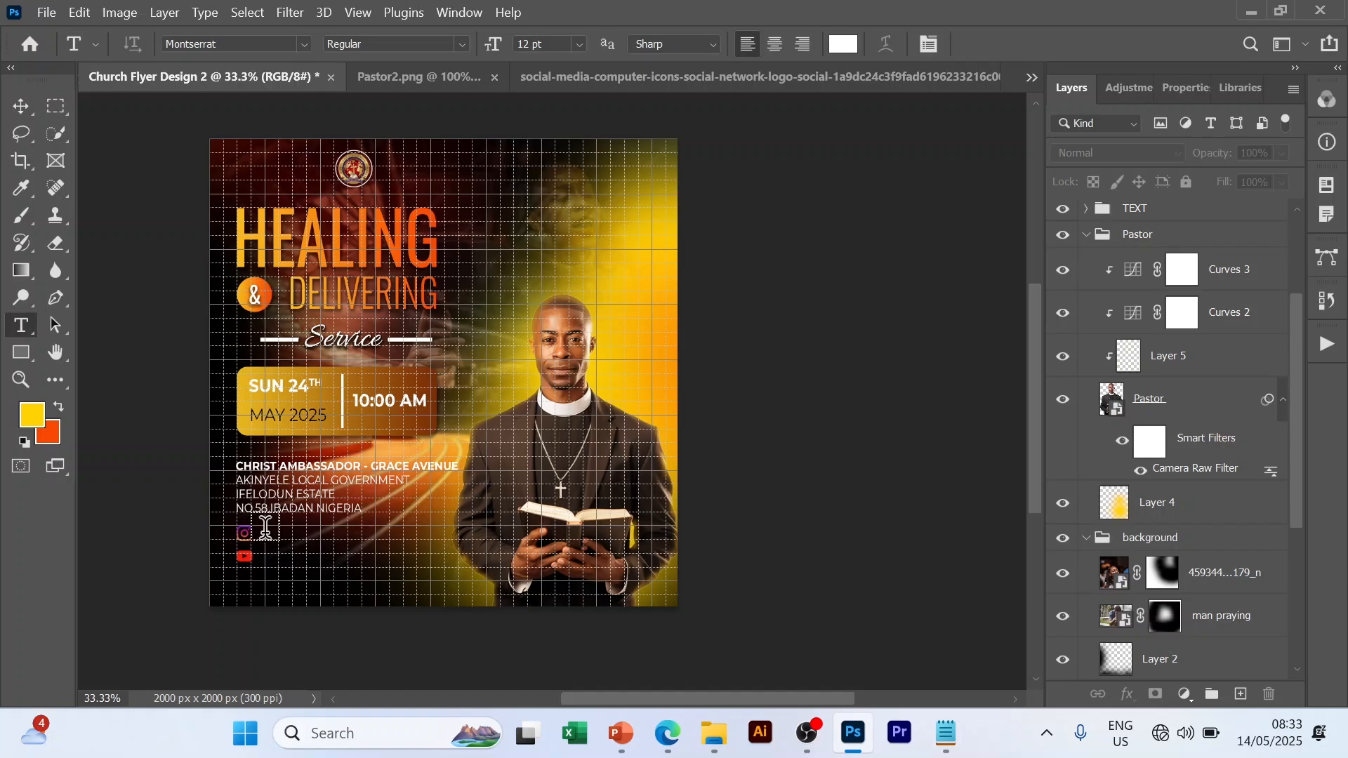
click(265, 526)
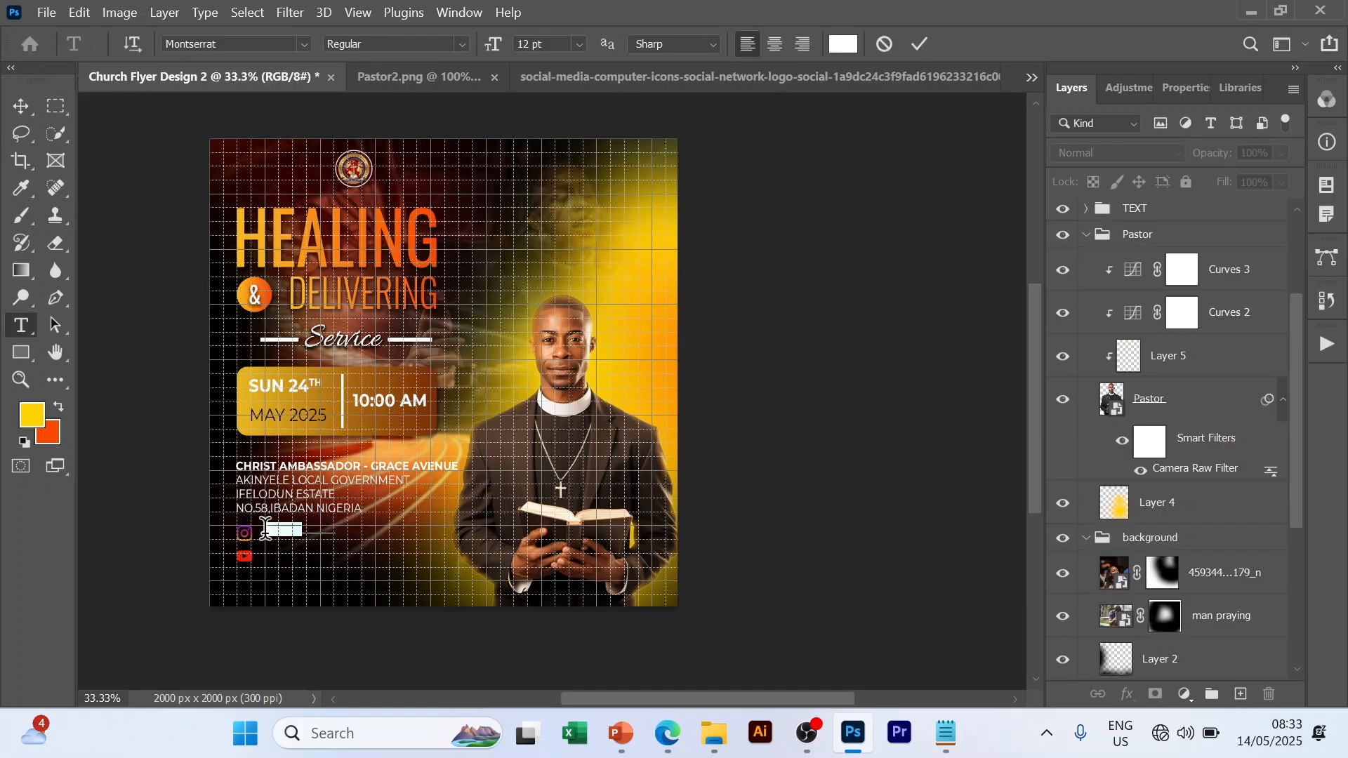
key(ctrl+v)
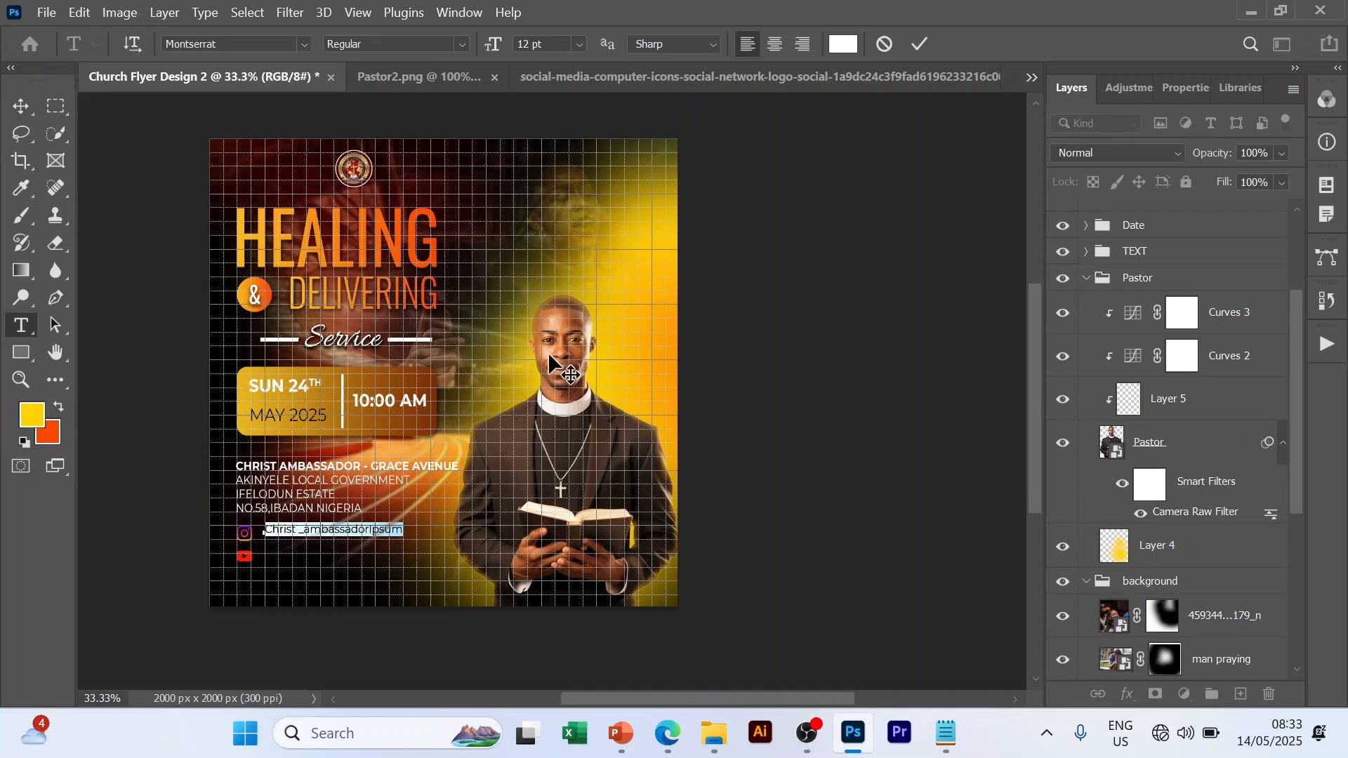
- Set the Instagram handle's font size to 10 pt and move the text level with the Instagram icon
click(580, 44)
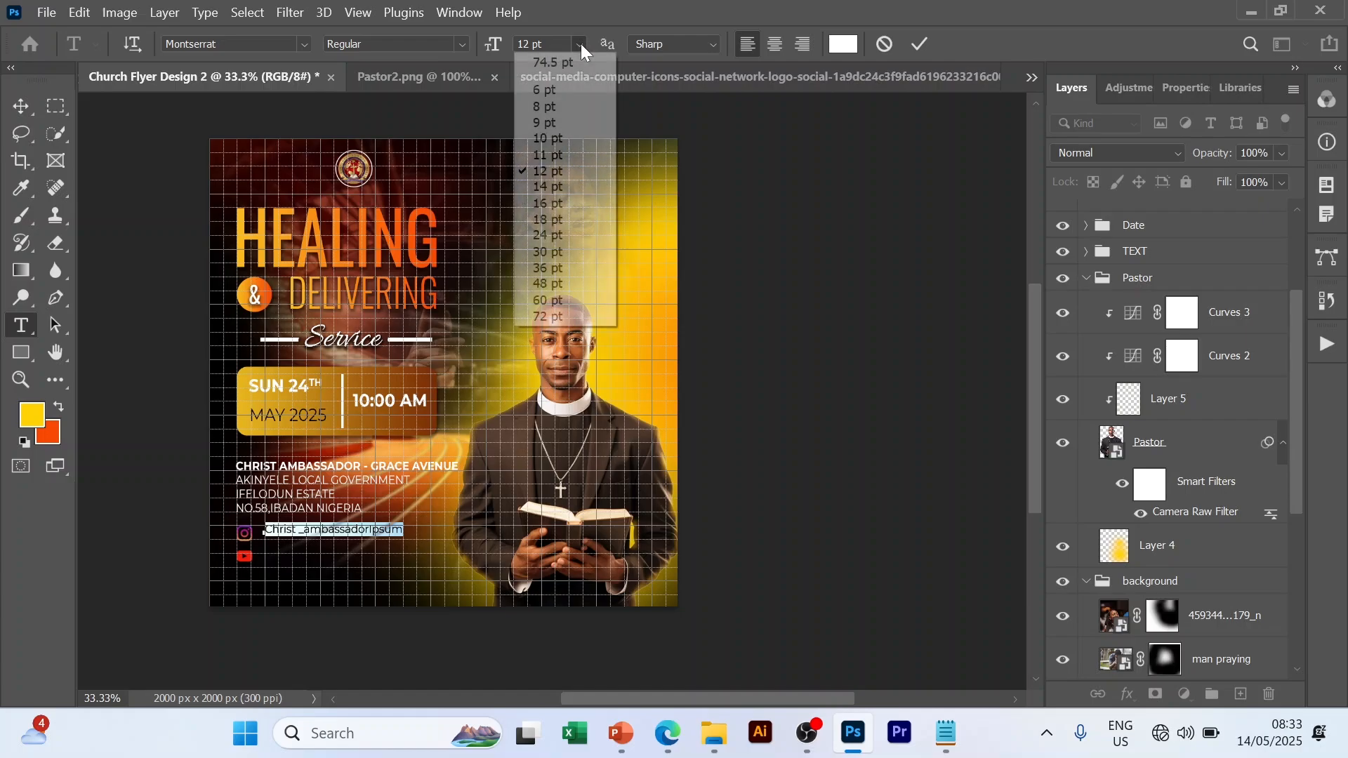
click(574, 139)
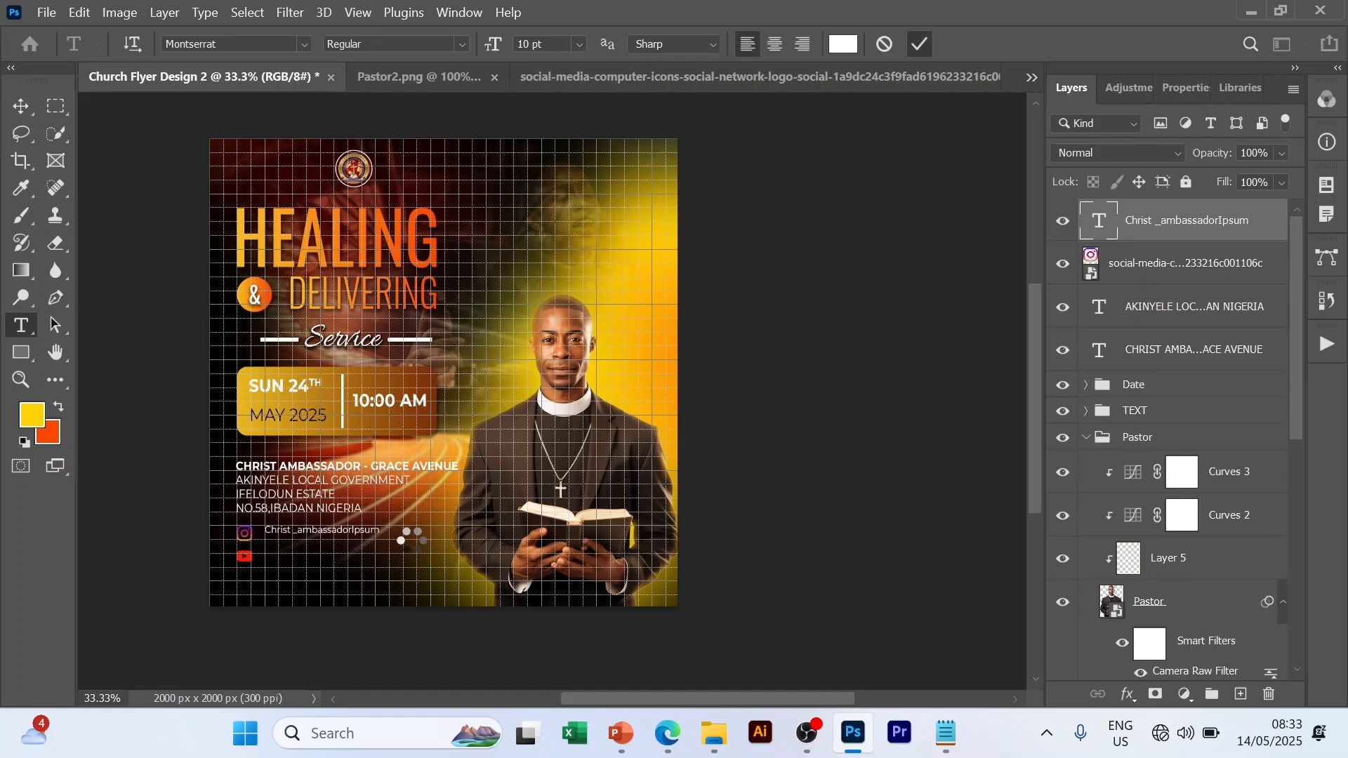
key(v)
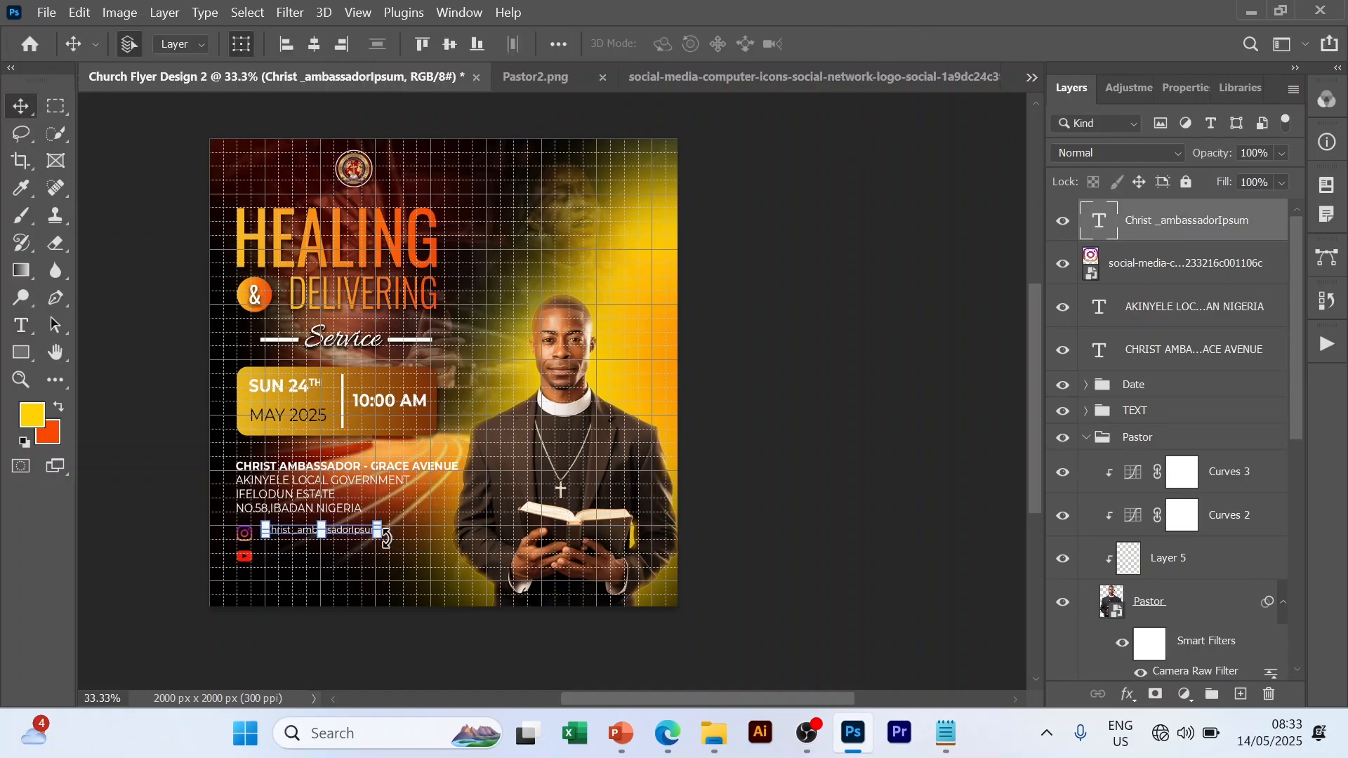
drag(348, 534, 338, 538)
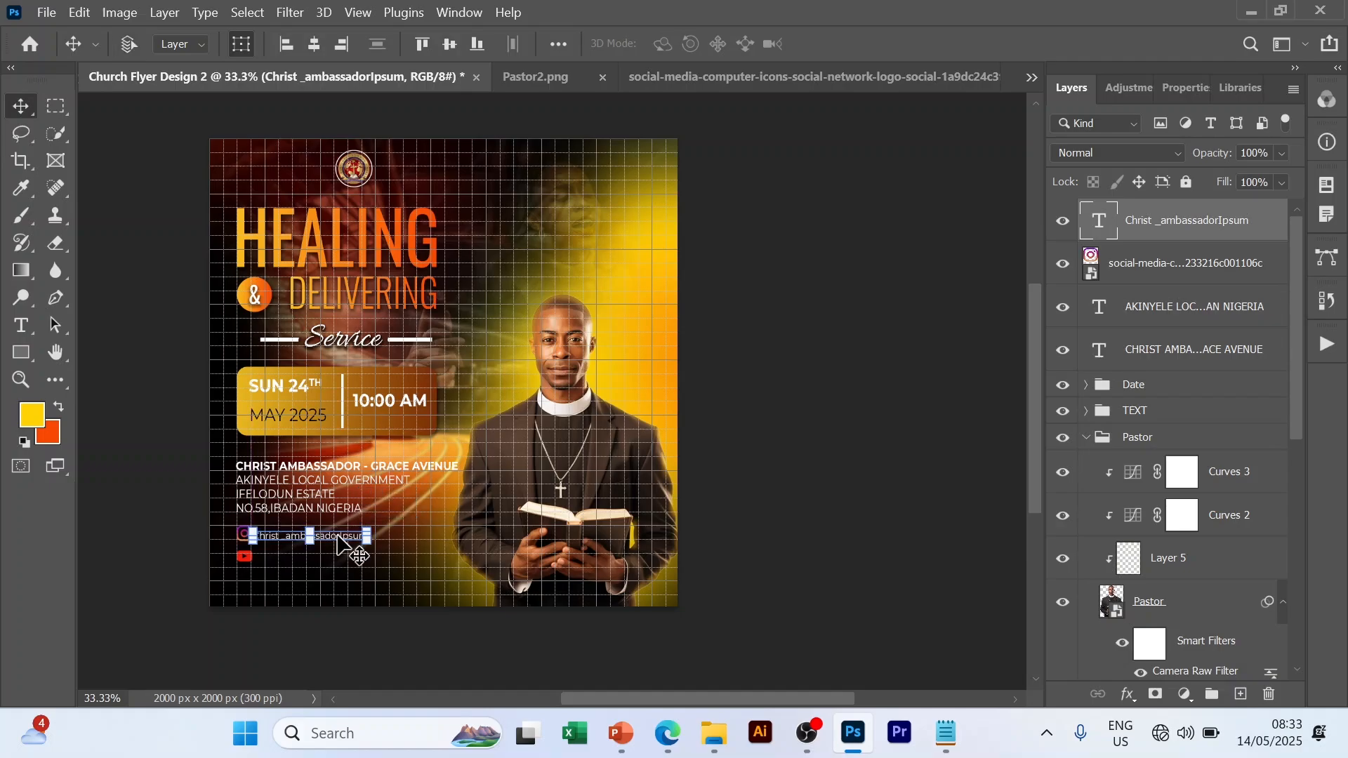
- Duplicate the Instagram handle down beside the YouTube icon and replace the copy's text with Christ ambassador global from Notepad
key(ctrl+j)
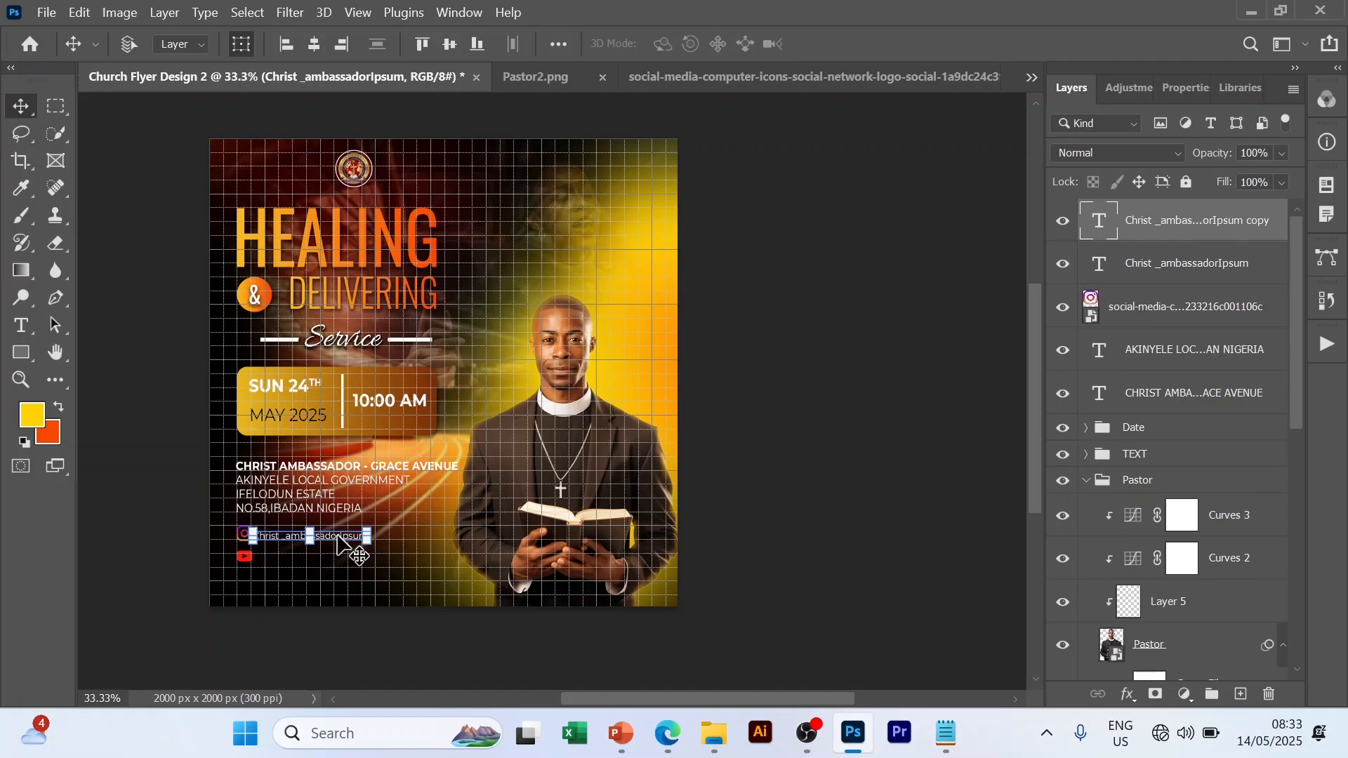
drag(337, 536, 336, 557)
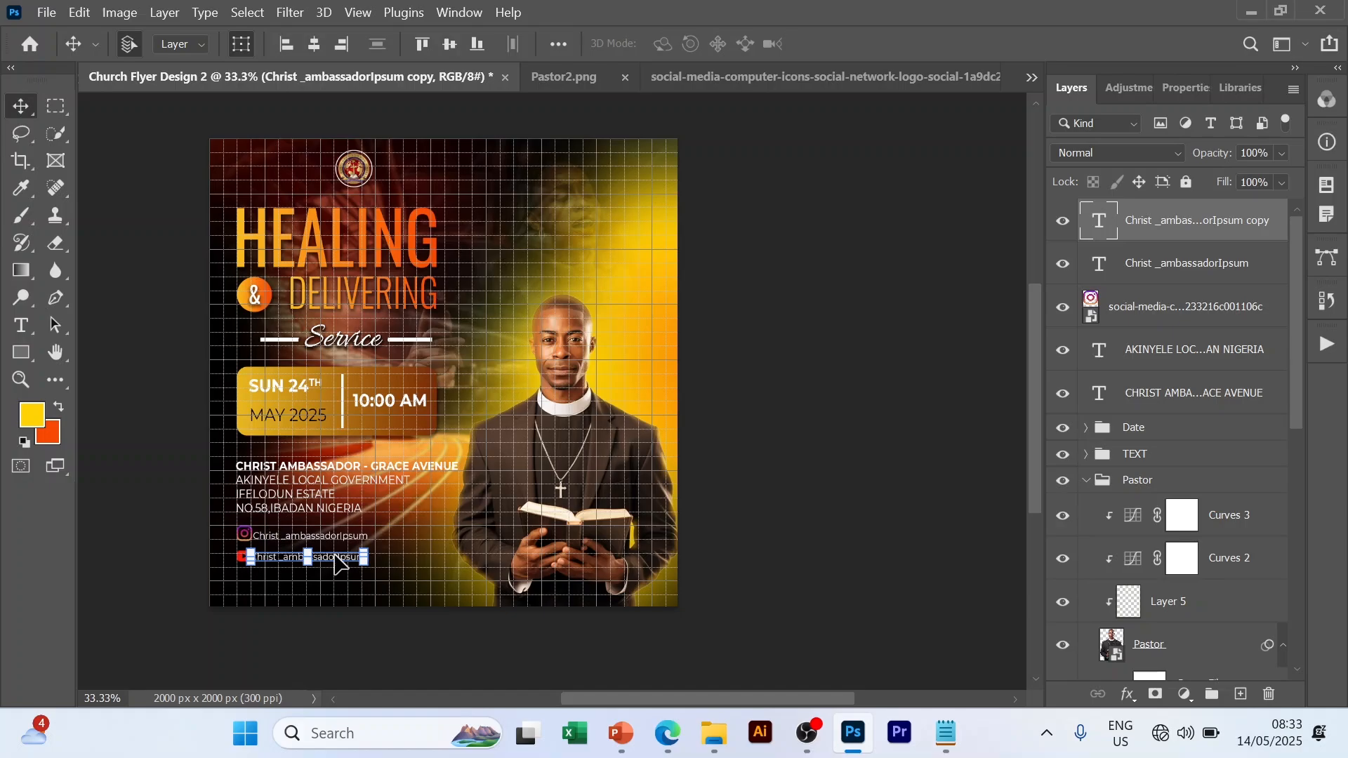
double_click(335, 558)
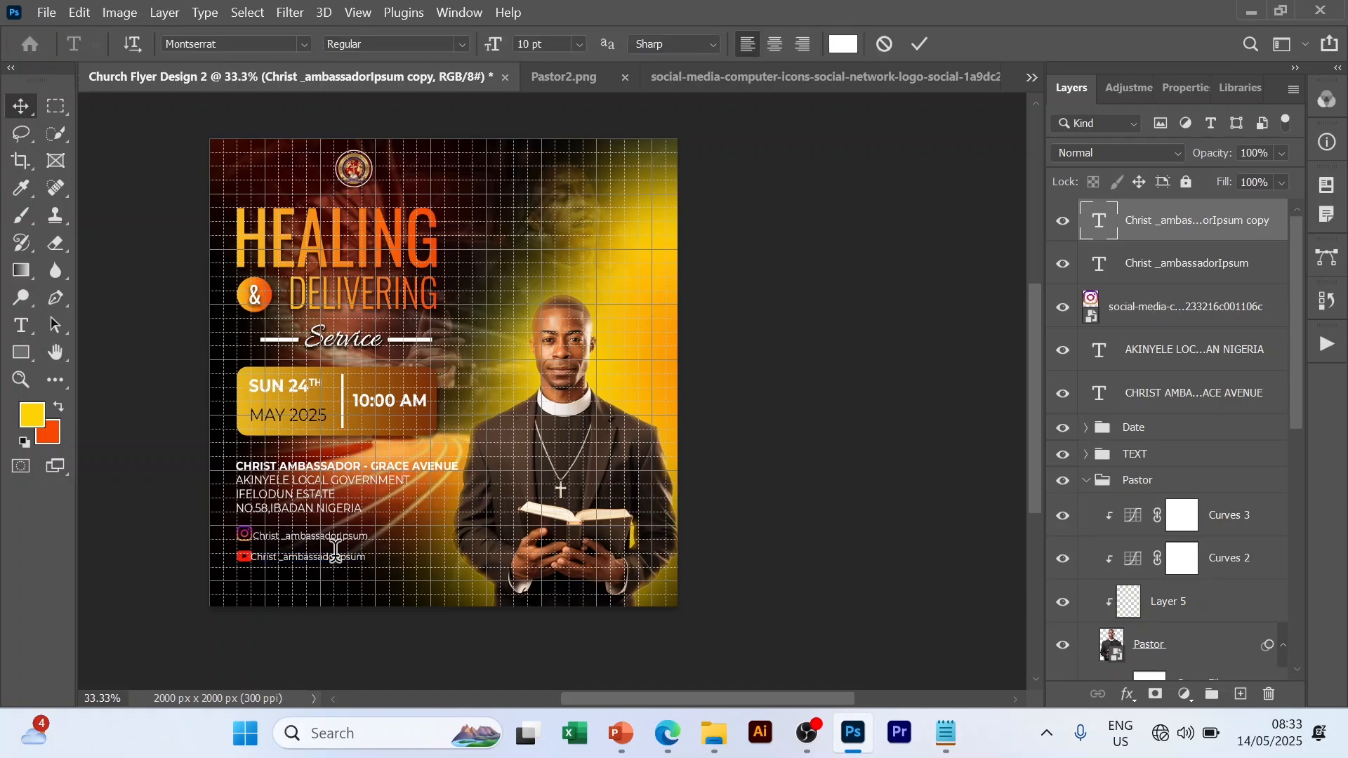
click(947, 734)
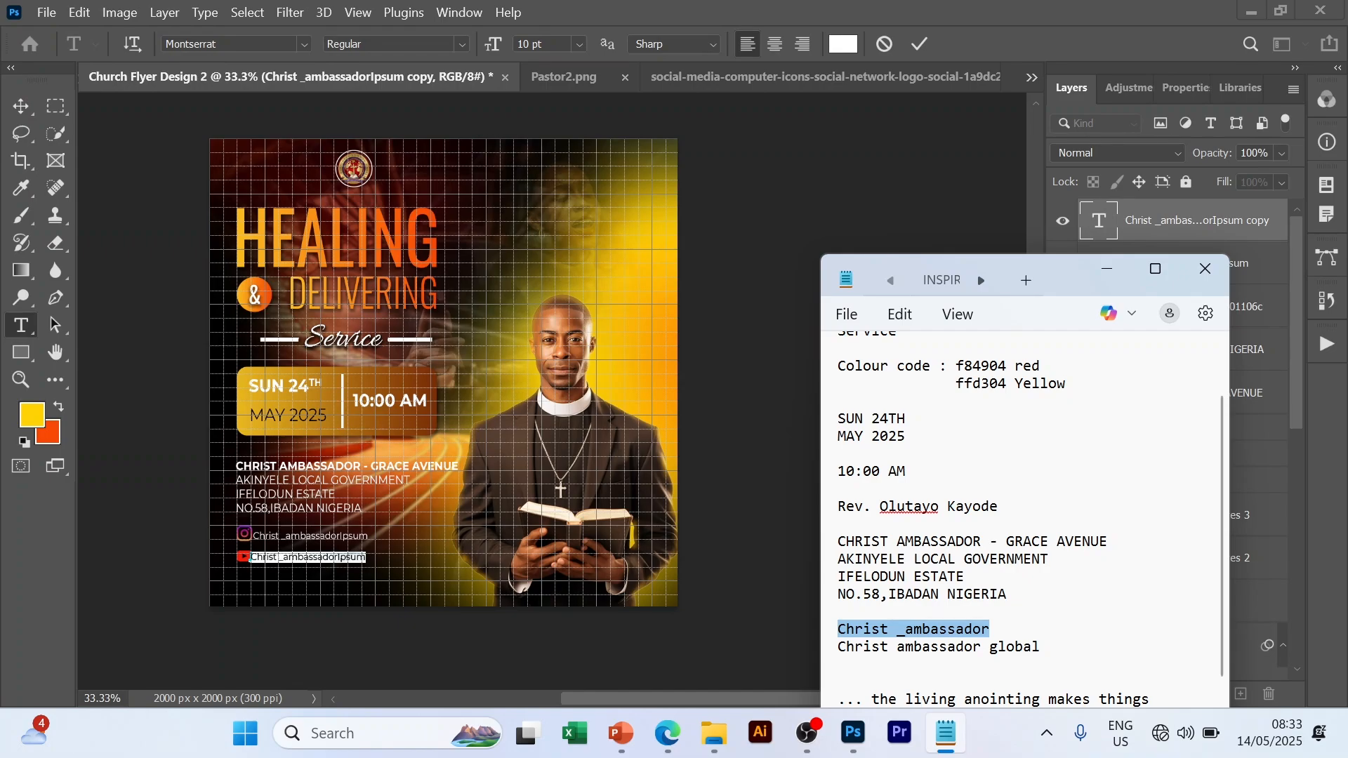
drag(1049, 646, 838, 647)
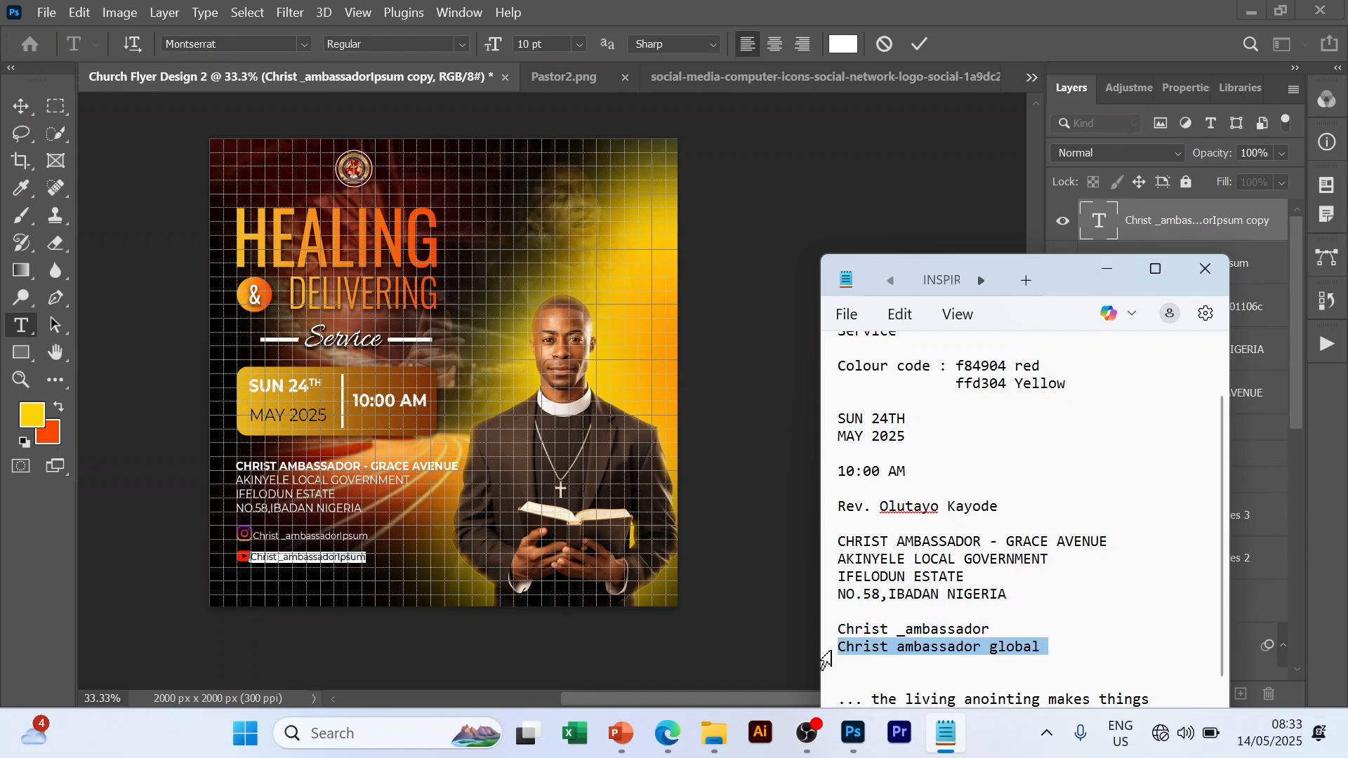
click(326, 564)
text(Christ _ambassadorIpsum)
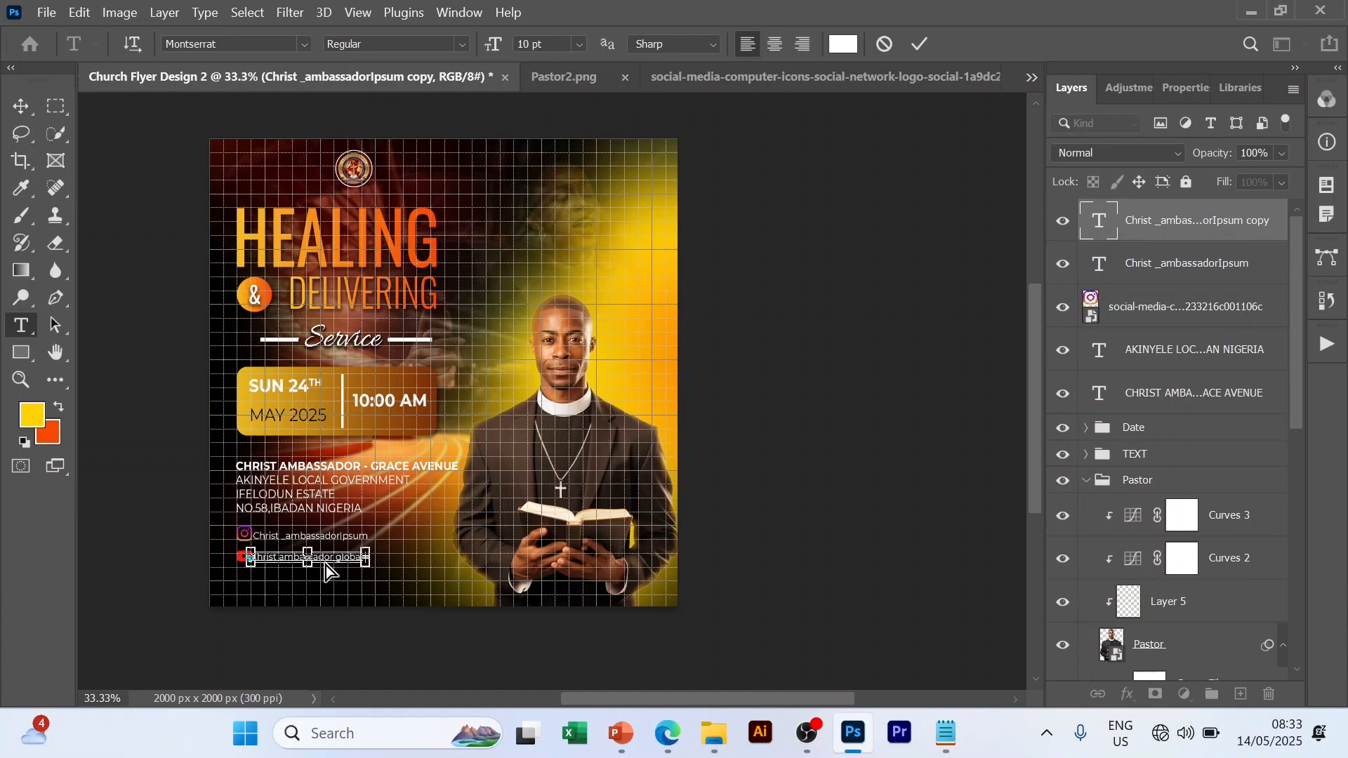
key(ctrl+a)
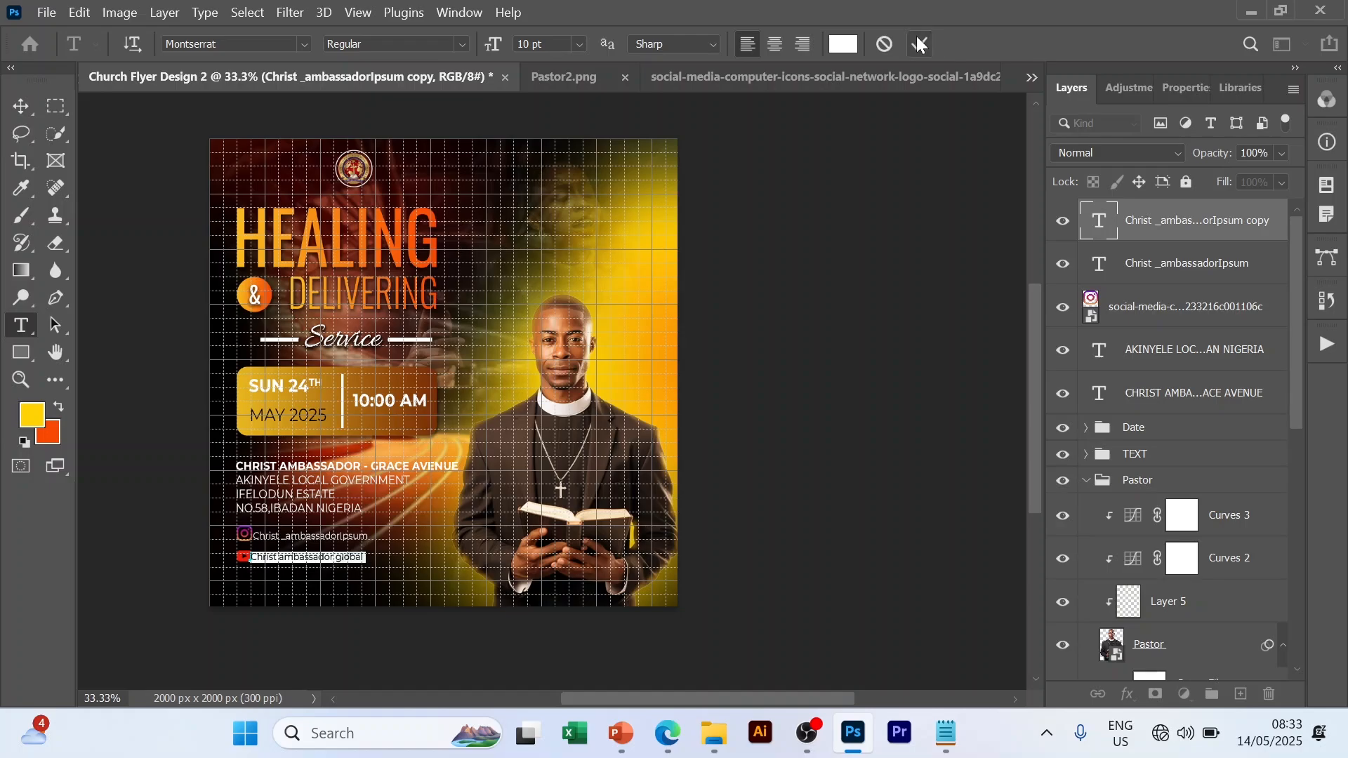
key(ctrl+Return)
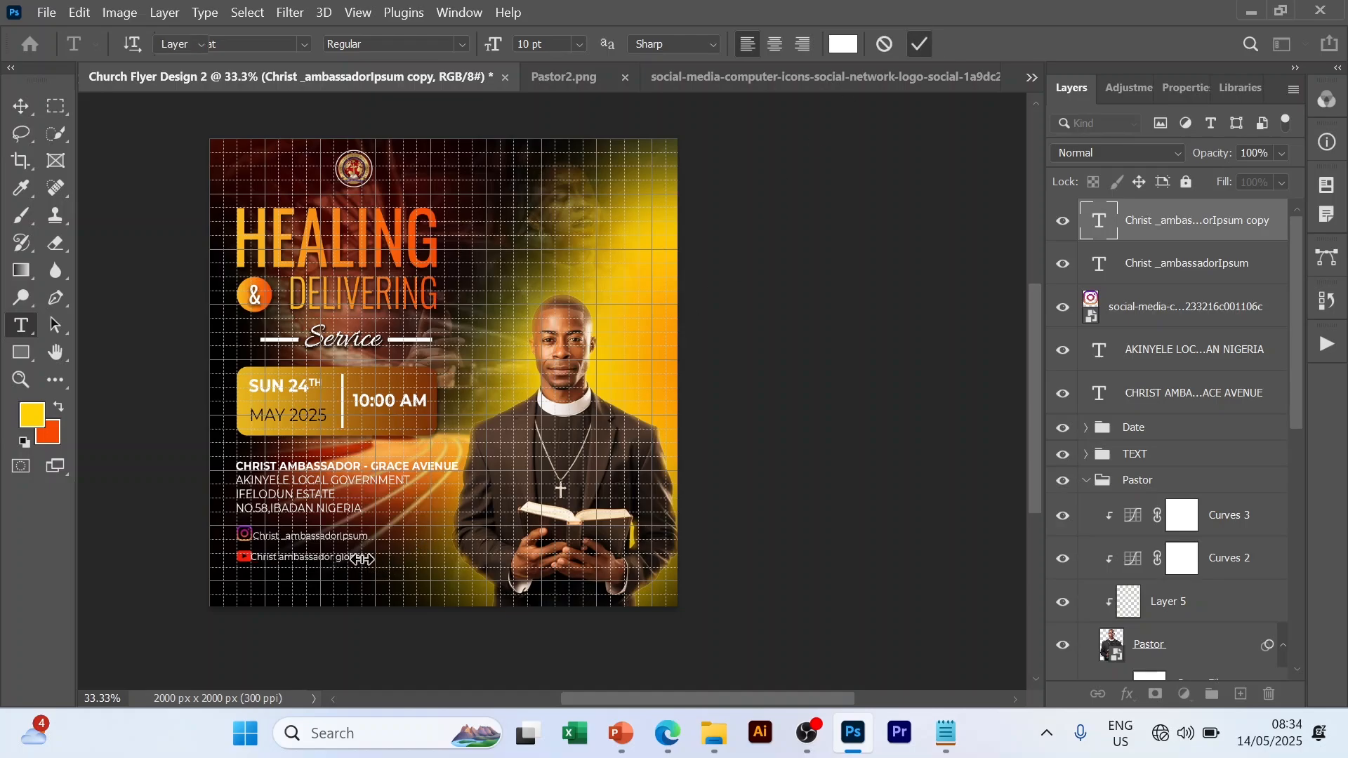
- Nudge the YouTube handle slightly right so its start lines up with the Instagram handle, and hide the grid
key(v)
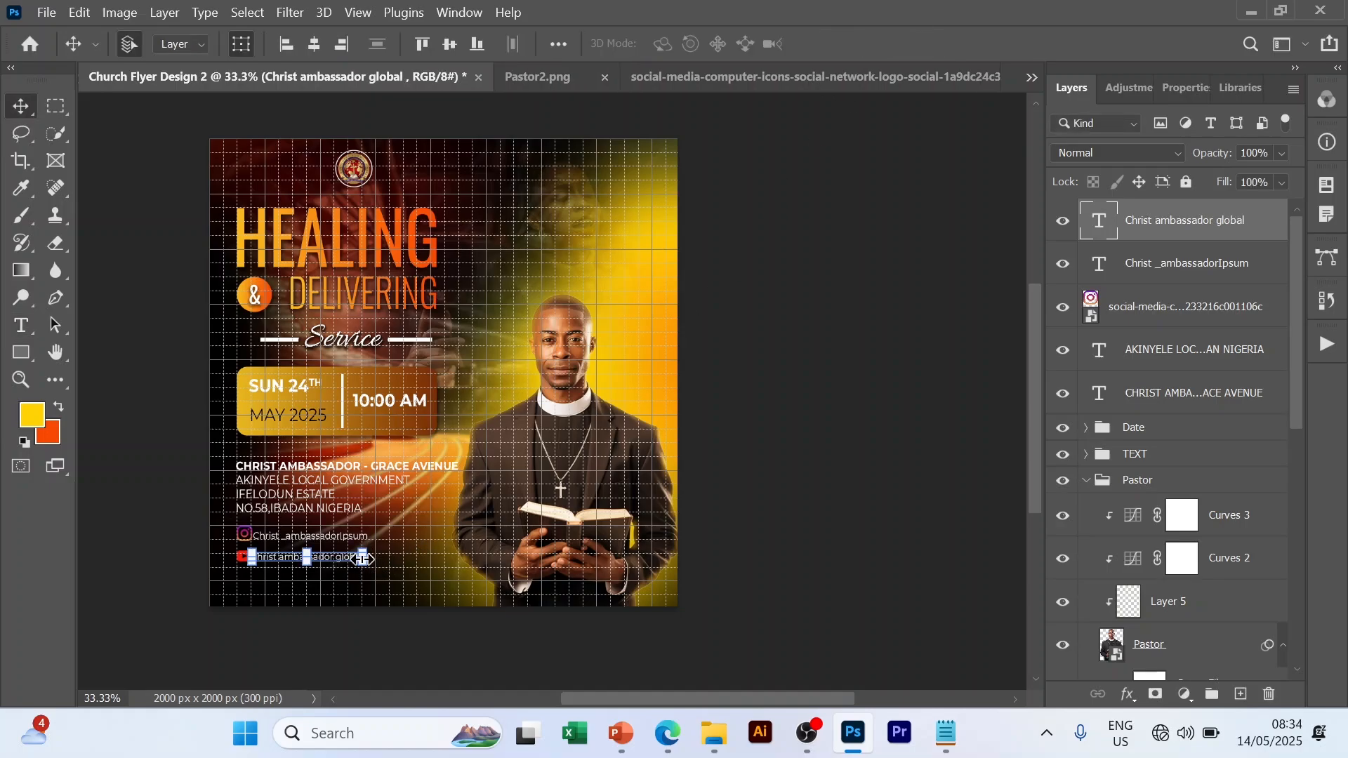
key(Right)
key(Right)
key(Right)
key(Right)
key(Right)
key(Right)
key(Right)
click(780, 465)
key(ctrl+apostrophe)
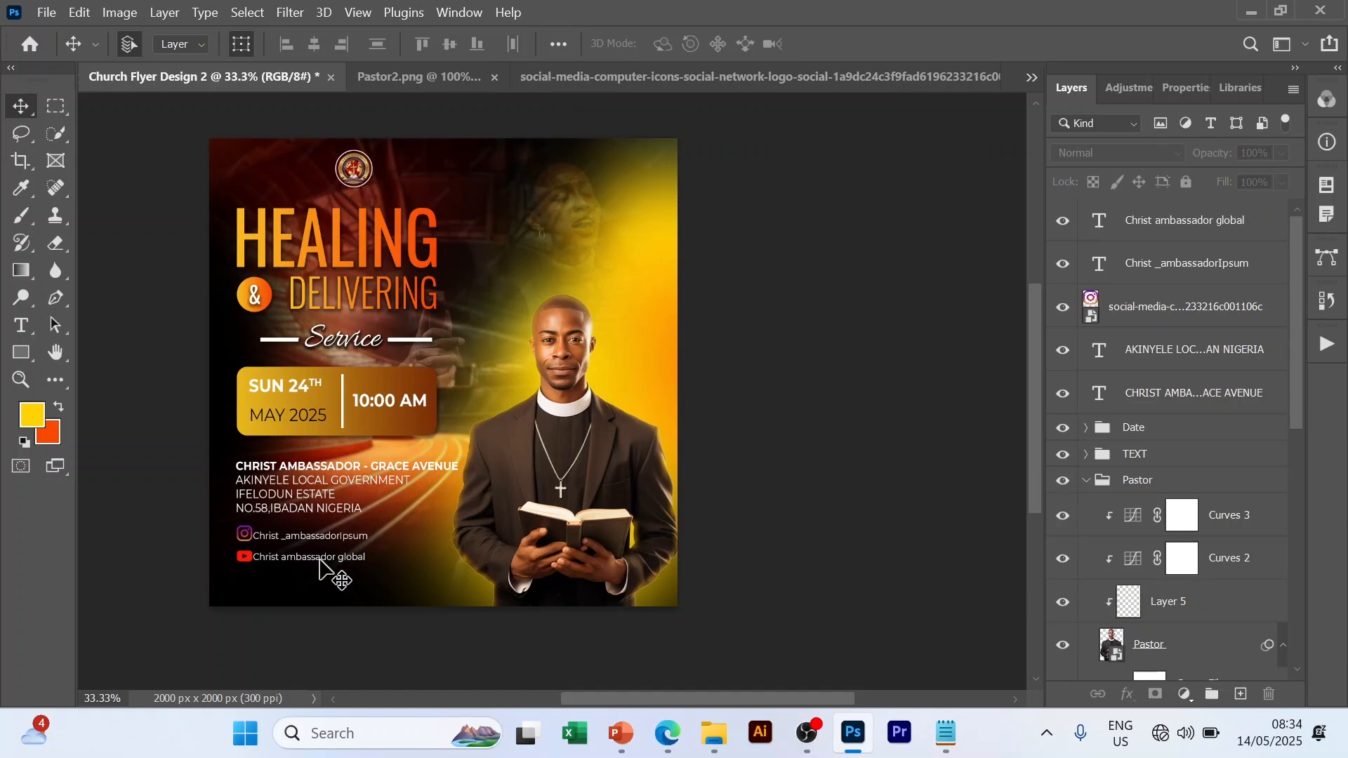
- Shift the YouTube and Instagram handles slightly right to leave a small gap after their icons, and deselect them
drag(318, 559, 323, 561)
click(319, 537)
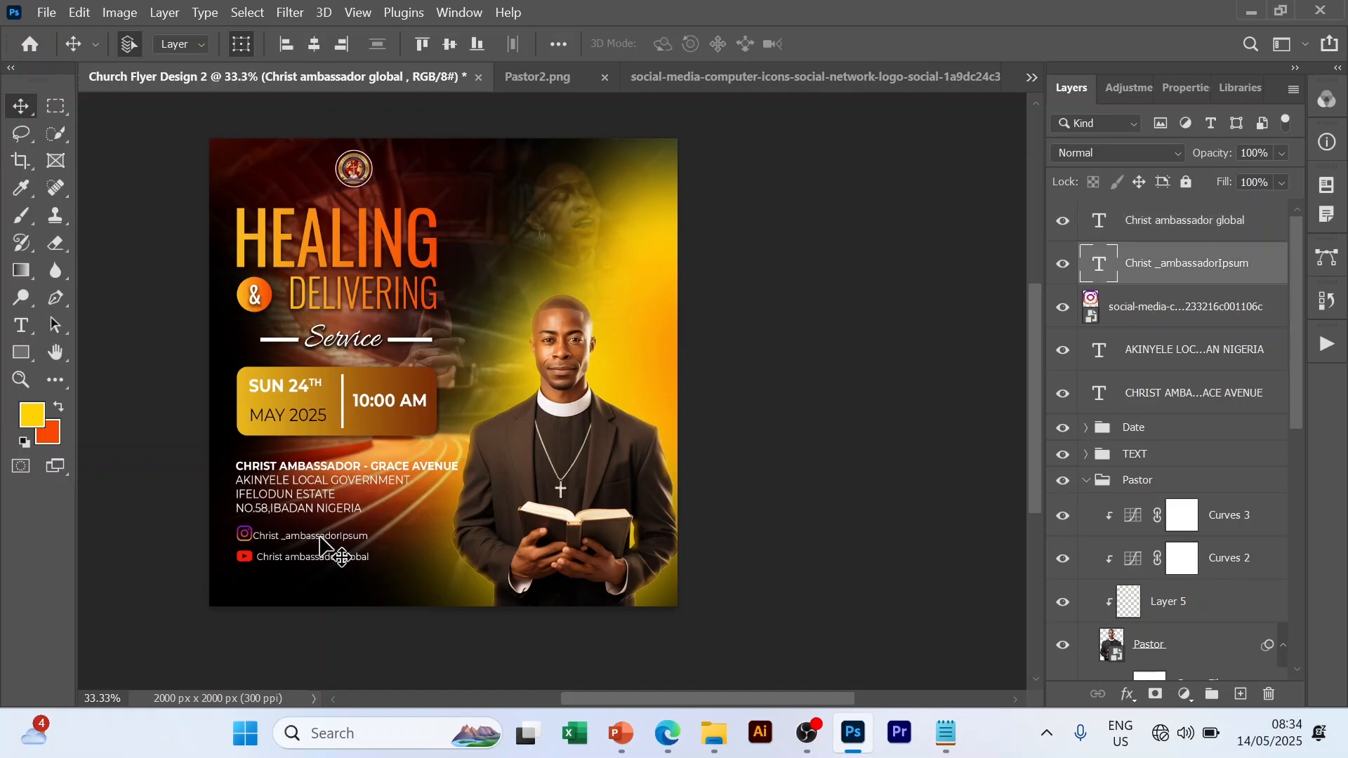
drag(320, 538, 321, 540)
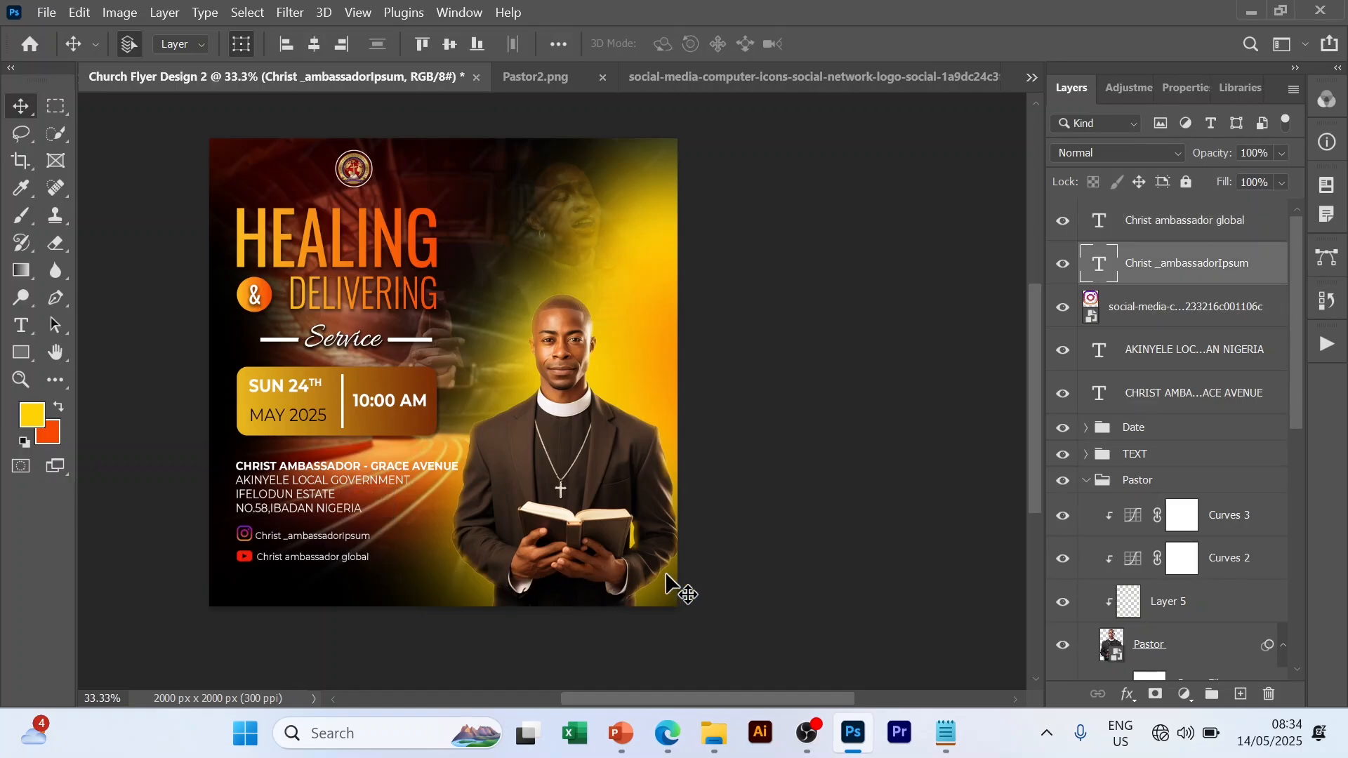
click(769, 572)
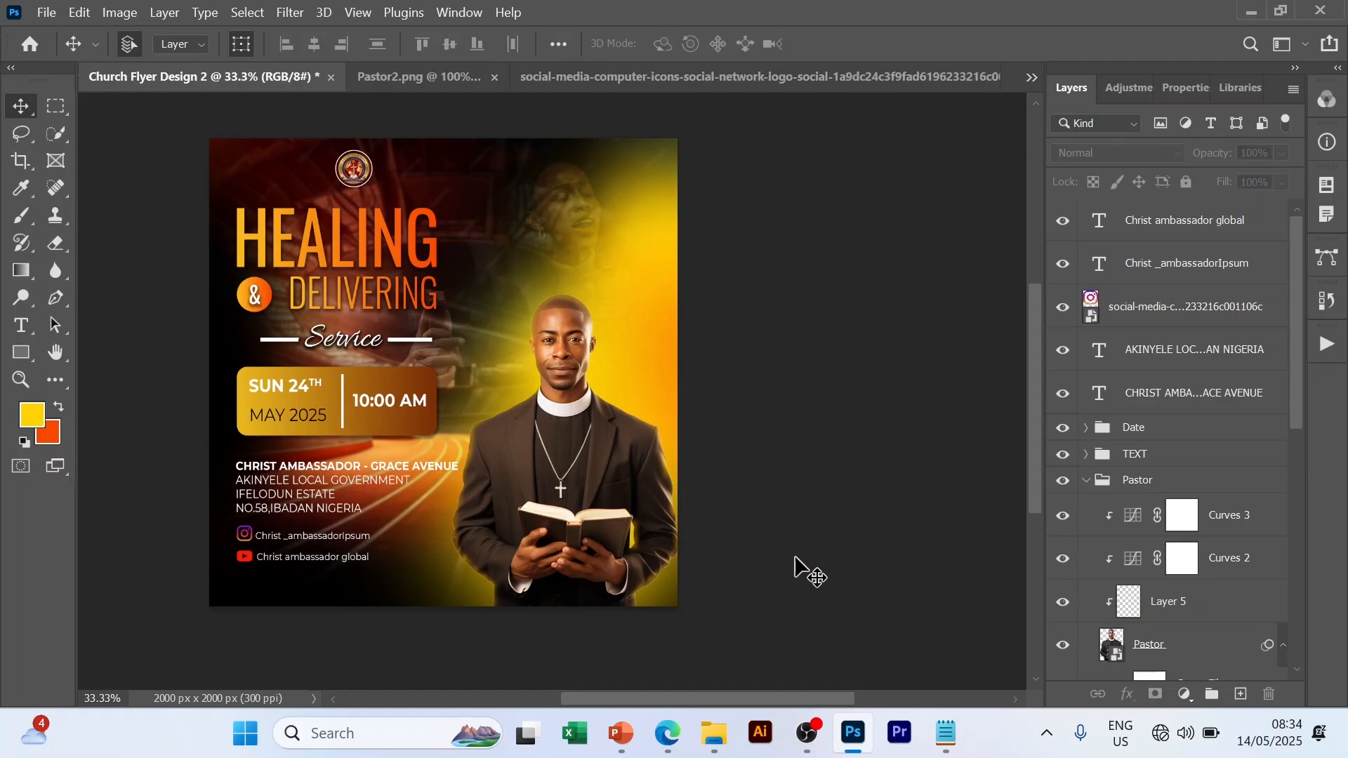
- Duplicate the YouTube handle below itself and replace the copy's text with "... the living anointing makes things work !!!" from Notepad
click(945, 733)
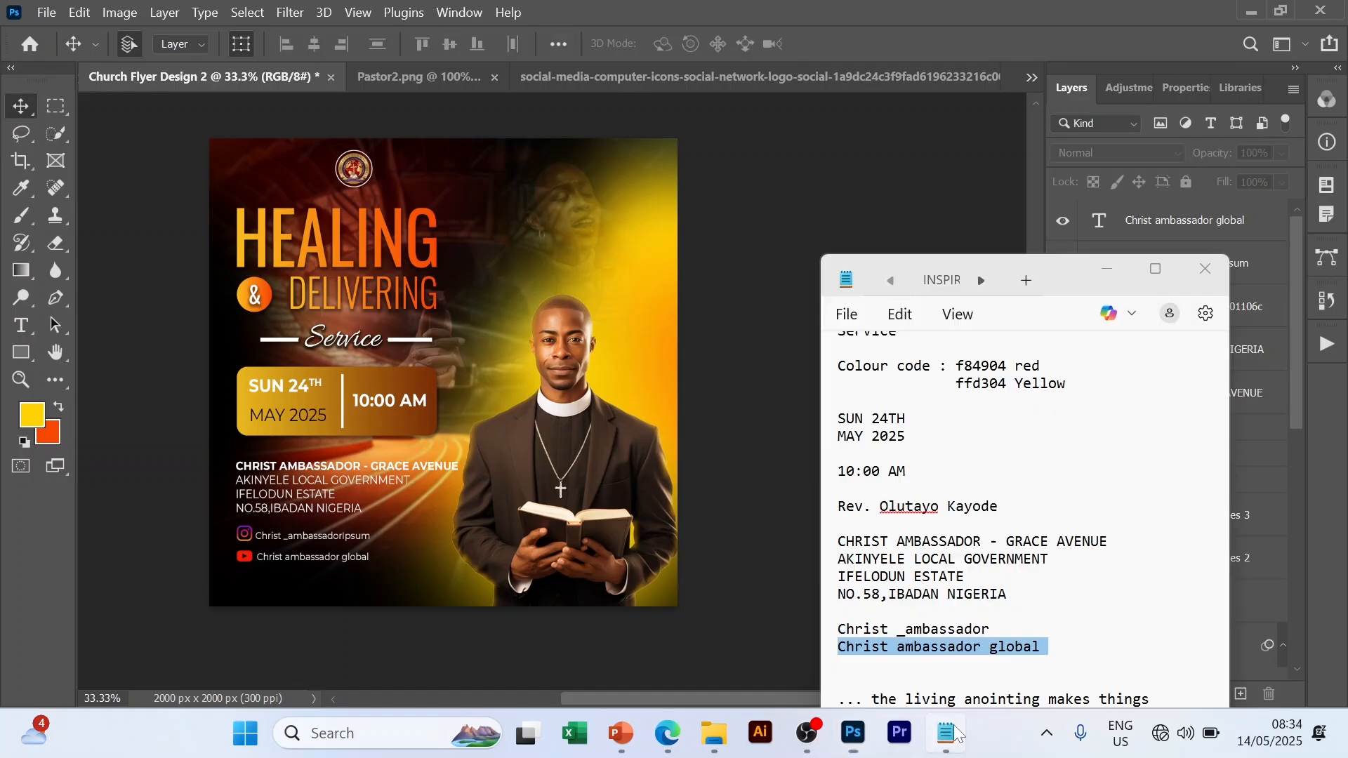
scroll(1022, 516, down, 1)
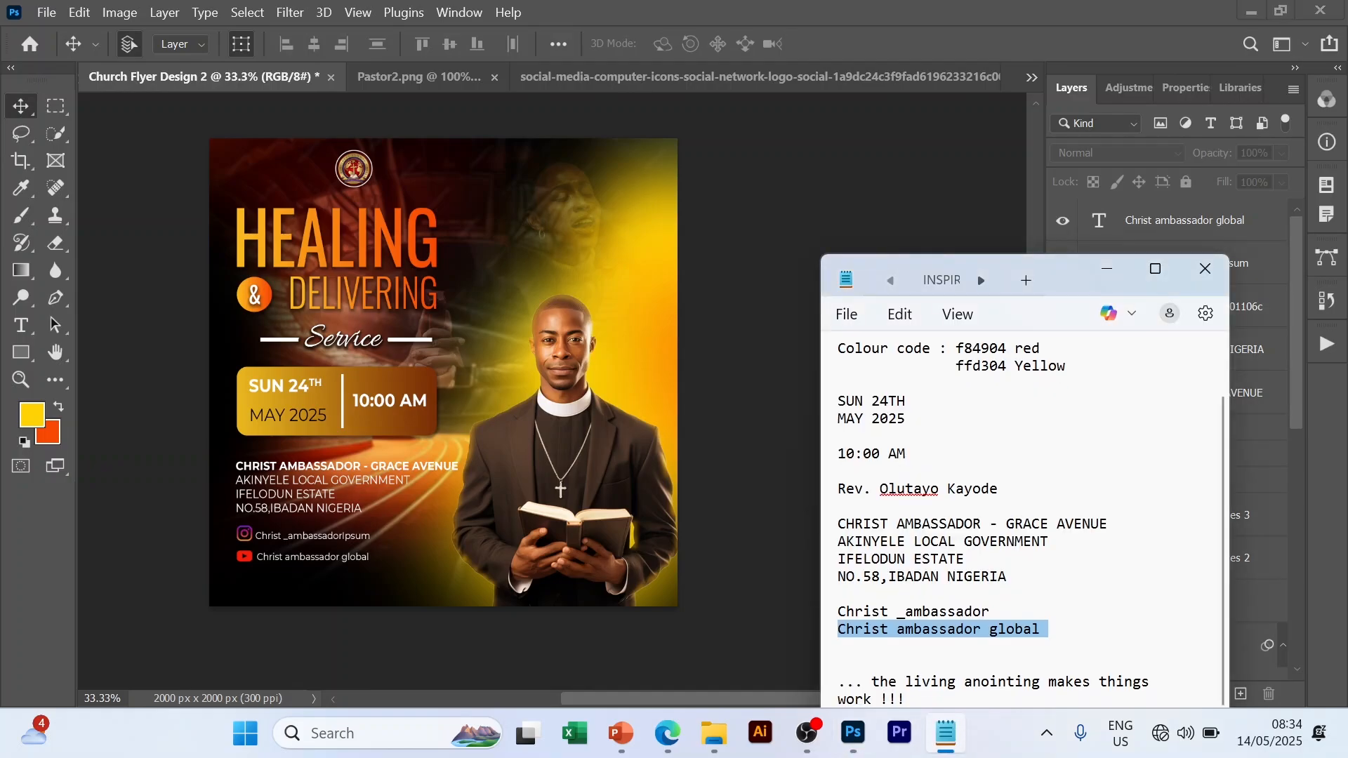
drag(907, 700, 825, 694)
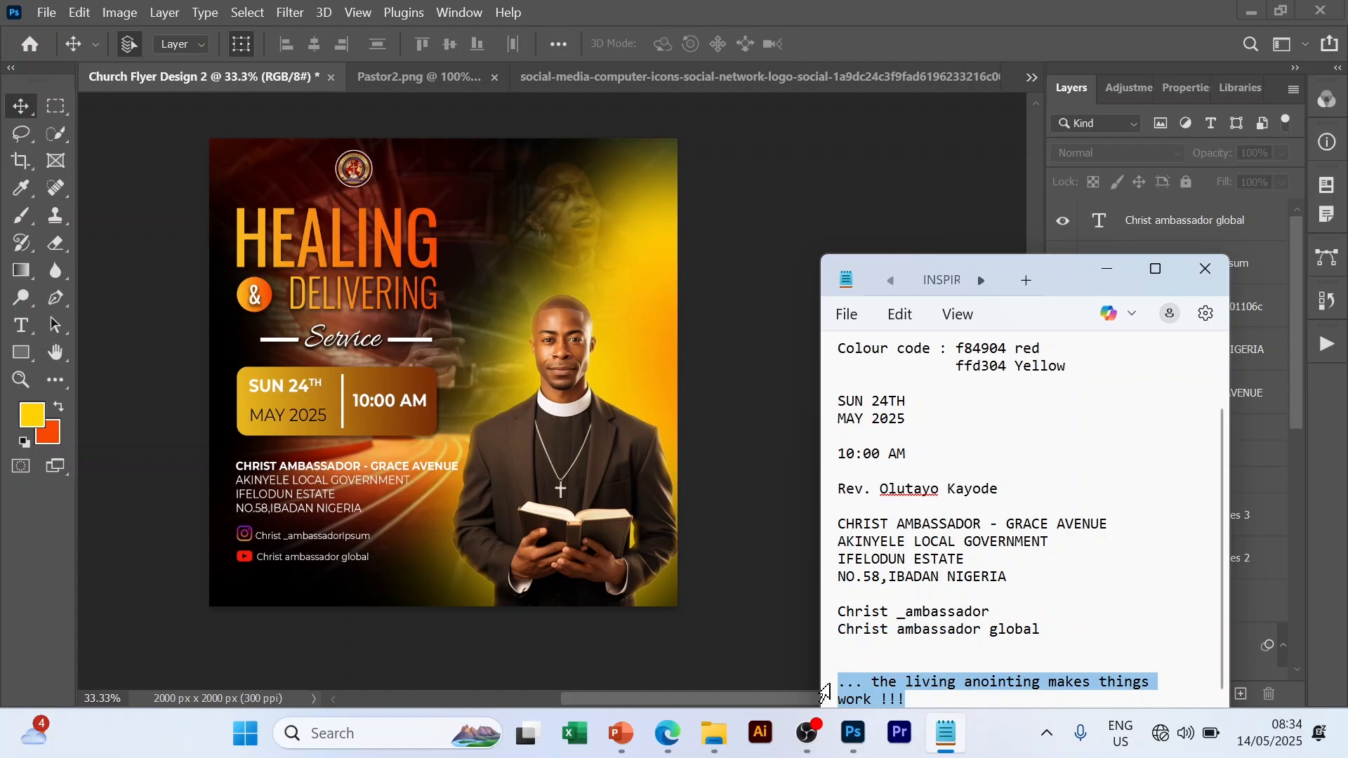
click(368, 583)
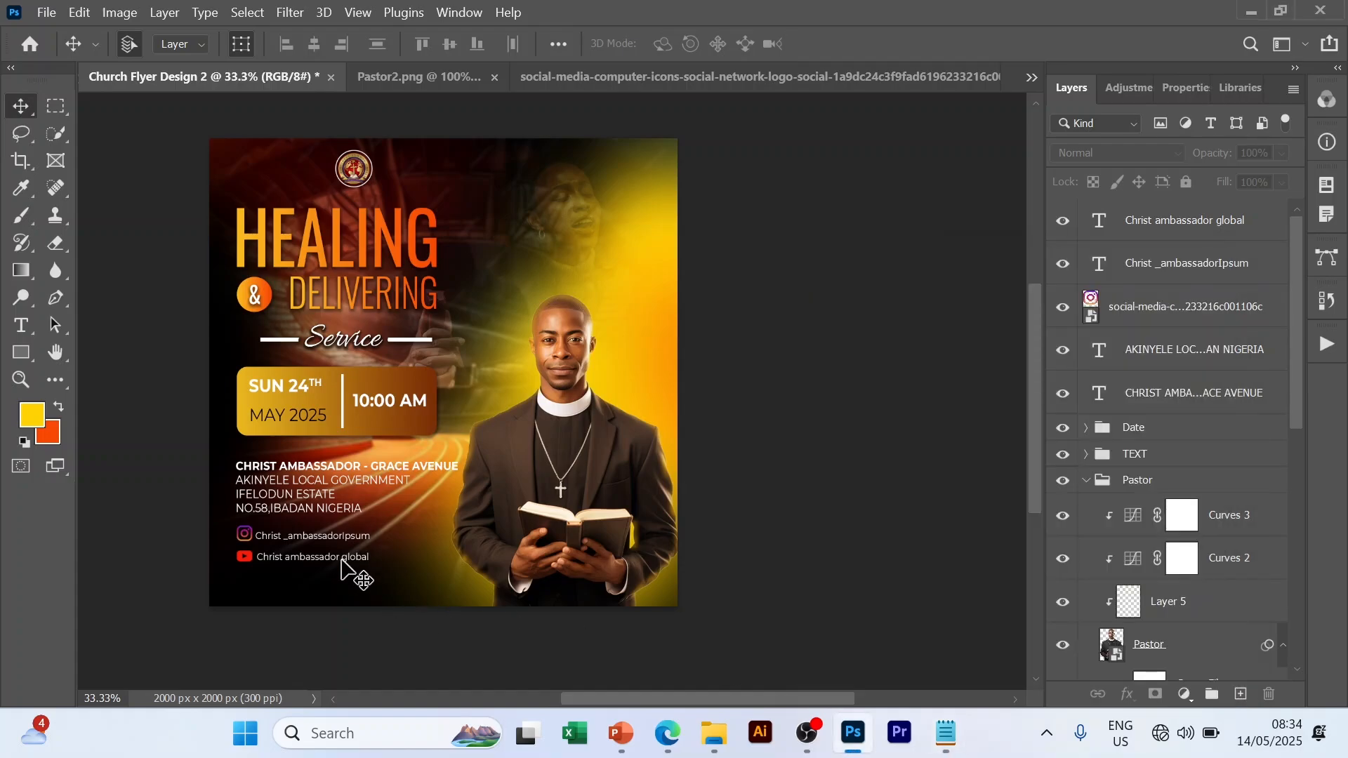
click(342, 562)
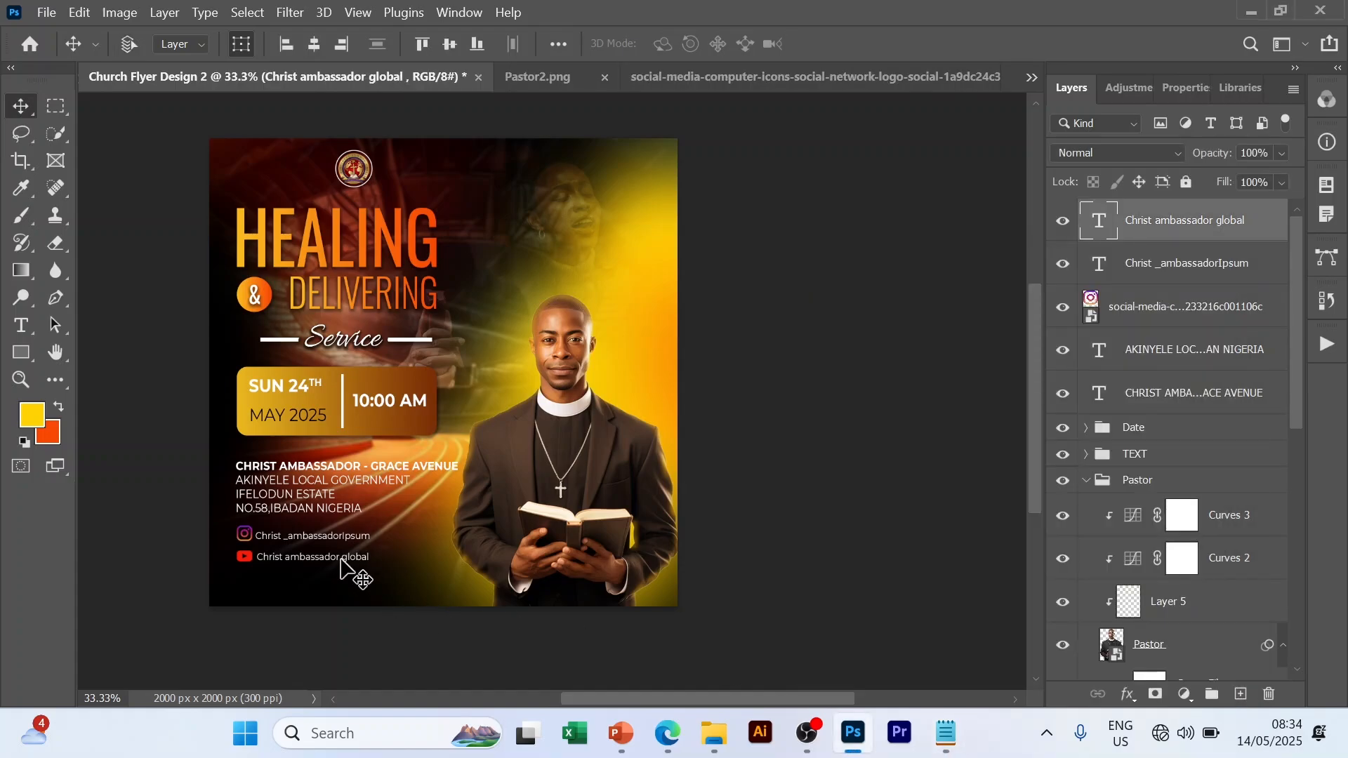
drag(342, 562, 337, 588)
double_click(337, 587)
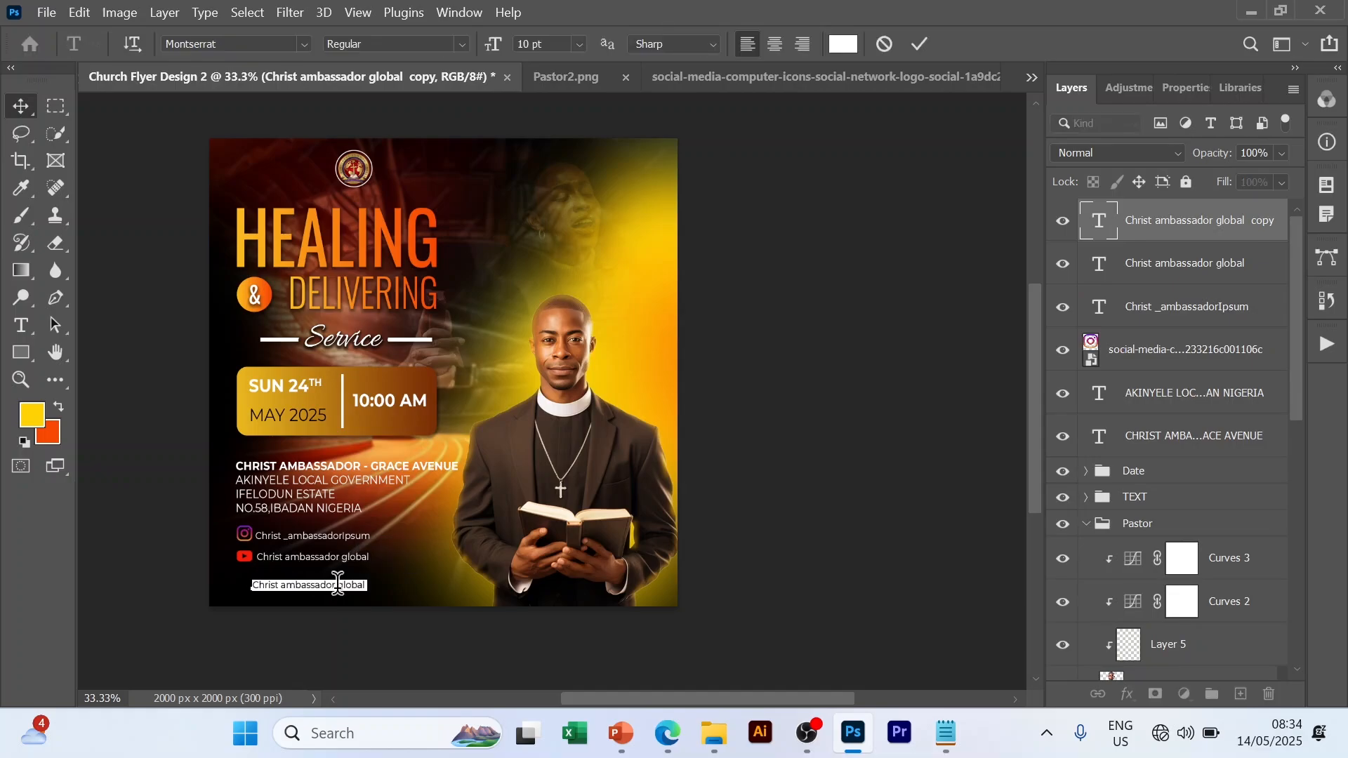
text(...the living anointing makes things work !!!)
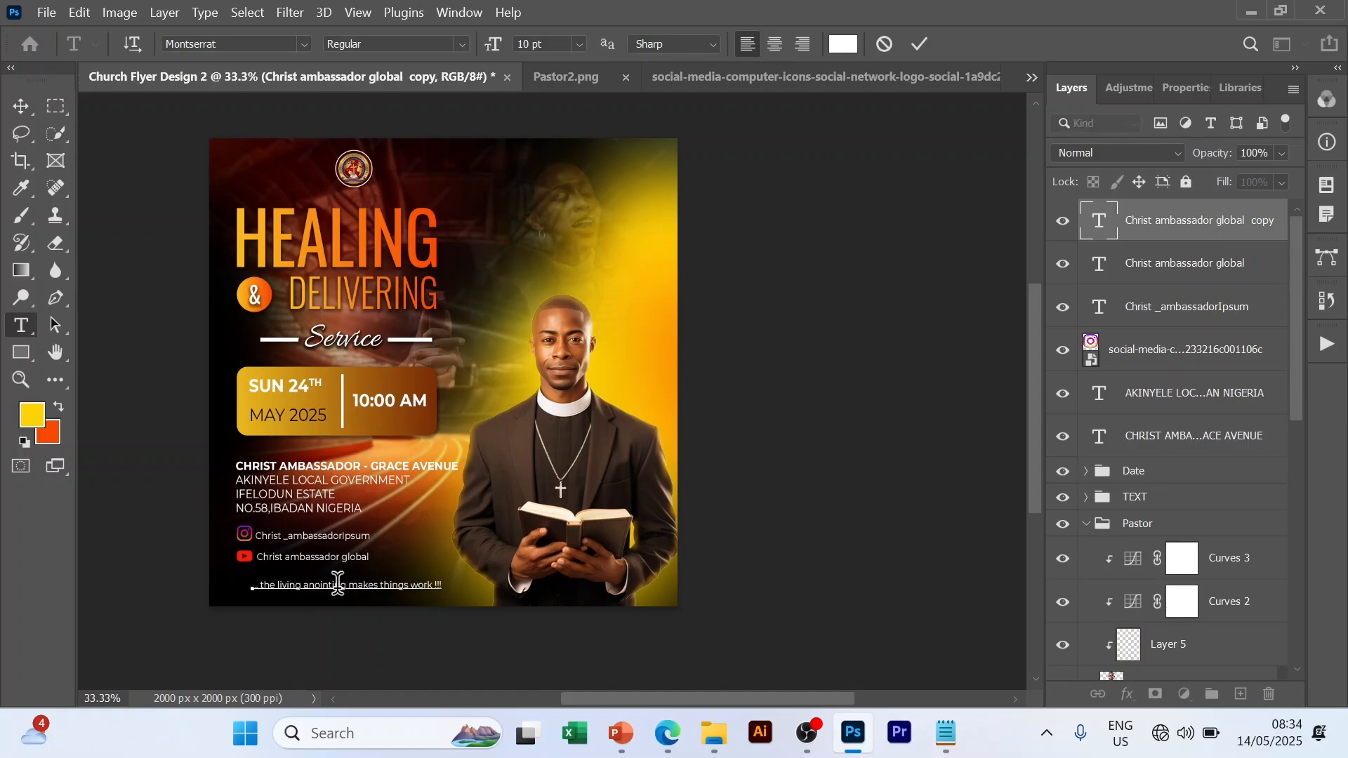
- Set the font size of the living anointing tagline to 9 pt and commit the text
key(ctrl+a)
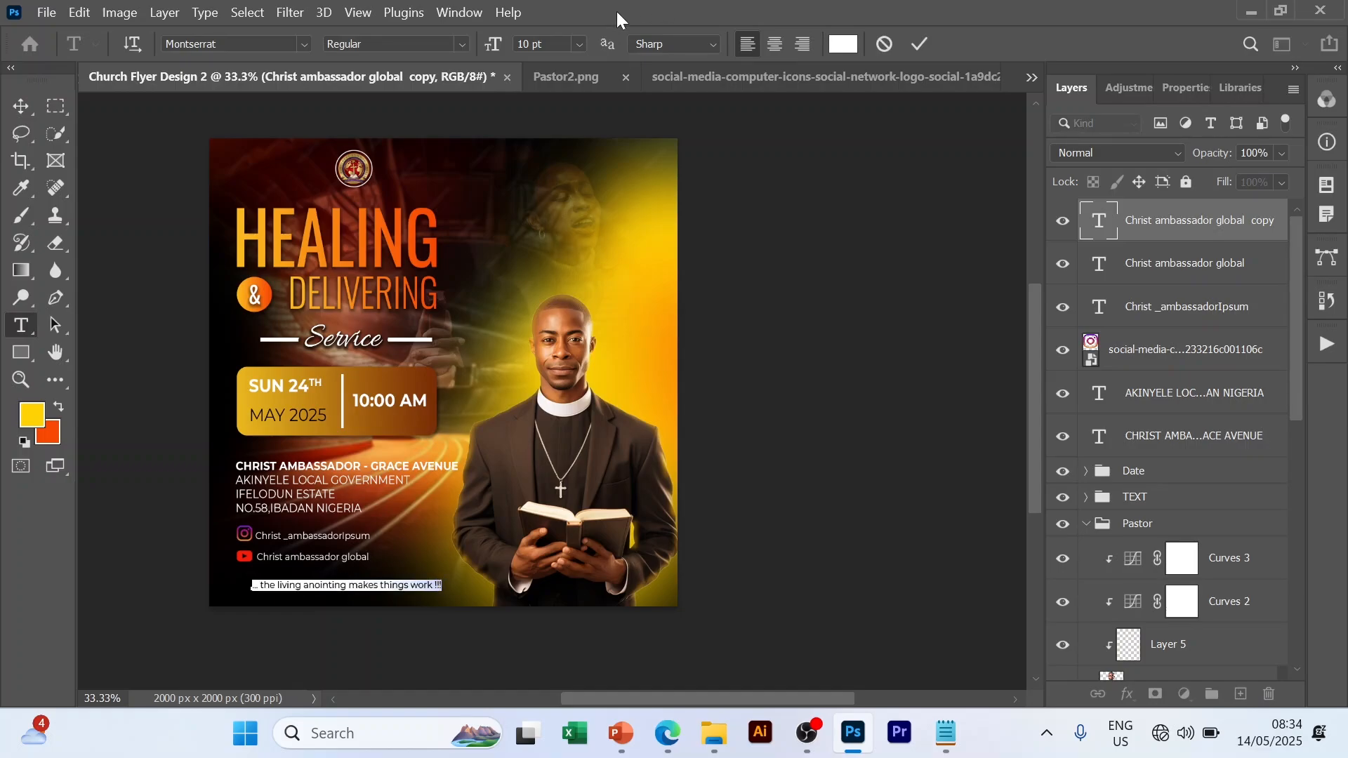
click(579, 43)
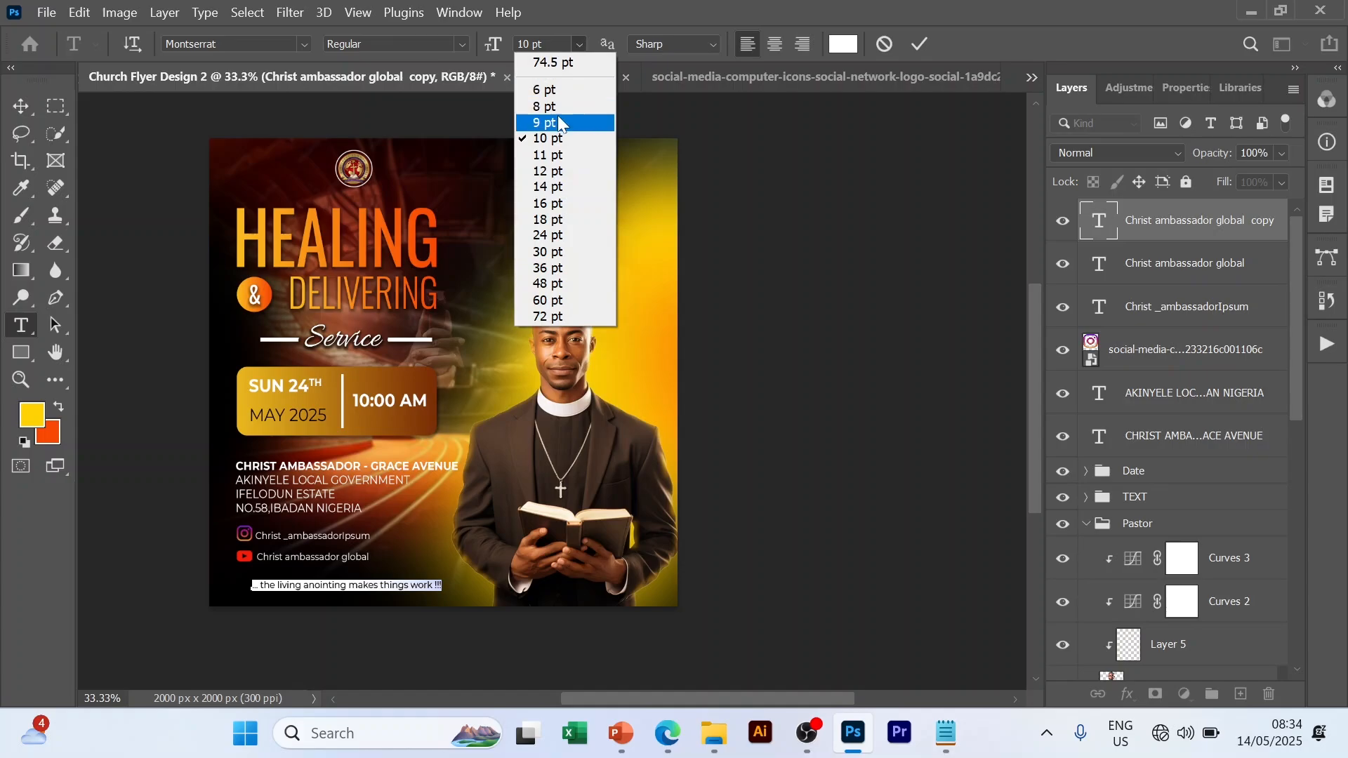
click(557, 123)
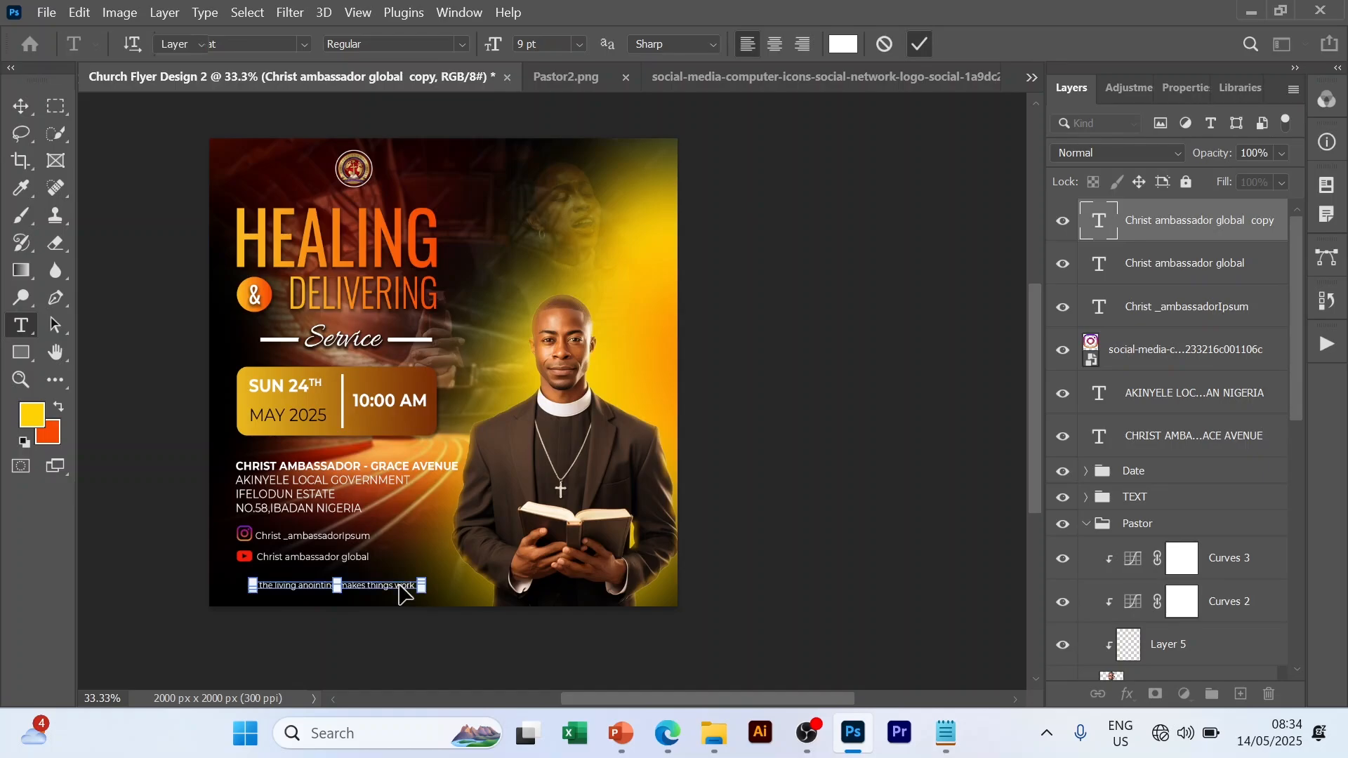
key(ctrl+Return)
- Move the tagline near the flyer's bottom edge, align its start with the address text using the grid, and hide the grid
drag(398, 586, 380, 591)
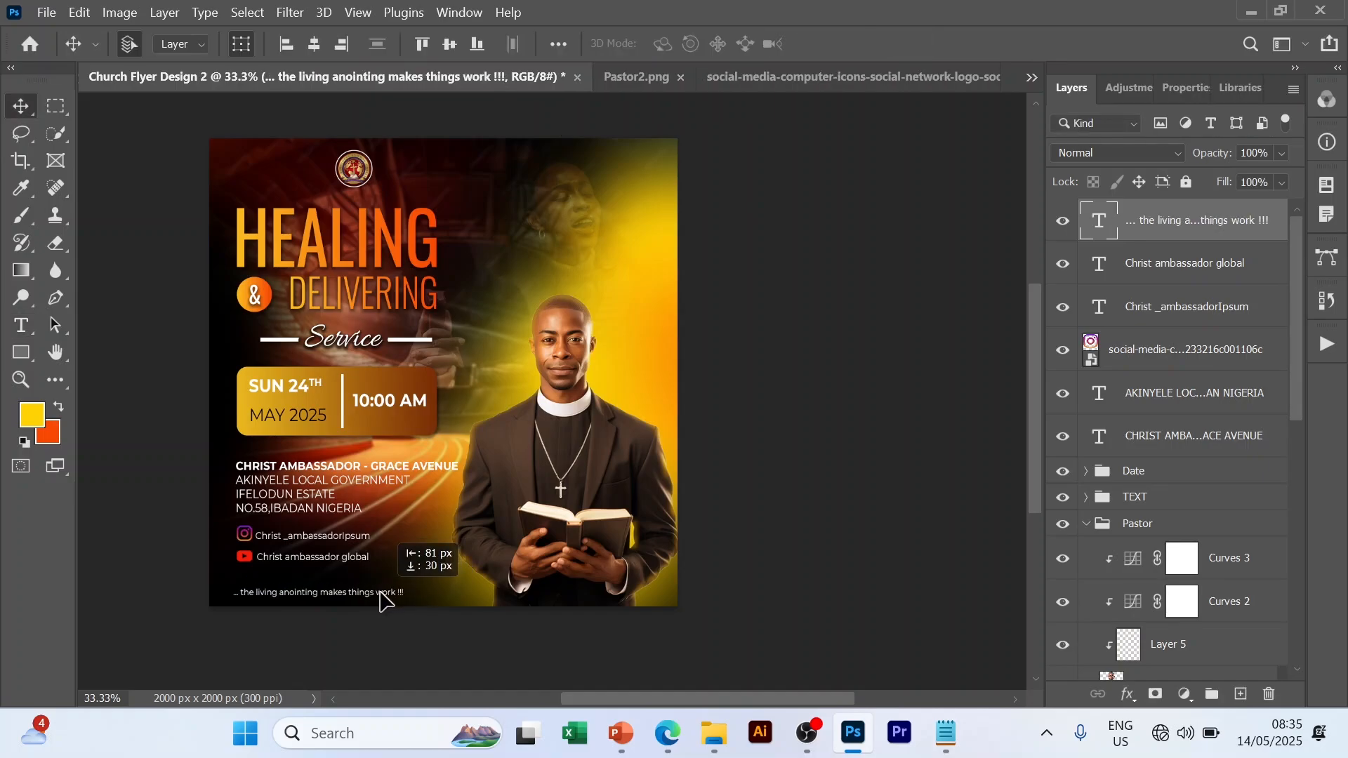
key(ctrl+t)
key(ctrl+apostrophe)
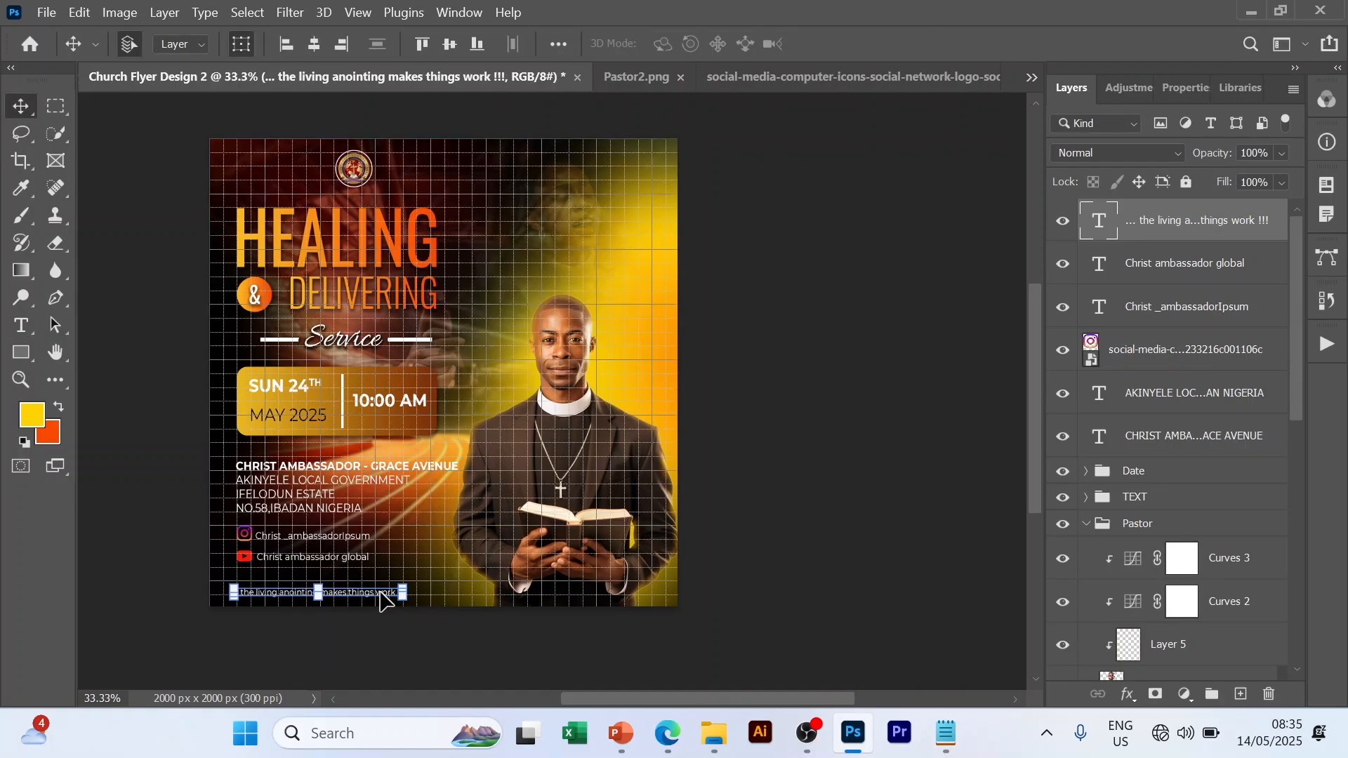
key(Return)
drag(361, 592, 365, 587)
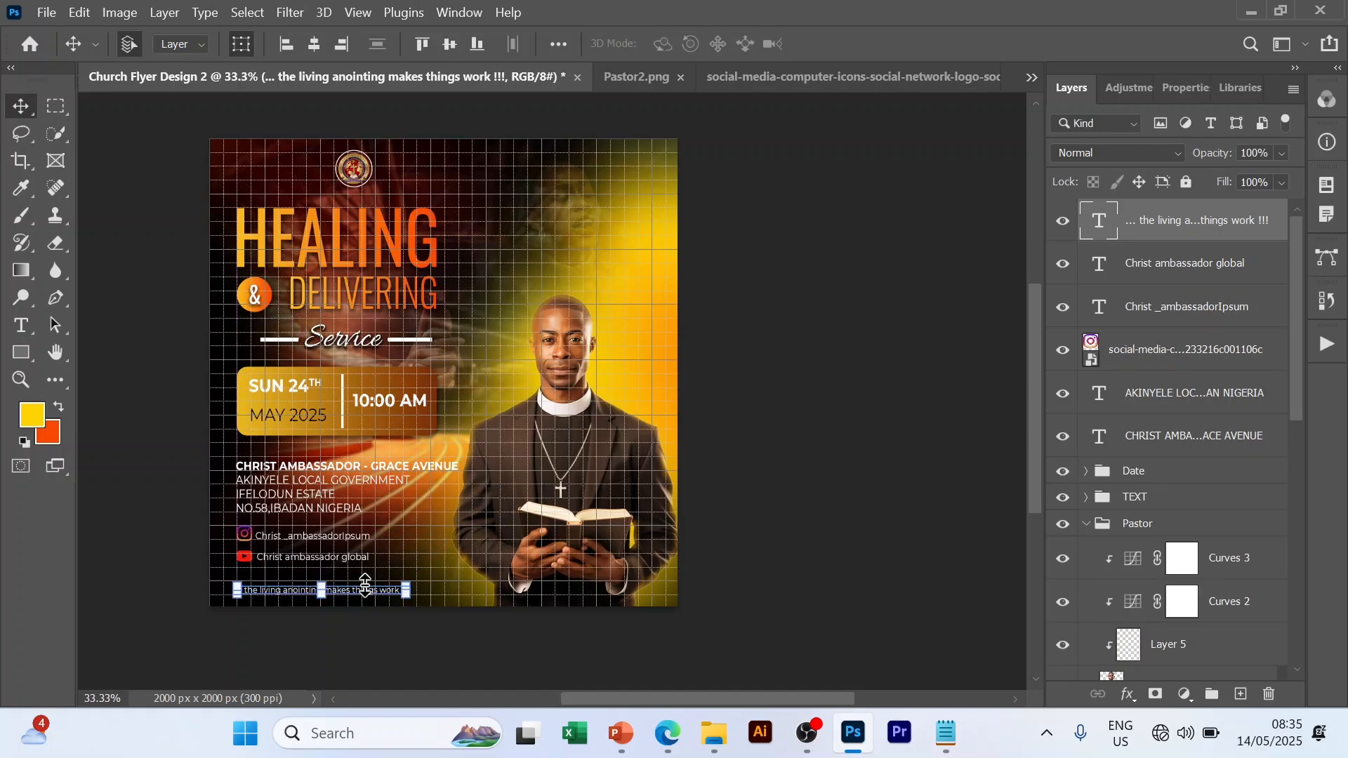
click(464, 595)
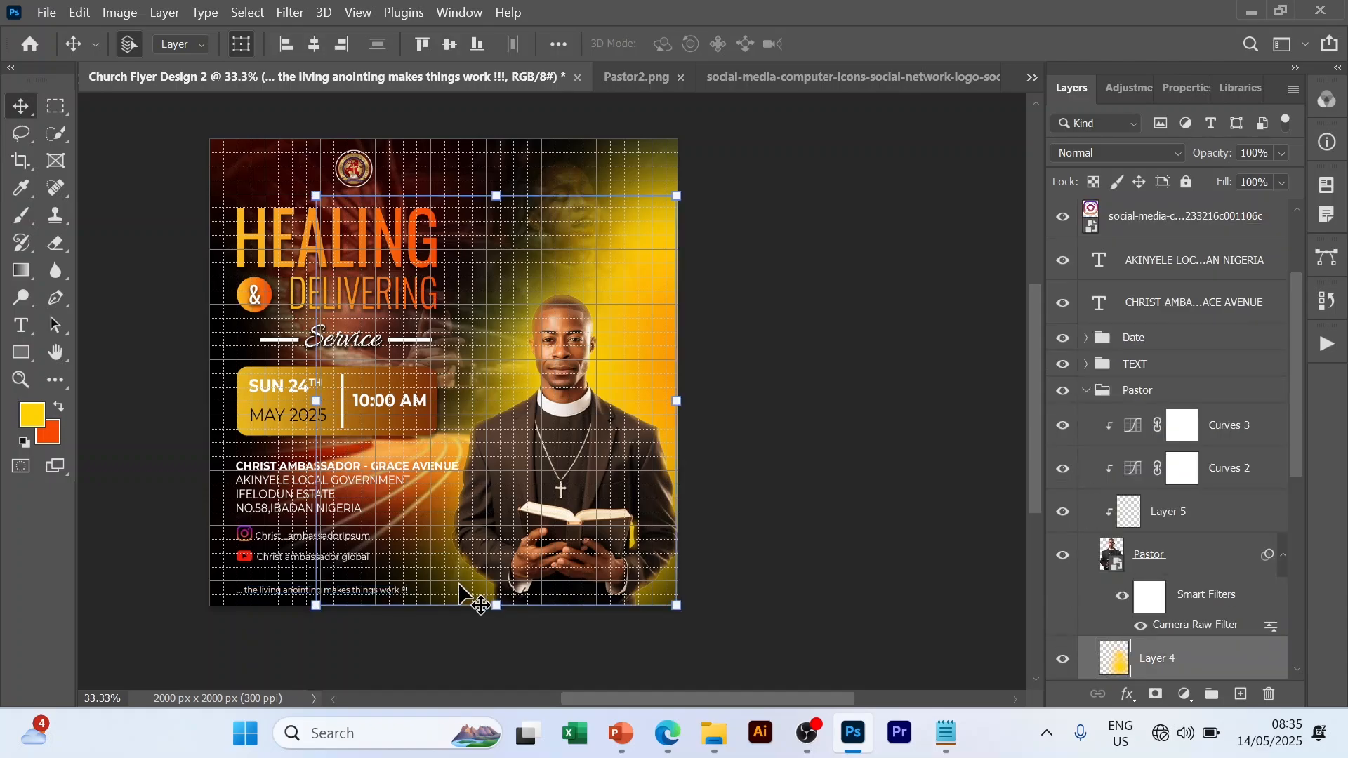
click(776, 538)
key(ctrl+apostrophe)
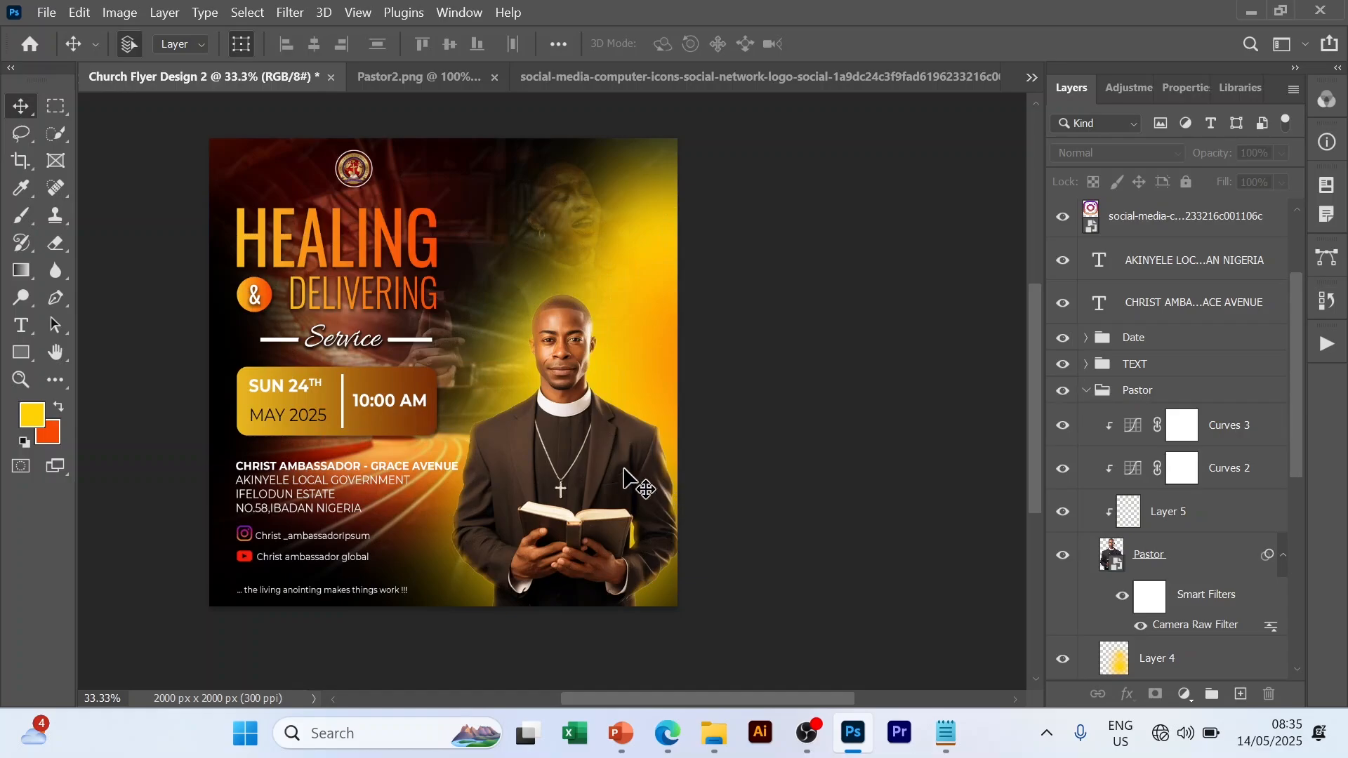
- Duplicate the CHRIST AMBASSADOR - GRACE AVENUE heading across onto the pastor and replace the copy's text with the pastor's title and name from Notepad
click(426, 464)
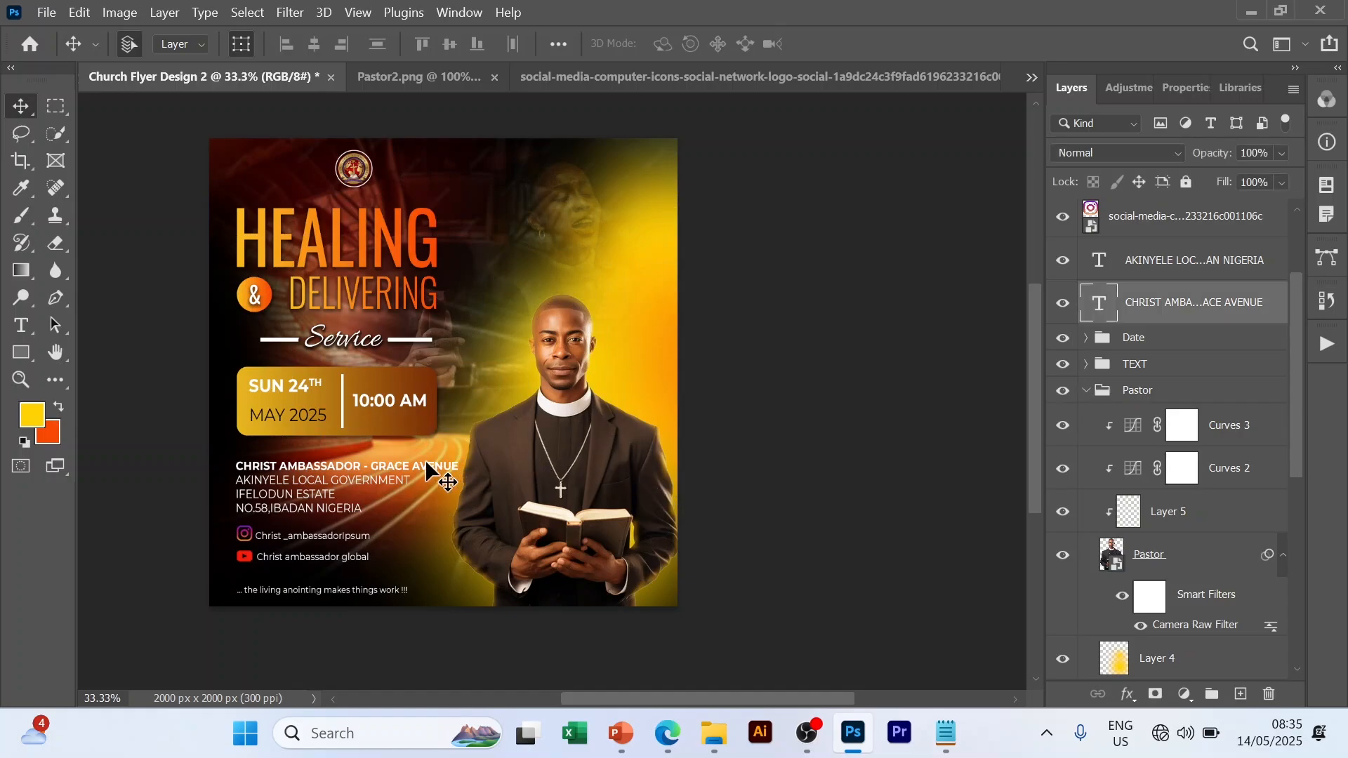
drag(426, 466, 649, 463)
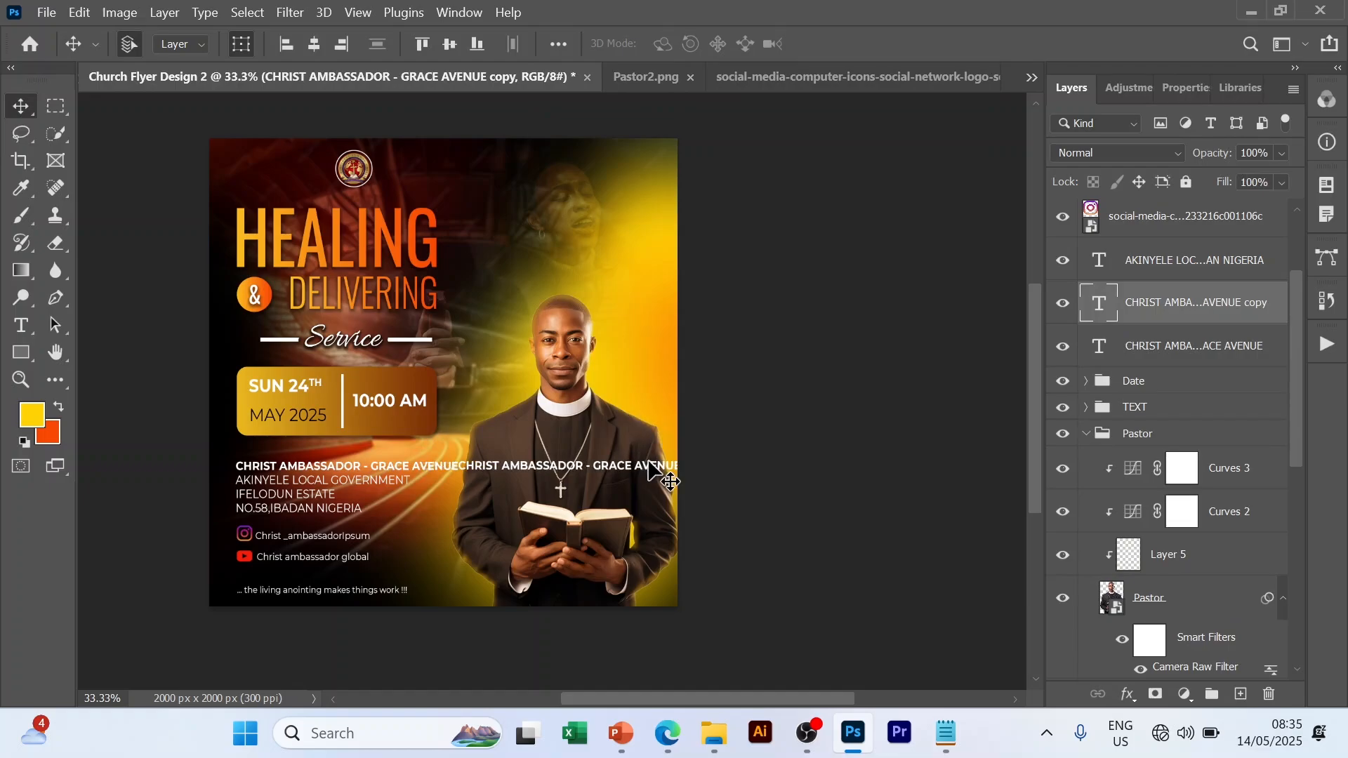
double_click(667, 469)
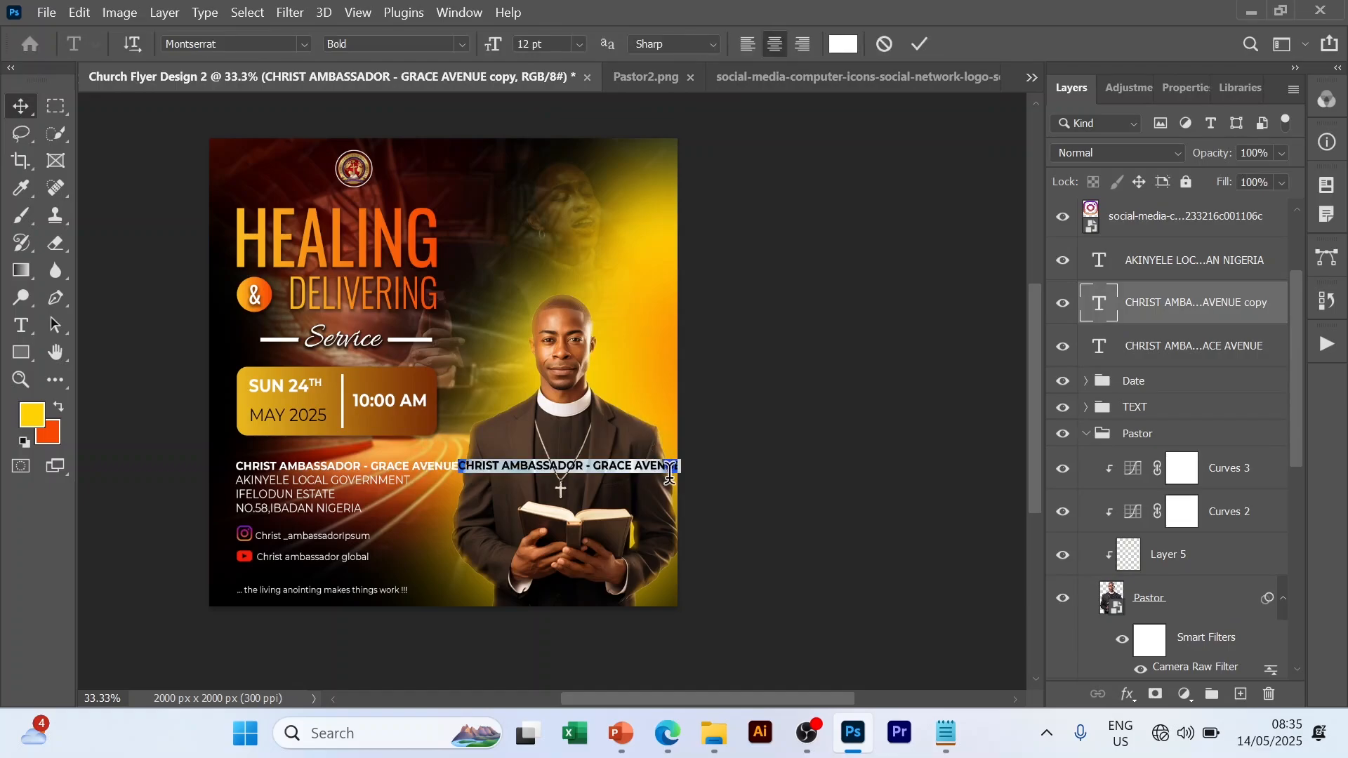
click(957, 747)
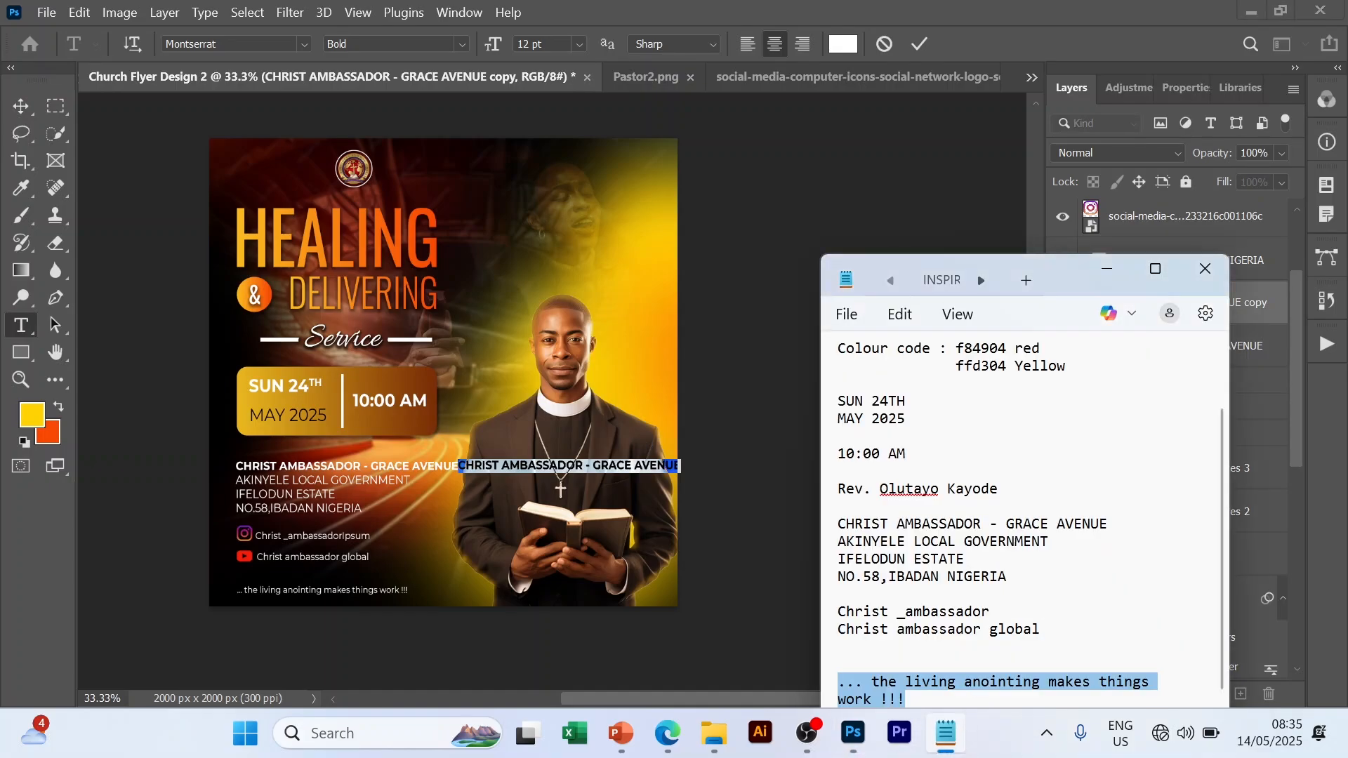
drag(838, 488, 998, 488)
key(ctrl+c)
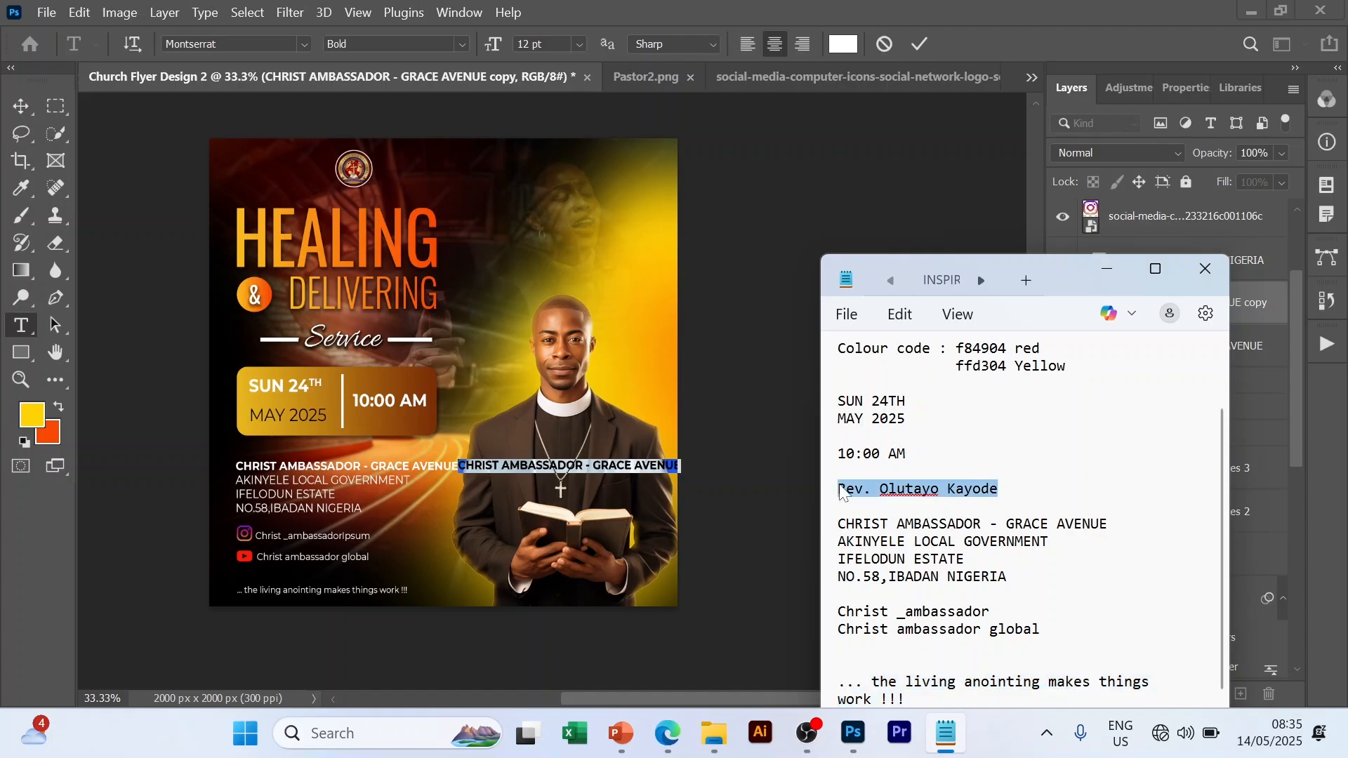
click(618, 465)
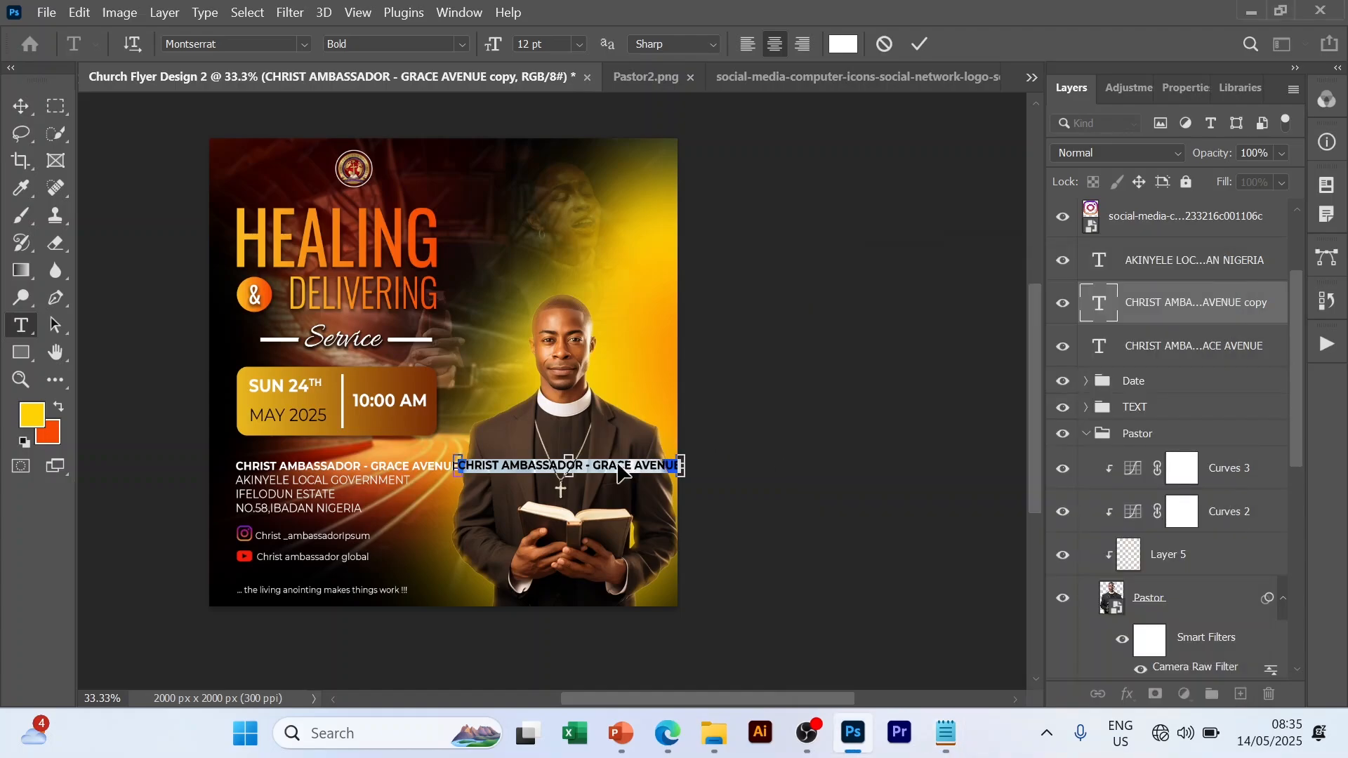
click(618, 465)
key(ctrl+a)
key(ctrl+v)
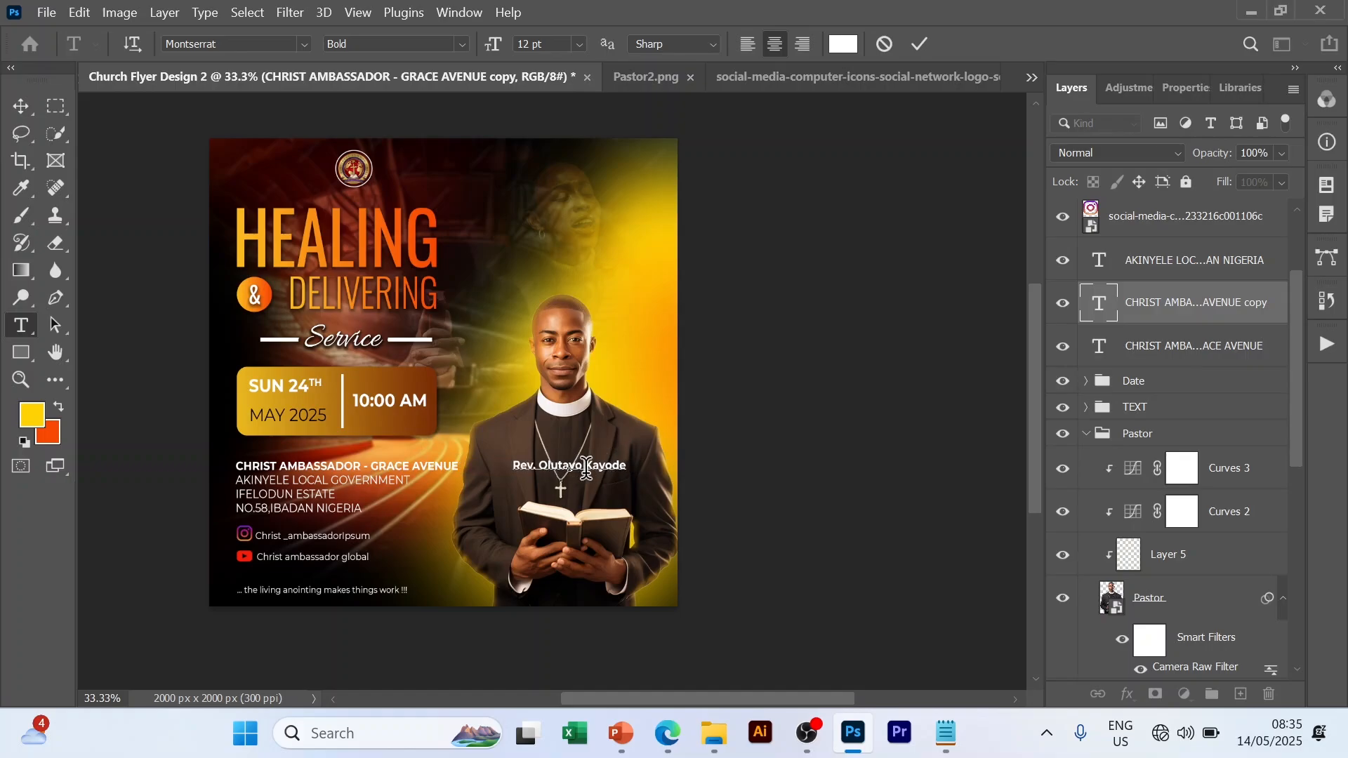
- Break the pastor's name onto two lines before the surname and set its font size to 10 pt
click(587, 467)
key(Return)
key(ctrl)
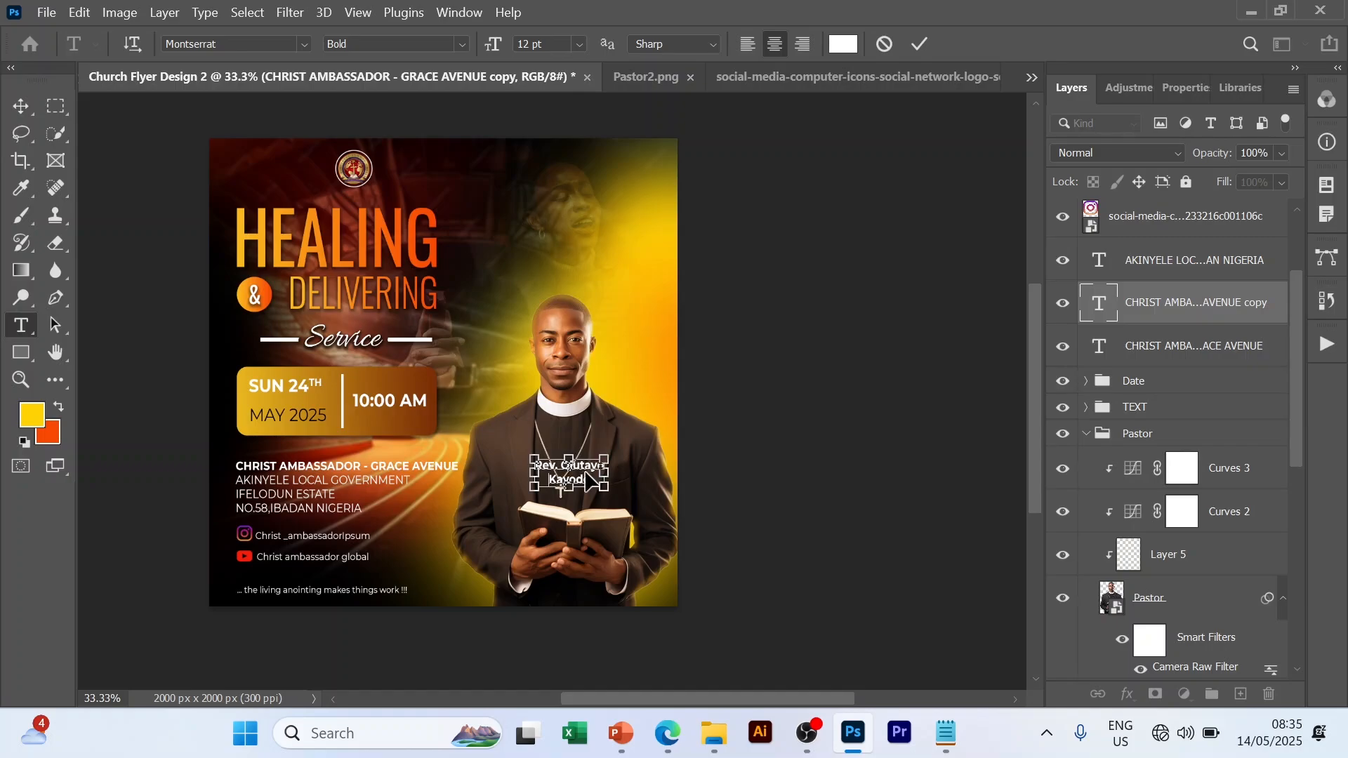
key(ctrl+a)
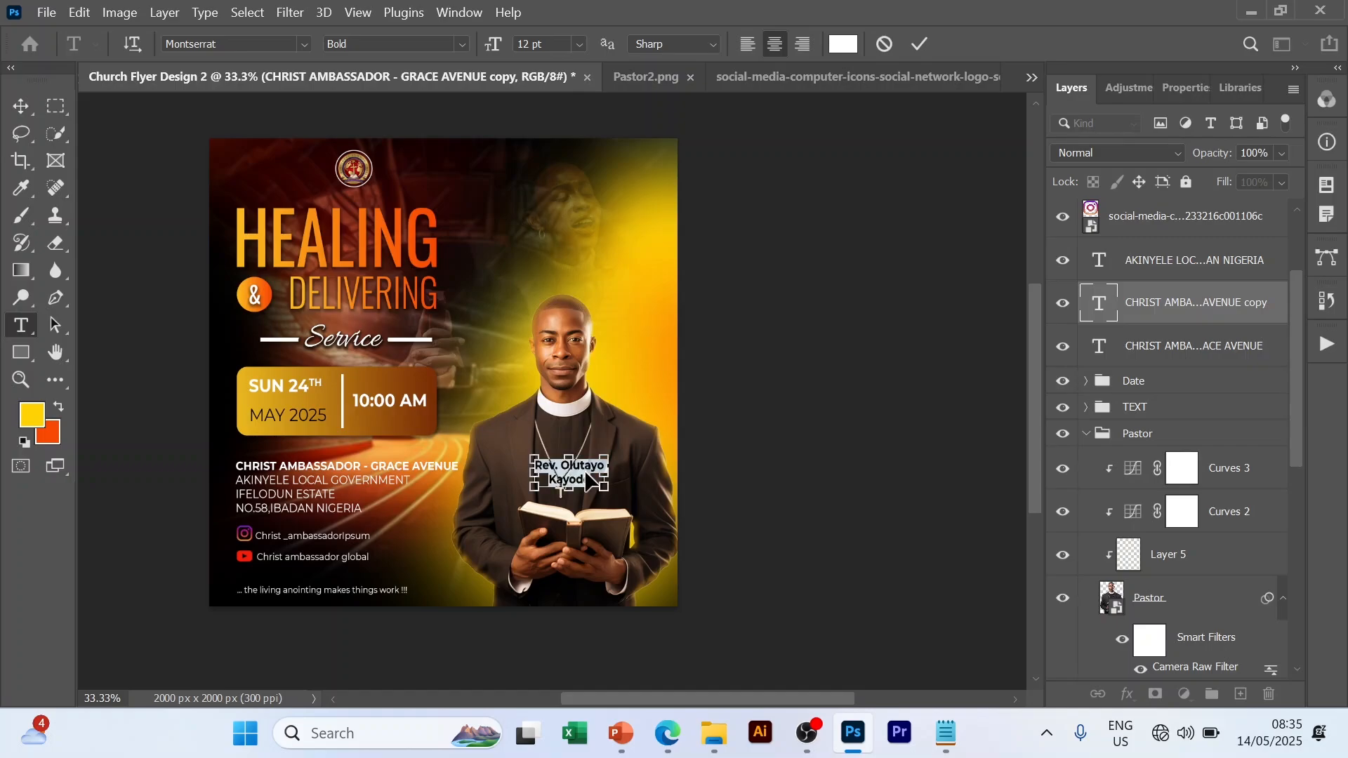
click(583, 43)
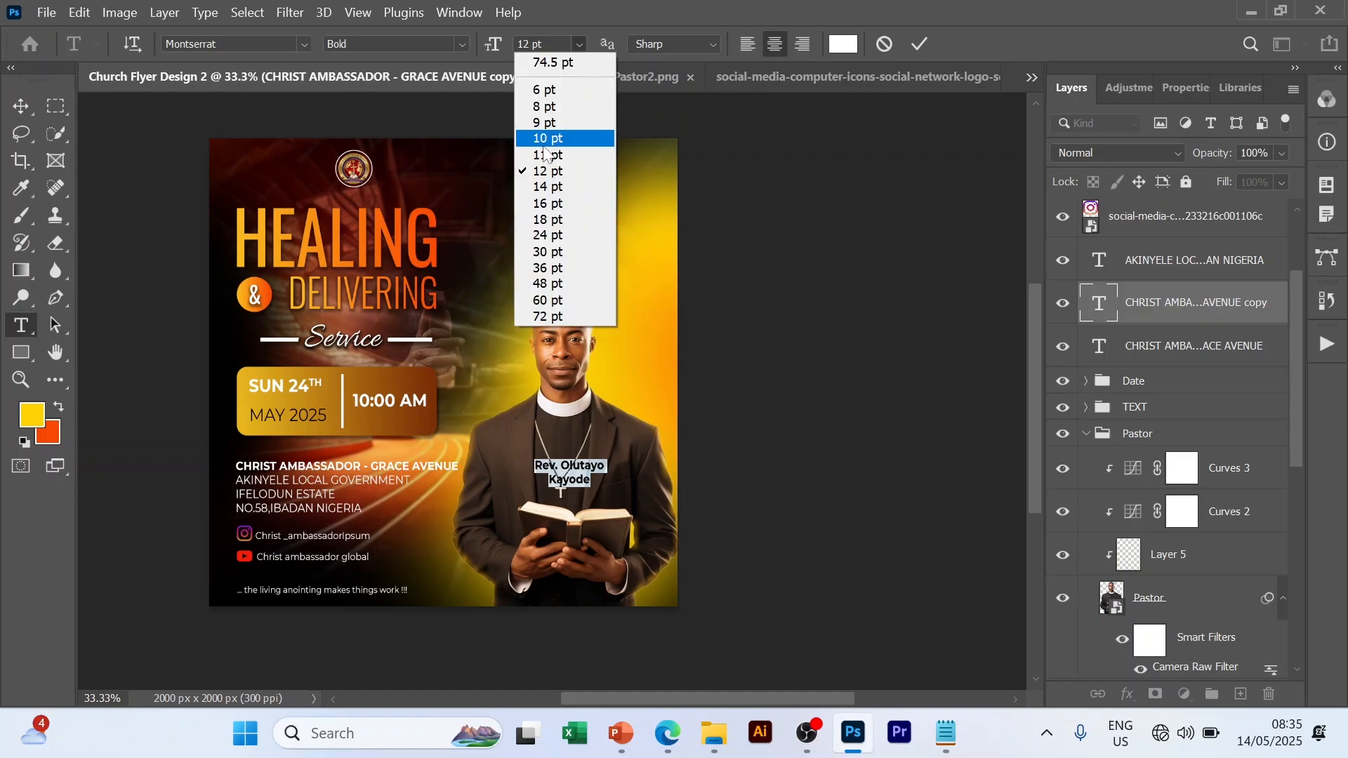
click(544, 144)
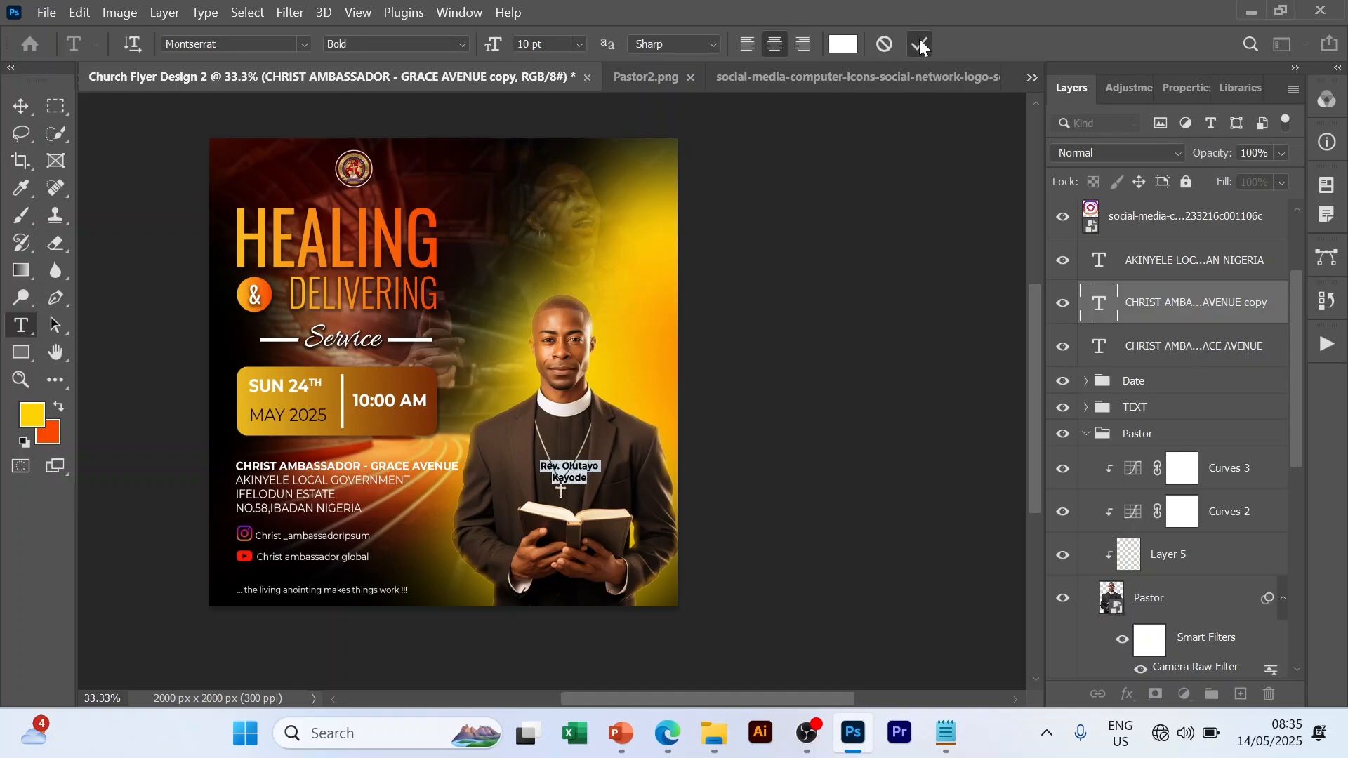
key(ctrl+Return)
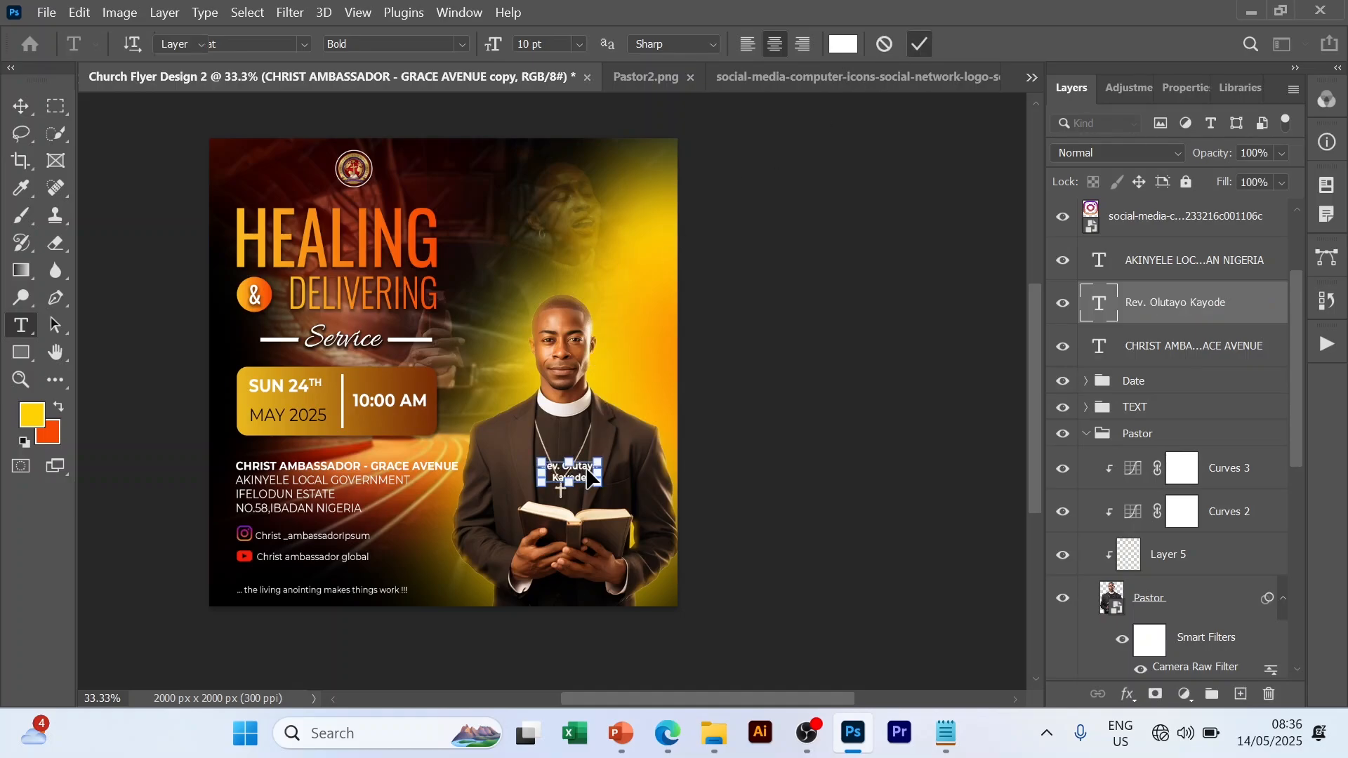
- Move the pastor's name onto the jacket beside the cross necklace, deselect it, and check its placement against the grid
key(v)
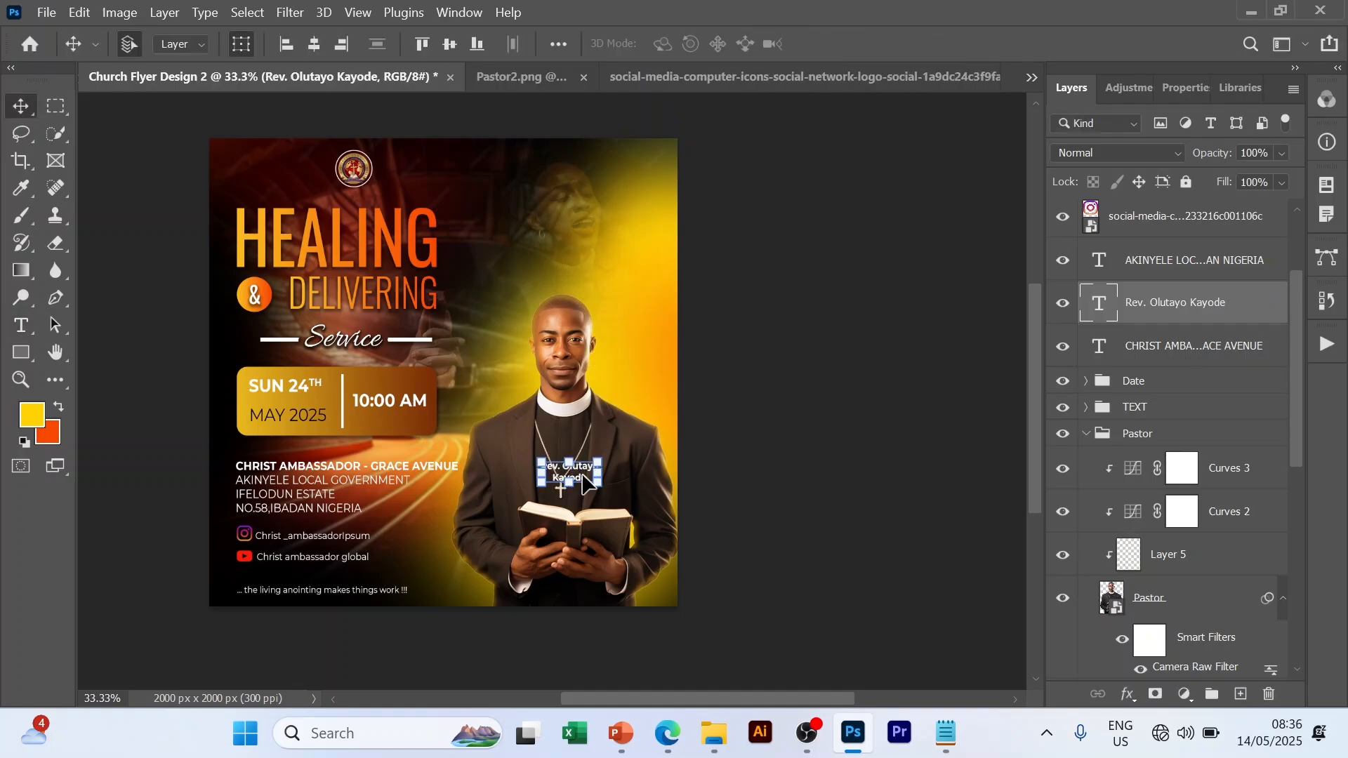
drag(583, 484, 634, 467)
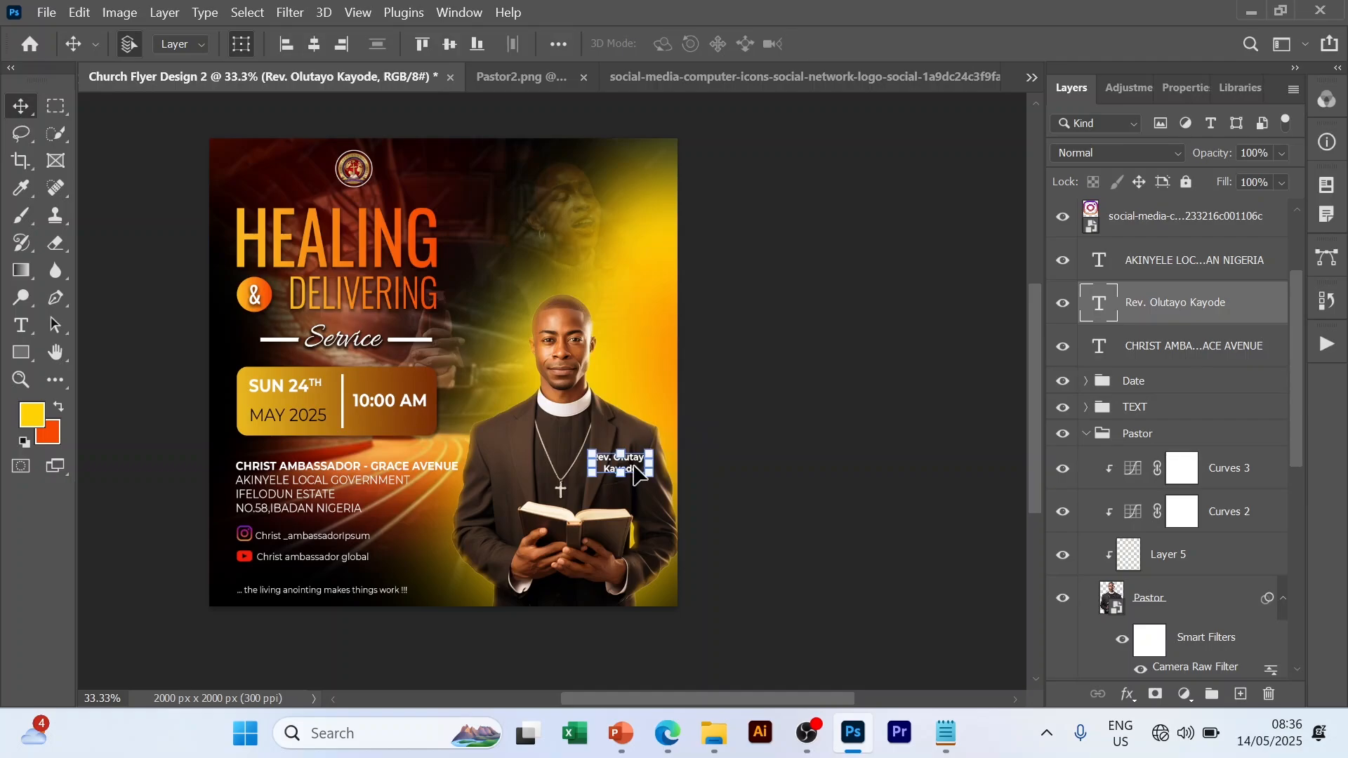
click(734, 496)
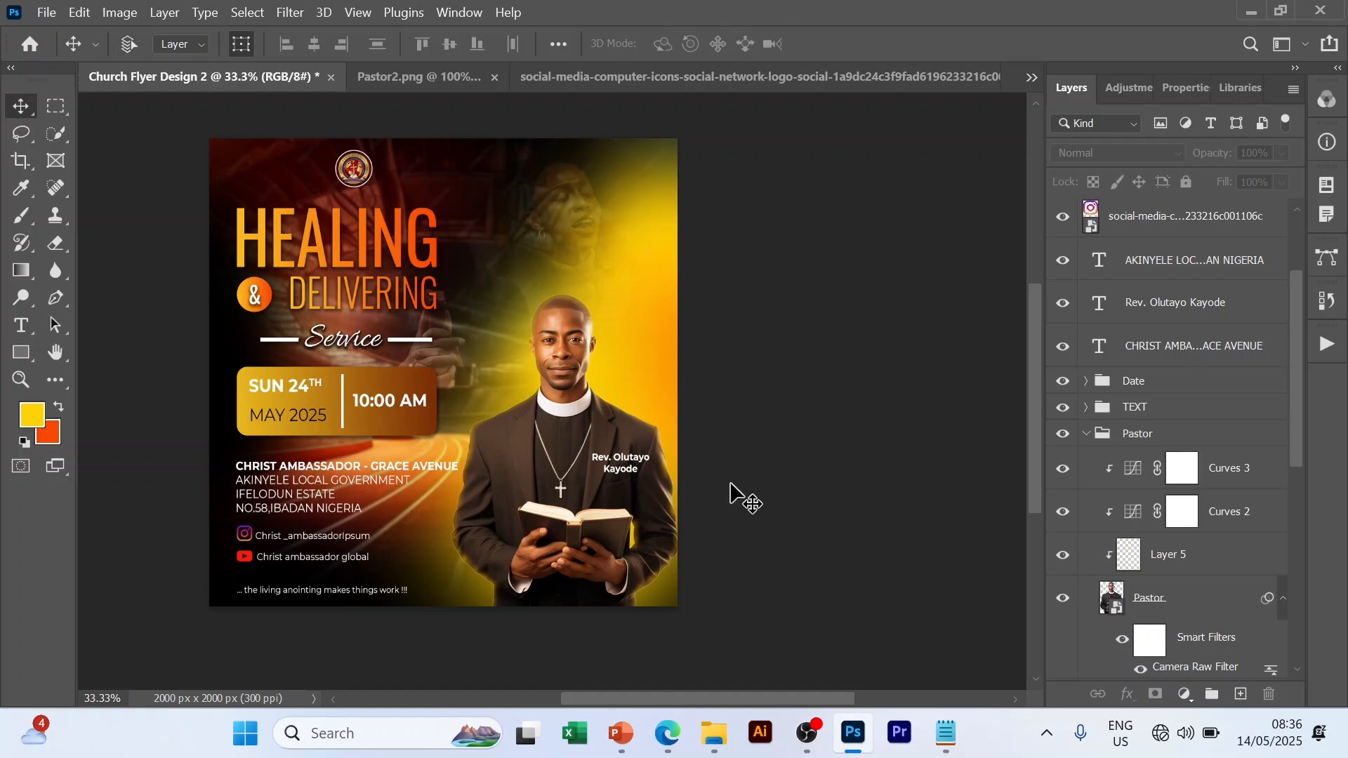
key(ctrl+apostrophe)
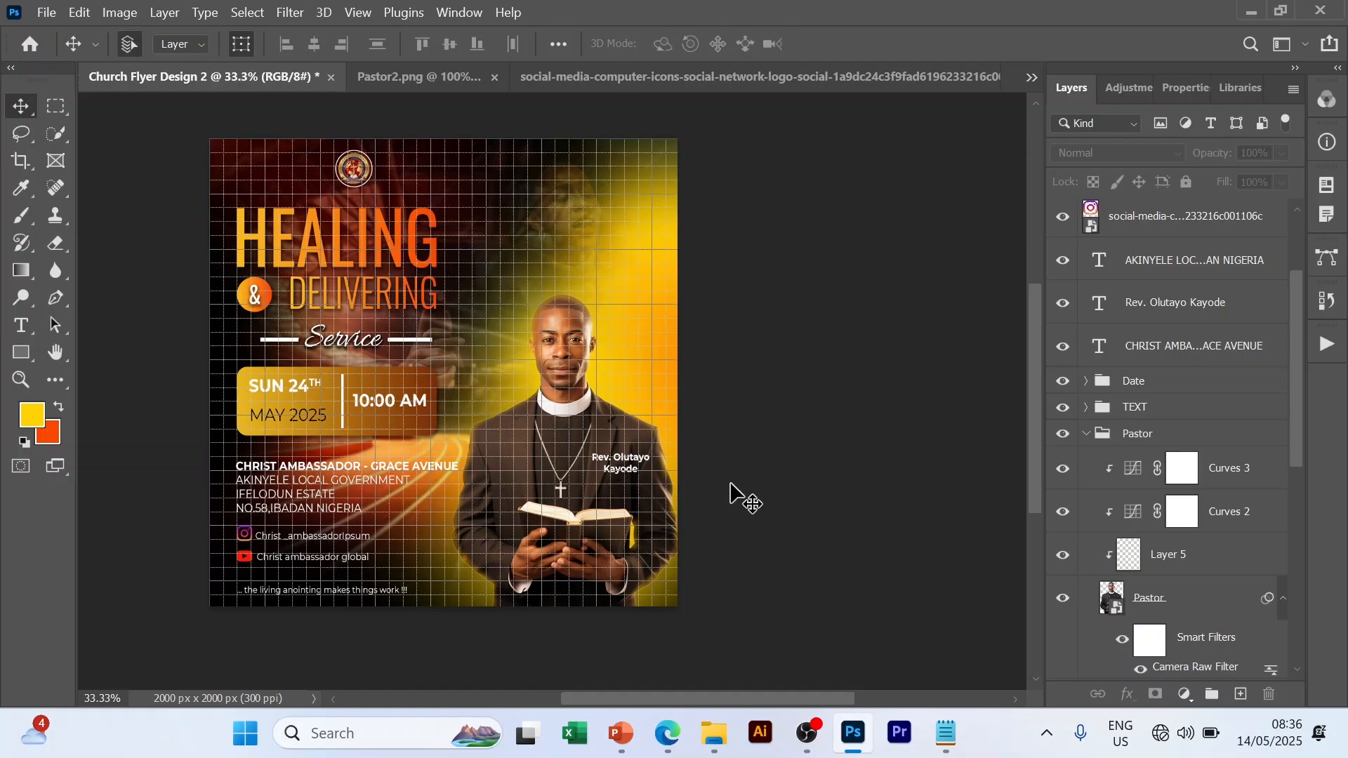
key(ctrl+apostrophe)
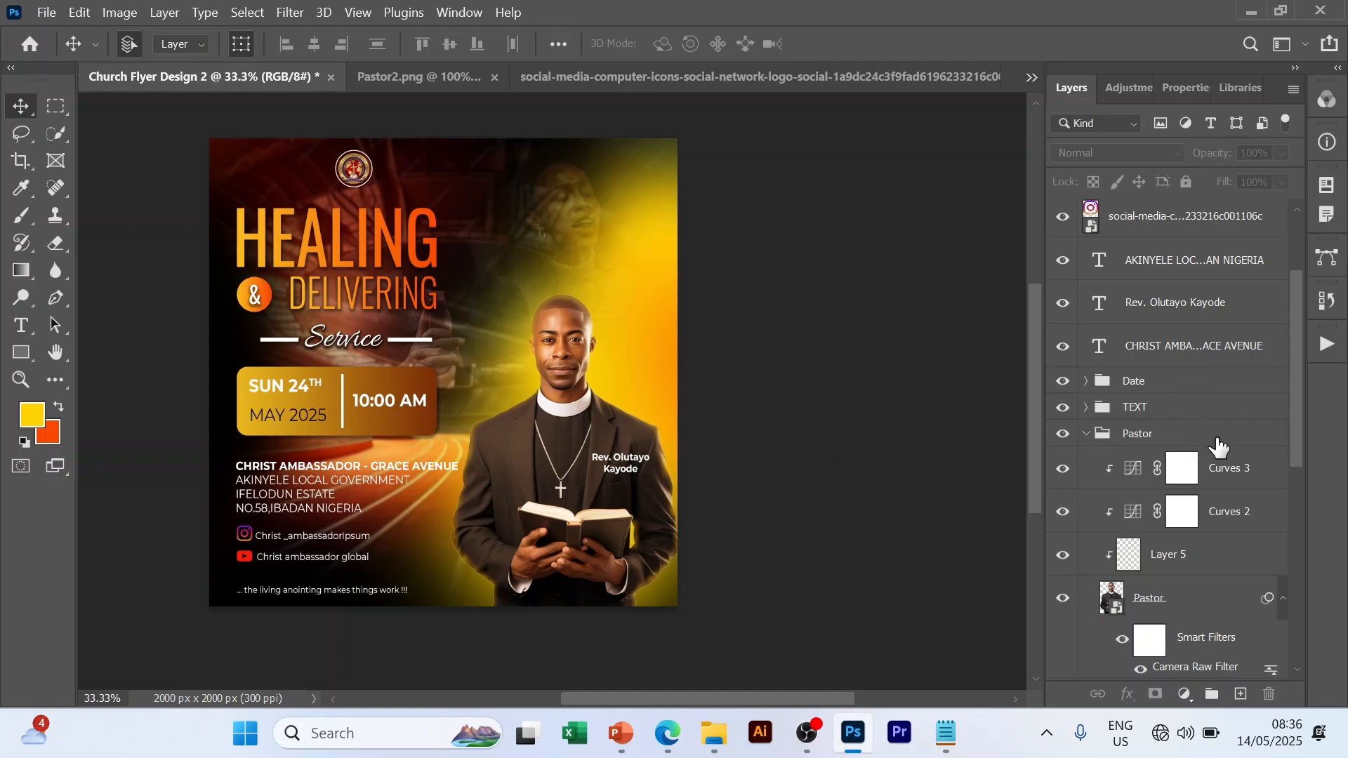
- Collapse the Pastor and background layer groups
scroll(1217, 445, up, 3)
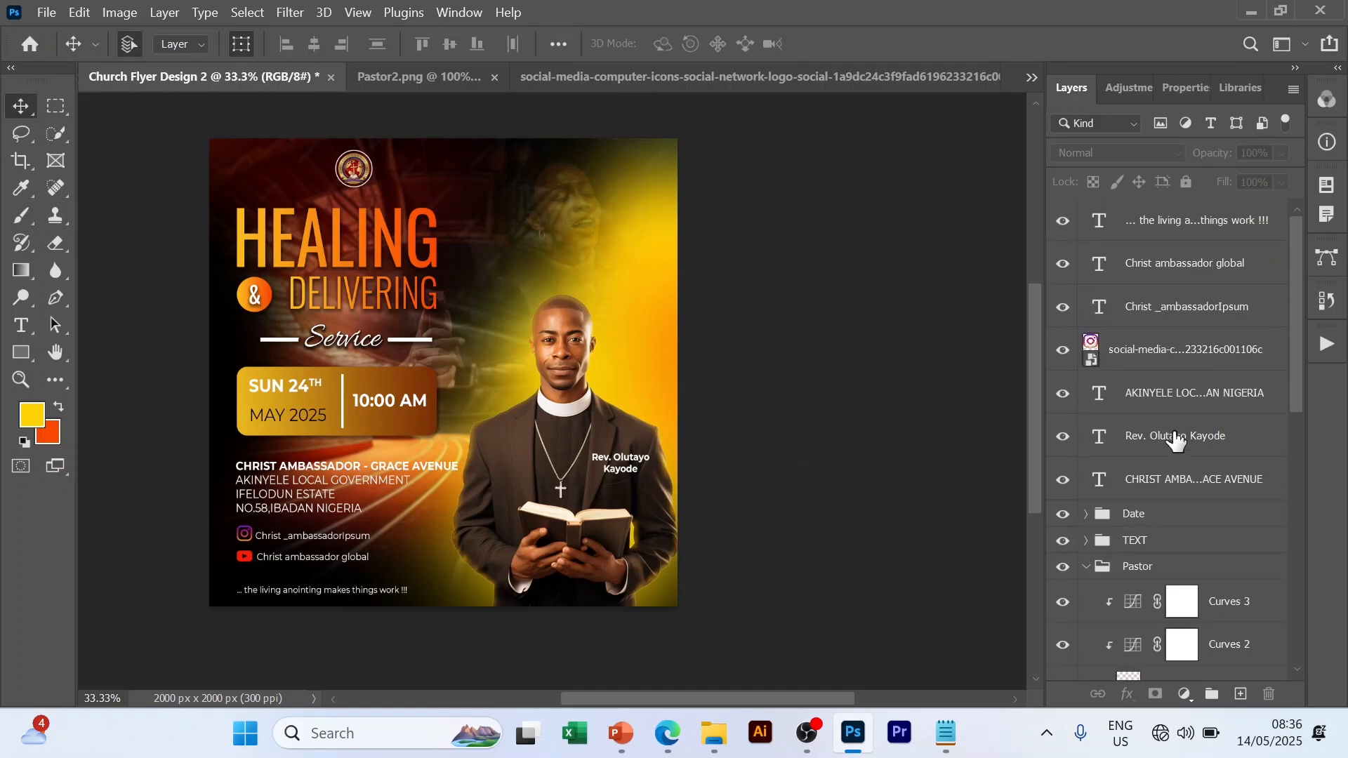
click(1086, 567)
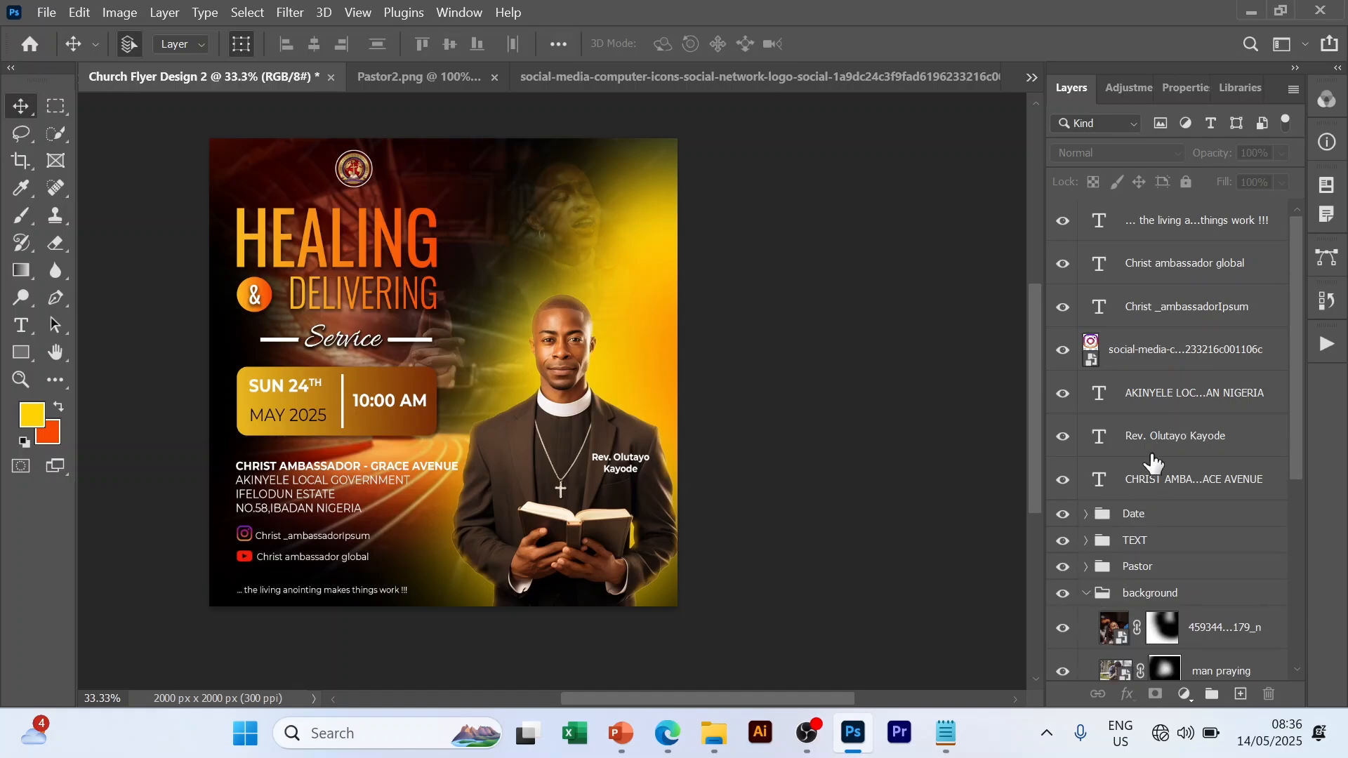
scroll(1151, 458, up, 6)
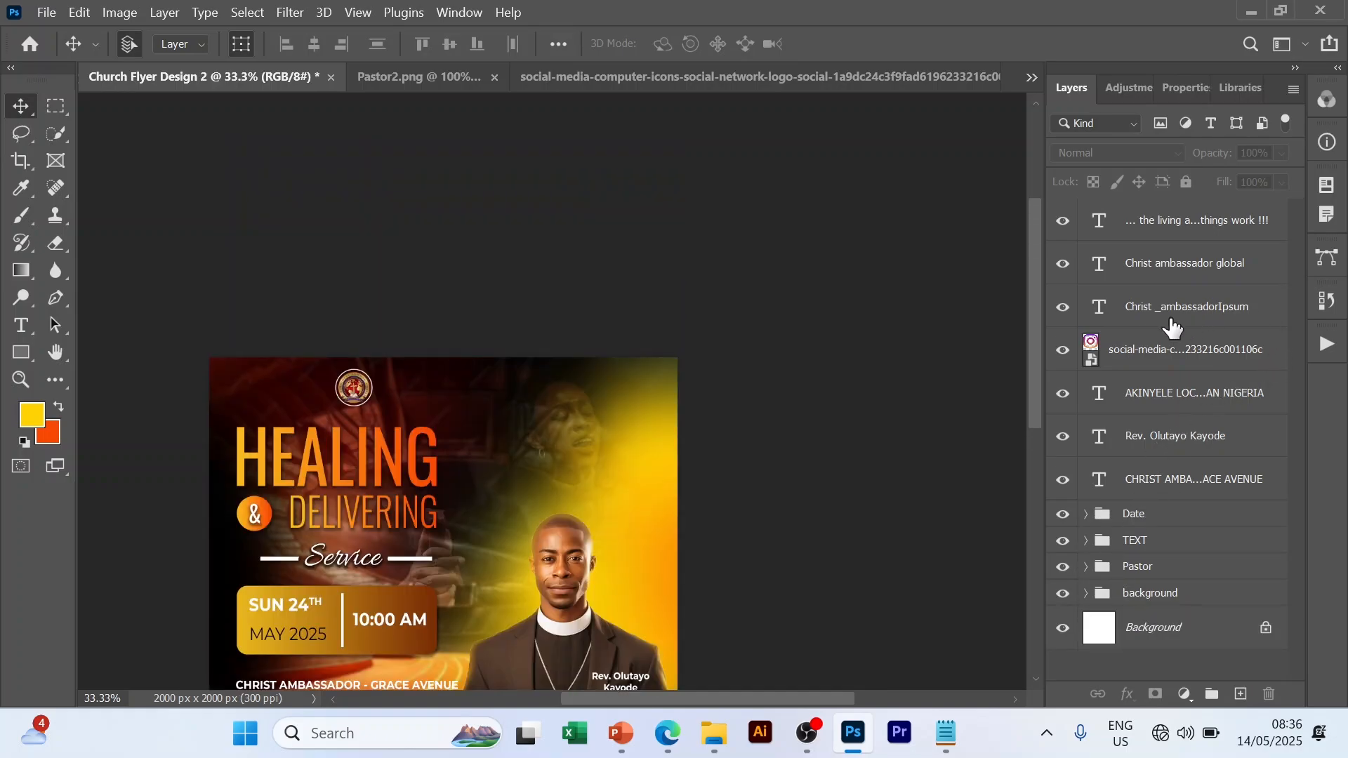
- Group the loose layers from the tagline down to the CHRIST AMBASSADOR - GRACE AVENUE heading, including the social media icon
scroll(1174, 295, up, 4)
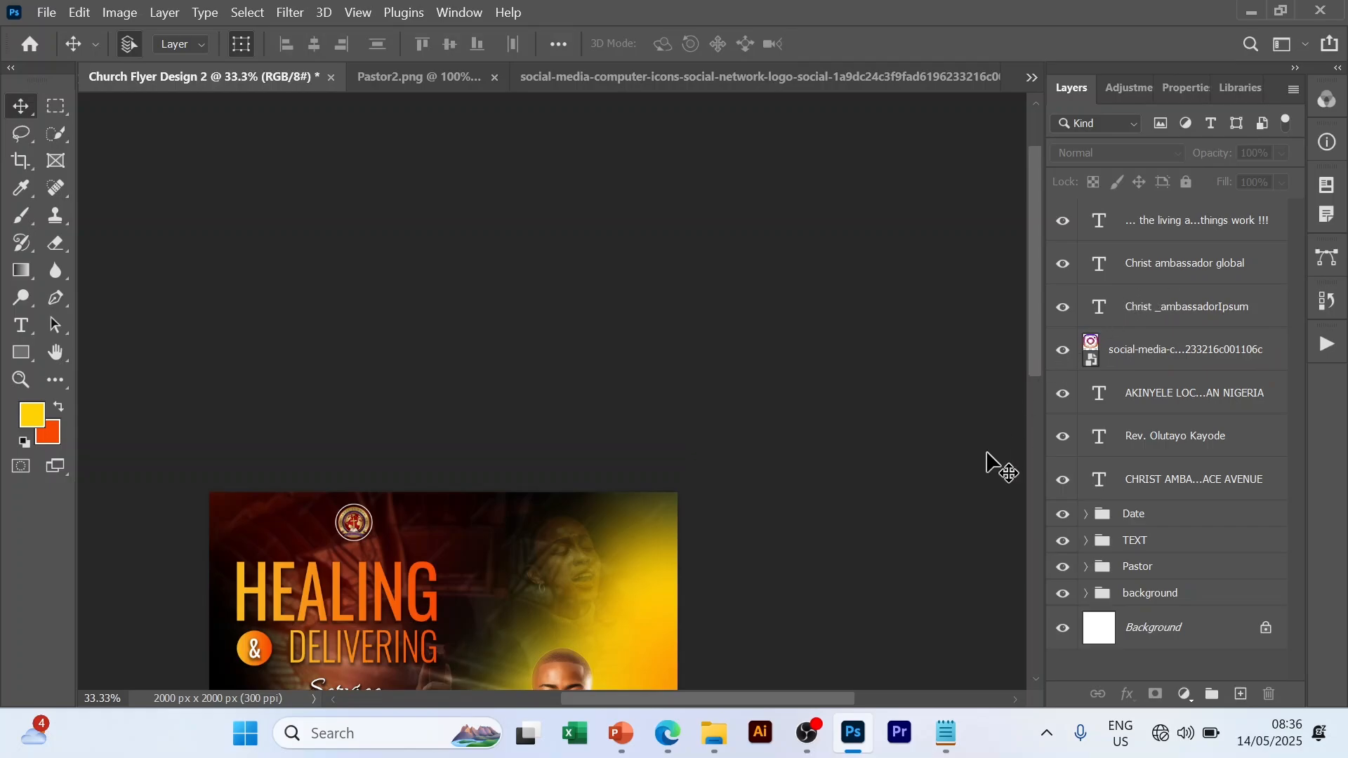
scroll(997, 466, down, 5)
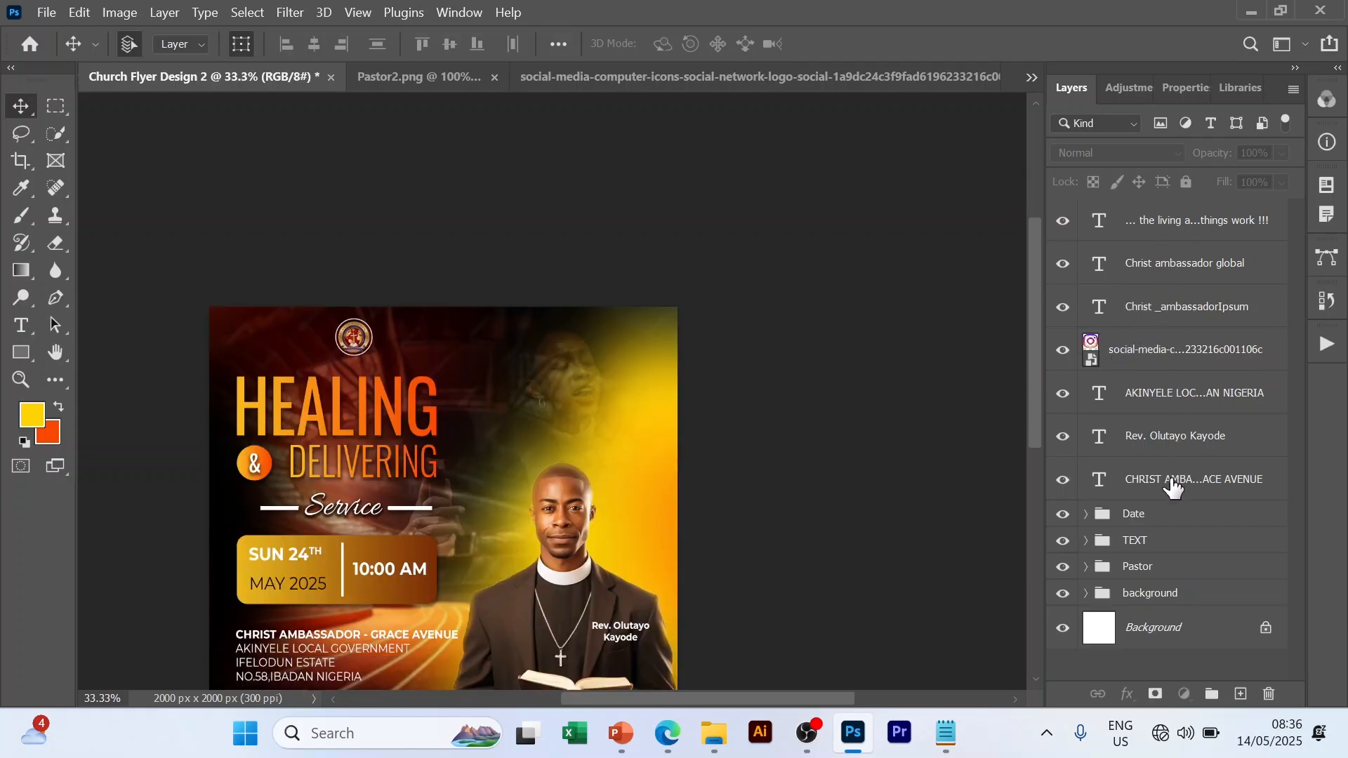
click(1180, 225)
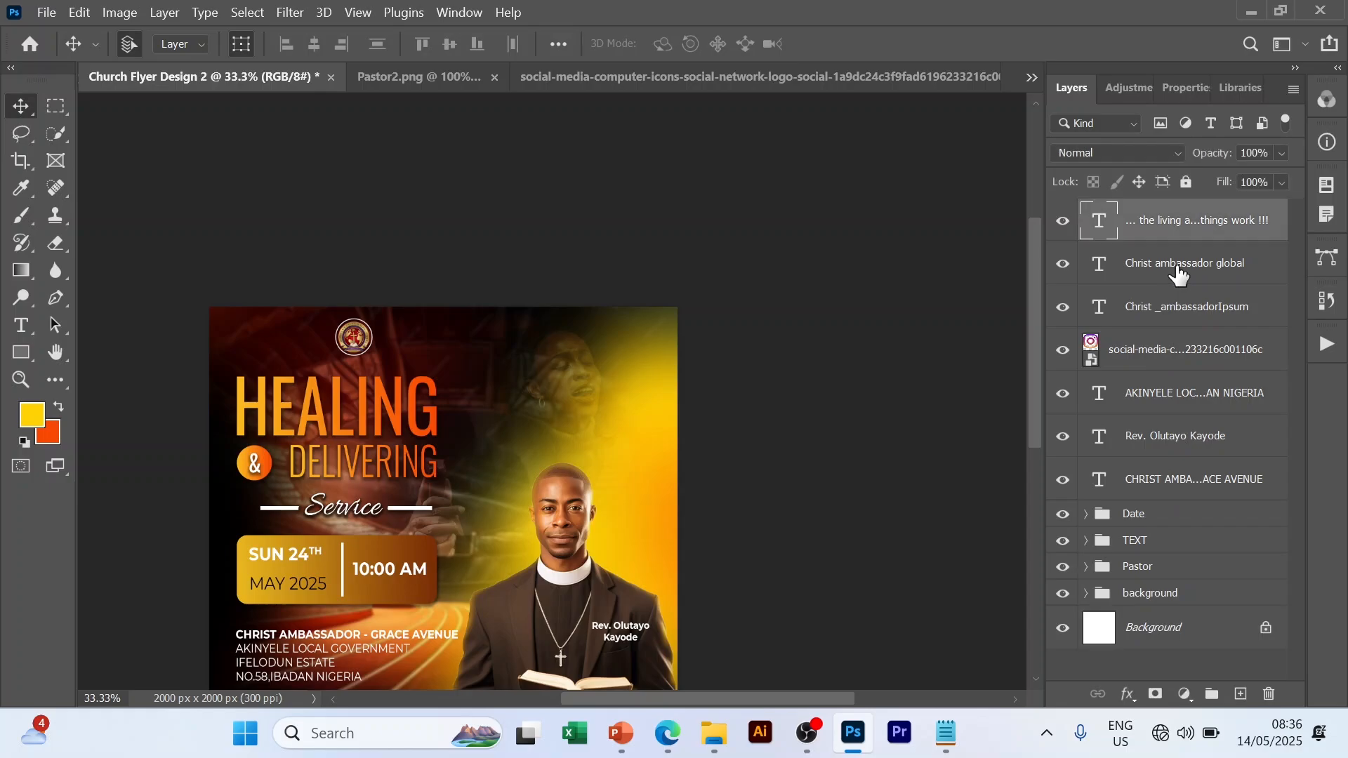
scroll(1171, 464, up, 2)
click(1172, 481)
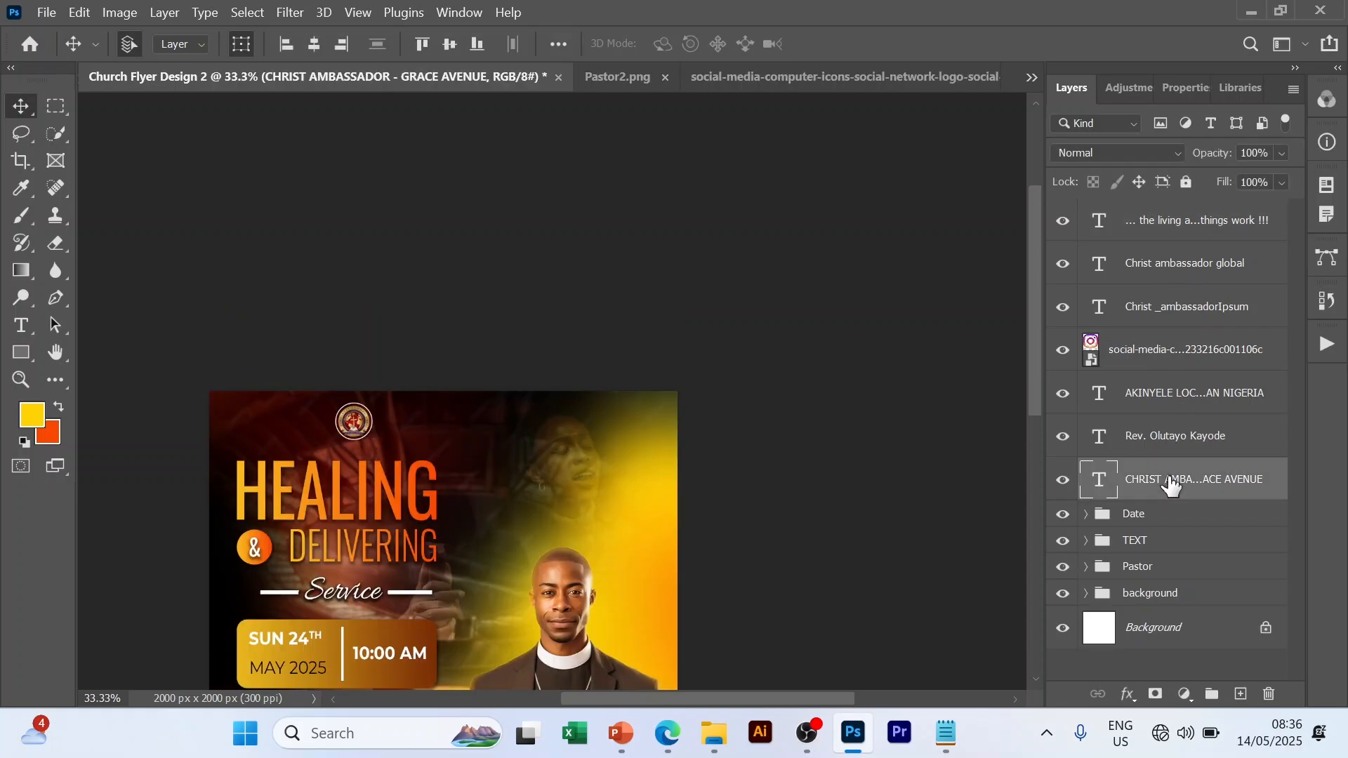
scroll(1179, 237, up, 2)
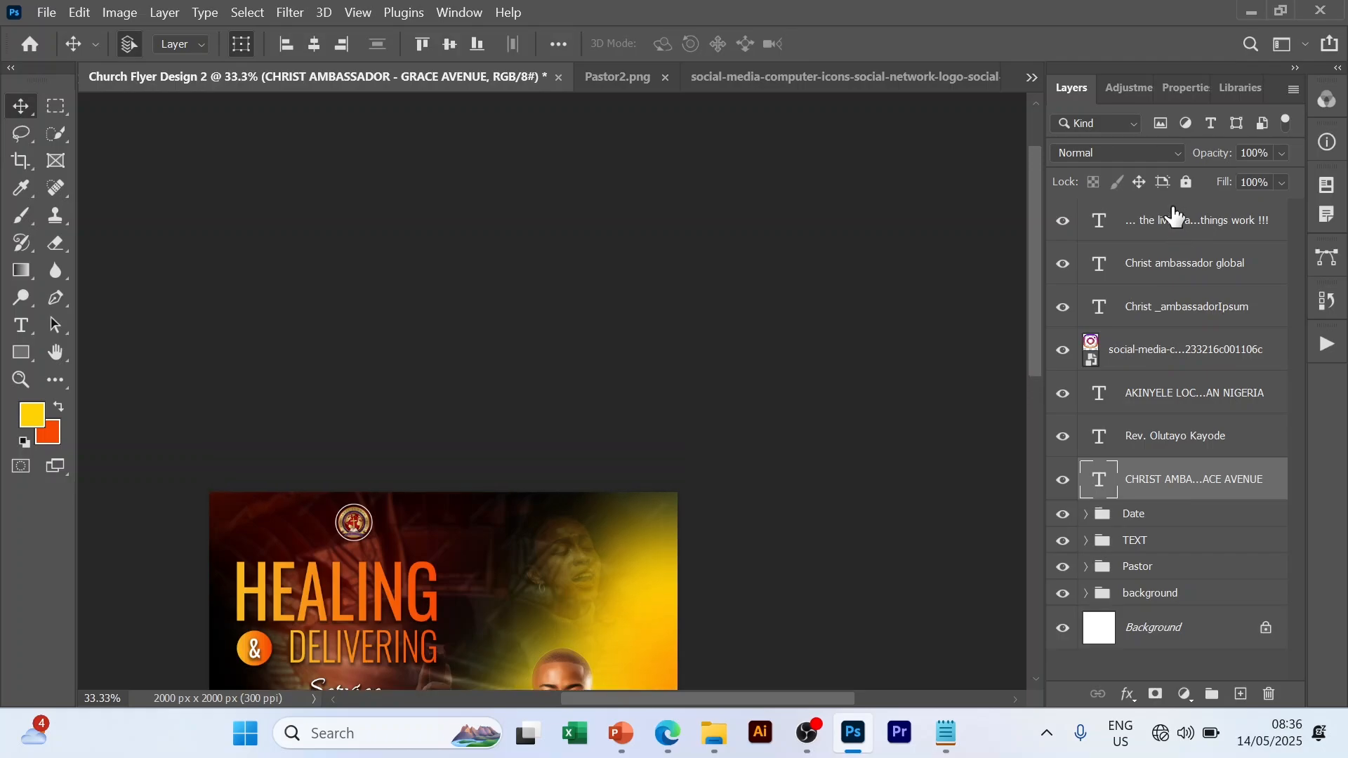
shift+click(1175, 219)
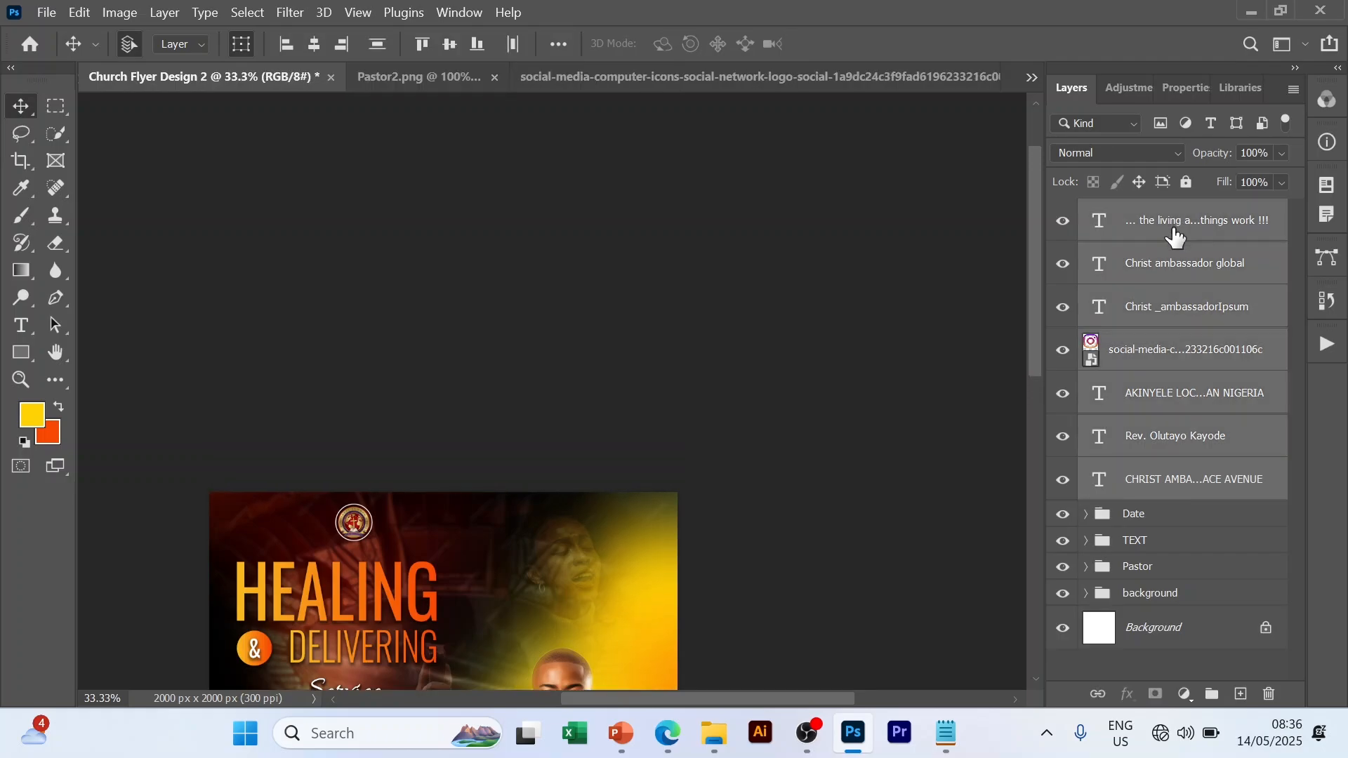
key(ctrl+g)
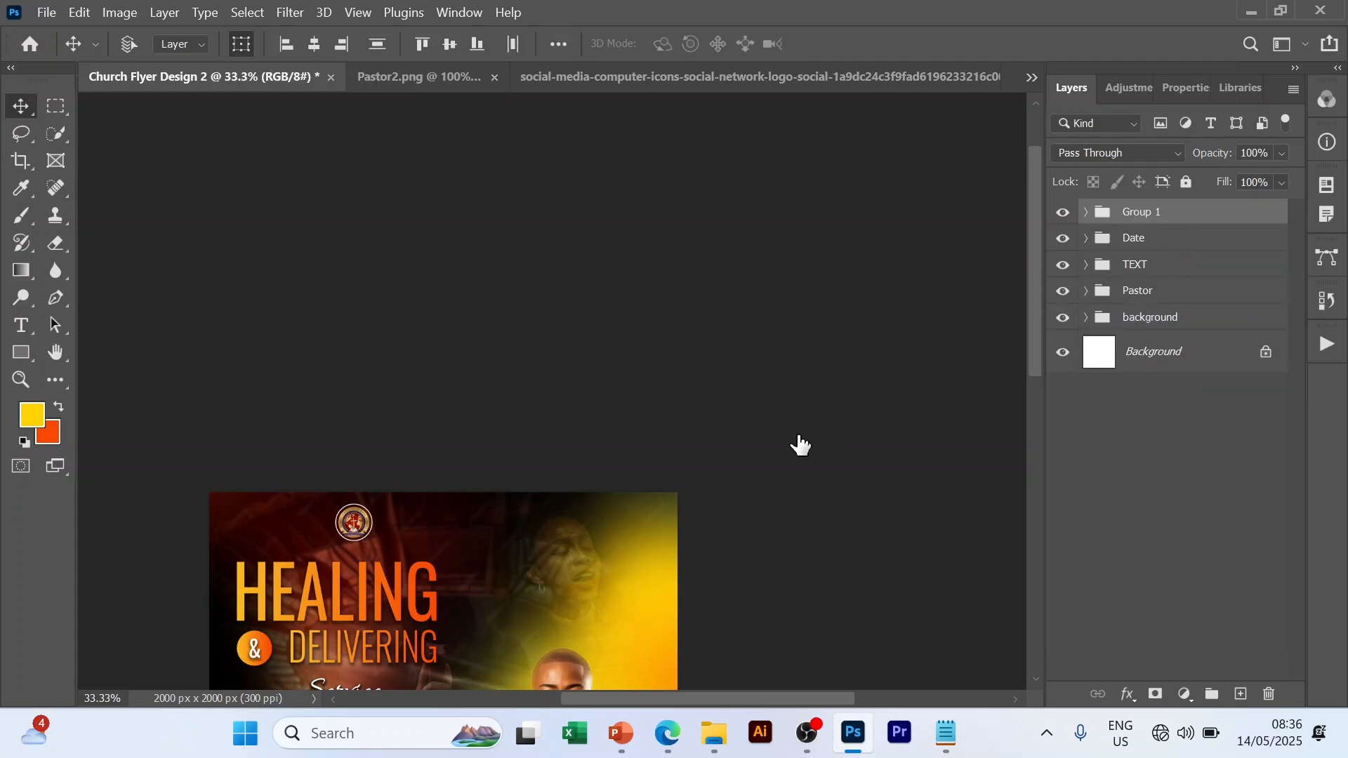
- Rename the new layer group as TEXT 2
scroll(754, 464, down, 3)
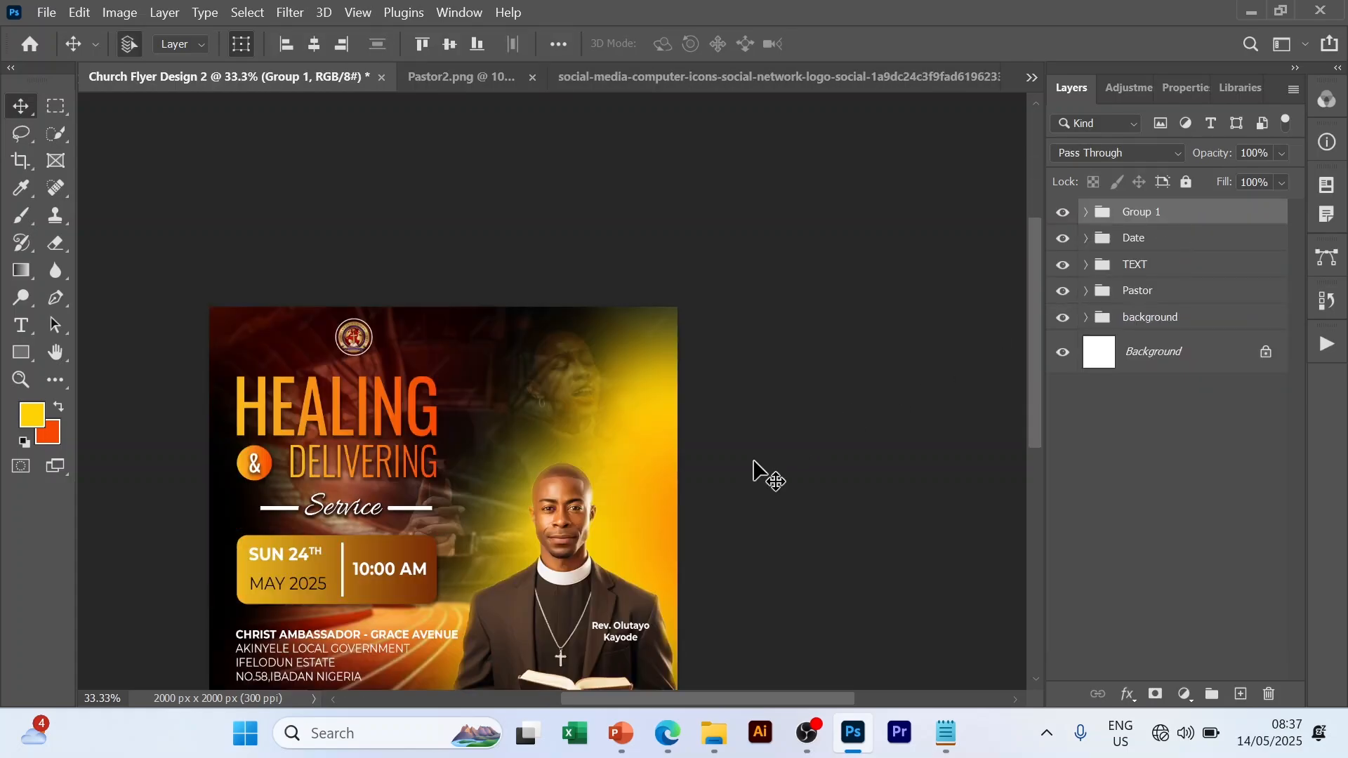
scroll(754, 471, down, 1)
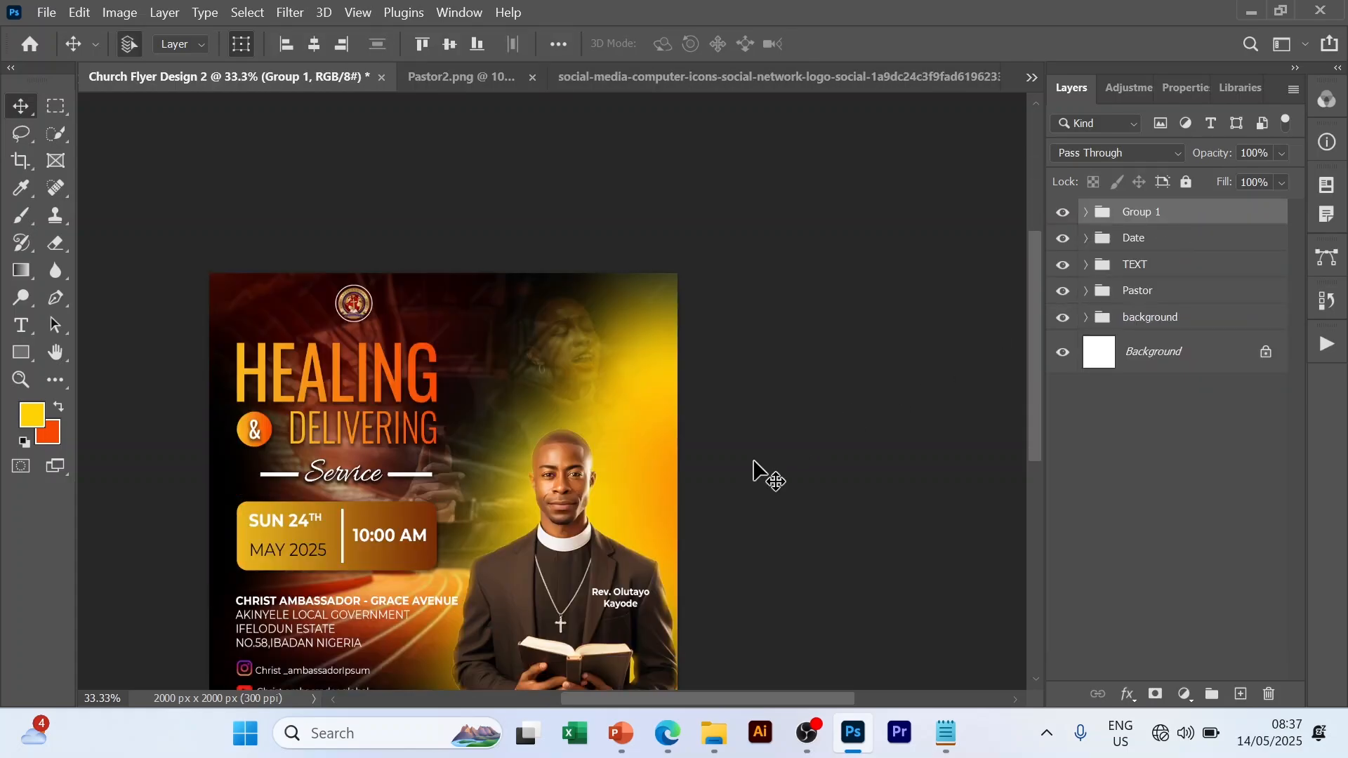
scroll(754, 463, down, 1)
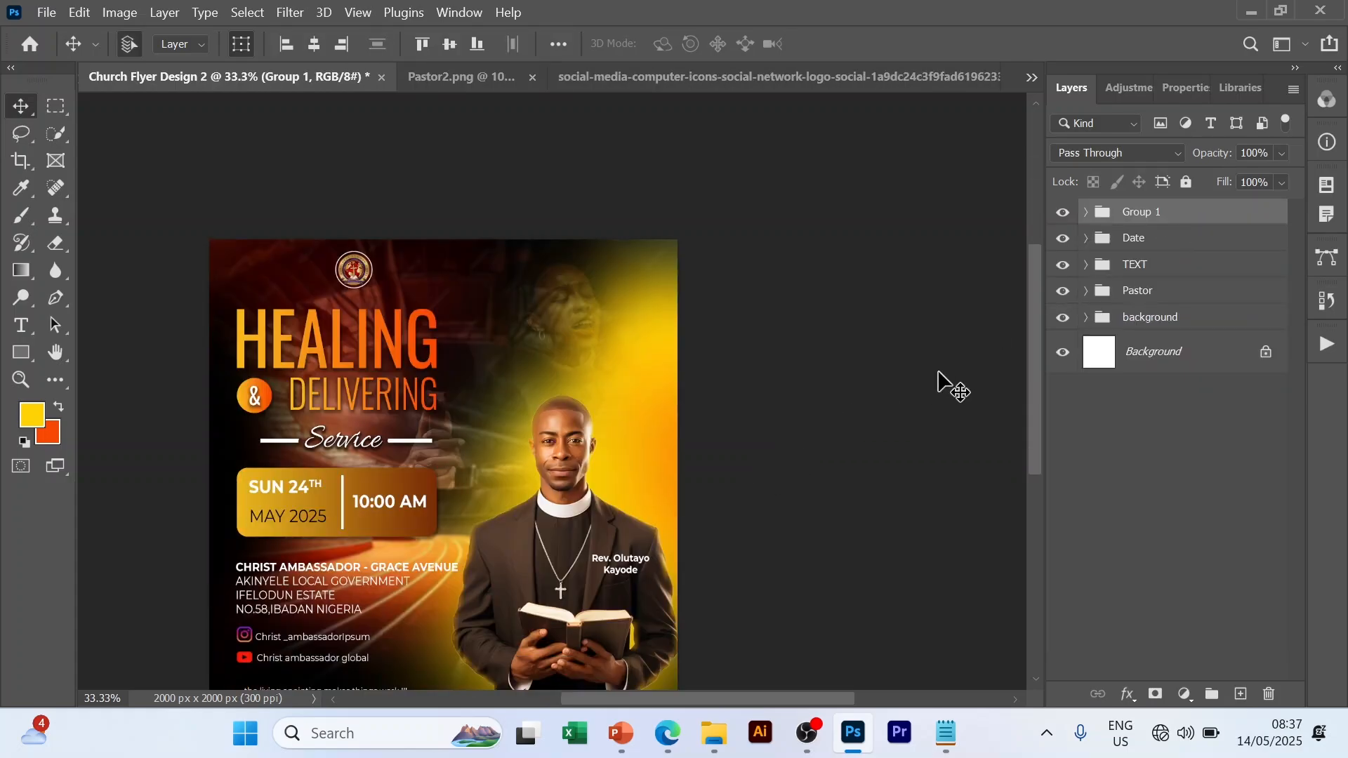
double_click(1142, 212)
text(TW)
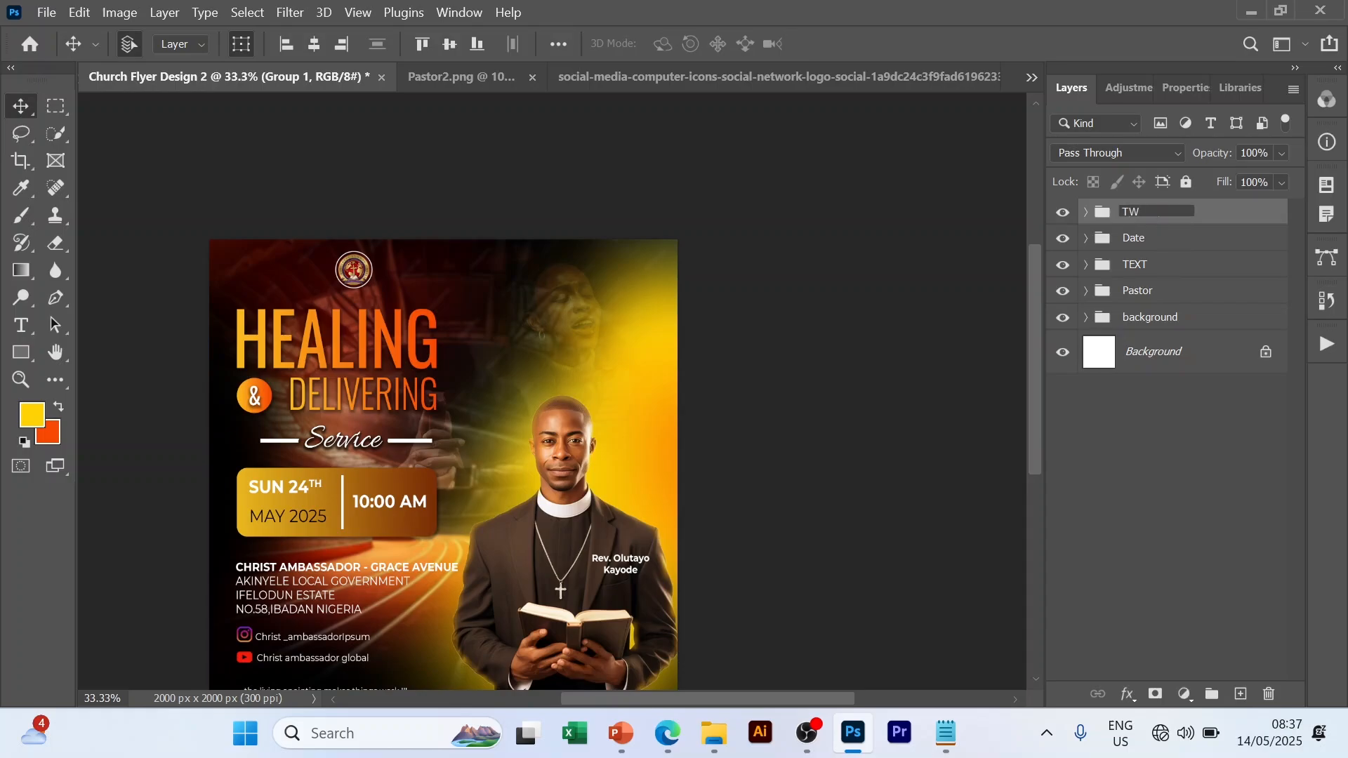
key(BackSpace)
text(EXT 2)
key(Return)
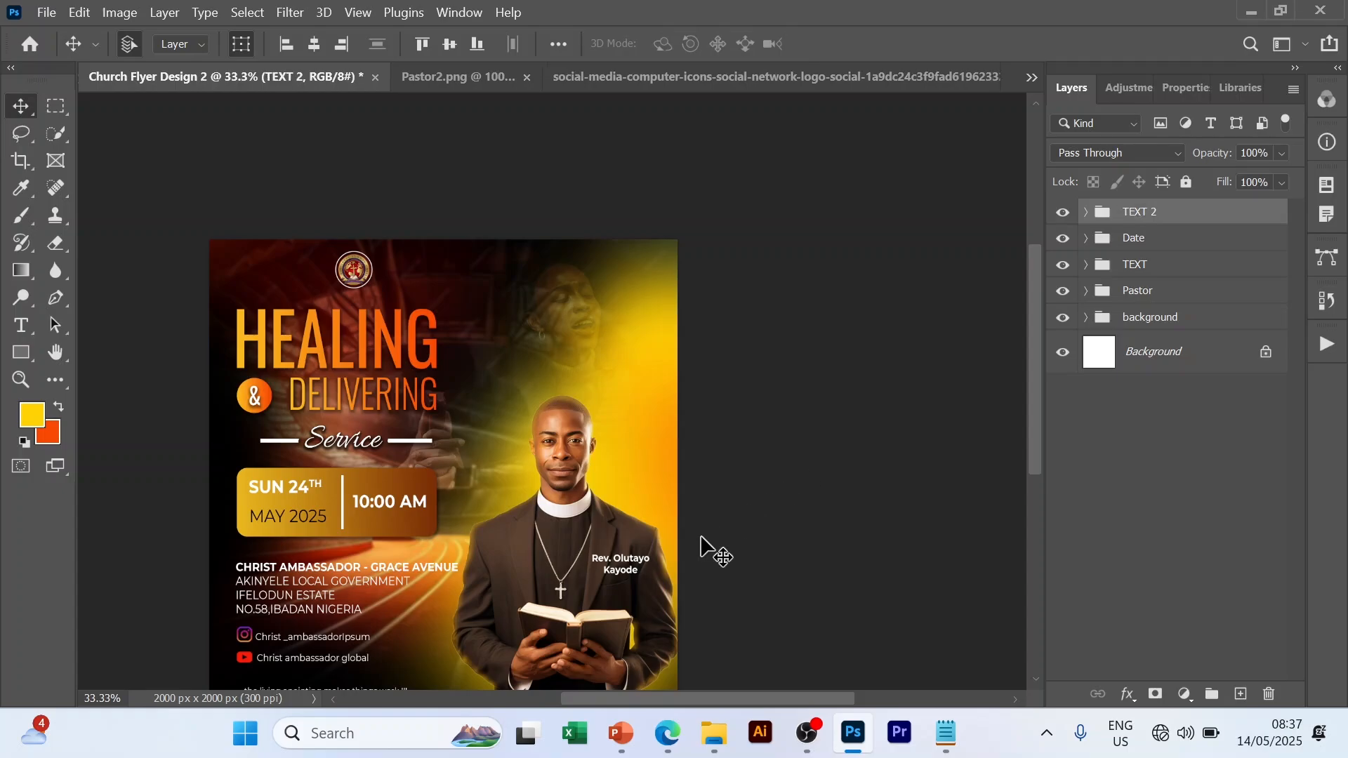
- Deselect the TEXT 2 group and stamp all visible layers into a new merged layer above the groups
scroll(702, 539, down, 2)
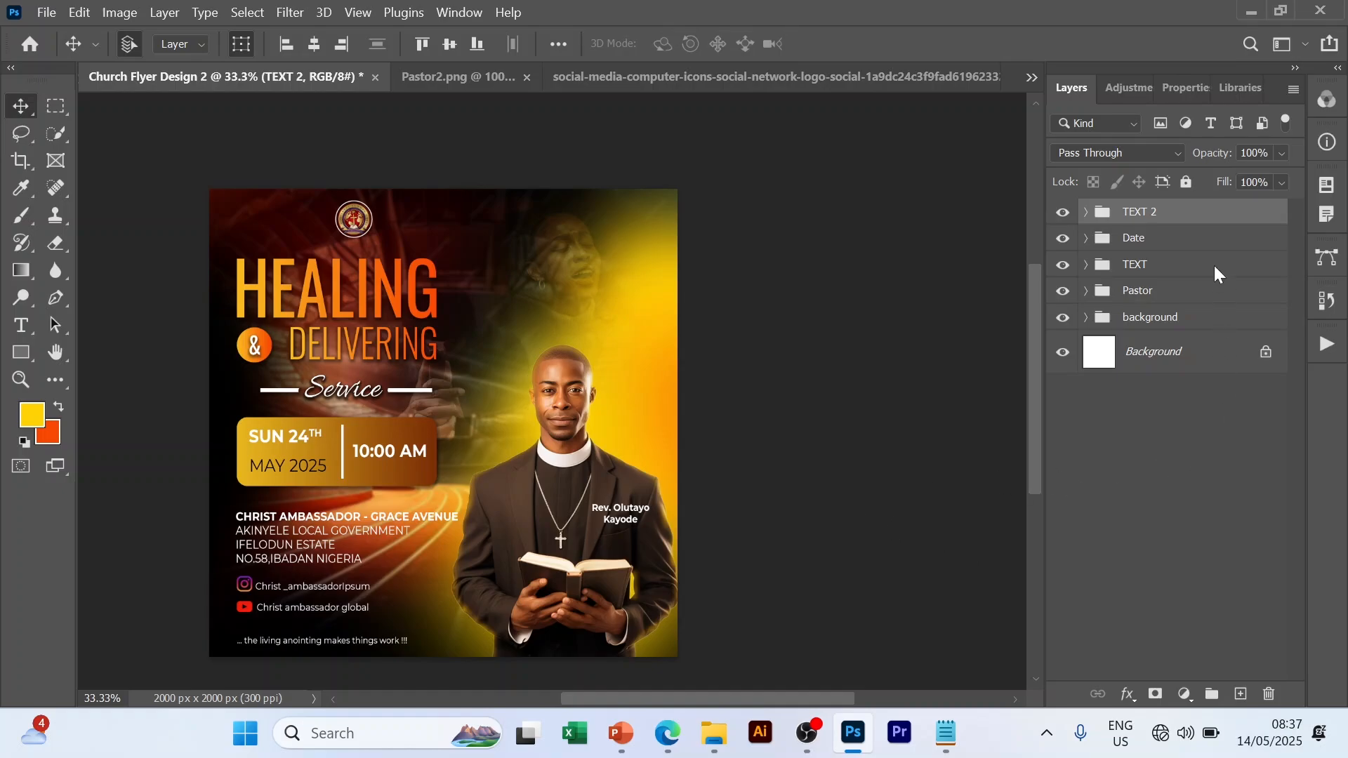
ctrl+click(1210, 217)
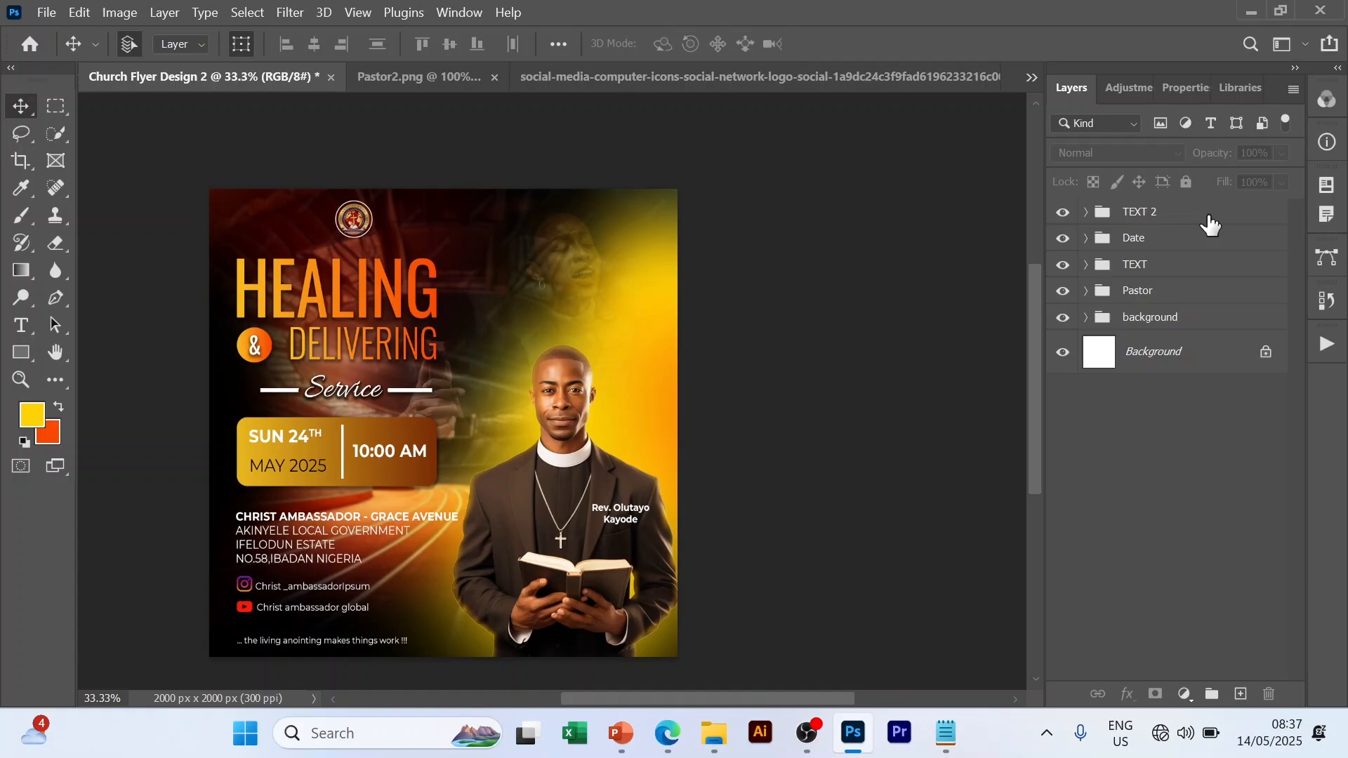
key(alt)
key(ctrl)
key(ctrl+alt+shift+e)
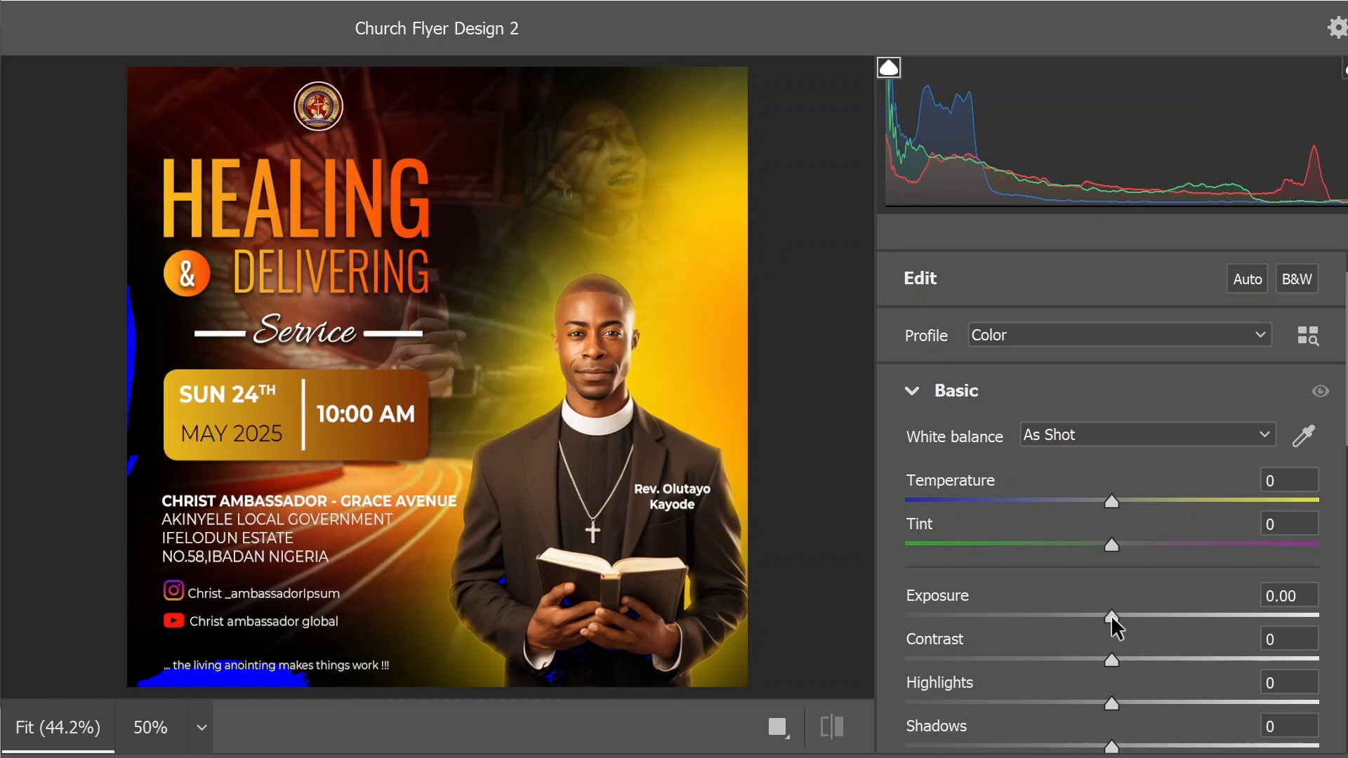
- In the Camera Raw Filter for the merged flyer layer, set Exposure to -0.50, Contrast to +5 and Highlights to -6
drag(1111, 617, 1091, 618)
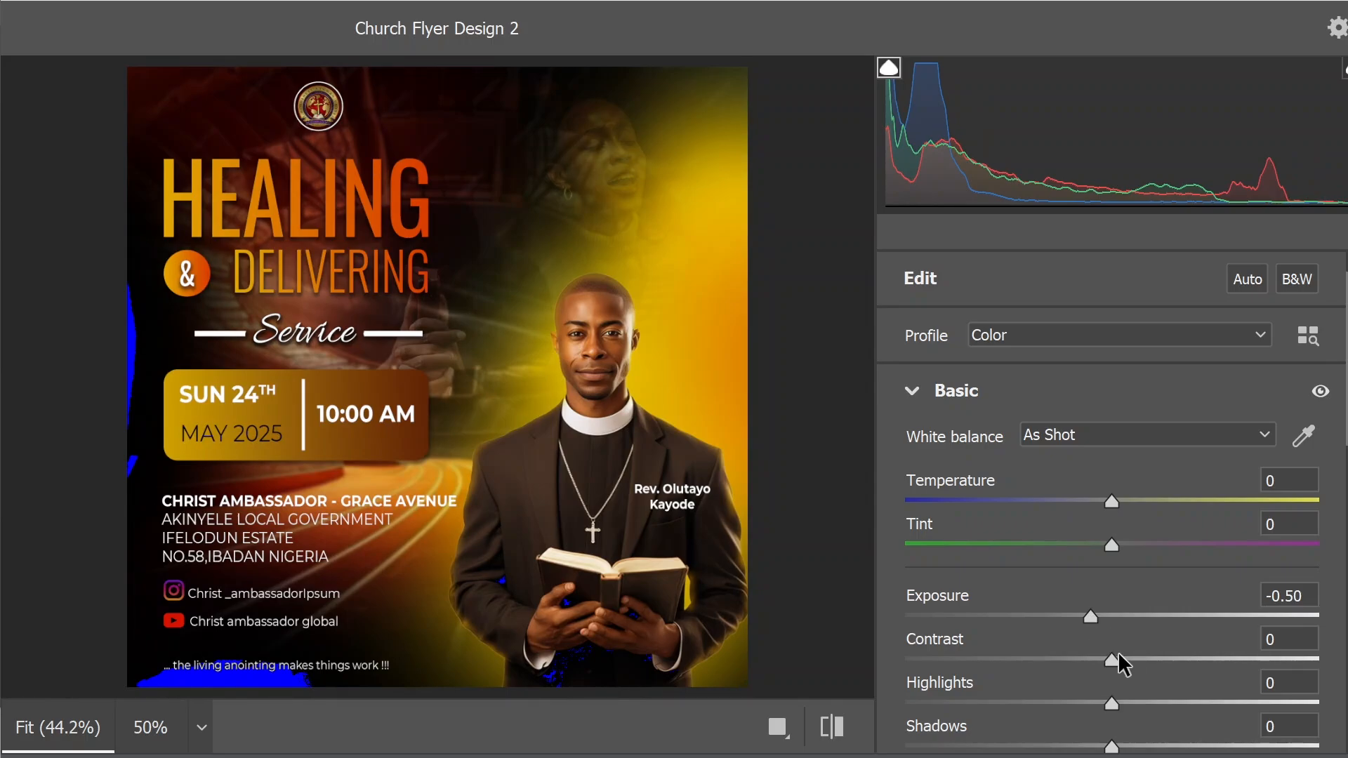
drag(1119, 655, 1128, 658)
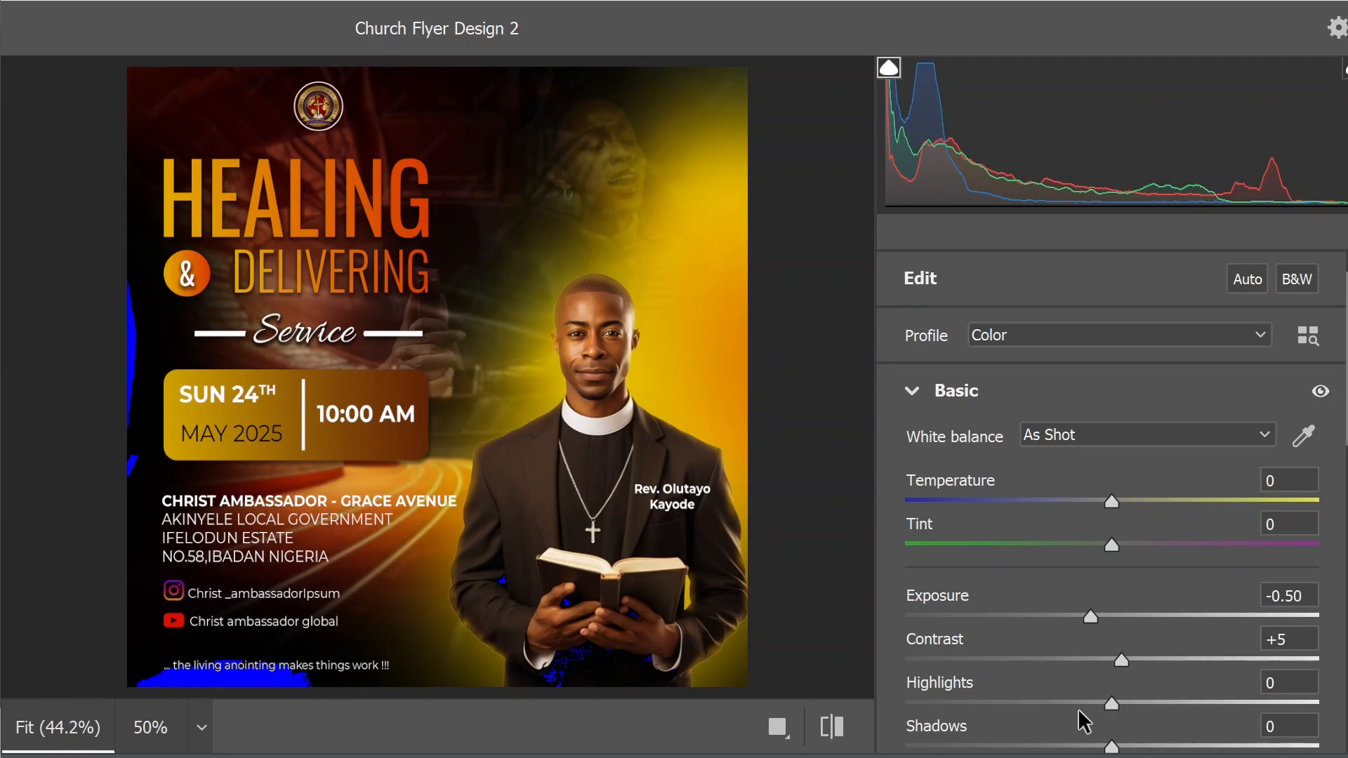
drag(1111, 707, 1098, 707)
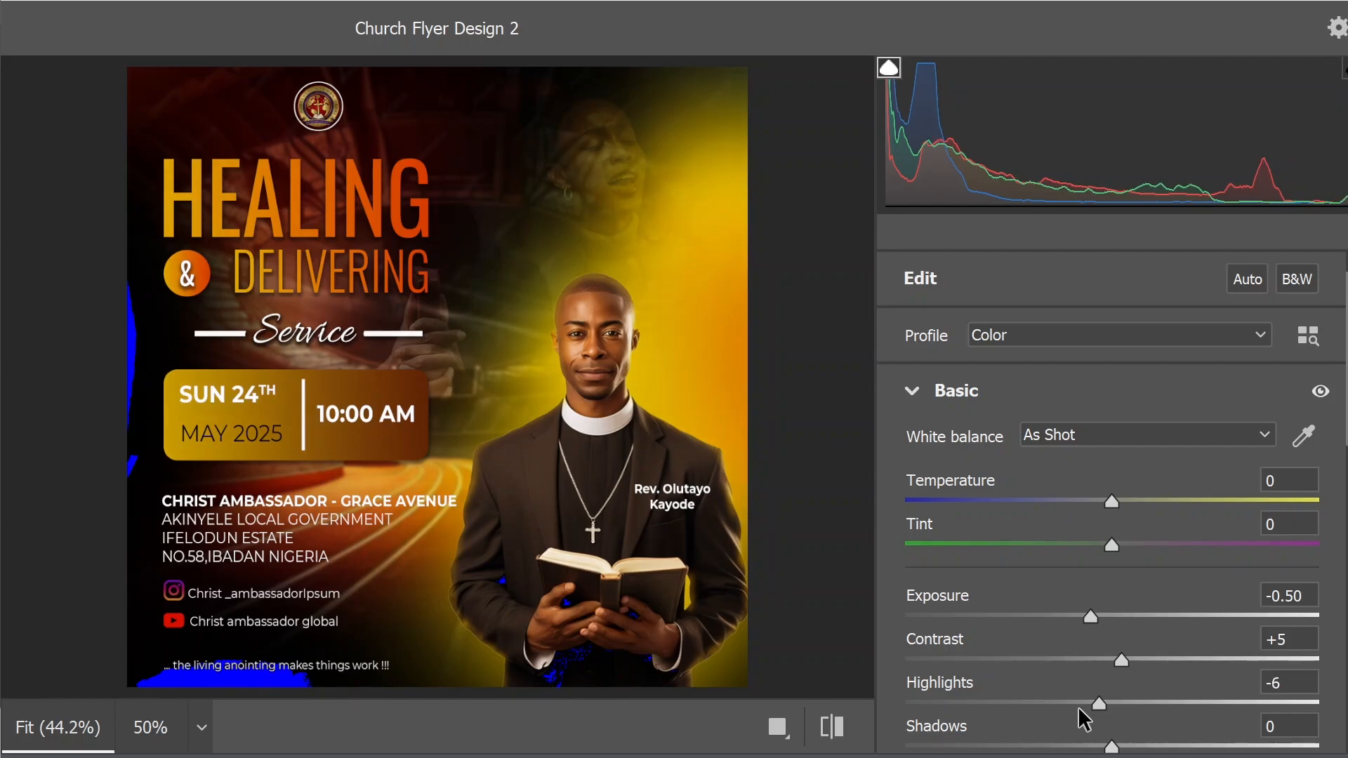
- Set both Texture and Clarity to +9 in the Basic adjustments
scroll(1077, 707, down, 1)
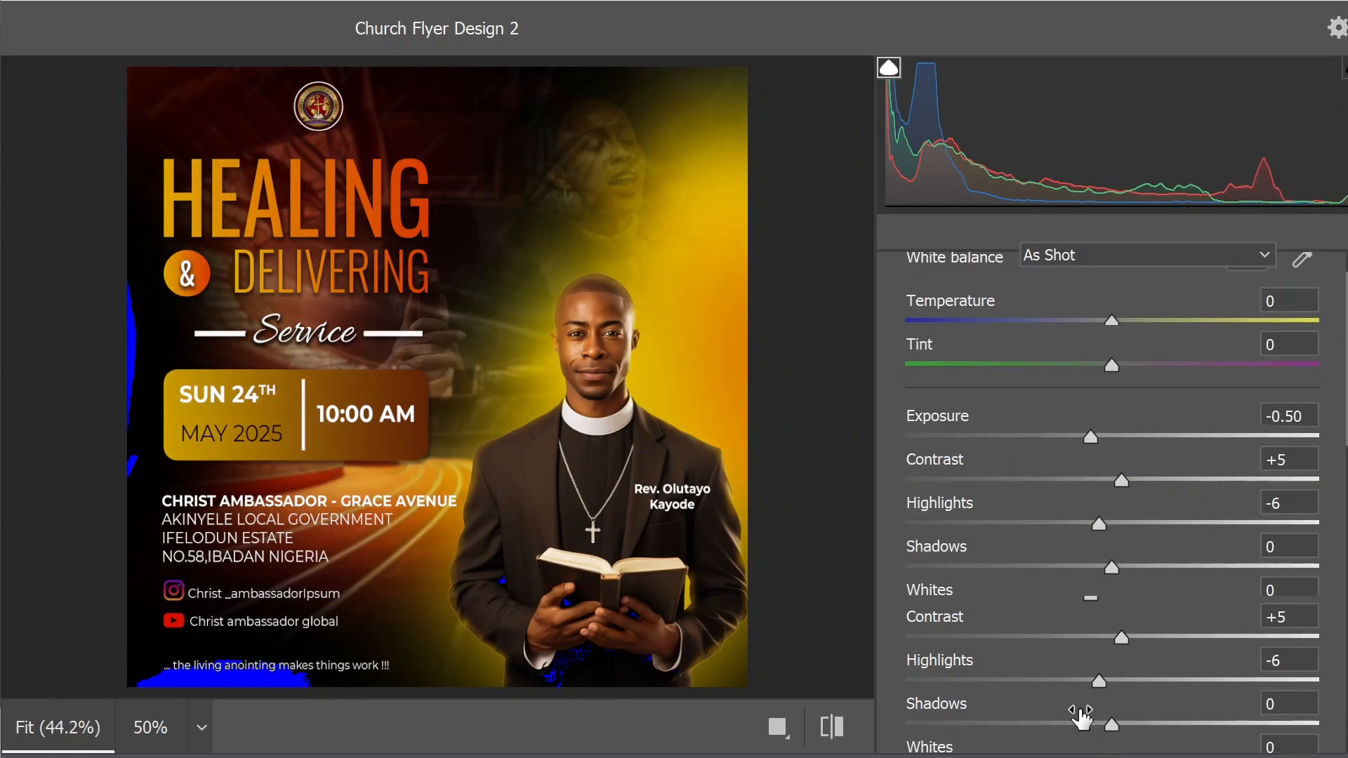
scroll(1081, 718, down, 1)
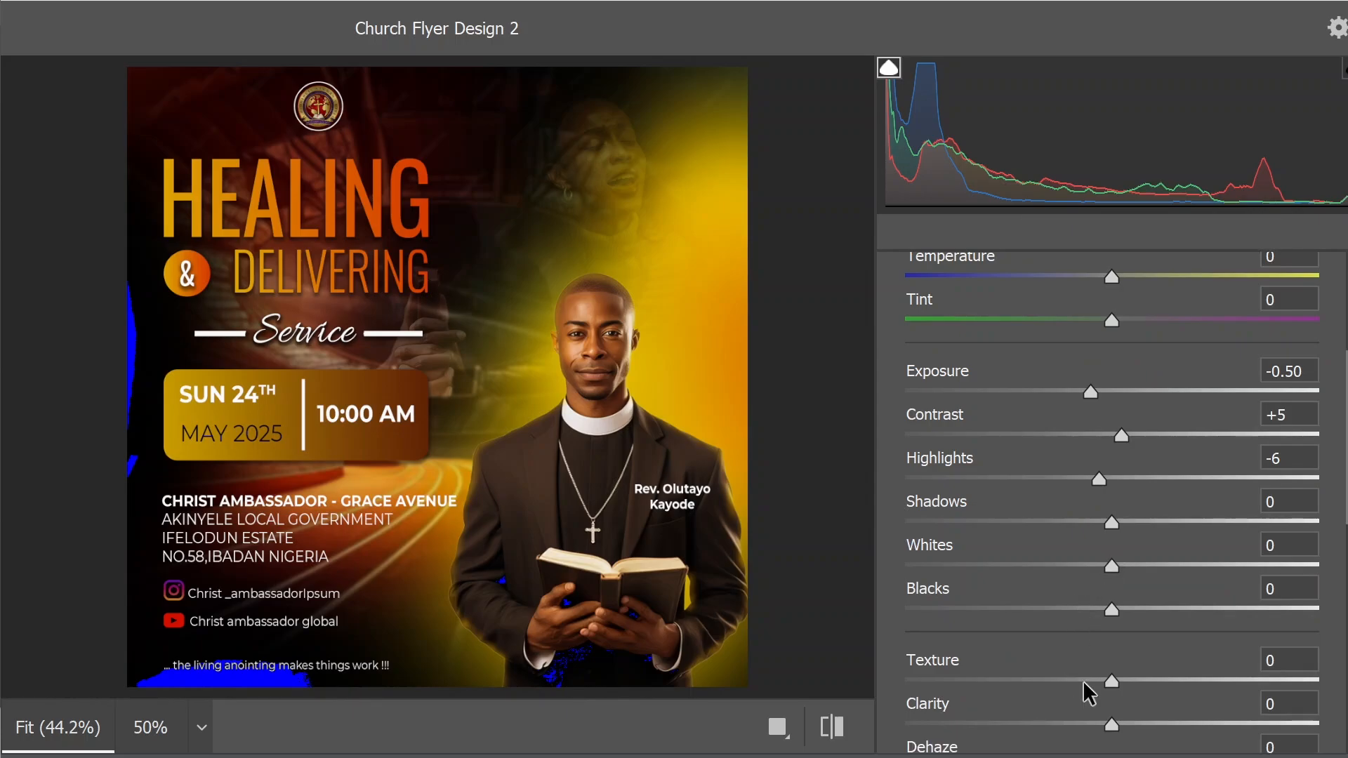
drag(1111, 680, 1130, 680)
drag(1106, 731, 1124, 729)
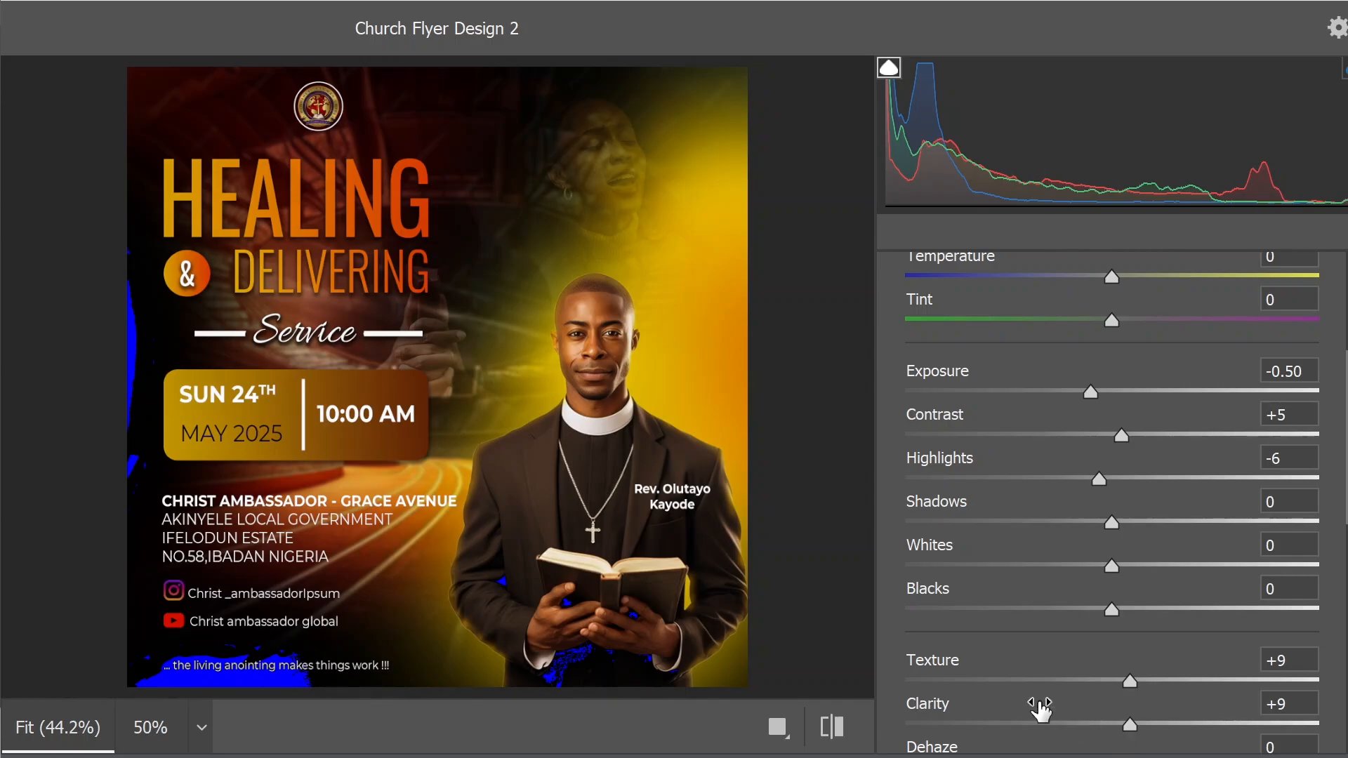
- Raise Vibrance to +8 and Saturation to +10 in the Basic adjustments
scroll(1038, 699, down, 1)
scroll(1038, 700, down, 3)
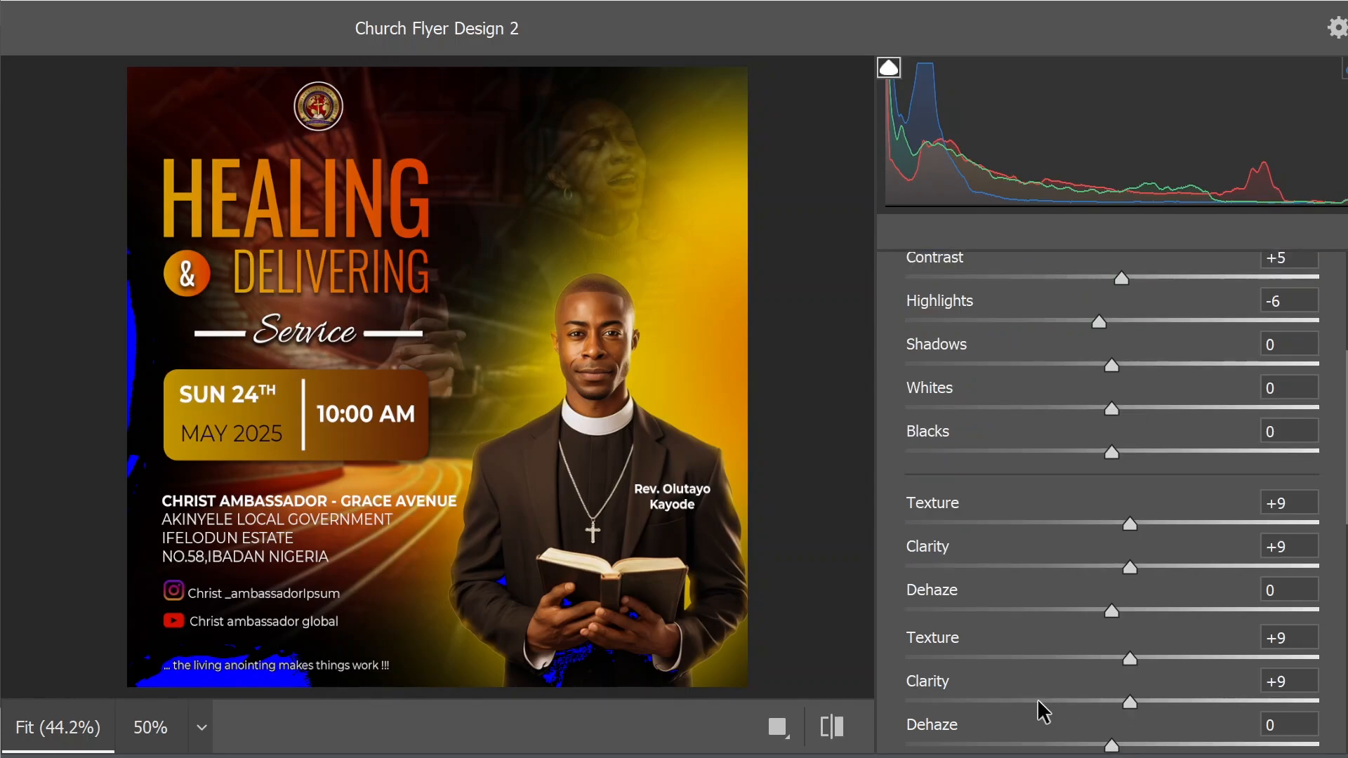
scroll(1038, 698, down, 3)
scroll(1032, 696, down, 1)
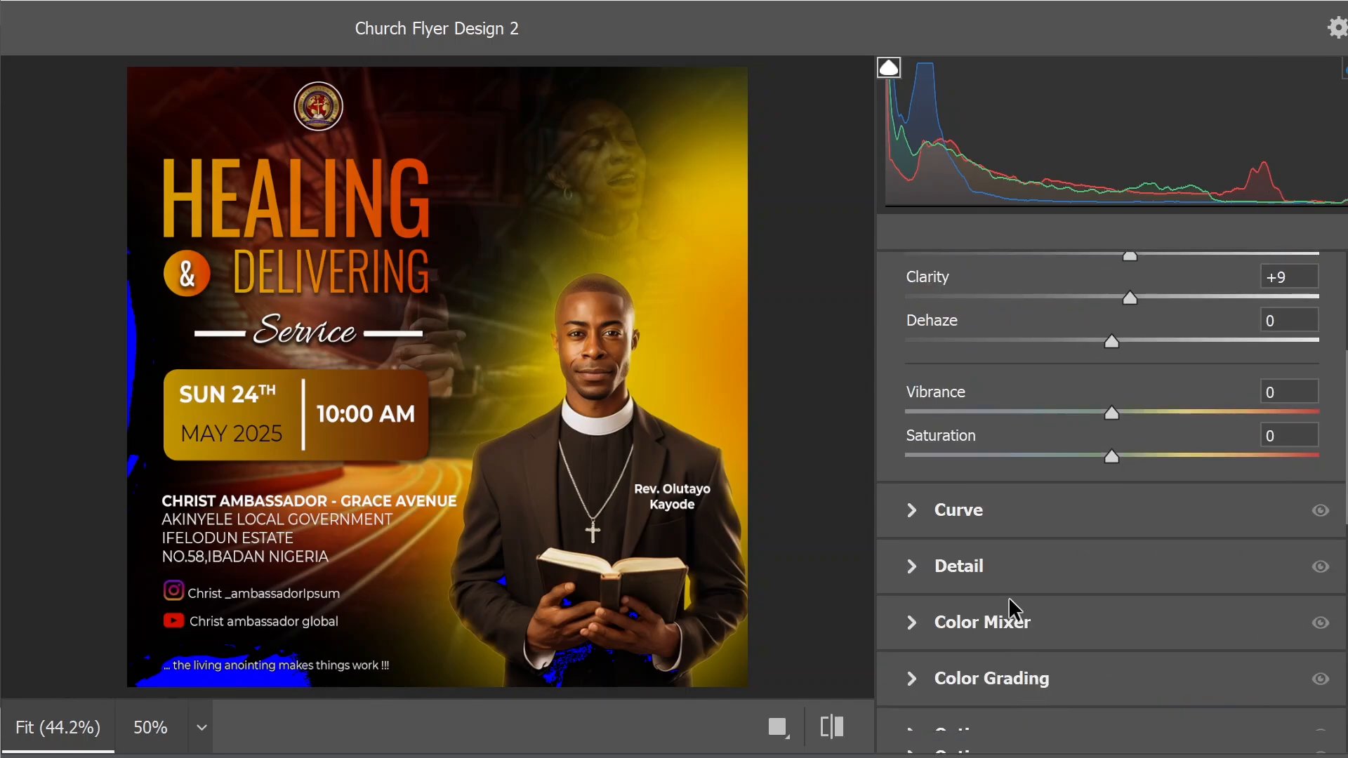
scroll(1048, 508, down, 1)
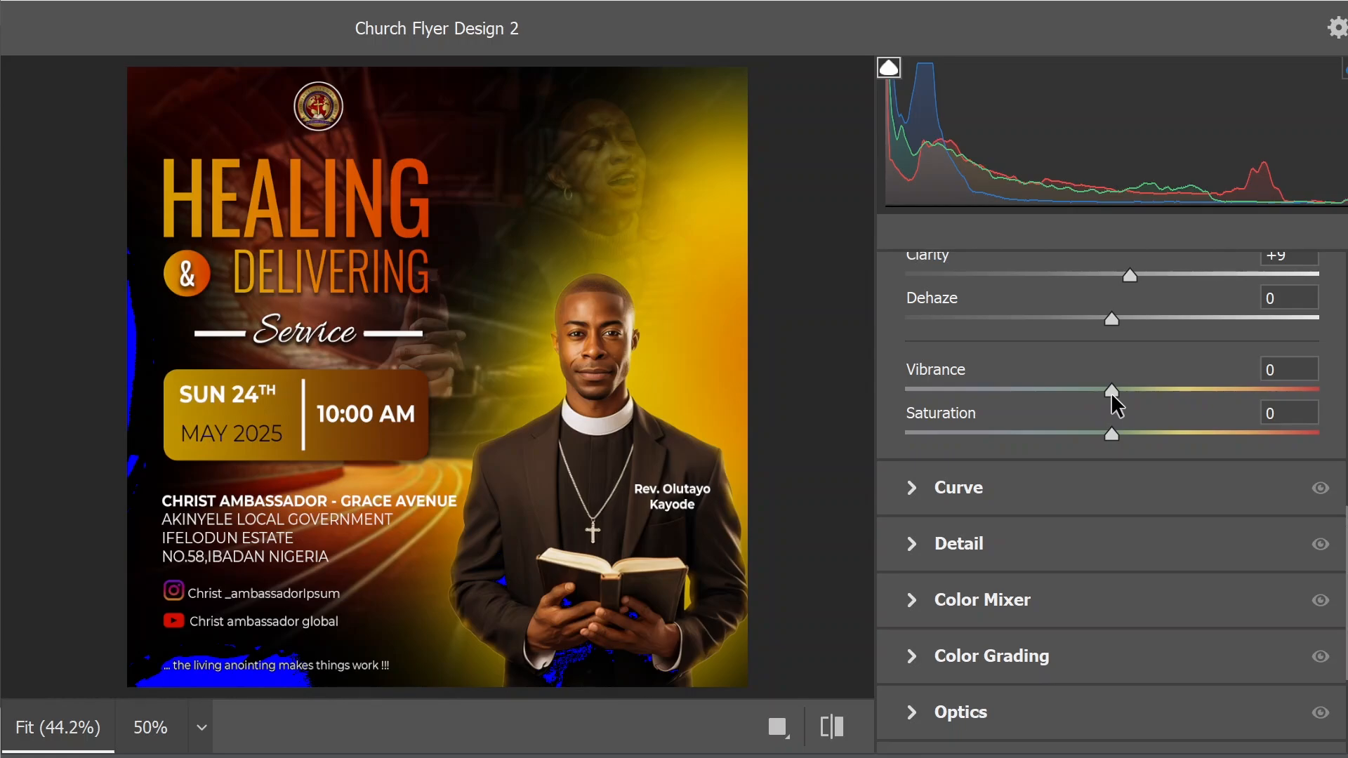
drag(1112, 396, 1129, 397)
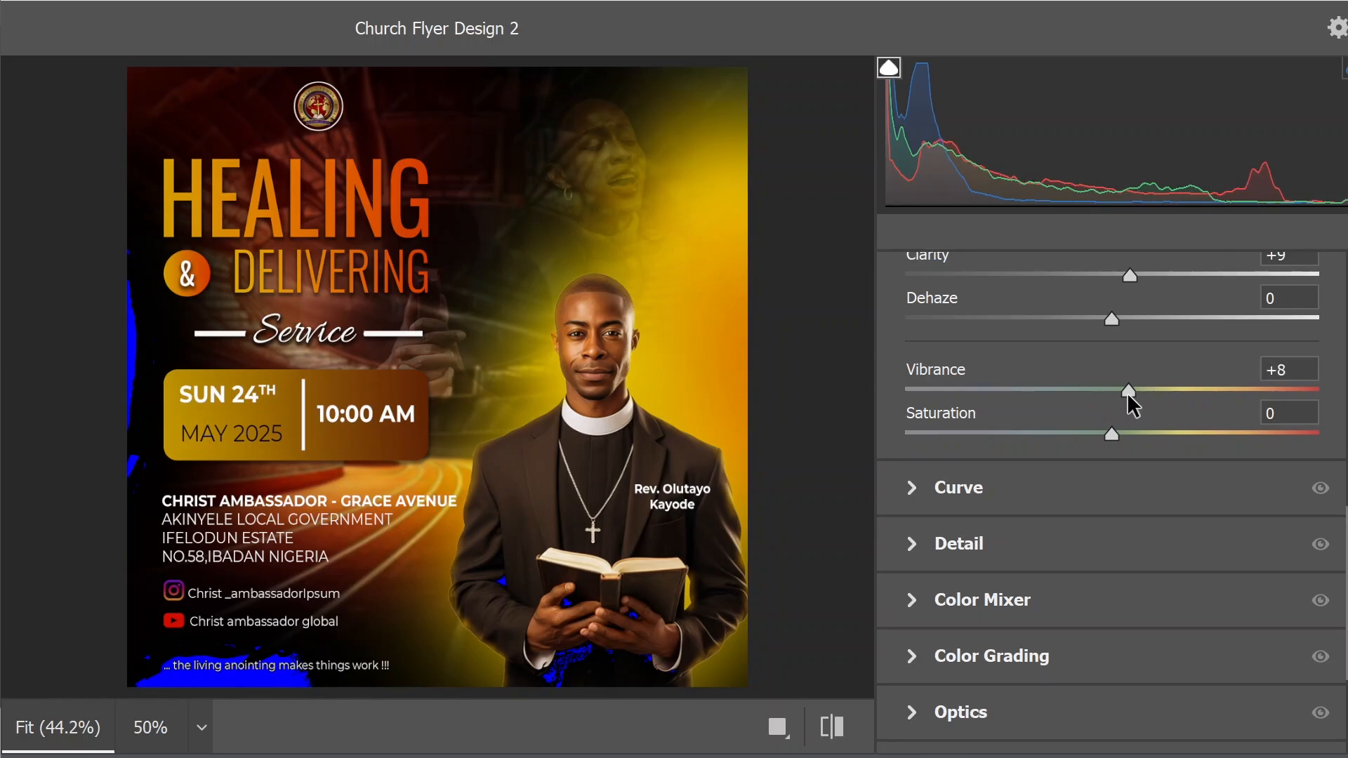
drag(1112, 434, 1131, 433)
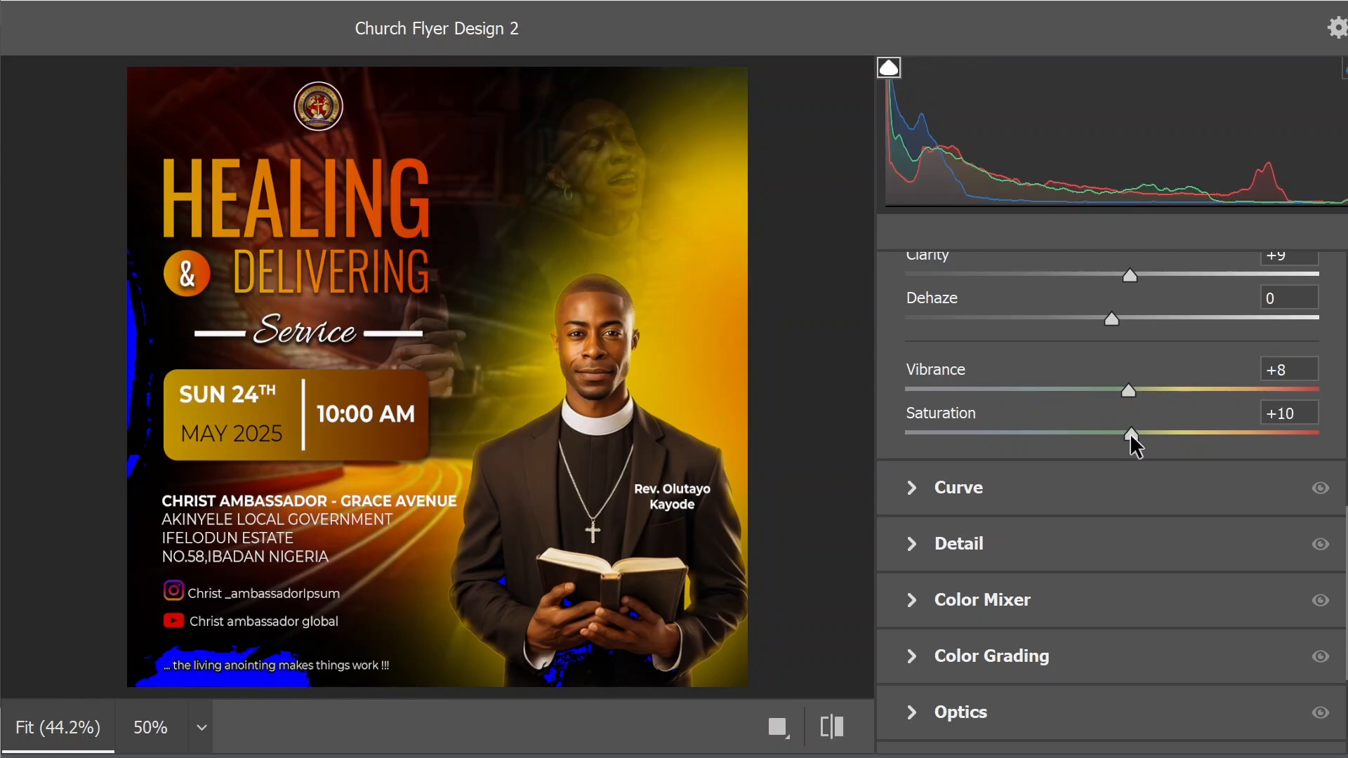
- Set Sharpening to 25 in the Detail adjustments
click(918, 549)
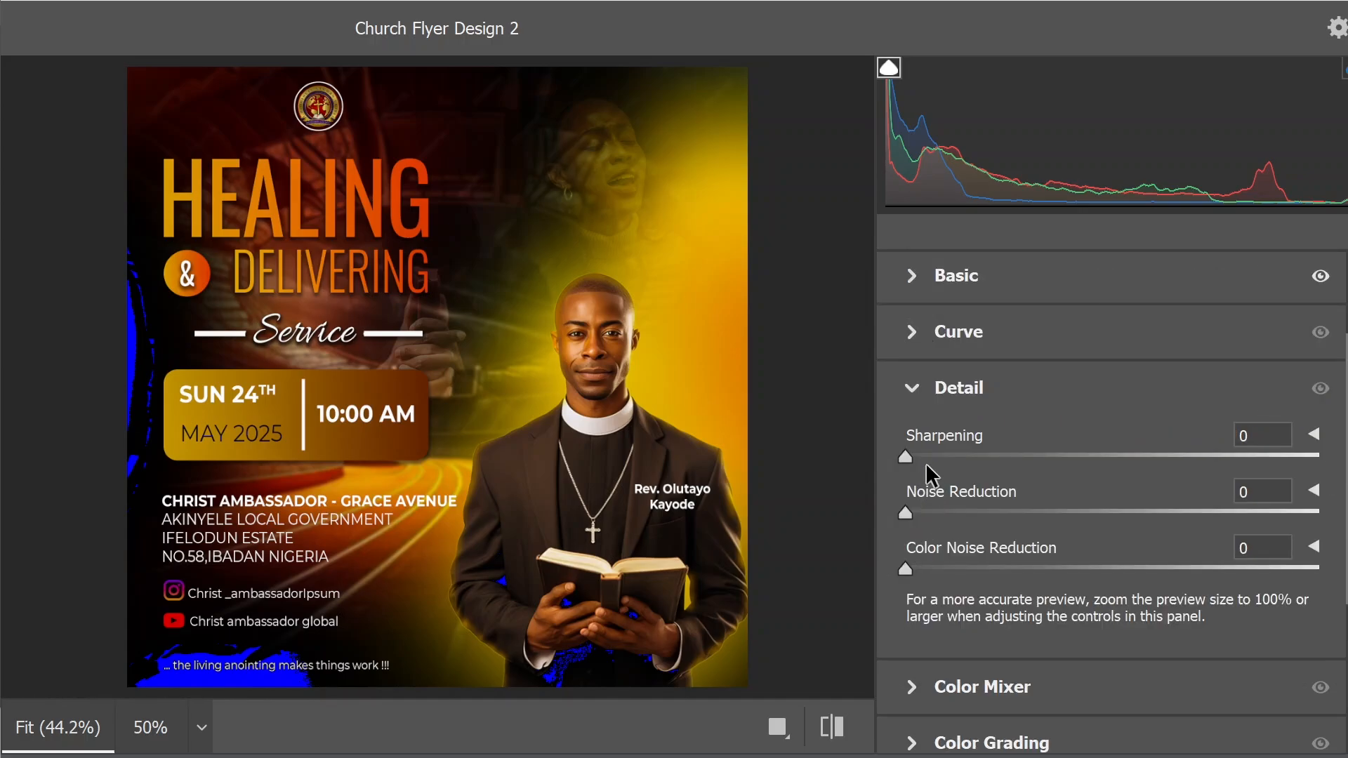
drag(907, 455, 935, 459)
drag(935, 458, 971, 460)
drag(971, 456, 971, 456)
click(1268, 431)
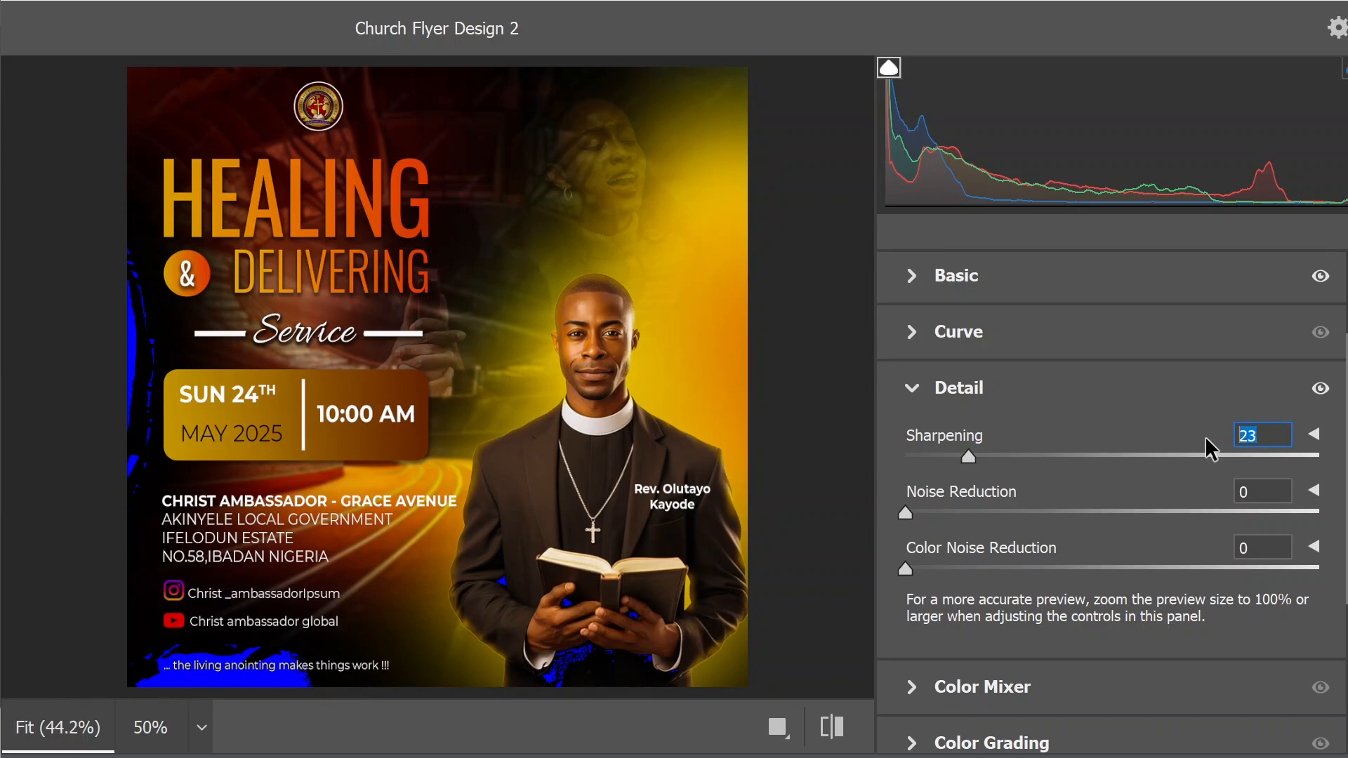
text(25)
key(Tab)
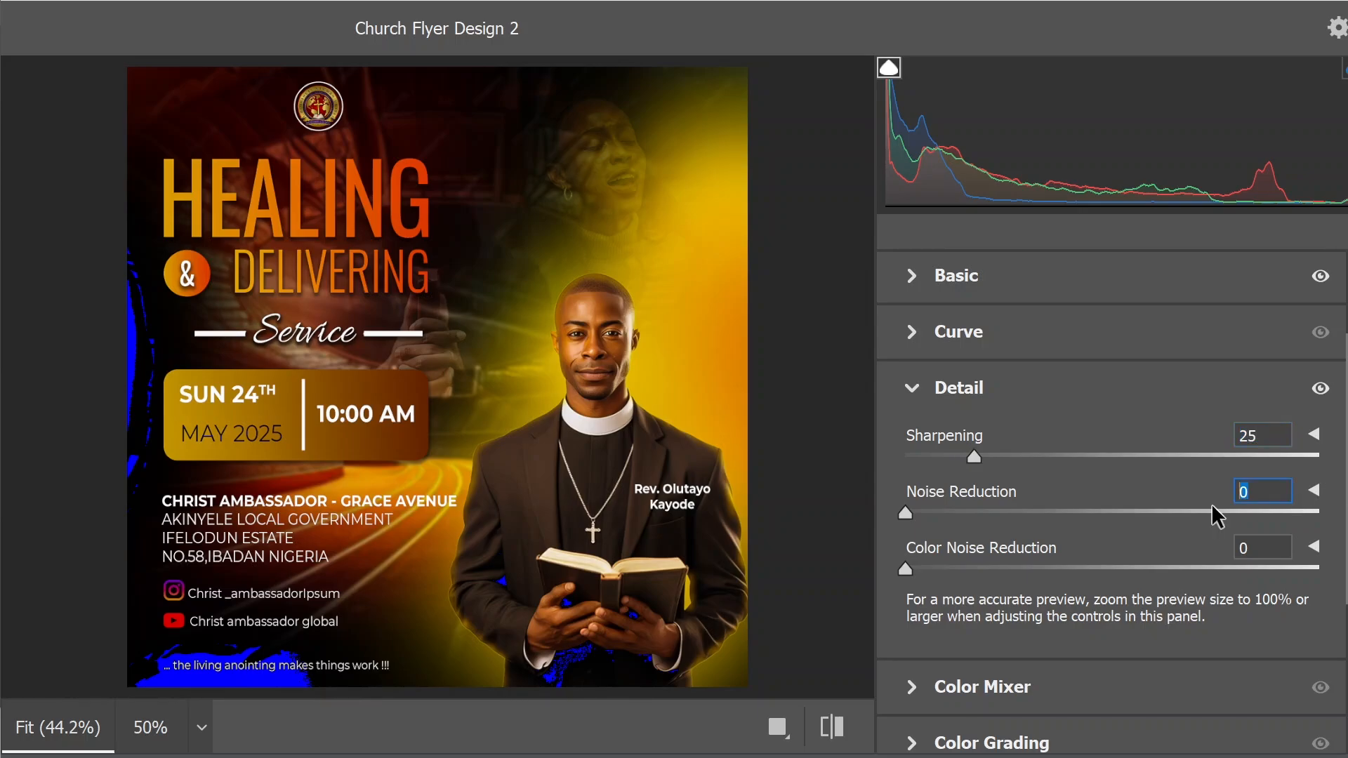
- Set Noise Reduction and Color Noise Reduction to 10 each and apply the Camera Raw adjustments
text(10)
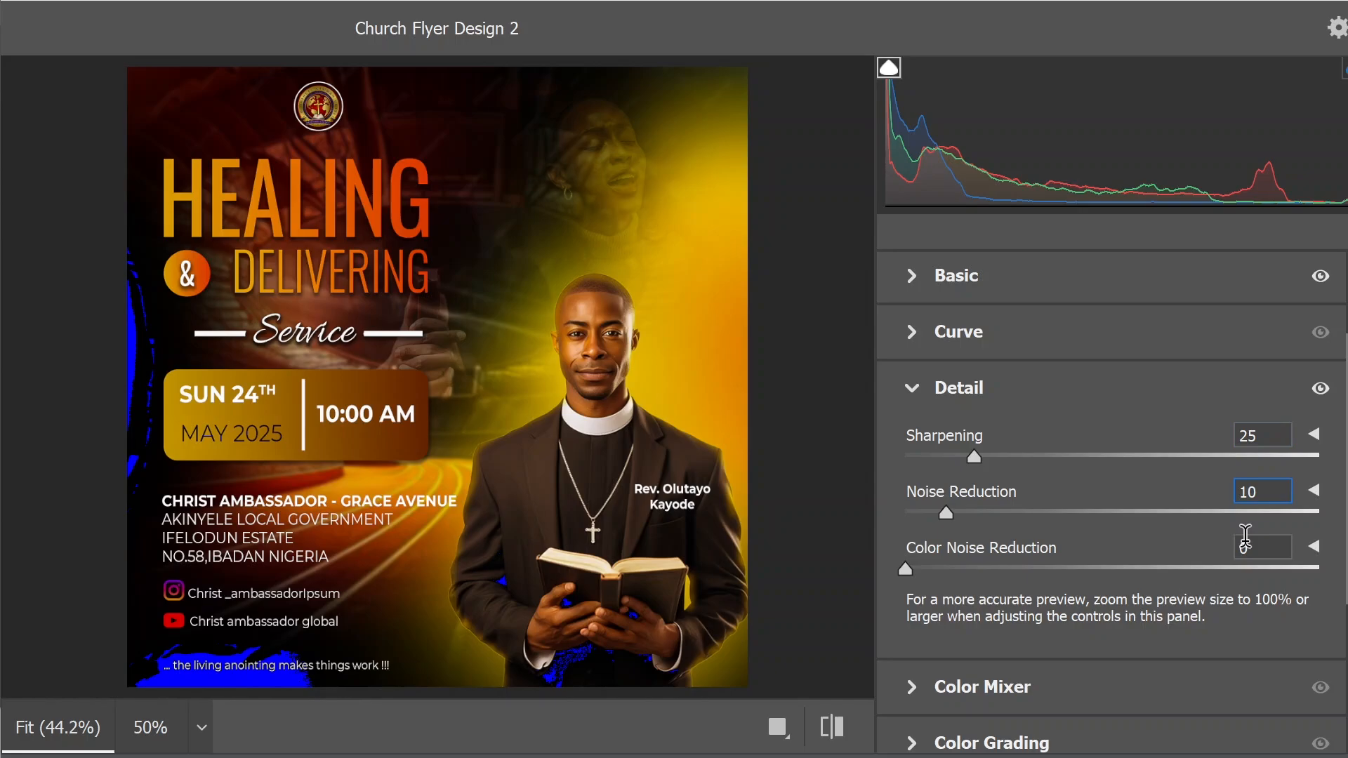
key(Tab)
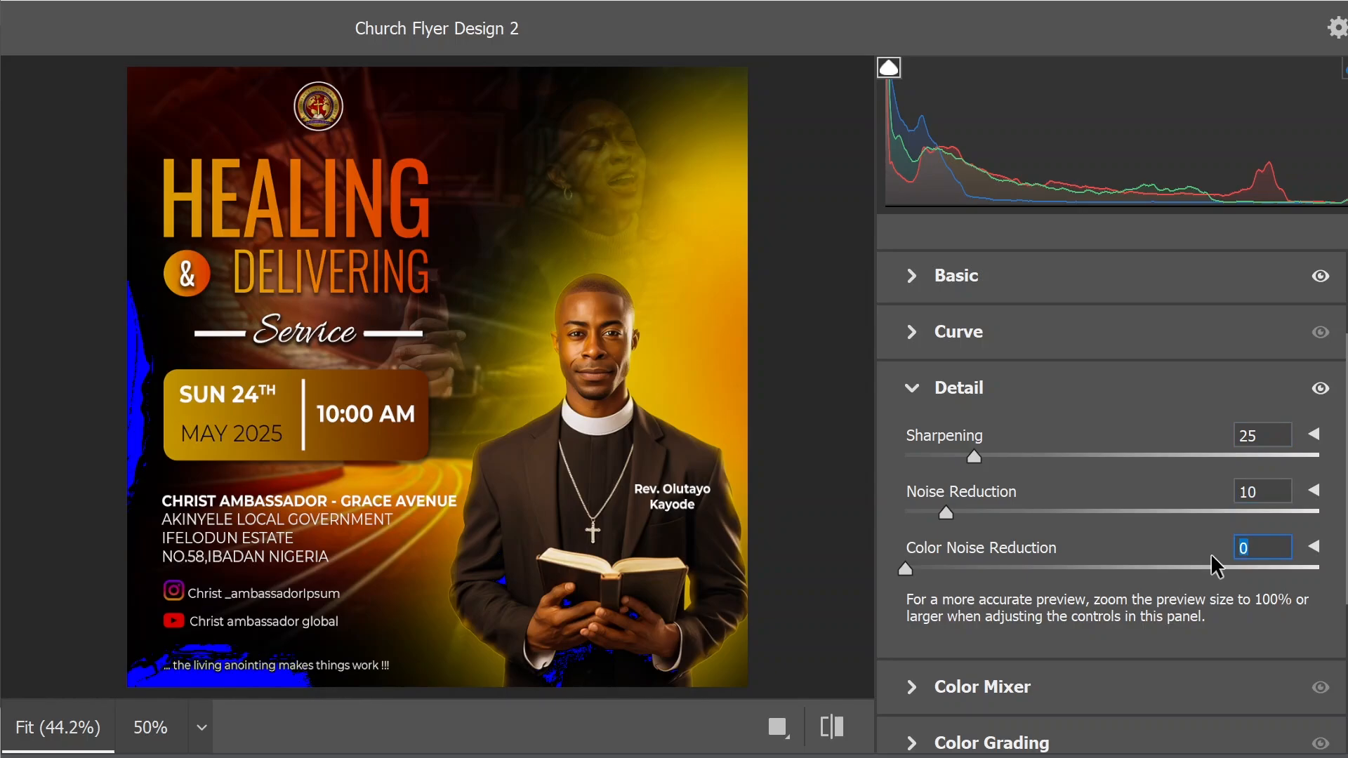
text(10)
key(Return)
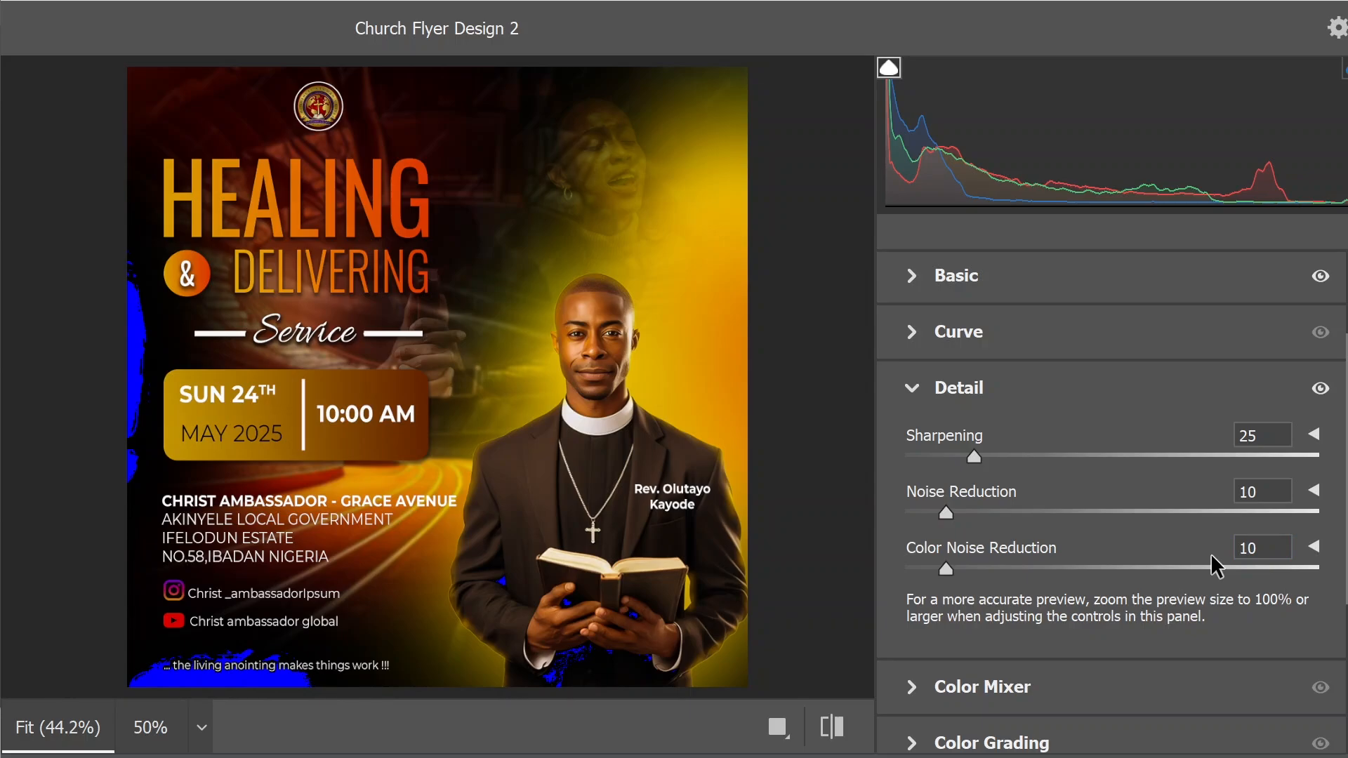
key(Return)
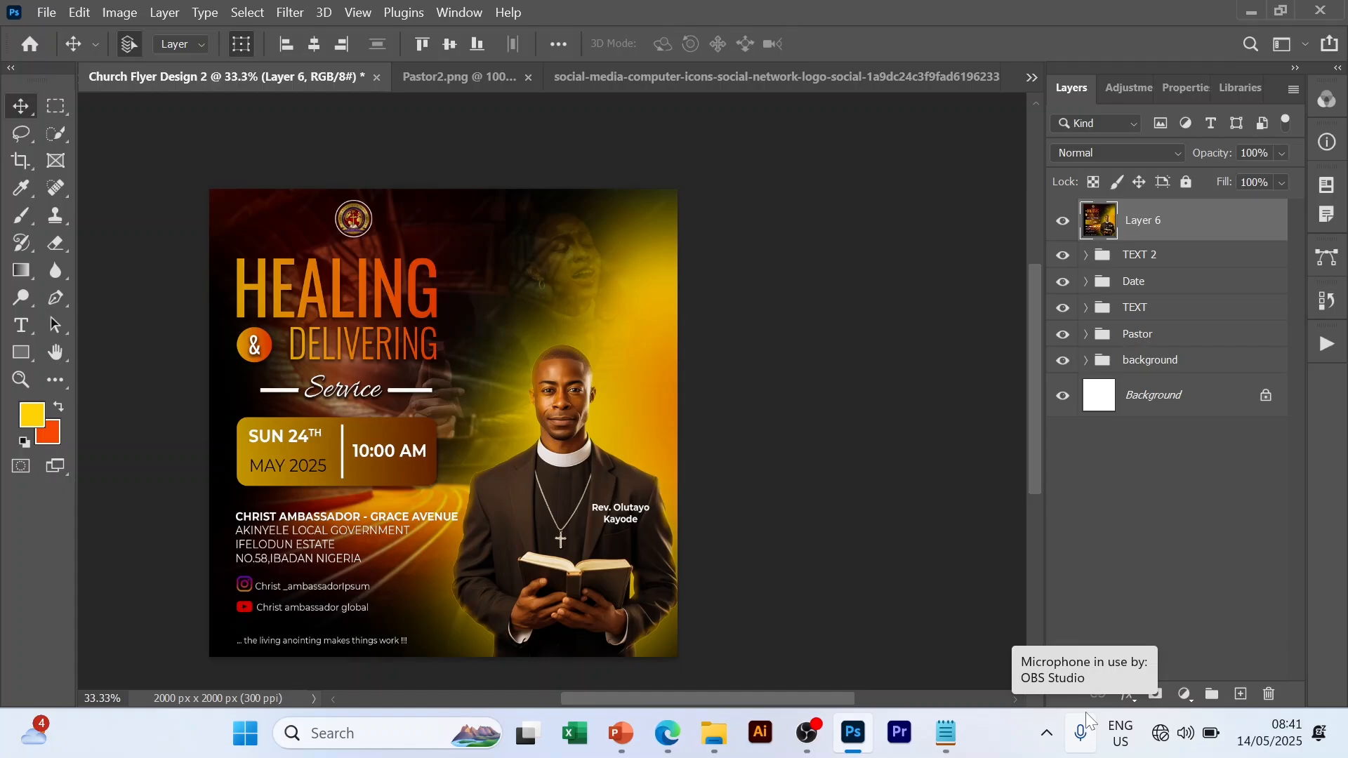
- Compare the flyer before and after the Camera Raw grading by hiding and showing the merged layer twice
click(1062, 224)
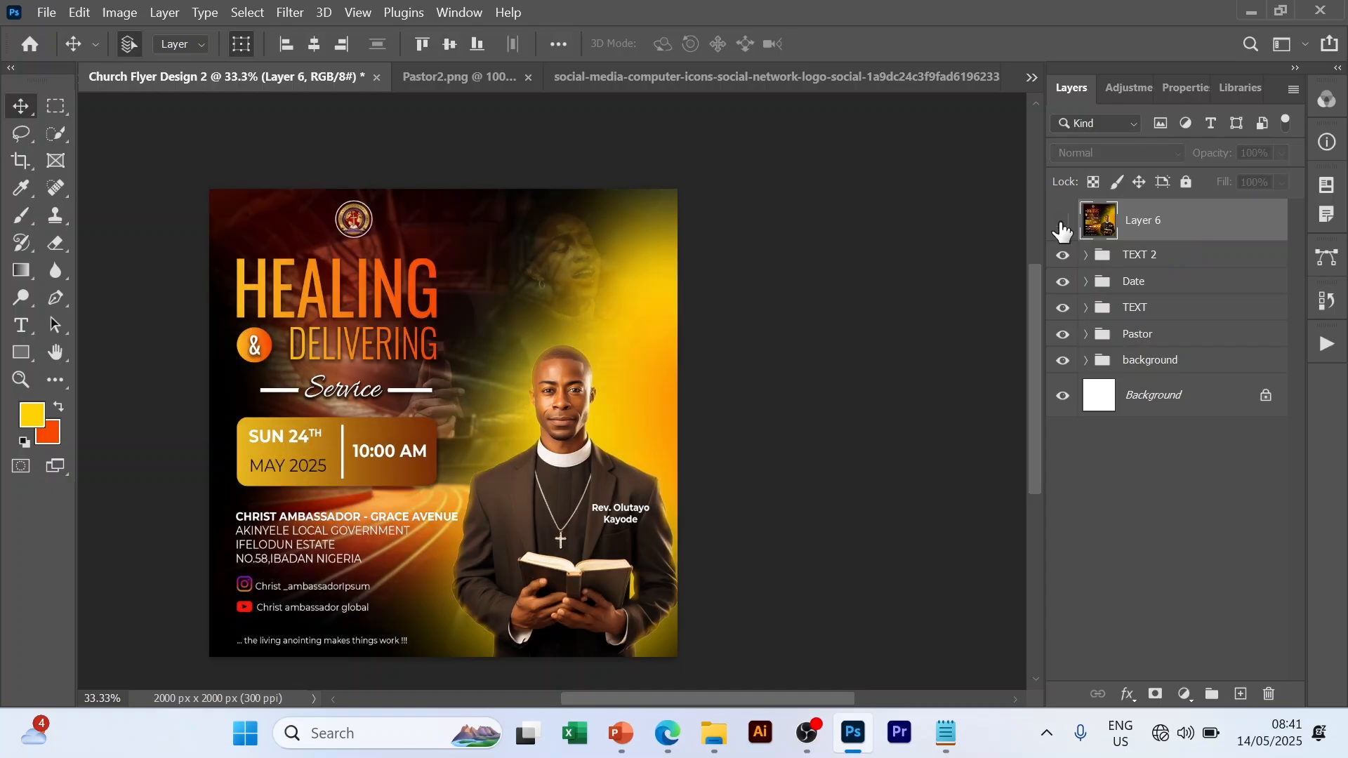
click(1063, 223)
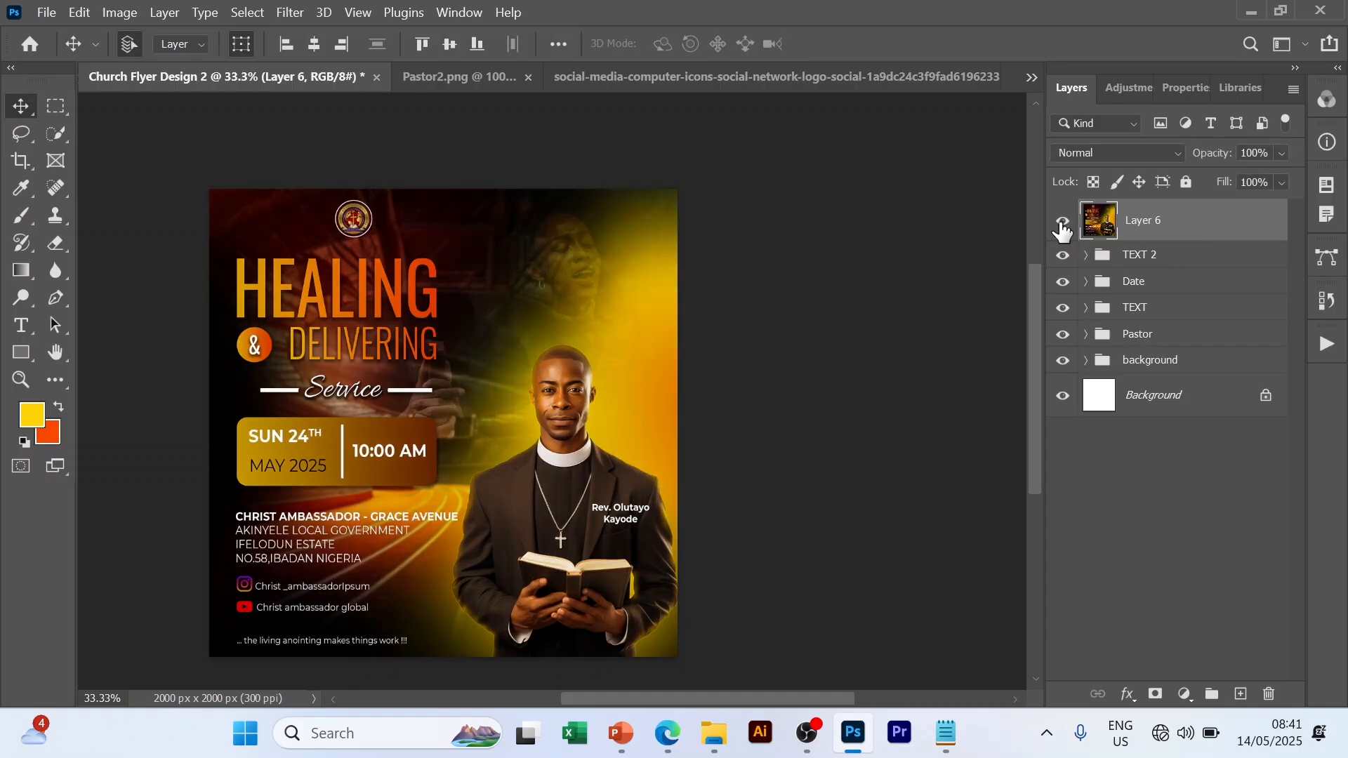
click(1063, 223)
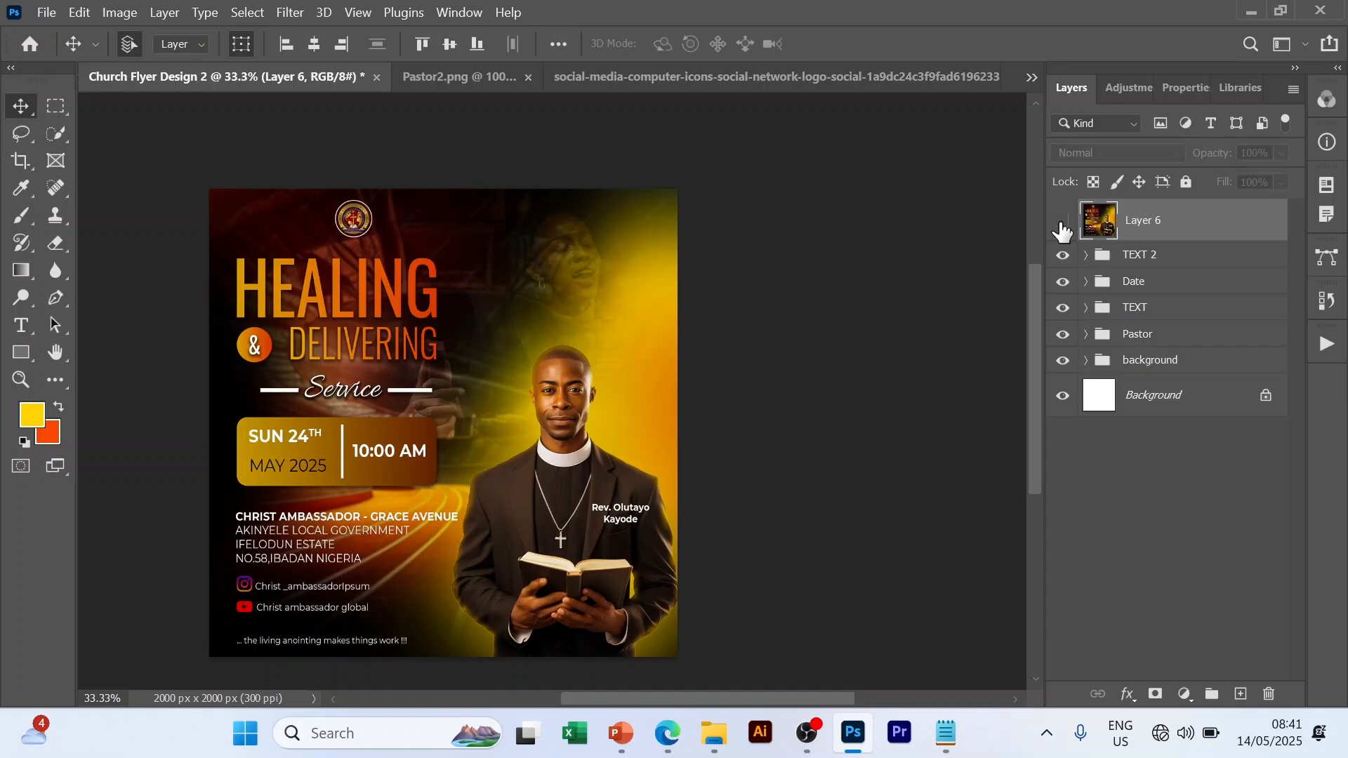
click(1062, 223)
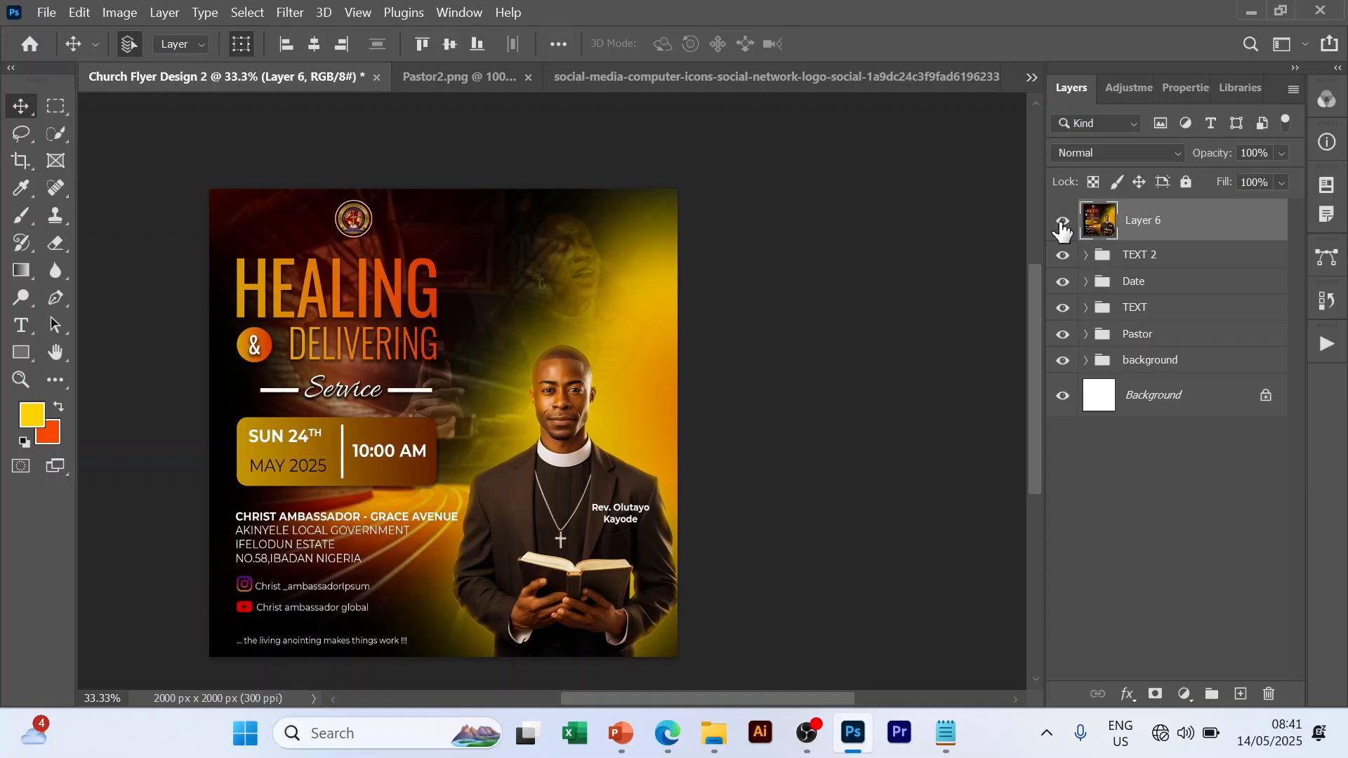